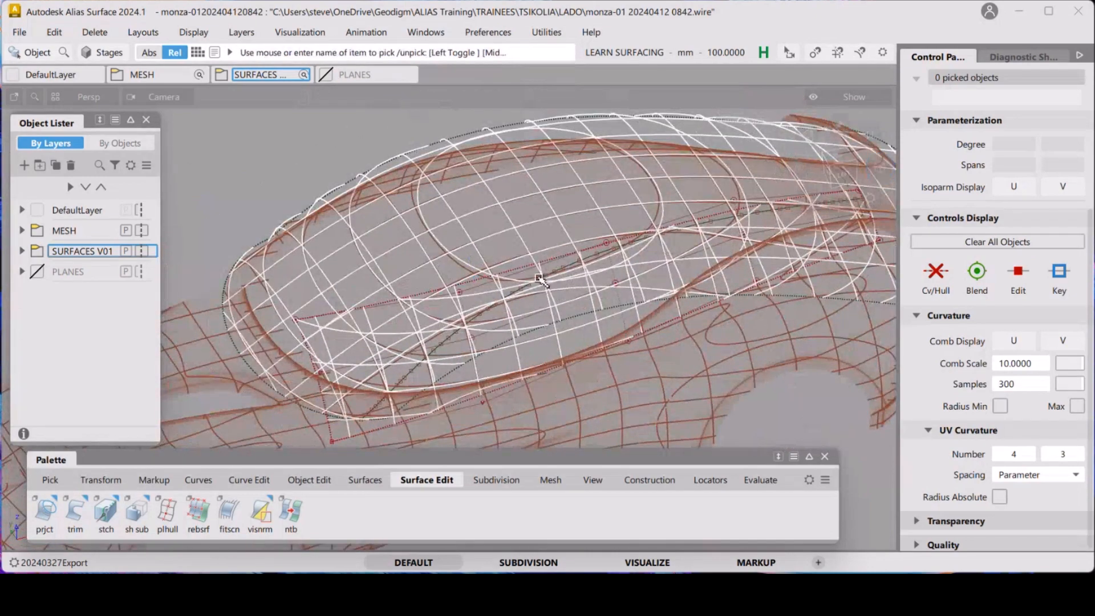
Orbit around the roof and glass surfaces, switching between shaded and wireframe display, to inspect their fit against the mesh
alt+shift+drag(541, 280, 504, 302)
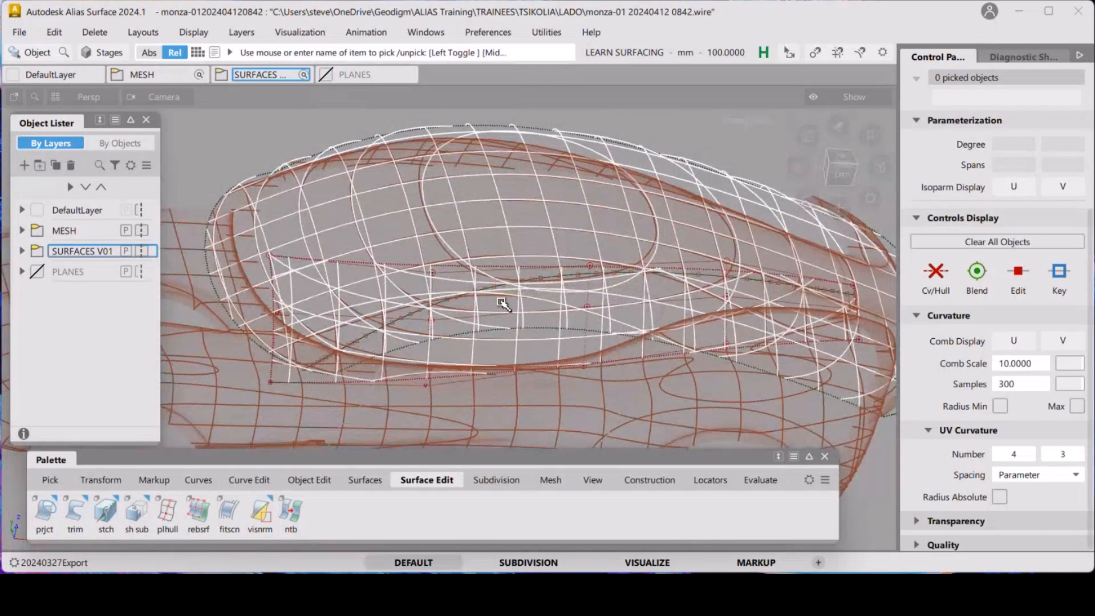
key(5)
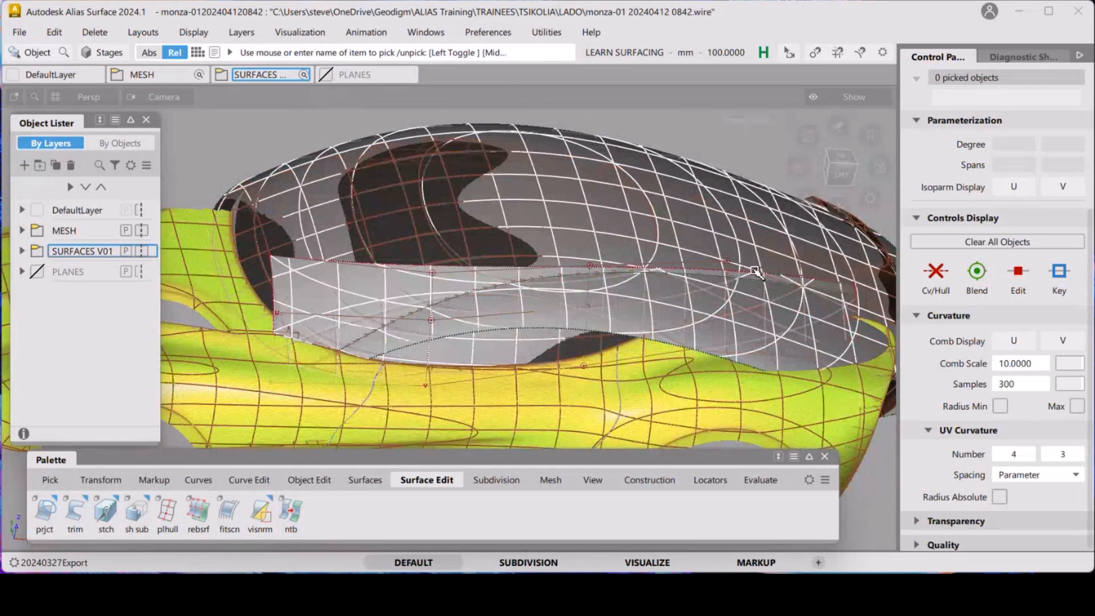
alt+shift+drag(551, 261, 639, 228)
alt+shift+middle_drag(639, 228, 648, 286)
key(5)
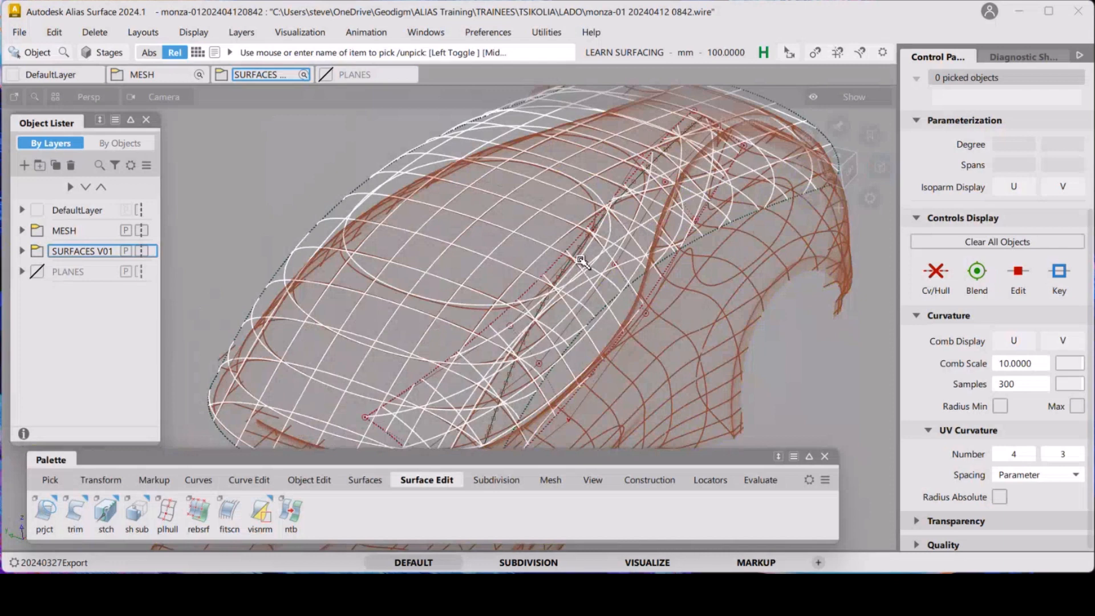
alt+shift+drag(581, 260, 450, 218)
alt+shift+right_drag(449, 217, 471, 200)
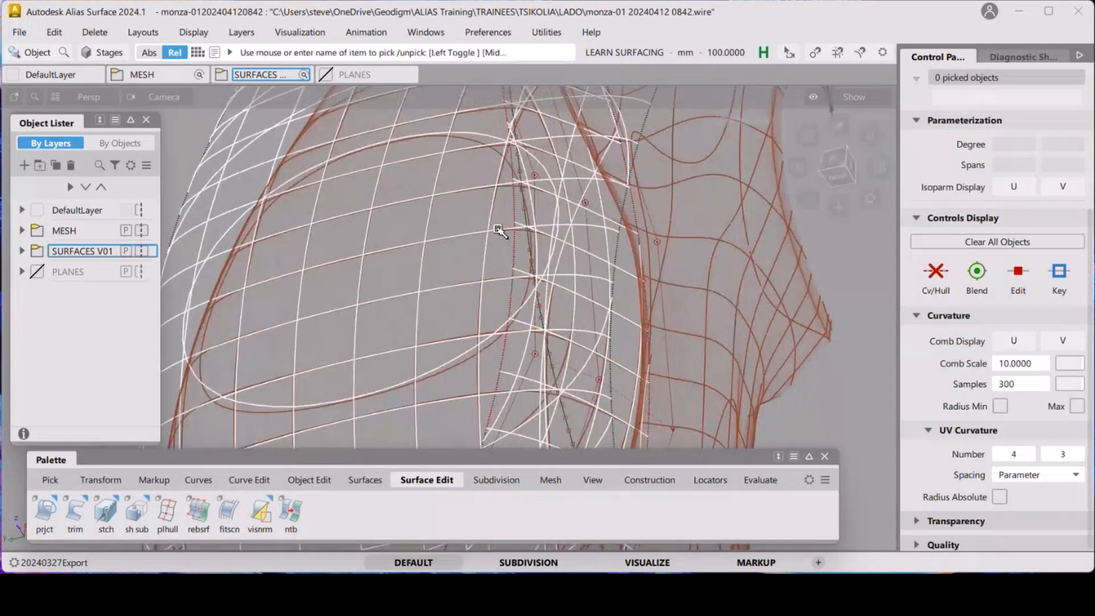
alt+shift+drag(596, 229, 562, 294)
alt+shift+right_drag(562, 294, 485, 285)
ctrl+shift+drag(445, 308, 401, 323)
drag(379, 279, 319, 323)
alt+shift+drag(764, 268, 723, 269)
Show the CVs and hull of the picked rail surface, inspect them in shaded view, then clear the selection
click(934, 275)
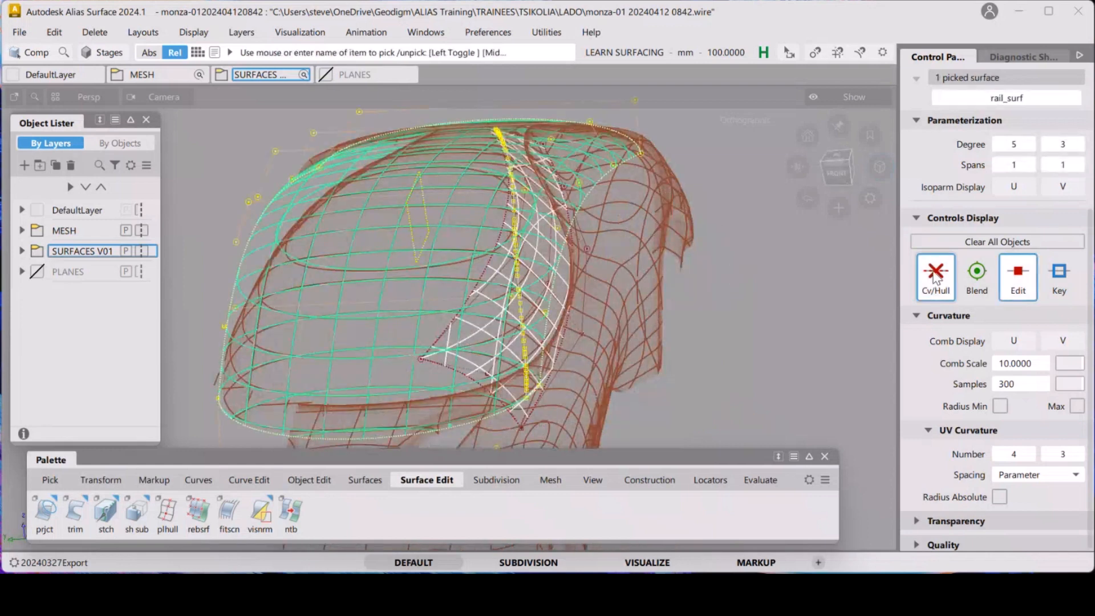
alt+shift+drag(620, 264, 610, 228)
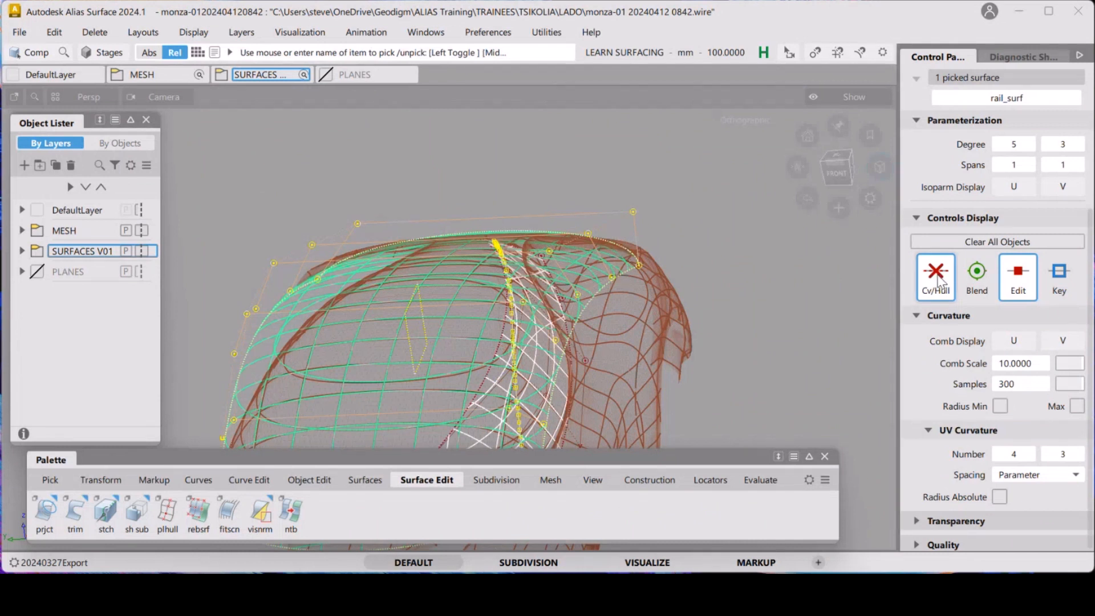
key(5)
click(716, 339)
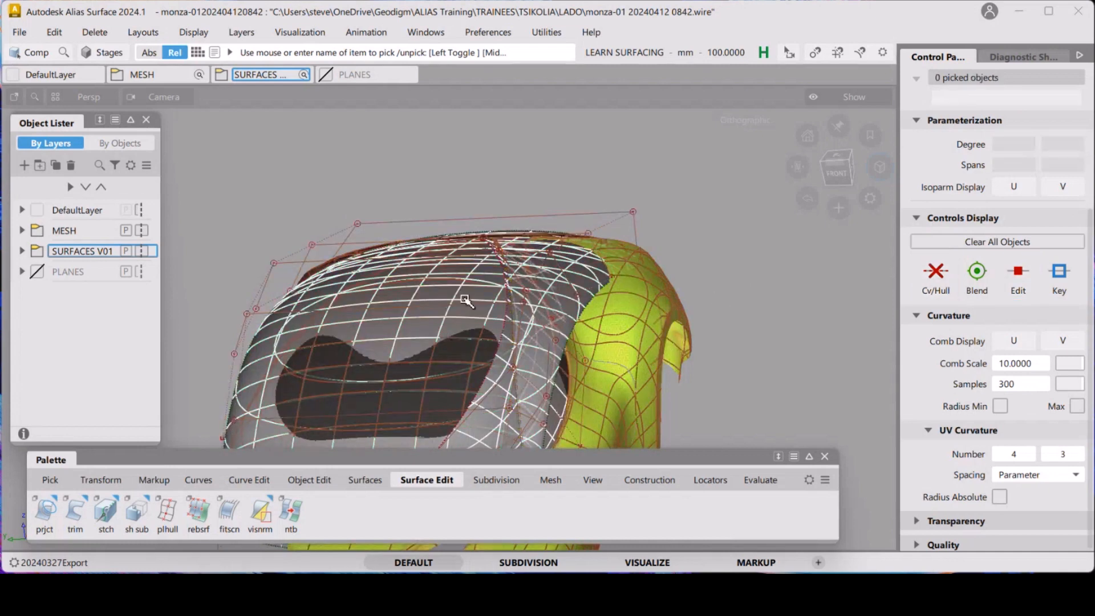
key(5)
Orbit and zoom around the glasshouse to examine the glass surface edges and control points against the mesh
mouse_move(548, 165)
alt+shift+mouse_down()
mouse_move(559, 232)
mouse_move(539, 421)
alt+shift+mouse_up()
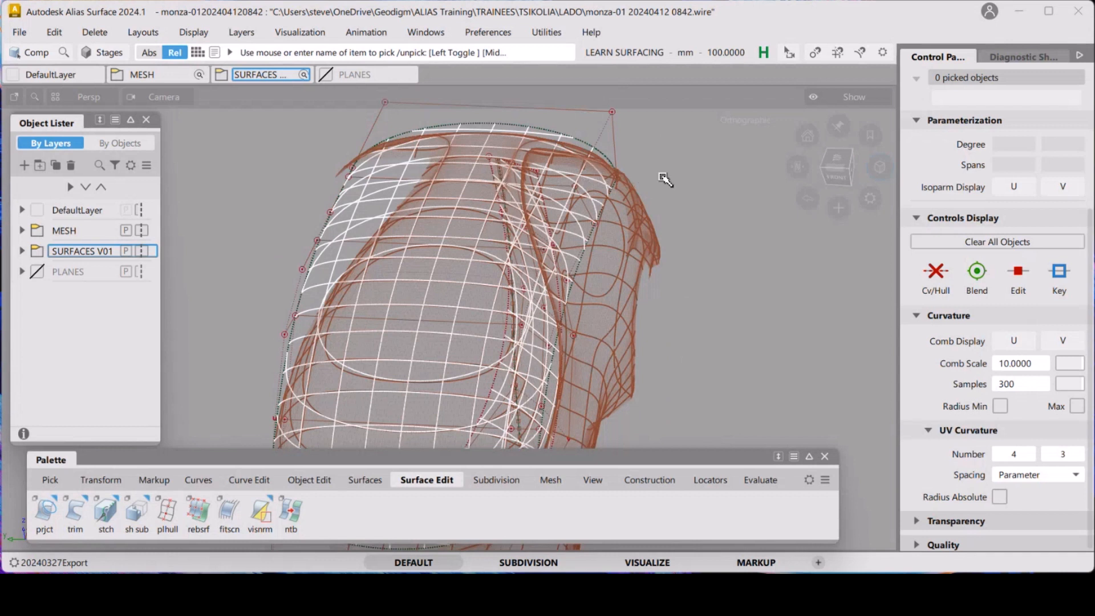
mouse_move(623, 228)
alt+shift+mouse_down()
mouse_move(568, 320)
mouse_move(598, 282)
mouse_move(511, 245)
alt+shift+mouse_up()
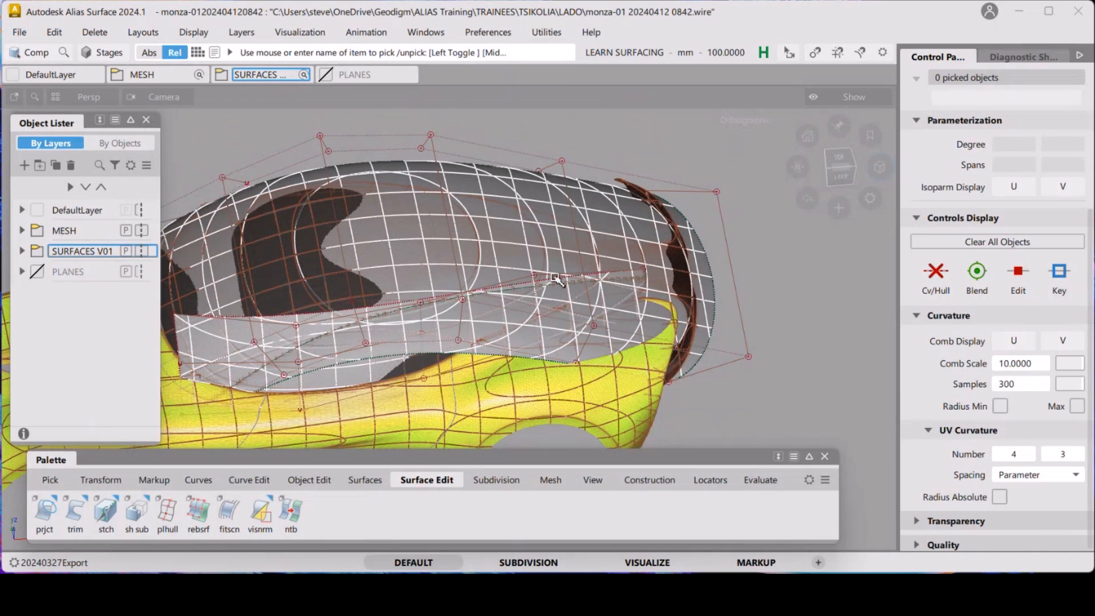
mouse_move(610, 293)
alt+shift+mouse_down()
mouse_move(725, 294)
mouse_move(655, 300)
mouse_move(542, 276)
mouse_move(557, 272)
mouse_move(555, 281)
mouse_move(572, 271)
mouse_move(498, 318)
alt+shift+mouse_up()
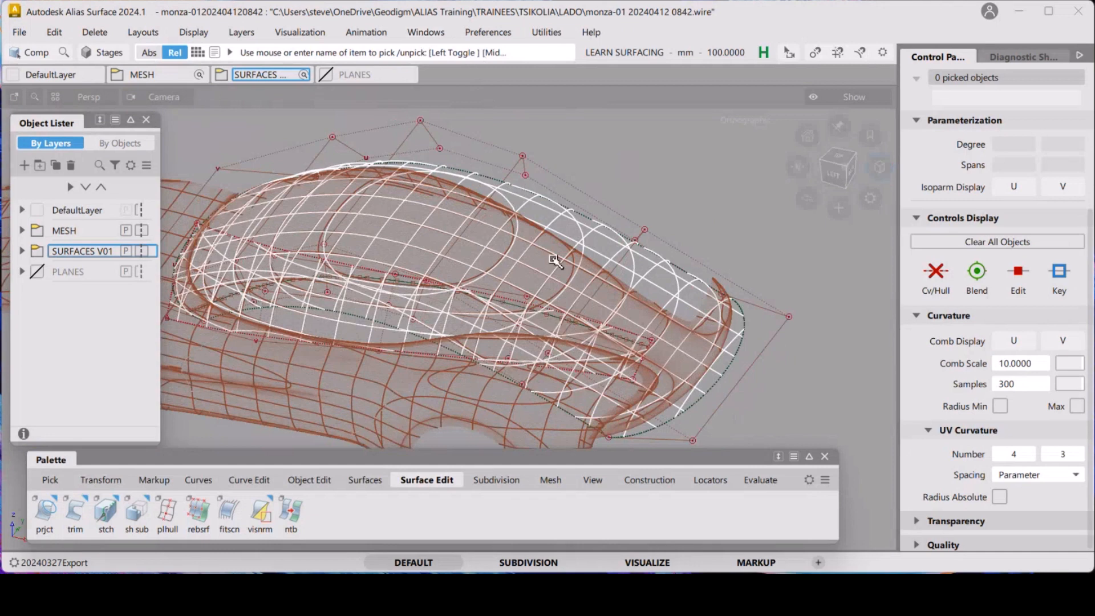
alt+shift+drag(556, 261, 459, 279)
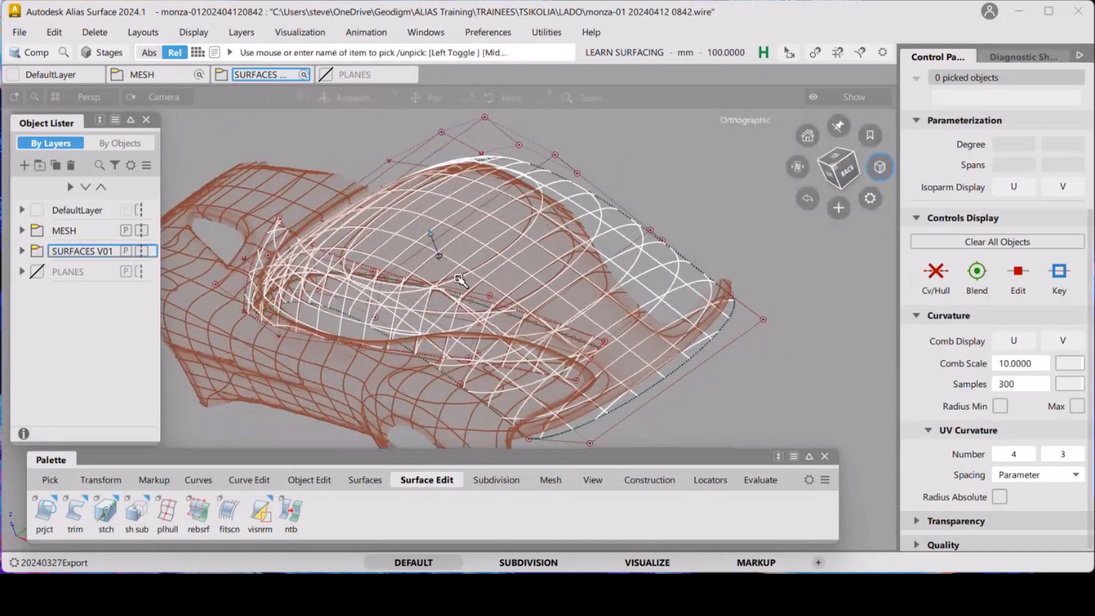
alt+shift+right_drag(421, 219, 504, 234)
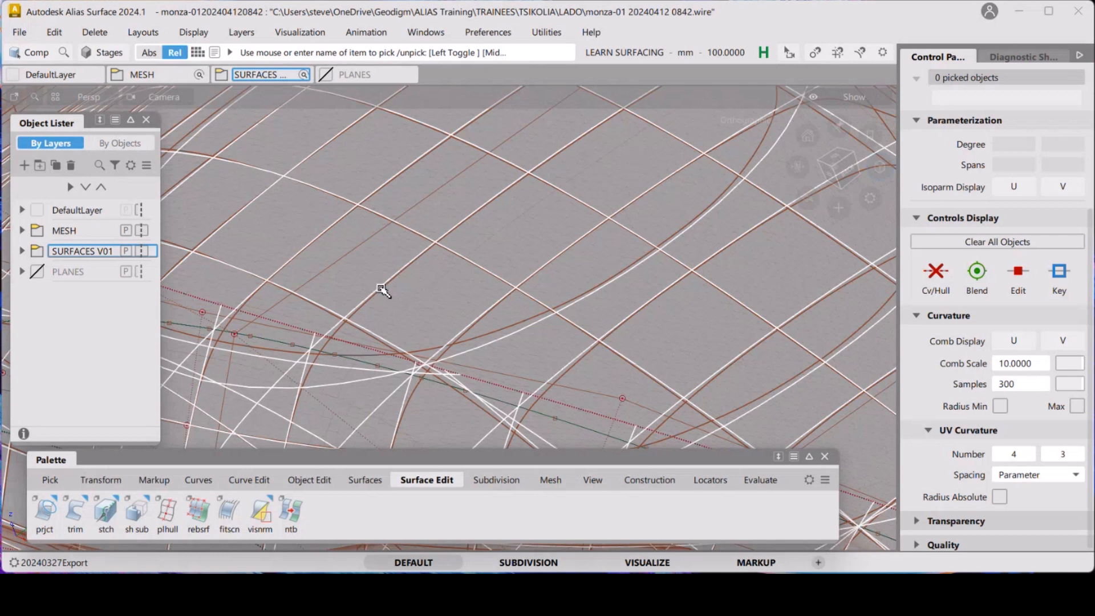
mouse_move(437, 276)
alt+shift+right_down()
mouse_move(442, 223)
mouse_move(441, 338)
alt+shift+right_up()
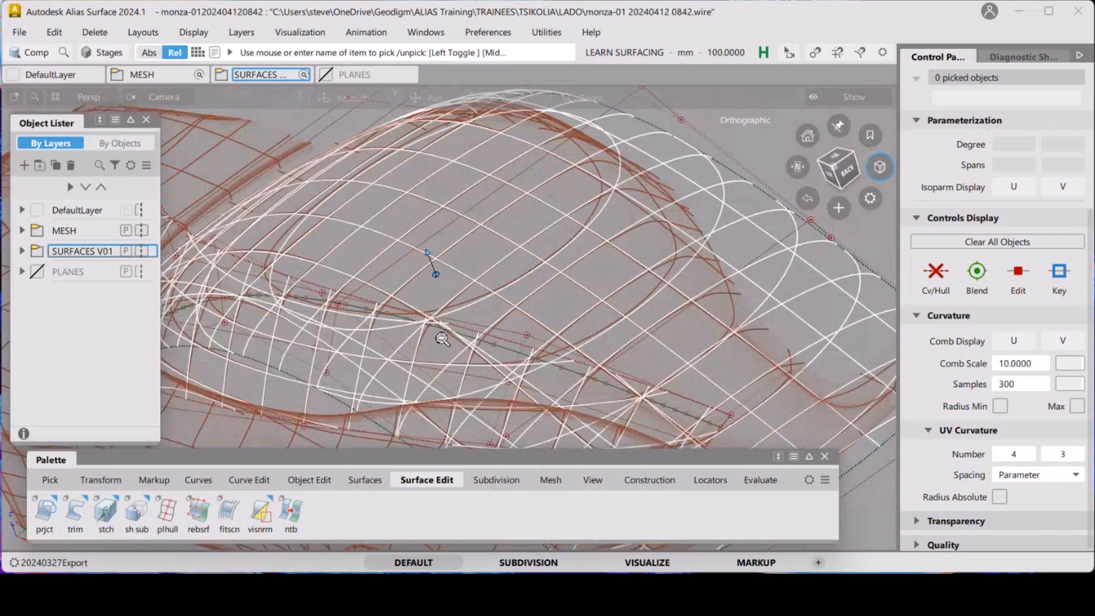
alt+shift+drag(442, 339, 599, 271)
alt+shift+middle_drag(408, 295, 447, 310)
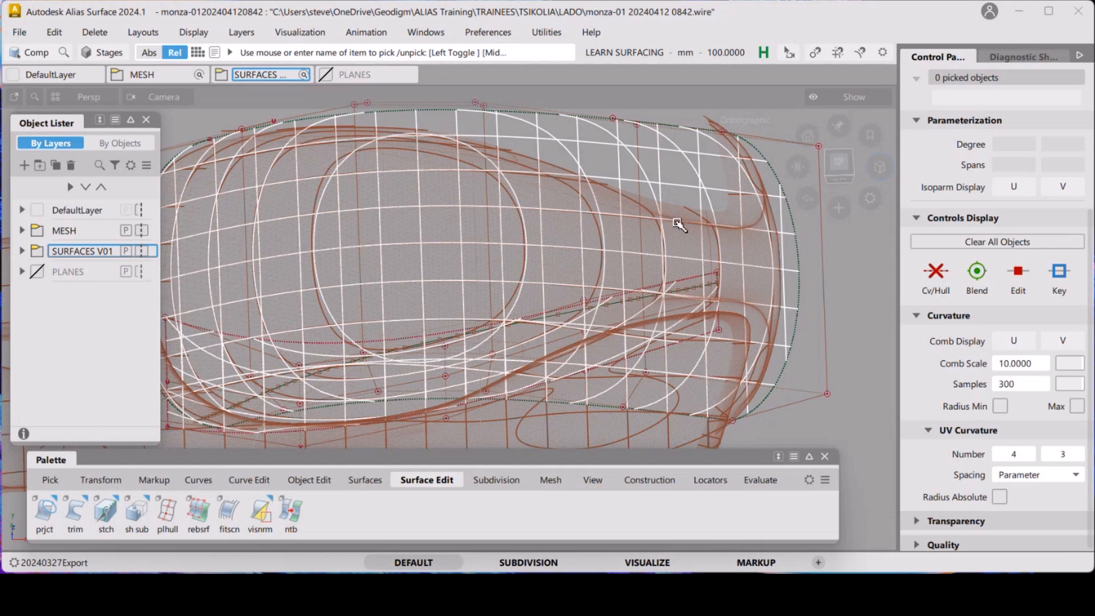
alt+shift+drag(475, 290, 323, 361)
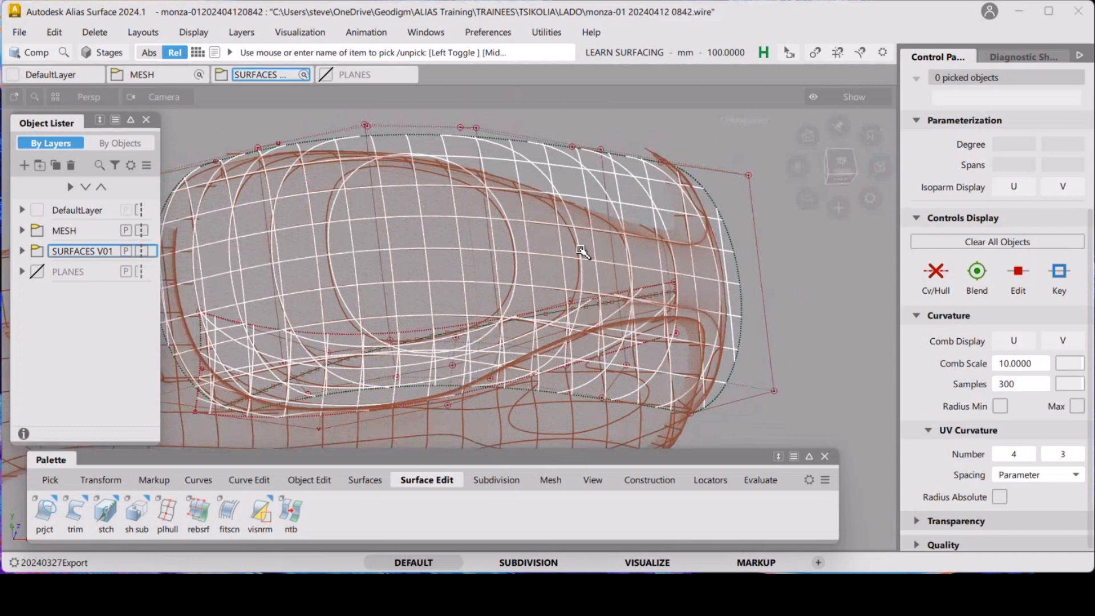
alt+shift+drag(633, 268, 473, 319)
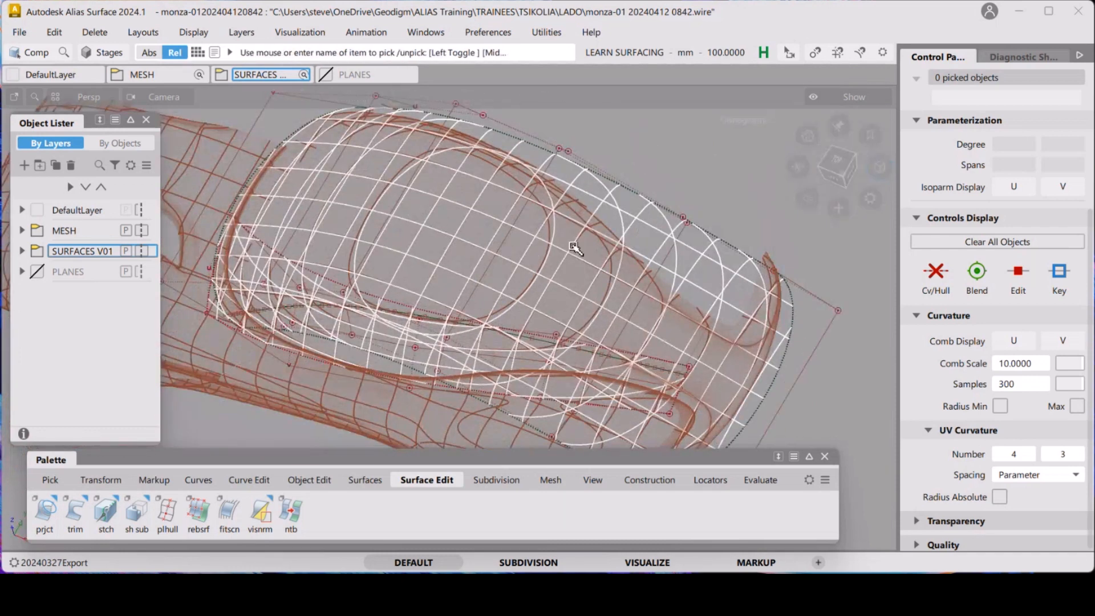
key(shift+alt)
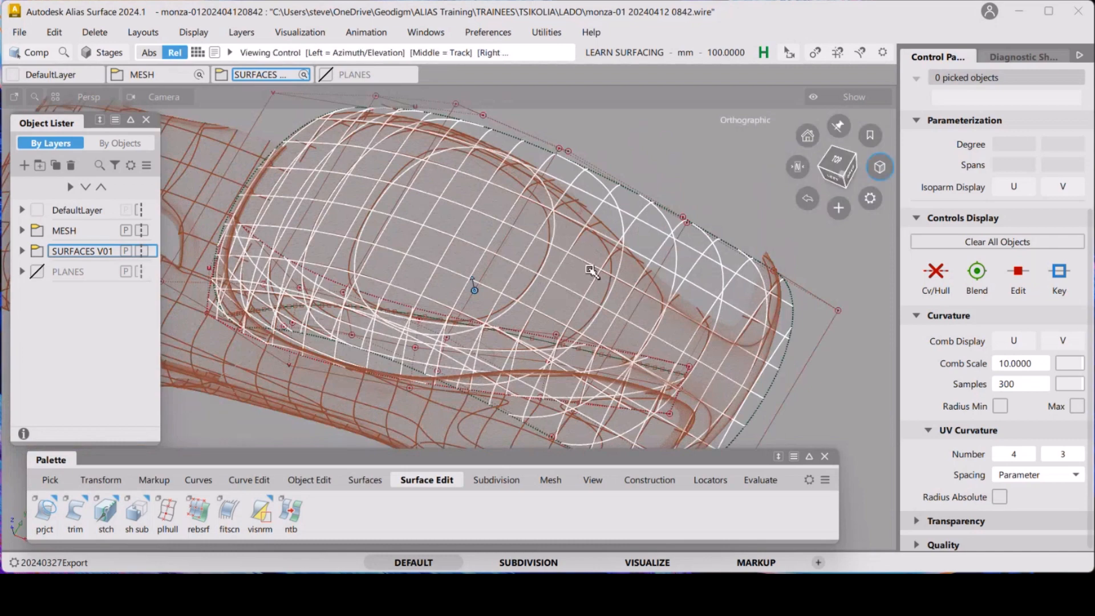
alt+shift+drag(590, 270, 548, 287)
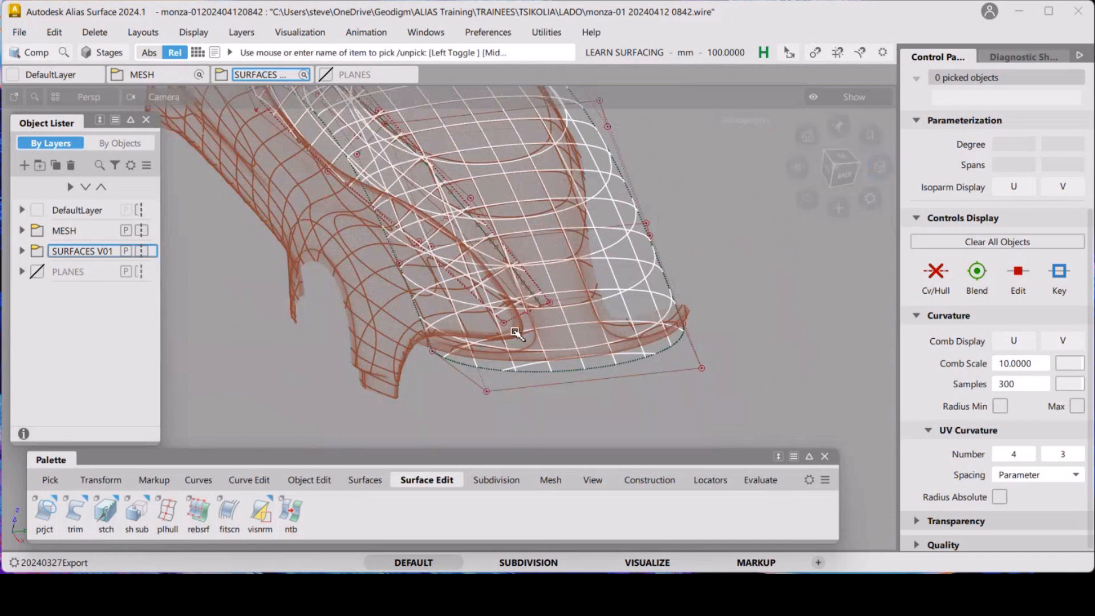
alt+shift+drag(450, 355, 377, 363)
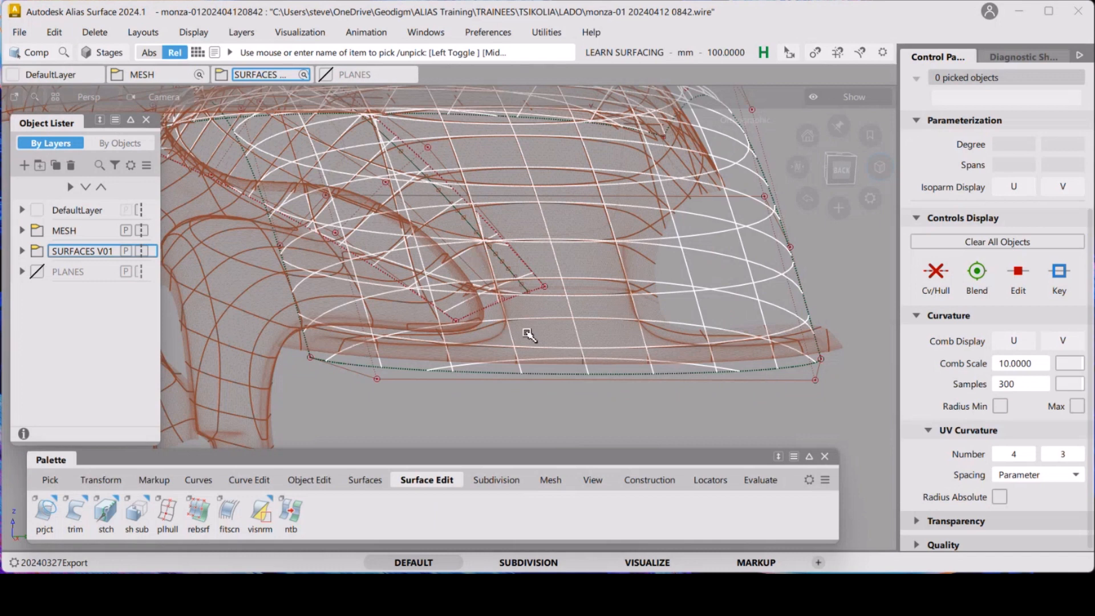
alt+shift+drag(528, 337, 558, 342)
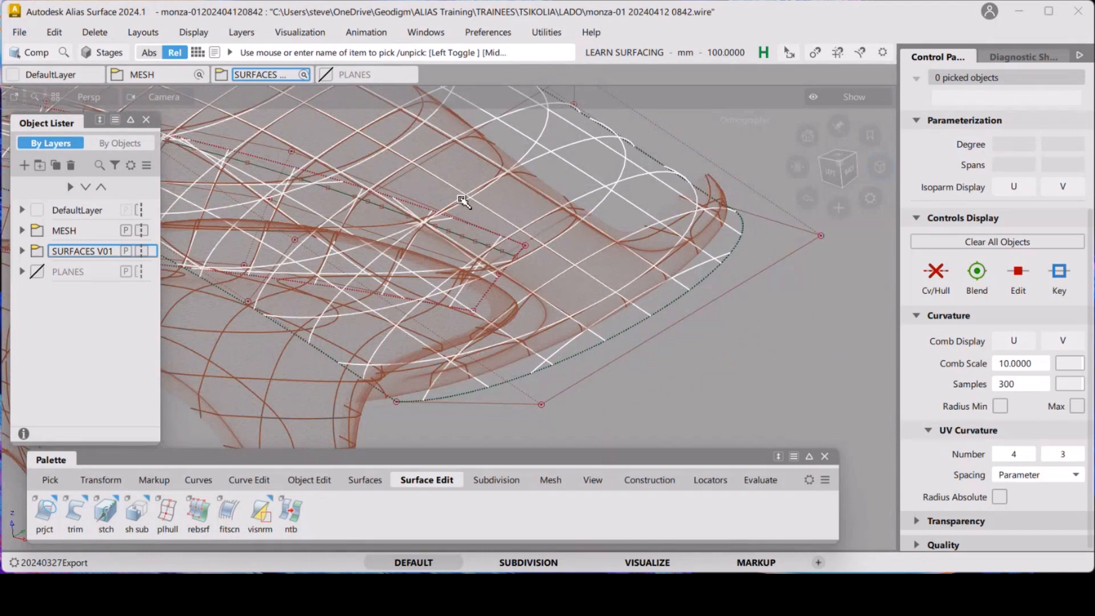
Expand the SURFACES V01 layer folder and examine the side glass area from several angles
click(21, 252)
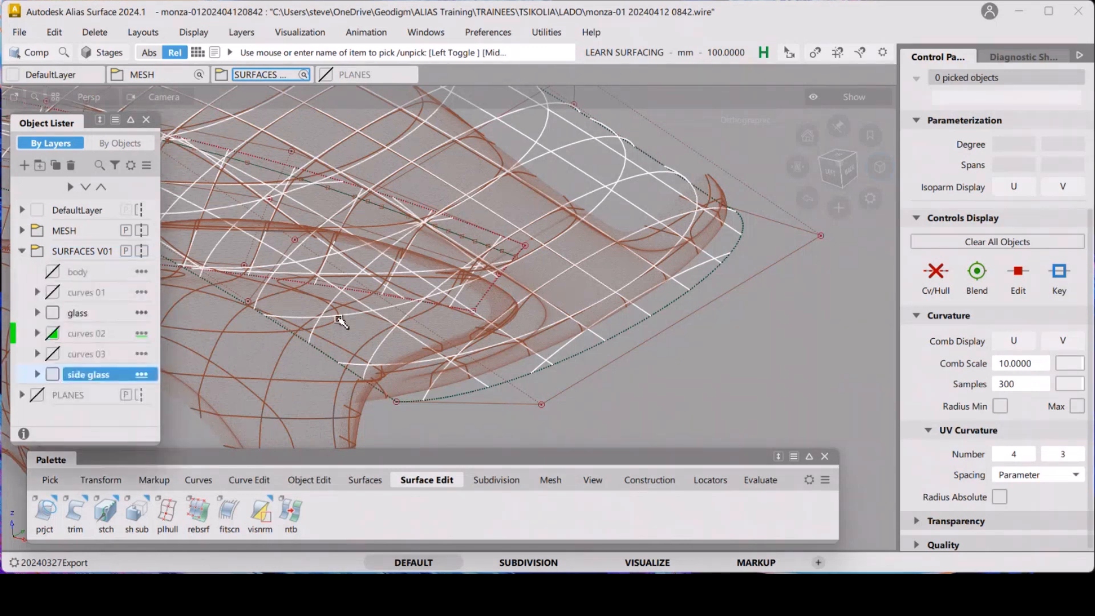
alt+shift+drag(593, 288, 569, 318)
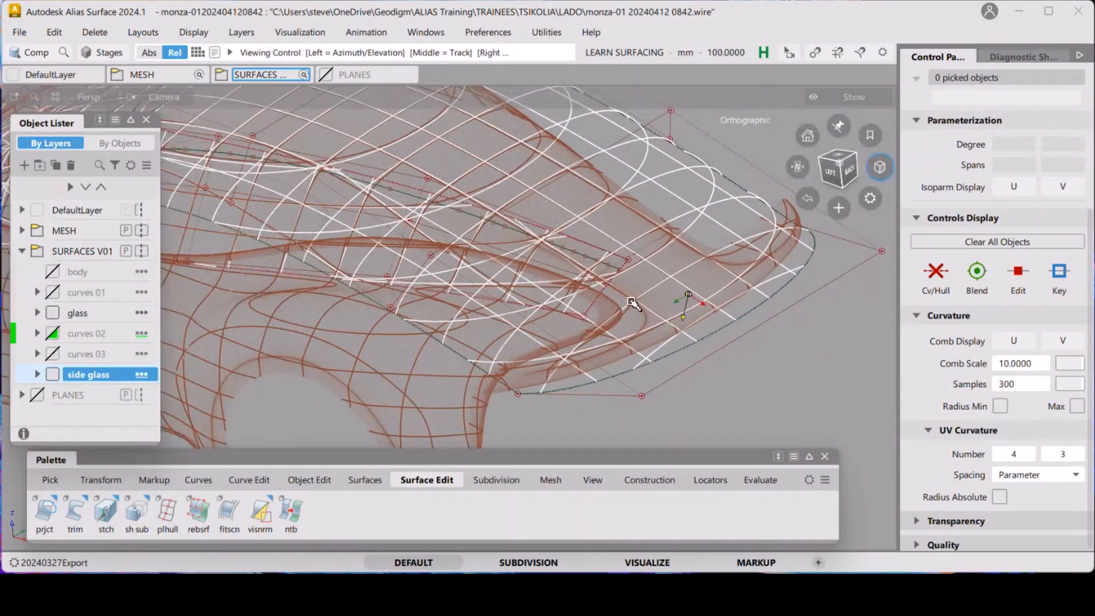
alt+shift+drag(632, 302, 524, 297)
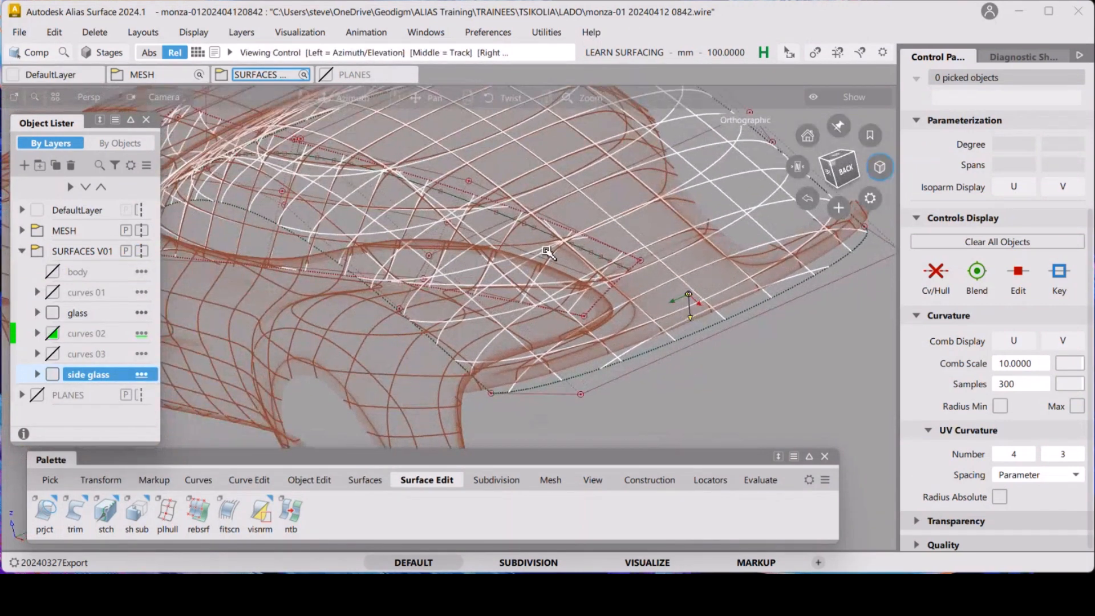
alt+shift+drag(547, 251, 536, 312)
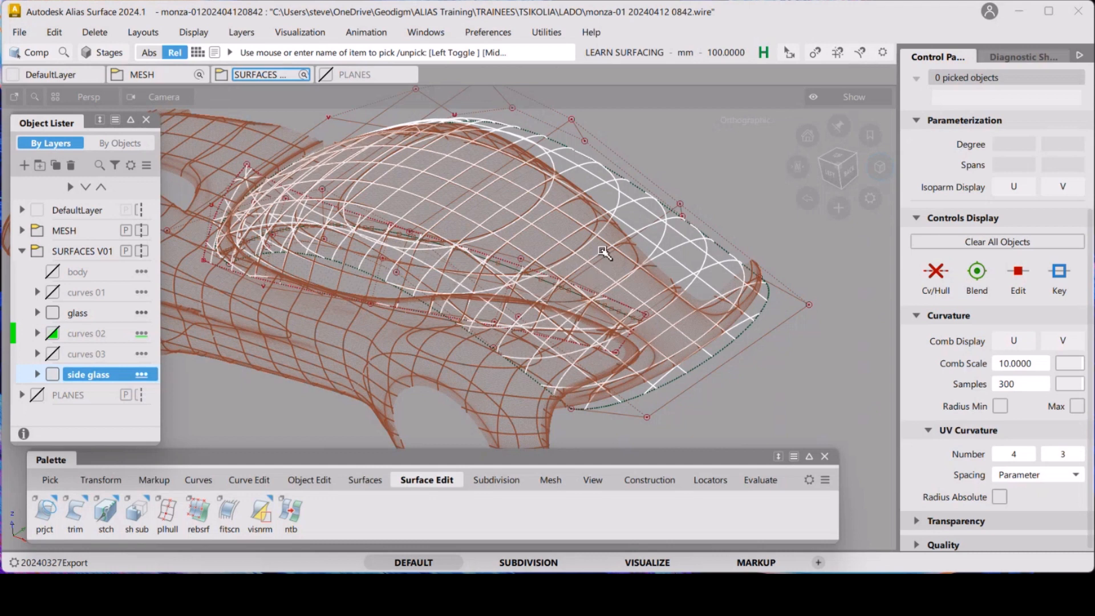
alt+shift+drag(603, 252, 599, 284)
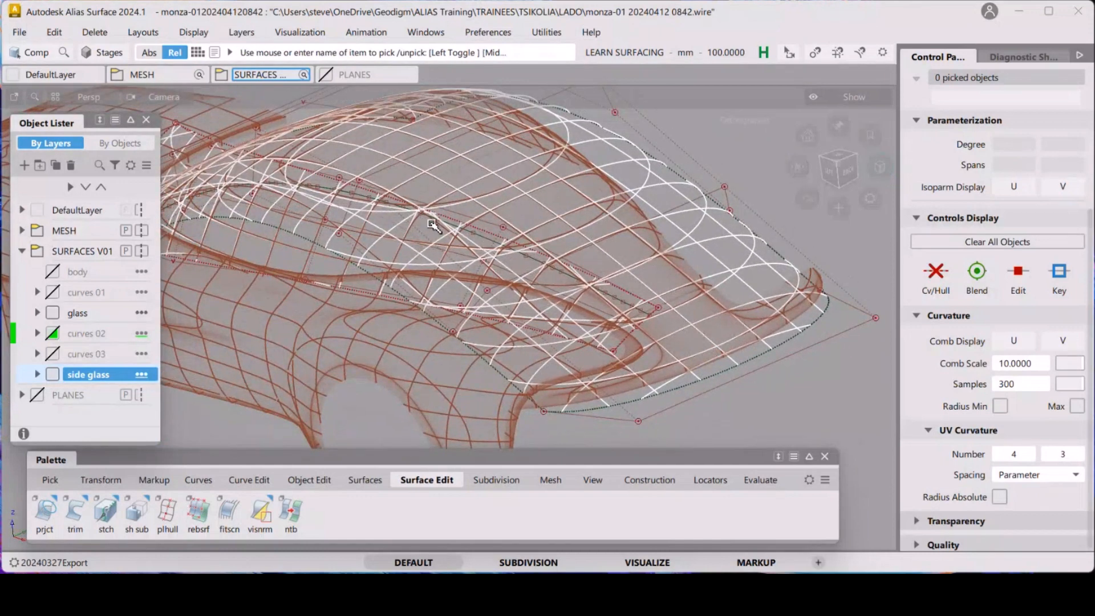
alt+shift+drag(421, 219, 530, 297)
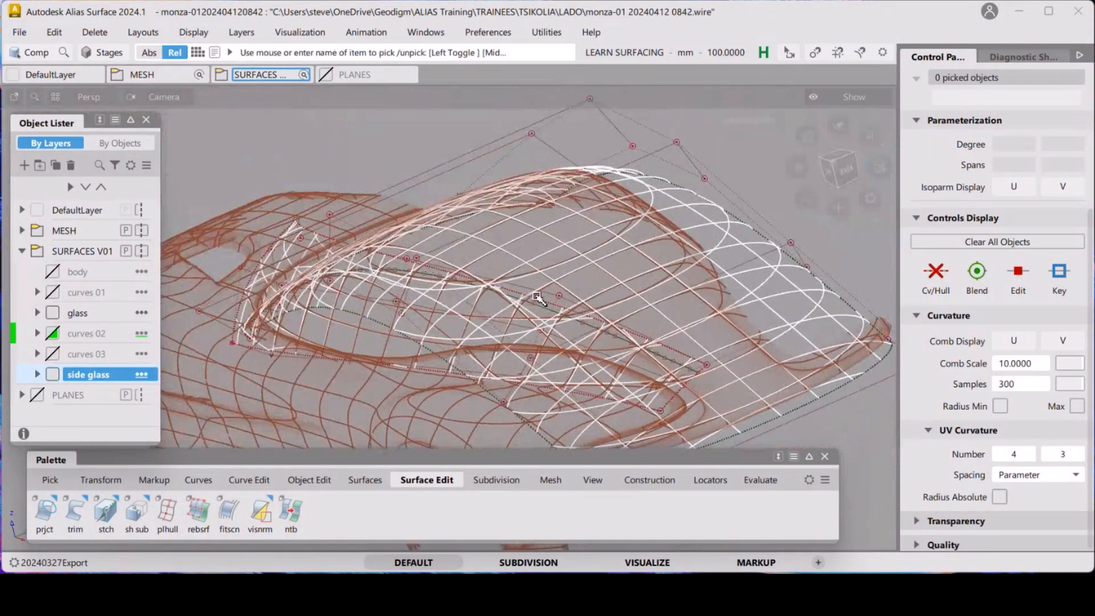
scroll(514, 233, up, 5)
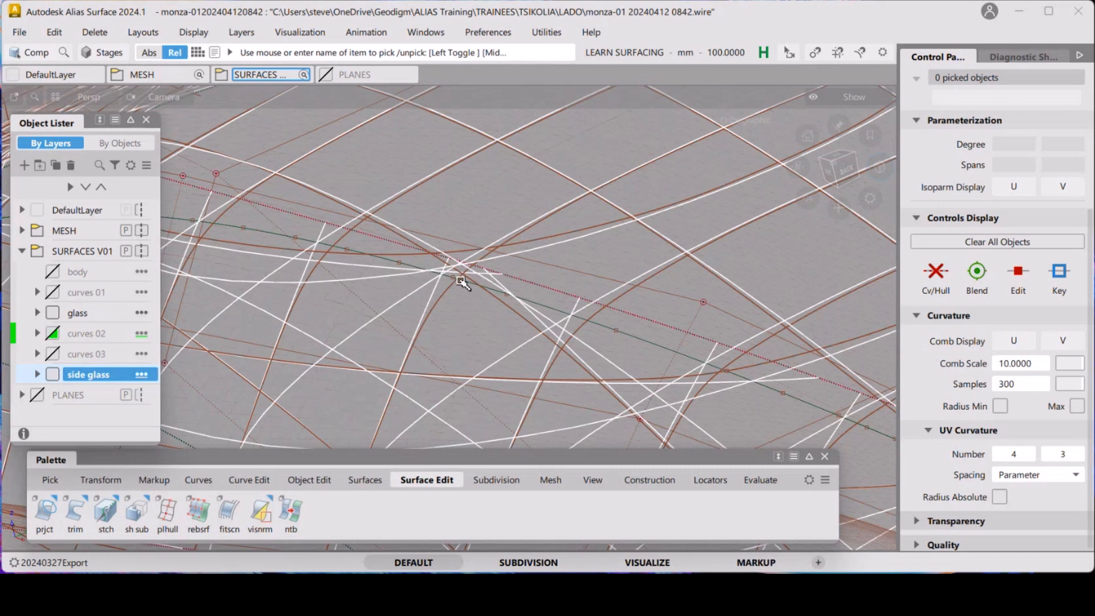
alt+shift+right_drag(534, 290, 440, 249)
alt+shift+drag(535, 287, 362, 354)
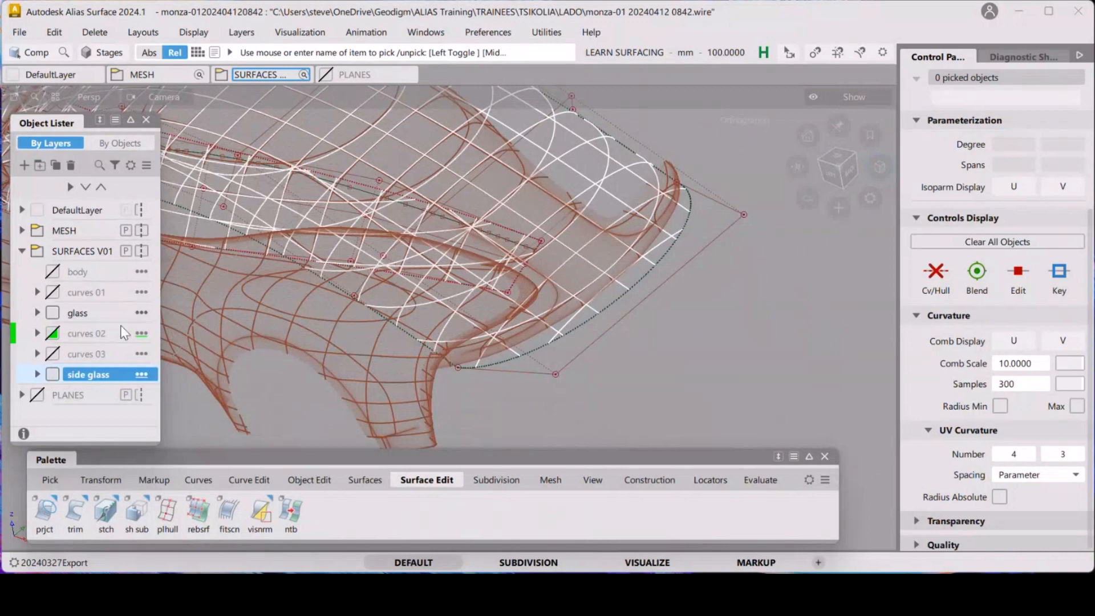
Create a new layer in the SURFACES V01 folder and name it curves 04
click(53, 354)
click(53, 354)
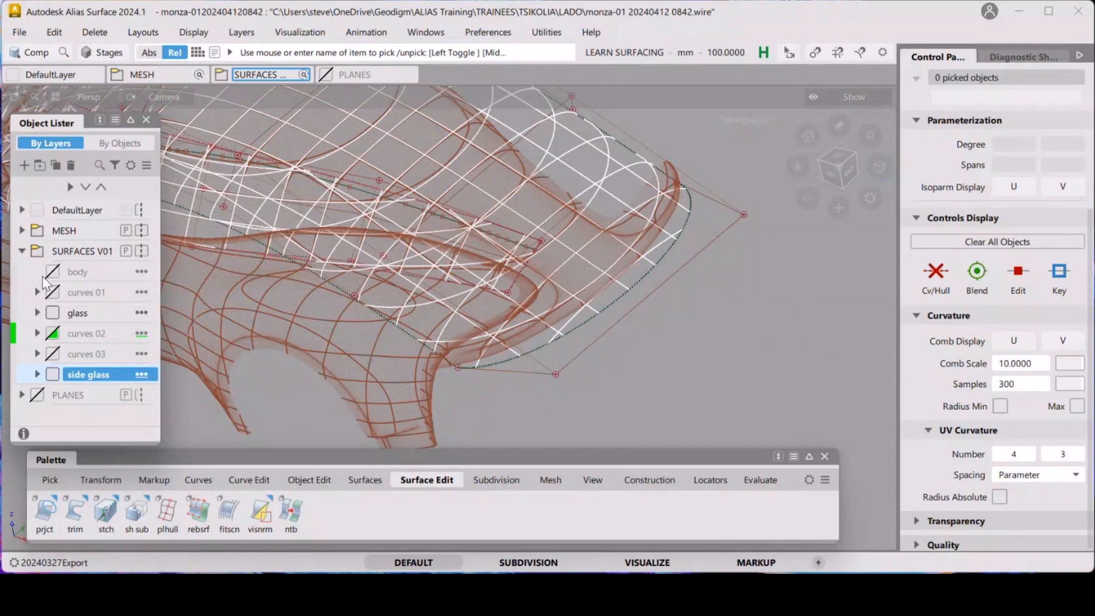
right_click(83, 251)
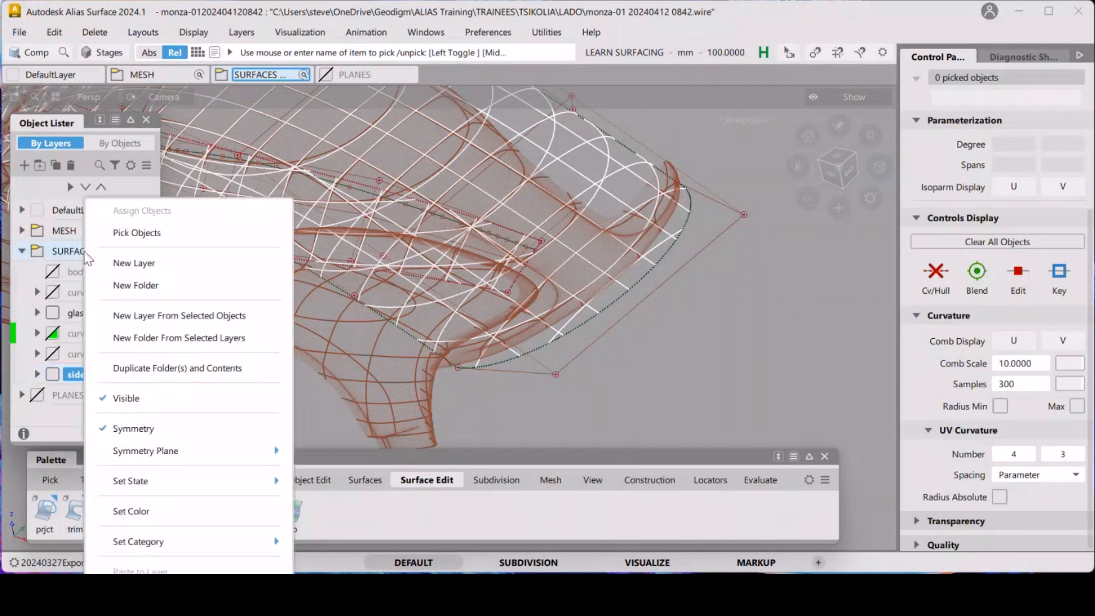
click(122, 263)
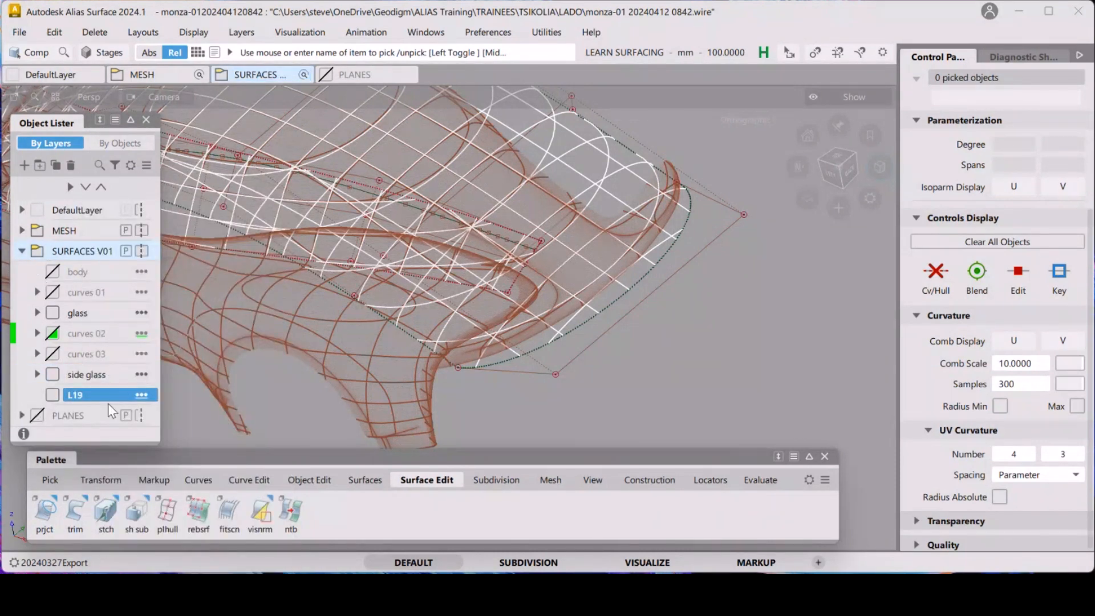
double_click(85, 395)
text(curve)
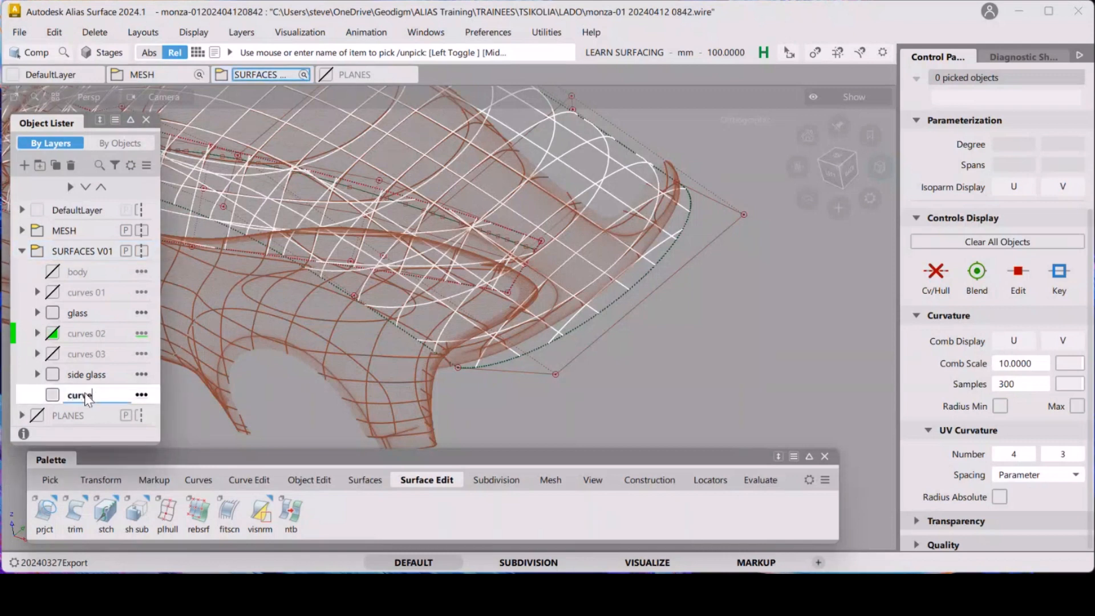
text(s 04)
key(Return)
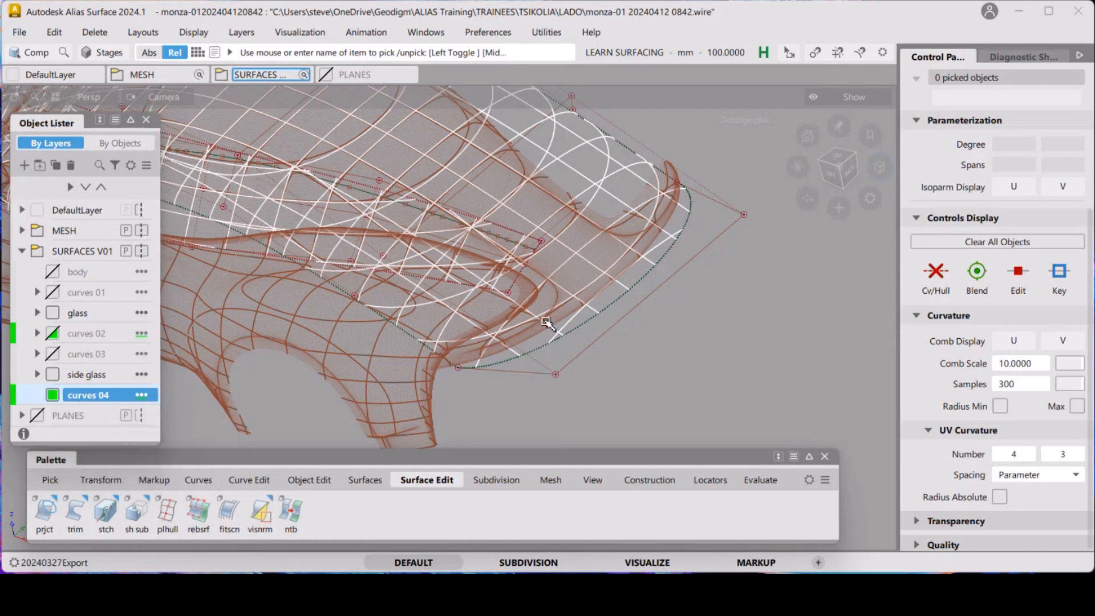
alt+shift+middle_drag(534, 315, 623, 310)
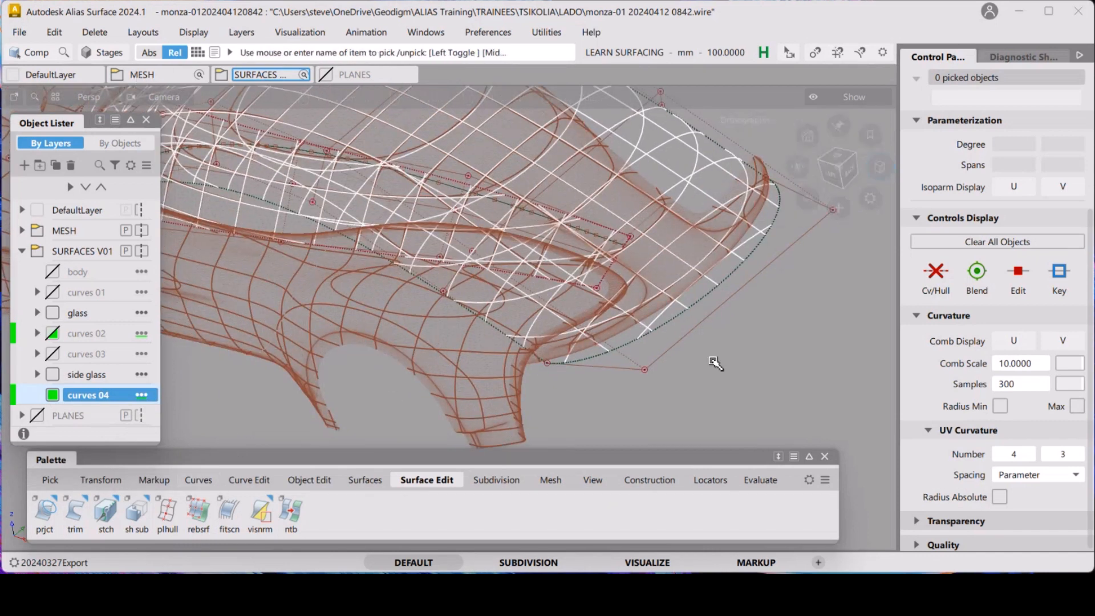
alt+shift+right_drag(604, 329, 533, 311)
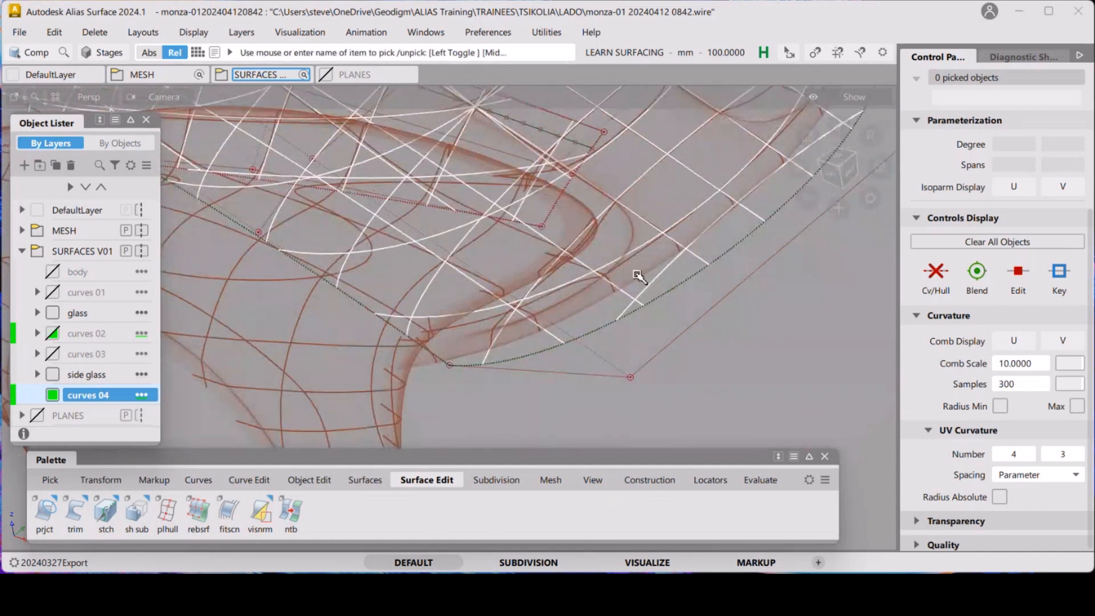
Duplicate the front edge of the glass rail surface as a new curve with no rebuild, in the curves 04 layer
alt+shift+drag(723, 238, 328, 335)
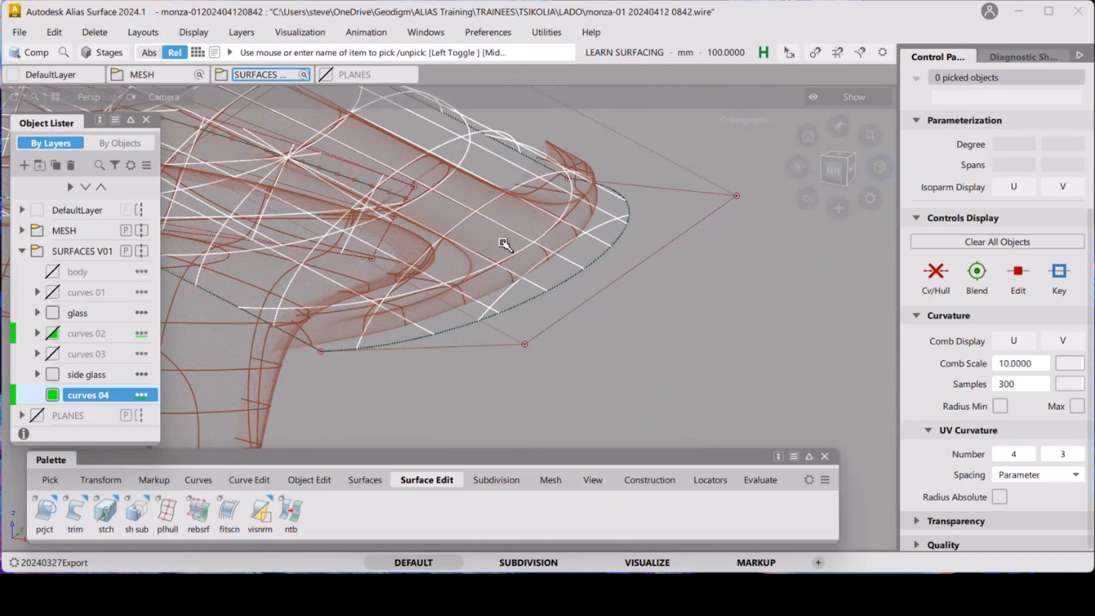
alt+shift+drag(572, 242, 430, 316)
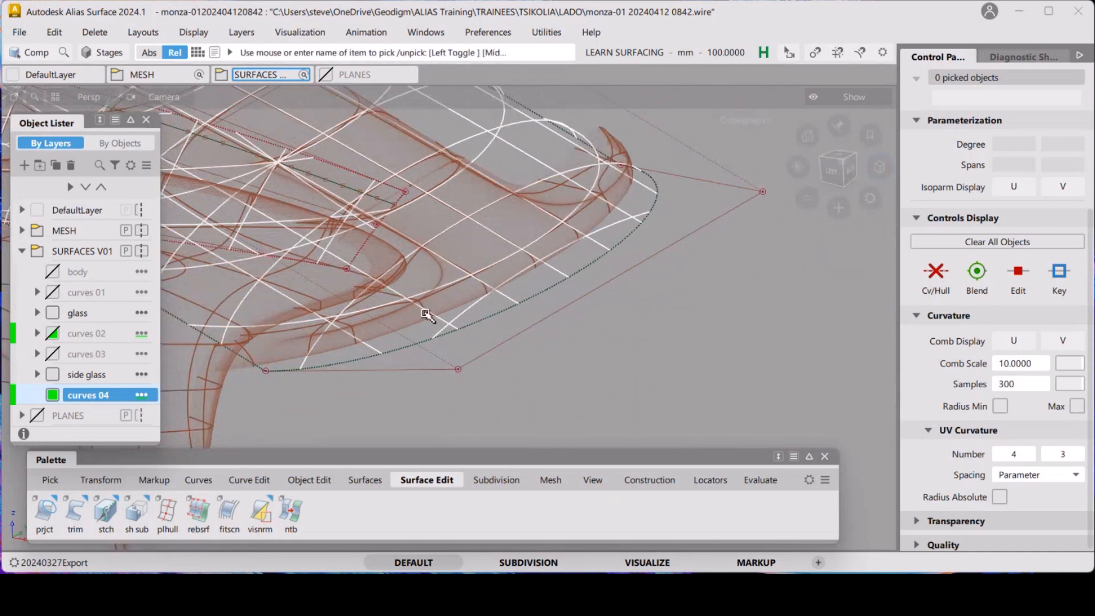
alt+shift+drag(479, 213, 536, 282)
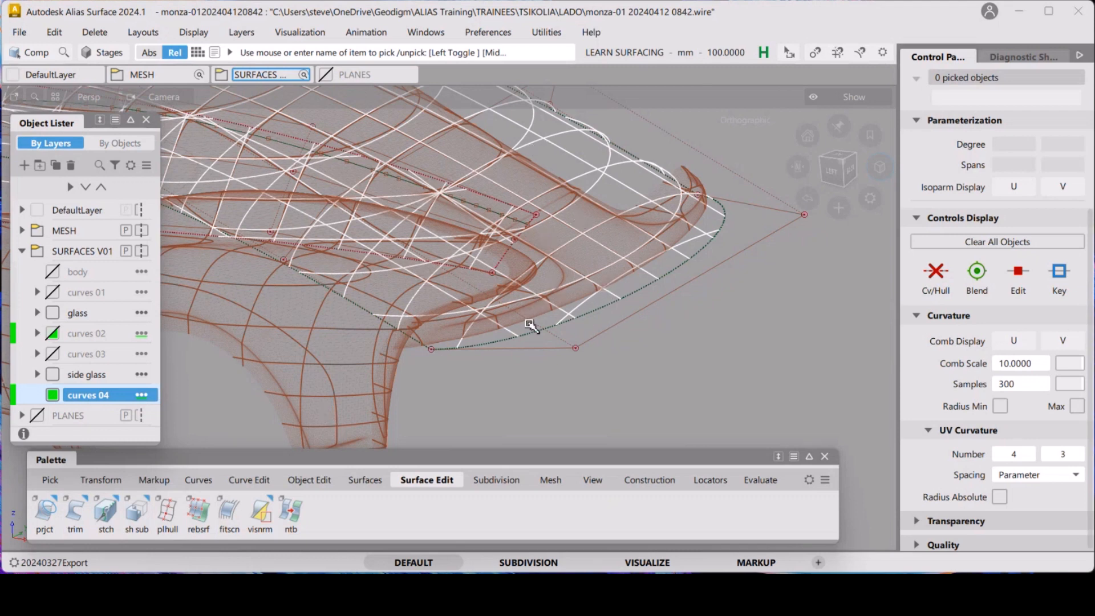
alt+shift+drag(571, 321, 592, 331)
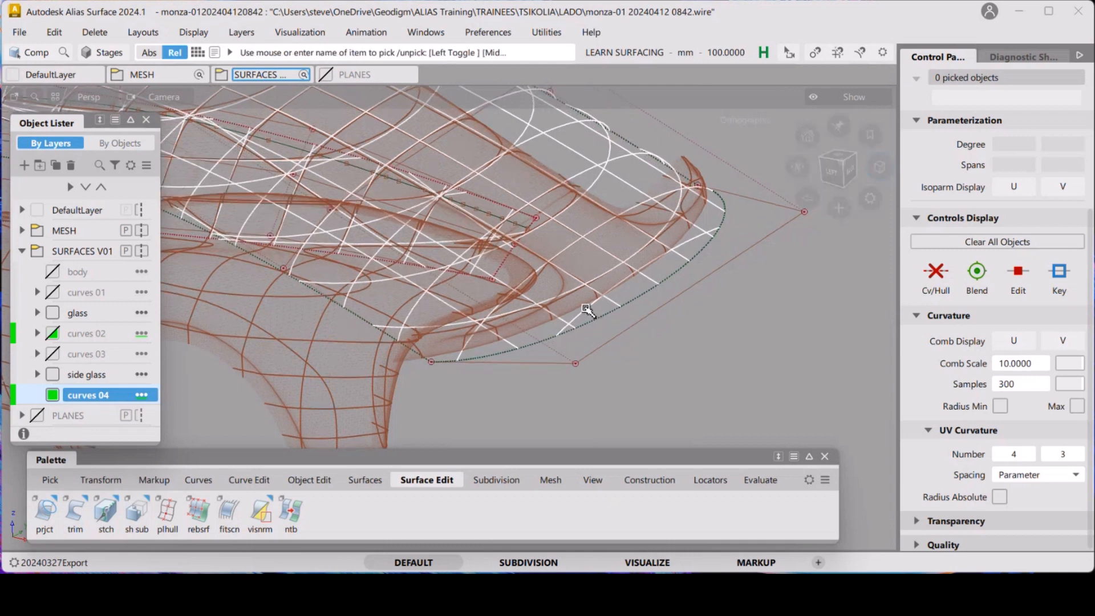
click(249, 480)
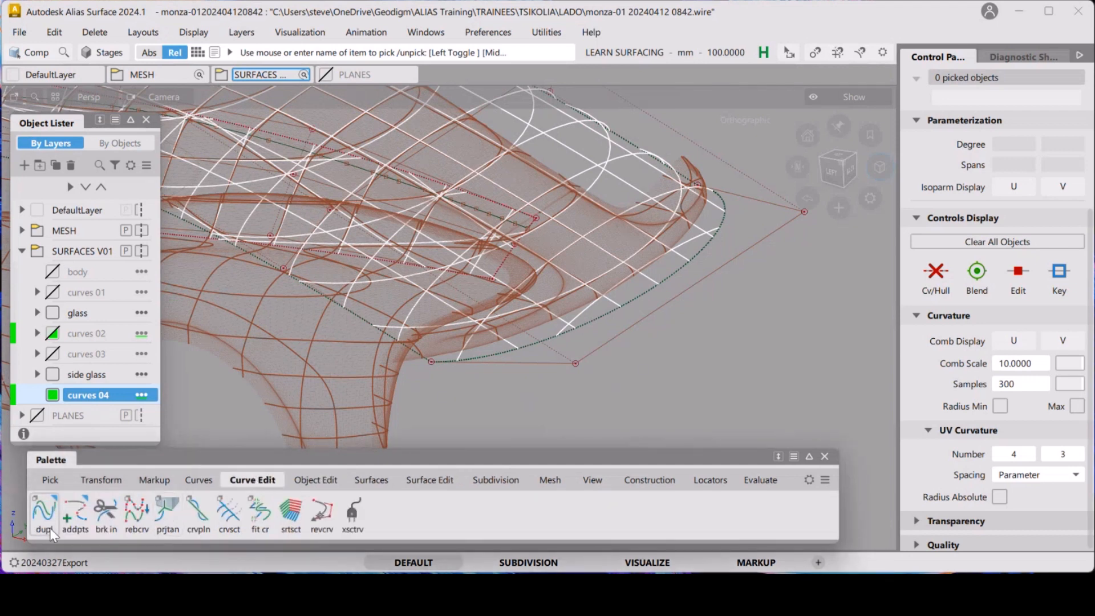
double_click(39, 514)
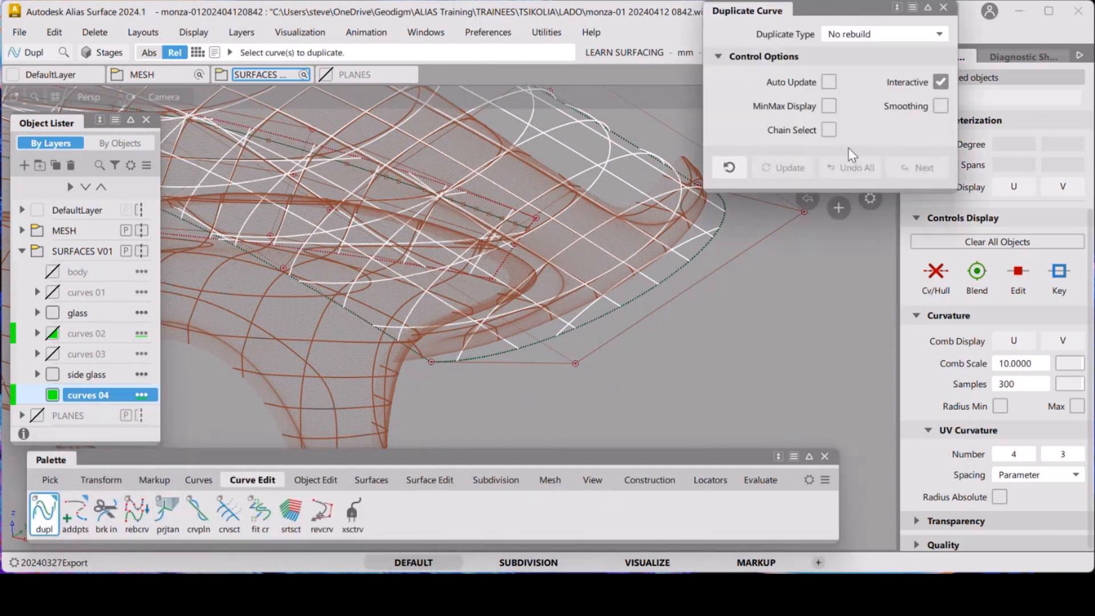
click(535, 349)
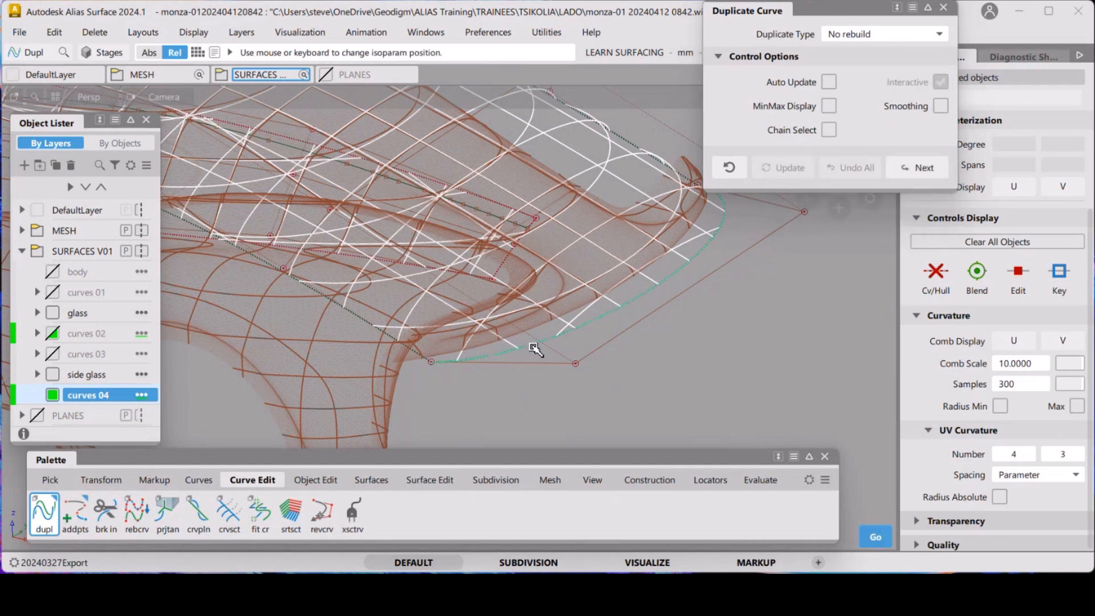
click(721, 354)
Pick the rail surface, hide its CVs and hull, and clear the selection
ctrl+shift+drag(726, 400, 732, 328)
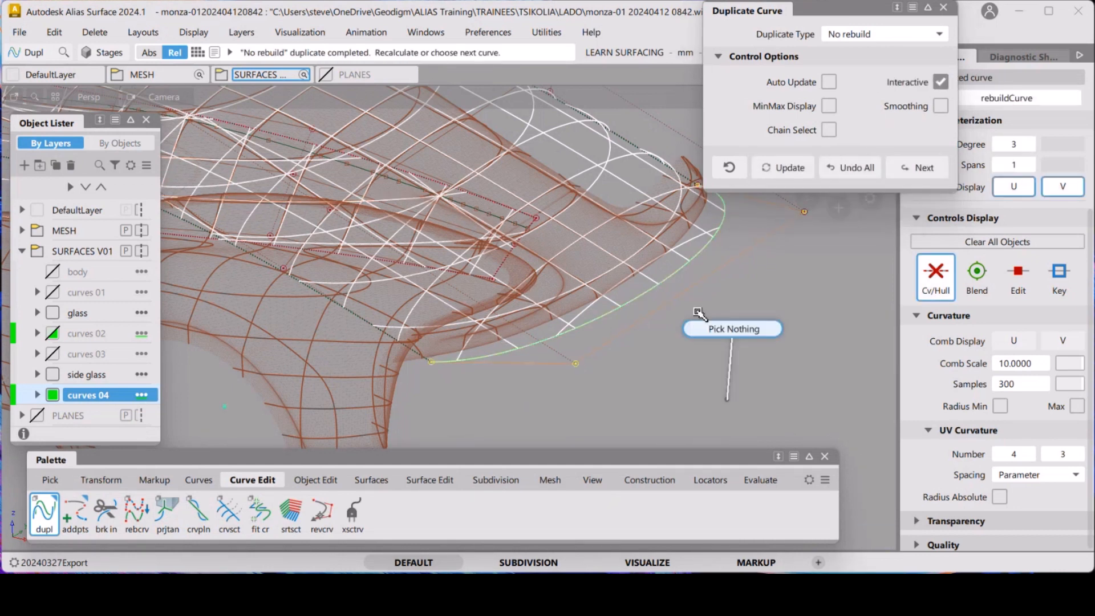
ctrl+shift+drag(649, 323, 614, 340)
drag(608, 299, 644, 339)
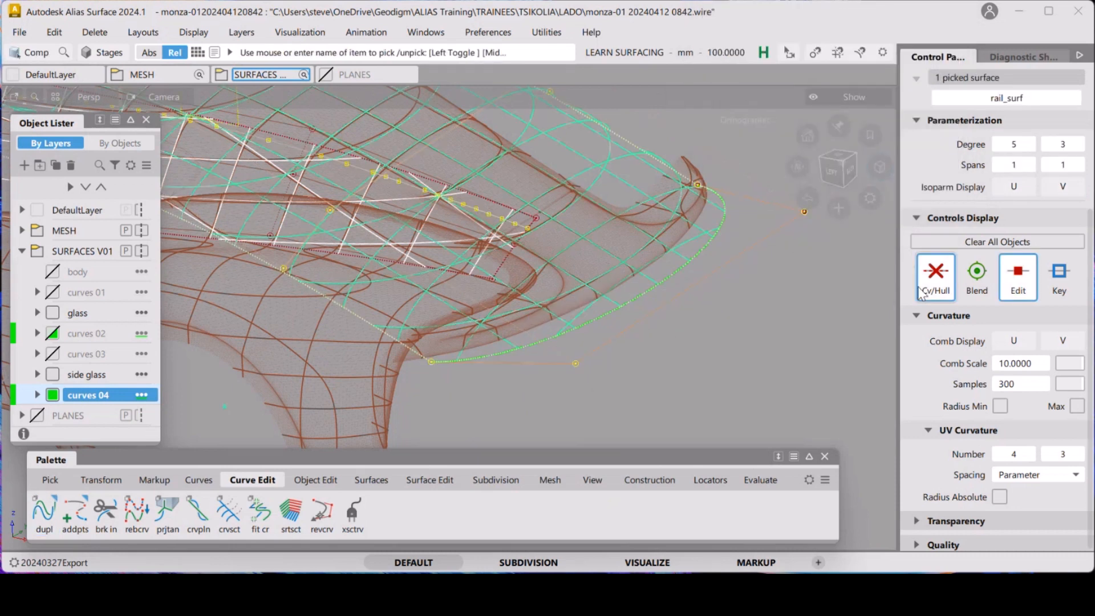
click(942, 284)
ctrl+shift+drag(764, 359, 763, 308)
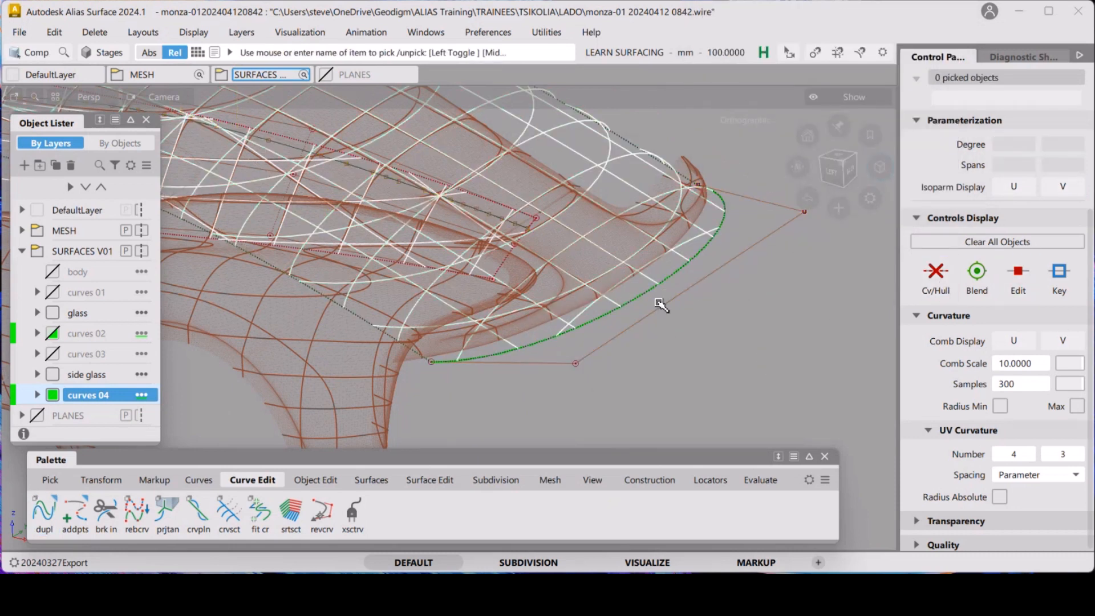
alt+shift+drag(661, 306, 627, 320)
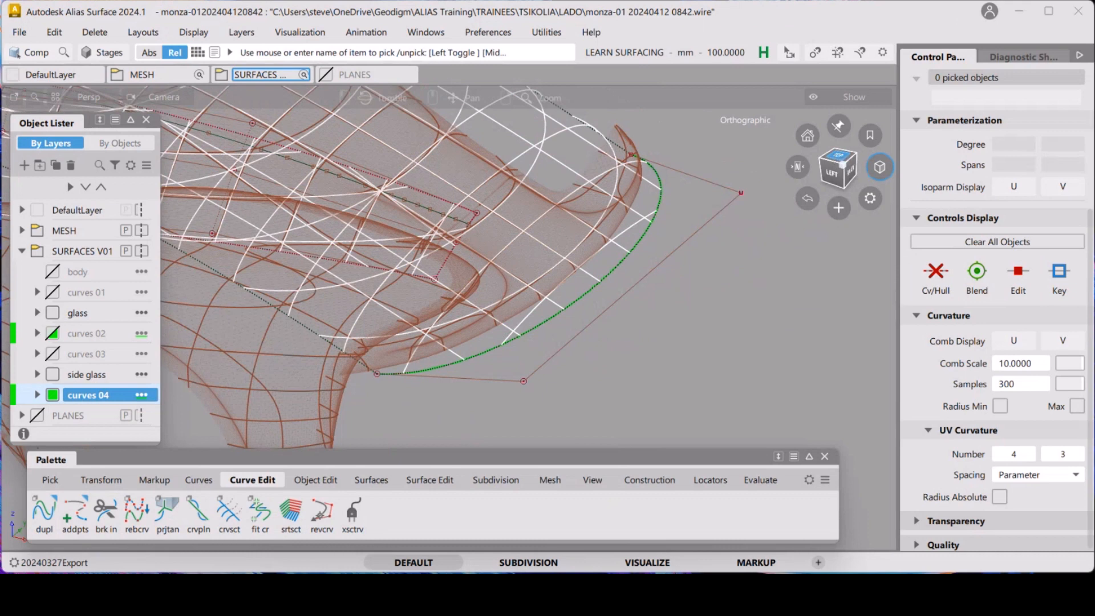
Switch to the top view and try to pick the duplicated curve's corner CV with the Symm and transform CV tools
click(838, 155)
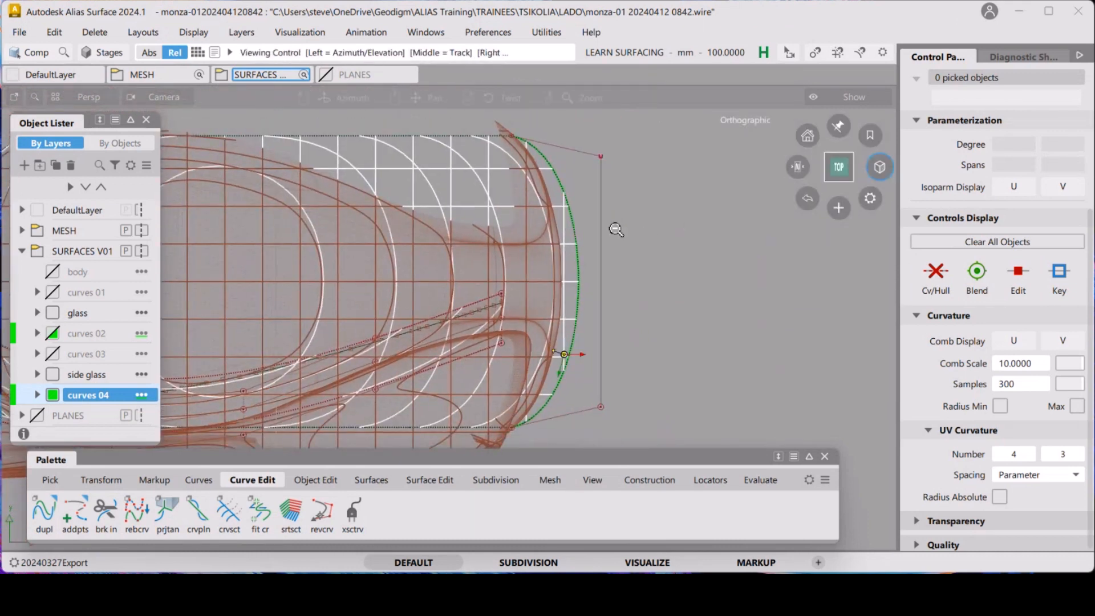
alt+shift+right_drag(616, 229, 630, 227)
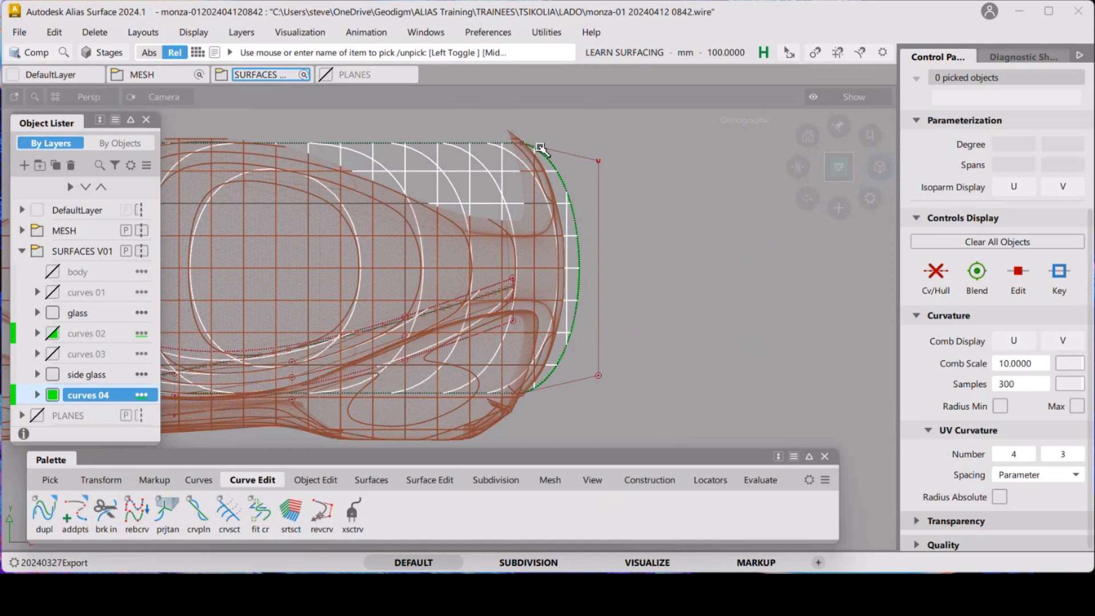
alt+shift+right_drag(558, 154, 560, 167)
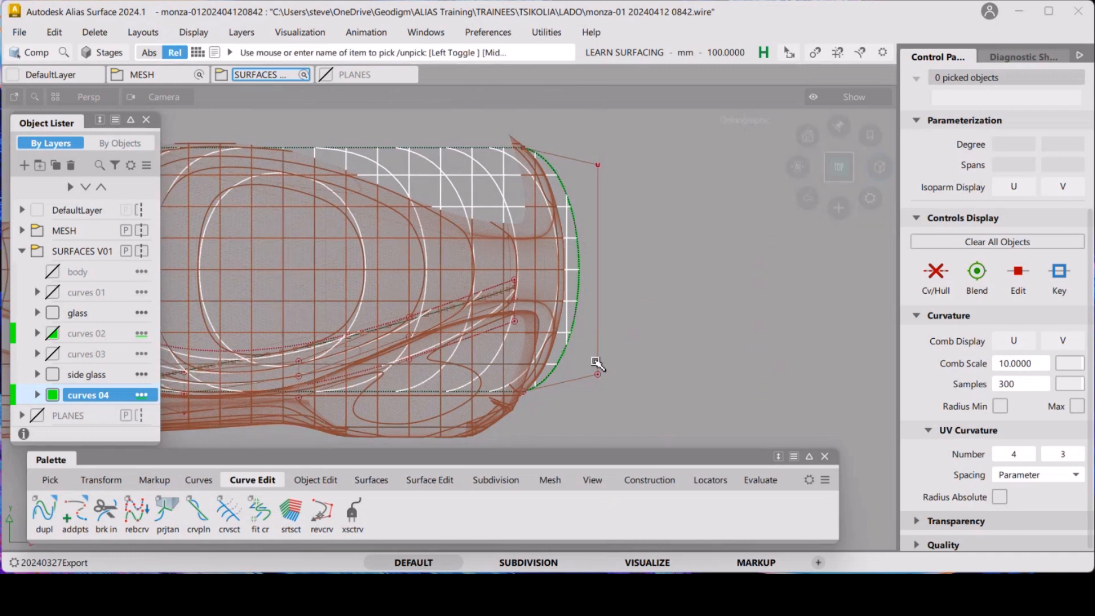
ctrl+shift+drag(637, 287, 684, 306)
click(577, 272)
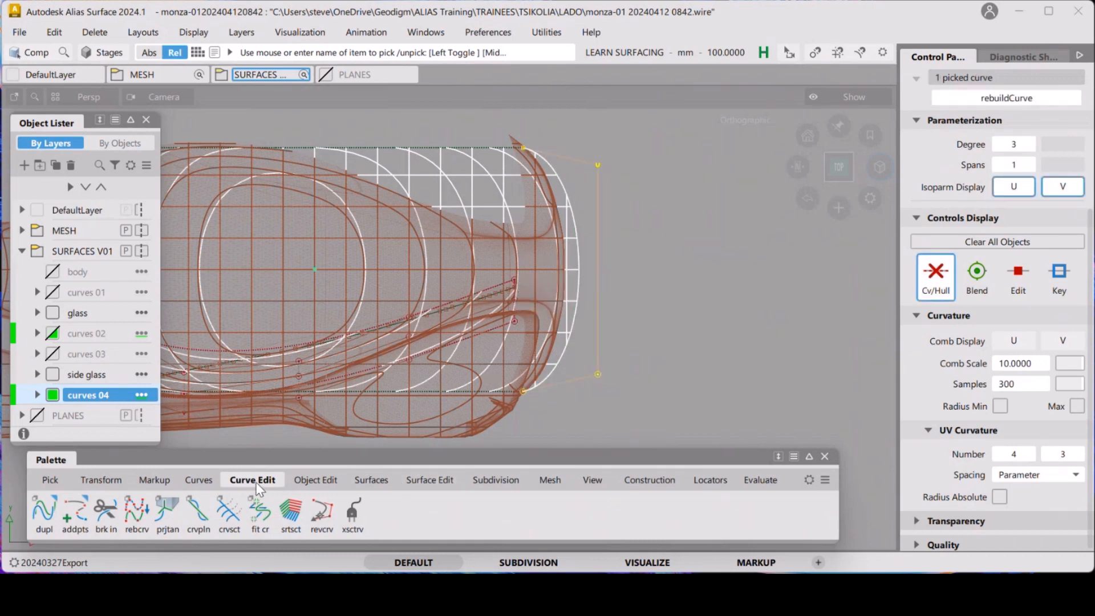
click(319, 479)
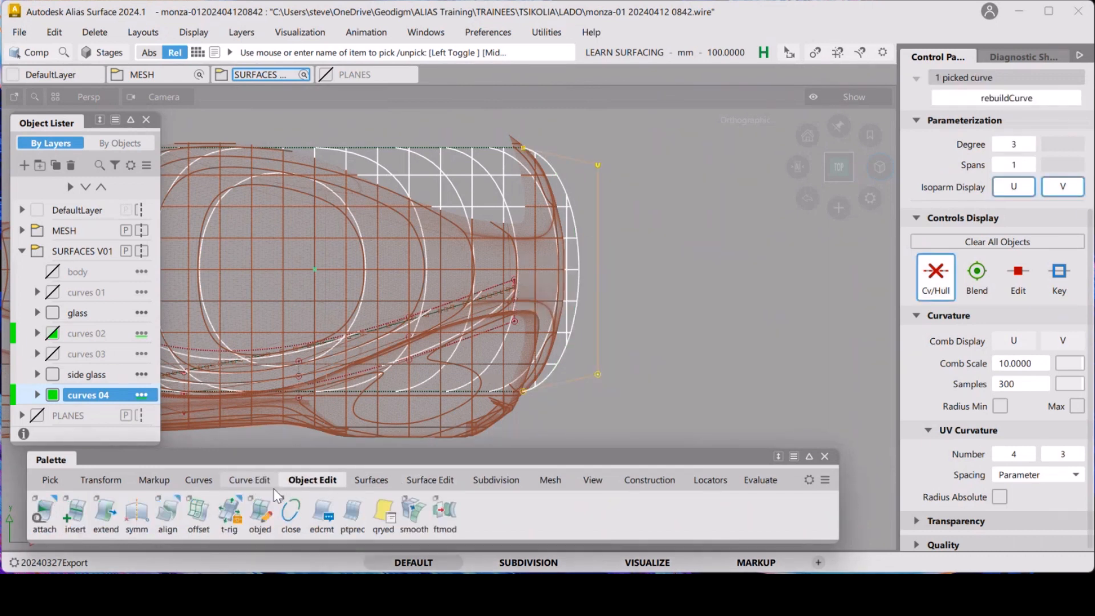
click(137, 516)
ctrl+shift+click(614, 332)
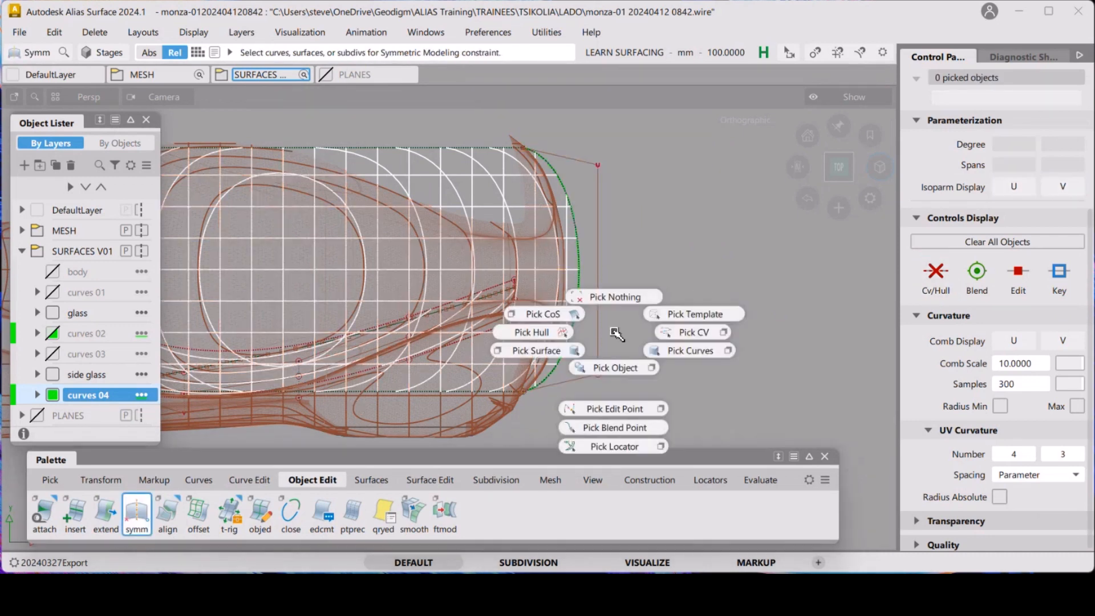
ctrl+shift+drag(615, 332, 627, 324)
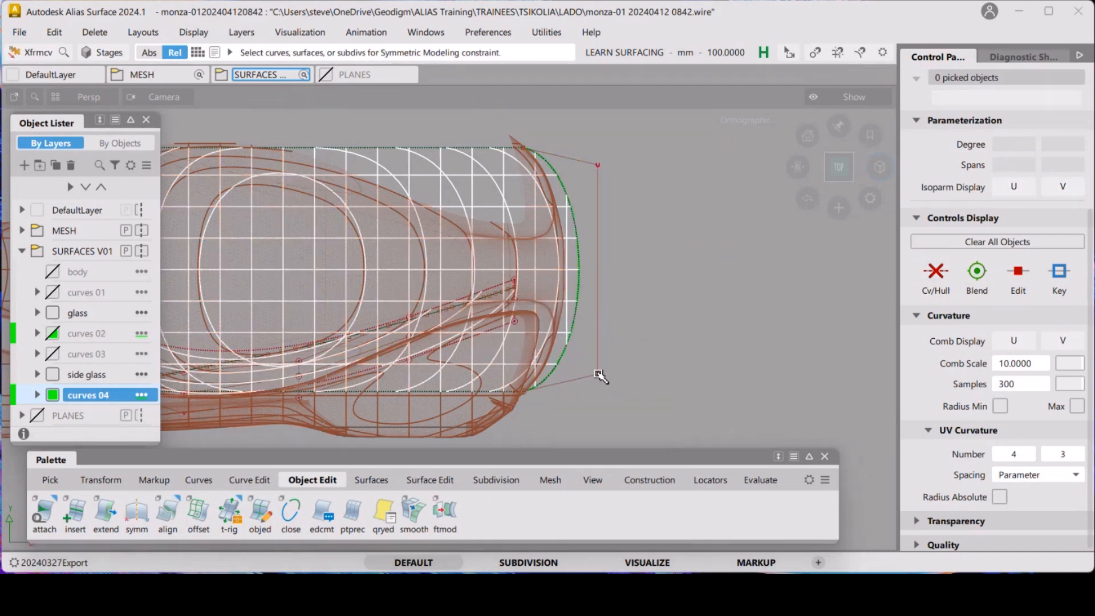
click(598, 376)
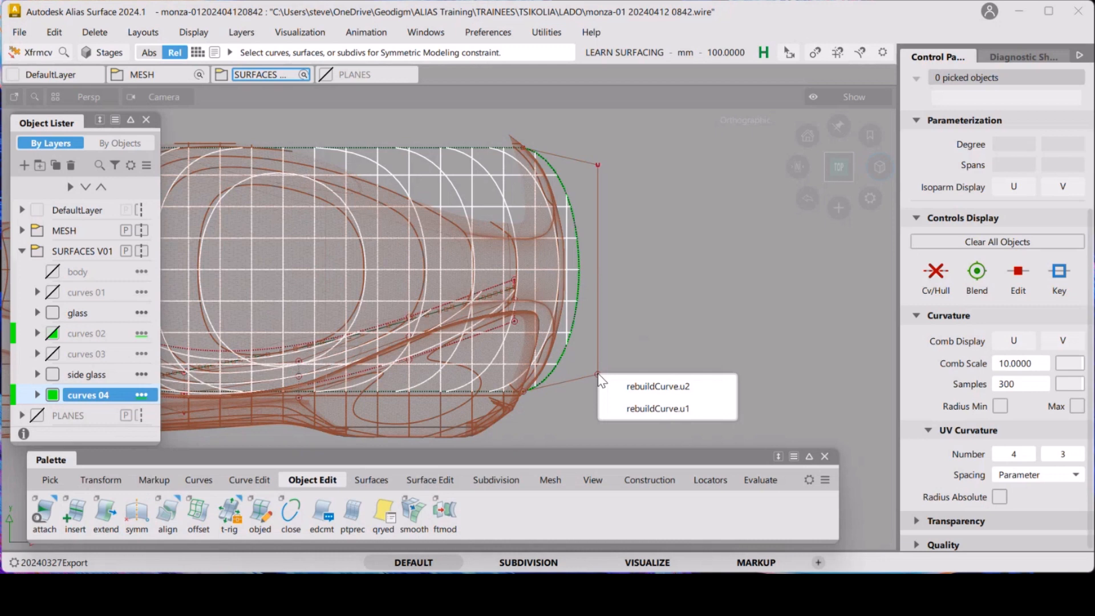
click(672, 382)
mouse_move(669, 379)
ctrl+shift+mouse_down()
mouse_move(662, 357)
mouse_move(628, 357)
mouse_move(667, 372)
ctrl+shift+mouse_up()
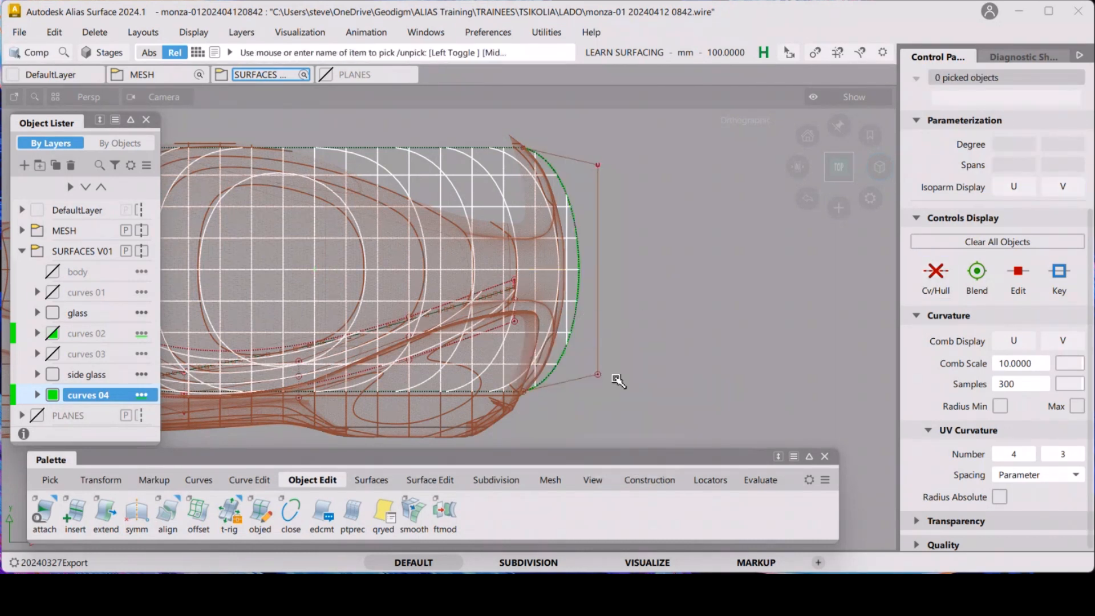
Pick the duplicated curve's CV and set the transform manipulator to move CVs
click(565, 354)
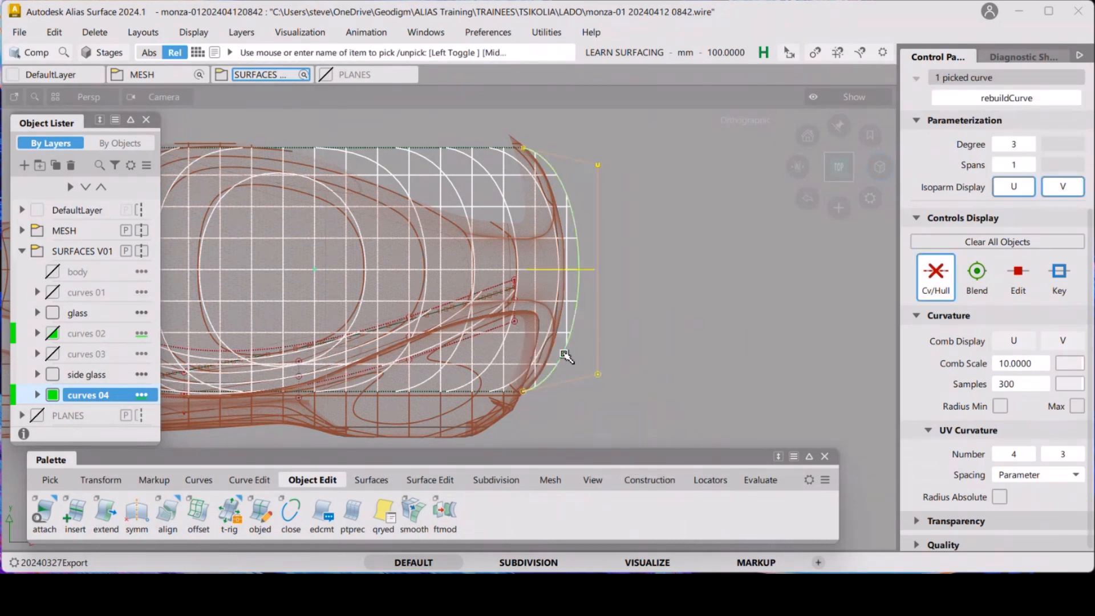
ctrl+shift+drag(565, 355, 629, 372)
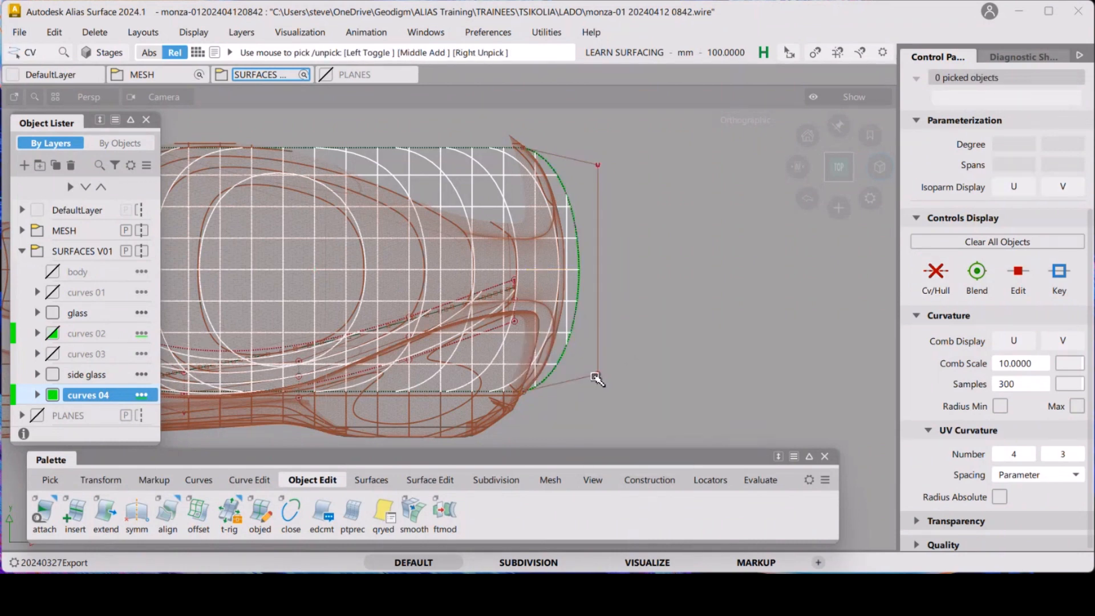
click(596, 376)
ctrl+shift+middle_drag(700, 403, 707, 341)
click(599, 377)
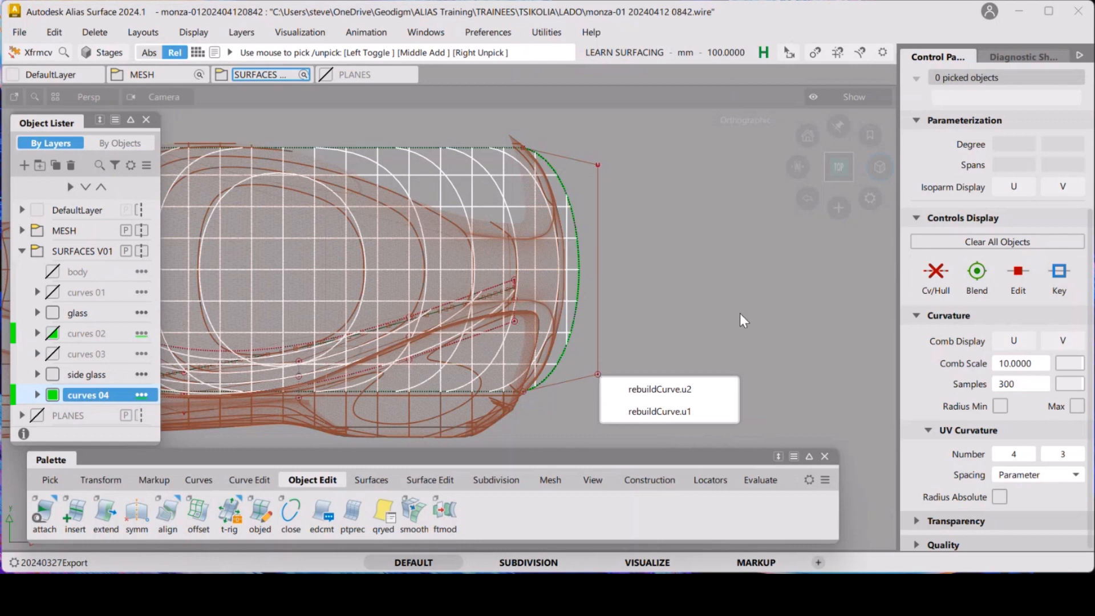
click(707, 309)
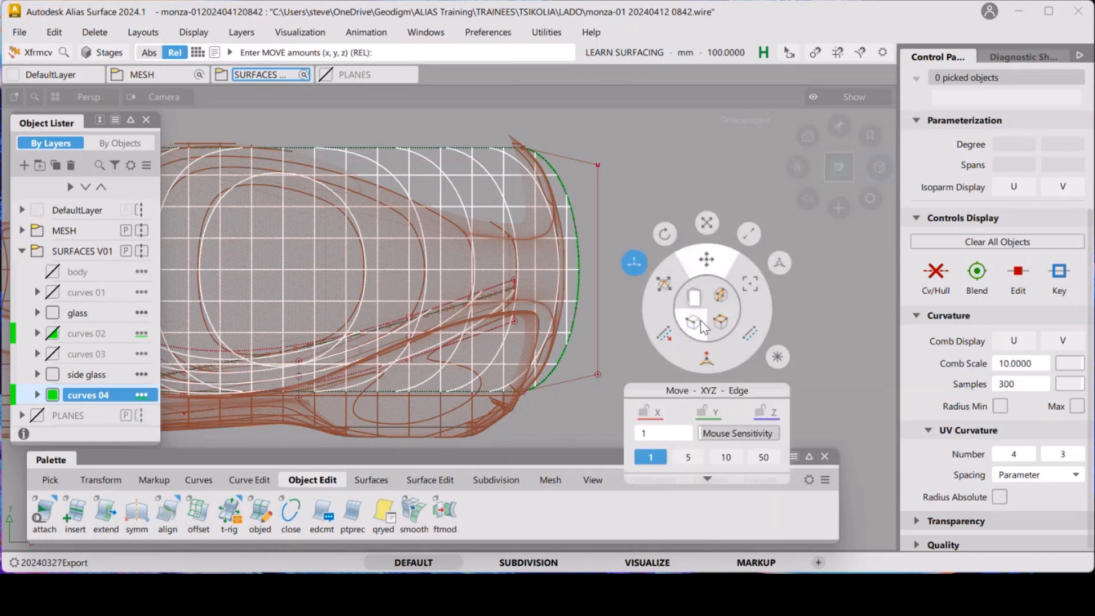
click(695, 331)
click(687, 317)
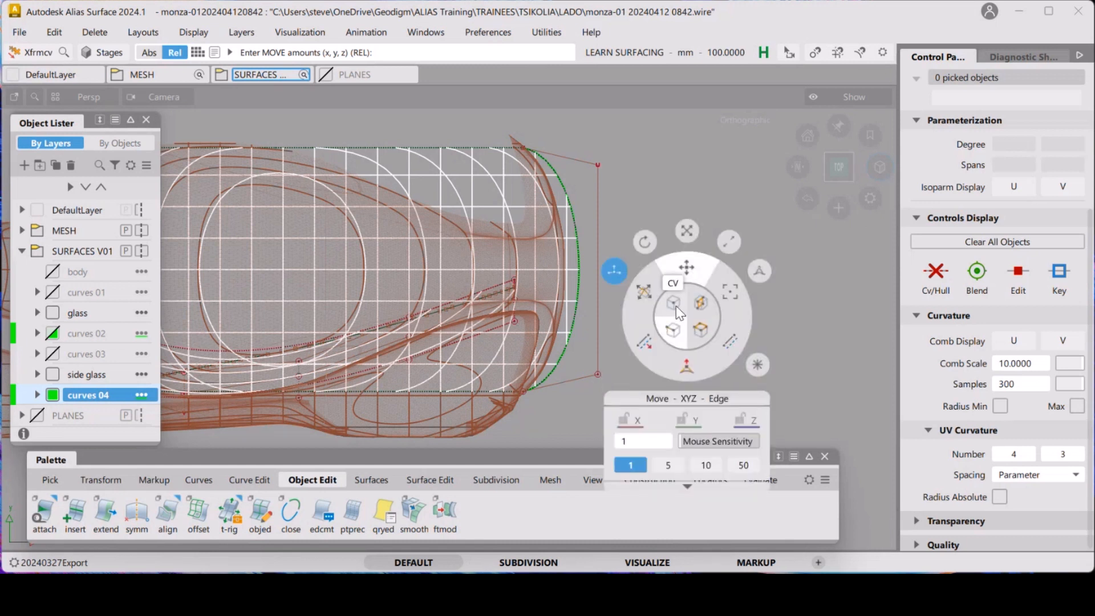
click(676, 306)
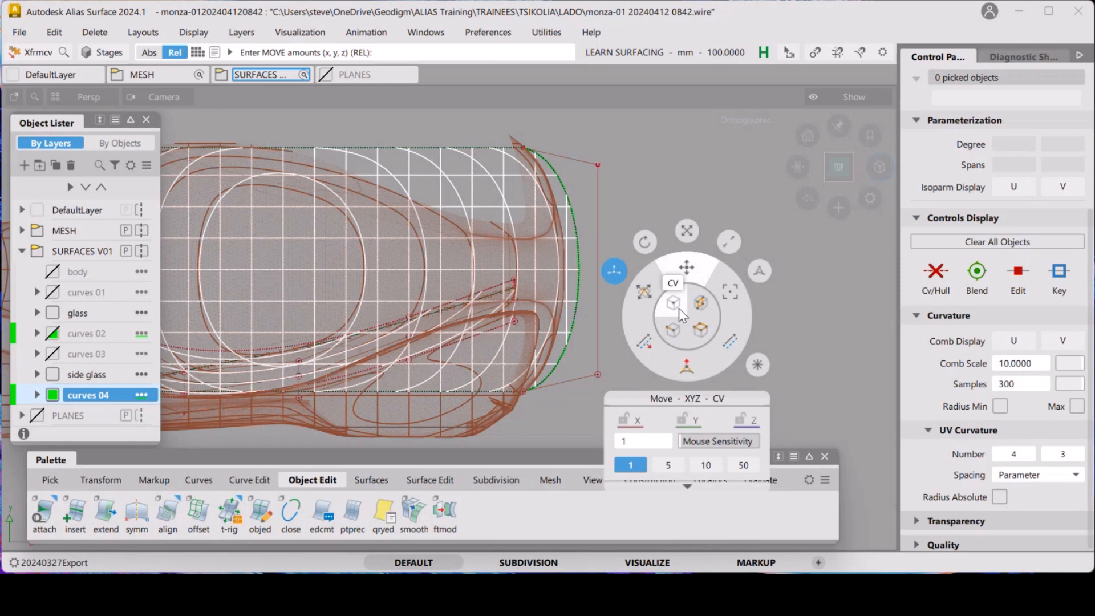
click(678, 308)
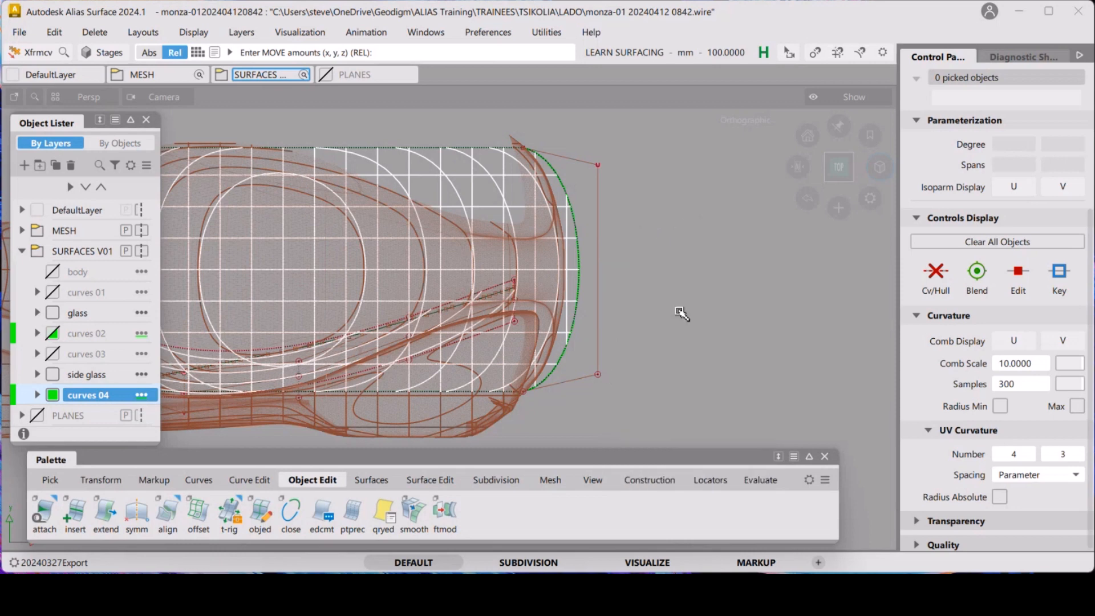
Move the duplicated curve's hull and end CVs in top view so it follows the front glass outline on the mesh
click(596, 374)
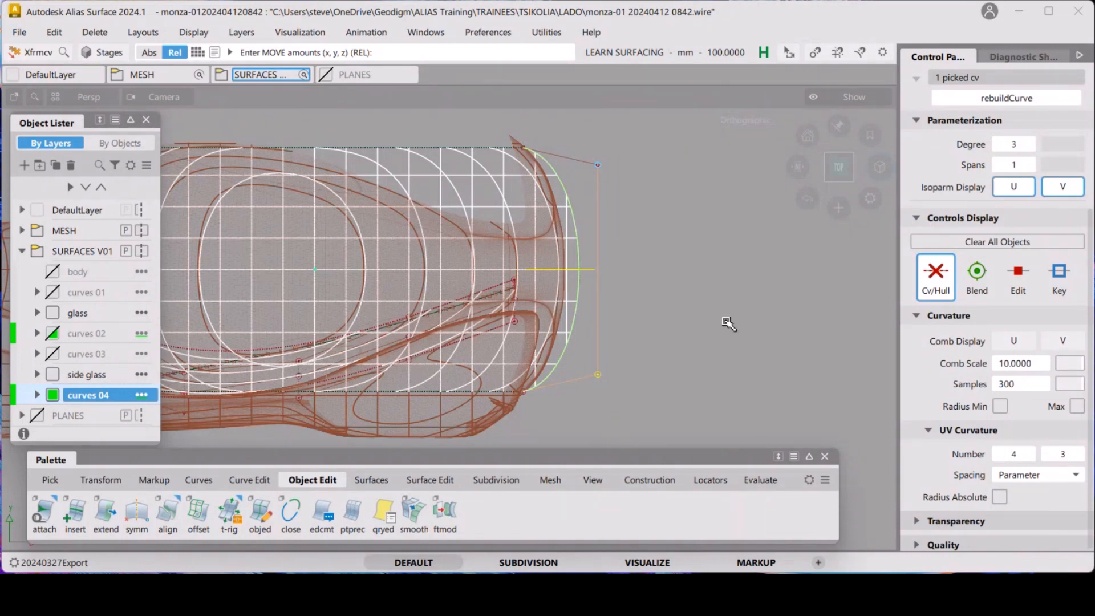
middle_drag(723, 323, 711, 320)
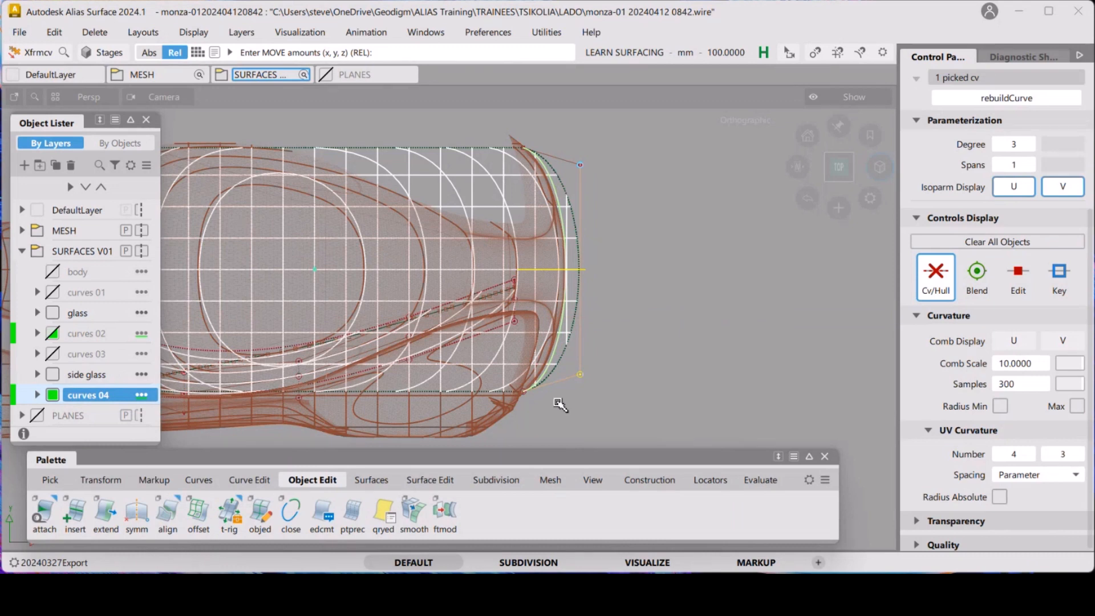
click(524, 394)
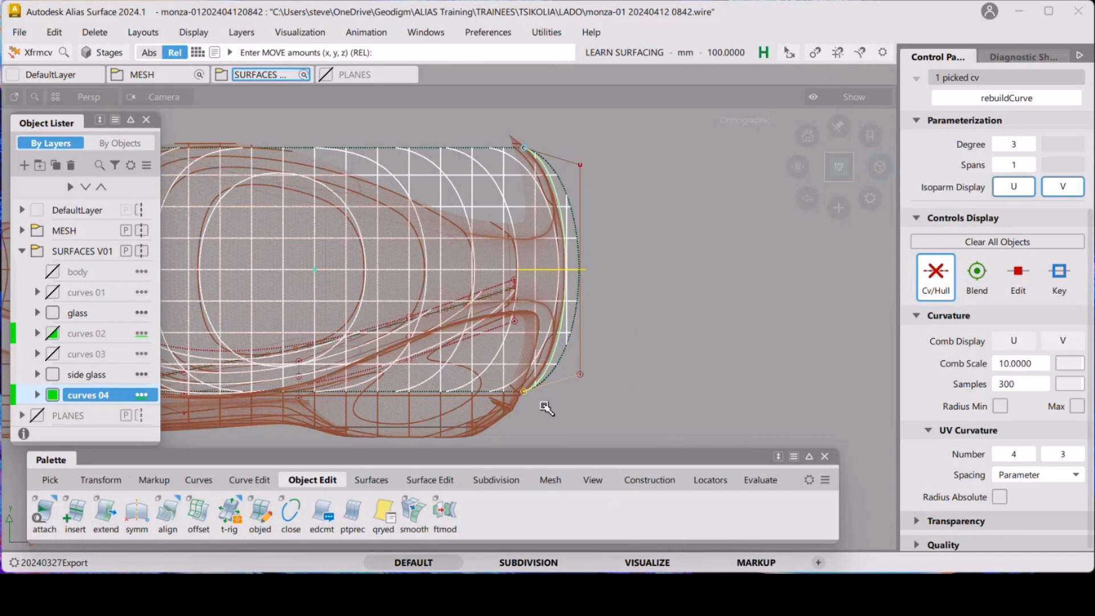
mouse_move(660, 313)
right_down()
mouse_move(663, 299)
mouse_move(660, 325)
mouse_move(654, 317)
right_up()
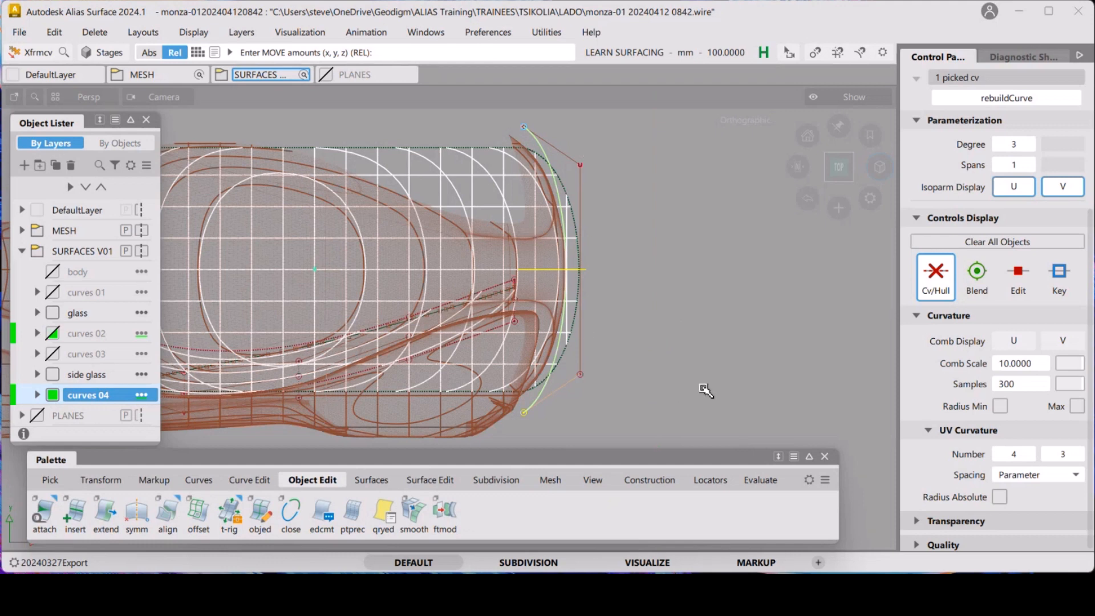
middle_drag(707, 388, 719, 371)
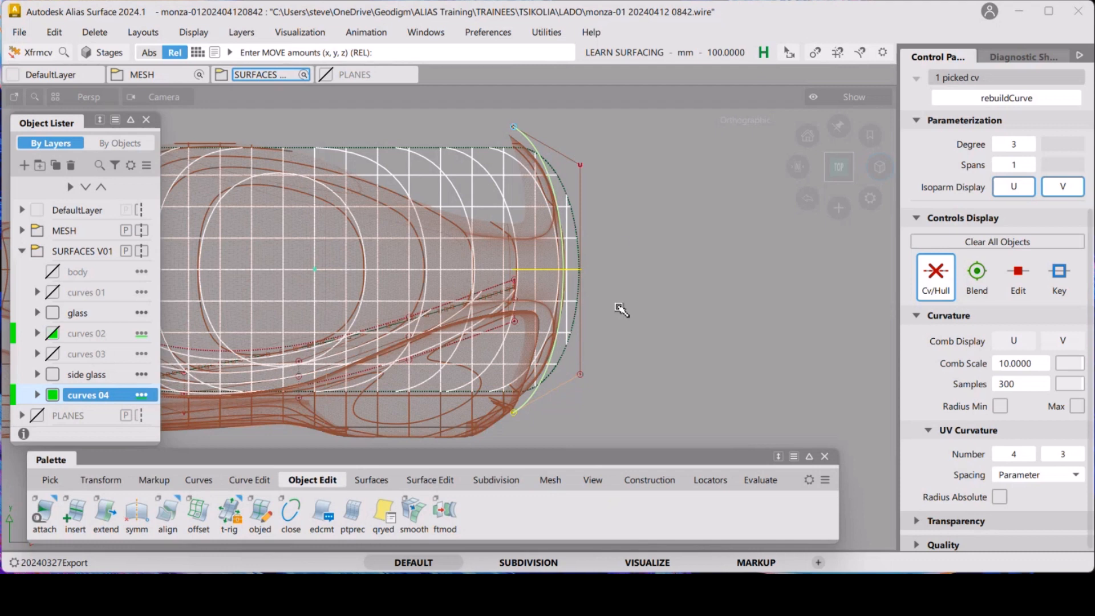
middle_drag(667, 366, 654, 365)
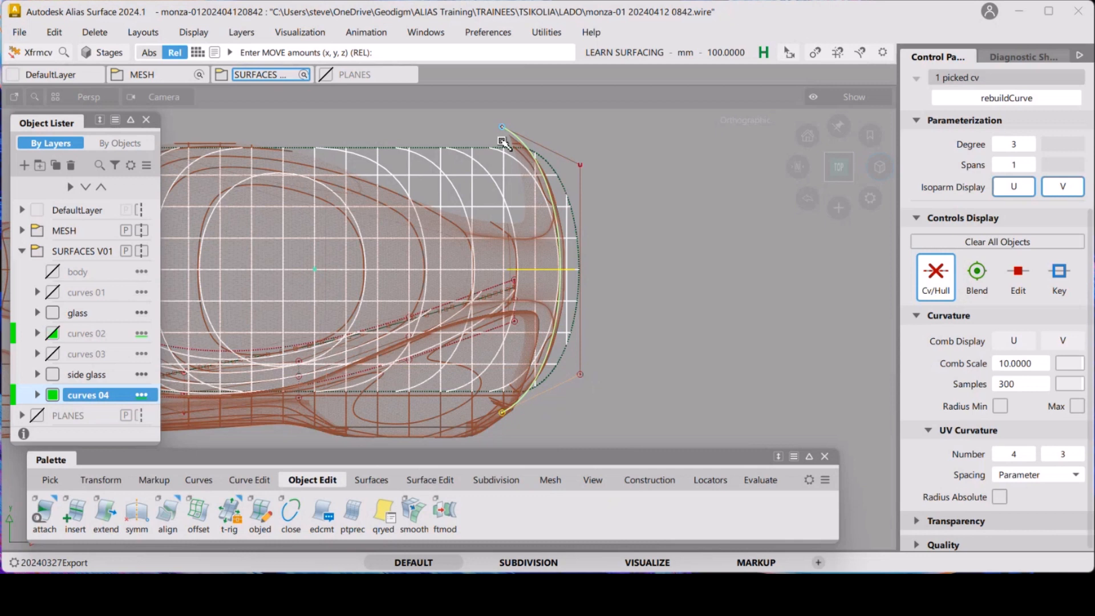
middle_drag(706, 204, 692, 207)
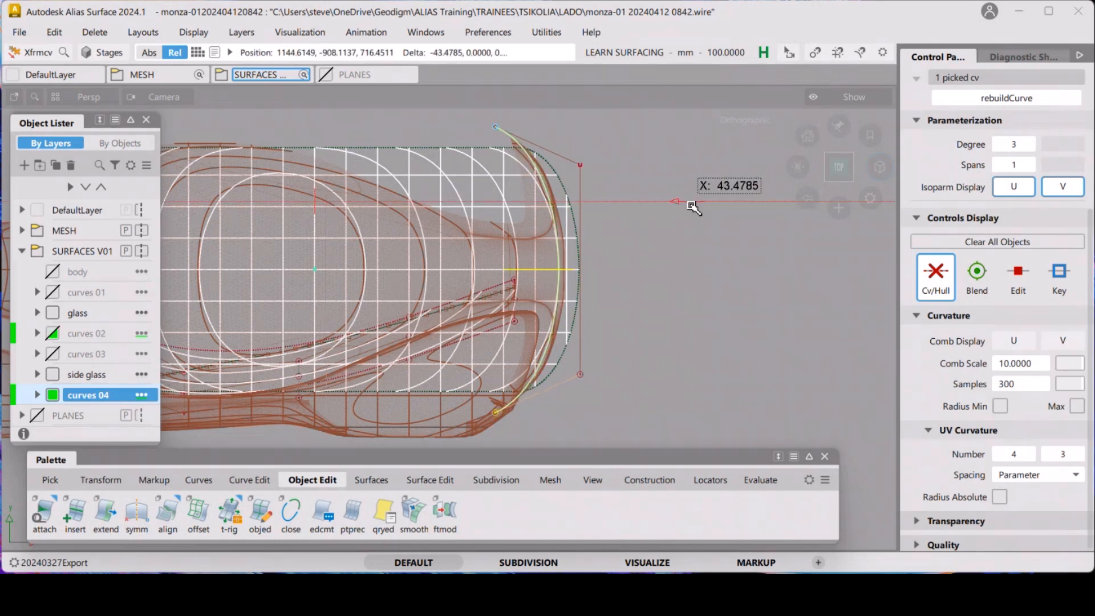
middle_drag(693, 206, 634, 276)
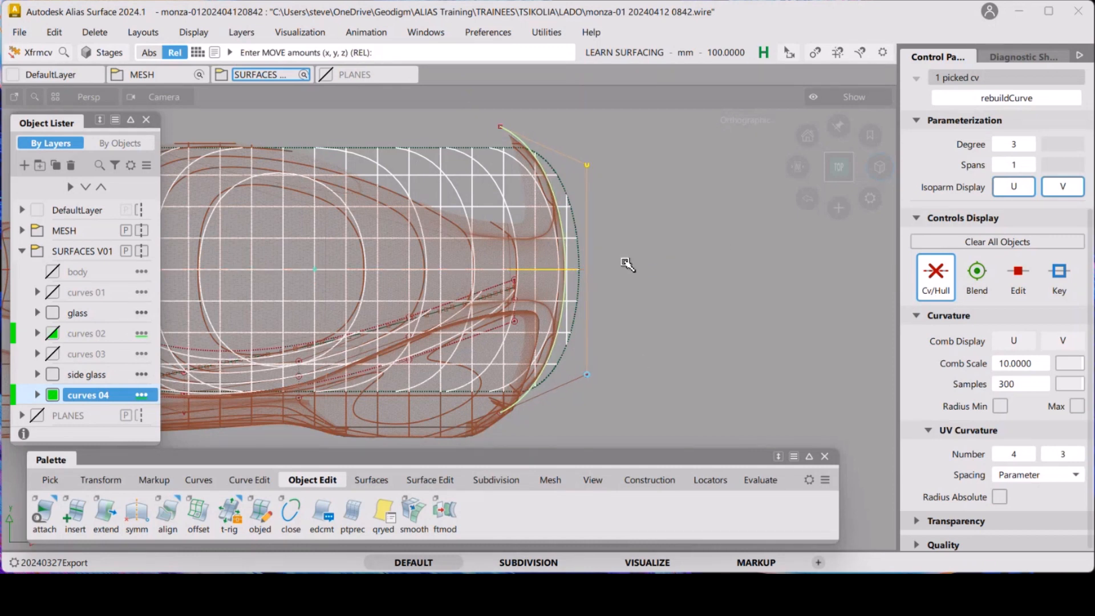
Clear the selection, orbit to the windscreen base, and nudge a CV of the duplicated curve
click(628, 262)
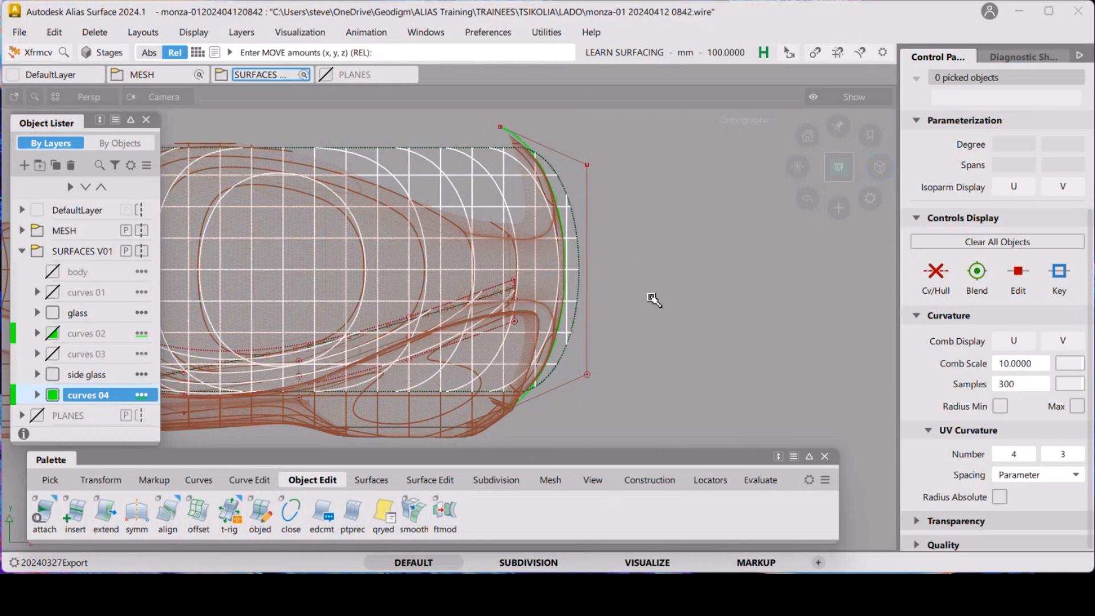
alt+shift+drag(631, 316, 552, 268)
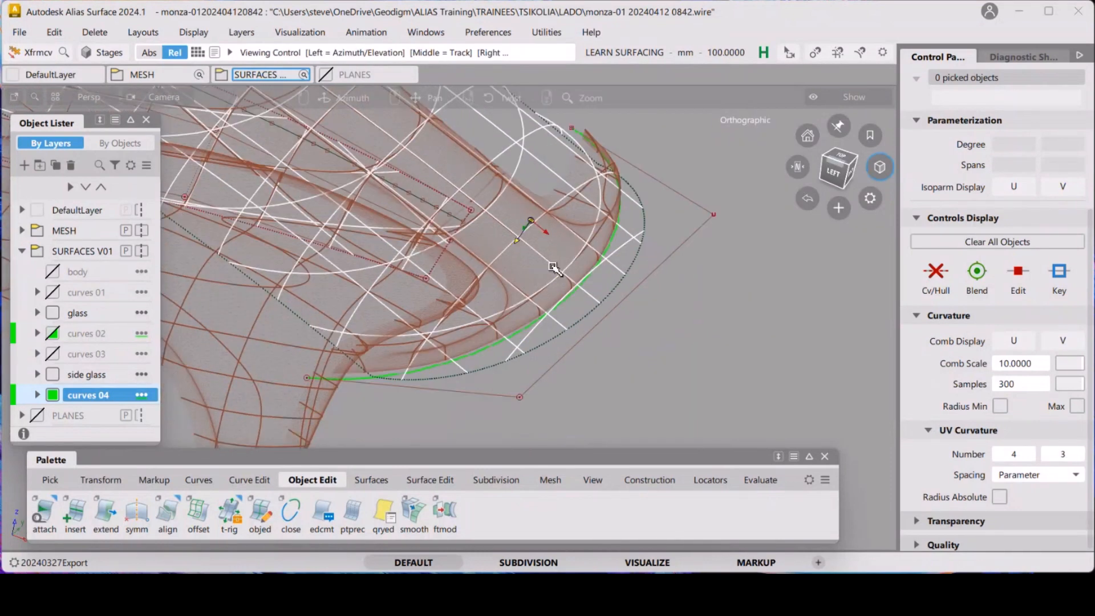
alt+shift+click(497, 347)
alt+shift+right_drag(516, 348, 513, 281)
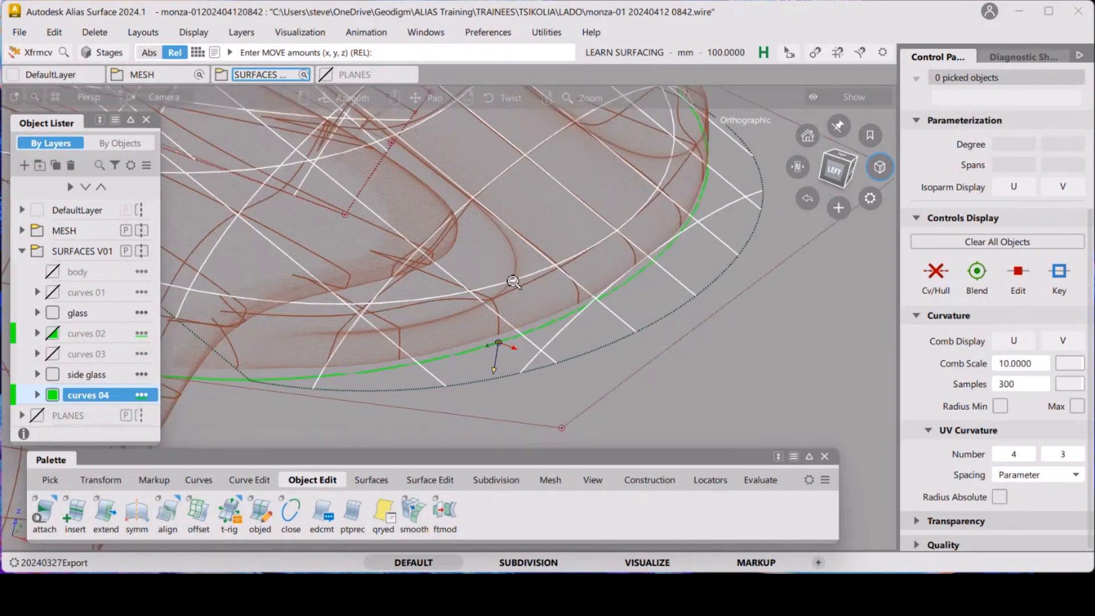
alt+shift+drag(513, 281, 507, 341)
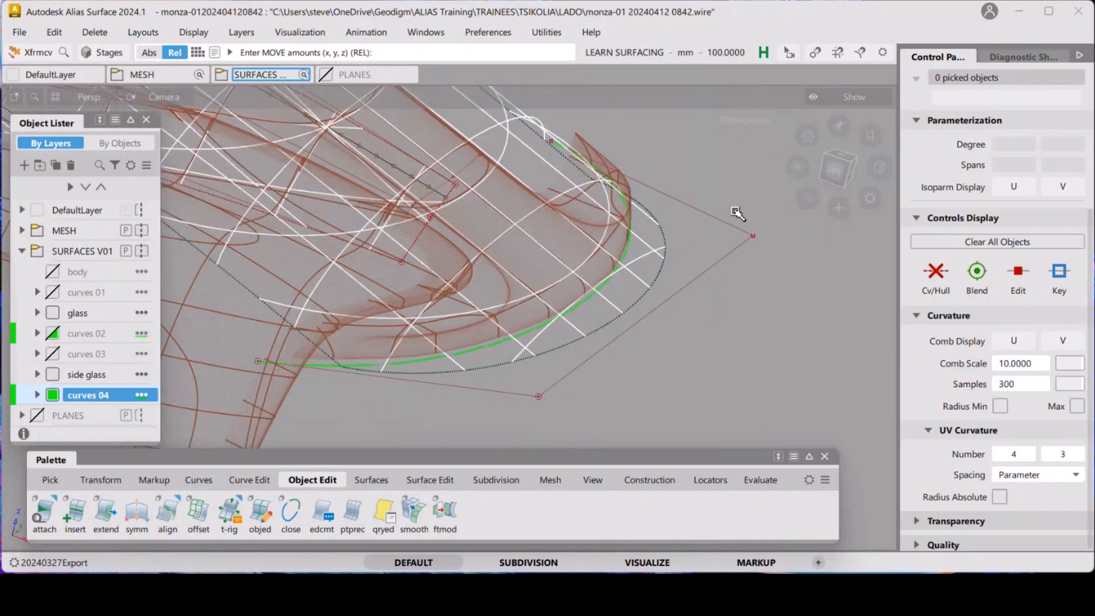
Switch to the left view and move the duplicated curve up onto the mesh's lower glass edge
click(837, 170)
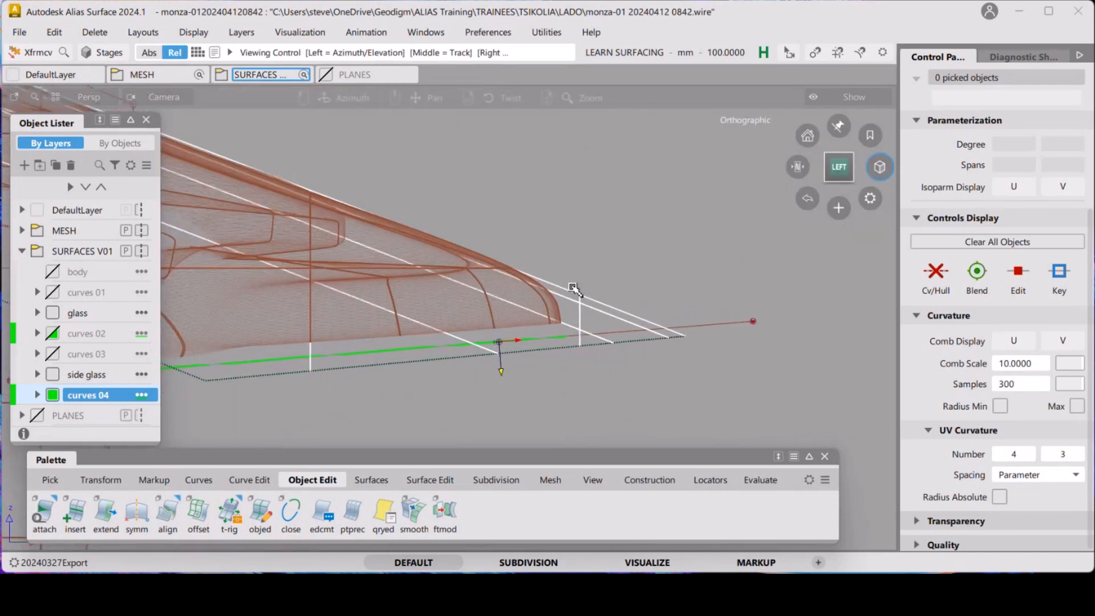
alt+shift+middle_drag(573, 287, 694, 272)
ctrl+shift+drag(735, 371, 772, 384)
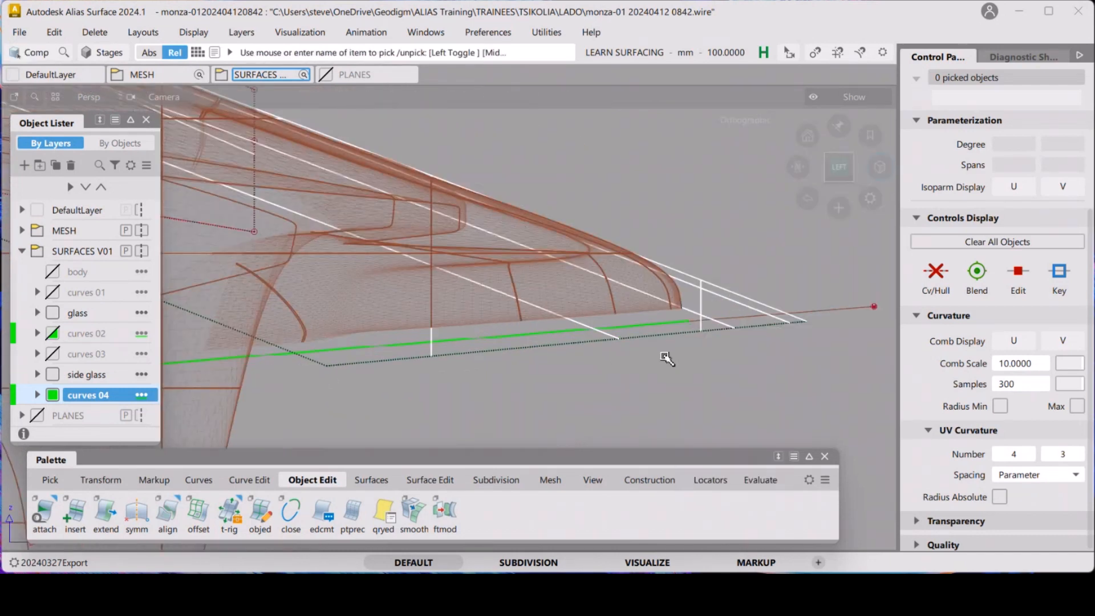
click(664, 356)
ctrl+shift+drag(667, 365, 680, 337)
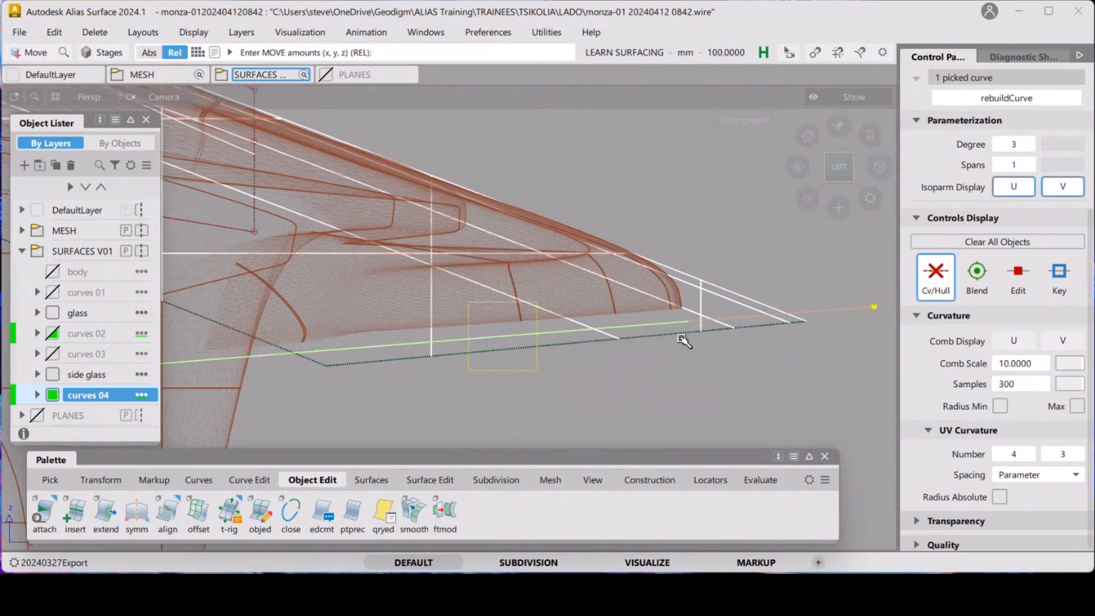
right_drag(671, 390, 671, 378)
ctrl+shift+drag(772, 408, 783, 350)
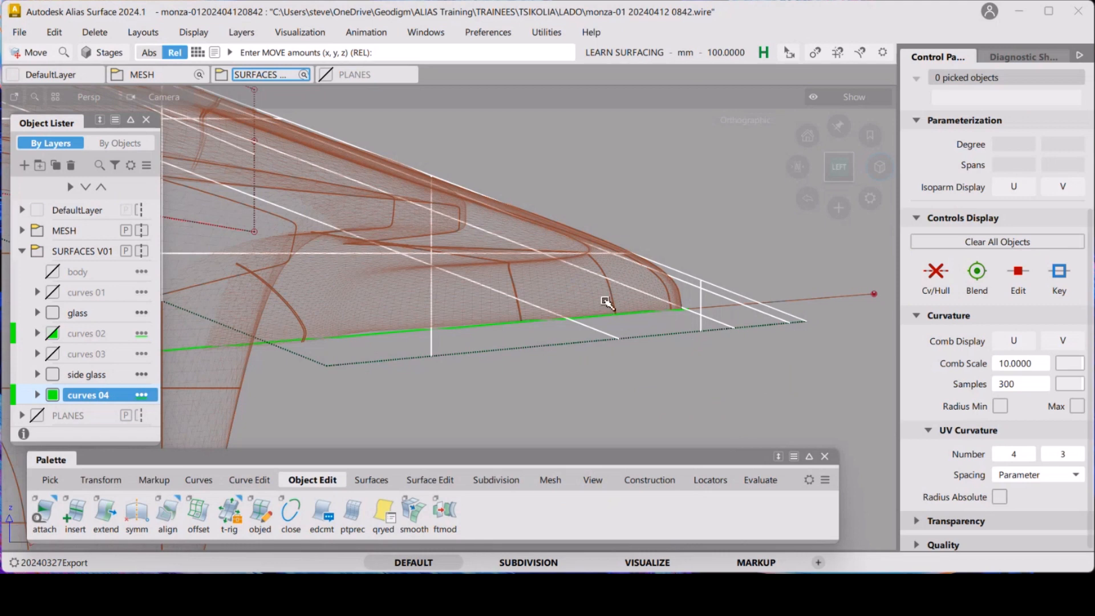
Show the PLANES layer and orbit around the car to check the curve against the glasshouse
key(shift+alt)
alt+shift+drag(582, 271, 467, 383)
alt+shift+right_drag(495, 323, 558, 227)
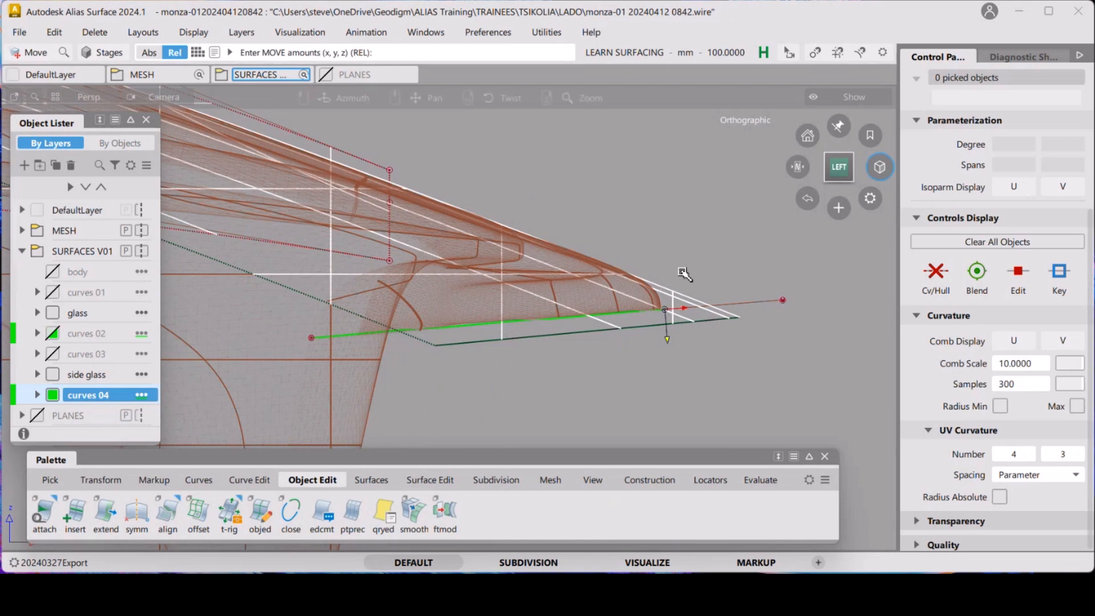
mouse_move(674, 313)
alt+shift+mouse_down()
mouse_move(646, 289)
mouse_move(667, 299)
alt+shift+mouse_up()
alt+shift+right_drag(667, 299, 589, 342)
alt+shift+middle_drag(590, 342, 679, 342)
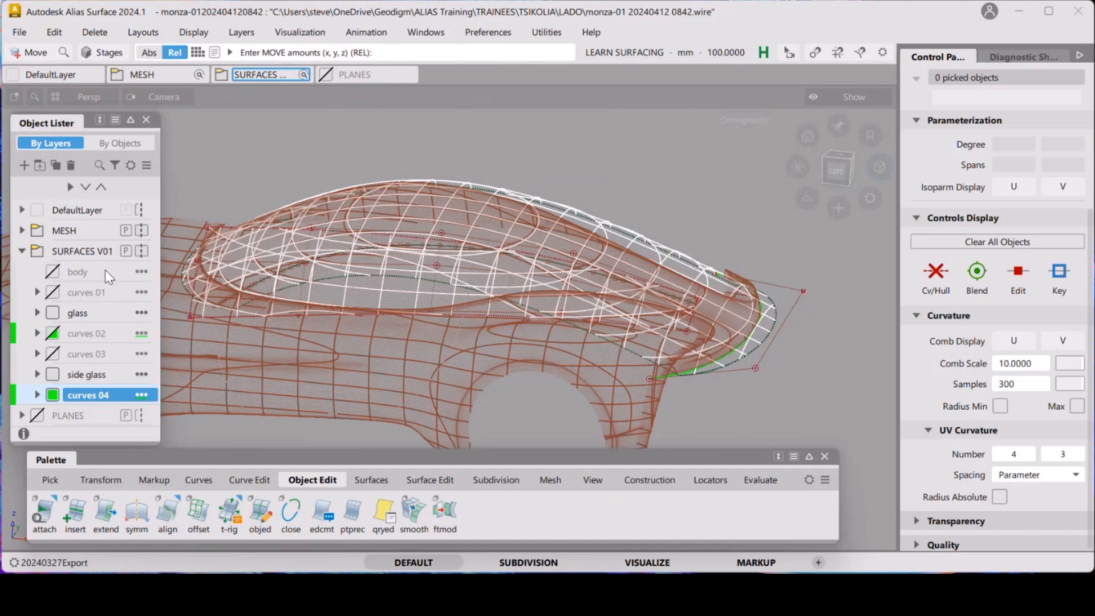
click(43, 413)
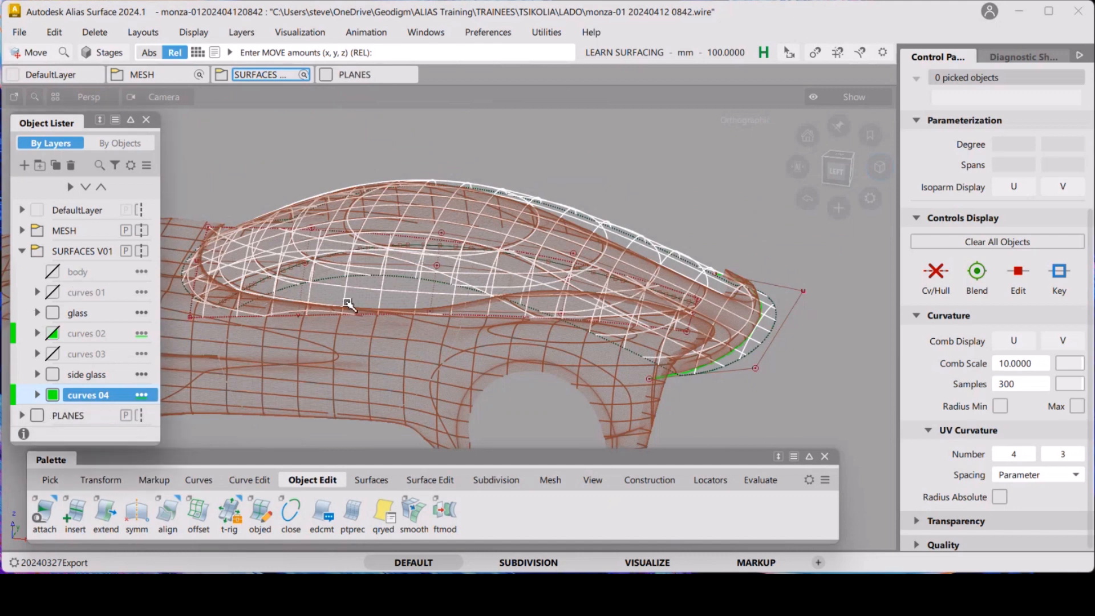
alt+shift+drag(316, 245, 300, 260)
alt+shift+middle_drag(328, 270, 399, 293)
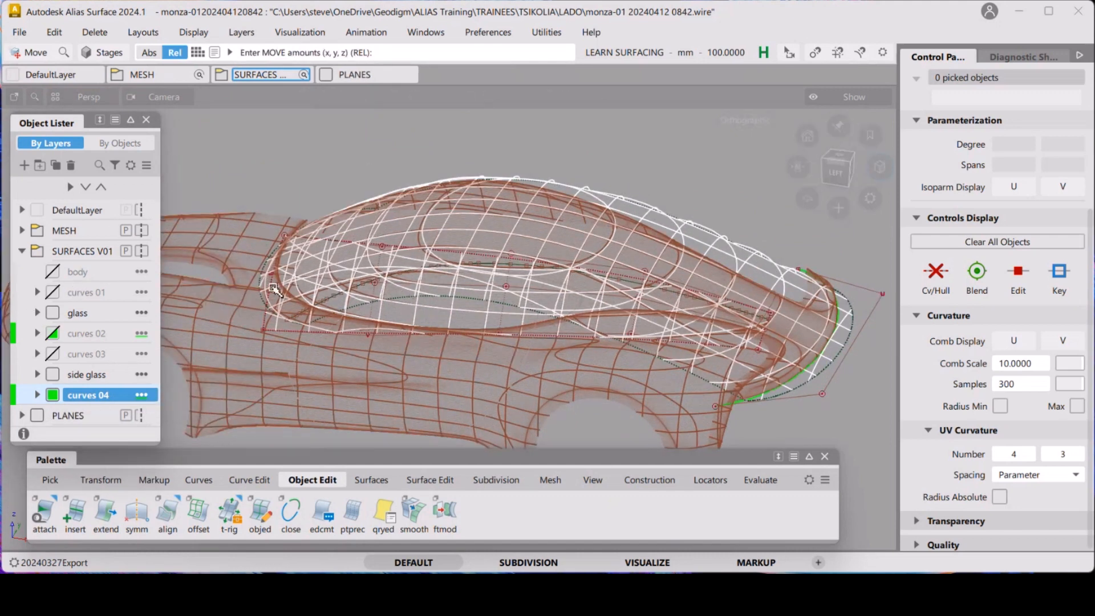
alt+shift+drag(274, 288, 292, 289)
Open the Construction Plane Editor, make the glass_house plane visible, and close the editor
click(422, 34)
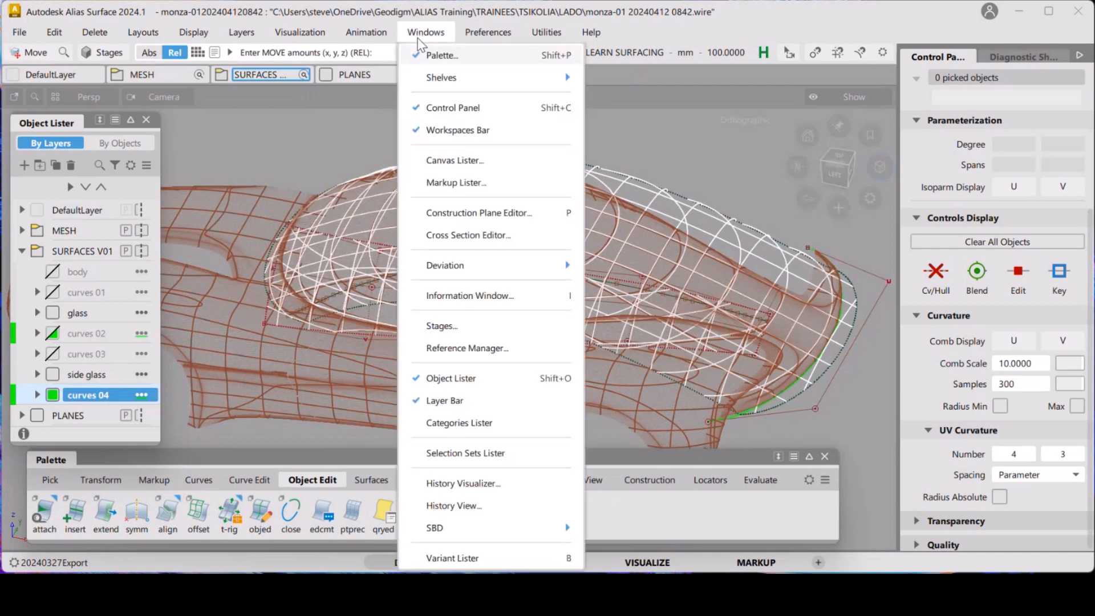
click(521, 212)
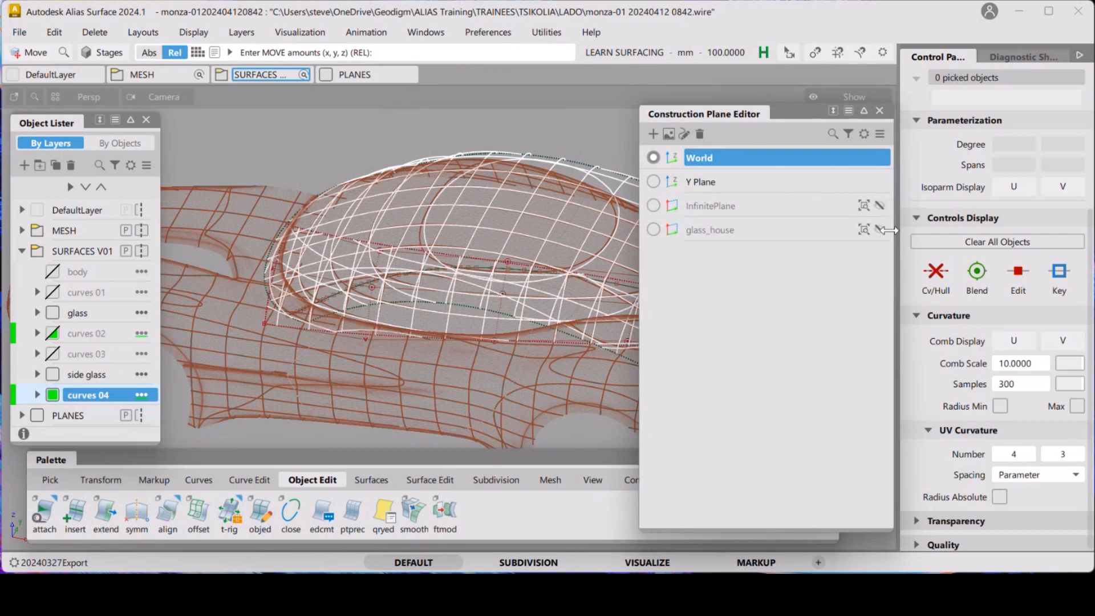
click(880, 230)
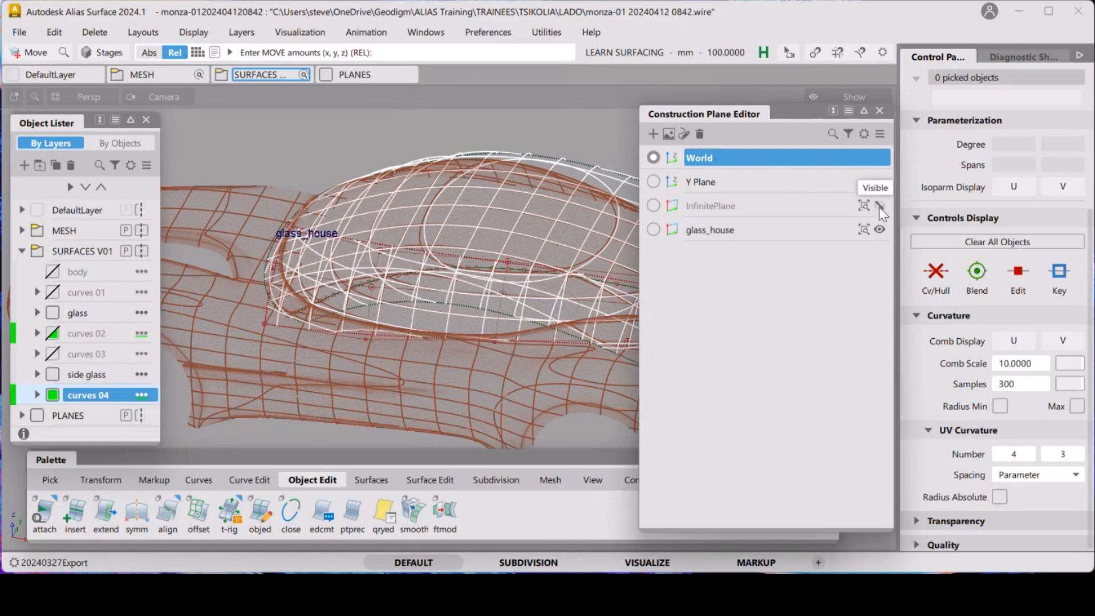
click(879, 110)
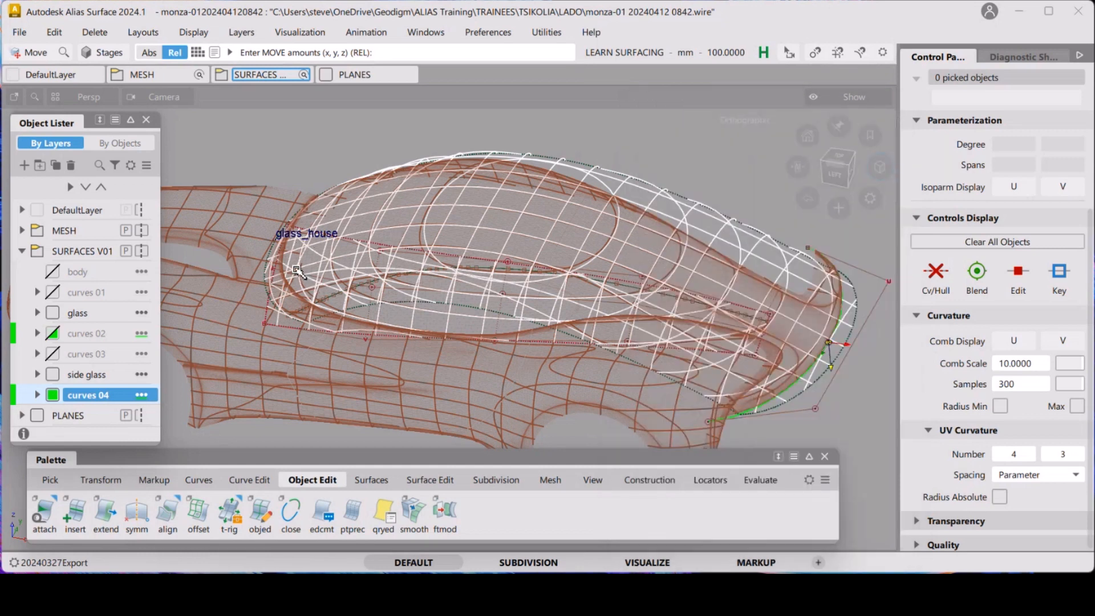
Turn on the grid display and orbit around the windscreen base to inspect the duplicated curve
key(alt+g)
alt+shift+drag(323, 256, 349, 268)
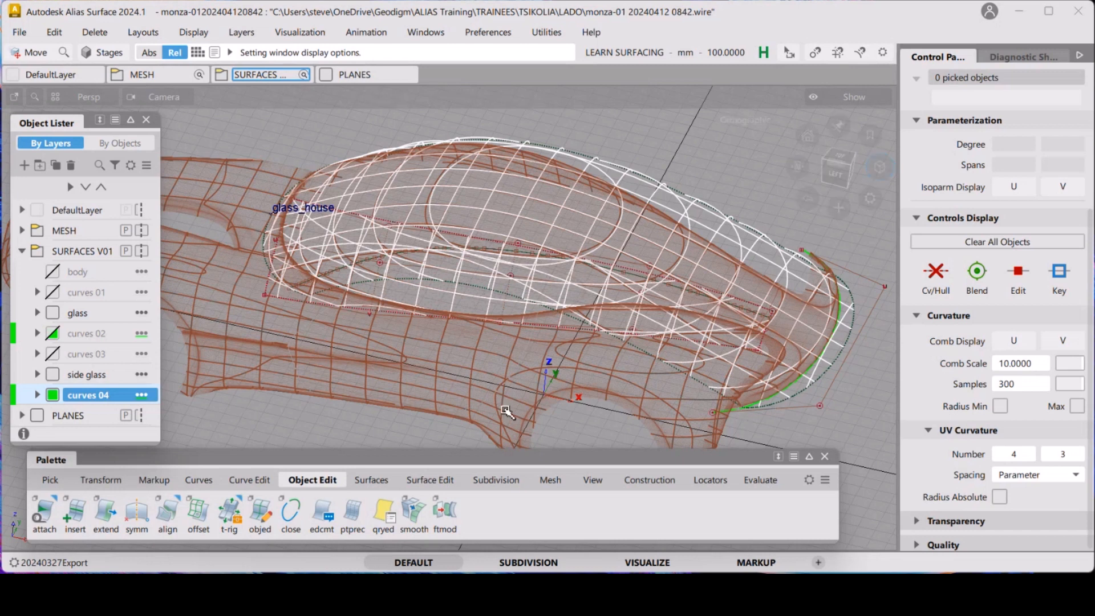
key(alt+shift)
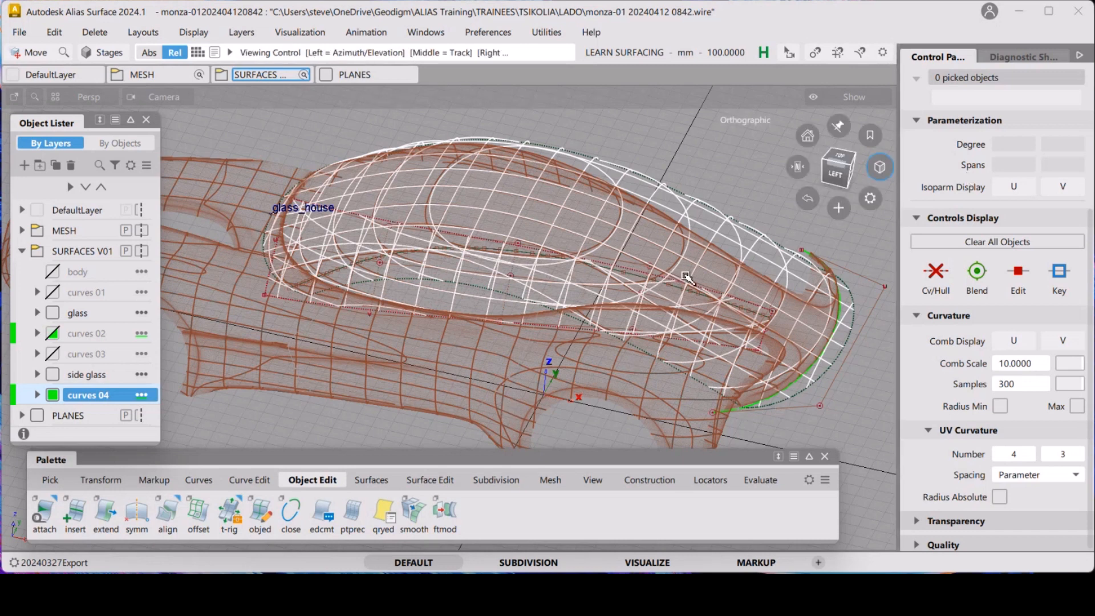
alt+shift+drag(686, 276, 726, 264)
alt+shift+middle_drag(725, 264, 711, 252)
alt+shift+drag(614, 367, 727, 302)
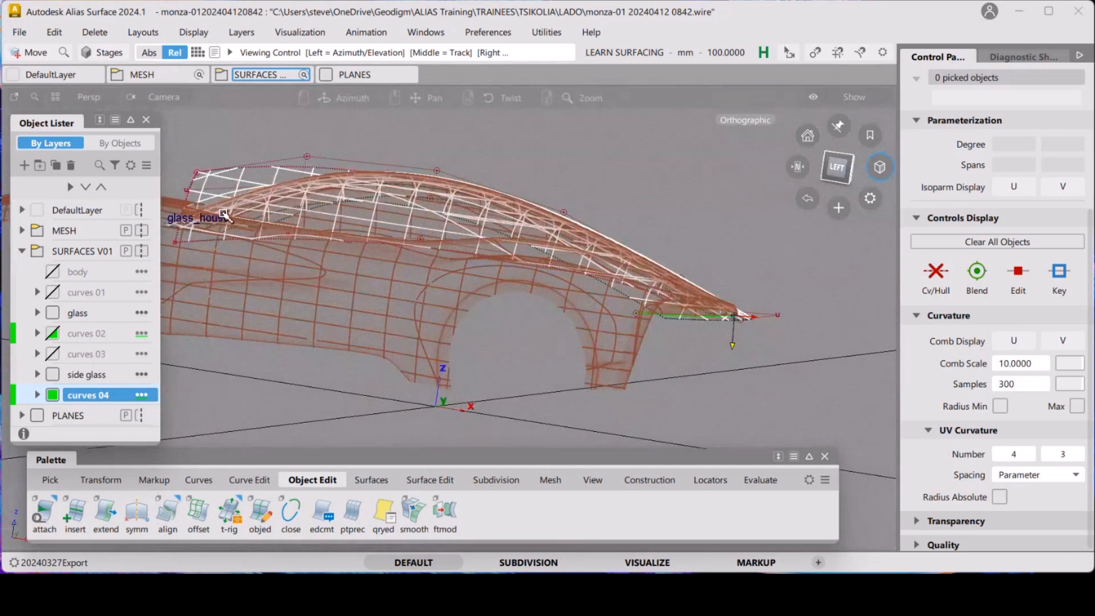
alt+shift+drag(224, 215, 644, 325)
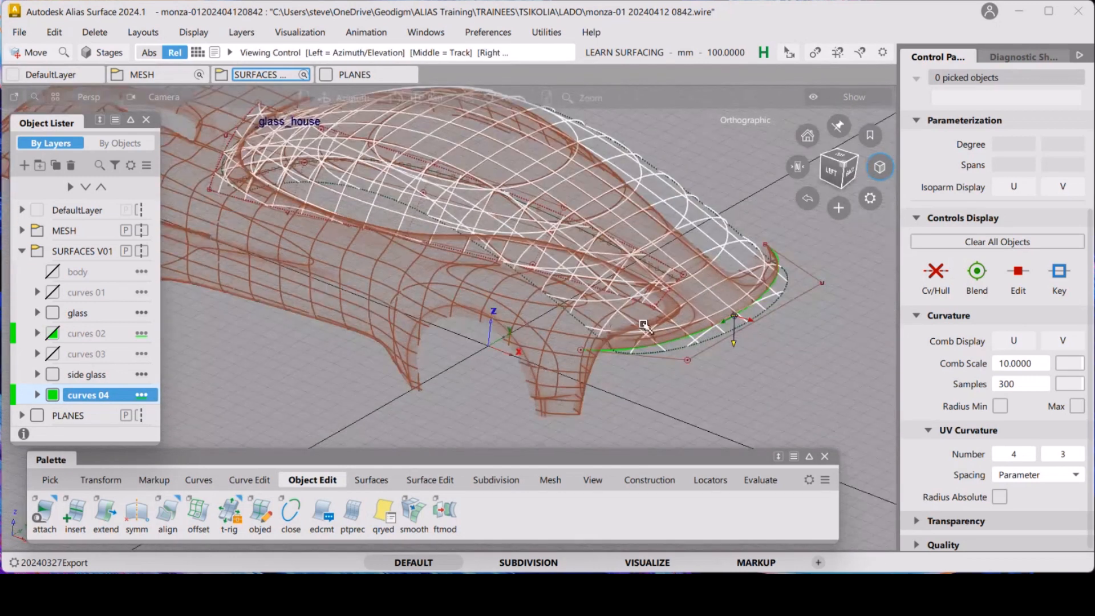
alt+shift+right_drag(644, 325, 672, 310)
alt+shift+click(563, 345)
alt+shift+middle_drag(564, 345, 490, 320)
alt+shift+right_drag(490, 319, 531, 339)
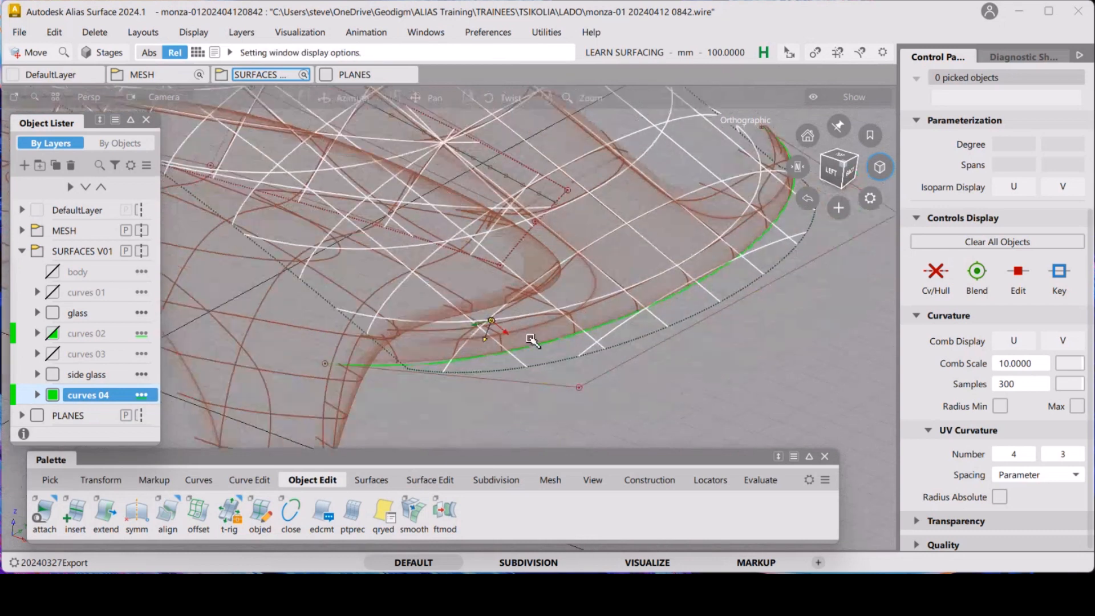
alt+shift+middle_drag(531, 340, 495, 328)
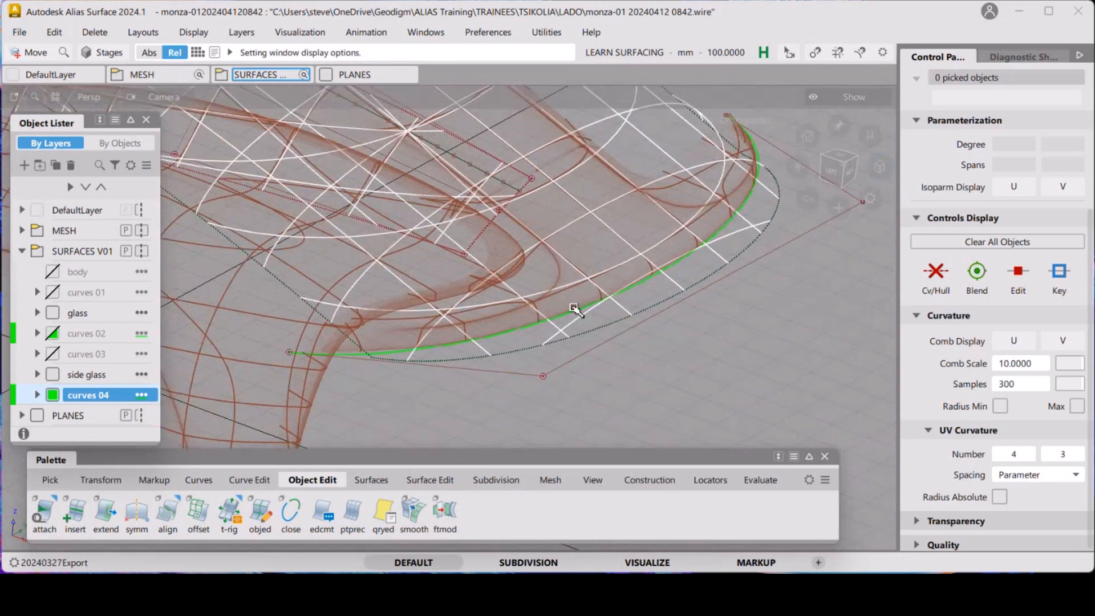
alt+shift+drag(545, 325, 628, 320)
alt+shift+right_drag(628, 319, 662, 259)
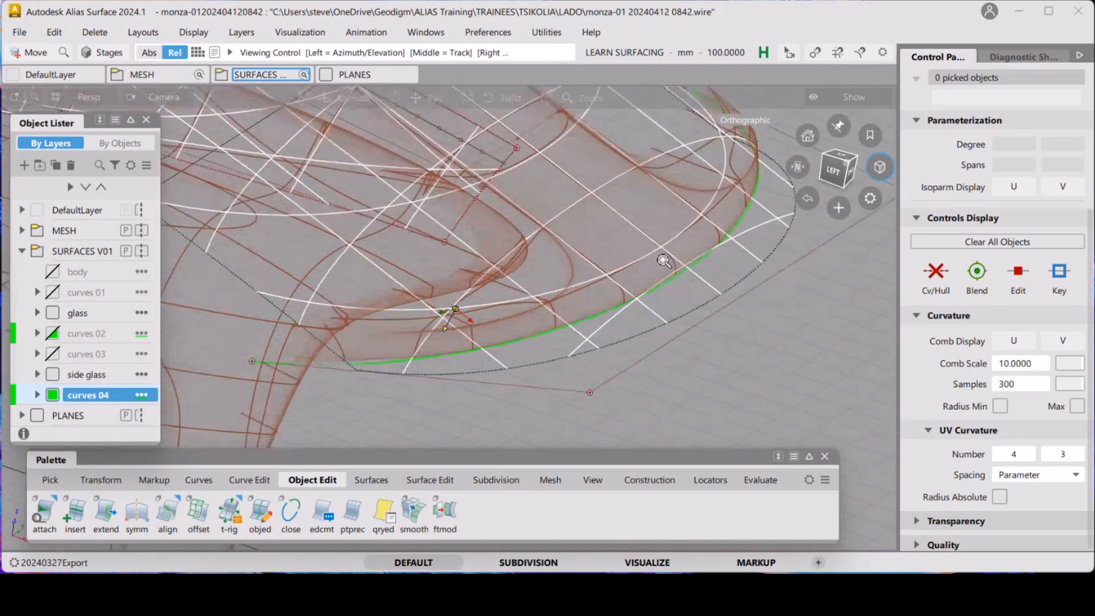
alt+shift+middle_drag(662, 259, 646, 278)
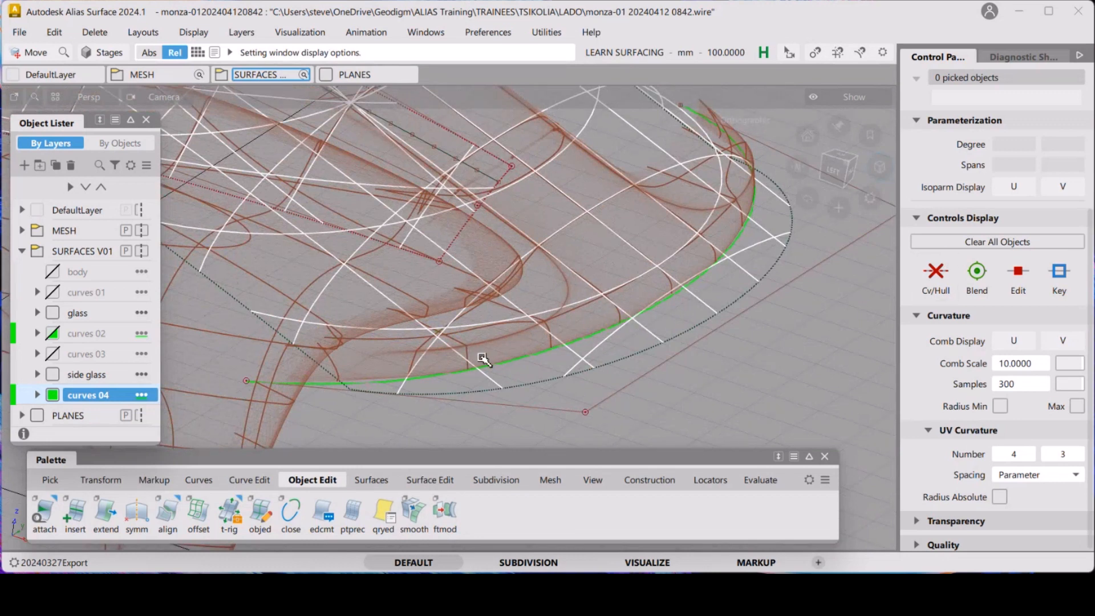
Try a Multi-surface Draft from the duplicated curve matched to the neighbouring surface
click(367, 485)
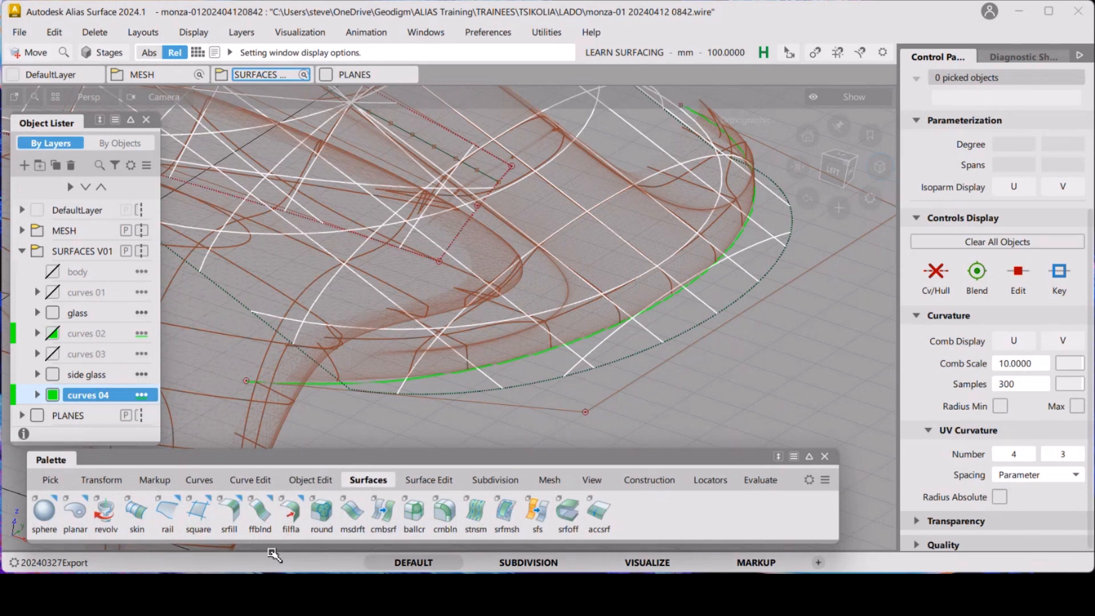
click(357, 505)
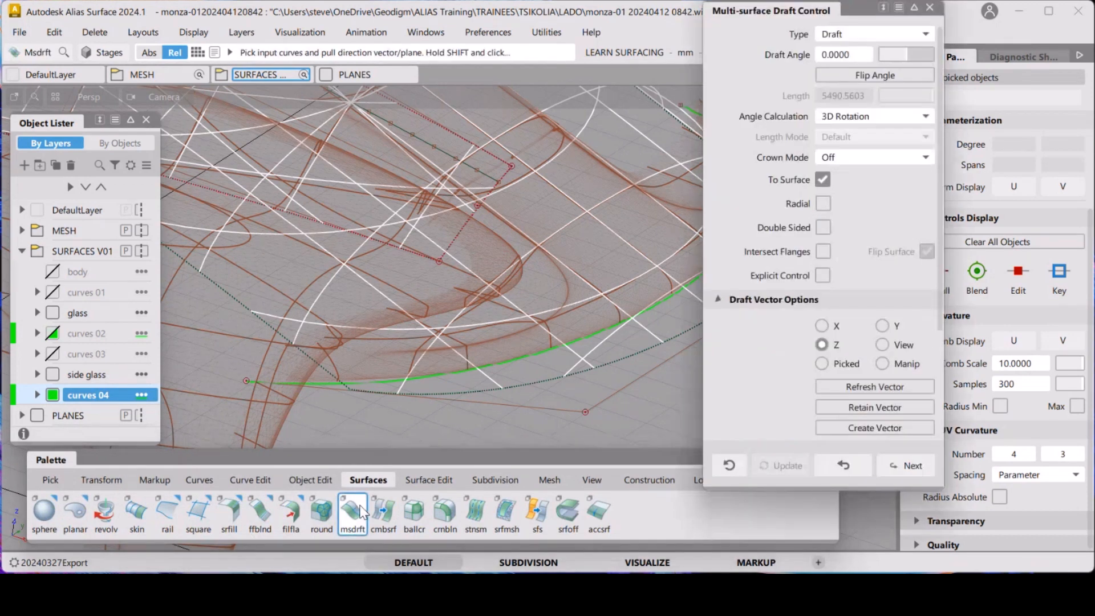
click(352, 389)
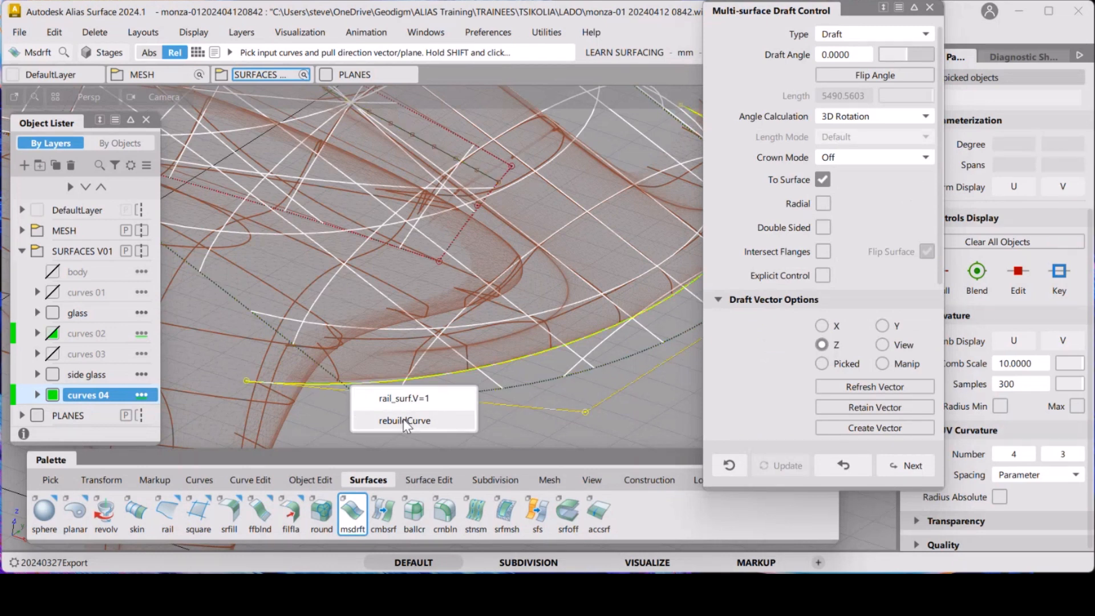
click(406, 399)
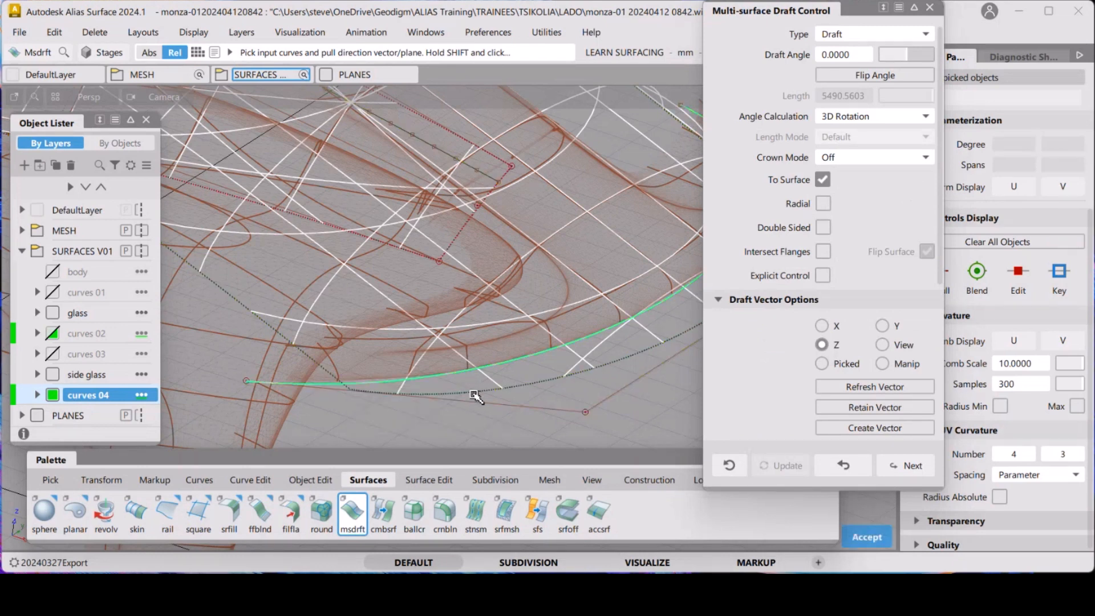
key(space)
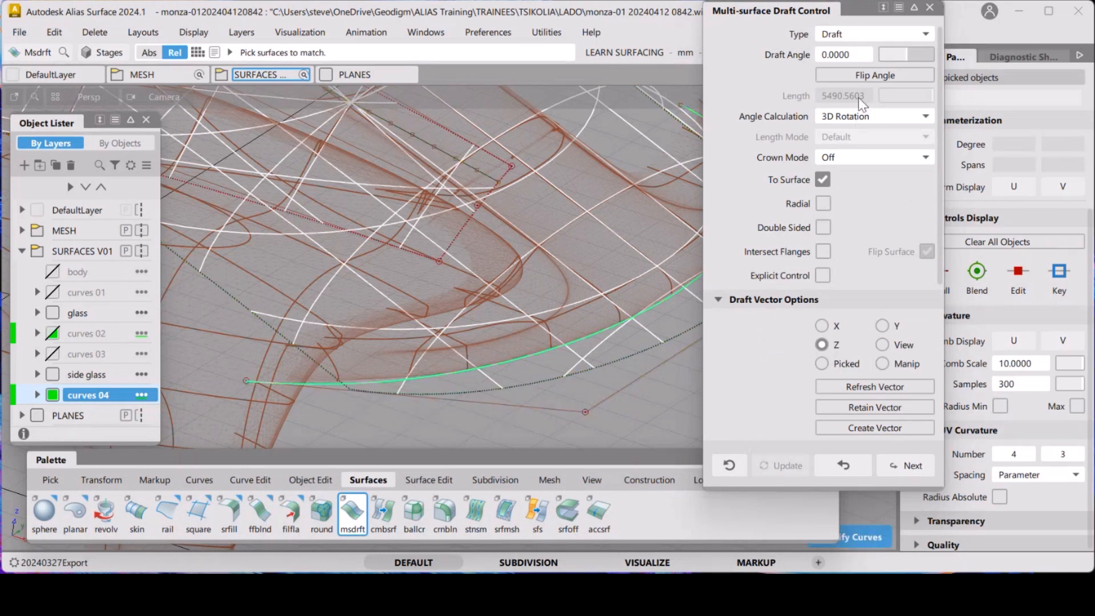
scroll(857, 85, down, 1)
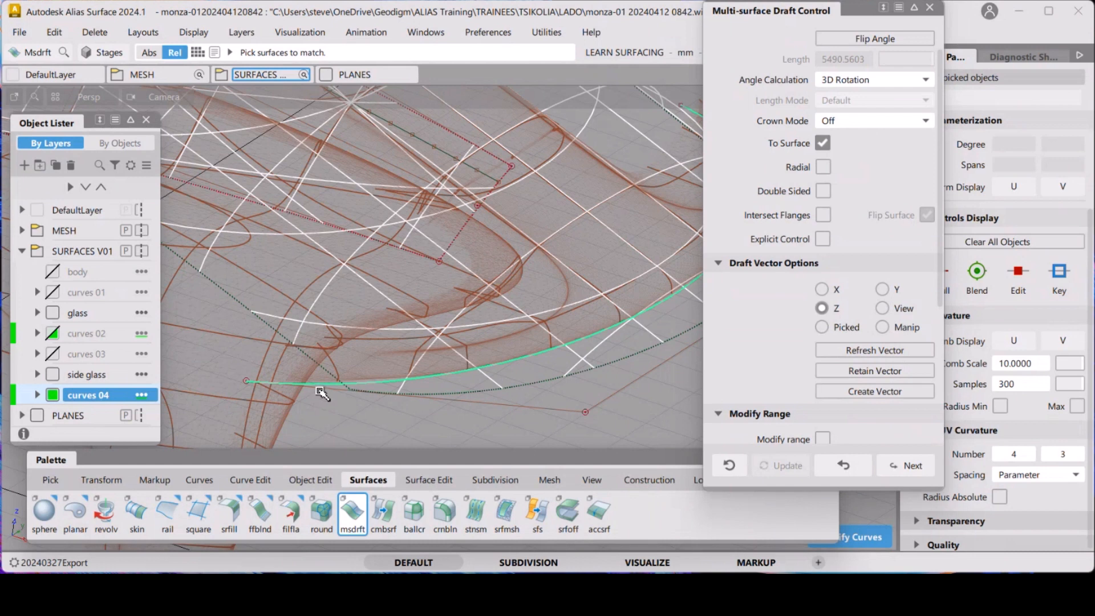
scroll(859, 194, up, 1)
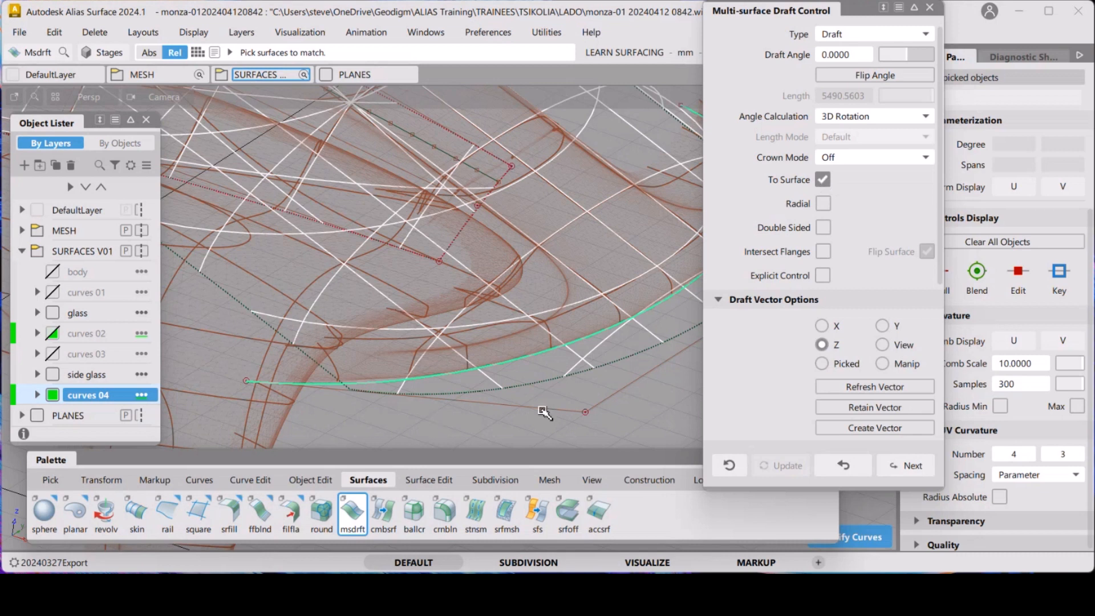
click(544, 383)
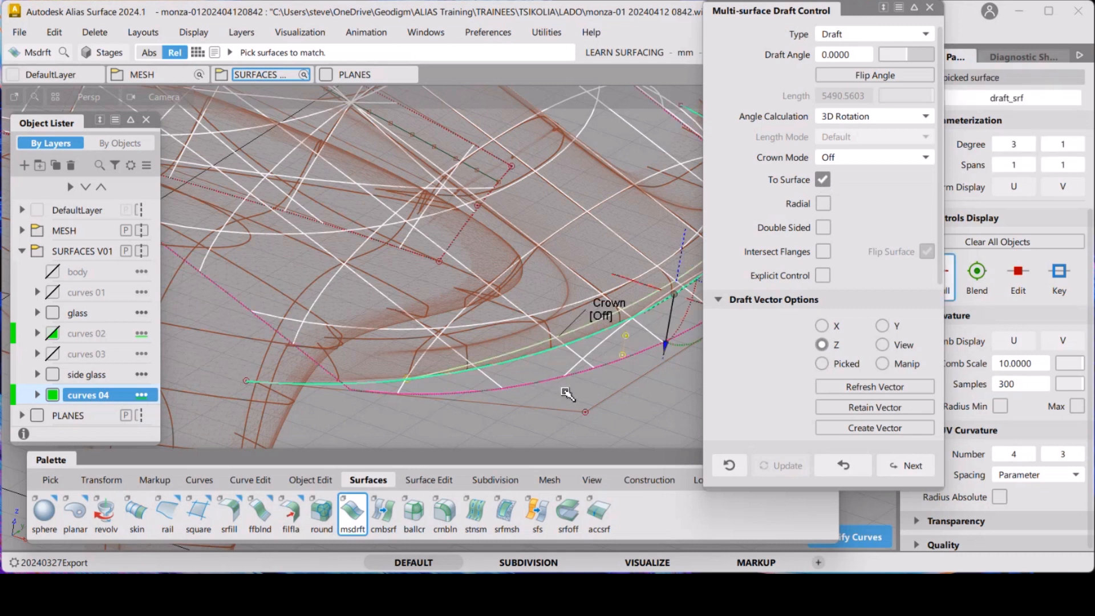
mouse_move(544, 355)
alt+shift+mouse_down()
mouse_move(537, 391)
mouse_move(545, 348)
alt+shift+mouse_up()
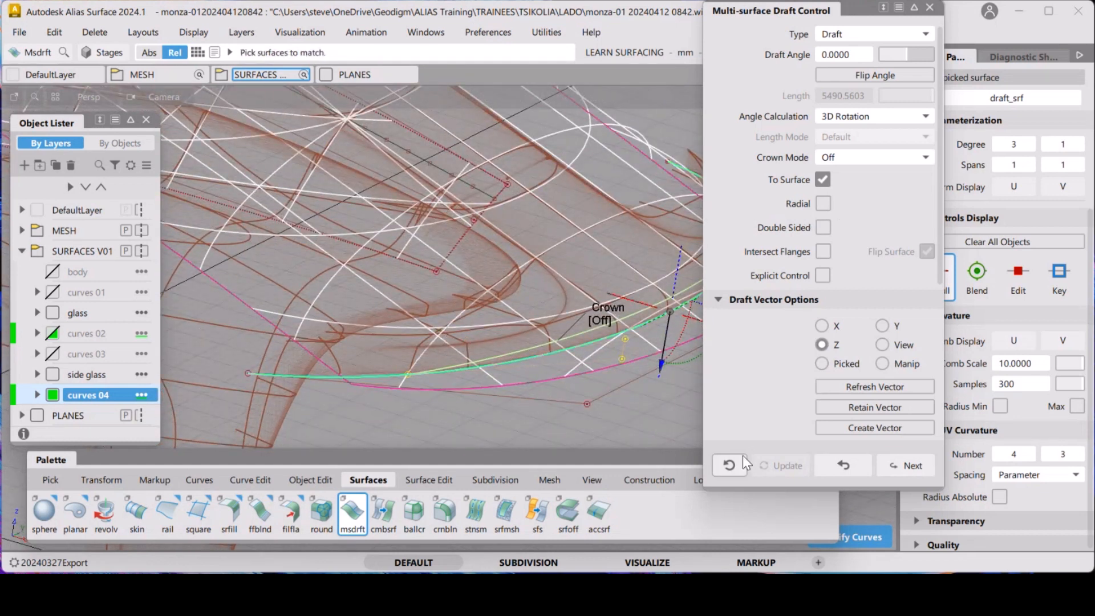
Restart the Multi-surface Draft on the duplicated curve with To Surface off and a length of 200 mm
click(843, 465)
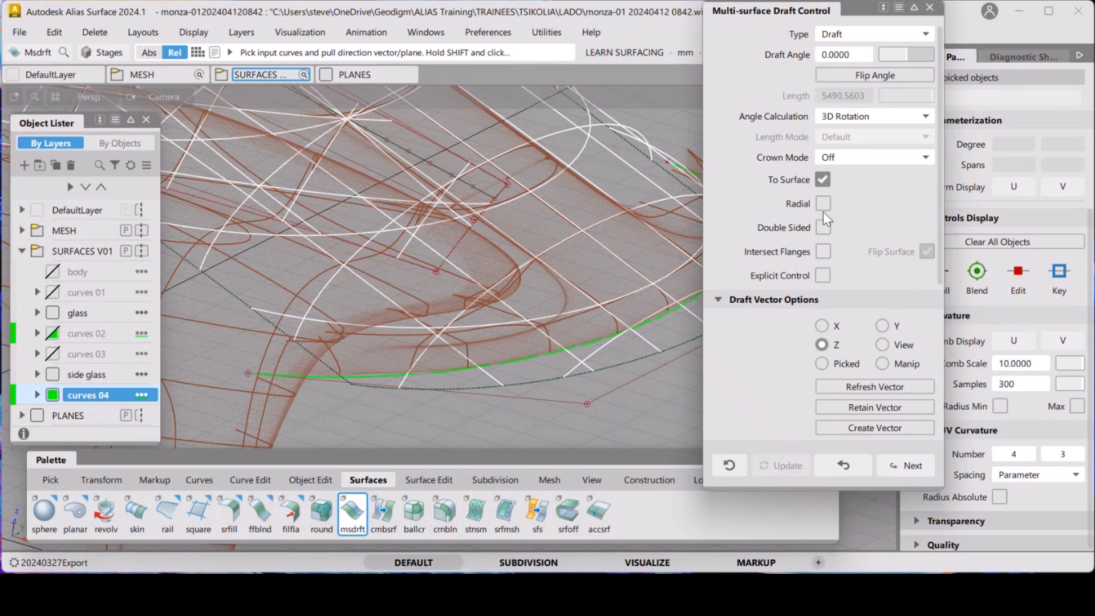
click(823, 180)
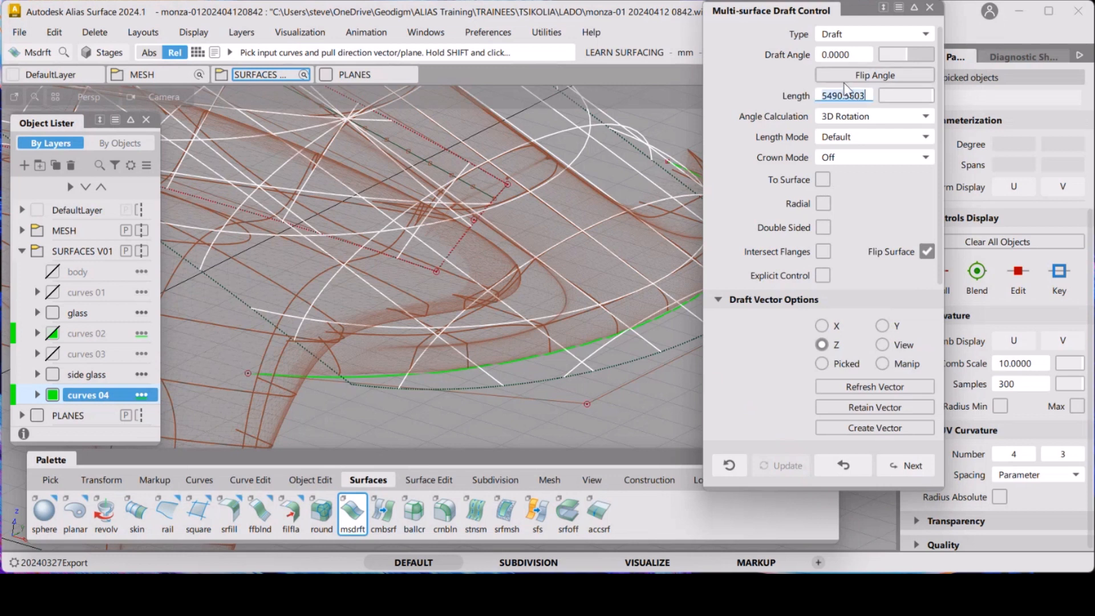
text(200)
key(Return)
click(334, 379)
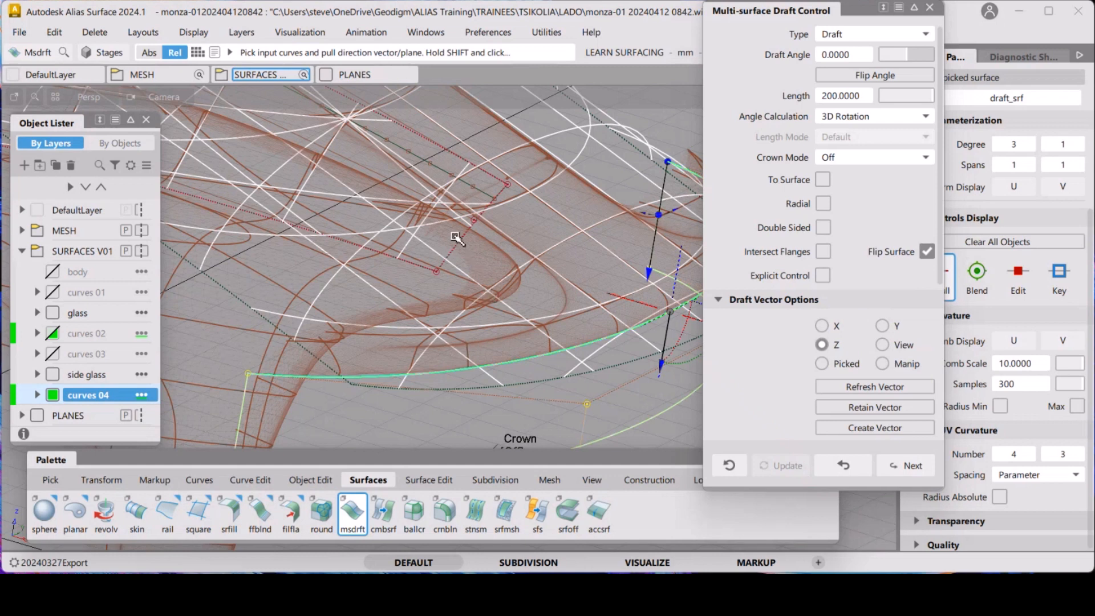
Turn off Flip Surface so the draft surface points the other way
alt+shift+drag(456, 238, 400, 244)
alt+shift+drag(446, 260, 449, 263)
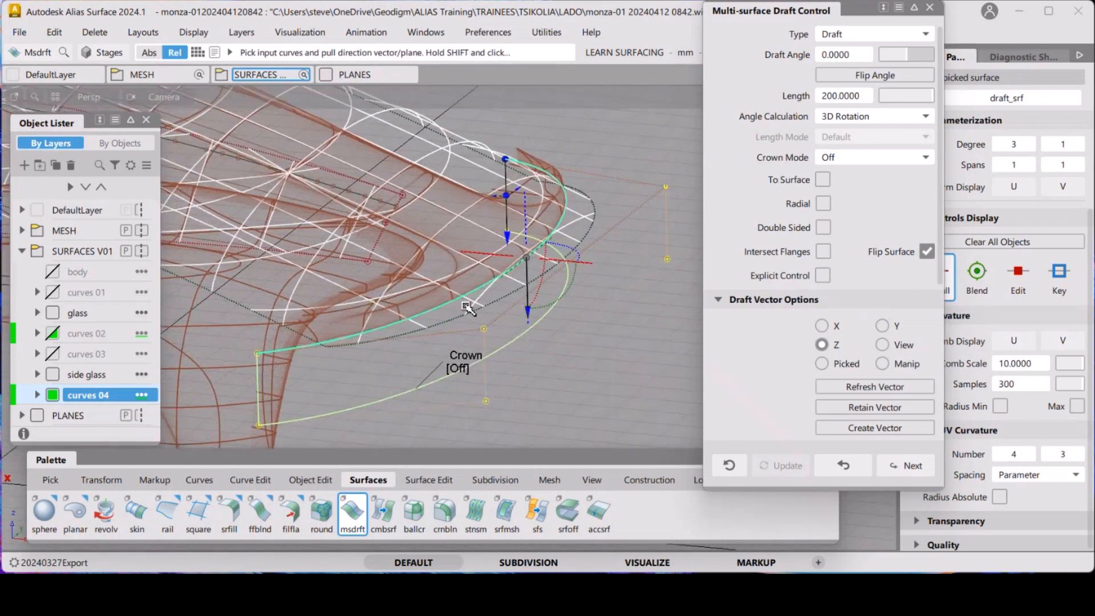
ctrl+shift+right_drag(467, 303, 428, 300)
key(grave)
click(926, 252)
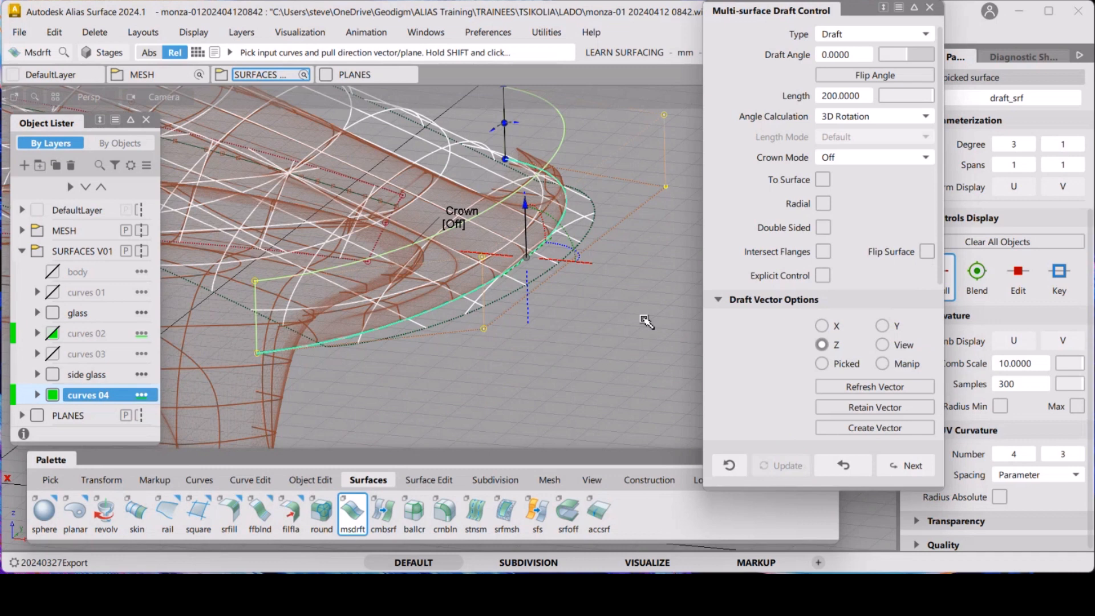
Enable Y axis aligned cross sections and set their step to 200 mm
alt+shift+drag(627, 297, 645, 304)
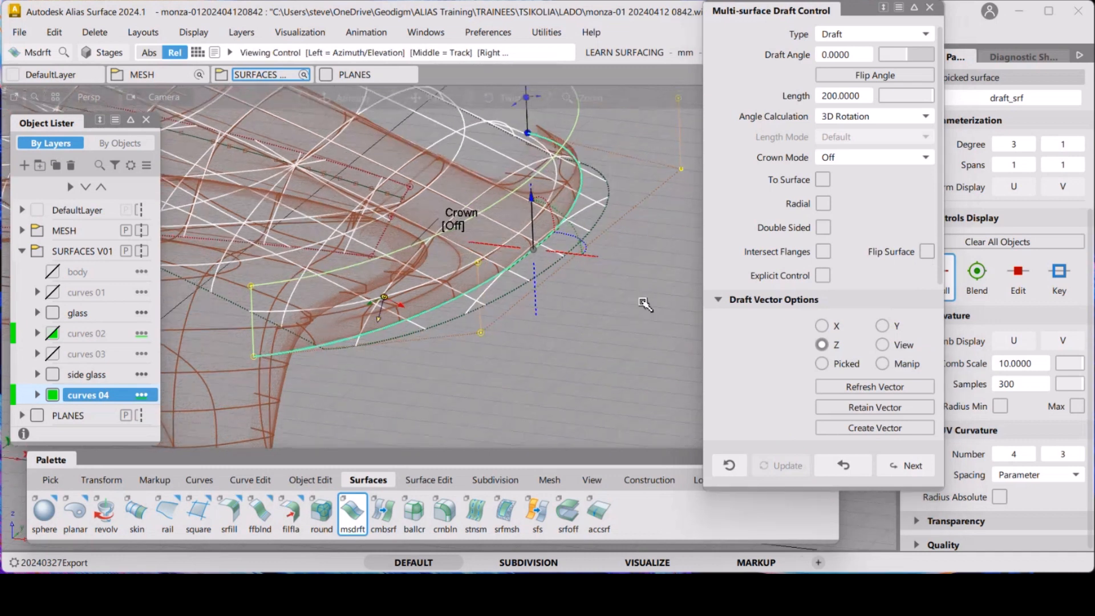
alt+shift+middle_drag(643, 302, 603, 320)
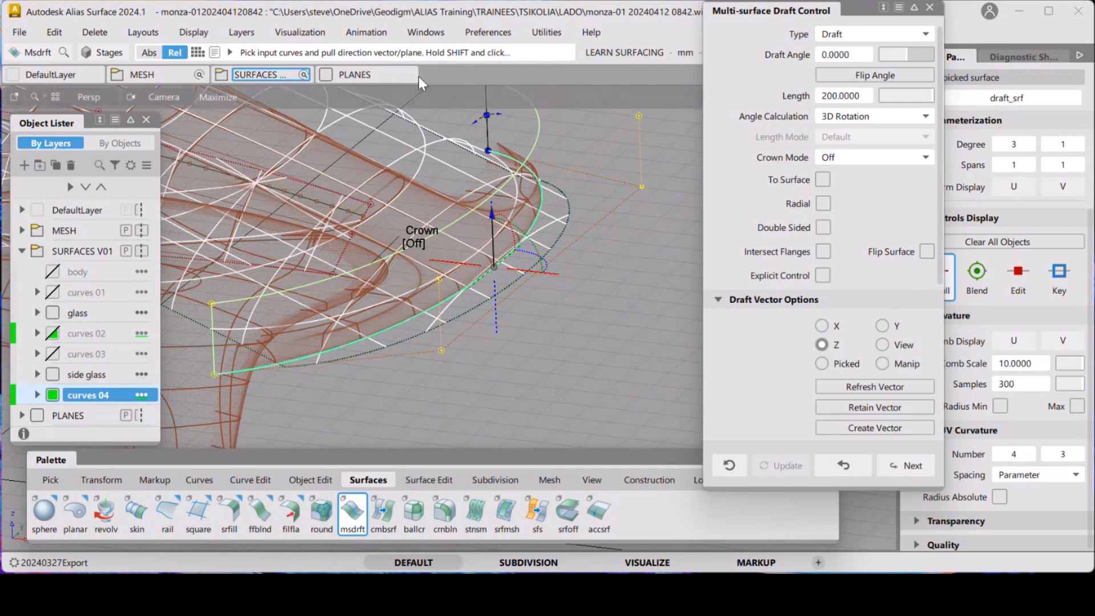
click(425, 32)
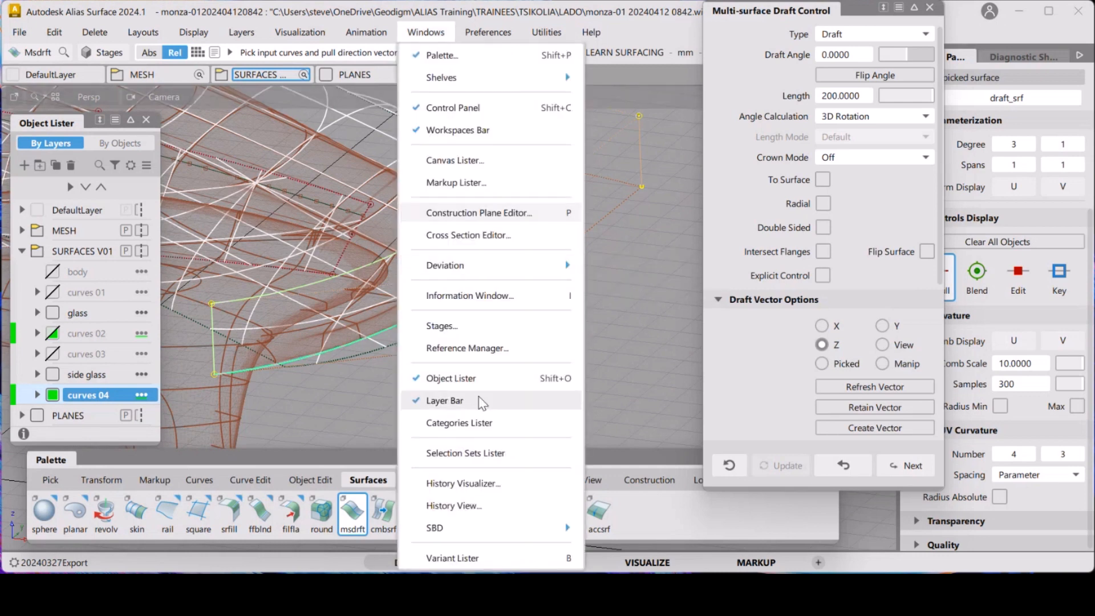
click(495, 241)
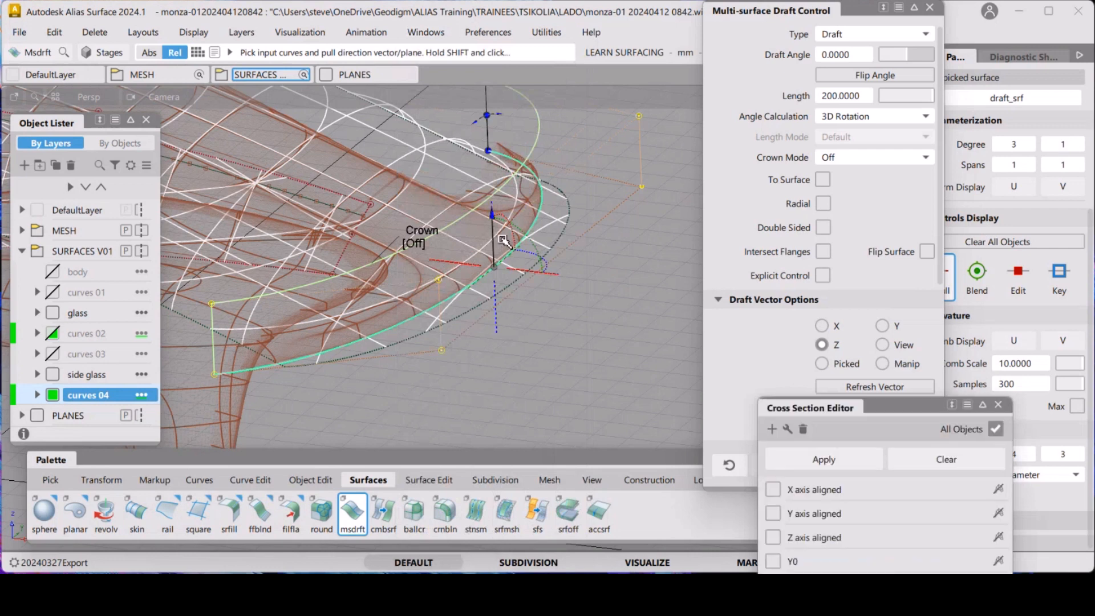
click(774, 513)
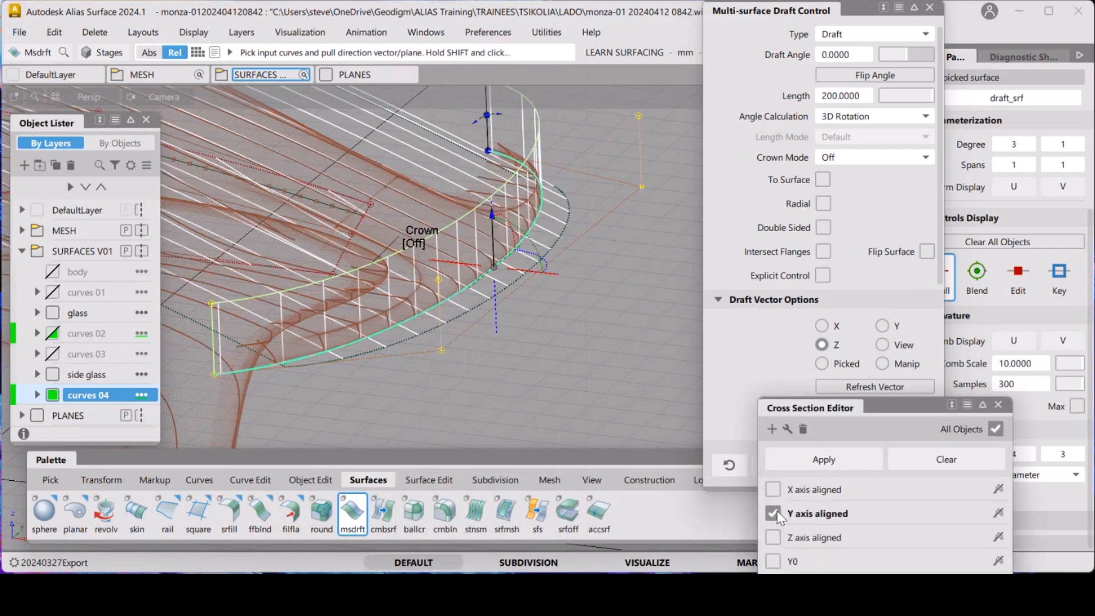
double_click(821, 515)
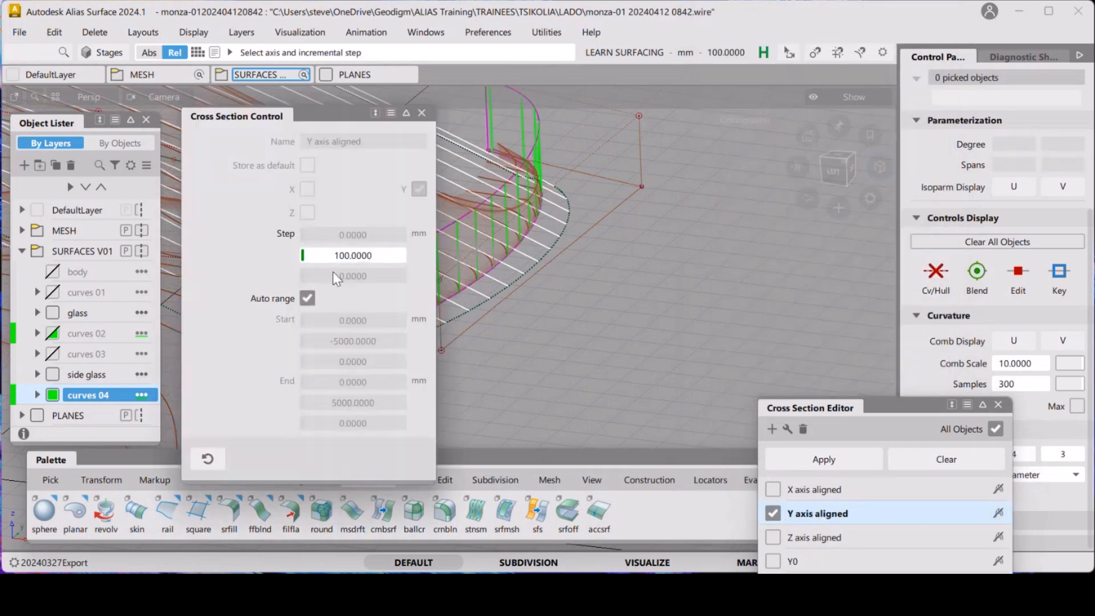
click(341, 257)
text(200)
key(Return)
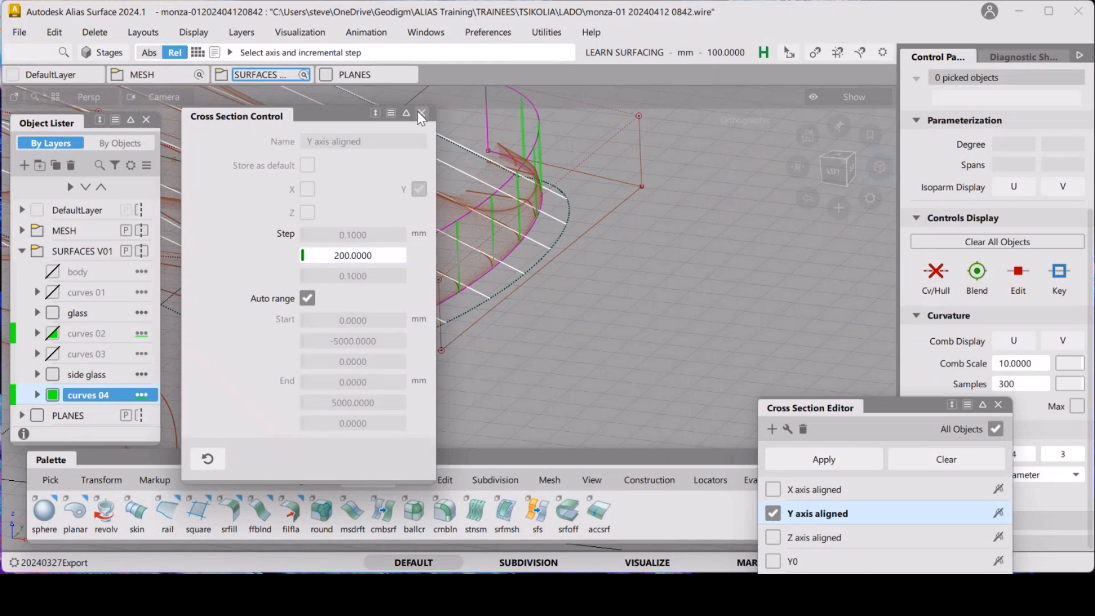
click(422, 115)
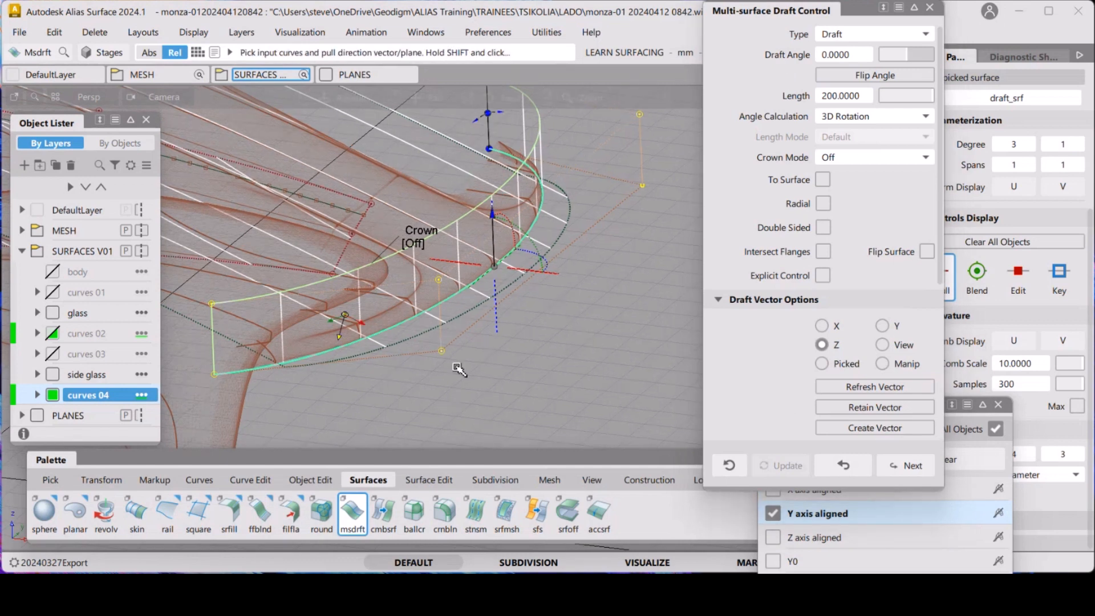
Set the draft angle to about -11.9 degrees using the angle manipulator on the curve
alt+shift+right_drag(457, 369, 448, 291)
alt+shift+drag(448, 290, 506, 296)
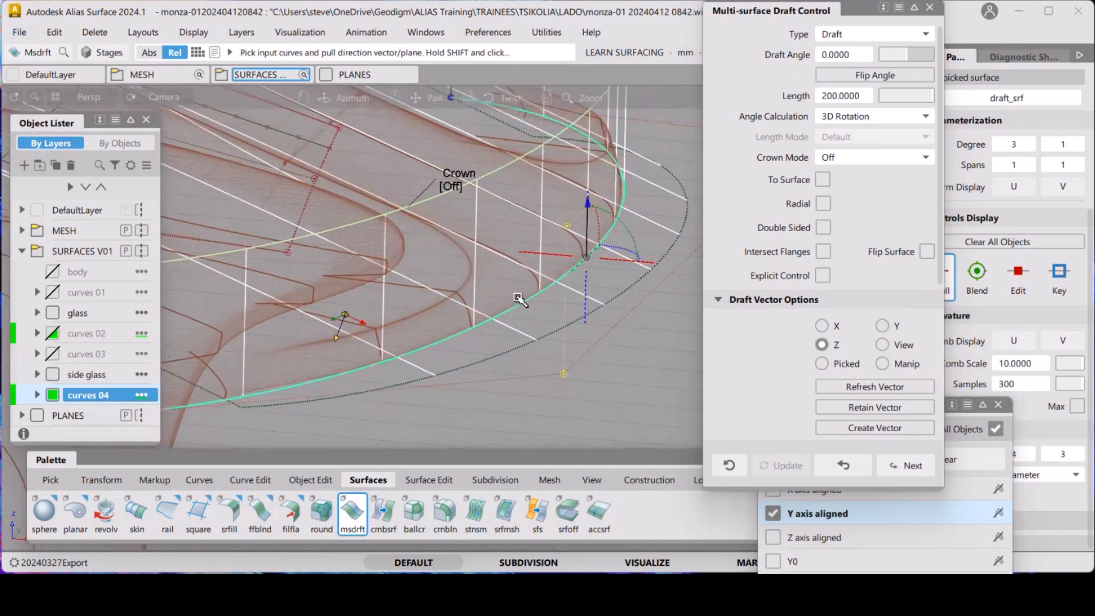
alt+shift+middle_drag(507, 306, 456, 337)
mouse_move(456, 337)
alt+shift+mouse_down()
mouse_move(482, 329)
mouse_move(447, 321)
alt+shift+mouse_up()
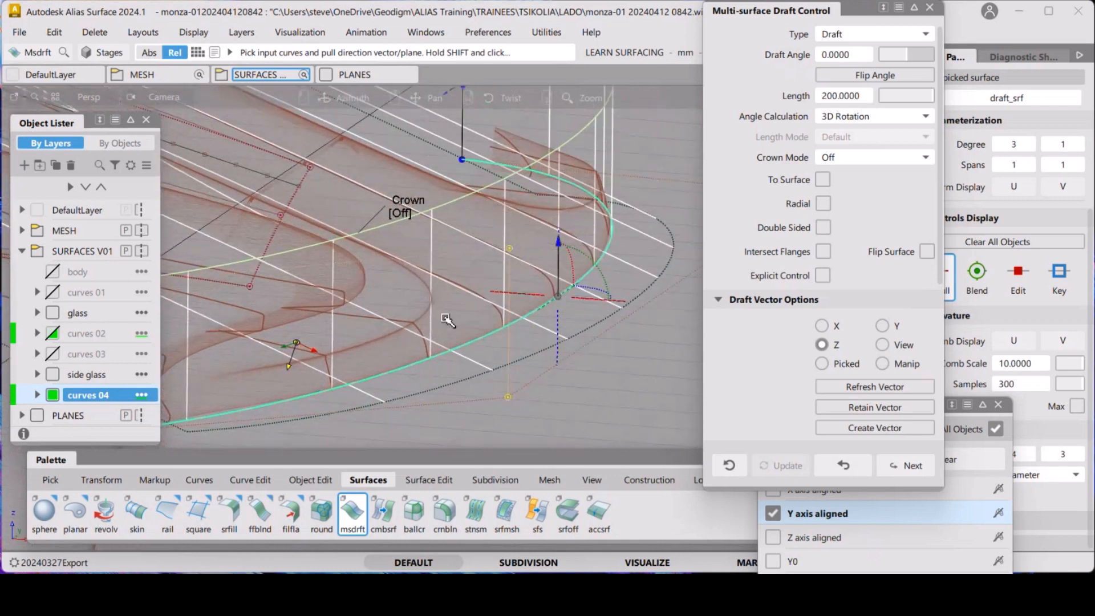
alt+shift+right_drag(446, 323, 437, 339)
alt+shift+middle_drag(437, 339, 459, 354)
alt+shift+right_drag(460, 353, 447, 364)
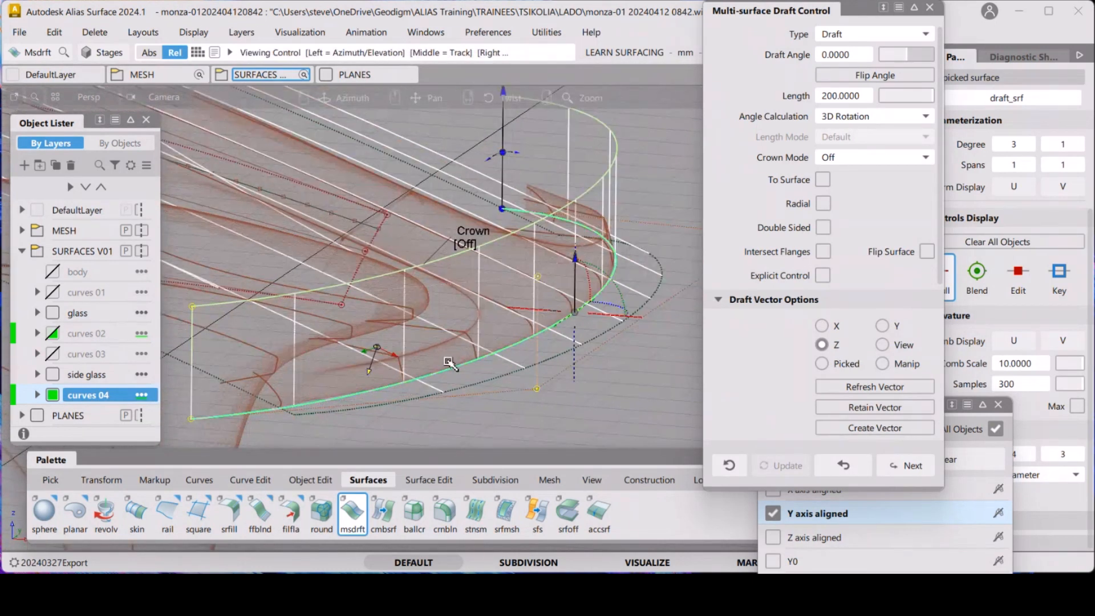
alt+shift+middle_drag(489, 313, 369, 337)
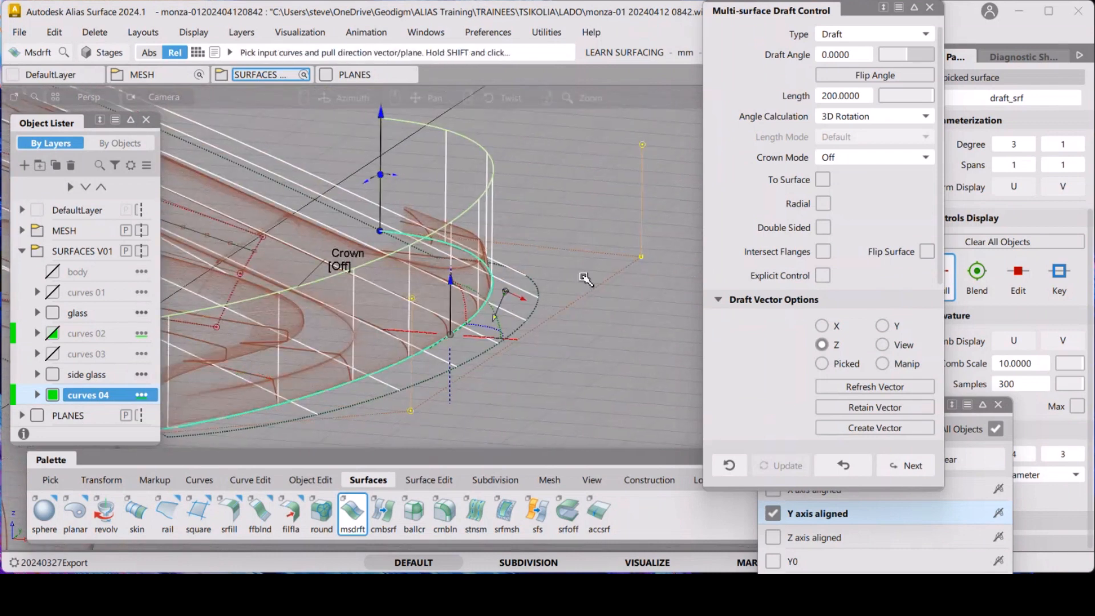
mouse_move(584, 279)
alt+shift+mouse_down()
mouse_move(542, 285)
mouse_move(574, 265)
mouse_move(555, 261)
mouse_move(618, 261)
mouse_move(585, 285)
alt+shift+mouse_up()
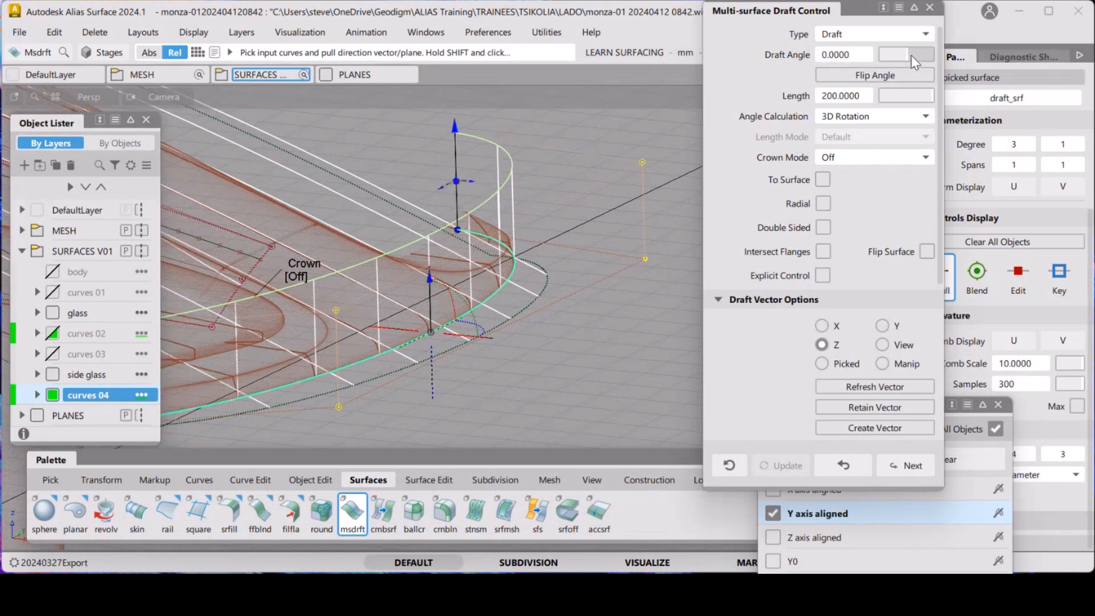
drag(911, 57, 903, 59)
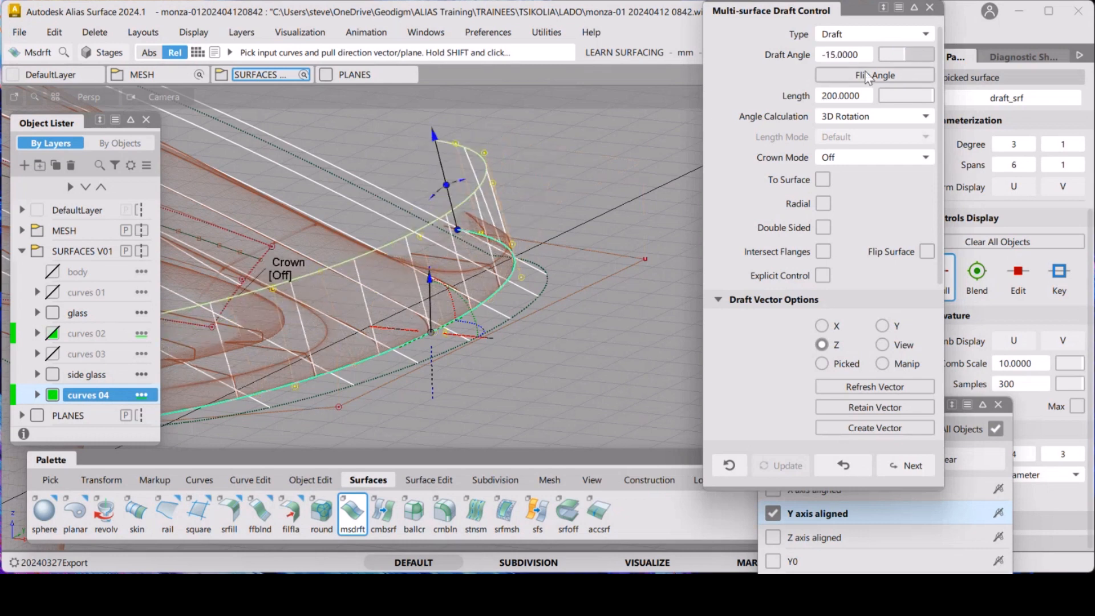
mouse_move(848, 56)
mouse_down()
mouse_move(868, 55)
mouse_move(843, 58)
mouse_up()
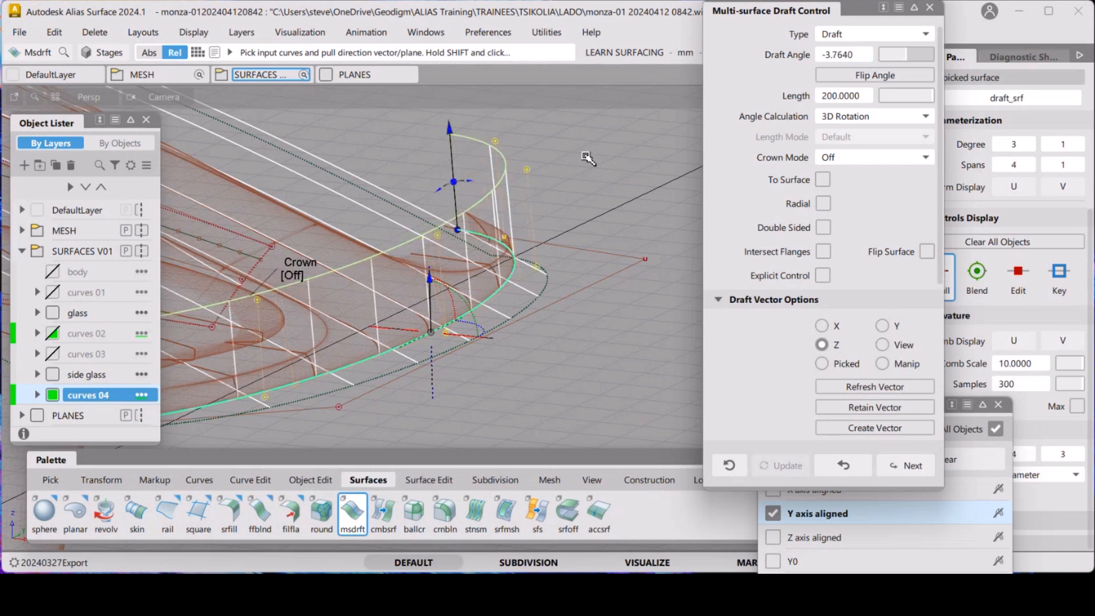
mouse_move(446, 186)
mouse_down()
mouse_move(501, 181)
mouse_move(464, 178)
mouse_move(455, 189)
mouse_up()
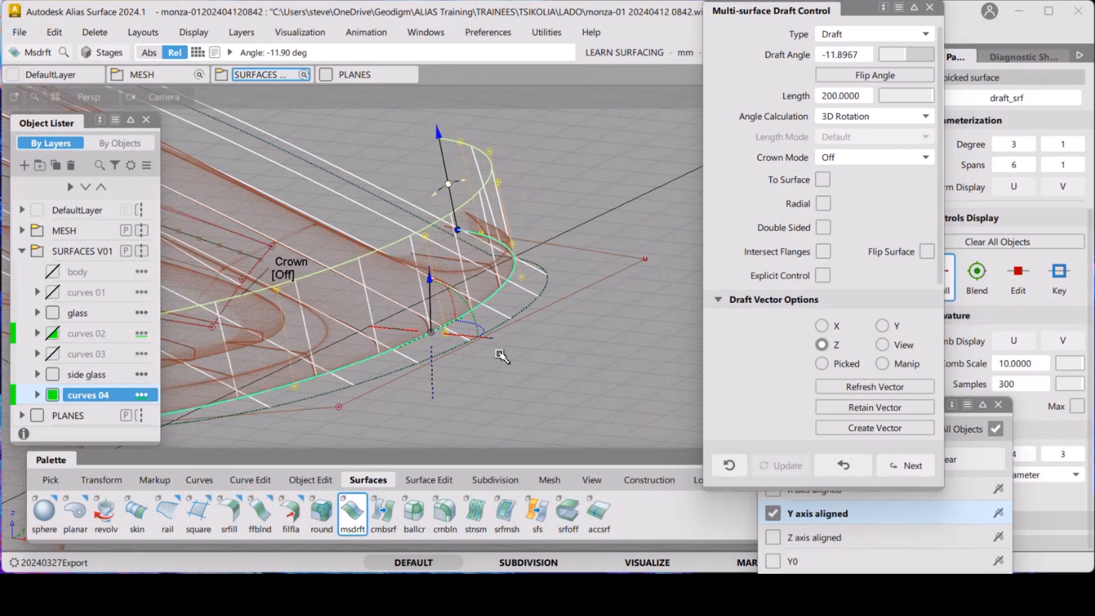
Orbit around the windscreen corner to inspect the draft surface against the cross sections
alt+shift+right_drag(494, 307, 545, 268)
alt+shift+drag(544, 268, 506, 278)
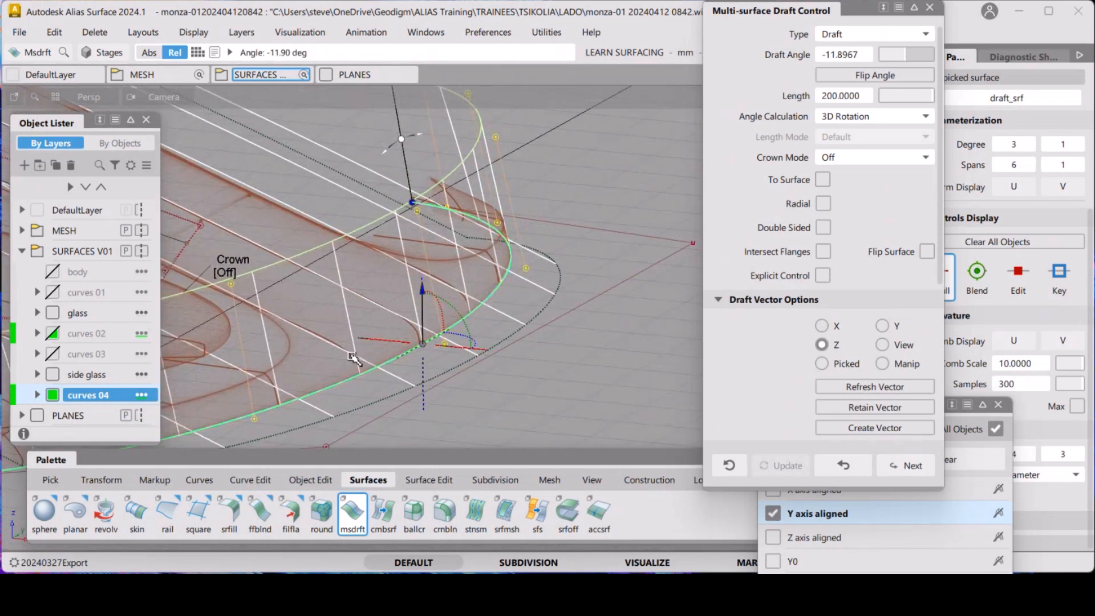
alt+shift+drag(339, 339, 604, 203)
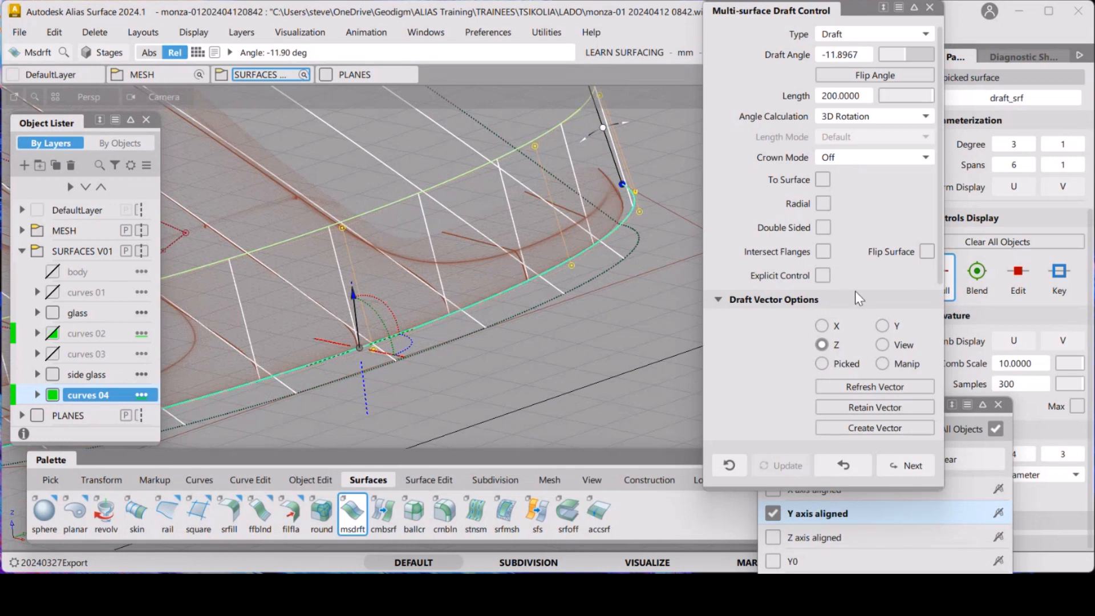
scroll(854, 291, down, 2)
drag(939, 276, 948, 453)
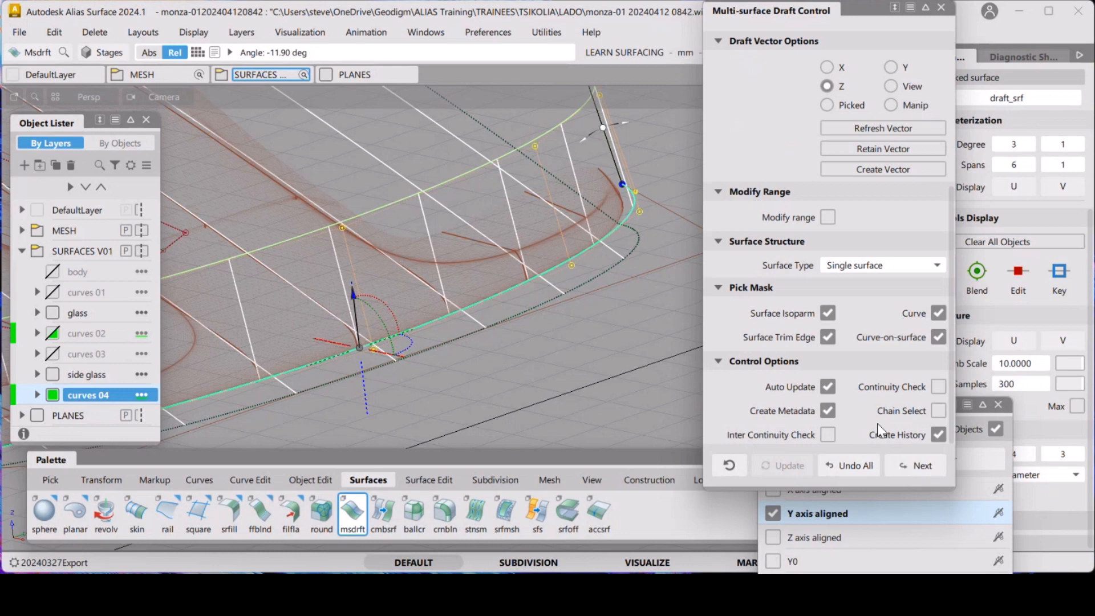
alt+shift+click(562, 262)
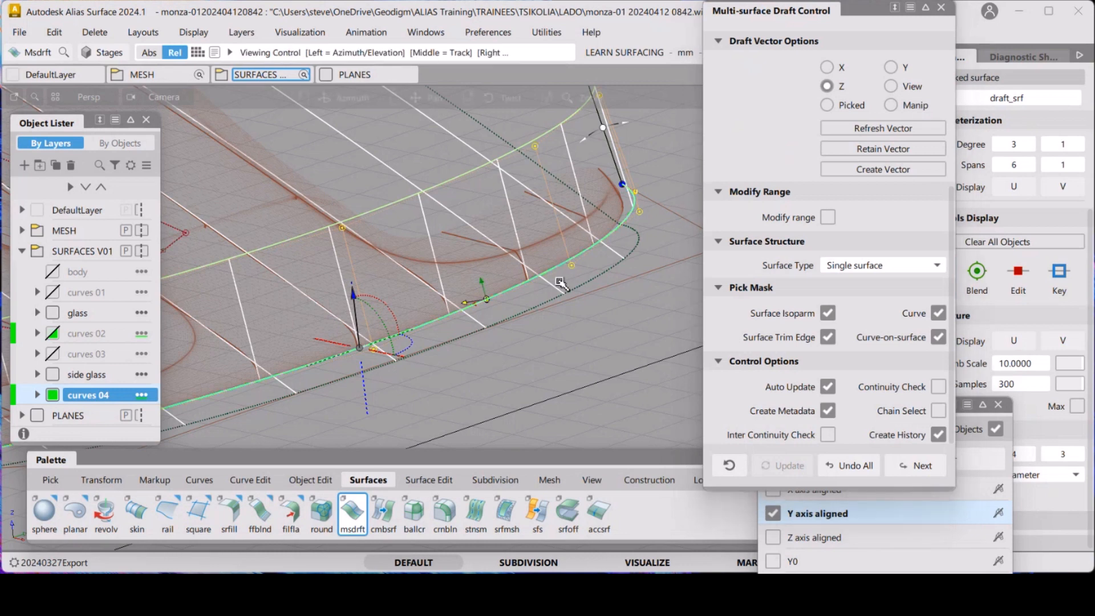
alt+shift+right_drag(560, 283, 562, 326)
alt+shift+middle_drag(562, 326, 568, 351)
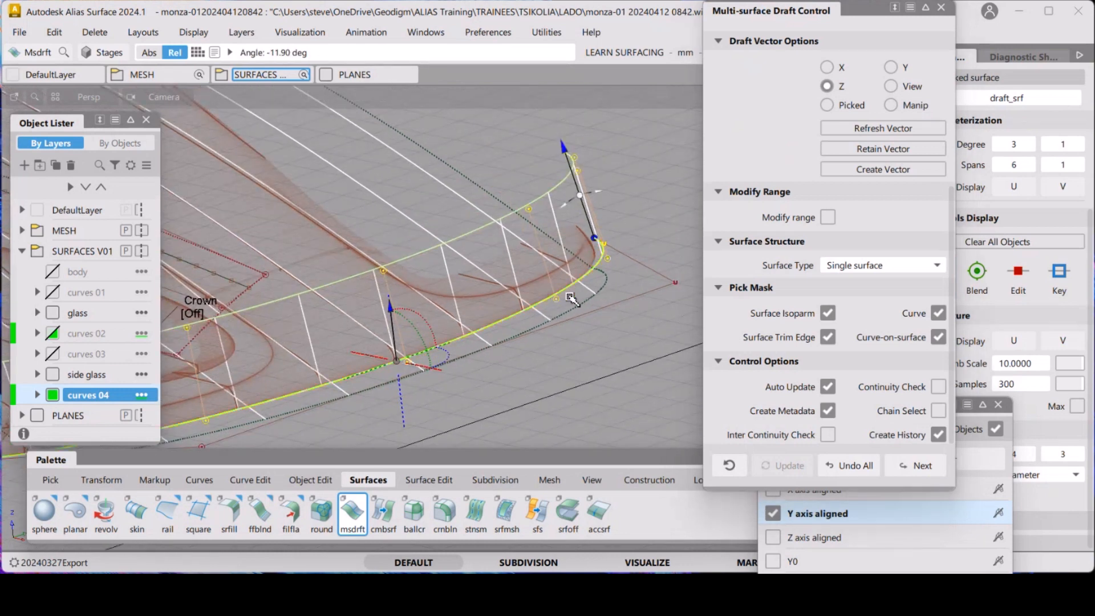
mouse_move(562, 148)
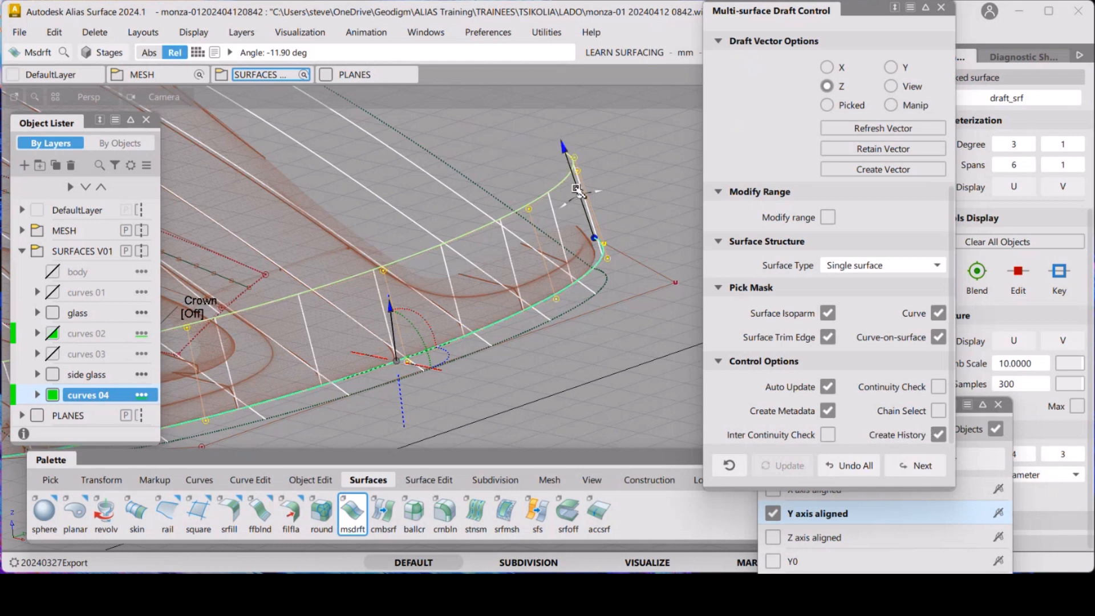
click(488, 326)
key(alt+shift)
alt+shift+drag(570, 283, 604, 274)
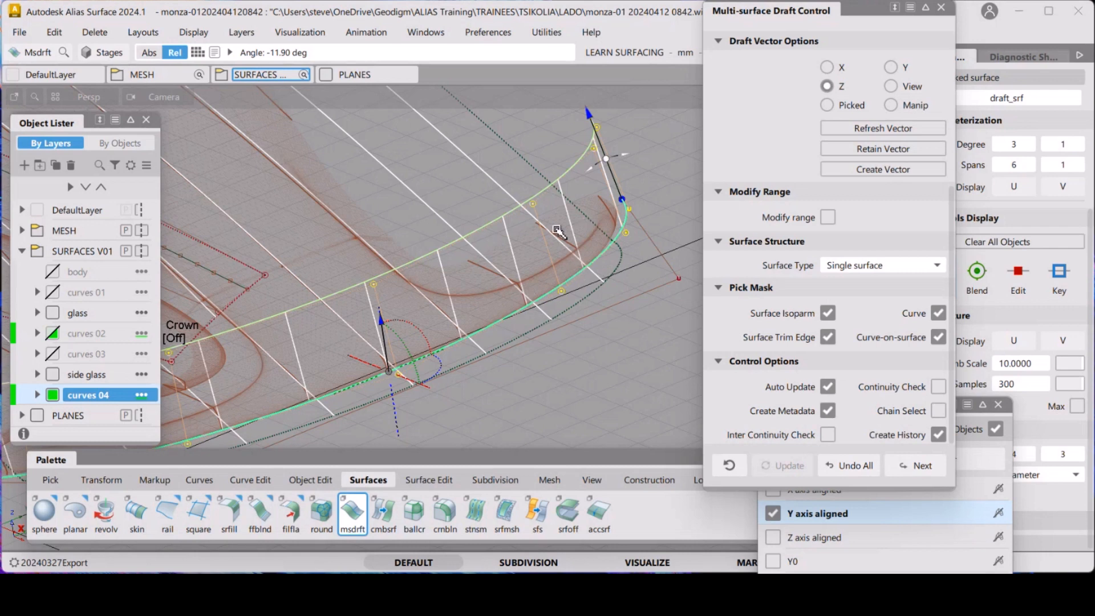
Set the draft surface length to 50 mm
alt+shift+middle_drag(550, 171, 542, 226)
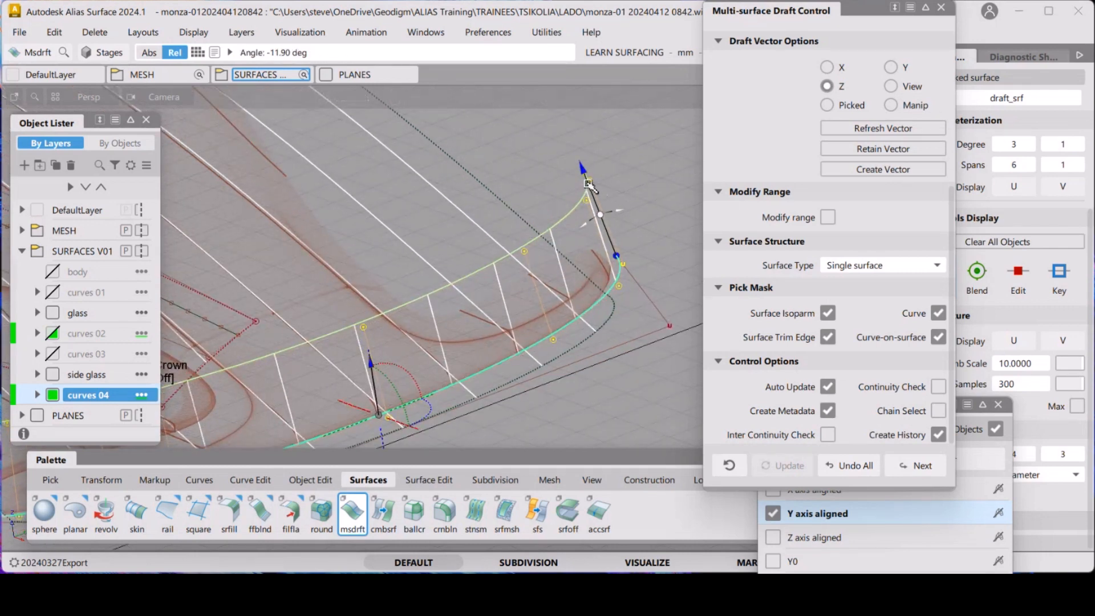
mouse_move(576, 166)
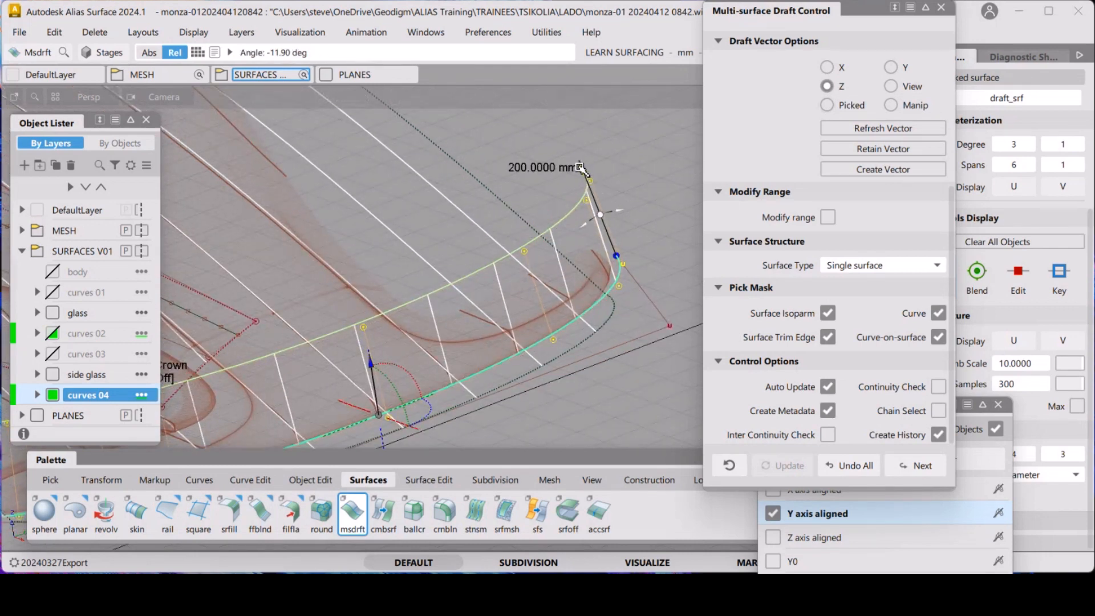
drag(578, 166, 600, 218)
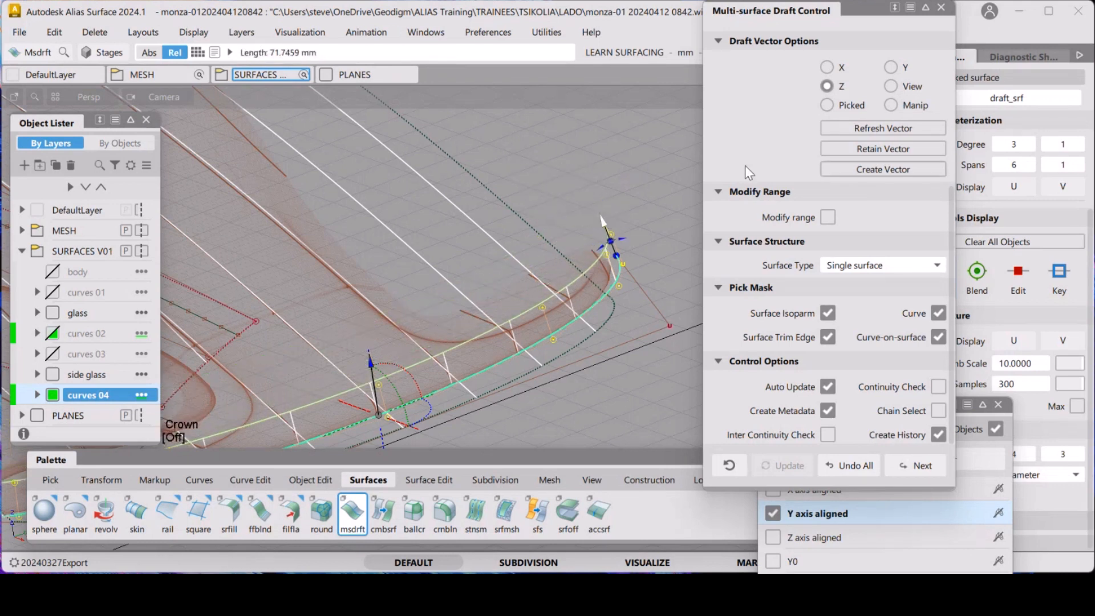
scroll(781, 157, up, 1)
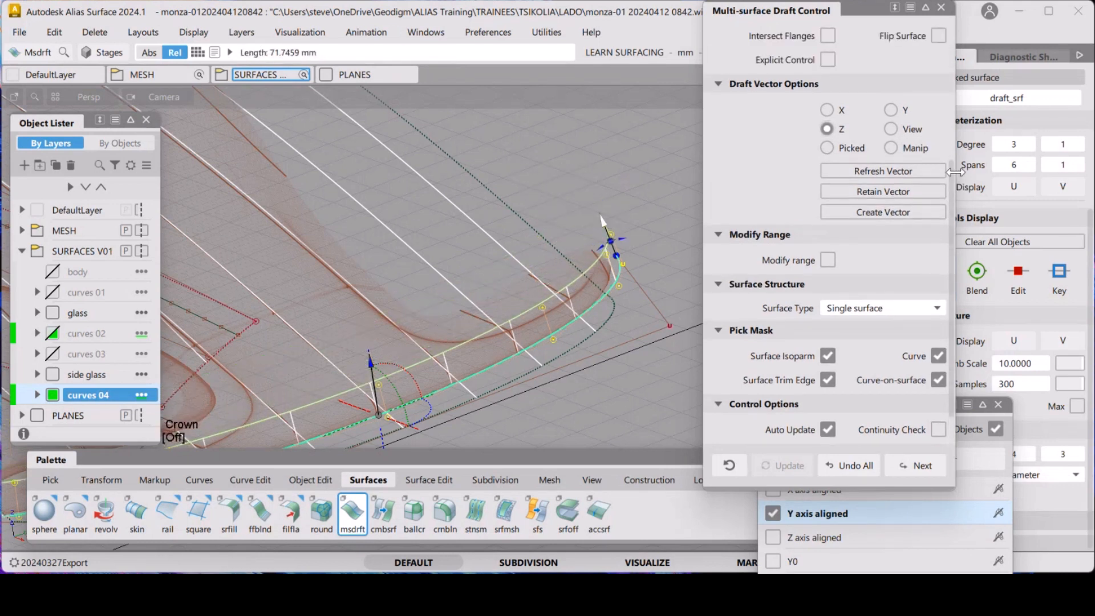
drag(949, 171, 970, 36)
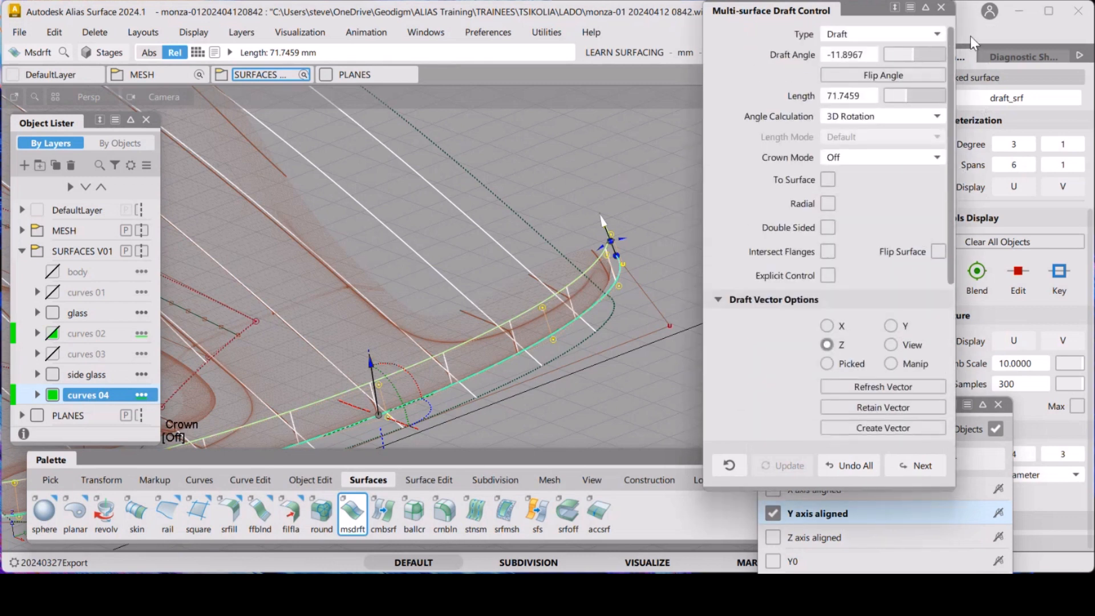
mouse_move(850, 98)
mouse_down()
mouse_move(859, 94)
mouse_move(827, 95)
mouse_move(858, 87)
mouse_move(851, 110)
mouse_up()
click(845, 97)
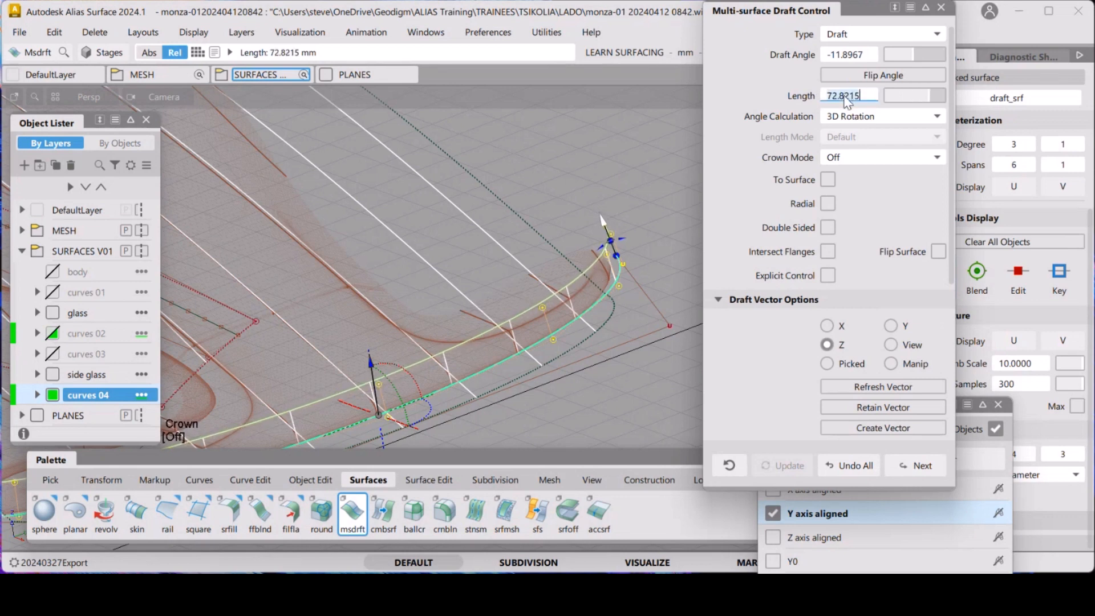
text(50)
key(Return)
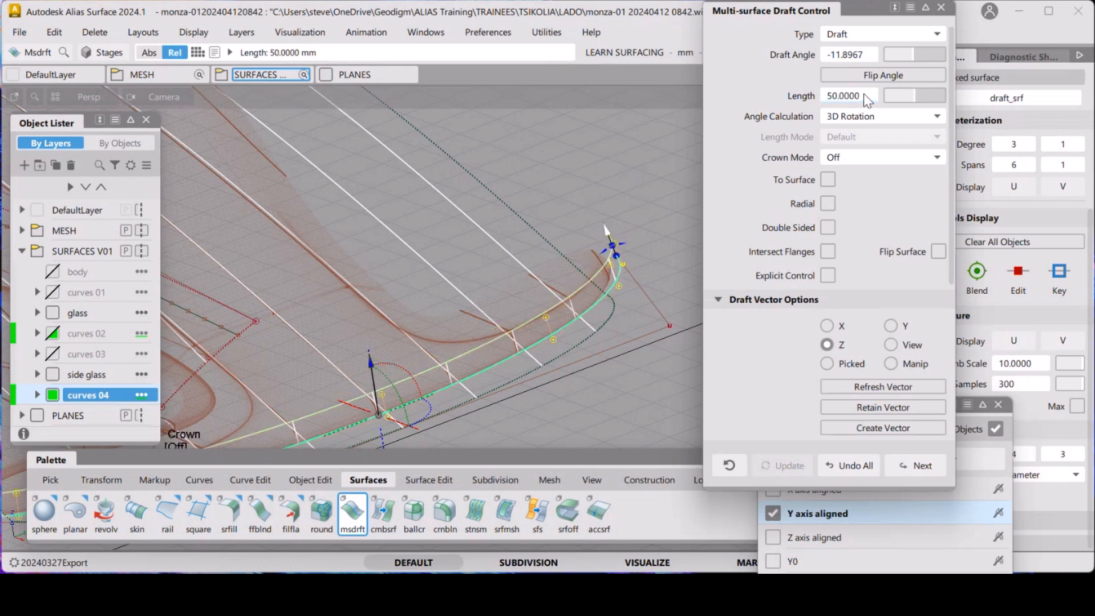
Set the draft surface length to 100 mm
click(862, 95)
text(100)
key(Return)
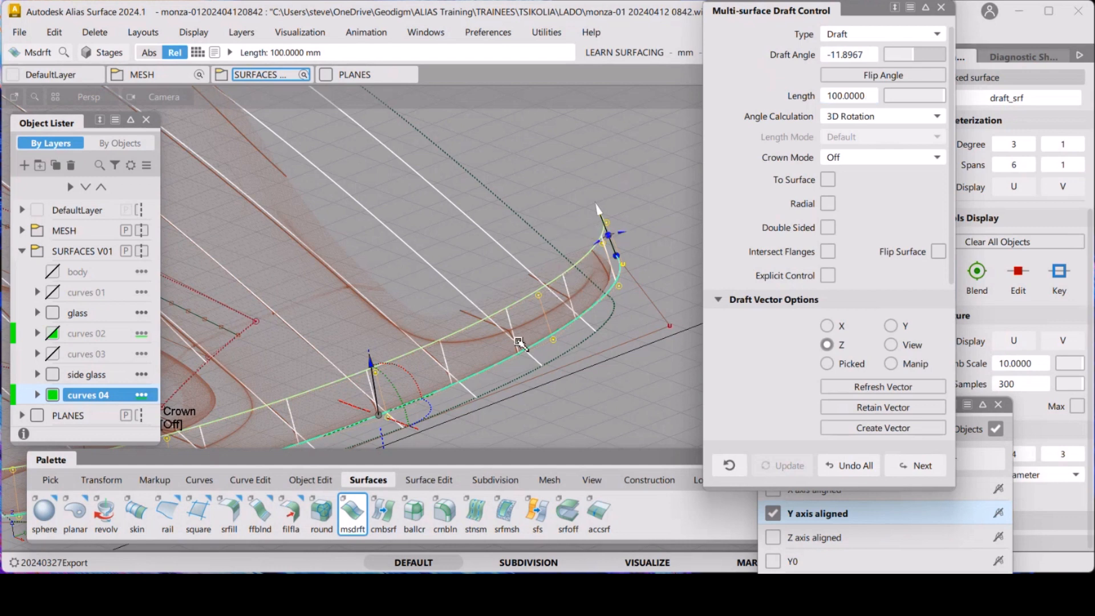
alt+shift+drag(538, 337, 484, 299)
scroll(485, 300, up, 4)
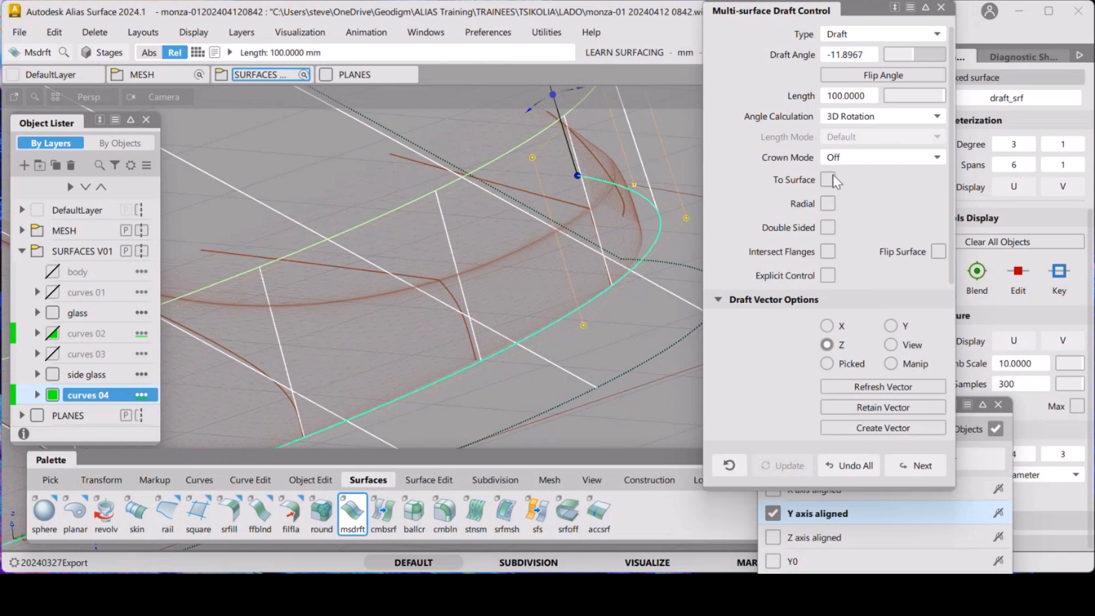
click(829, 275)
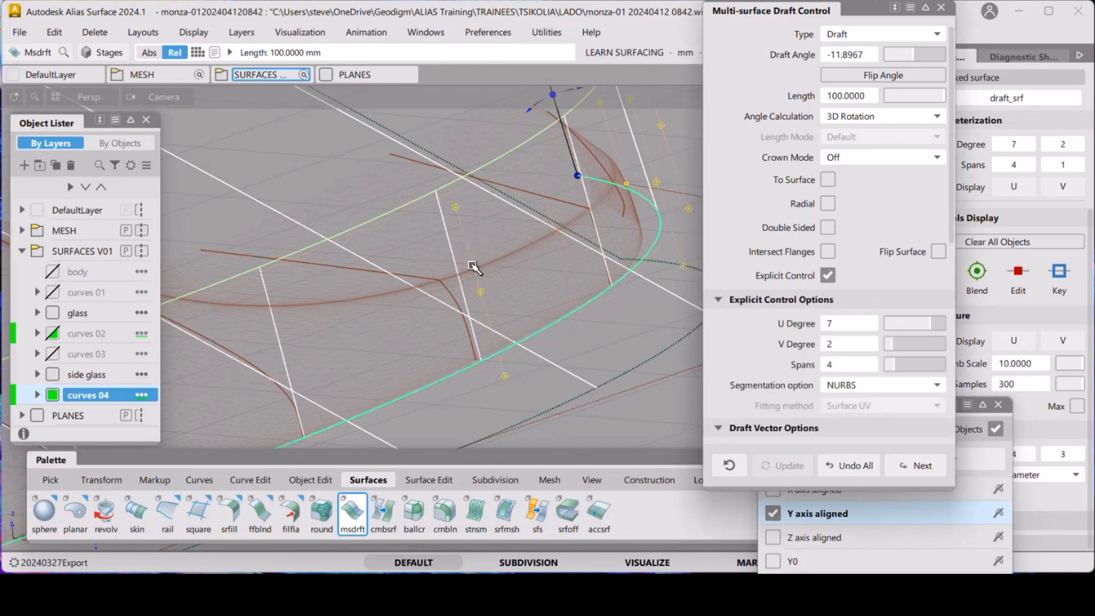
alt+shift+drag(472, 266, 502, 279)
click(827, 275)
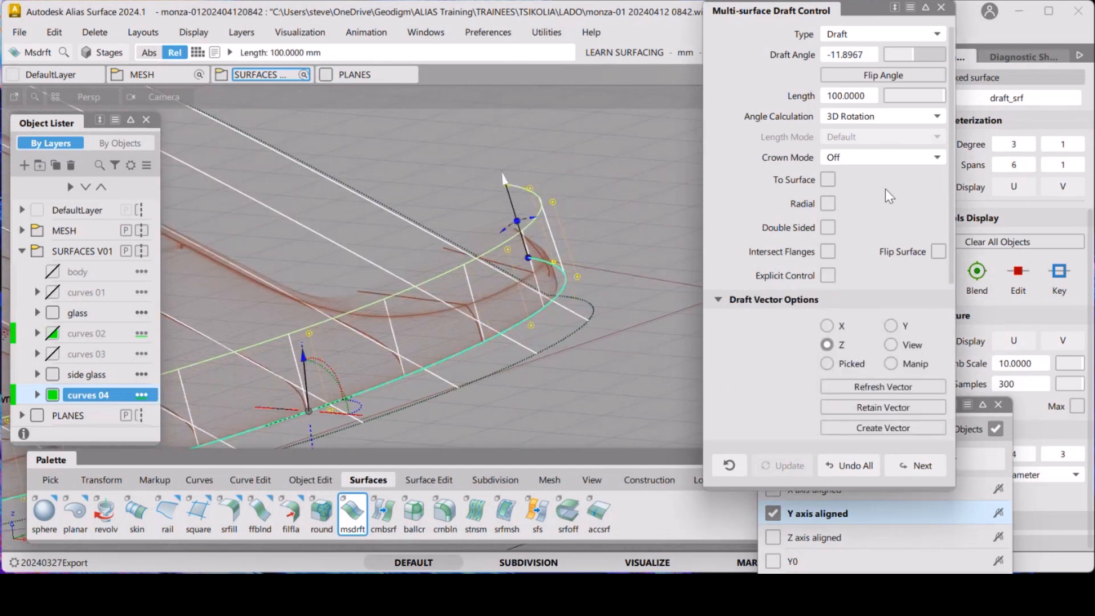
Switch the crown mode to Proportional and set the crown proportional value to about 0.042
click(912, 158)
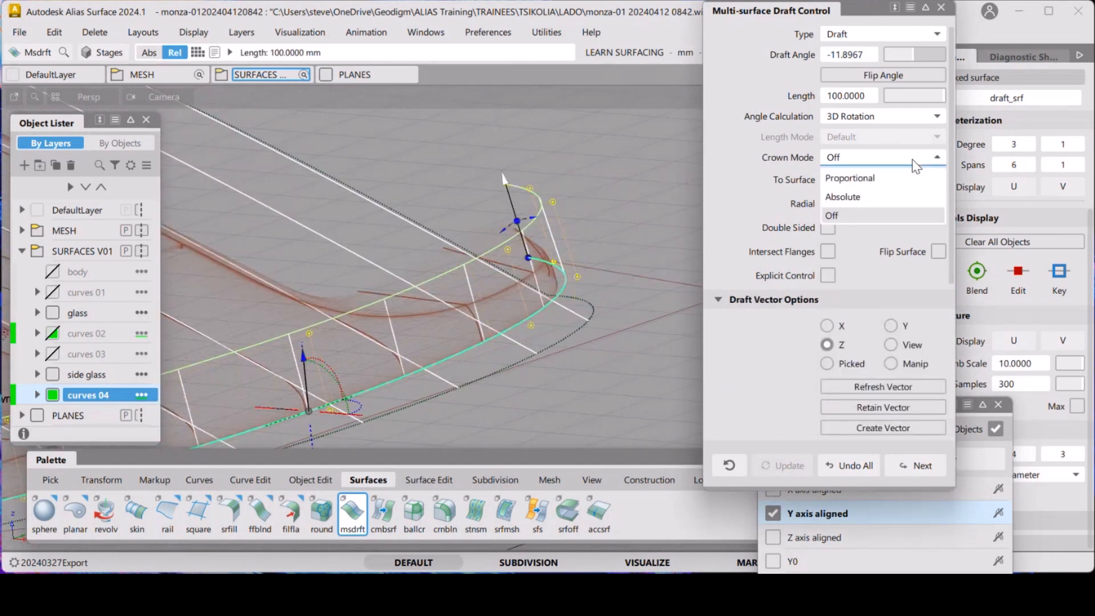
click(879, 179)
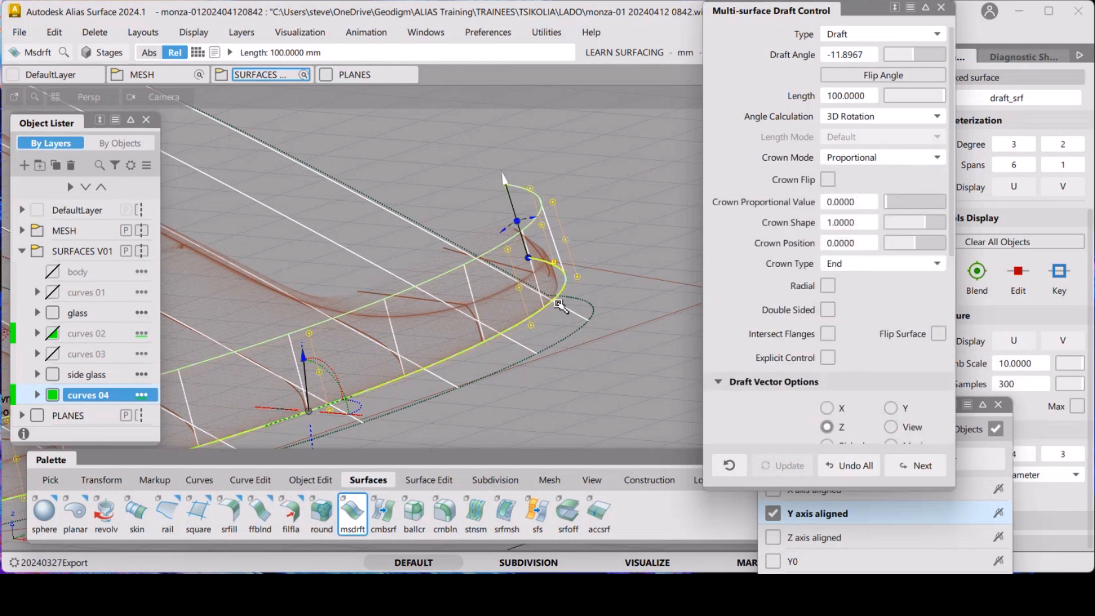
alt+shift+drag(575, 330, 713, 299)
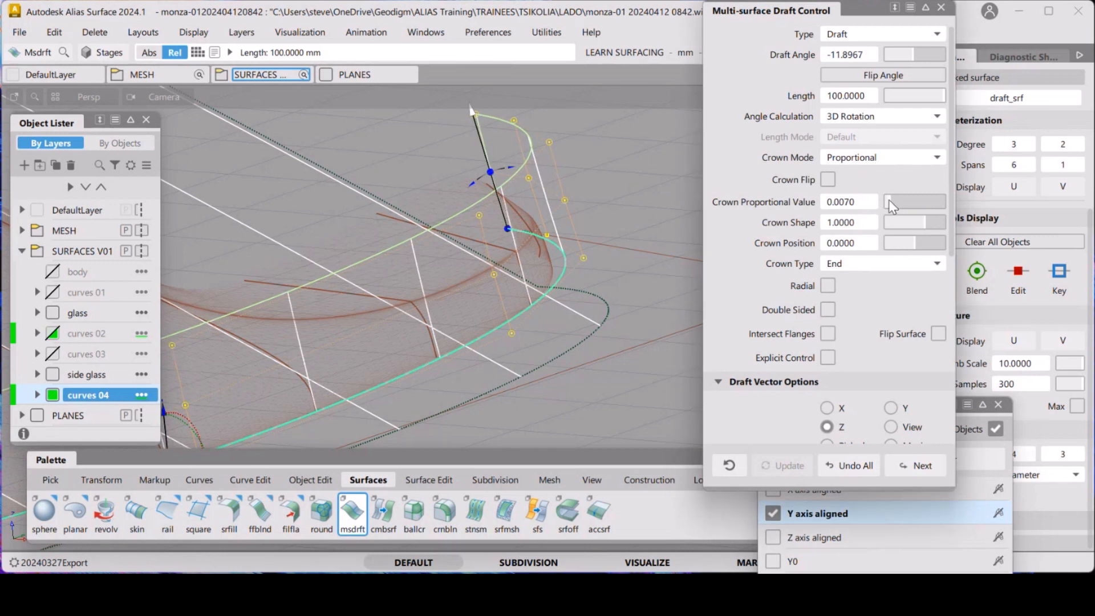
drag(890, 203, 909, 203)
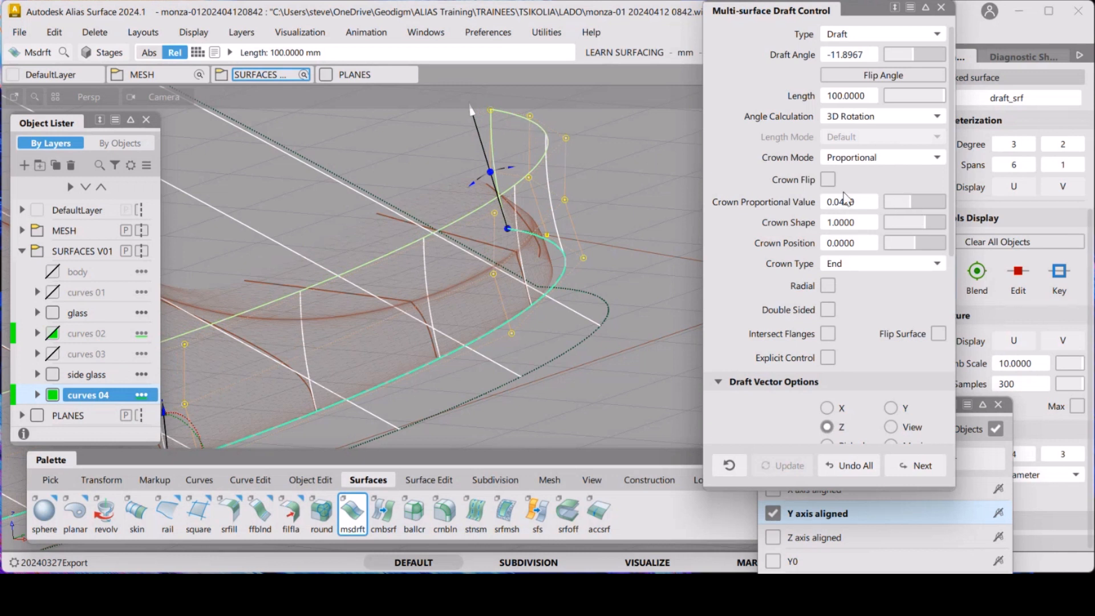
Enable Crown Flip and set the crown proportional value to 0.04
click(828, 178)
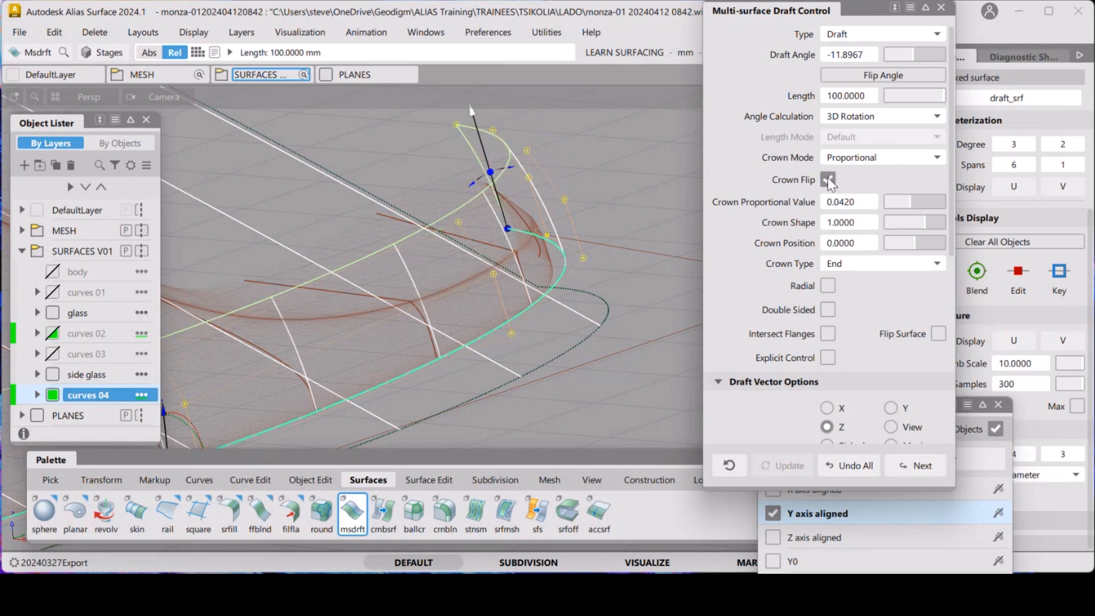
mouse_move(911, 201)
mouse_down()
mouse_move(898, 200)
mouse_move(907, 200)
mouse_up()
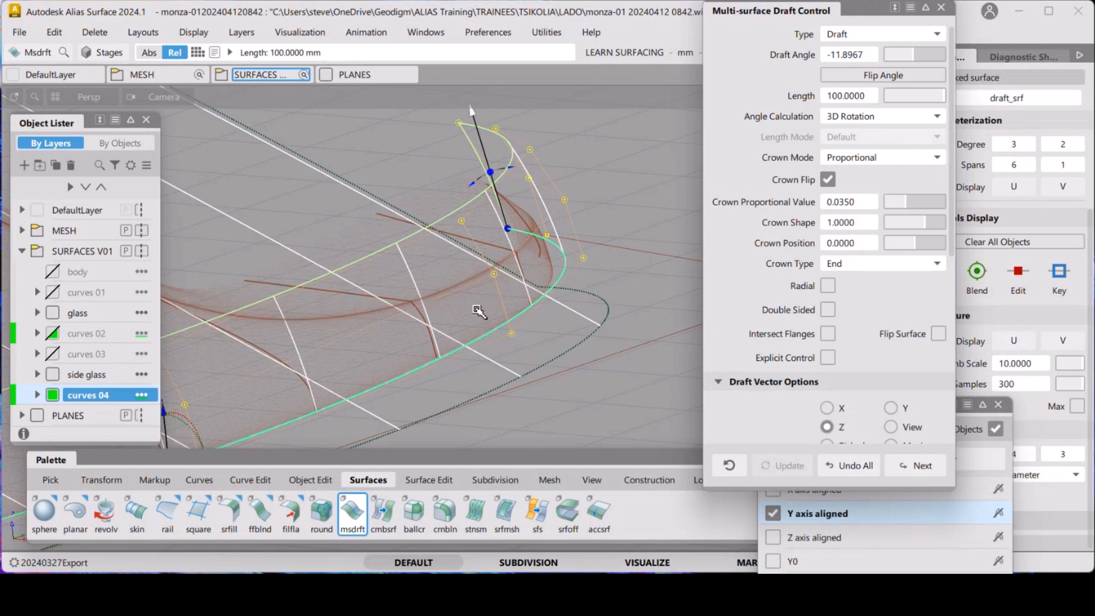
drag(904, 201, 907, 203)
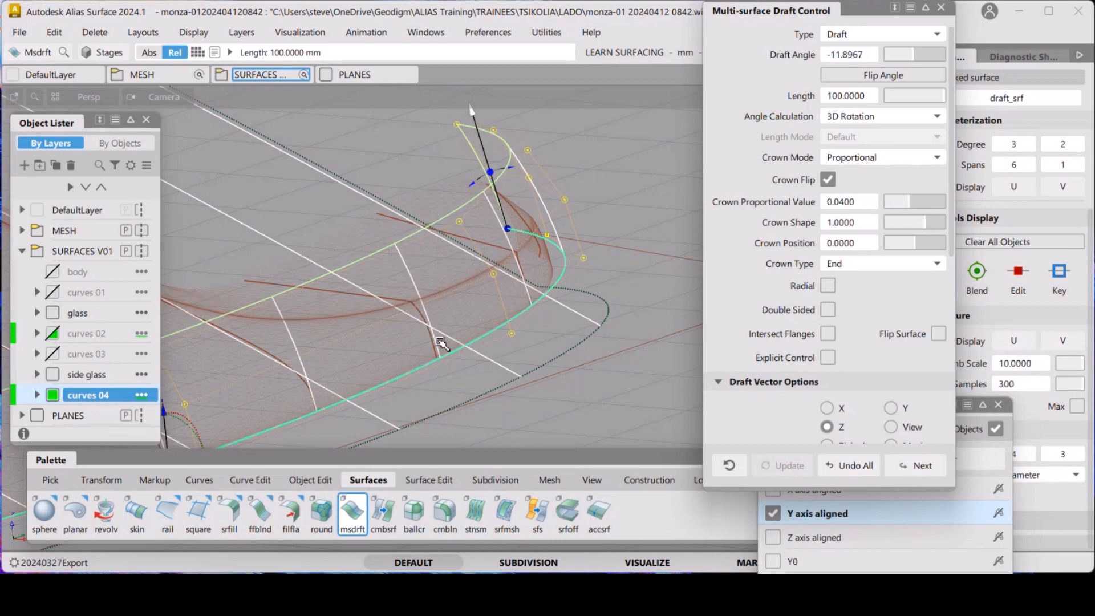
Set the crown proportional value to 0.047 after checking the draft surface around the windscreen corner
alt+shift+right_drag(376, 283, 384, 335)
alt+shift+middle_drag(383, 335, 457, 320)
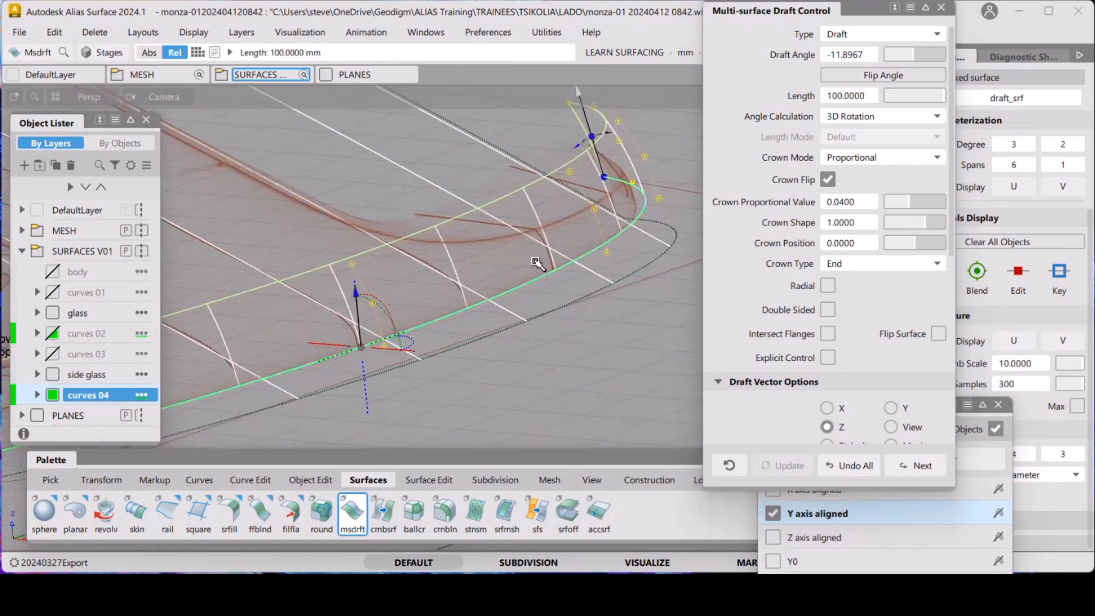
alt+shift+drag(458, 294, 476, 308)
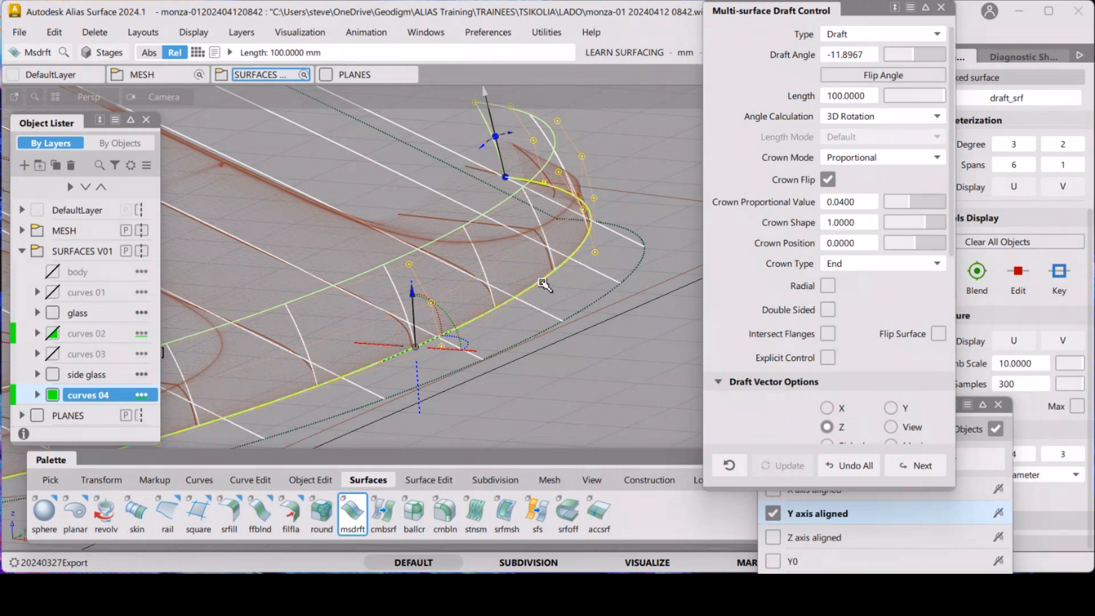
alt+shift+drag(595, 270, 603, 276)
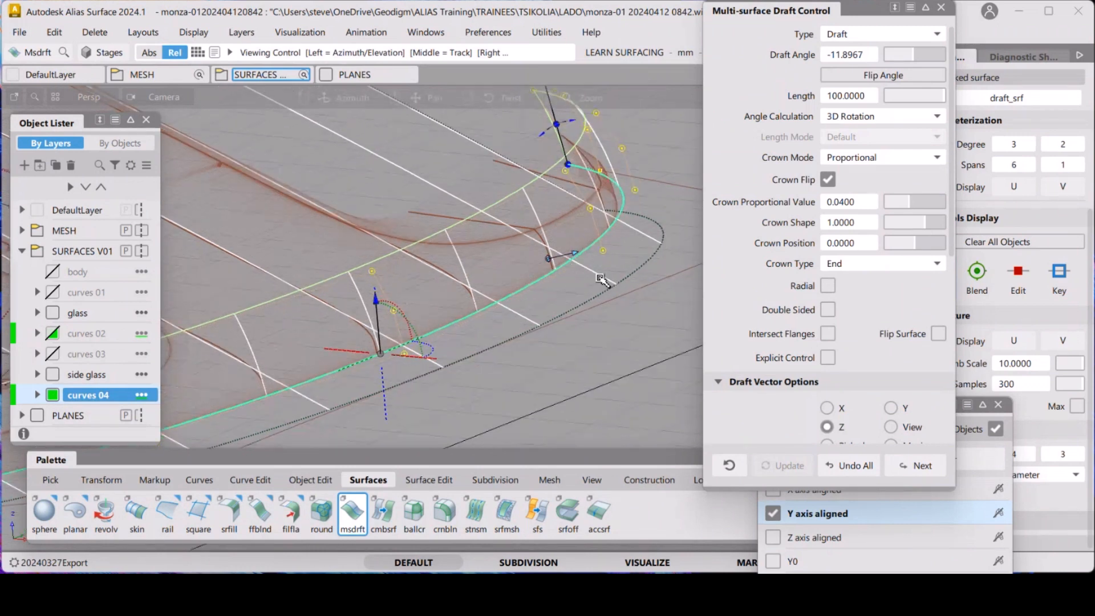
alt+shift+middle_drag(603, 276, 503, 330)
alt+shift+drag(546, 276, 574, 269)
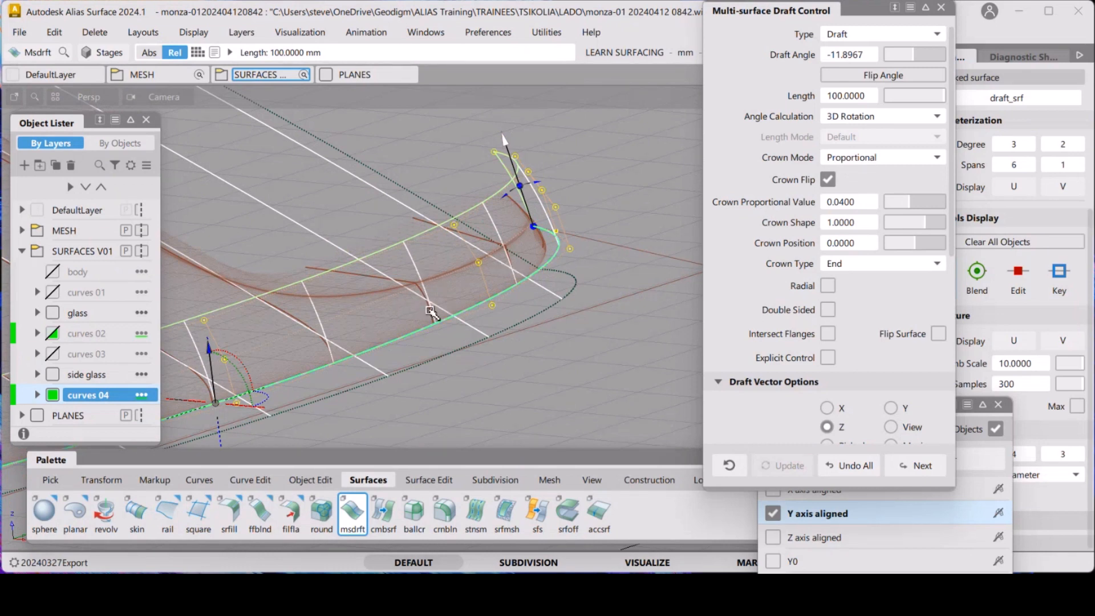
alt+shift+drag(433, 311, 473, 272)
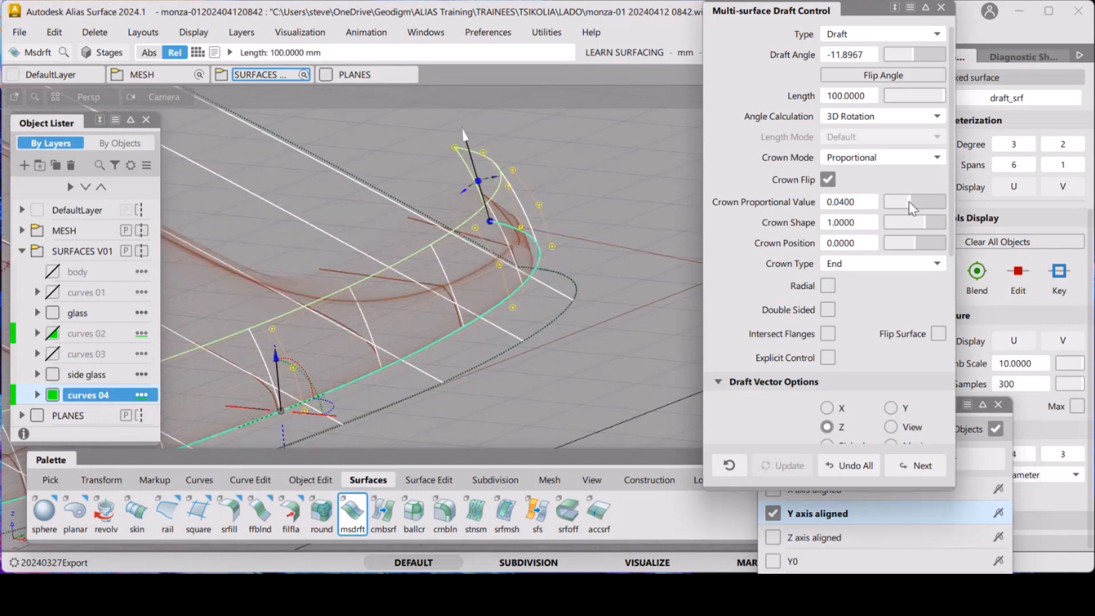
drag(908, 202, 913, 204)
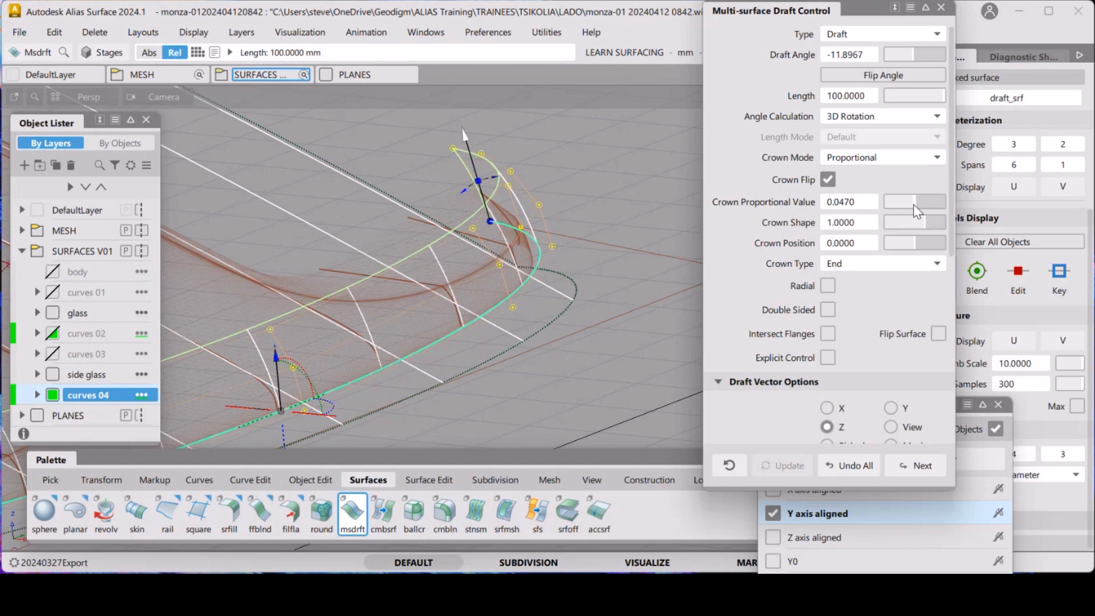
Try the Central crown type with a crown proportional value of 0.056
alt+shift+right_drag(547, 317, 578, 280)
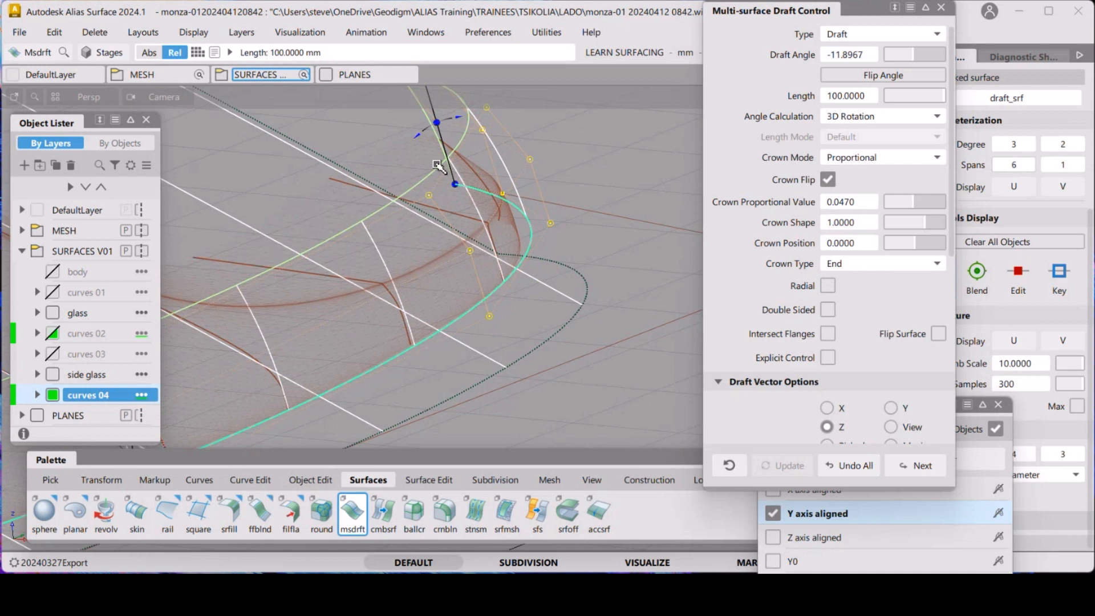
click(906, 261)
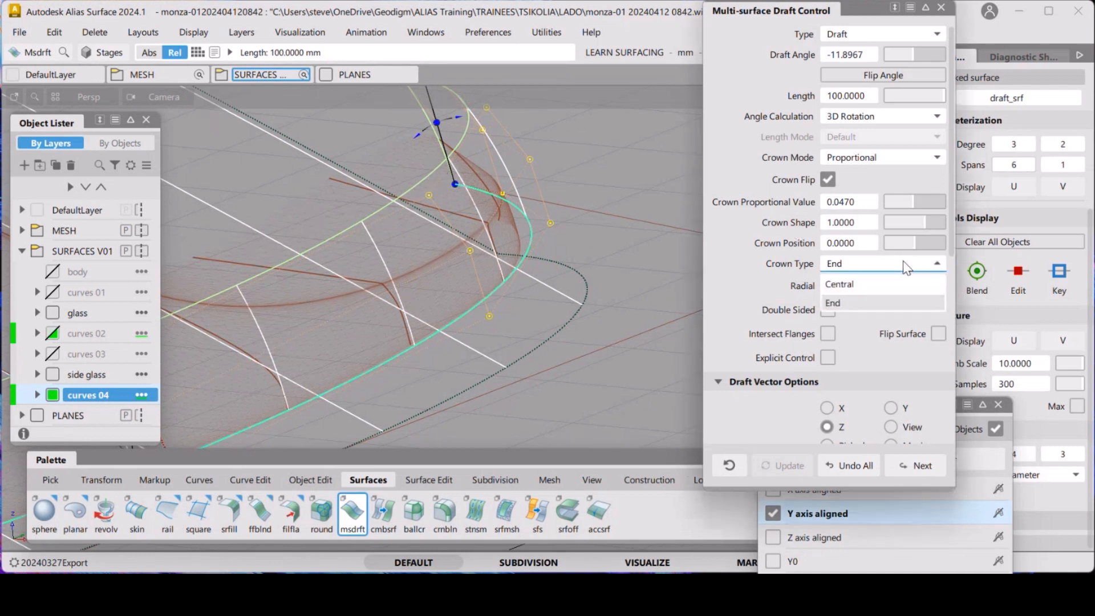
click(895, 293)
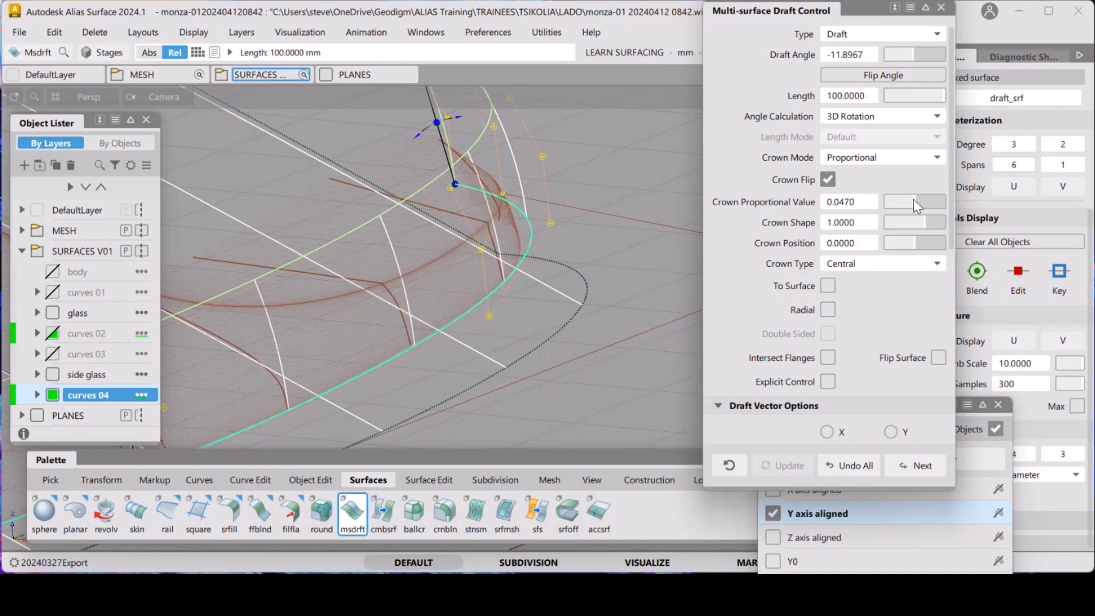
mouse_move(916, 205)
mouse_down()
mouse_move(932, 211)
mouse_move(906, 212)
mouse_move(924, 203)
mouse_move(910, 215)
mouse_move(921, 218)
mouse_up()
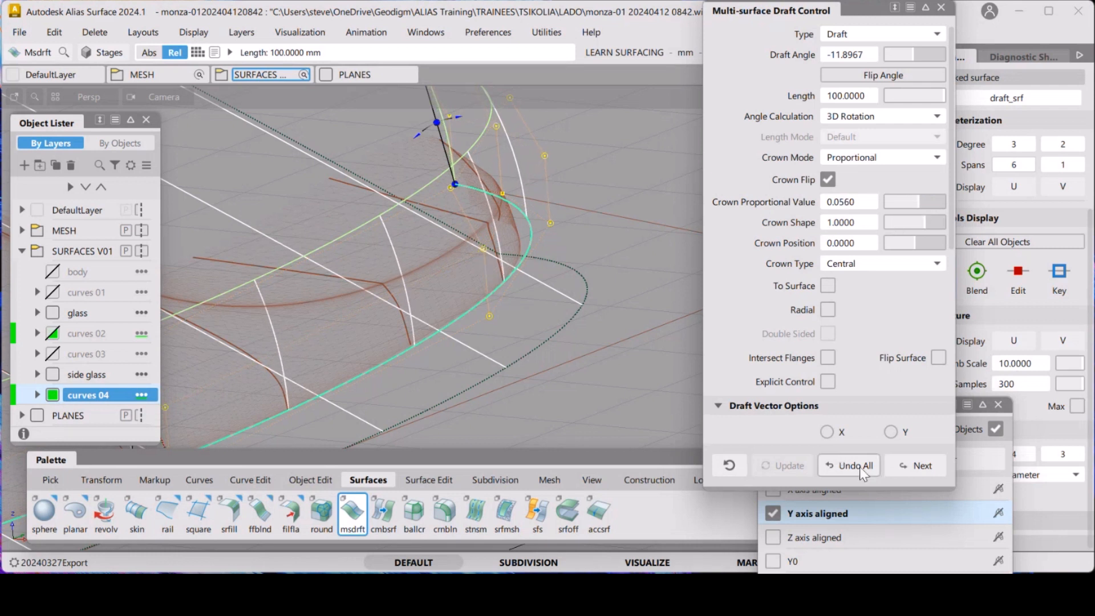
Return the crown type to End and set the crown proportional value to 0.052
click(894, 262)
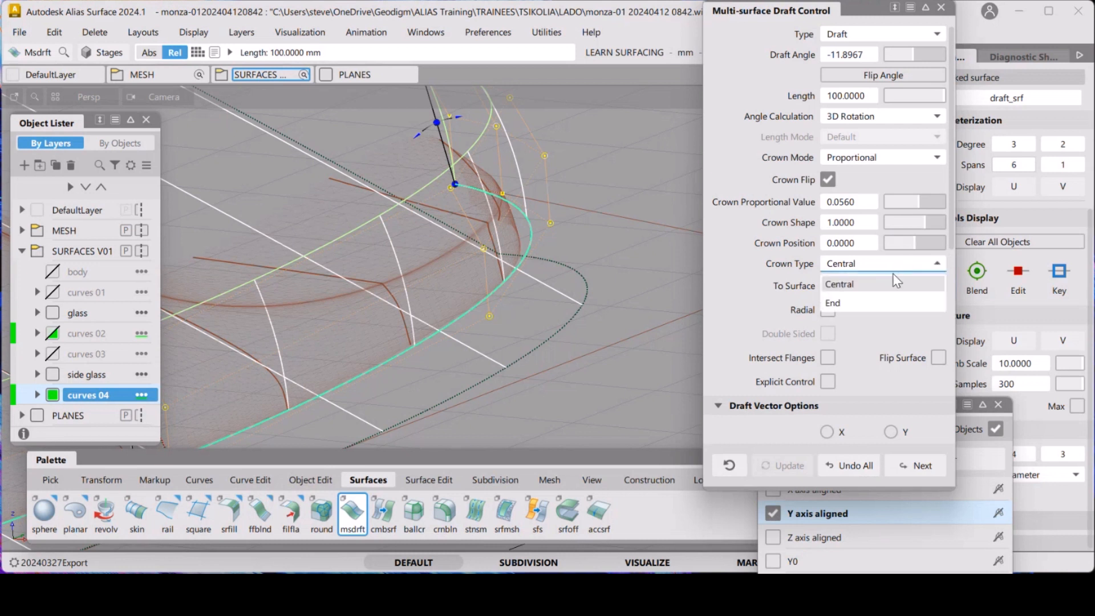
click(885, 301)
drag(926, 208, 916, 203)
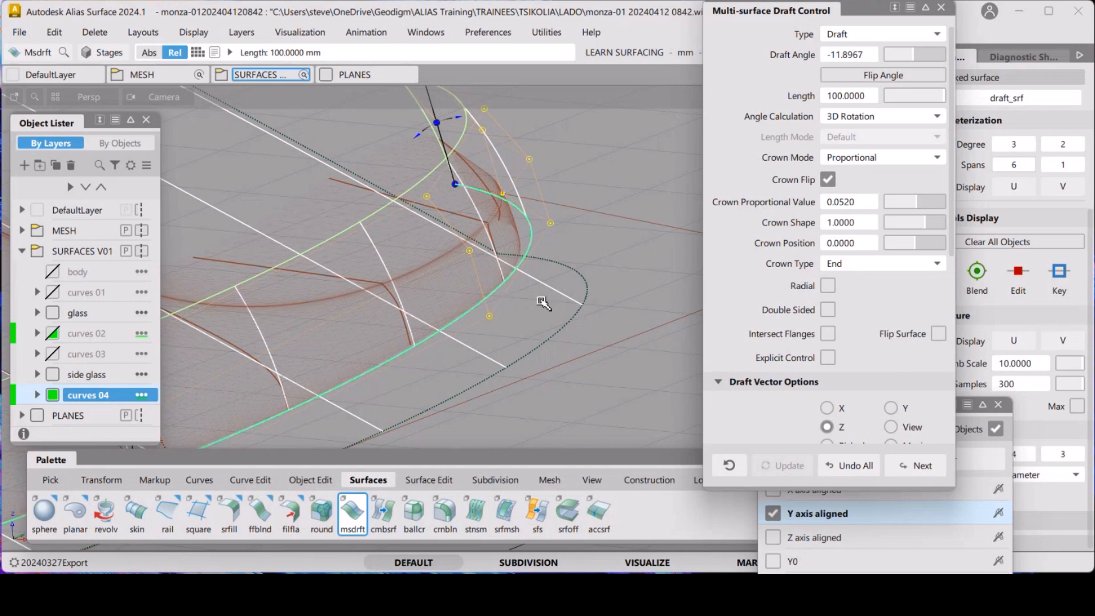
Finish the draft surface, select it, hide its control vertices and hull, then deselect it
mouse_move(557, 364)
ctrl+shift+mouse_down()
mouse_move(565, 265)
mouse_move(581, 261)
mouse_move(436, 333)
mouse_move(477, 293)
mouse_move(450, 319)
ctrl+shift+mouse_up()
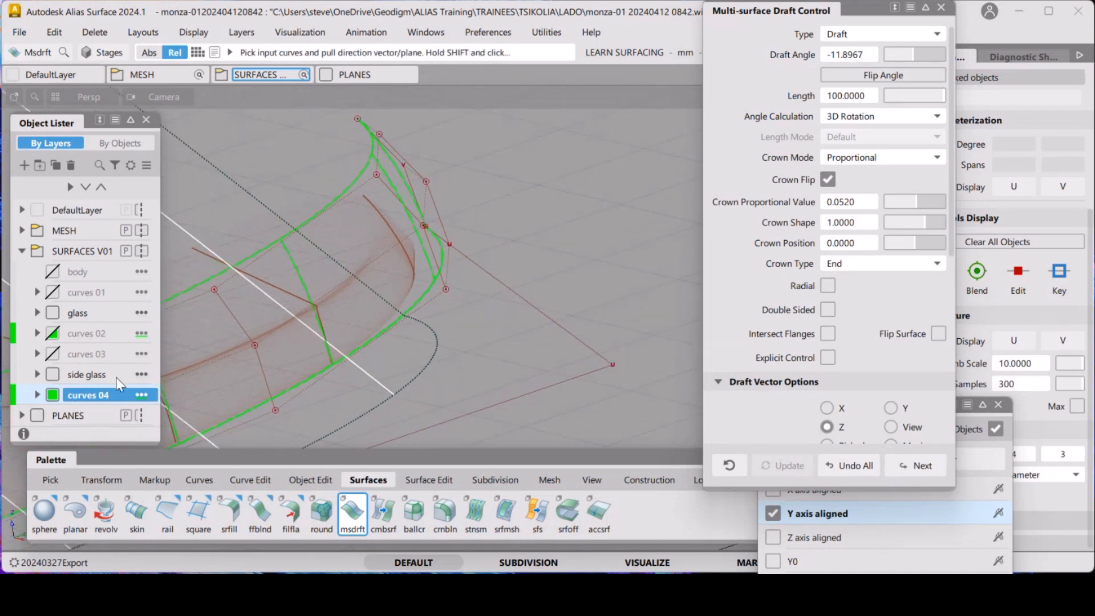
alt+shift+drag(425, 273, 507, 288)
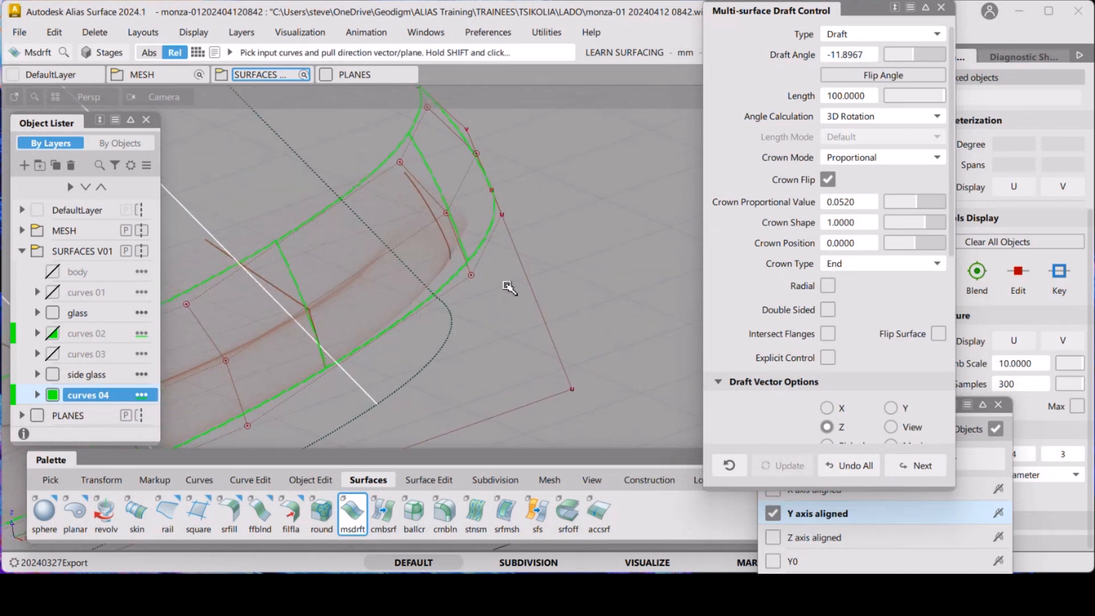
ctrl+shift+click(524, 337)
ctrl+shift+drag(385, 312, 404, 245)
click(451, 221)
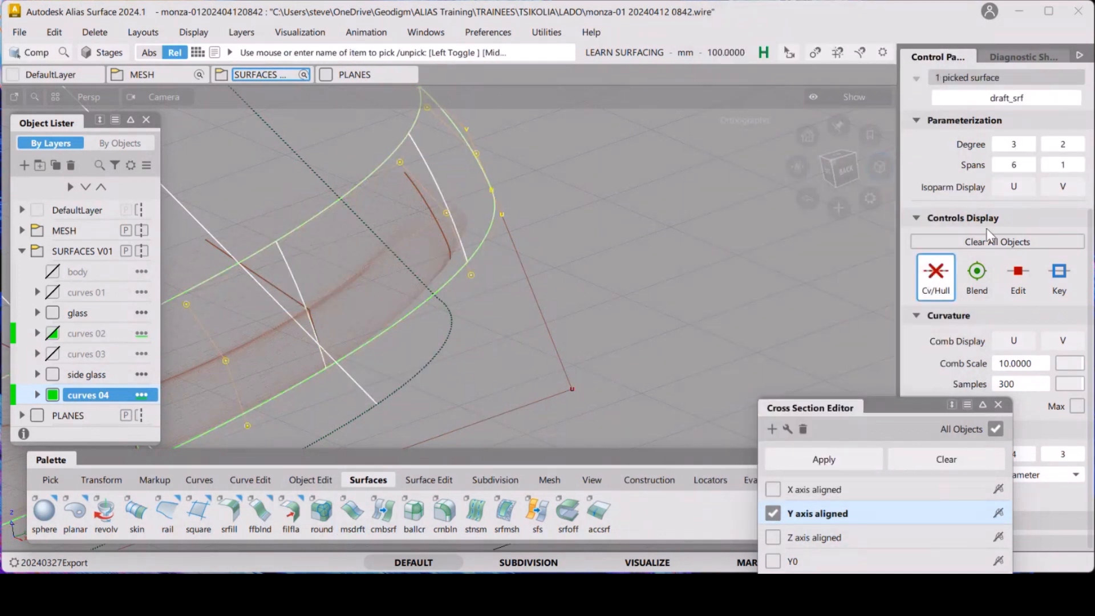
click(938, 276)
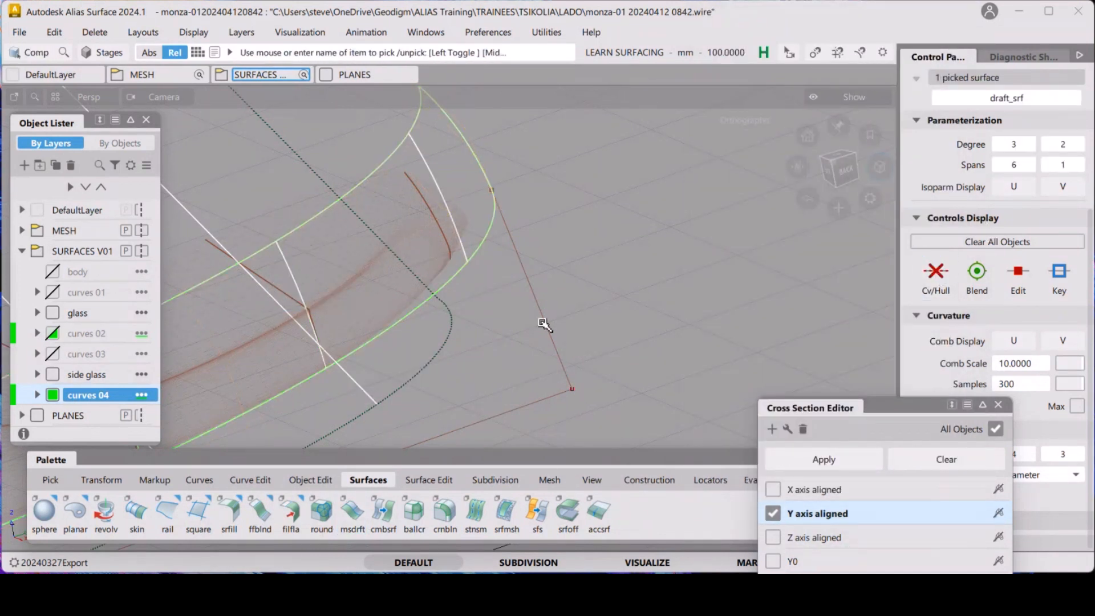
click(539, 337)
Examine the new draft surface against the scan mesh from several angles and from the side
mouse_move(501, 227)
alt+shift+mouse_down()
mouse_move(512, 234)
mouse_move(513, 213)
alt+shift+mouse_up()
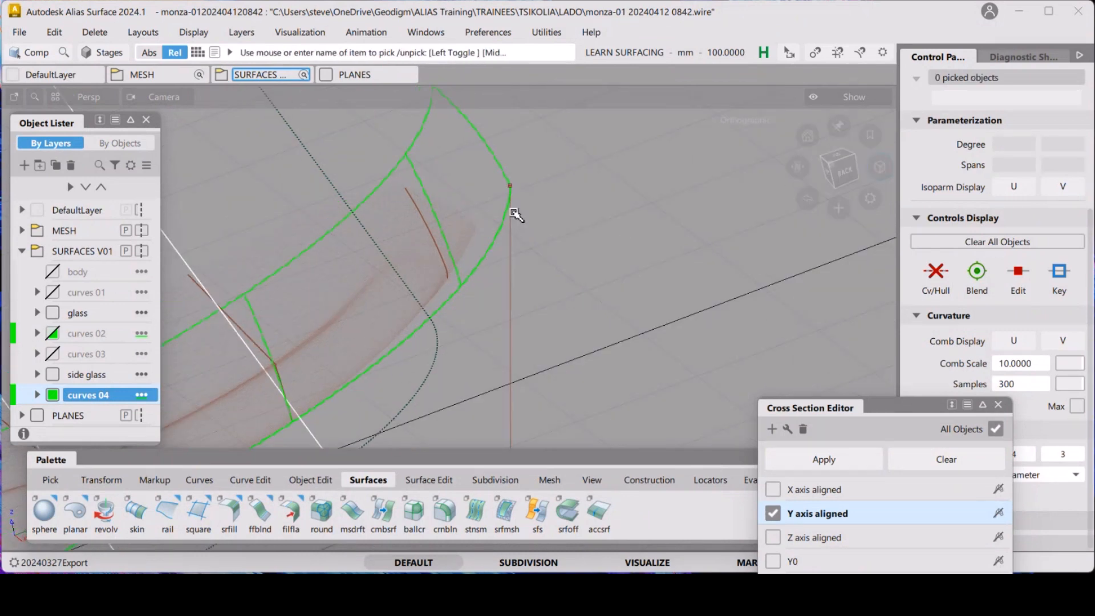
alt+shift+right_drag(507, 208, 479, 266)
alt+shift+drag(479, 266, 498, 242)
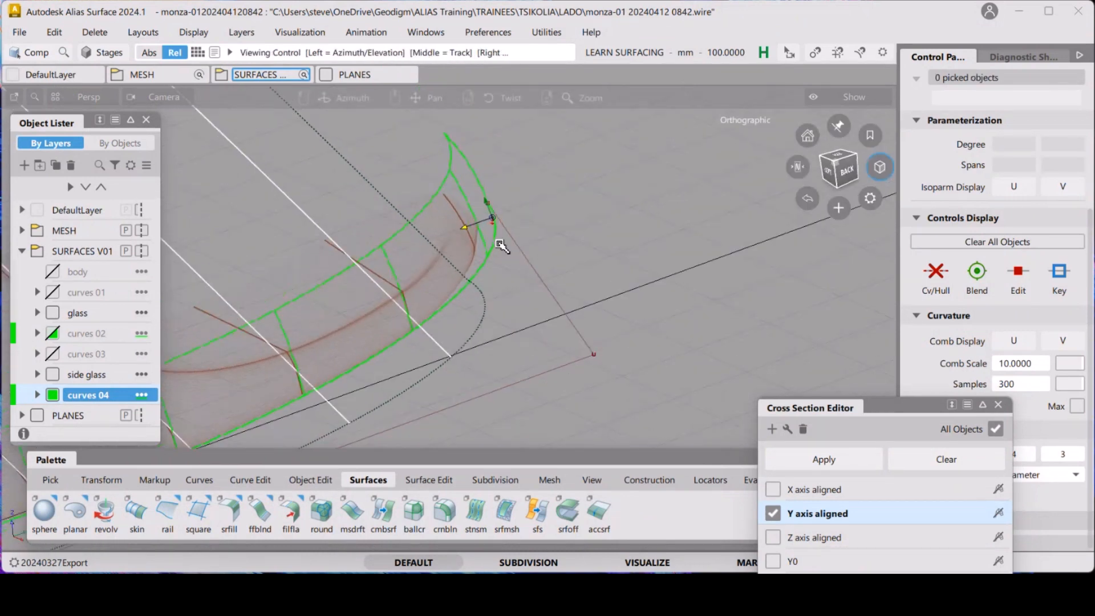
alt+shift+right_drag(437, 241, 453, 308)
alt+shift+middle_drag(453, 308, 530, 272)
alt+shift+drag(531, 271, 548, 256)
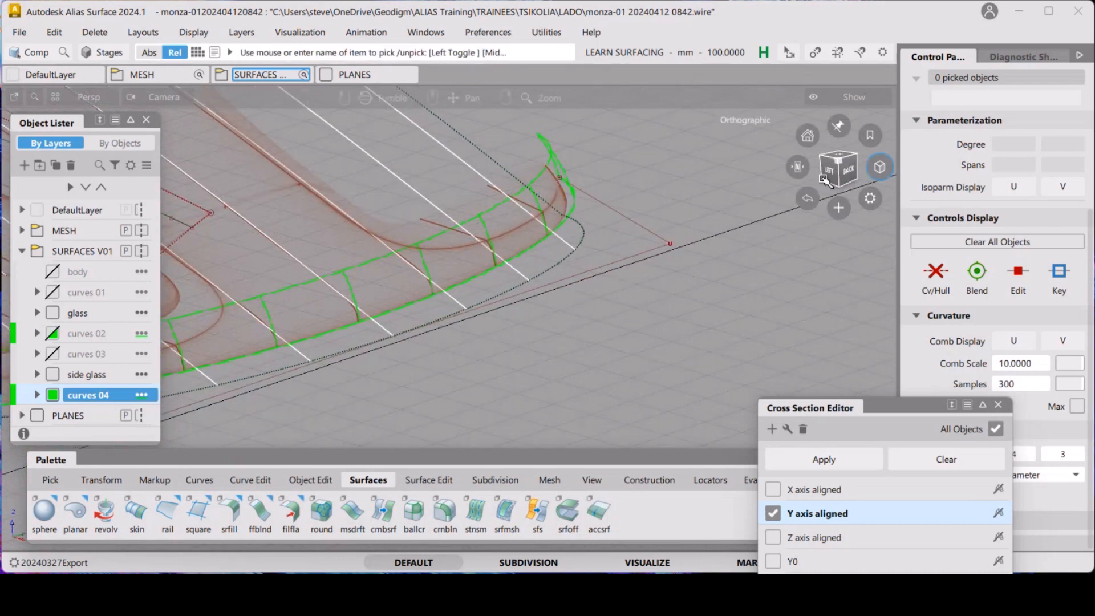
drag(831, 172, 796, 184)
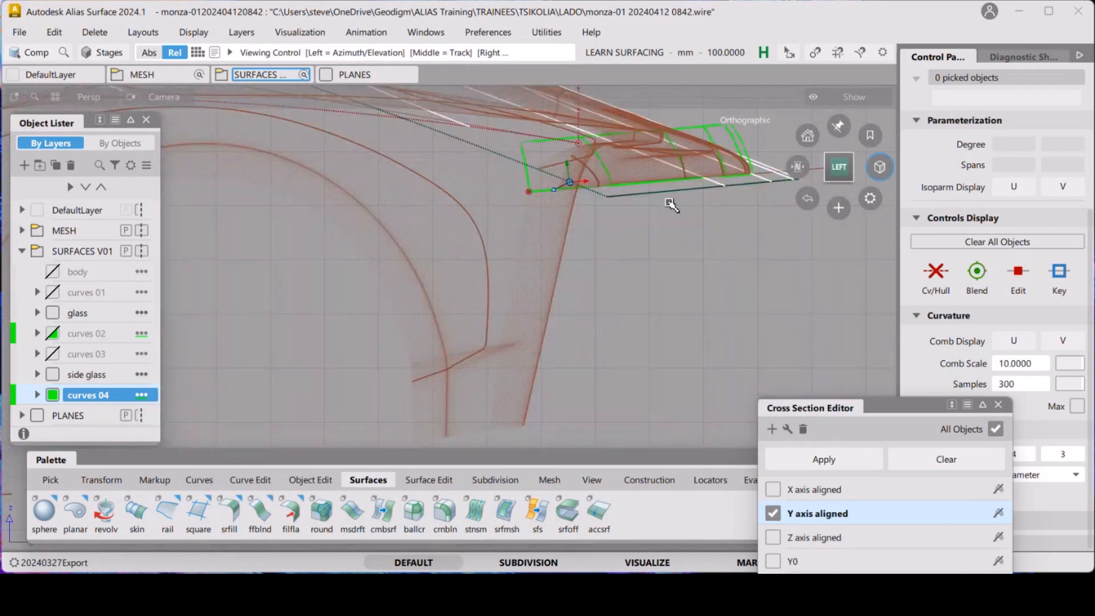
alt+shift+right_drag(672, 204, 681, 302)
alt+shift+middle_drag(445, 229, 686, 298)
alt+shift+right_drag(686, 298, 415, 325)
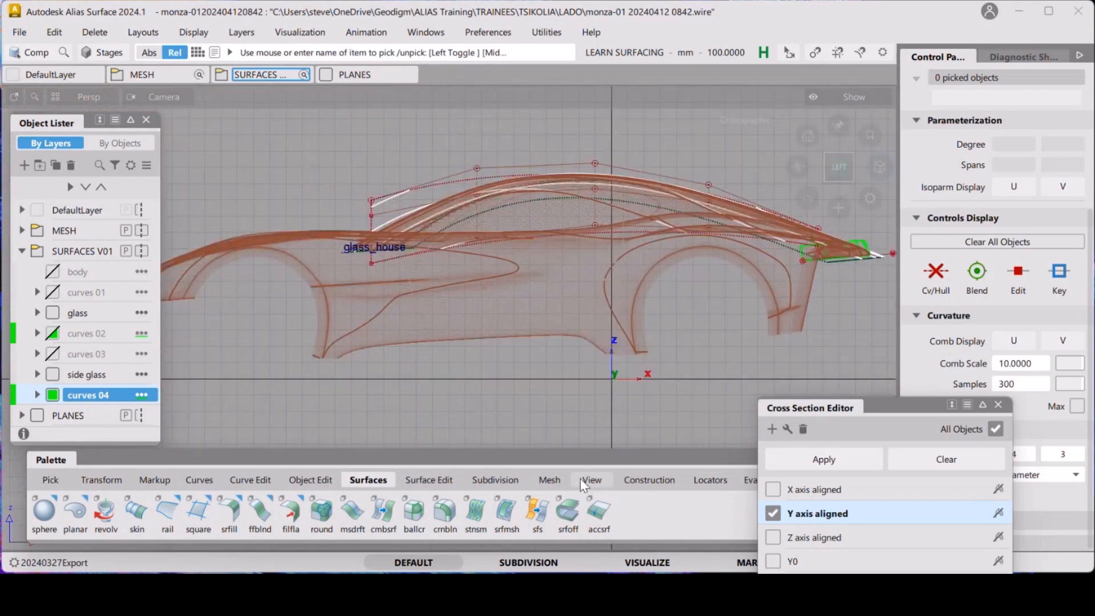
Set the glass_house plane as the construction plane
click(659, 484)
click(152, 516)
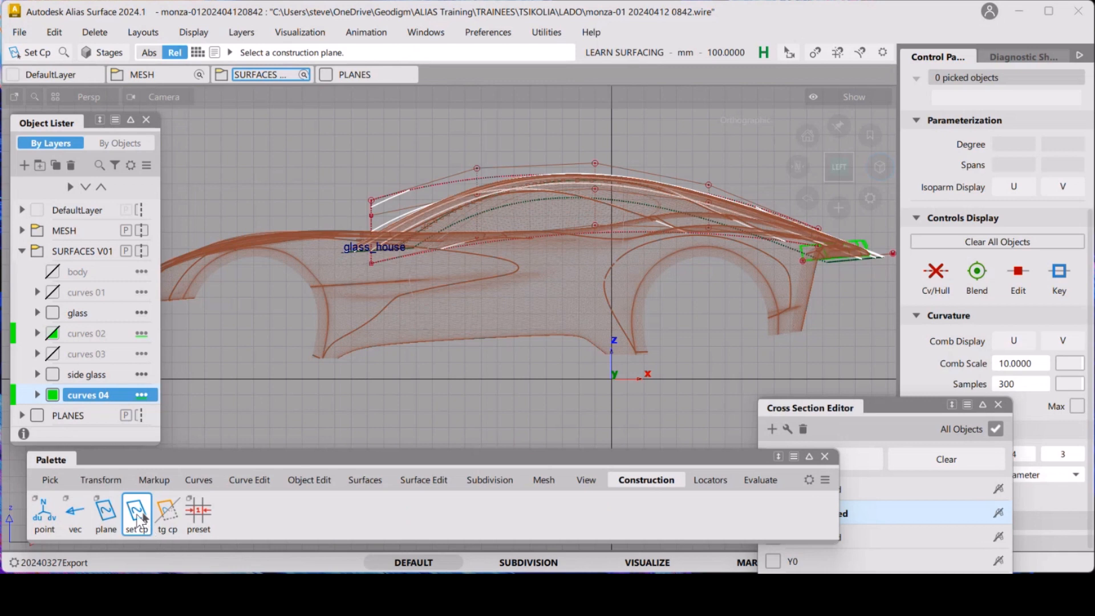
click(348, 253)
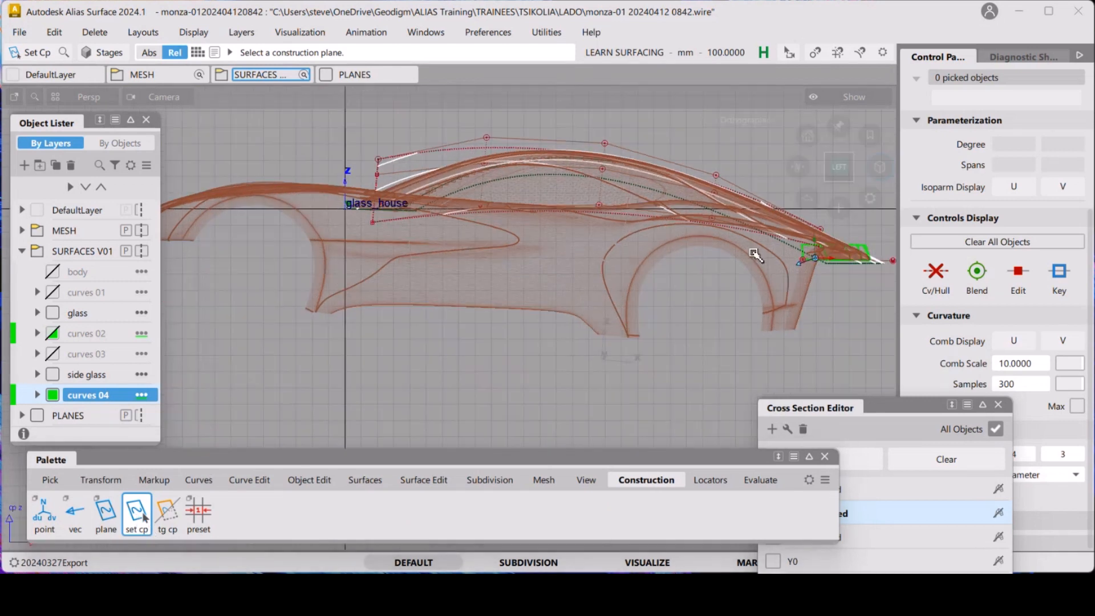
alt+shift+middle_drag(873, 273, 482, 260)
mouse_move(492, 284)
alt+shift+right_down()
mouse_move(477, 159)
mouse_move(533, 244)
mouse_move(447, 284)
alt+shift+right_up()
alt+shift+middle_drag(447, 284, 381, 295)
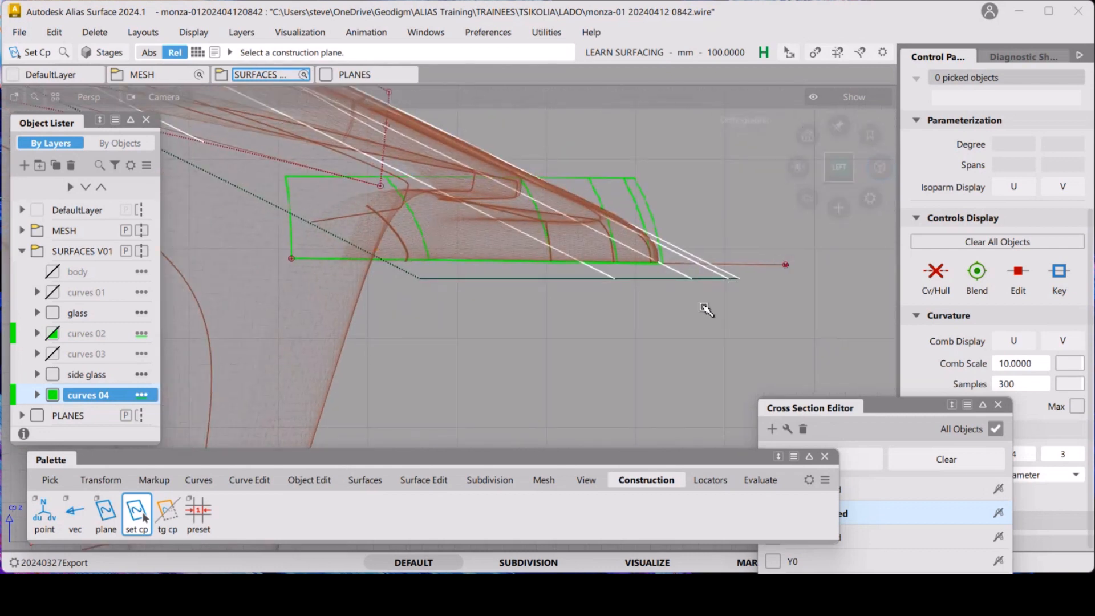
Turn on Y axis aligned cross sections in the Cross Section Editor
alt+shift+right_drag(707, 311, 647, 278)
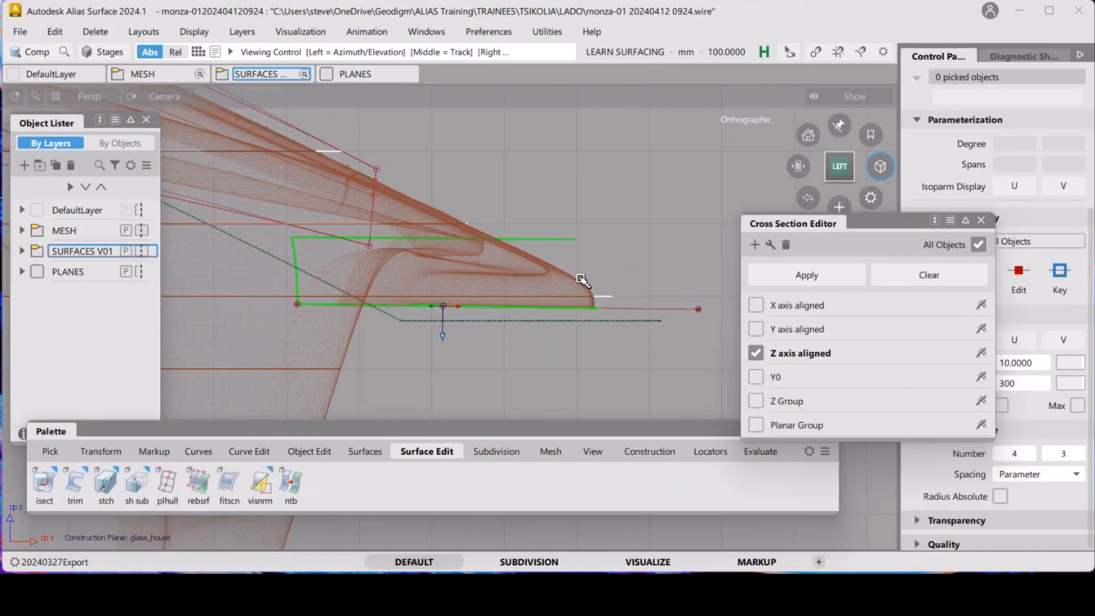
scroll(523, 322, up, 5)
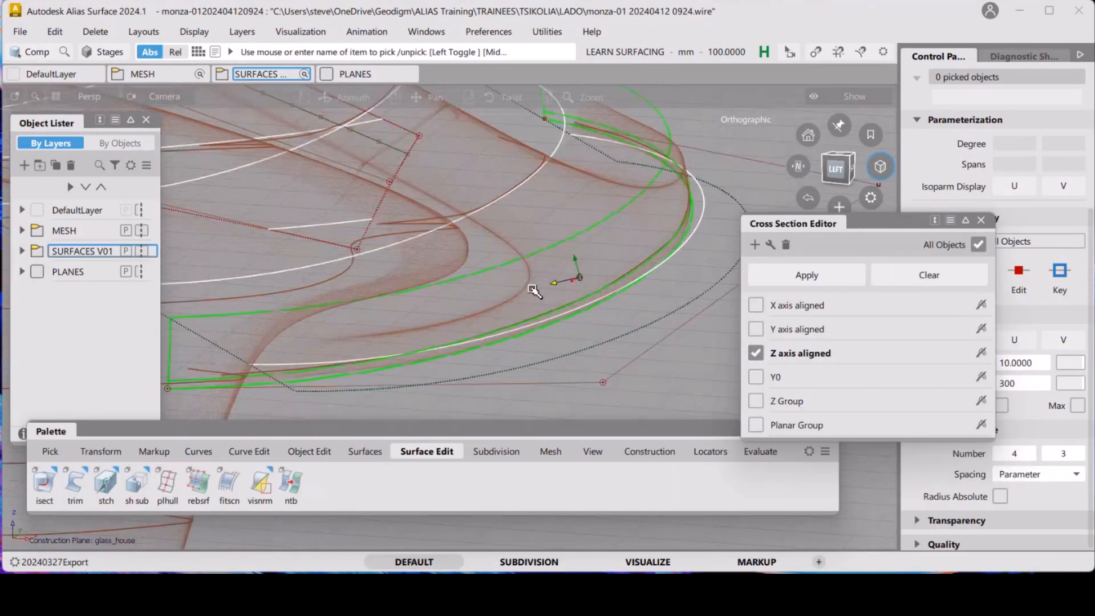
alt+shift+drag(542, 313, 608, 266)
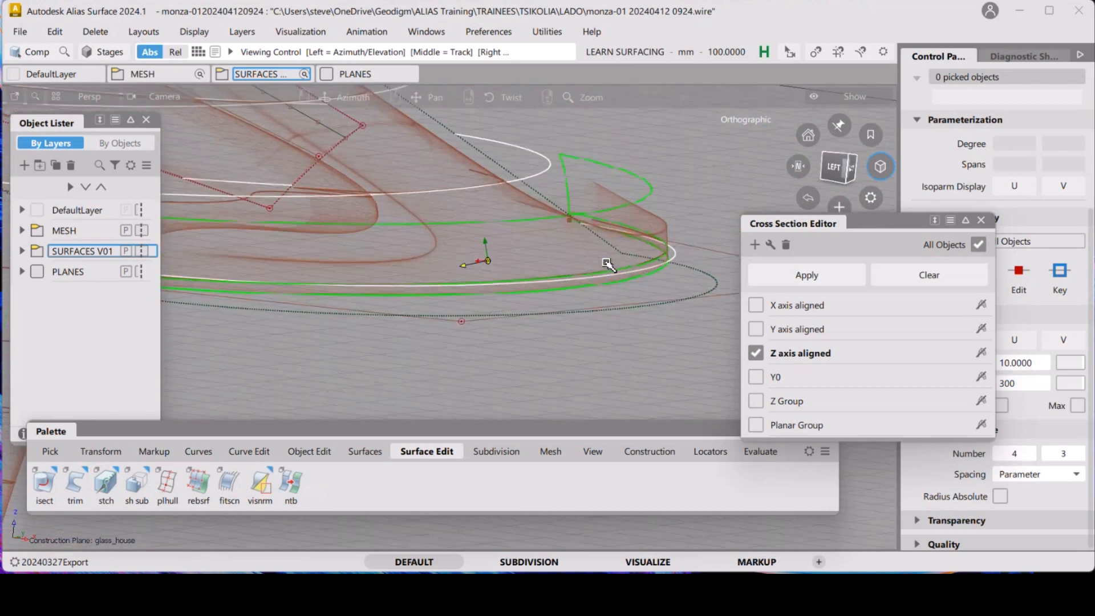
click(756, 330)
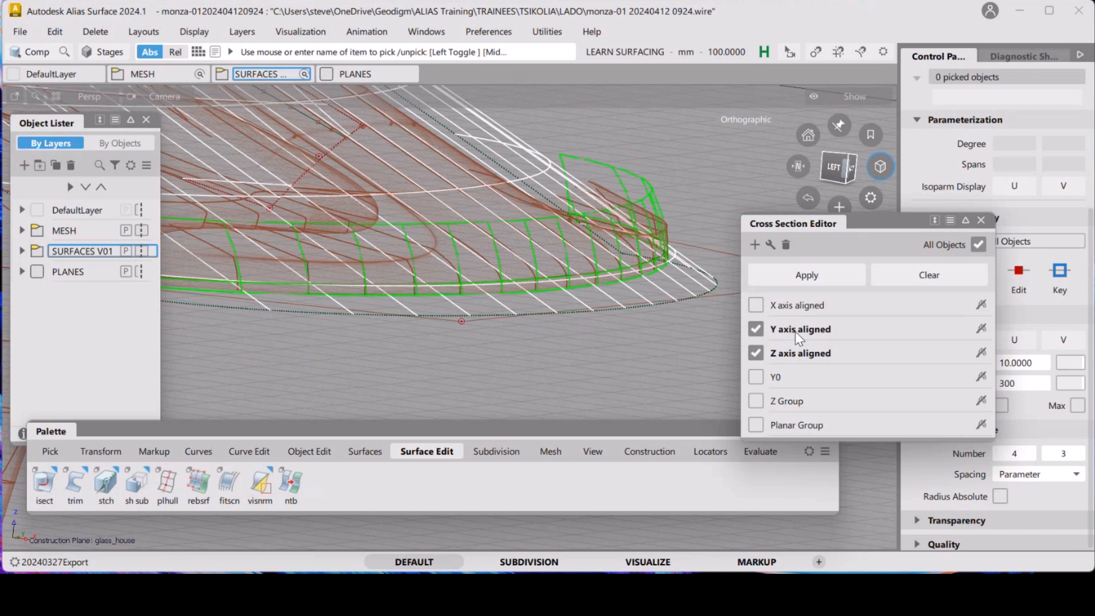
Set the Y axis aligned cross section step to 200 mm, close its control, and keep Z axis aligned sections on
double_click(796, 330)
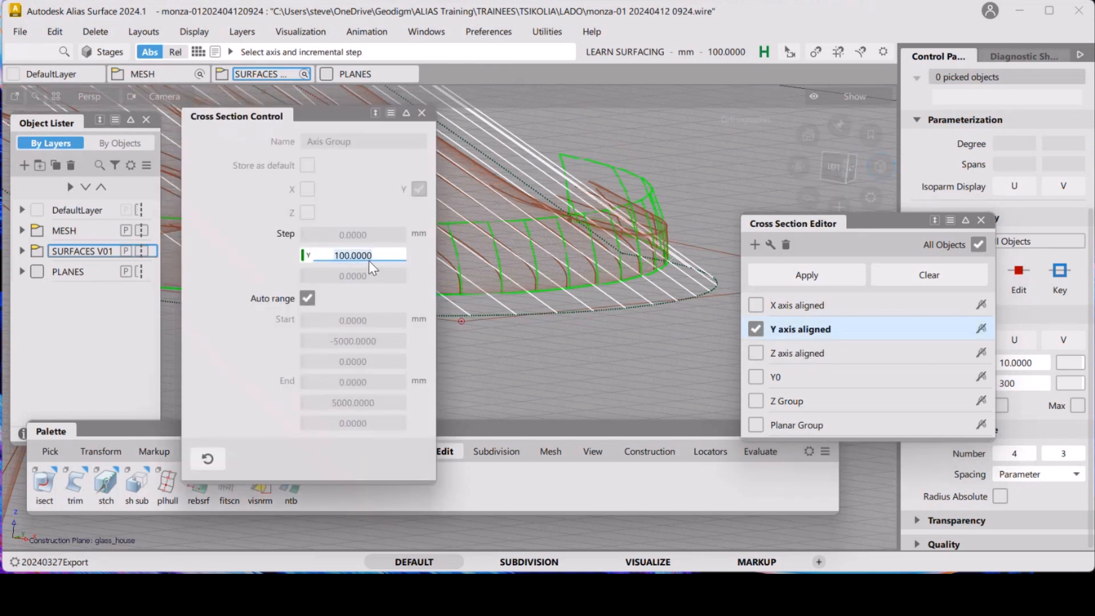
text(200)
key(Return)
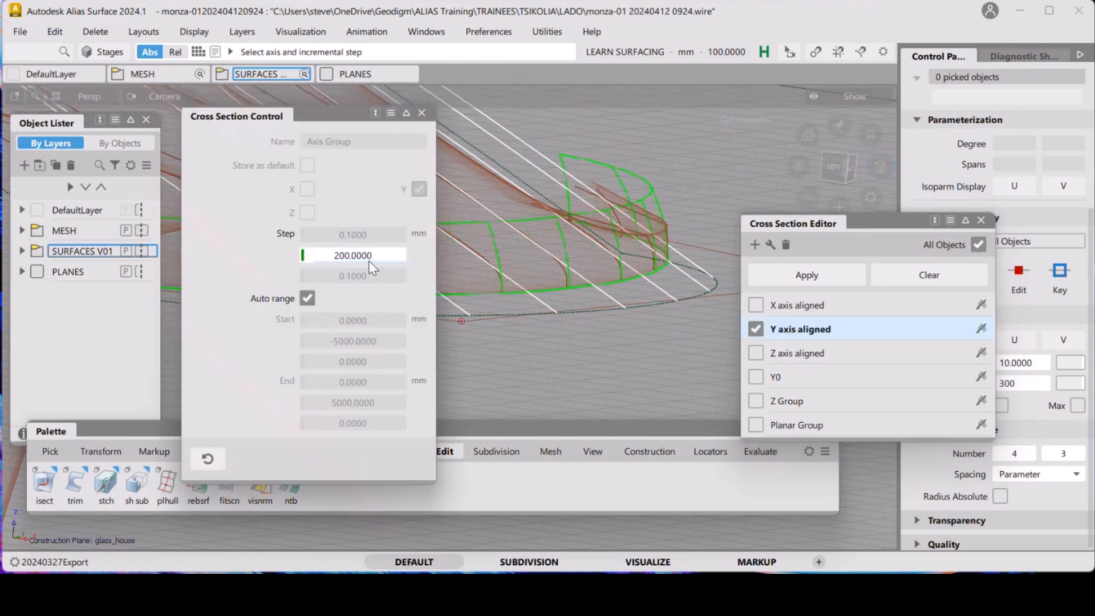
click(422, 113)
click(757, 353)
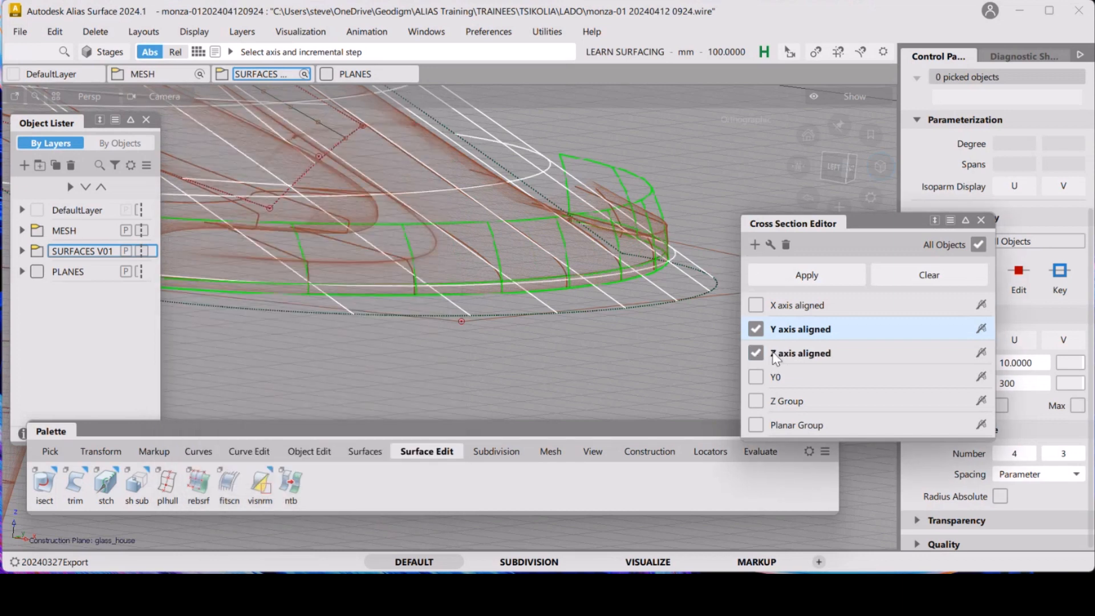
Examine the cross sections along the draft surface's lower edge against the scan mesh
alt+shift+drag(509, 280, 591, 312)
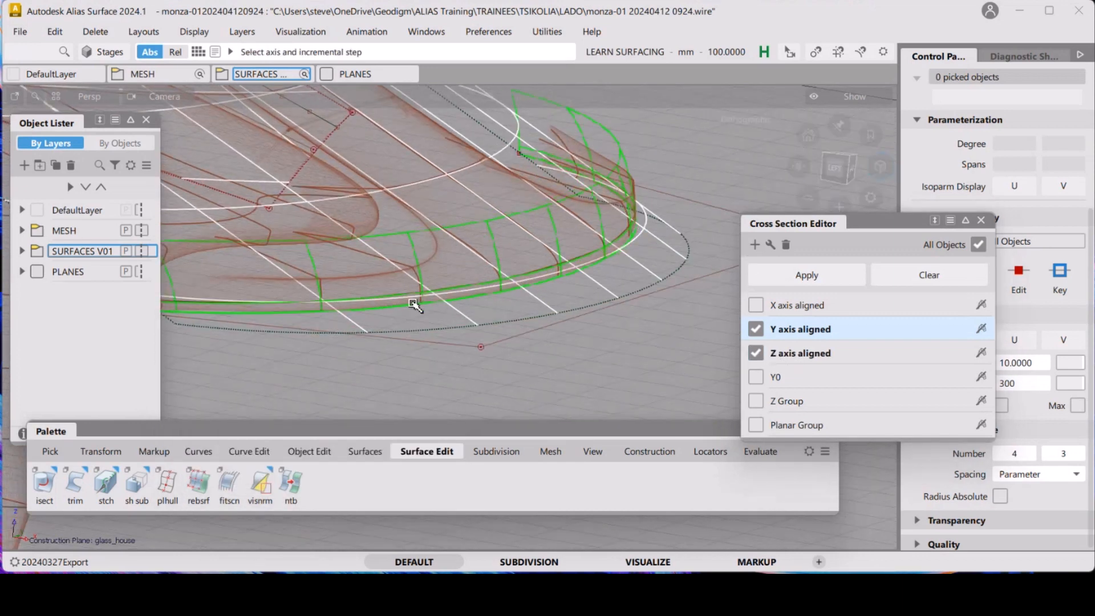
key(shift+alt)
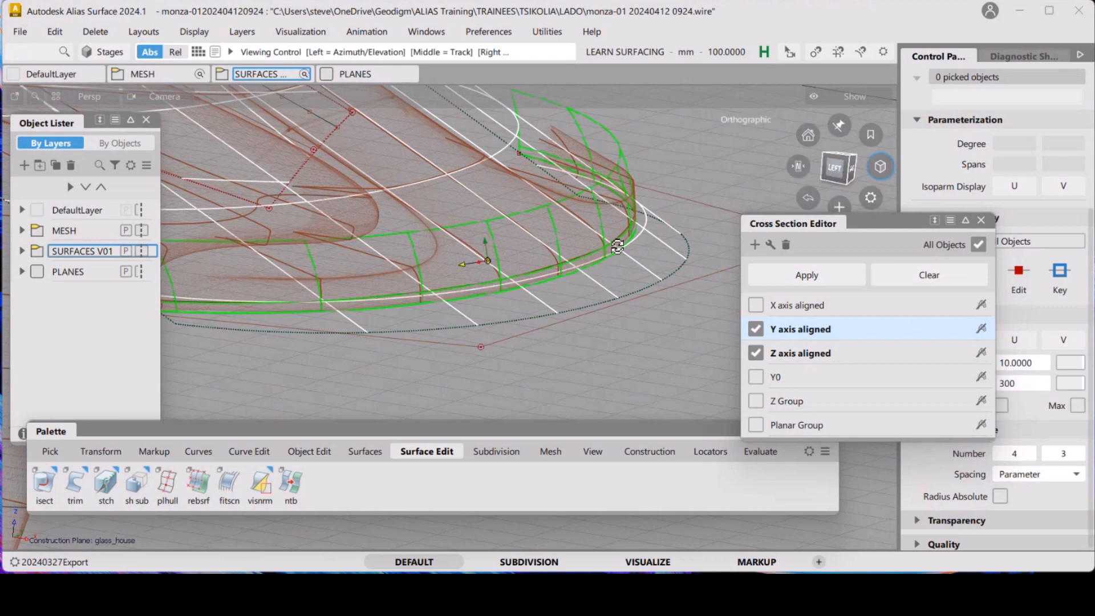
alt+shift+drag(618, 247, 438, 251)
alt+shift+drag(540, 258, 593, 273)
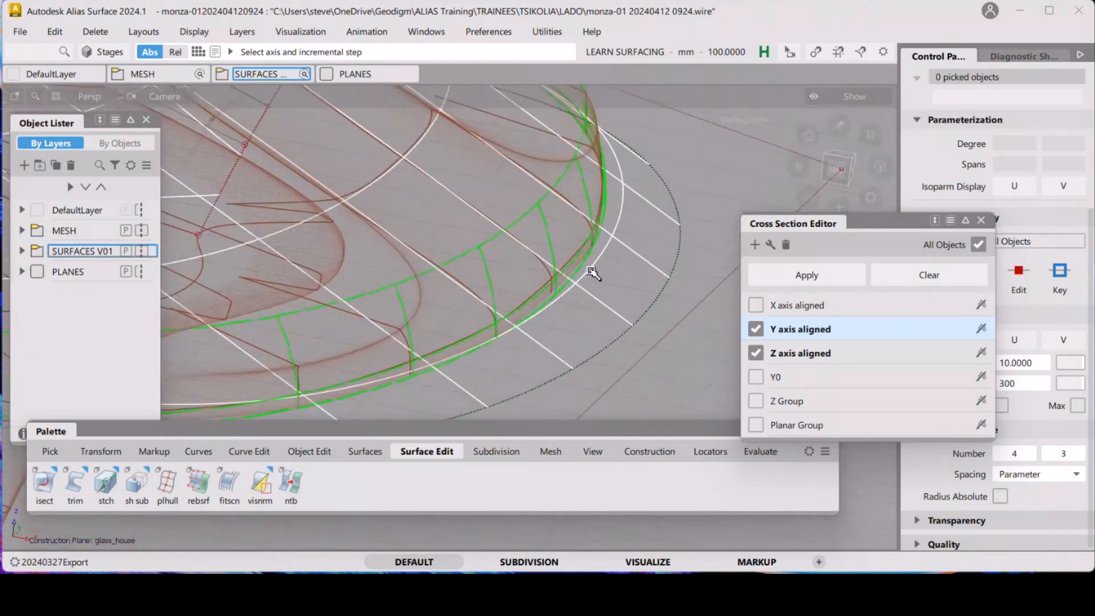
ctrl+shift+click(602, 297)
click(21, 252)
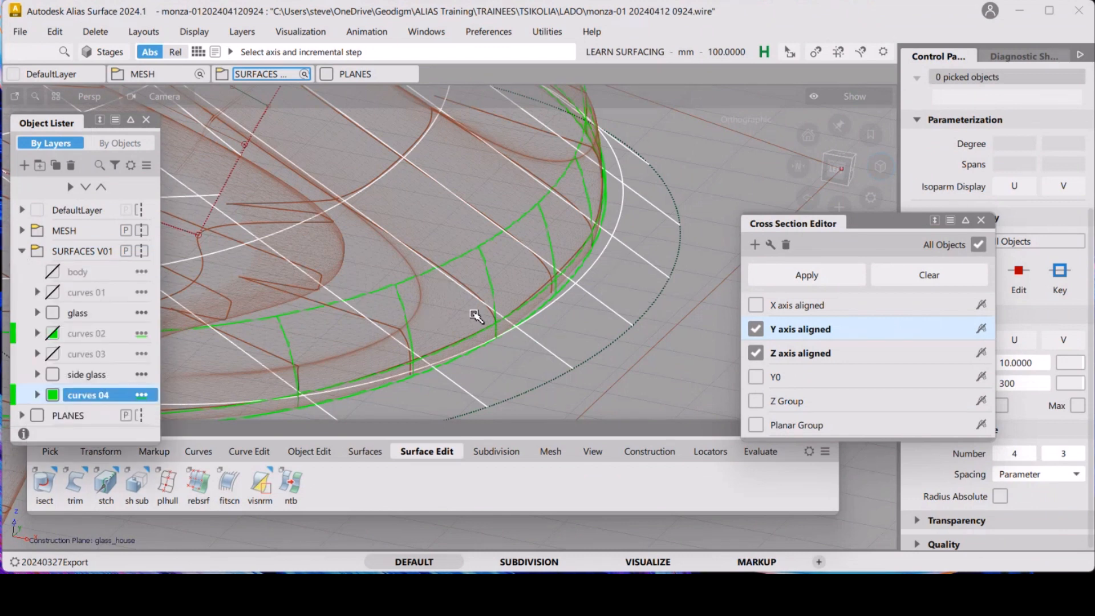
ctrl+shift+drag(523, 314, 571, 342)
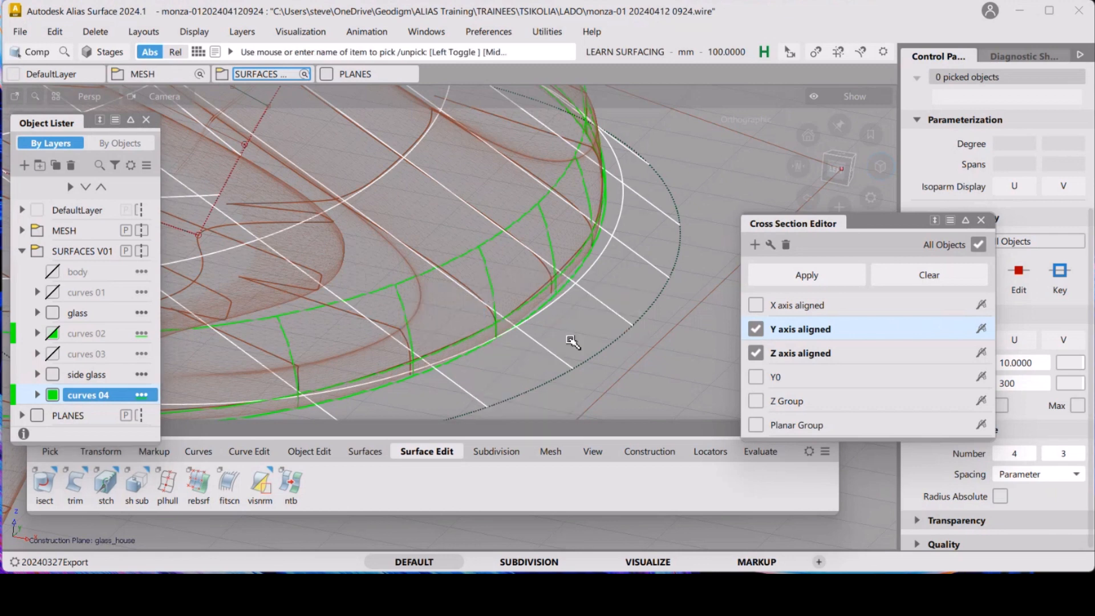
click(601, 354)
key(ctrl+h)
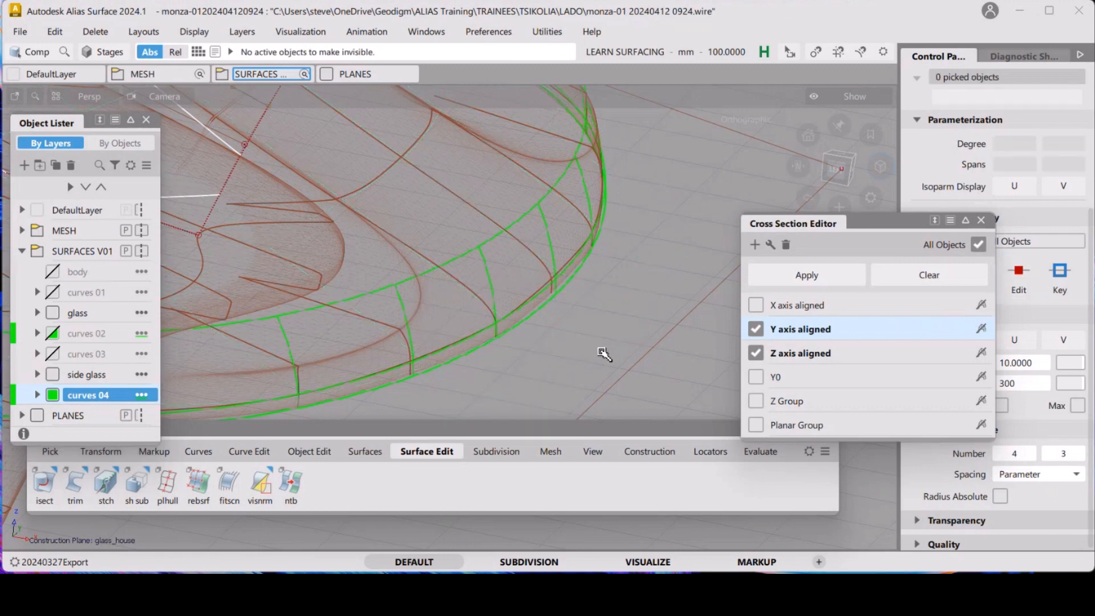
scroll(573, 273, up, 5)
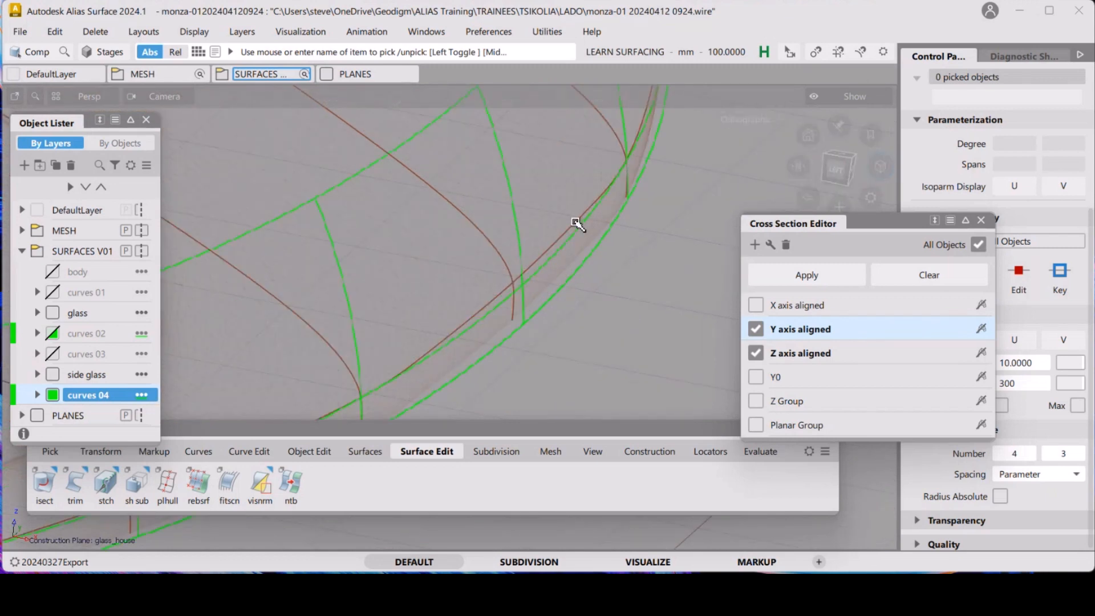
Inspect the draft surface's front corner and edges against the scan mesh from several angles
alt+shift+drag(570, 276, 434, 364)
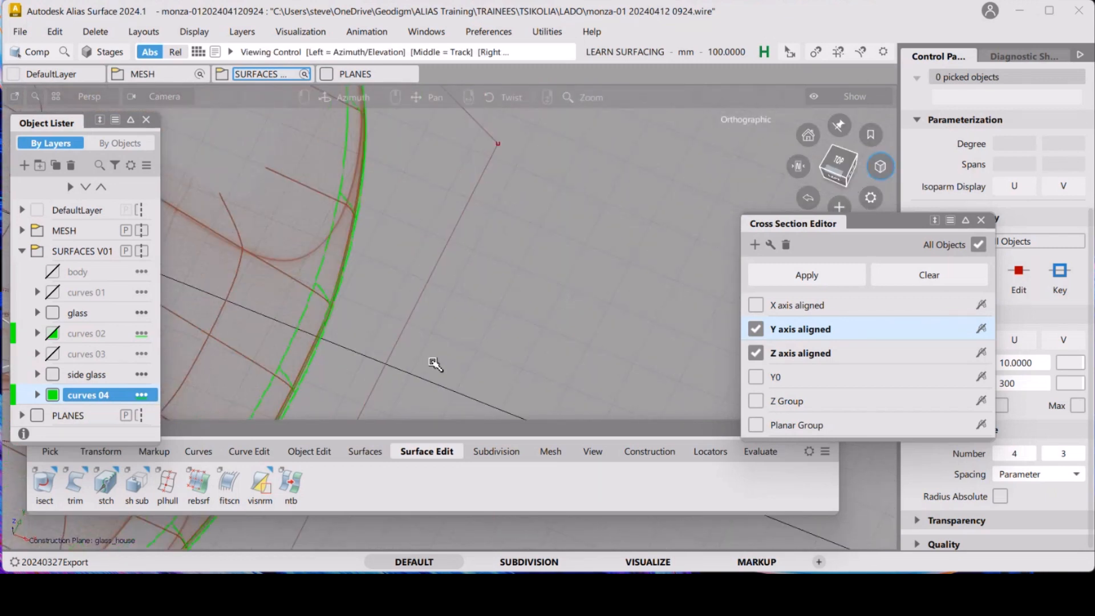
alt+shift+middle_drag(400, 205, 427, 371)
alt+shift+drag(435, 244, 396, 240)
alt+shift+middle_drag(440, 214, 442, 274)
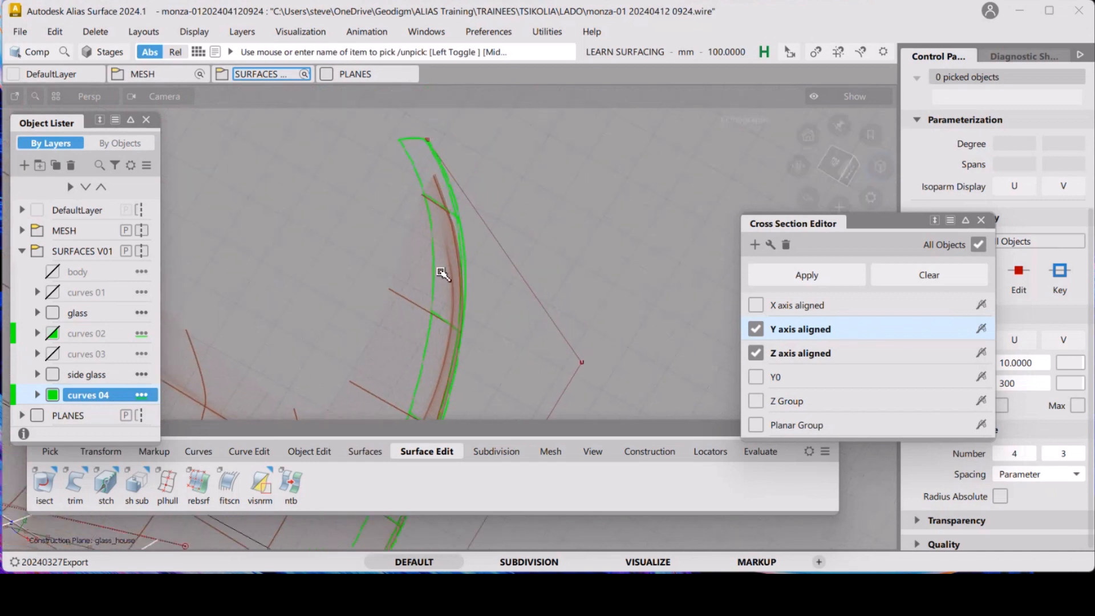
alt+shift+drag(459, 215, 531, 258)
alt+shift+right_drag(491, 259, 469, 335)
alt+shift+middle_drag(365, 377, 570, 176)
alt+shift+drag(490, 323, 481, 357)
alt+shift+right_drag(481, 357, 475, 178)
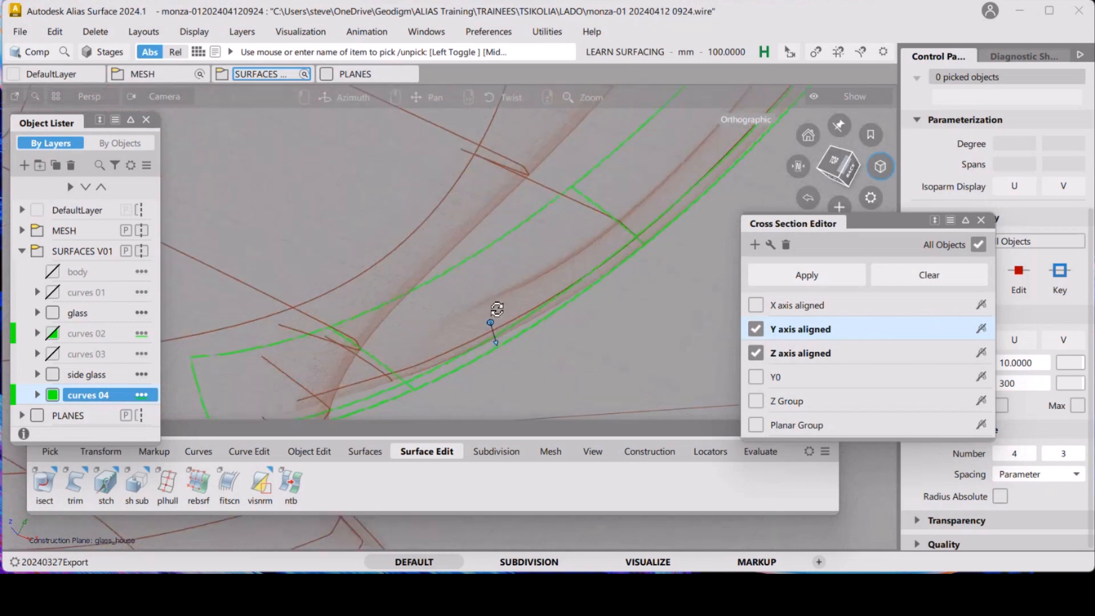
alt+shift+middle_drag(496, 309, 507, 289)
alt+shift+drag(494, 322, 486, 349)
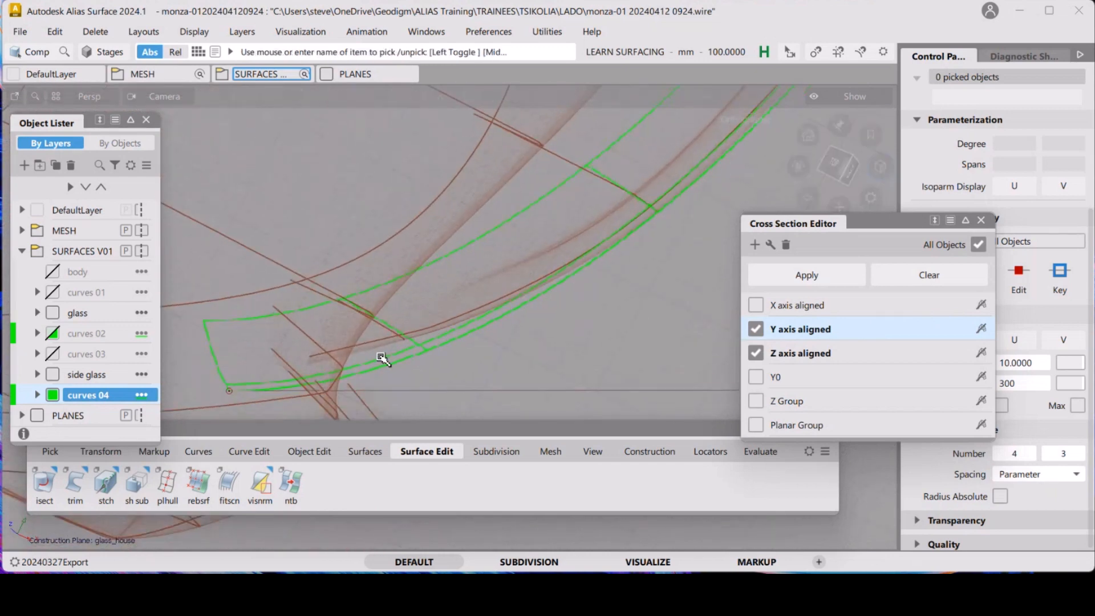
alt+shift+drag(418, 342, 495, 308)
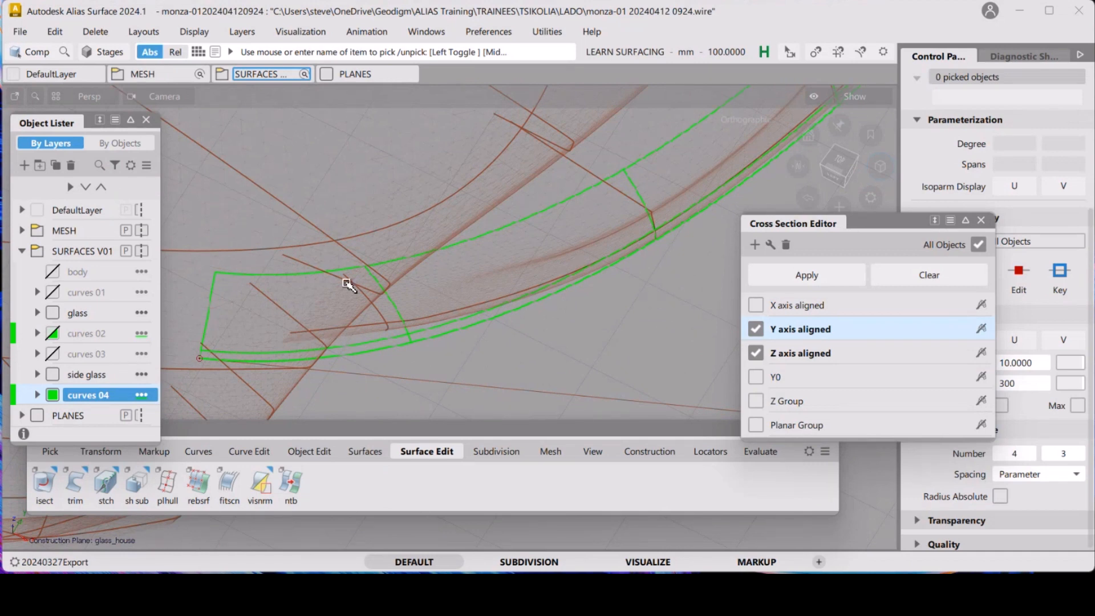
alt+shift+drag(357, 303, 451, 221)
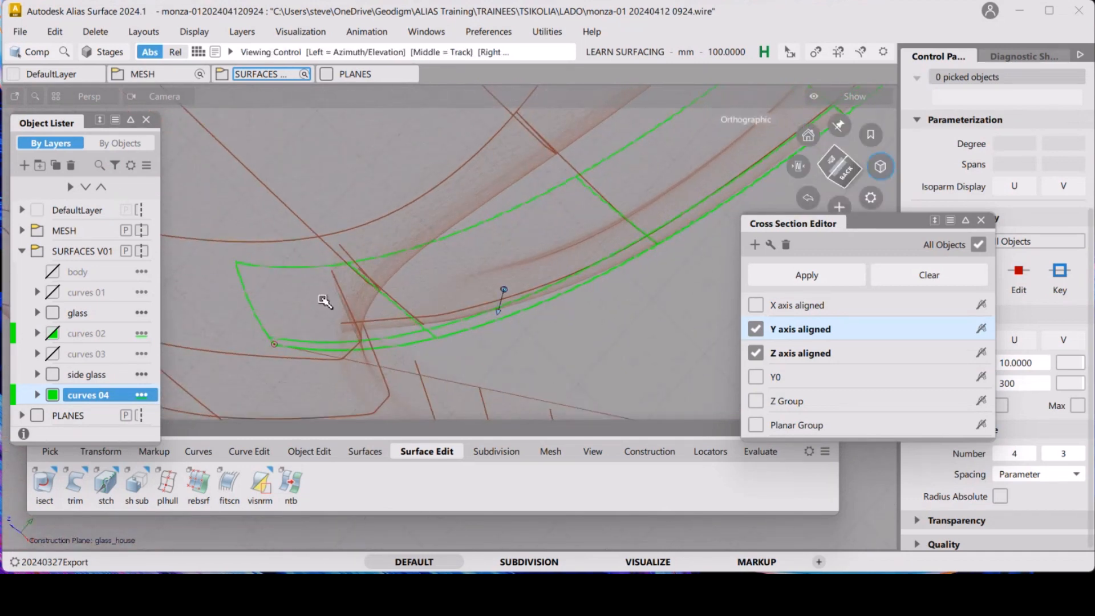
alt+shift+drag(325, 300, 354, 323)
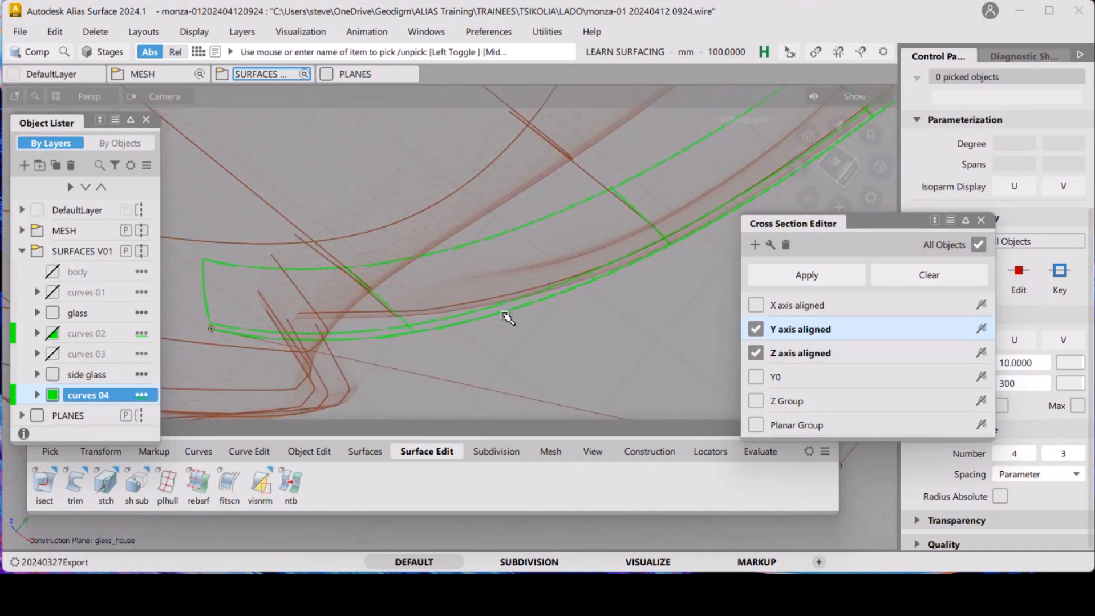
ctrl+shift+drag(414, 346, 453, 356)
Move the end CV of the curves 04 edge curve at the front corner to follow the mesh, then deselect it
key(m)
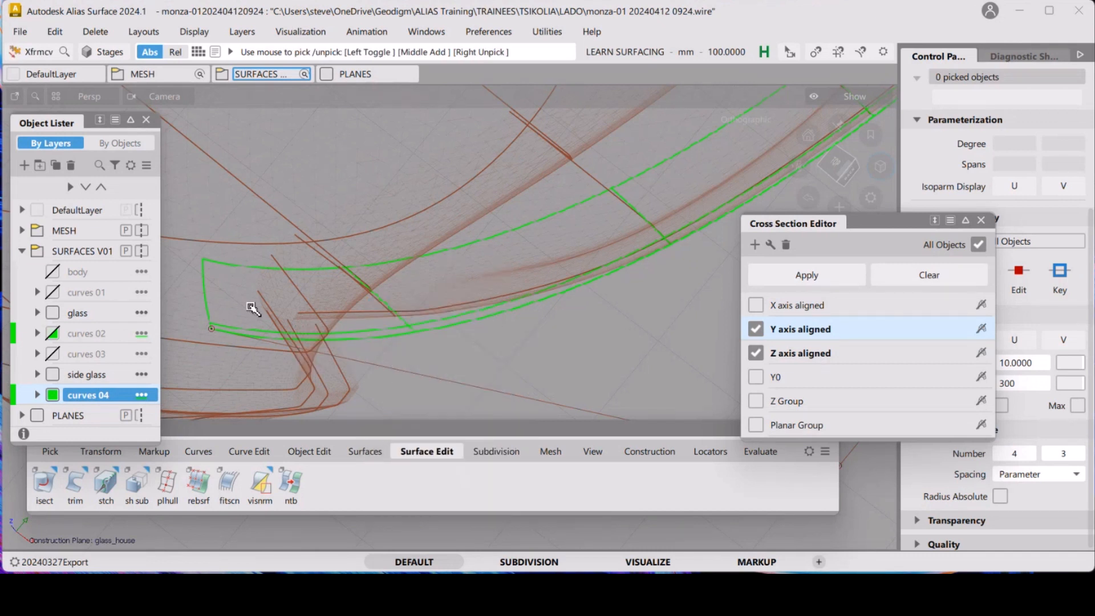
click(212, 329)
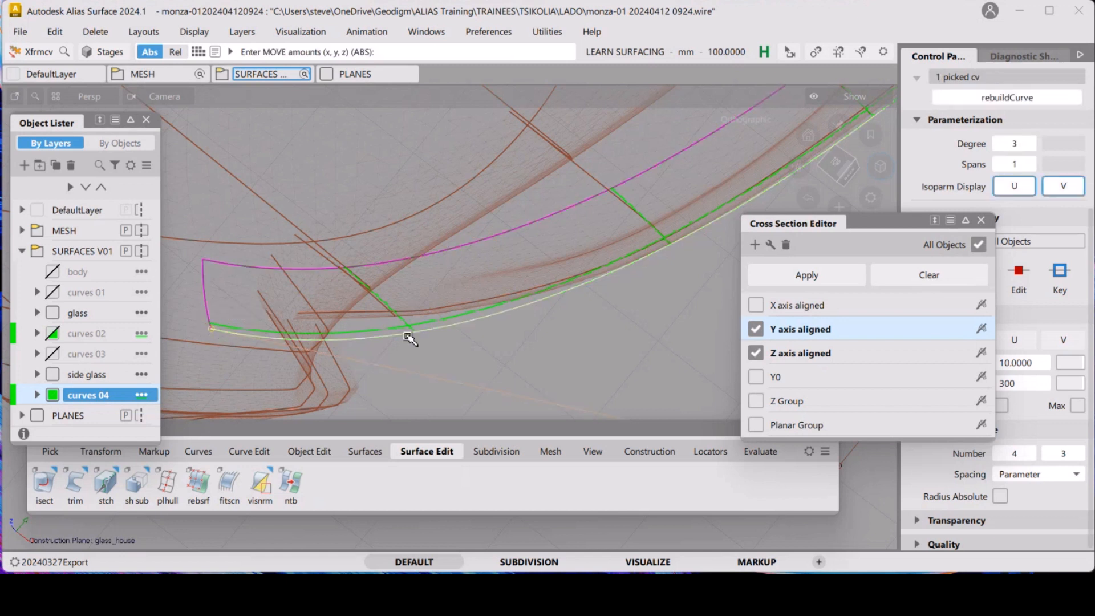
middle_drag(526, 358, 501, 317)
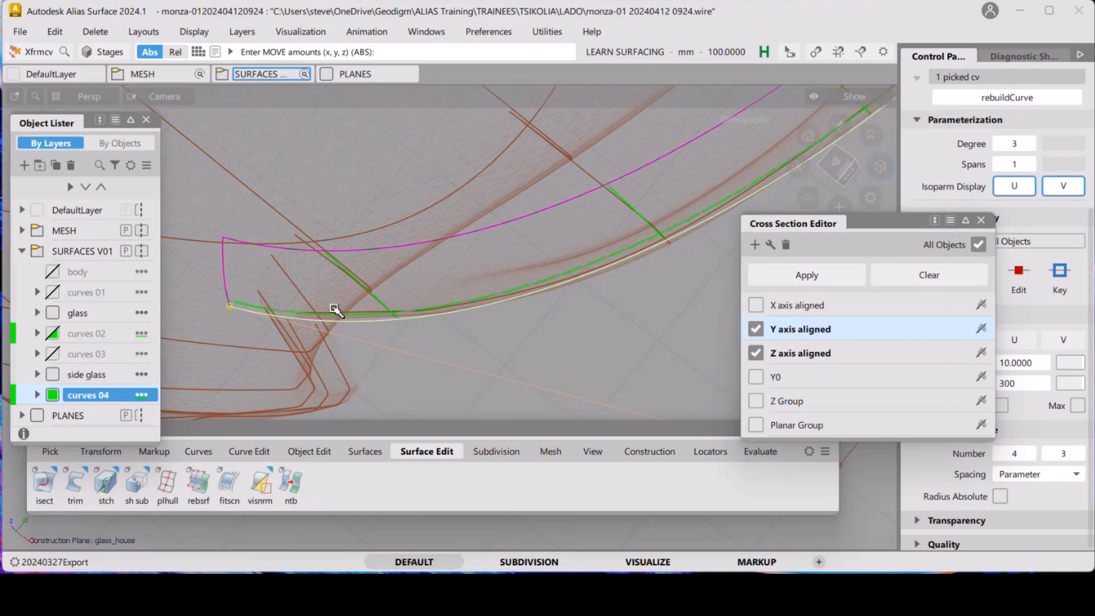
key(F12)
alt+shift+drag(524, 358, 594, 329)
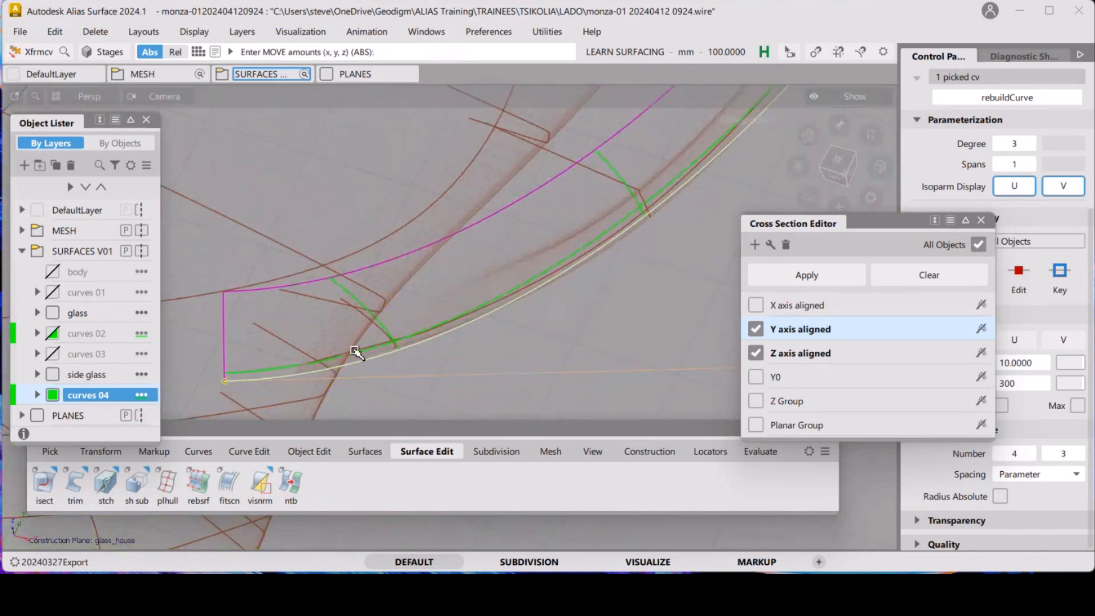
alt+shift+drag(355, 350, 326, 337)
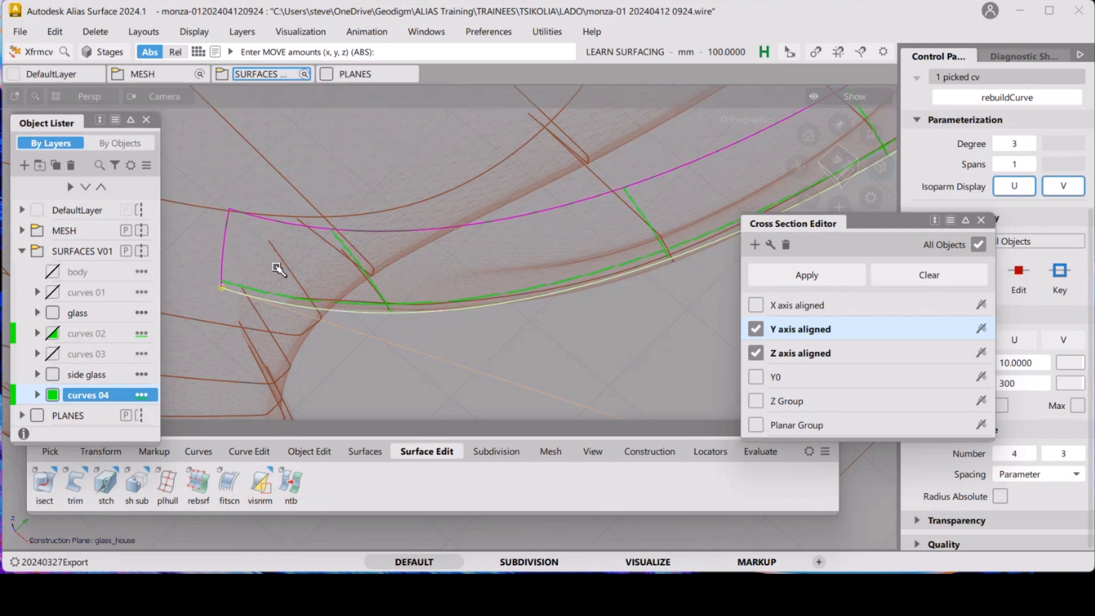
click(692, 305)
click(688, 294)
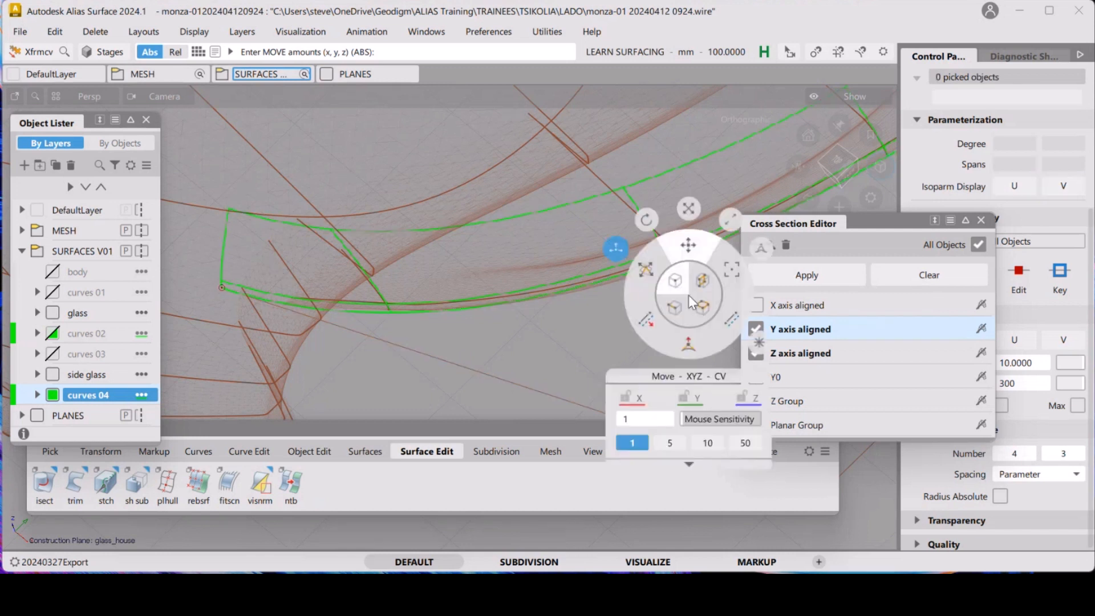
click(648, 271)
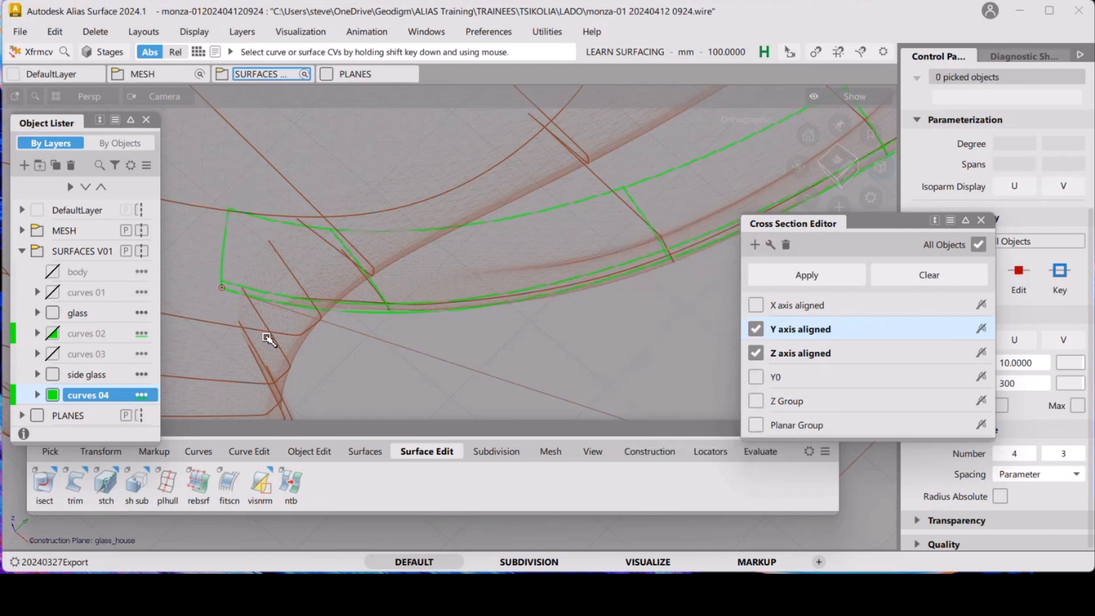
Pick the curve's end CV again and slide it along the curve to refine the corner position
click(226, 293)
drag(240, 295, 310, 306)
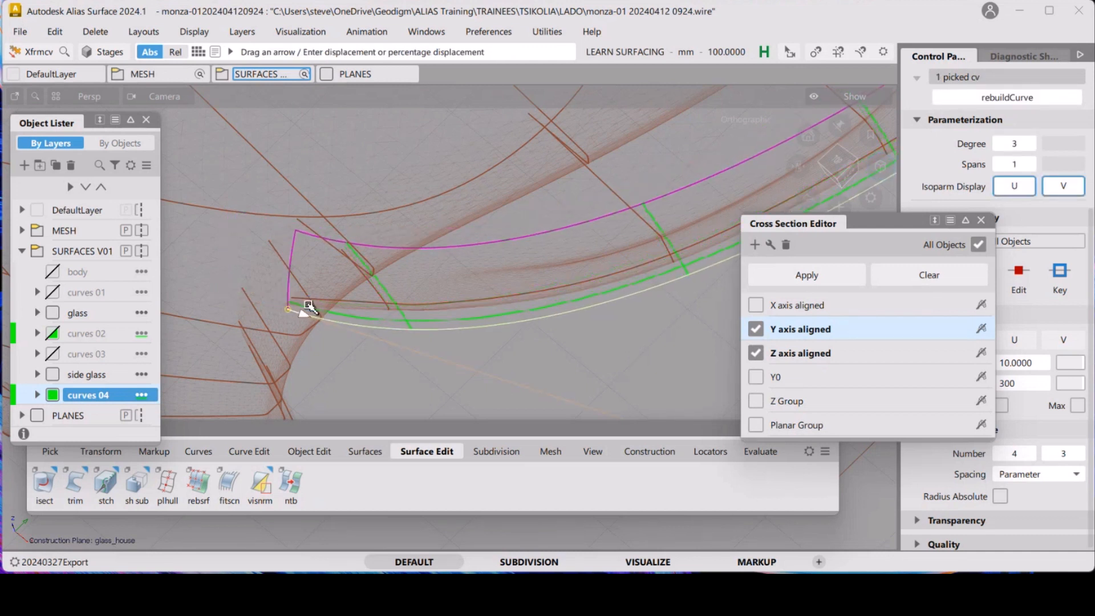
click(469, 345)
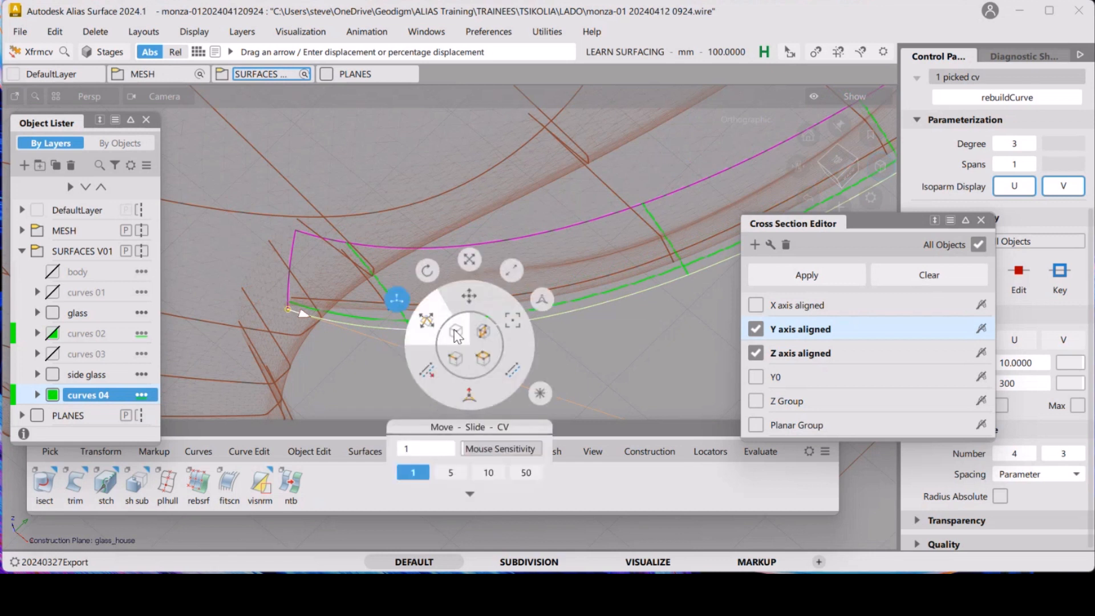
click(464, 299)
drag(542, 362, 541, 356)
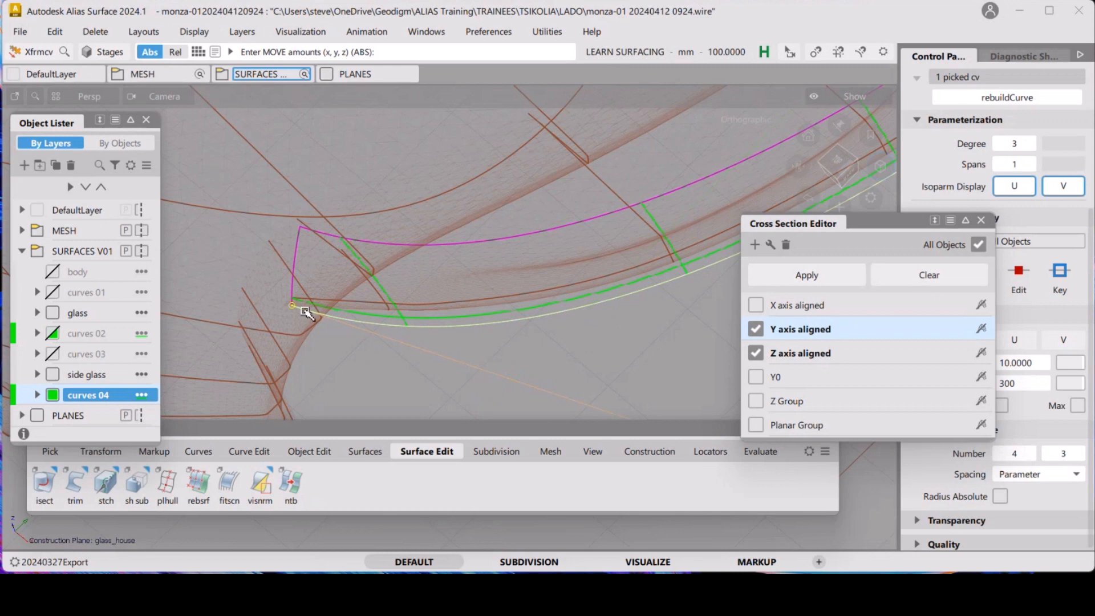
alt+shift+drag(319, 323, 327, 281)
alt+shift+right_drag(327, 281, 369, 296)
alt+shift+drag(369, 296, 349, 310)
alt+shift+drag(456, 336, 422, 341)
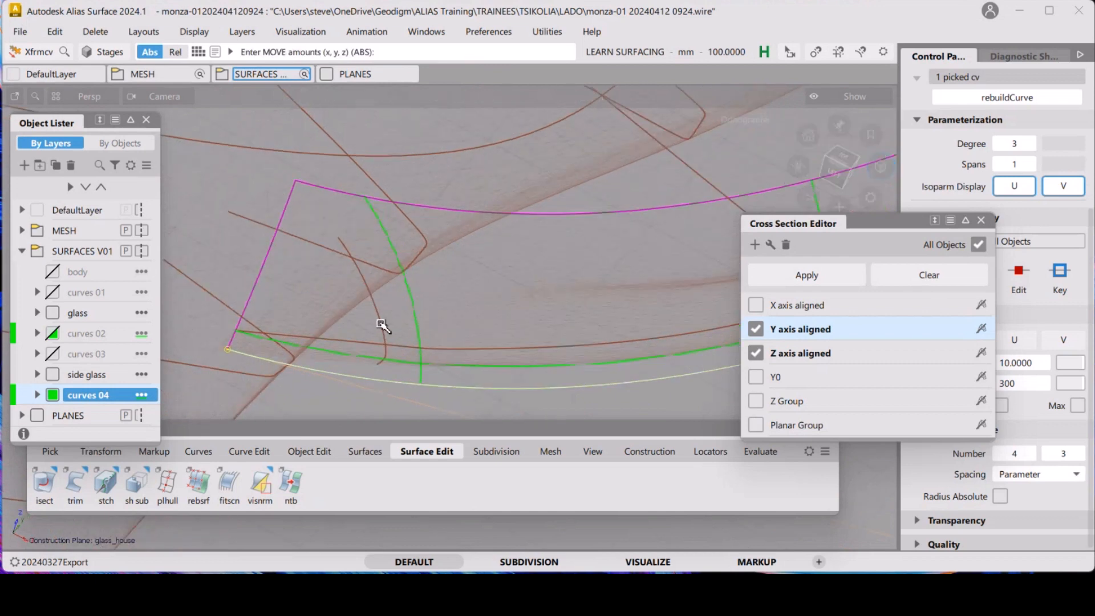
Inspect the adjusted front corner against the scan mesh from several angles
alt+shift+drag(305, 298, 379, 311)
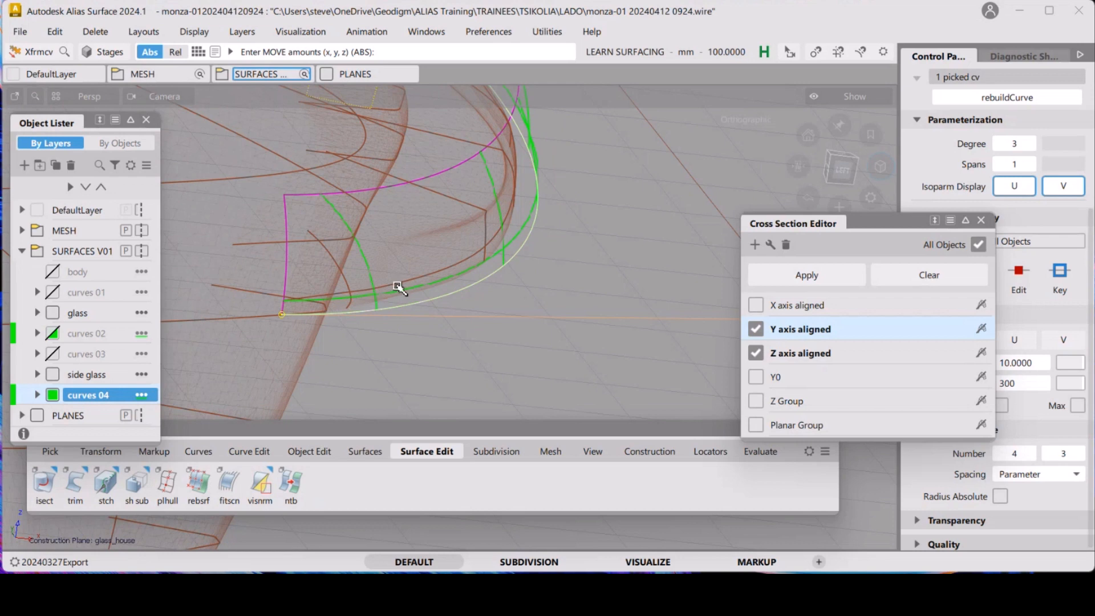
alt+shift+drag(515, 247, 361, 298)
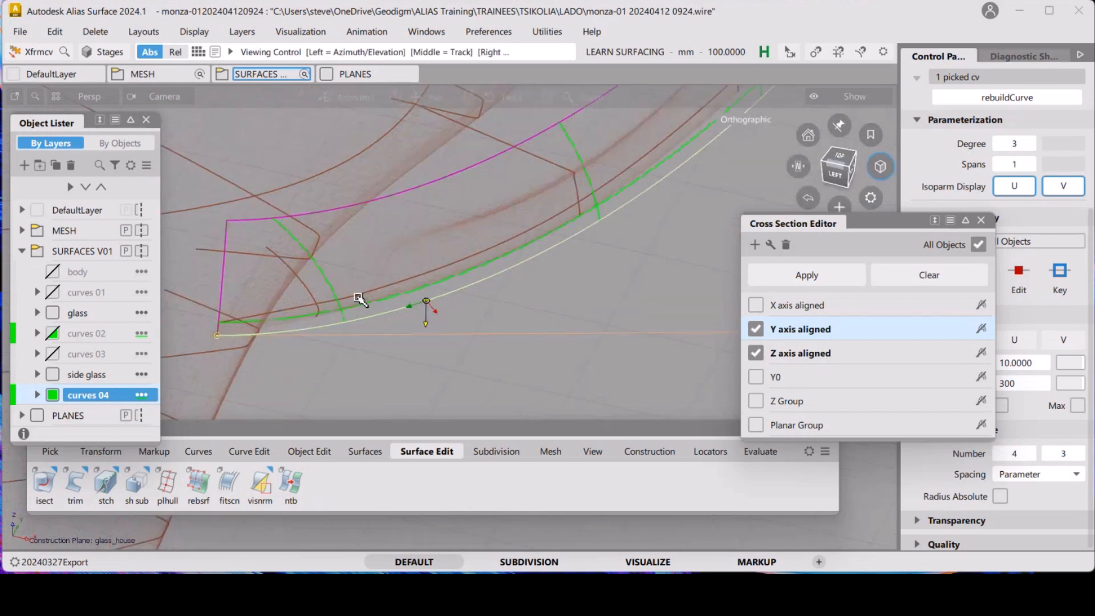
alt+shift+right_drag(361, 298, 498, 314)
alt+shift+middle_drag(497, 315, 335, 367)
alt+shift+right_drag(335, 366, 274, 341)
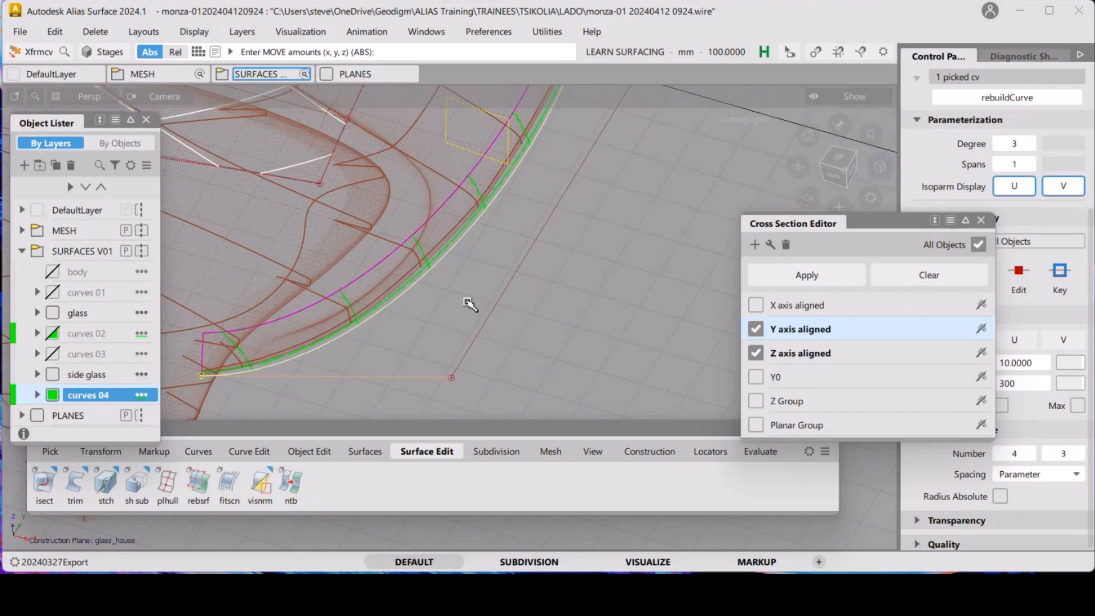
Reposition the second CV of the curves 04 edge curve near the front corner so the curve follows the scan mesh
click(464, 357)
click(451, 378)
drag(590, 336, 580, 334)
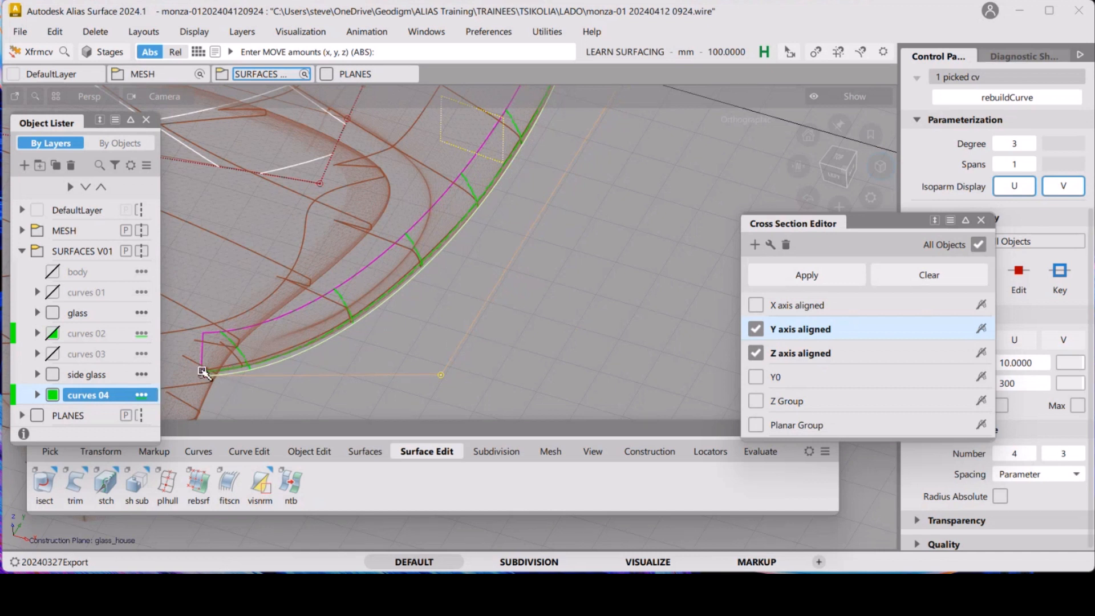
middle_drag(519, 340, 538, 320)
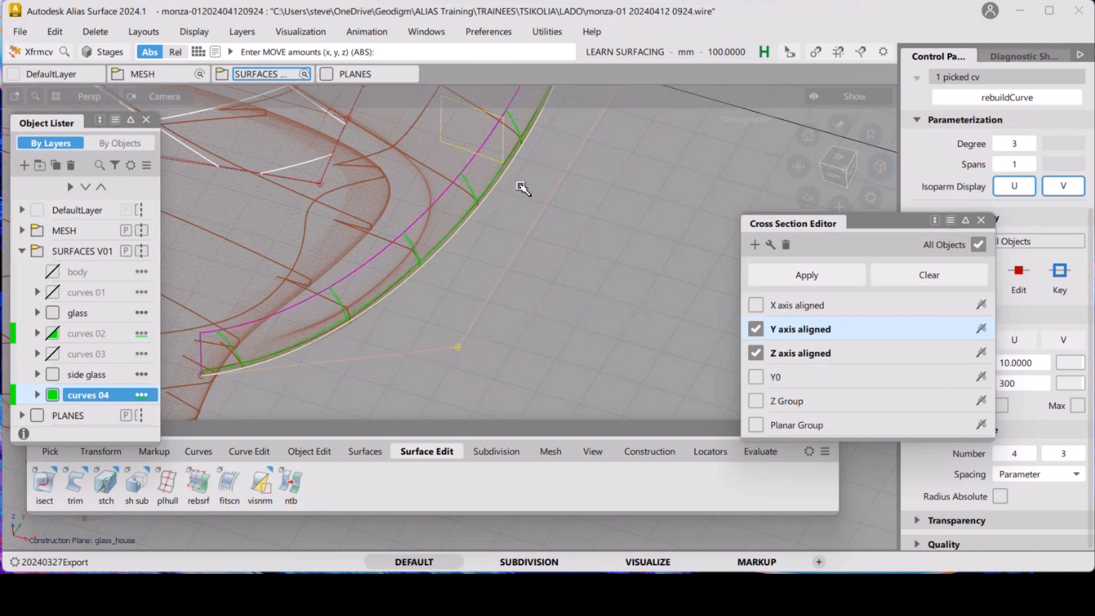
middle_drag(527, 322, 535, 311)
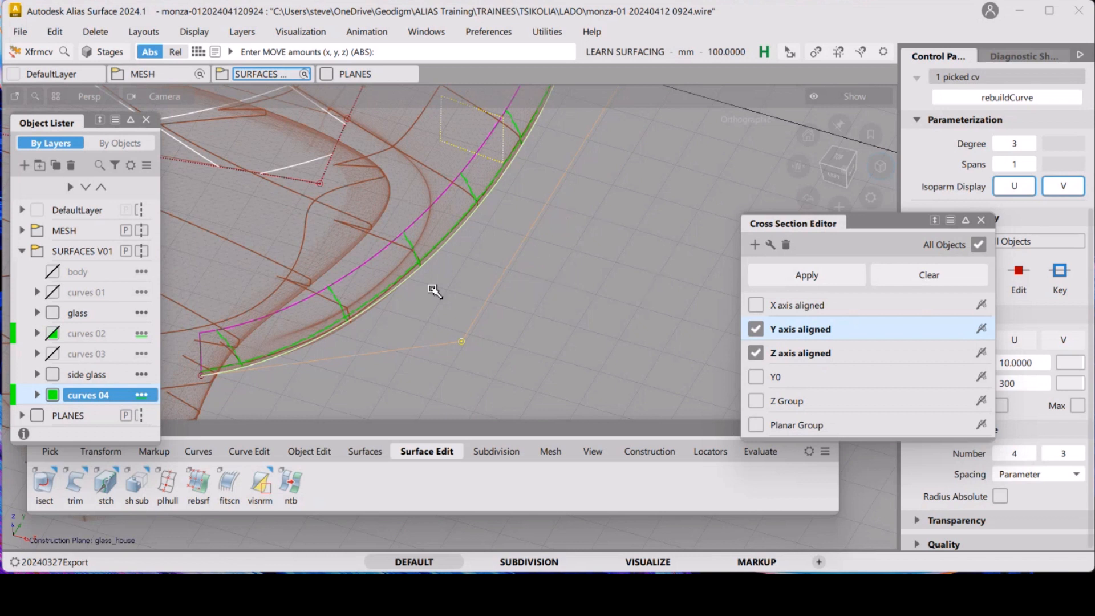
drag(523, 353, 525, 351)
right_click(503, 346)
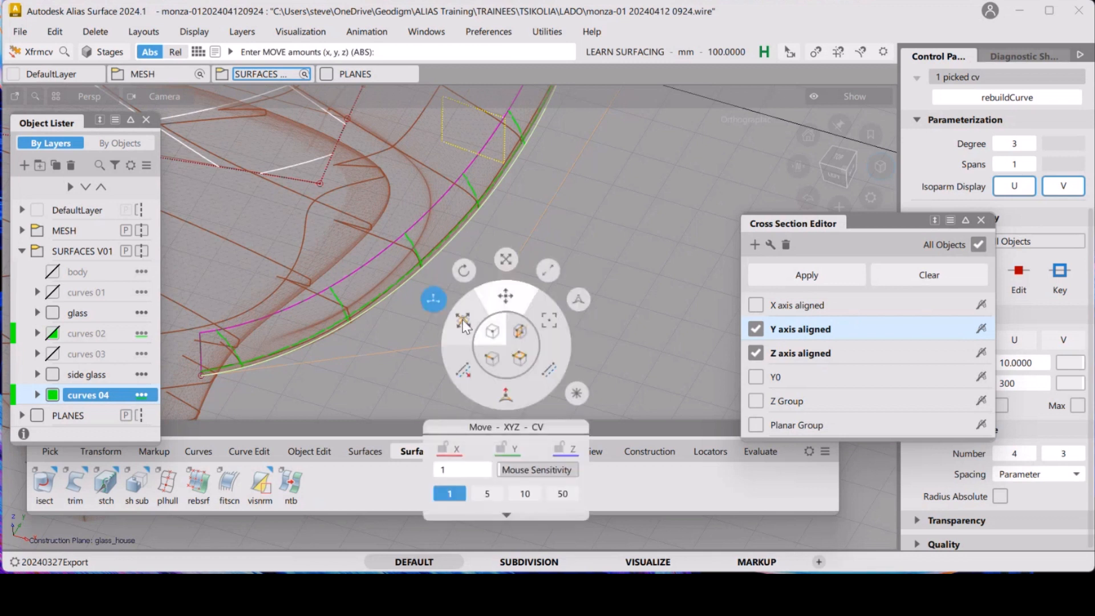
click(460, 302)
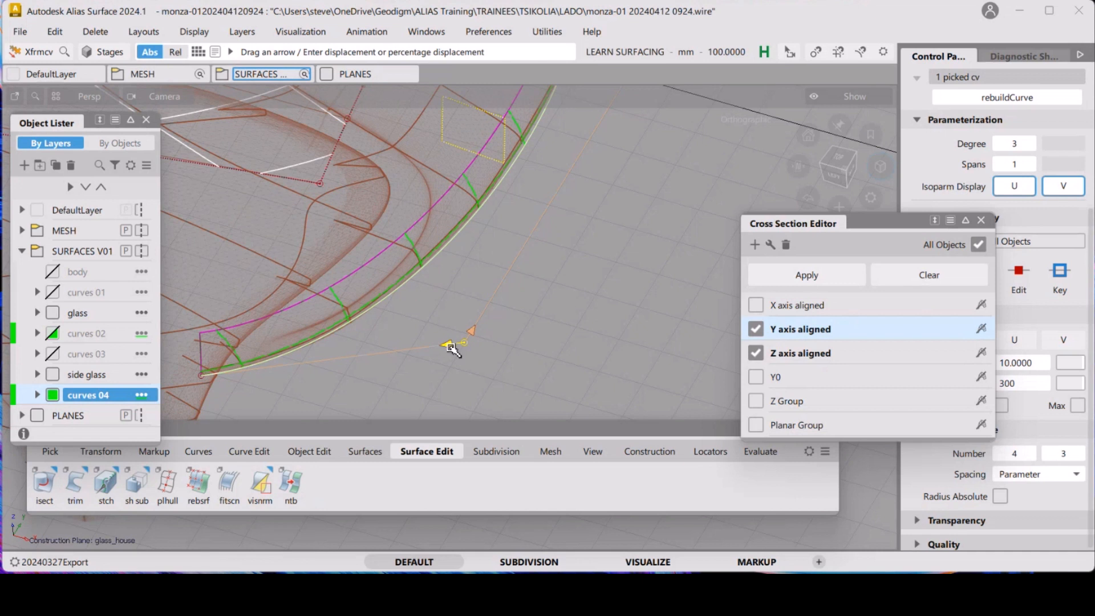
drag(450, 346, 454, 349)
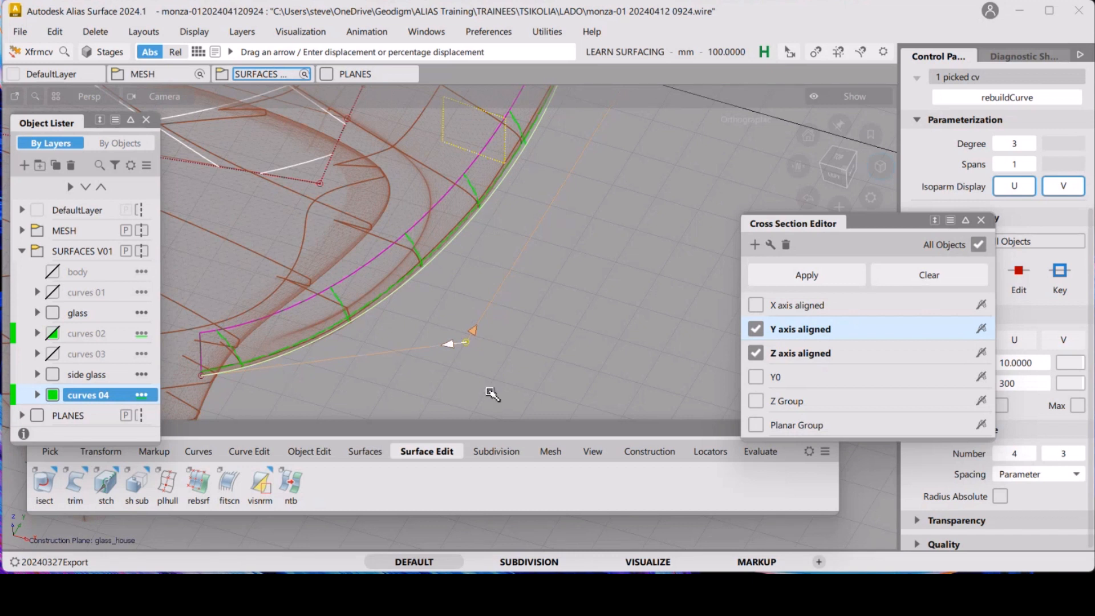
drag(448, 344, 448, 343)
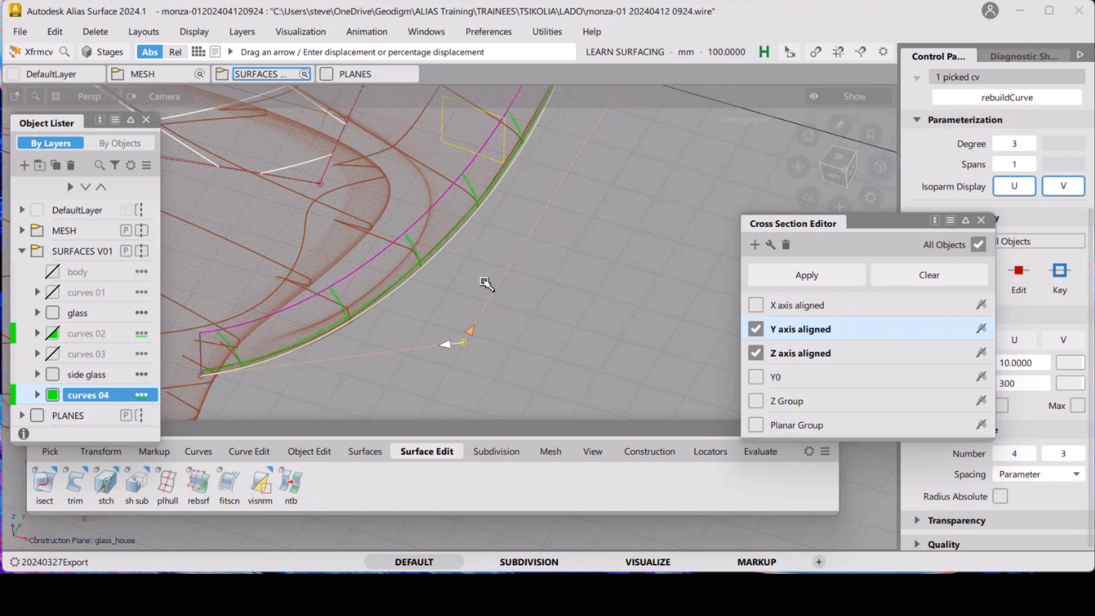
Inspect the edited edge curve against the scan mesh from several angles
alt+shift+drag(512, 264, 517, 267)
alt+shift+right_drag(517, 267, 538, 240)
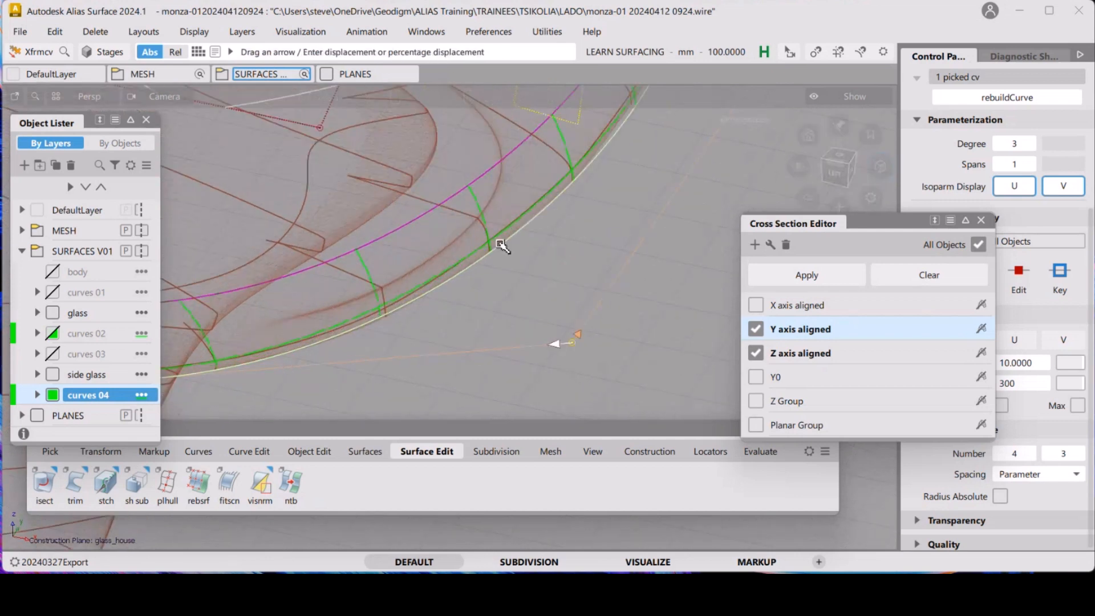
alt+shift+right_drag(446, 260, 456, 251)
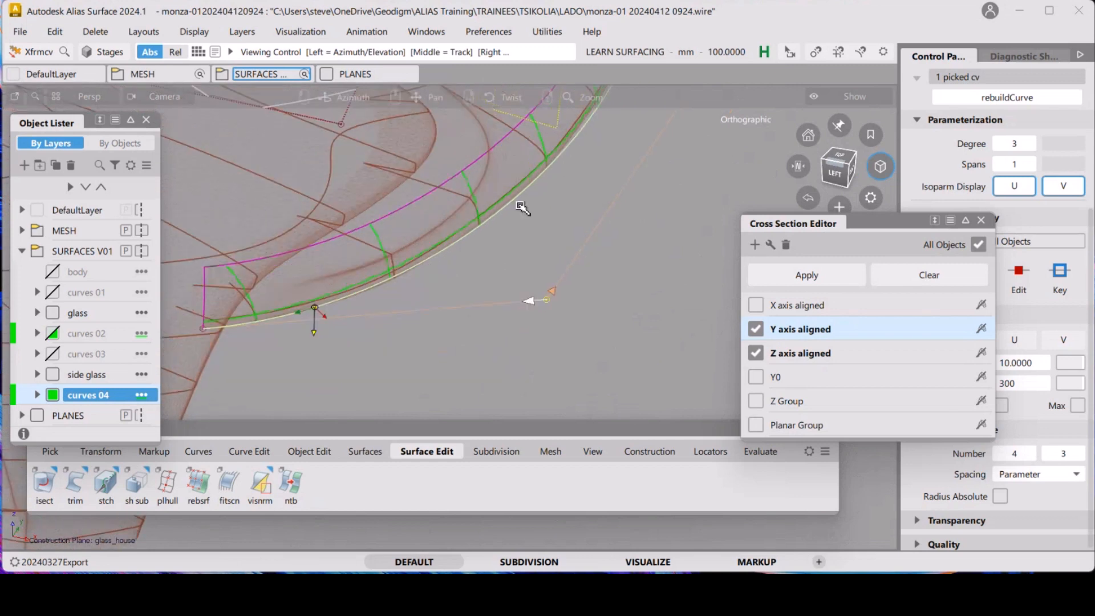
alt+shift+drag(456, 251, 508, 317)
alt+shift+middle_drag(508, 318, 464, 303)
alt+shift+right_drag(440, 304, 473, 306)
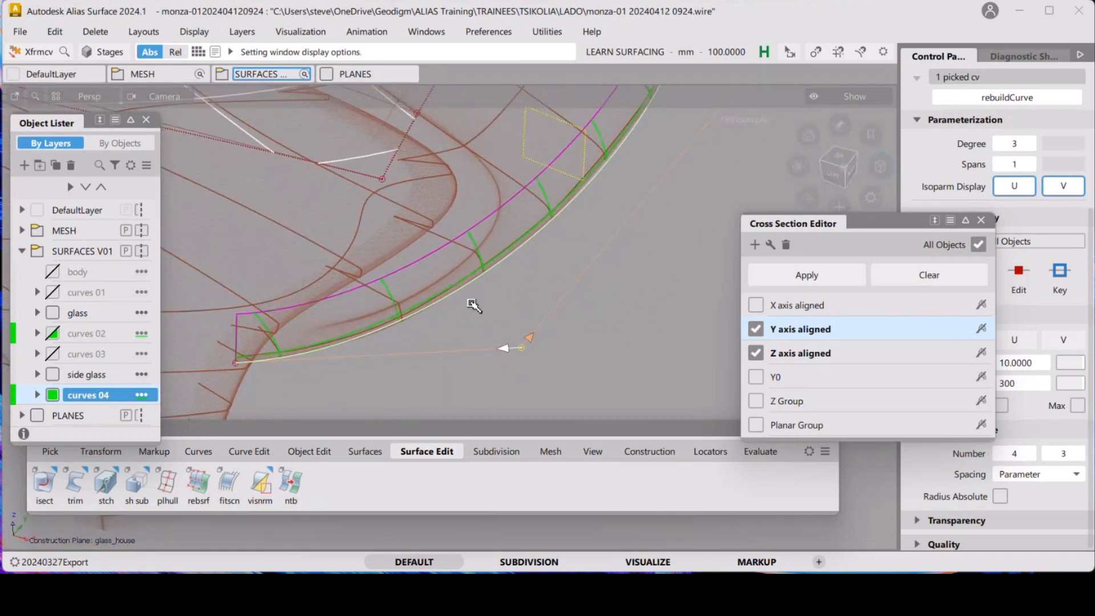
mouse_move(476, 296)
alt+shift+mouse_down()
mouse_move(420, 371)
mouse_move(487, 307)
alt+shift+mouse_up()
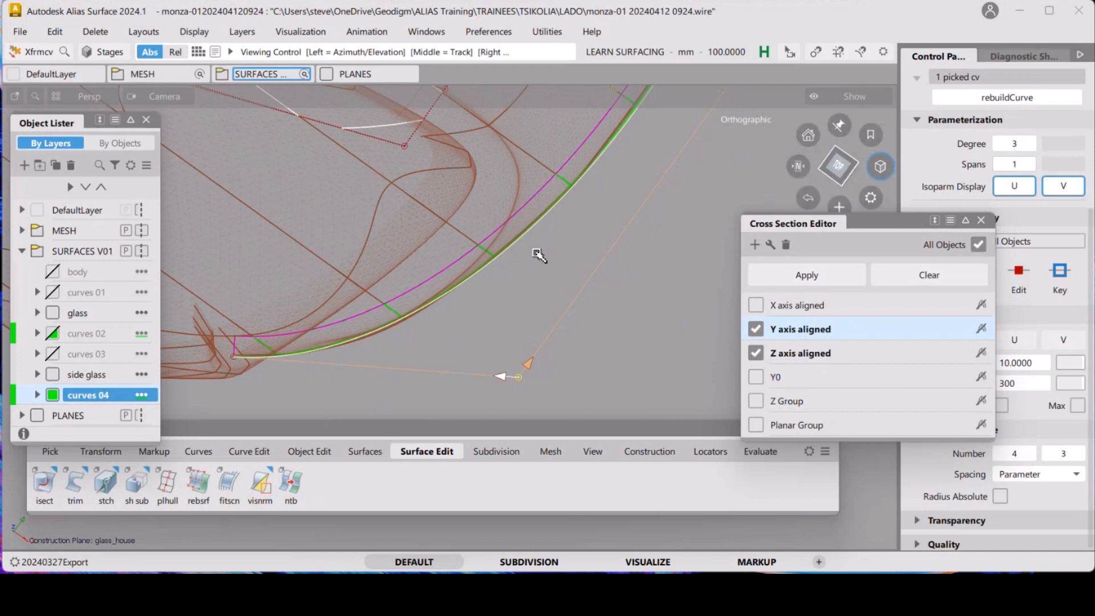
alt+shift+drag(545, 265, 530, 316)
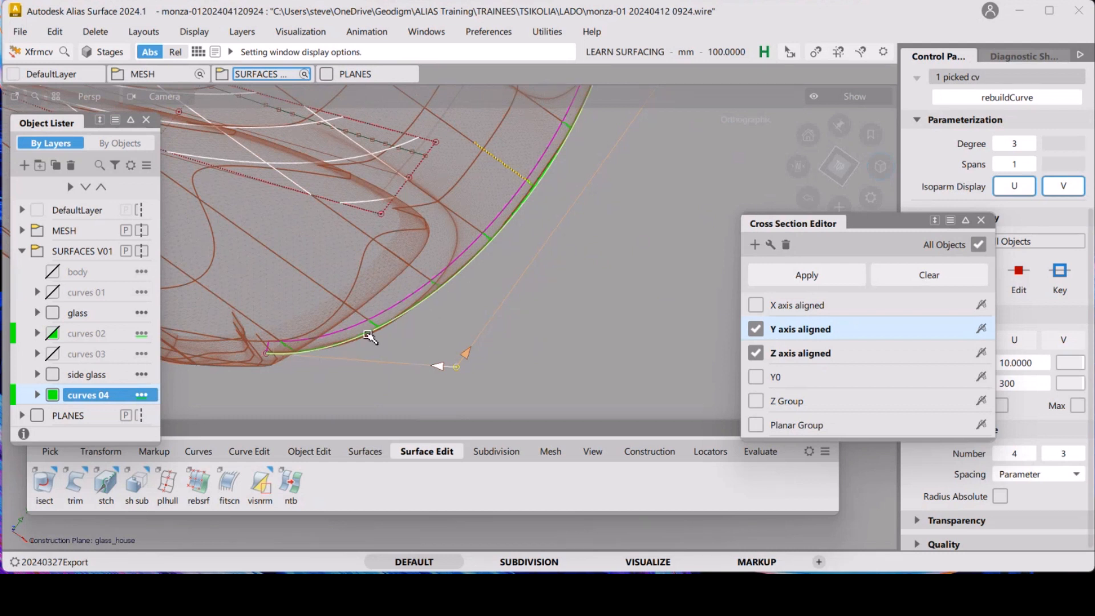
mouse_move(390, 335)
alt+shift+mouse_down()
mouse_move(396, 289)
mouse_move(403, 395)
mouse_move(416, 276)
mouse_move(408, 332)
alt+shift+mouse_up()
alt+shift+middle_drag(409, 332, 449, 312)
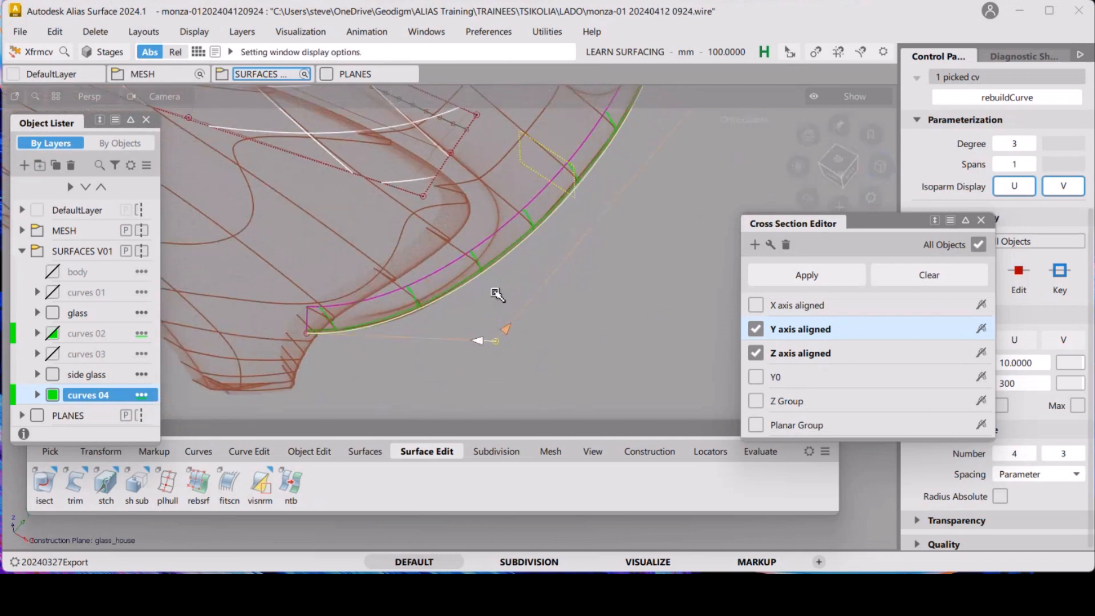
ctrl+shift+drag(600, 352, 593, 311)
ctrl+shift+drag(456, 306, 513, 318)
Rebuild the curves 04 edge curve to degree 5 with one span
click(484, 355)
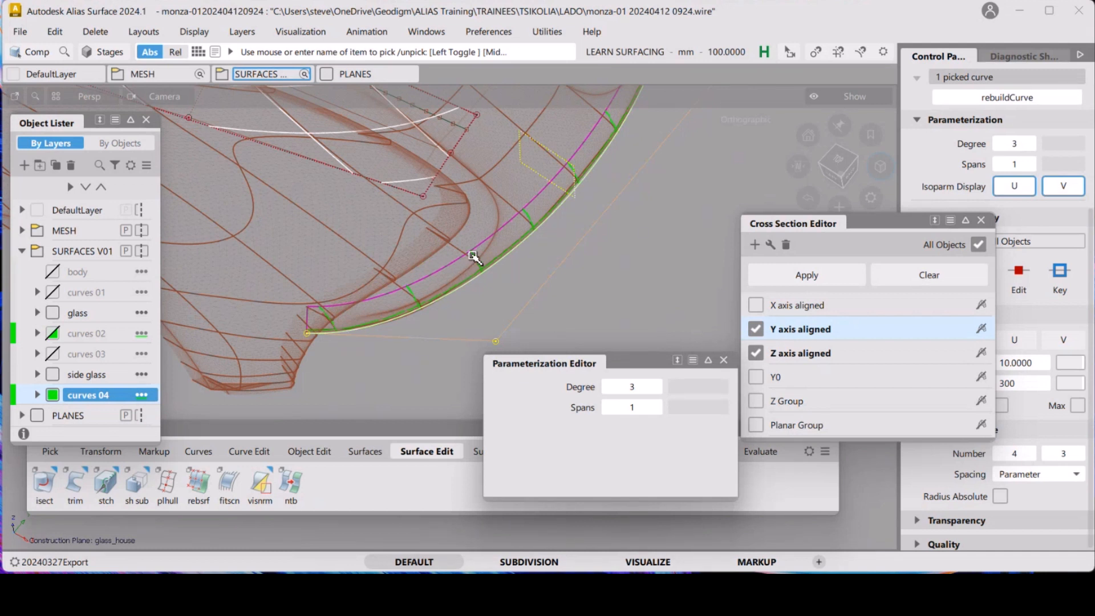
click(655, 386)
click(656, 387)
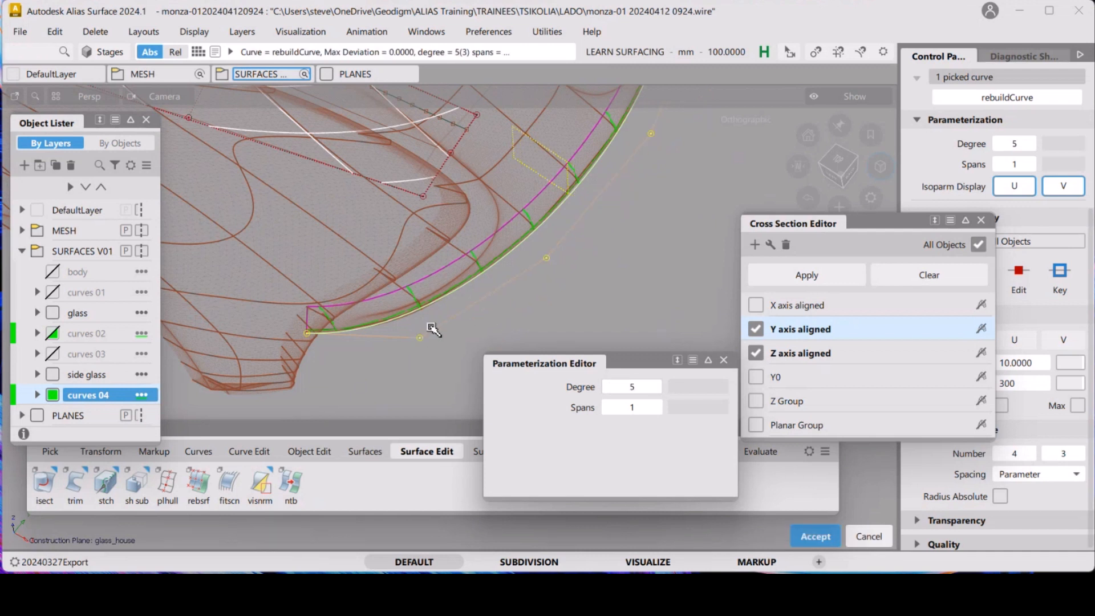
key(Escape)
Move the CV near the front corner of the degree 5 edge curve toward the scan mesh
alt+shift+drag(488, 301, 430, 343)
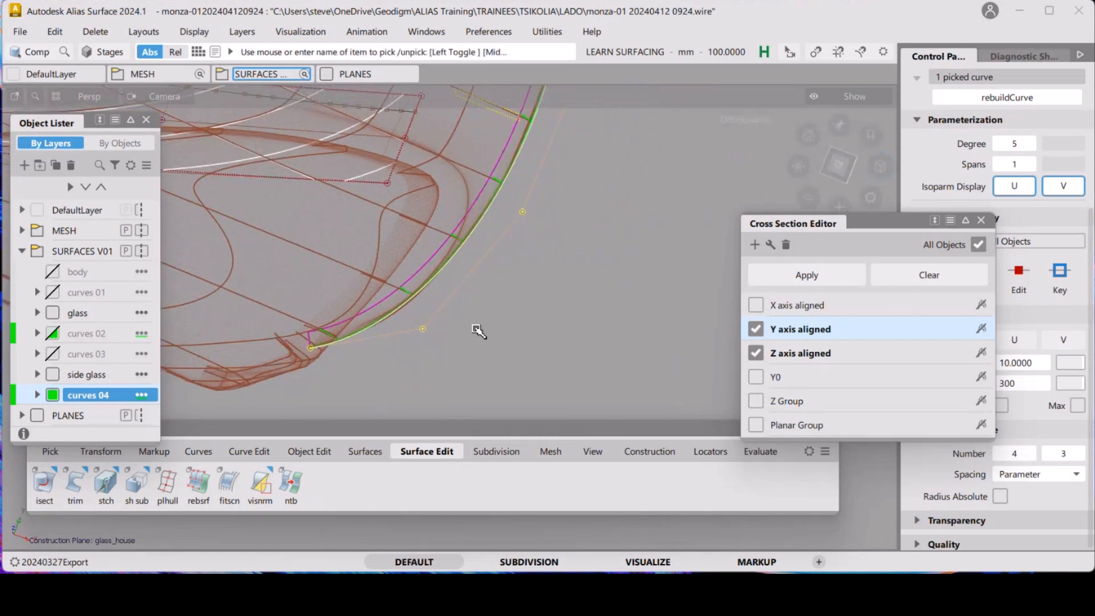
click(464, 303)
ctrl+shift+middle_drag(463, 303, 475, 315)
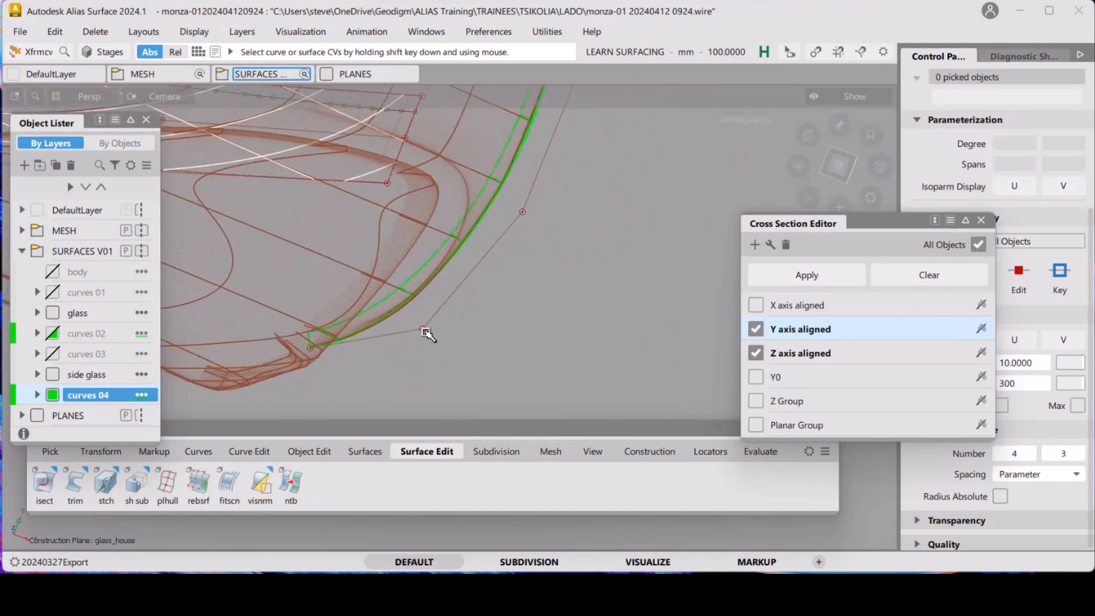
shift+click(427, 331)
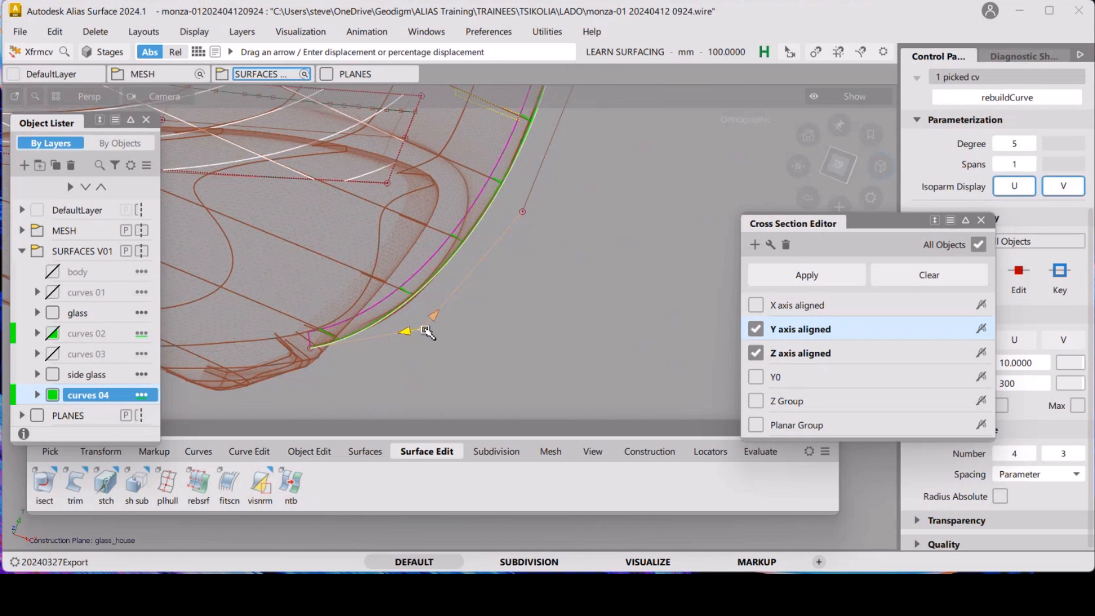
click(526, 343)
click(525, 298)
drag(528, 348, 434, 324)
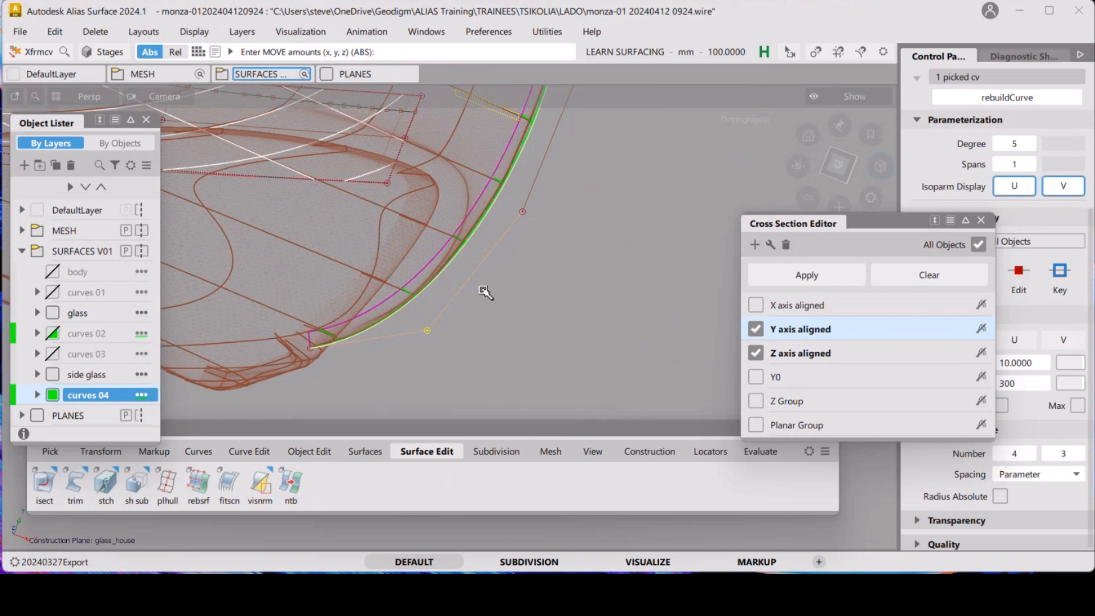
Inspect the rebuilt edge curve against the scan mesh from several angles, including shaded
alt+shift+drag(554, 317, 473, 315)
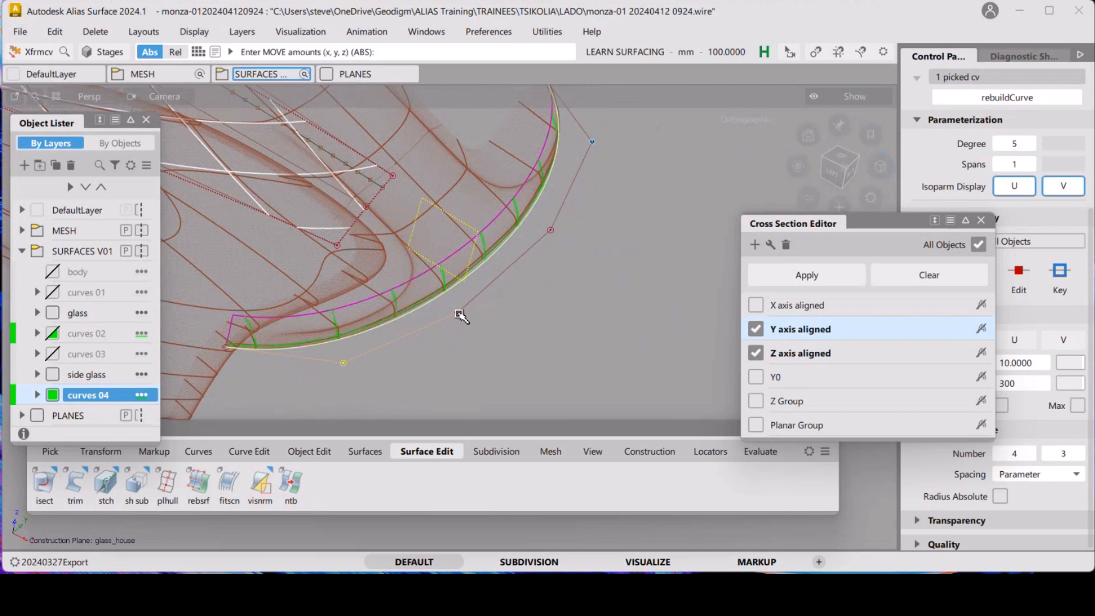
click(458, 314)
mouse_move(542, 343)
mouse_down()
mouse_move(553, 345)
mouse_move(538, 340)
mouse_up()
alt+shift+right_drag(519, 338, 646, 317)
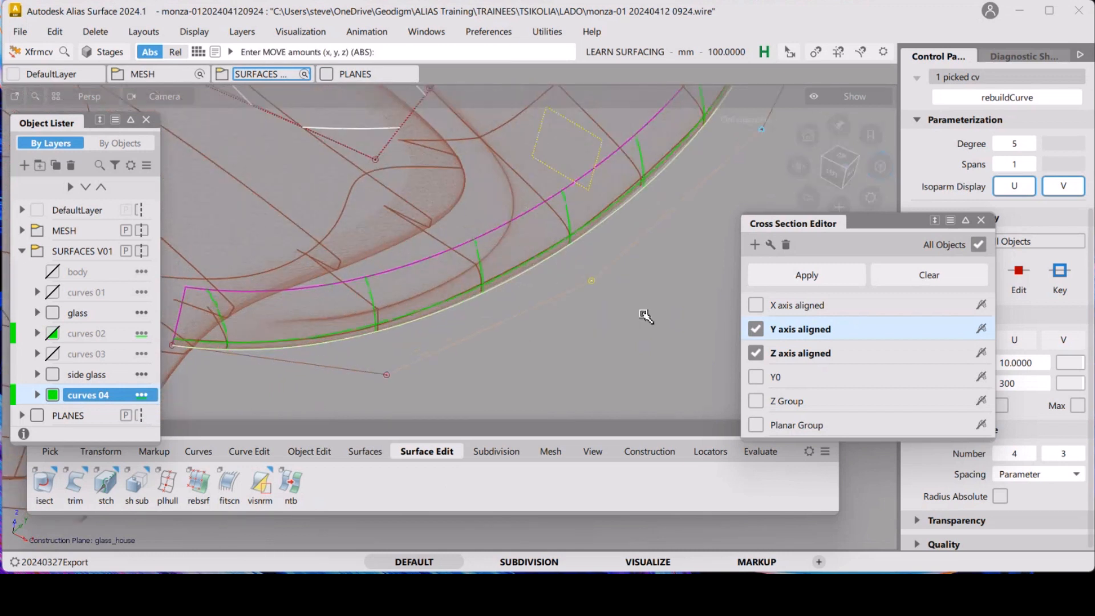
drag(646, 317, 640, 315)
ctrl+shift+drag(639, 362, 637, 316)
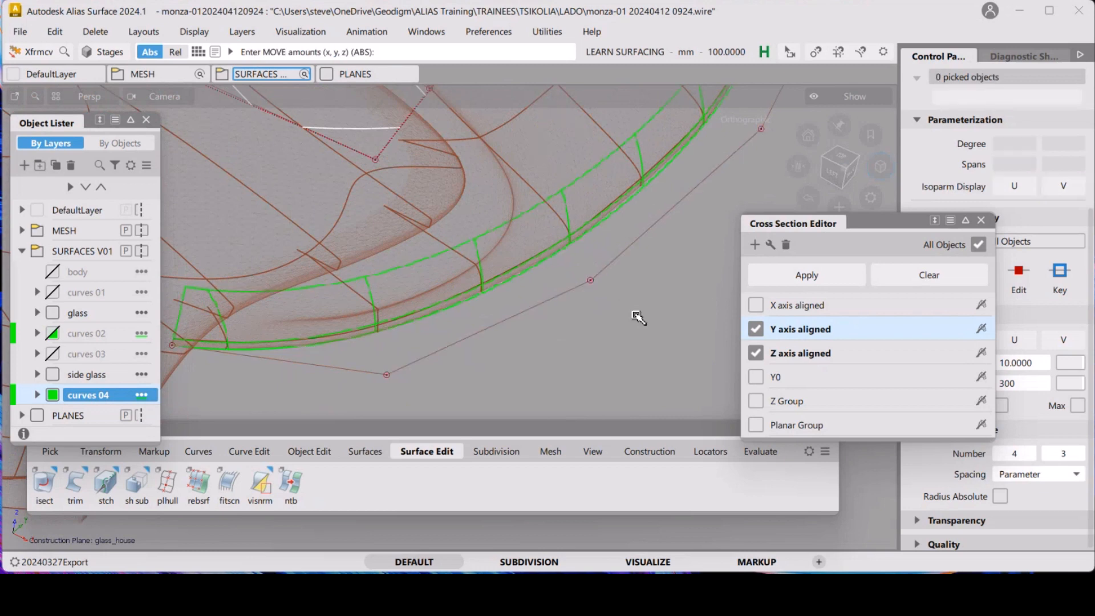
alt+shift+drag(583, 295, 468, 350)
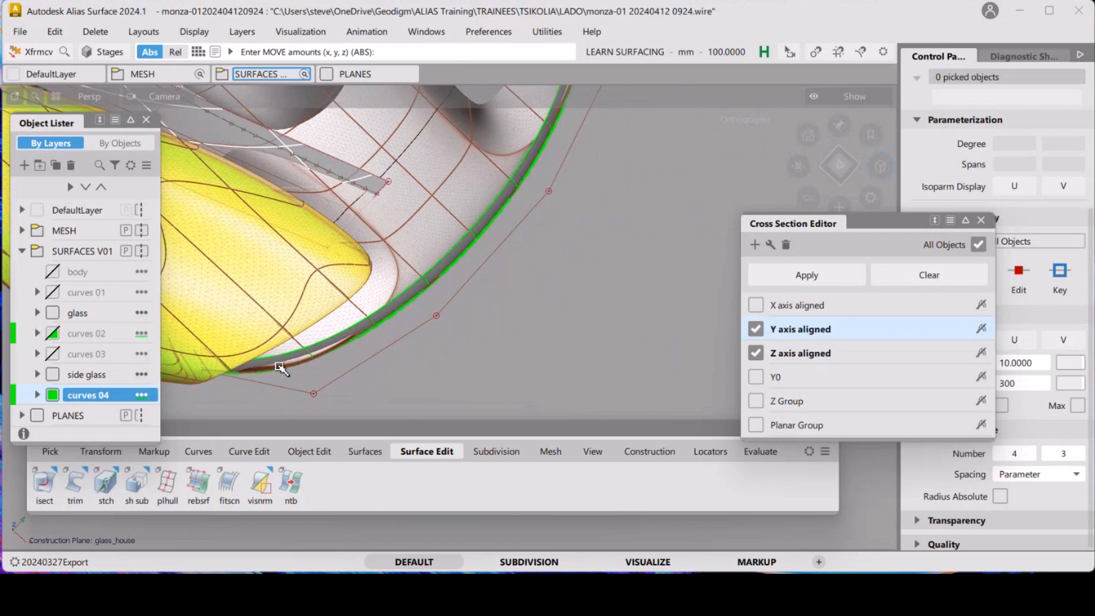
alt+shift+drag(337, 364, 353, 360)
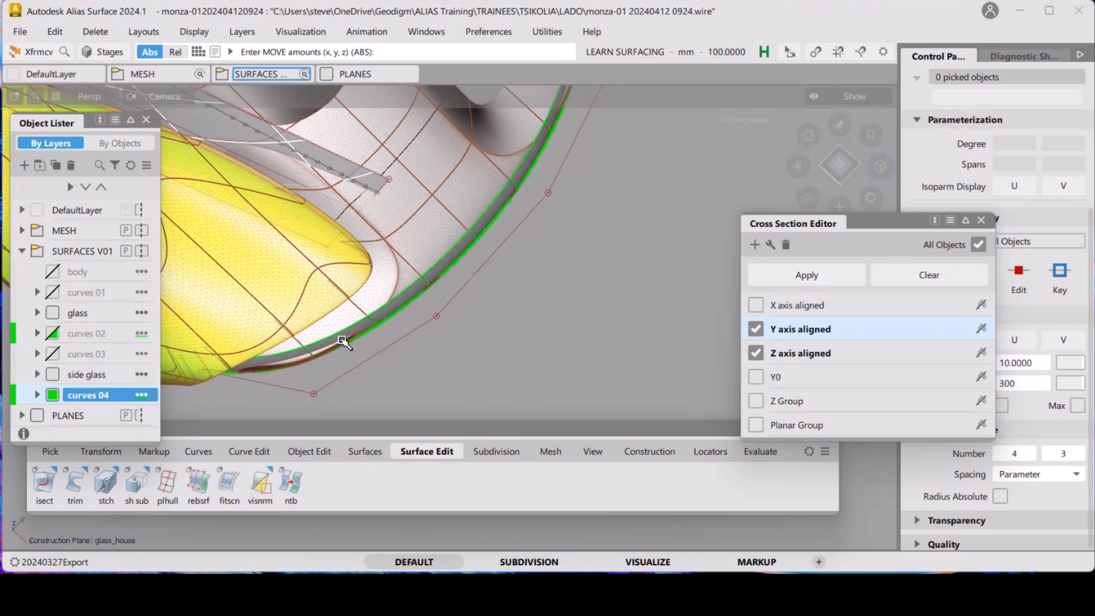
alt+shift+drag(389, 358, 506, 261)
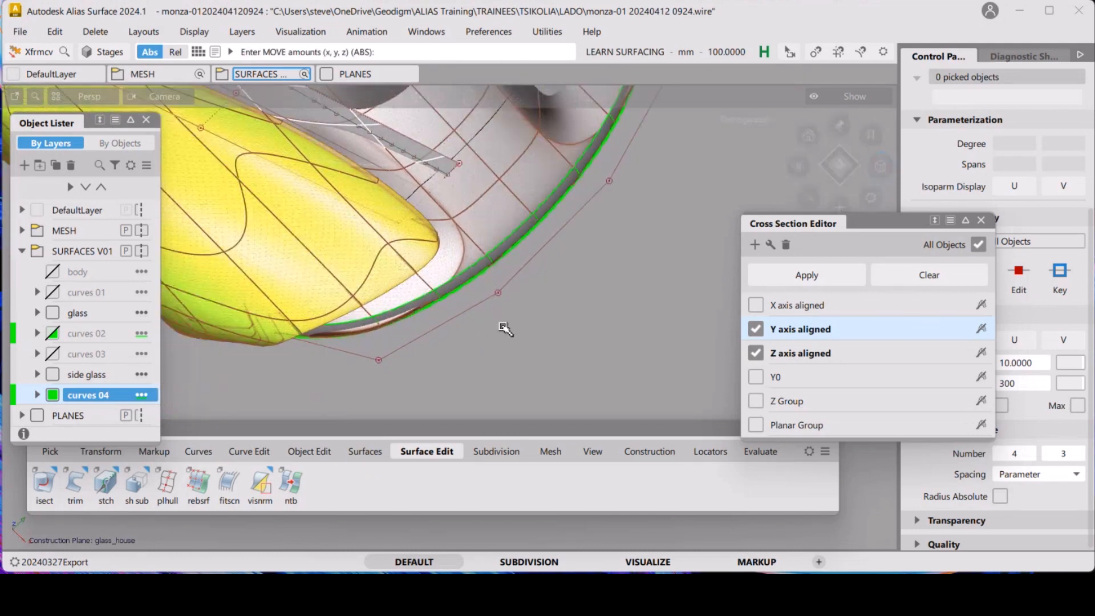
Try moving a middle CV of the edge curve toward the mesh, and undo the move
click(498, 292)
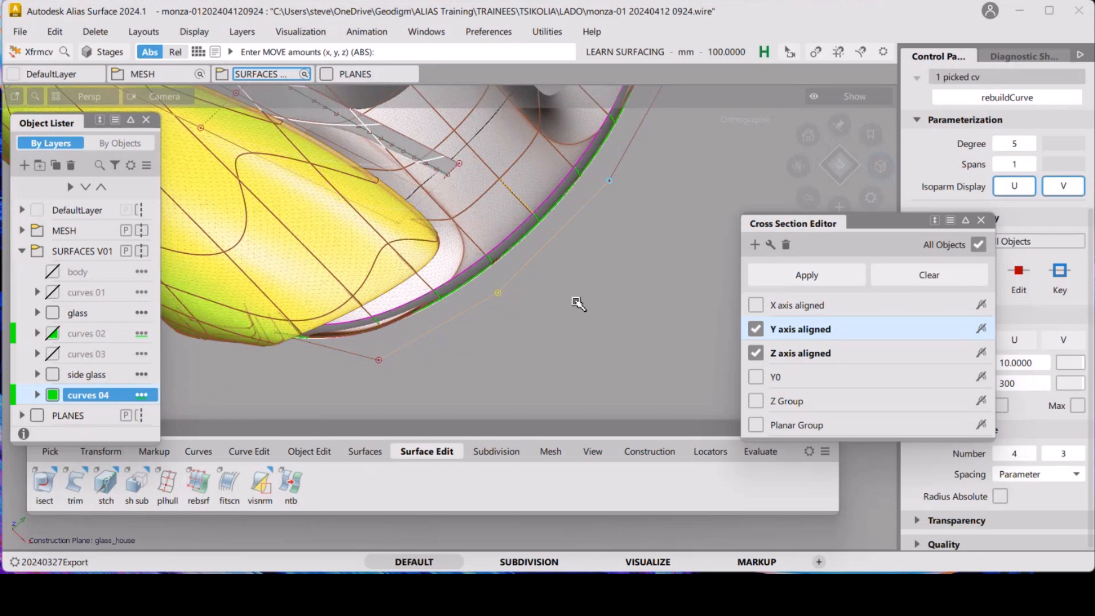
middle_drag(586, 297, 579, 309)
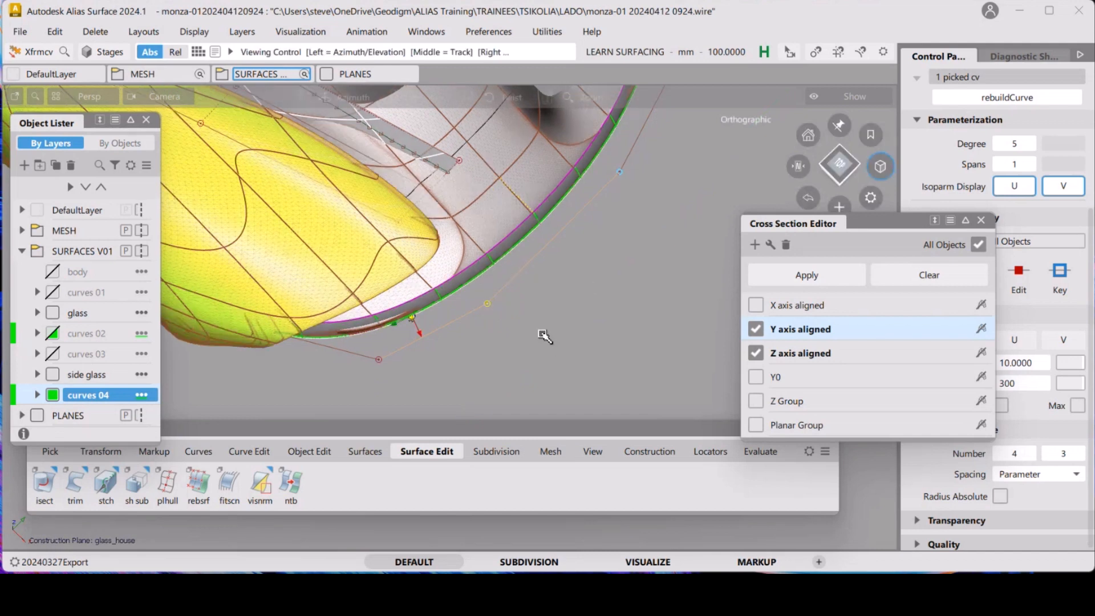
middle_drag(568, 337, 474, 351)
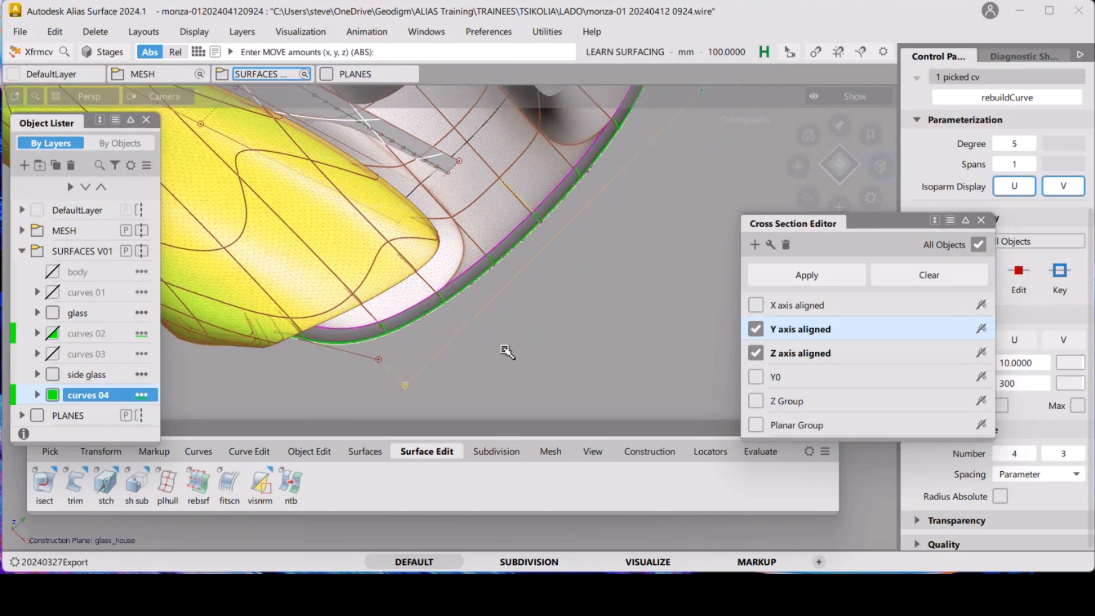
key(ctrl+z)
middle_drag(539, 332, 525, 344)
key(ctrl+z)
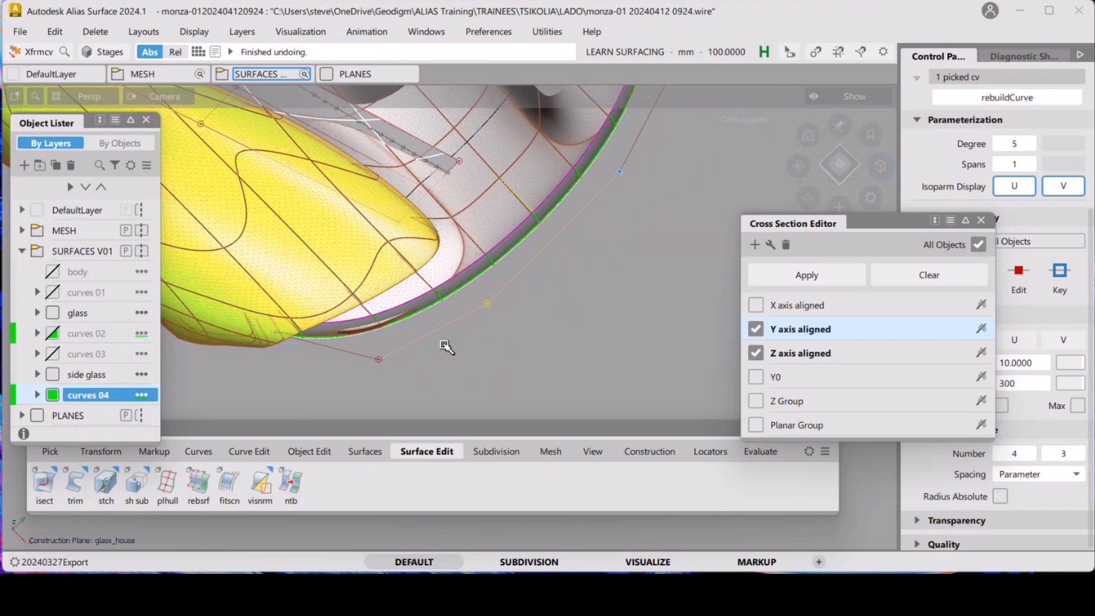
Raise the edge curve's degree to 6
key(p)
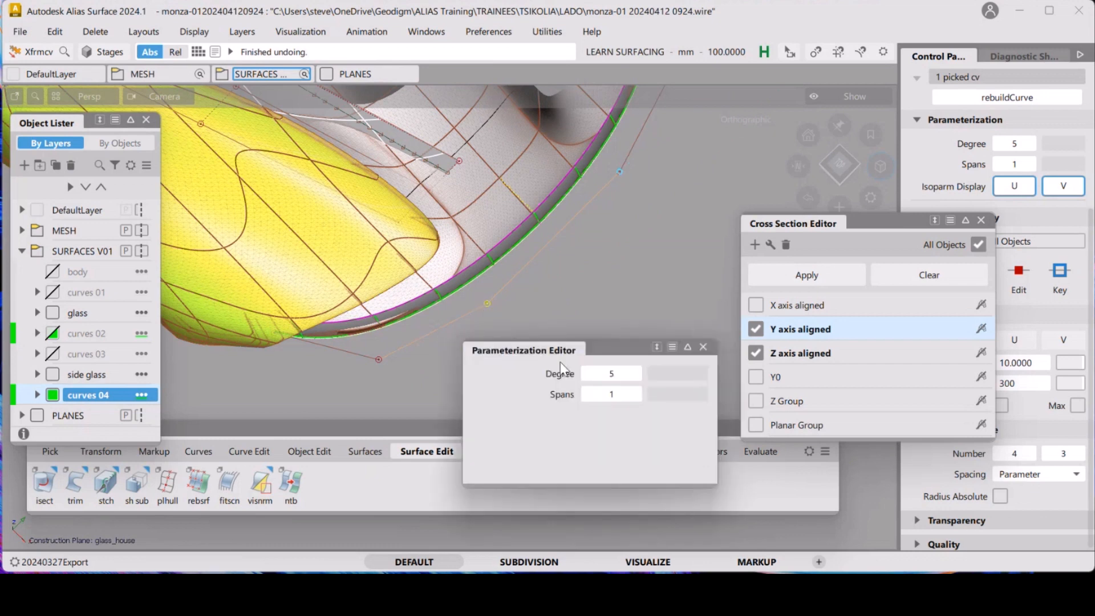
click(636, 372)
key(t)
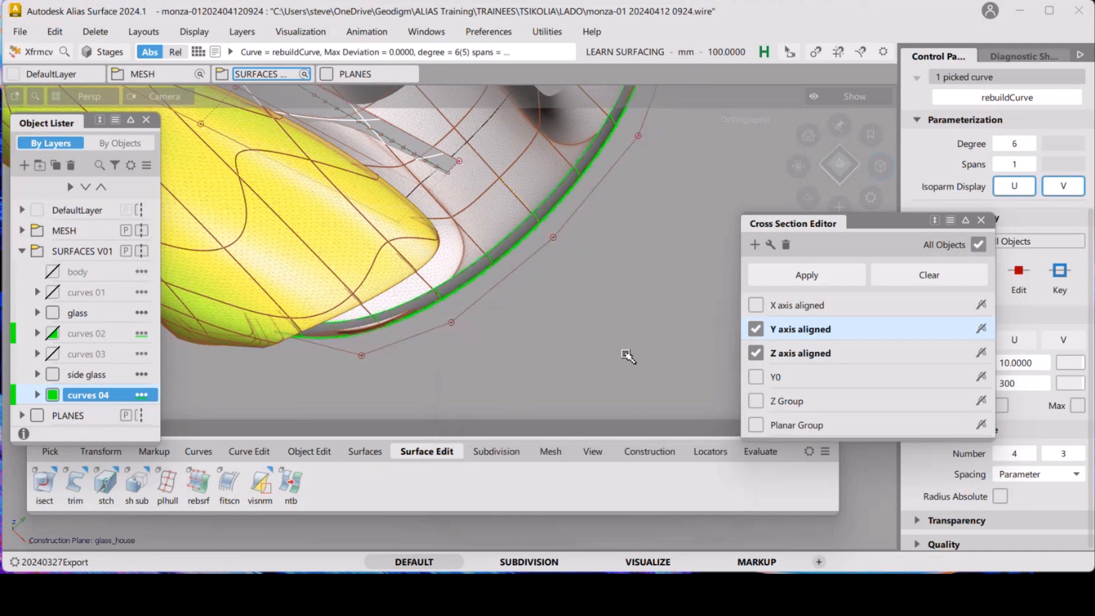
Slide the second CV near the front corner along the edge curve to fit the mesh, then deselect it
click(451, 323)
middle_drag(584, 305, 577, 315)
ctrl+shift+drag(599, 348, 547, 308)
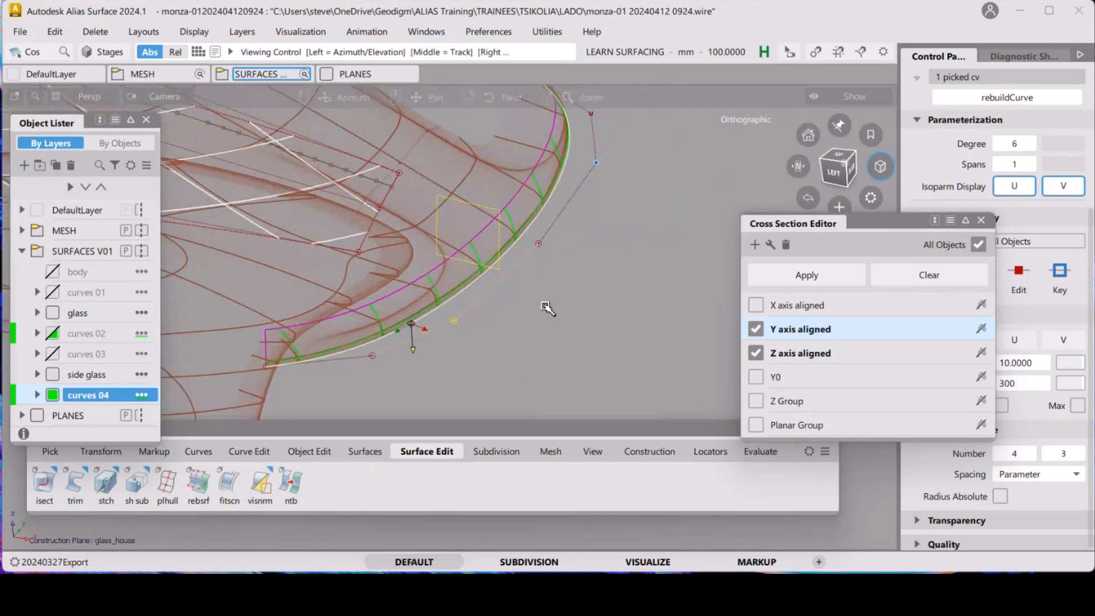
ctrl+shift+drag(412, 341, 389, 340)
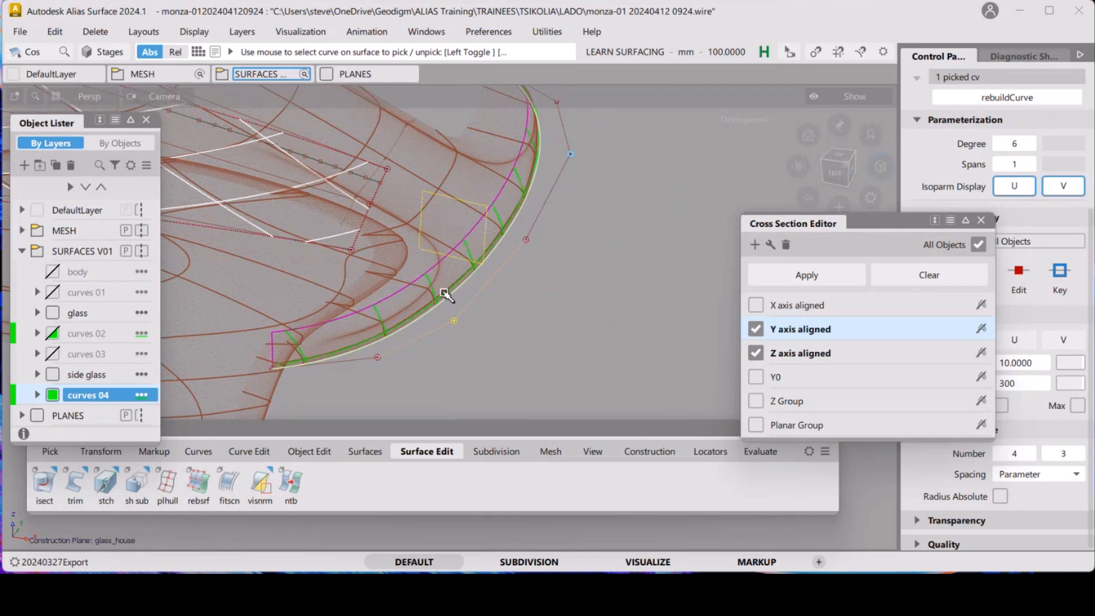
ctrl+shift+drag(446, 295, 533, 324)
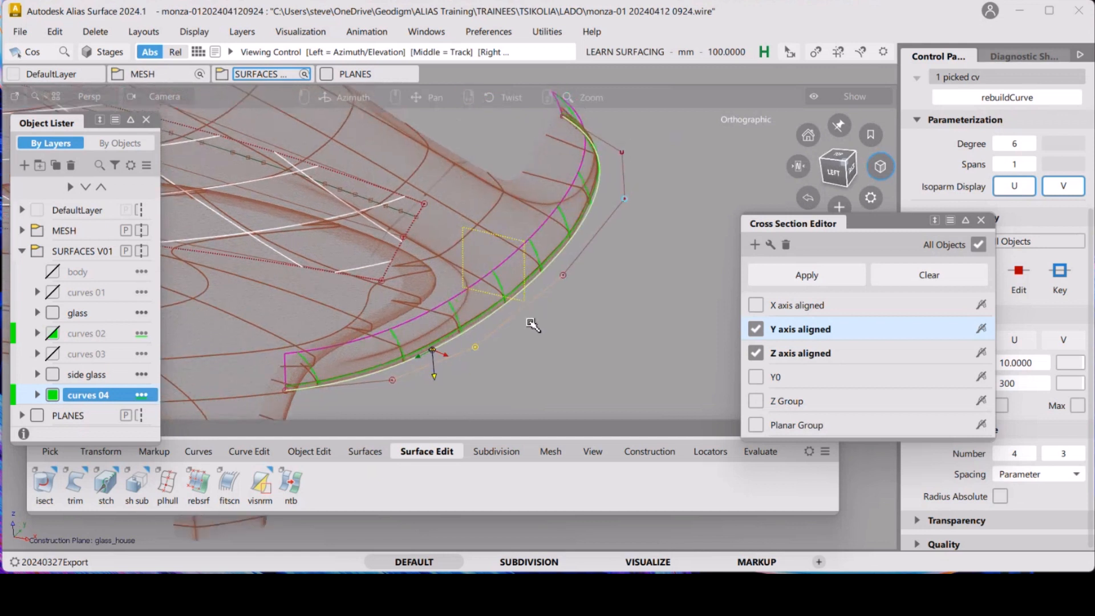
ctrl+shift+drag(609, 362, 606, 325)
ctrl+shift+drag(551, 337, 504, 340)
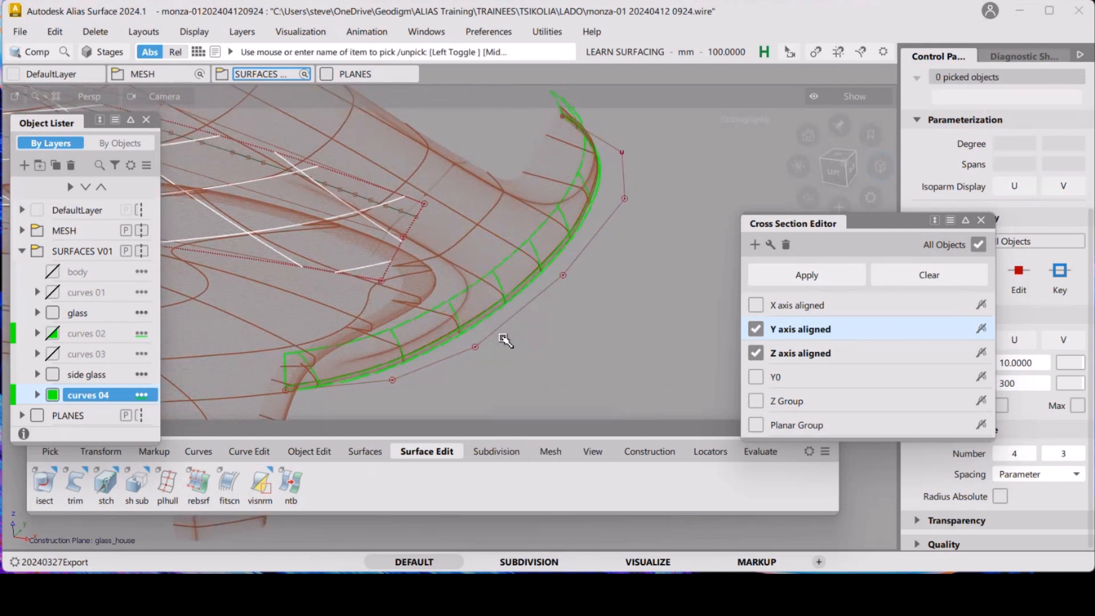
Inspect the draft surface's parameterization, close the Cross Section Editor and clear the selection
click(478, 288)
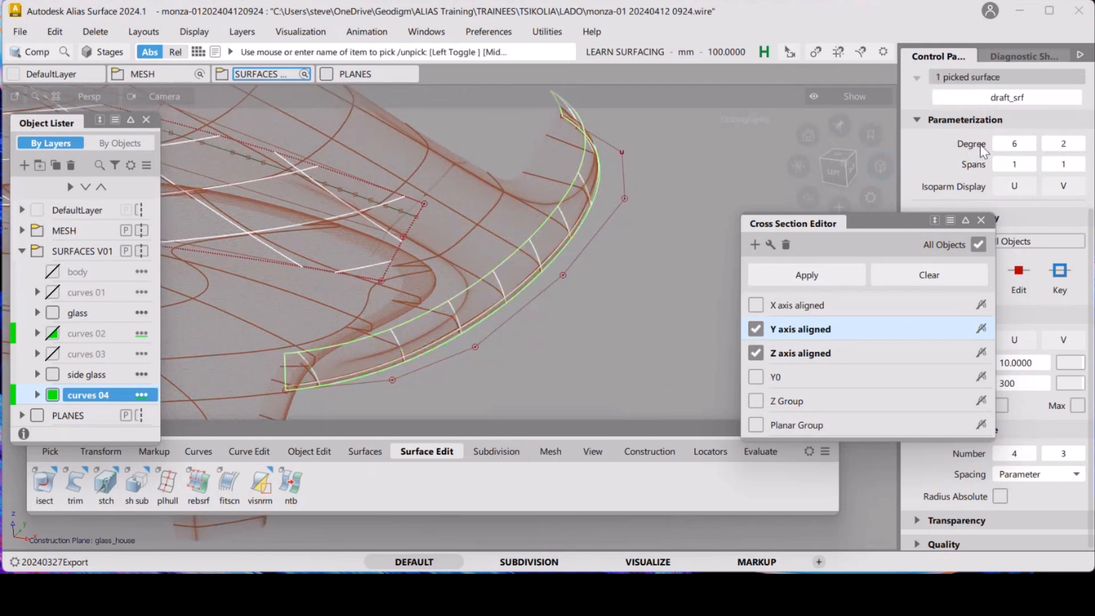
click(980, 221)
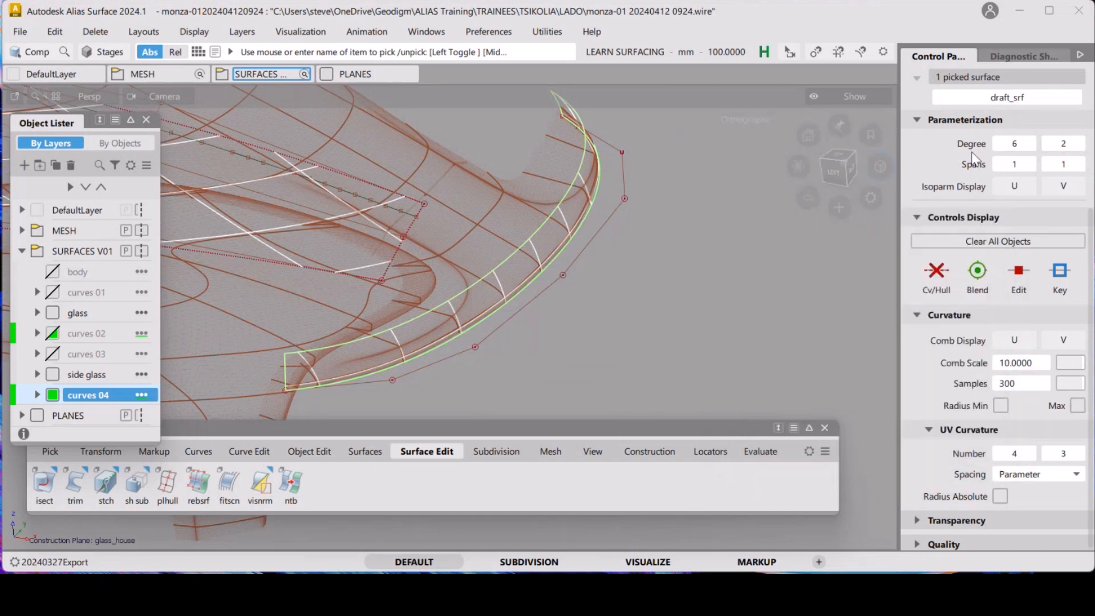
click(938, 276)
click(605, 278)
alt+shift+drag(603, 283, 616, 234)
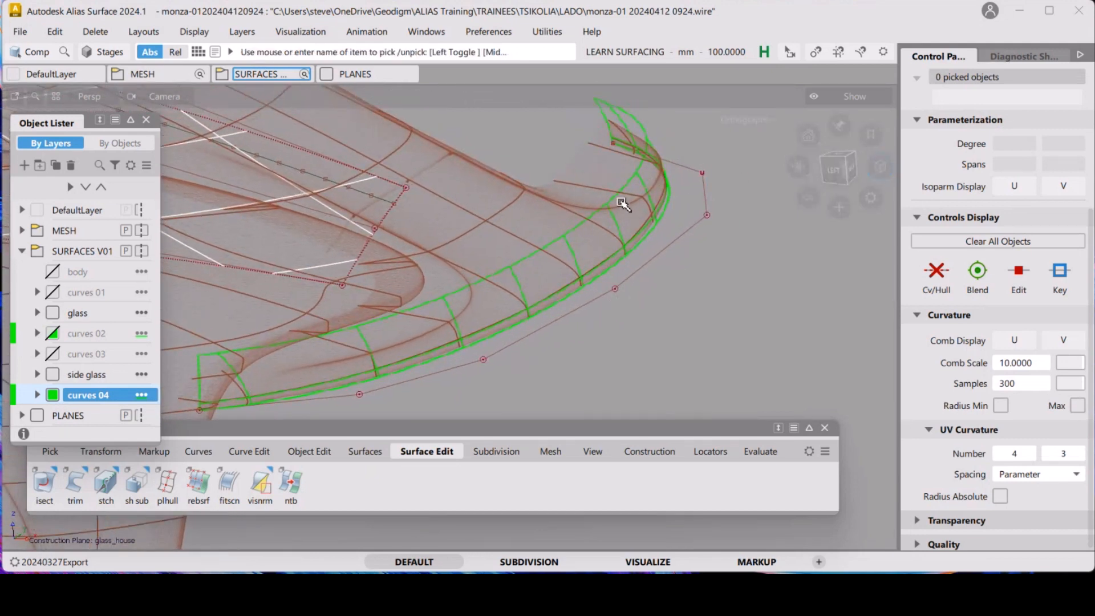
ctrl+shift+drag(670, 262, 737, 260)
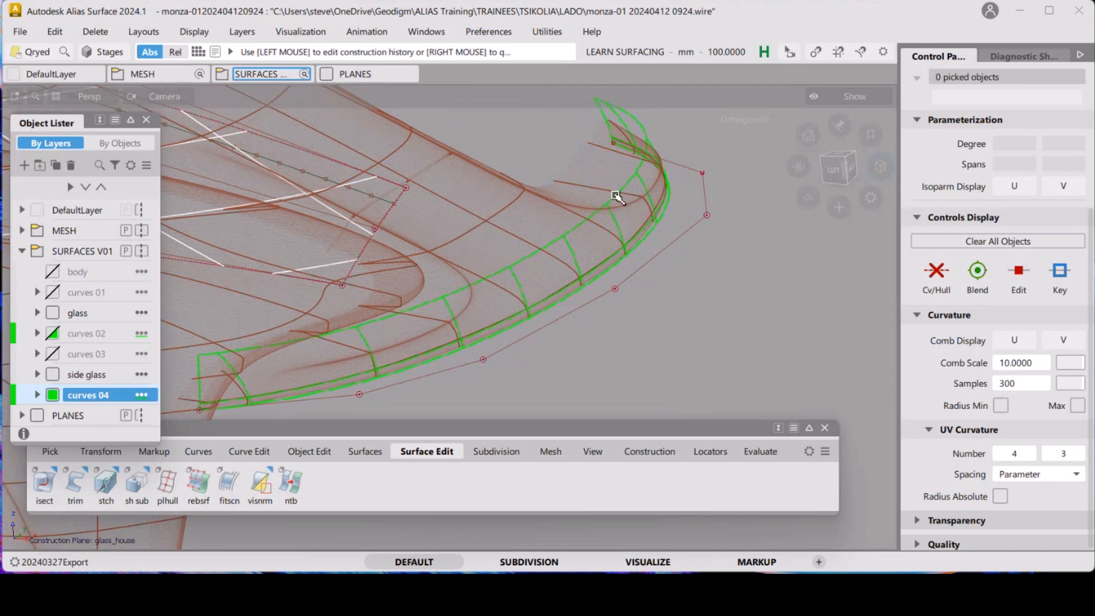
click(535, 257)
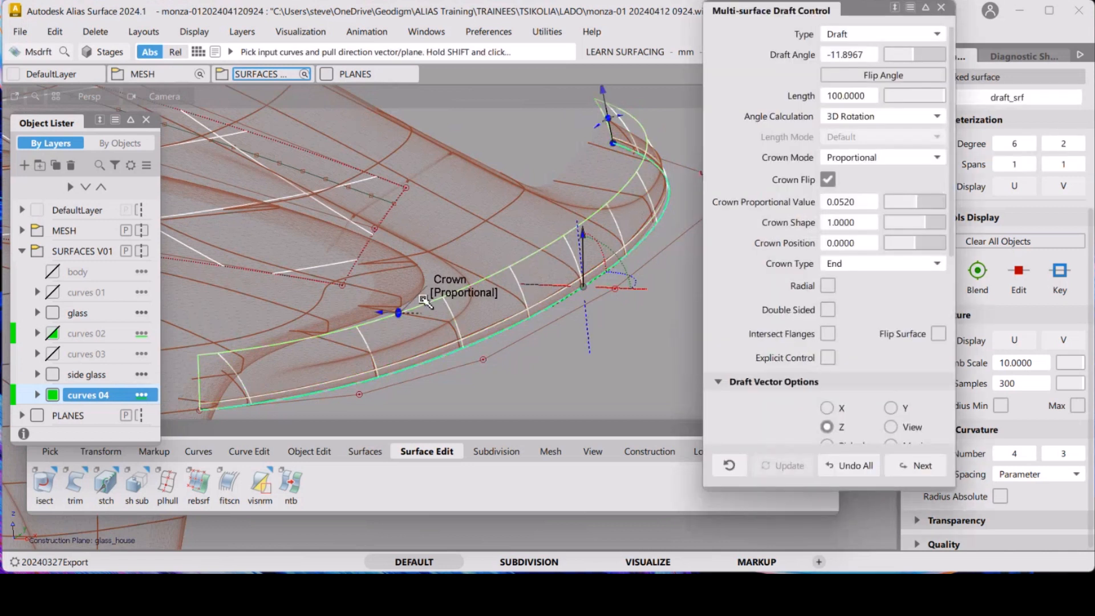
click(941, 10)
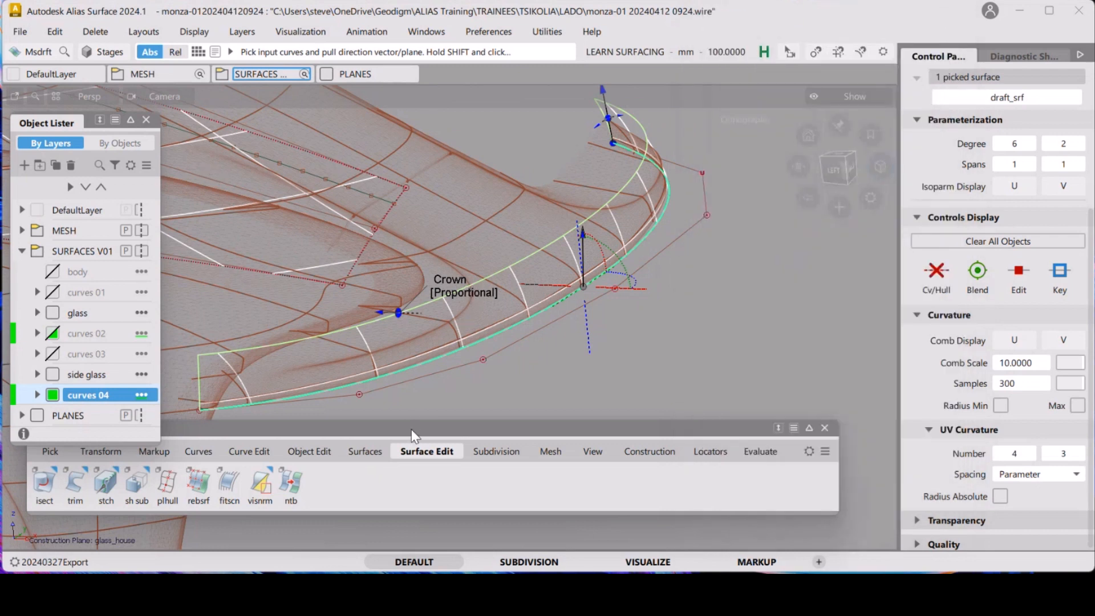
Reopen the draft surface's construction history with Query Edit and shorten its draft length to about 60 mm
drag(412, 429, 362, 414)
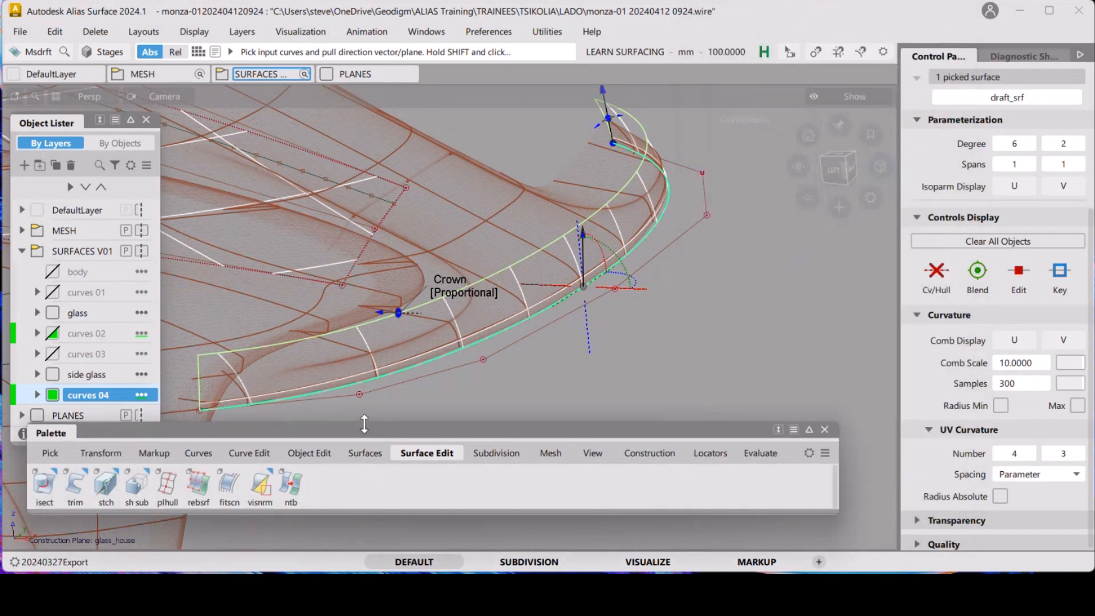
click(313, 442)
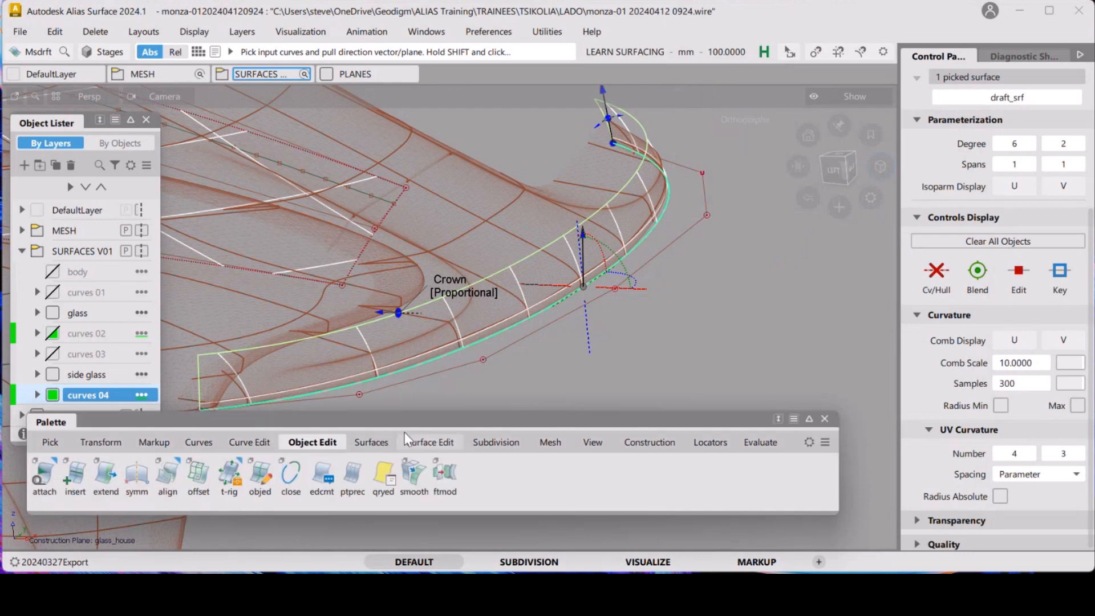
drag(409, 415, 402, 426)
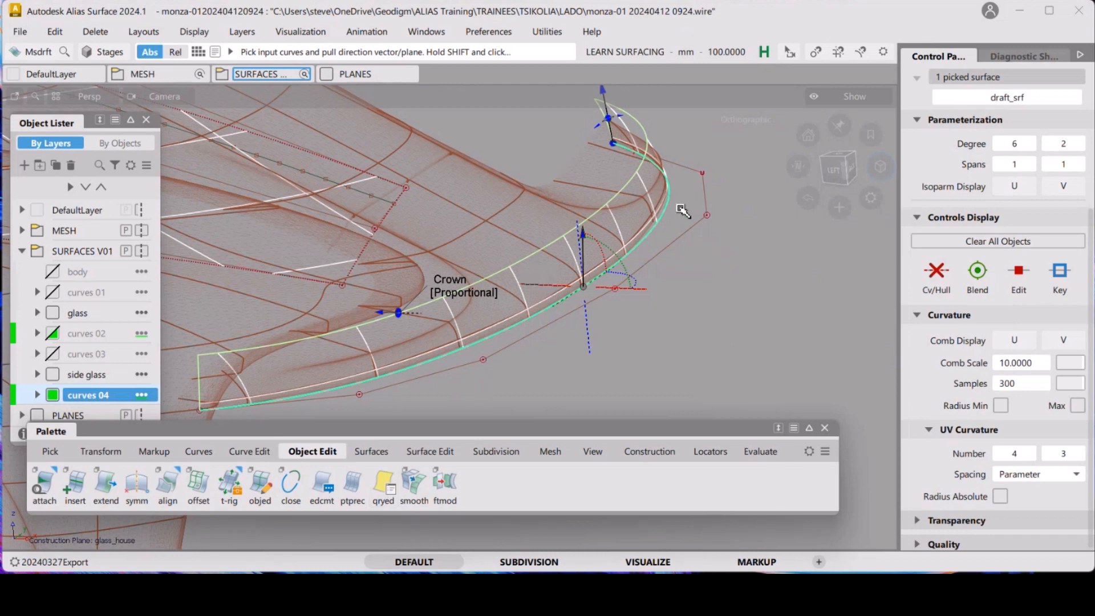
alt+shift+drag(676, 211, 661, 328)
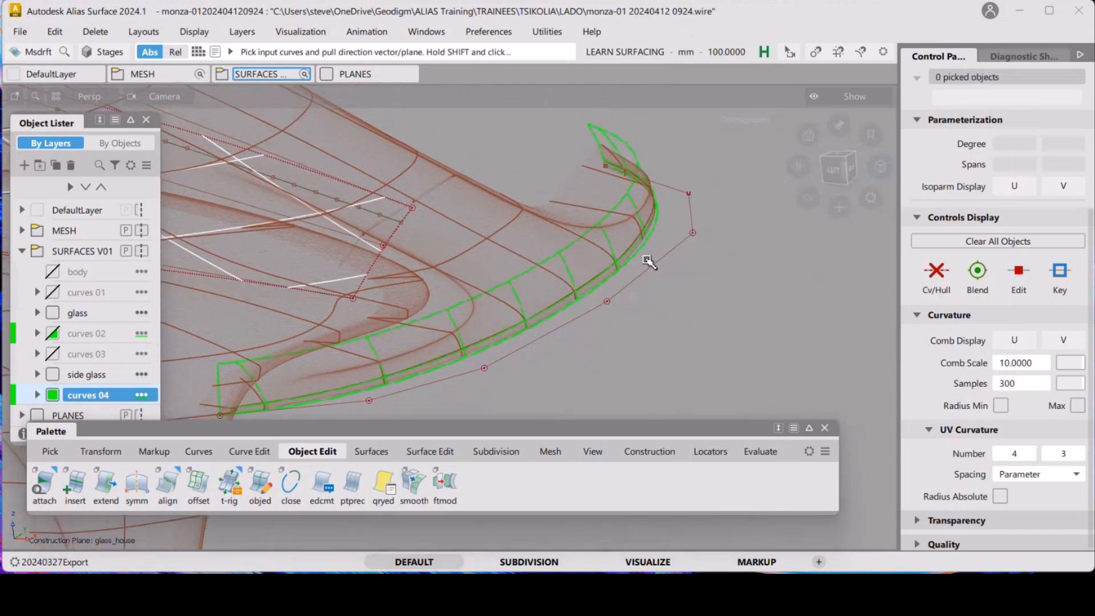
click(384, 486)
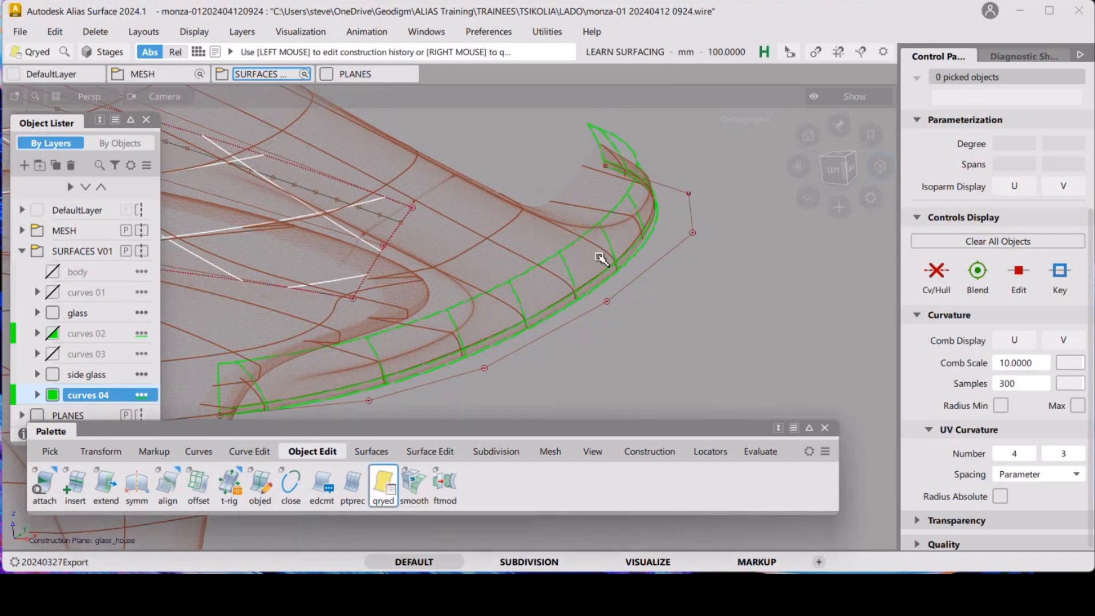
click(576, 247)
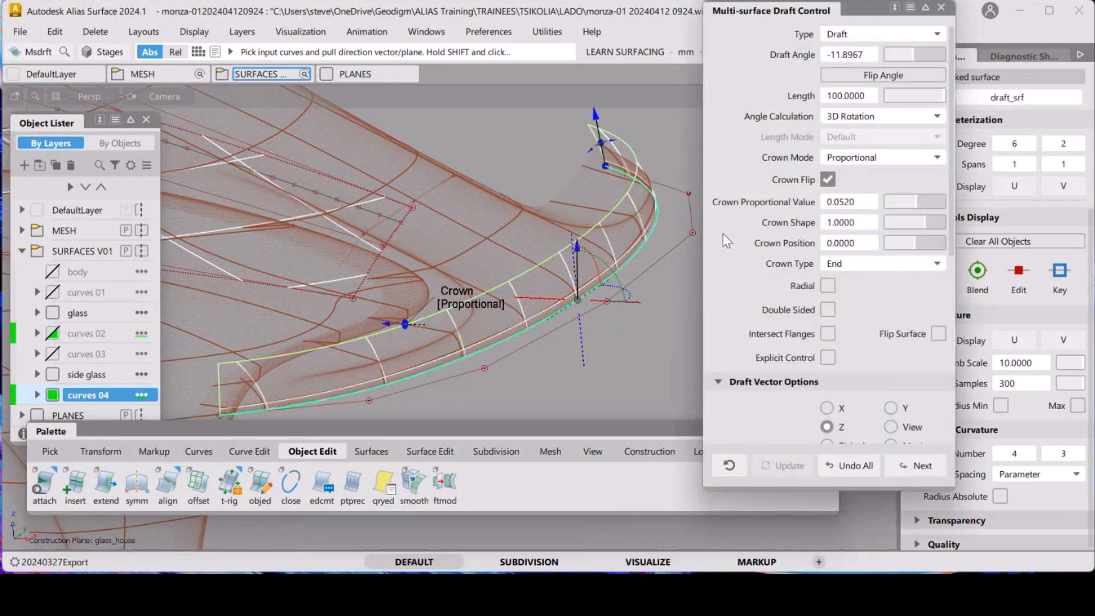
scroll(888, 358, down, 1)
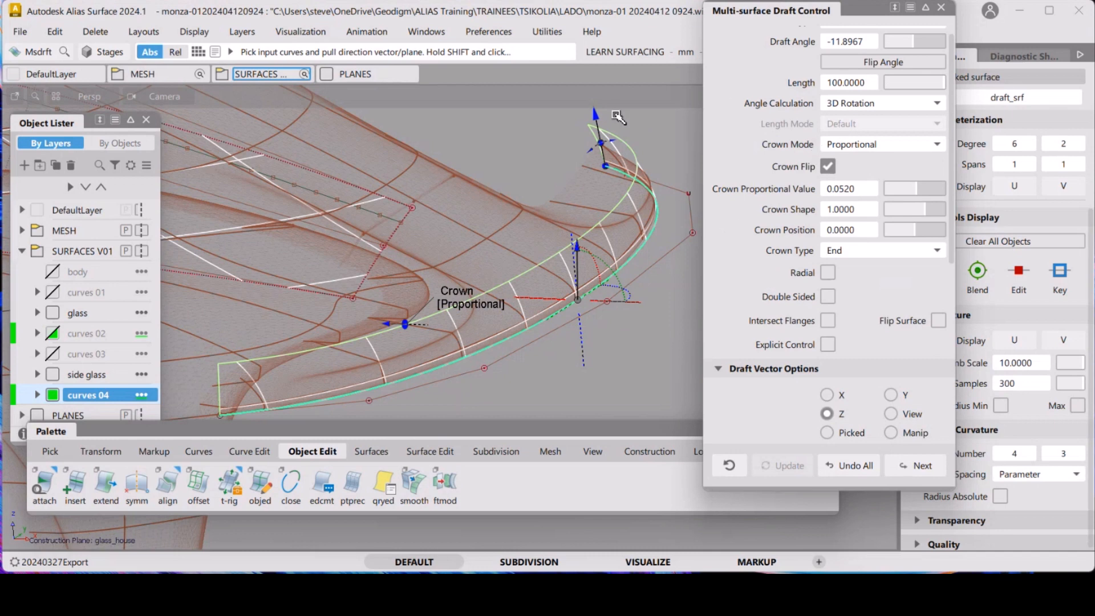
drag(598, 114, 603, 130)
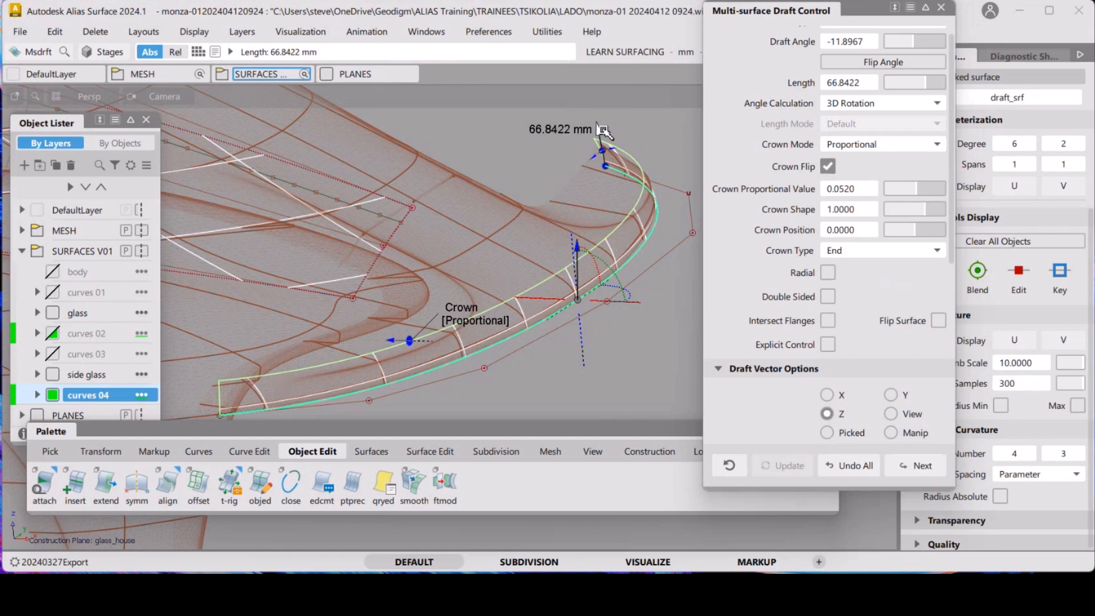
drag(604, 131, 597, 146)
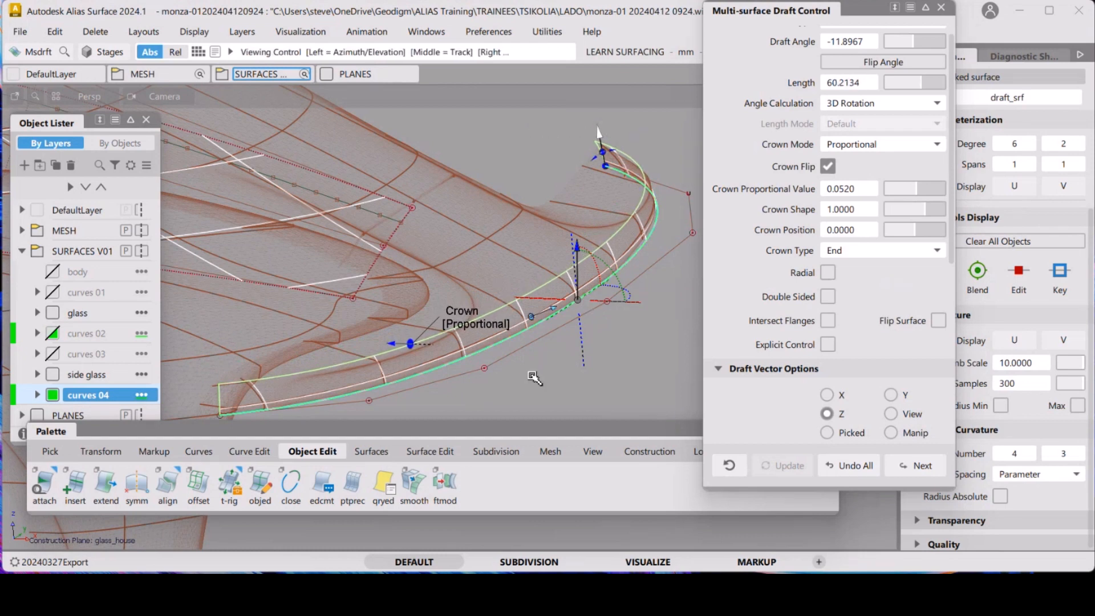
Adjust the draft surface's length further to about 47.8 mm so it matches the scan mesh
alt+shift+right_drag(539, 377, 512, 372)
alt+shift+drag(512, 372, 530, 340)
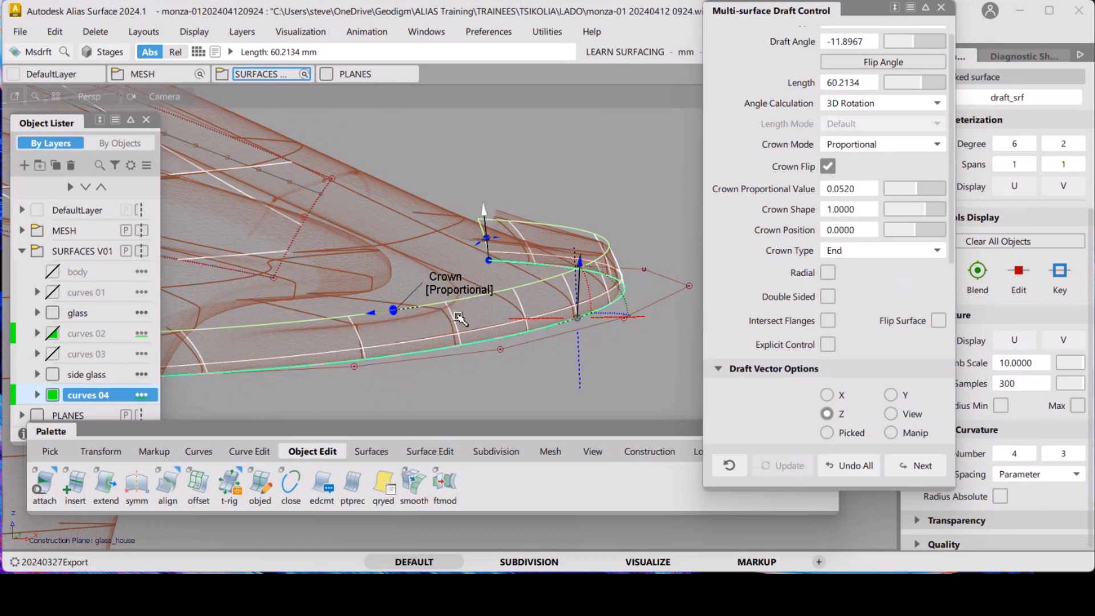
key(alt+shift)
alt+shift+drag(478, 332, 550, 276)
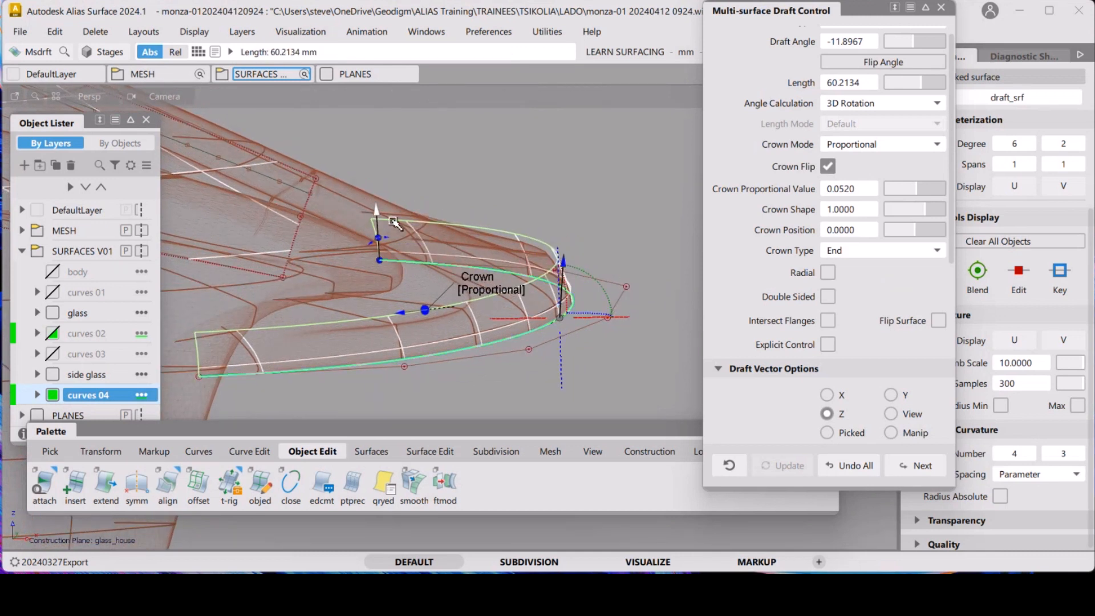
mouse_move(381, 211)
drag(377, 211, 371, 256)
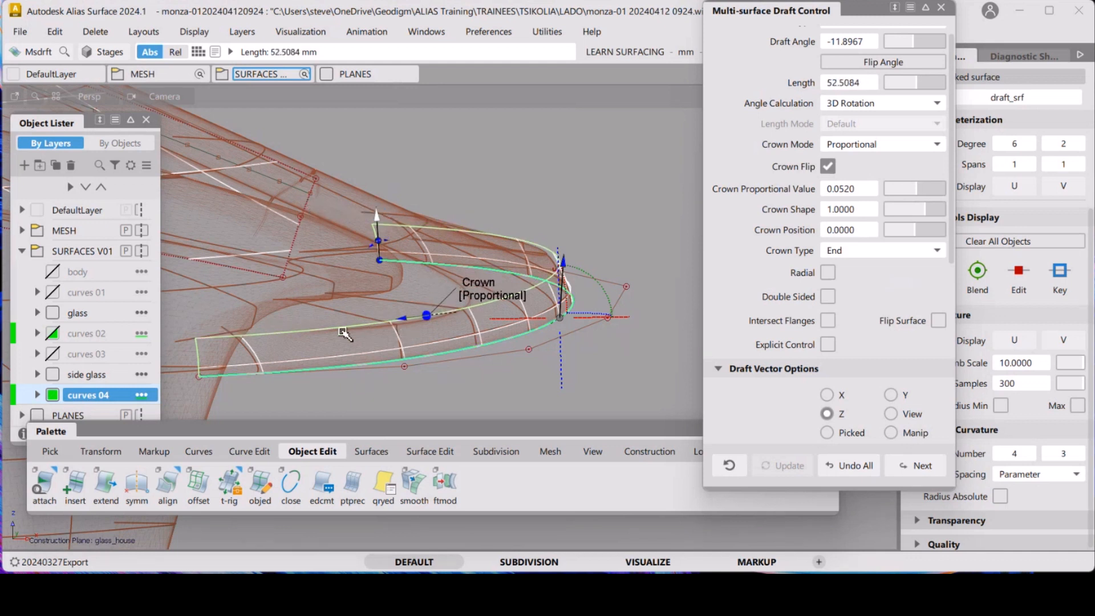
drag(380, 217, 379, 222)
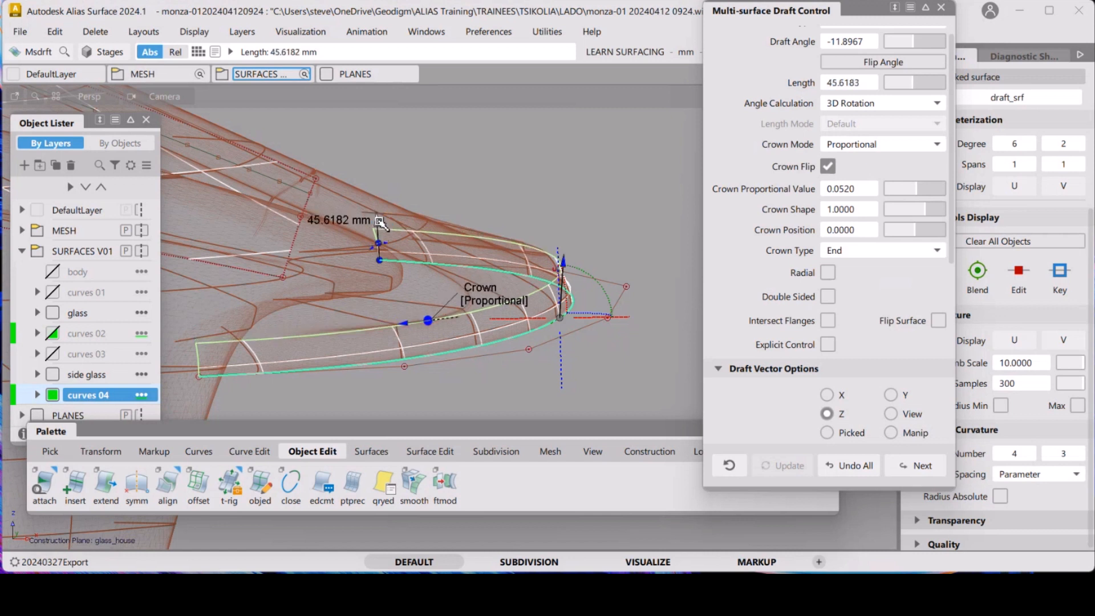
drag(379, 221, 376, 215)
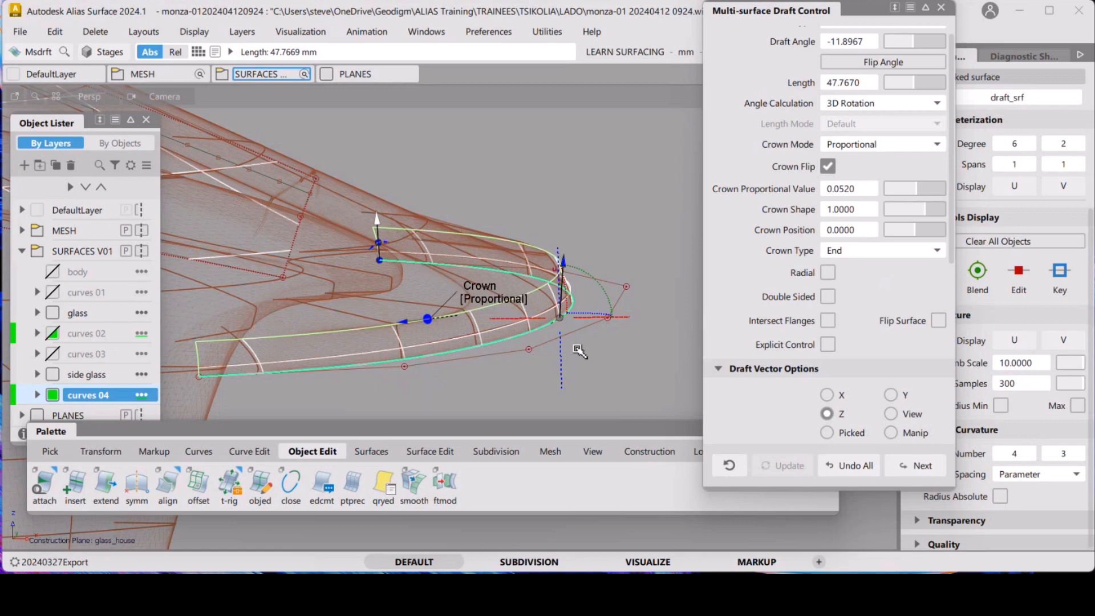
Close the draft control and inspect the shortened draft surface against the mesh from several angles
alt+shift+drag(612, 373, 399, 303)
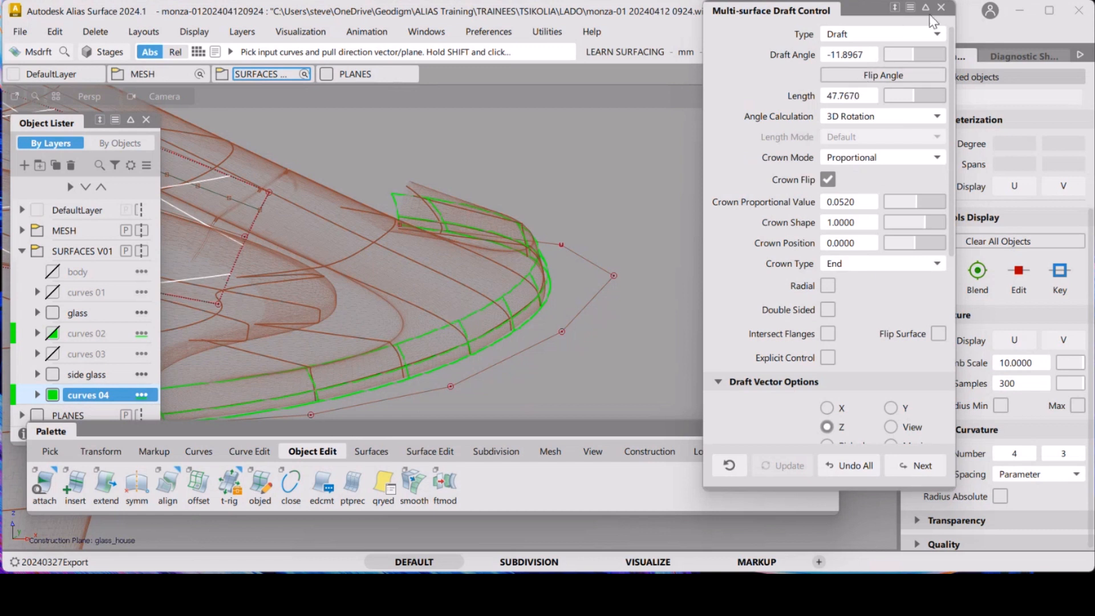
click(942, 8)
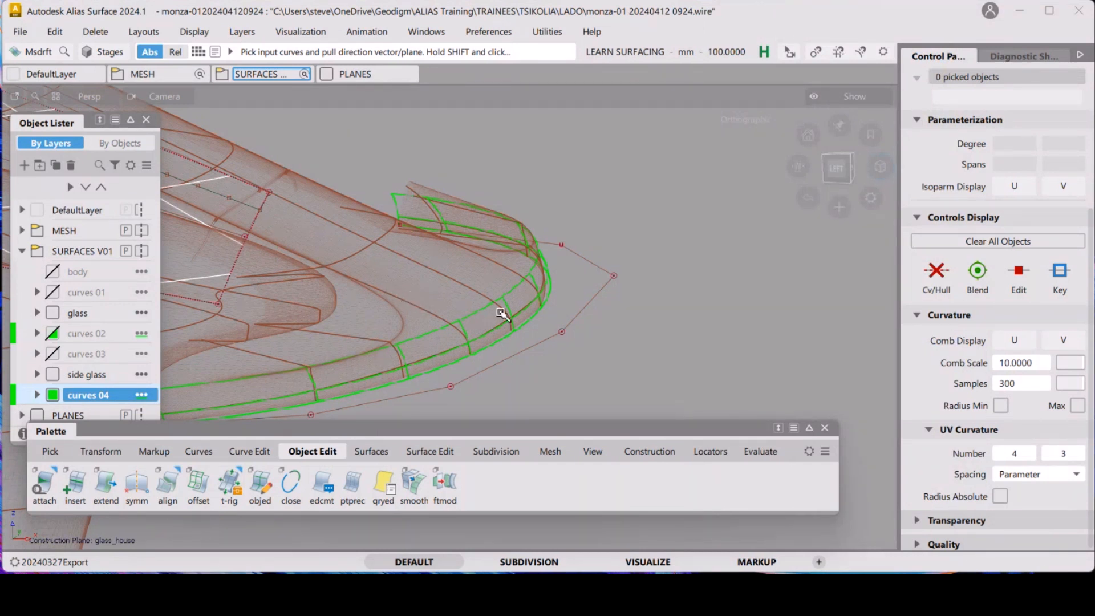
mouse_move(493, 310)
alt+shift+mouse_down()
mouse_move(496, 289)
mouse_move(529, 275)
mouse_move(509, 299)
mouse_move(540, 241)
mouse_move(443, 300)
mouse_move(483, 293)
alt+shift+mouse_up()
key(F12)
alt+shift+right_drag(483, 293, 481, 295)
alt+shift+middle_drag(481, 295, 579, 300)
key(F12)
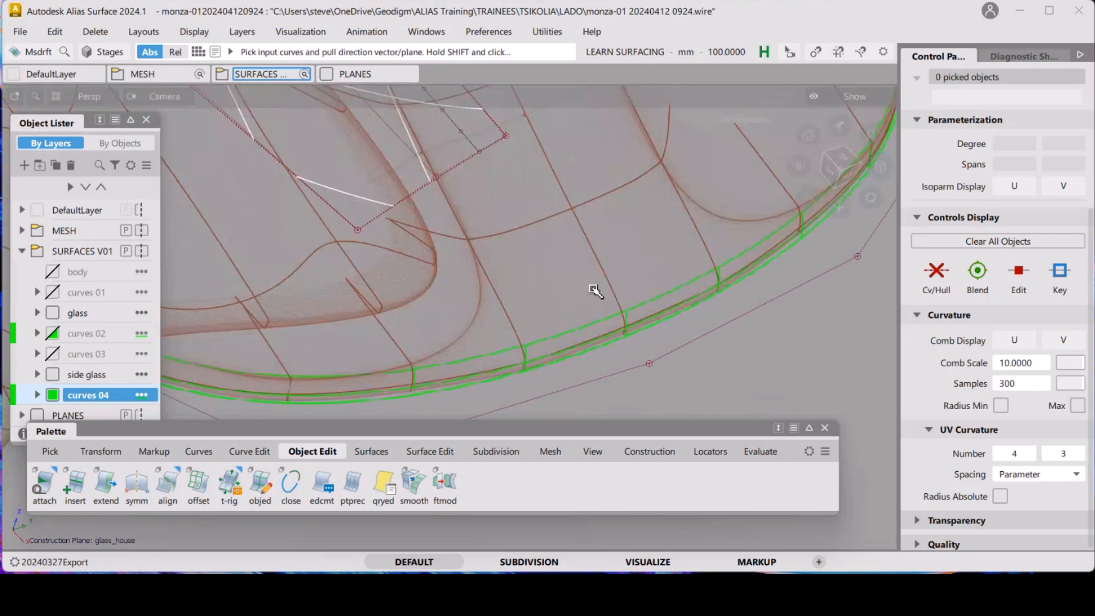
alt+shift+right_drag(517, 255, 517, 284)
alt+shift+drag(517, 284, 566, 305)
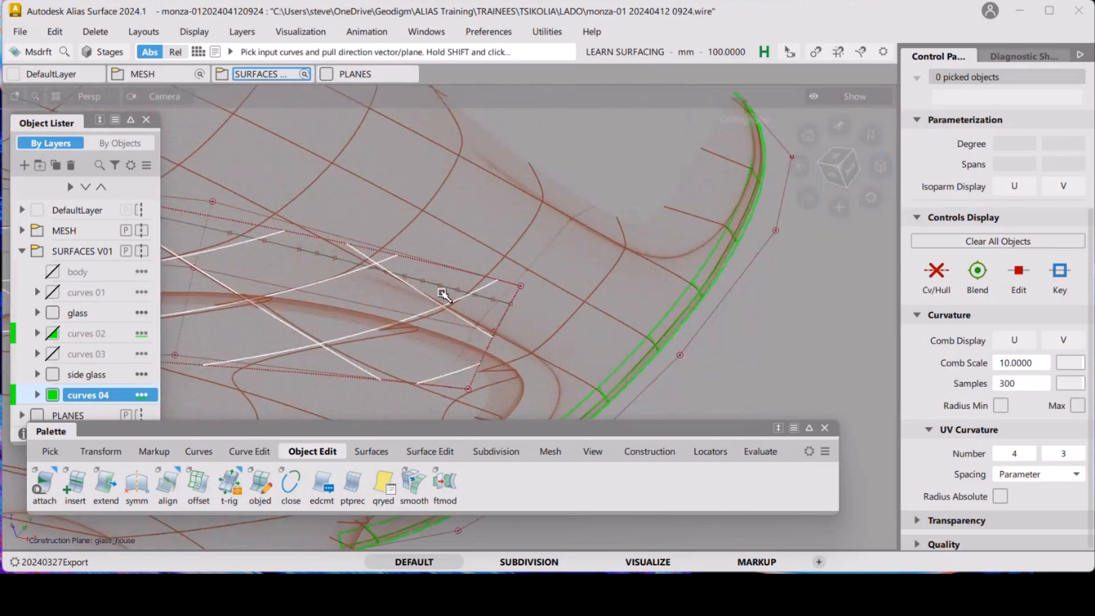
alt+shift+drag(453, 286, 450, 187)
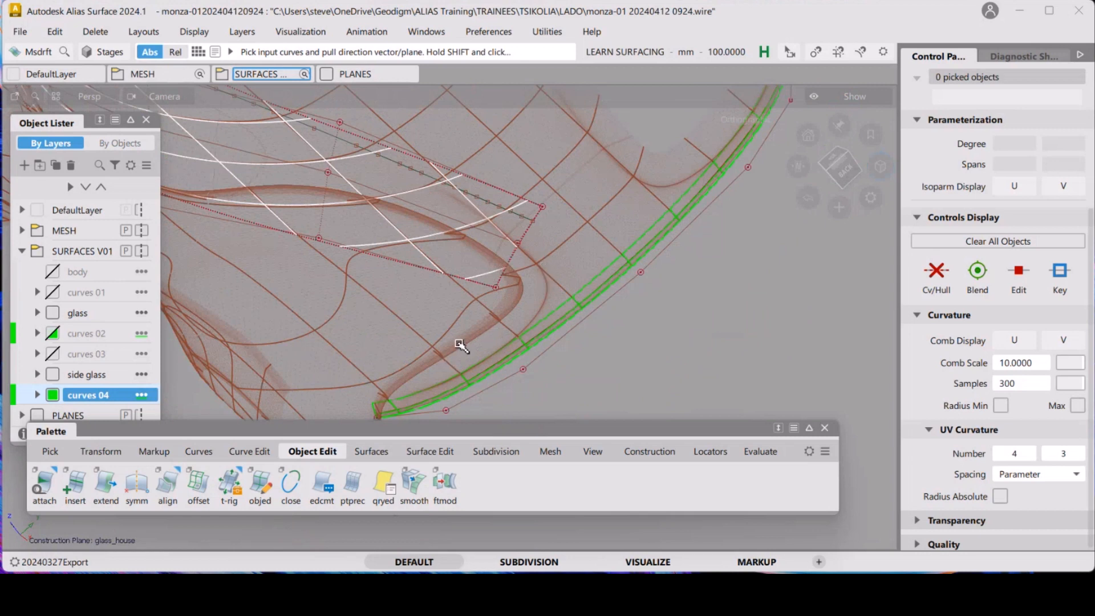
alt+shift+drag(539, 294, 462, 284)
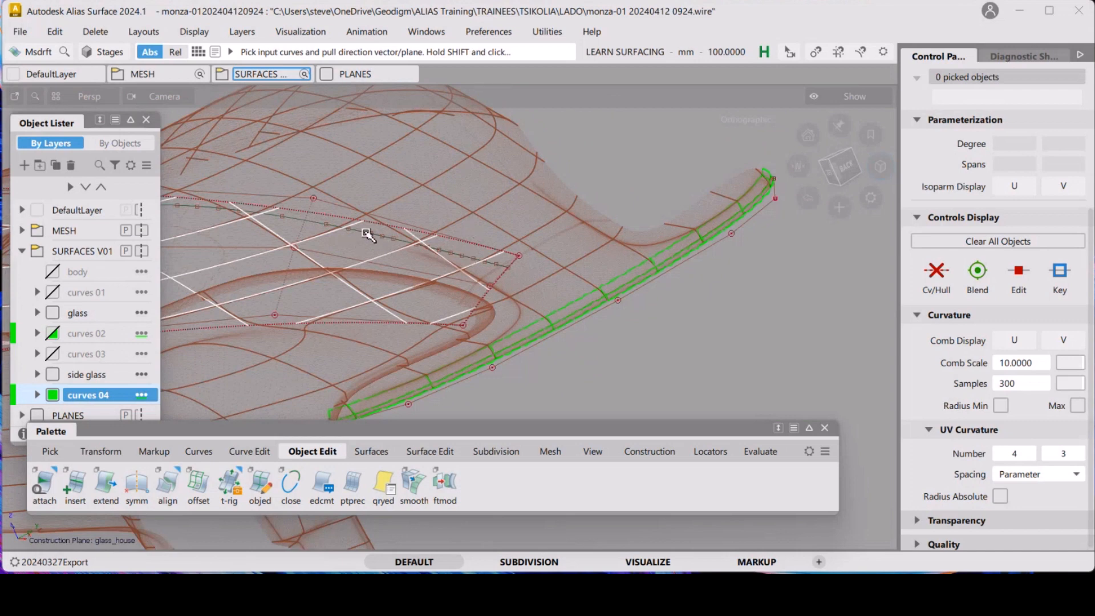
alt+shift+drag(533, 339, 508, 342)
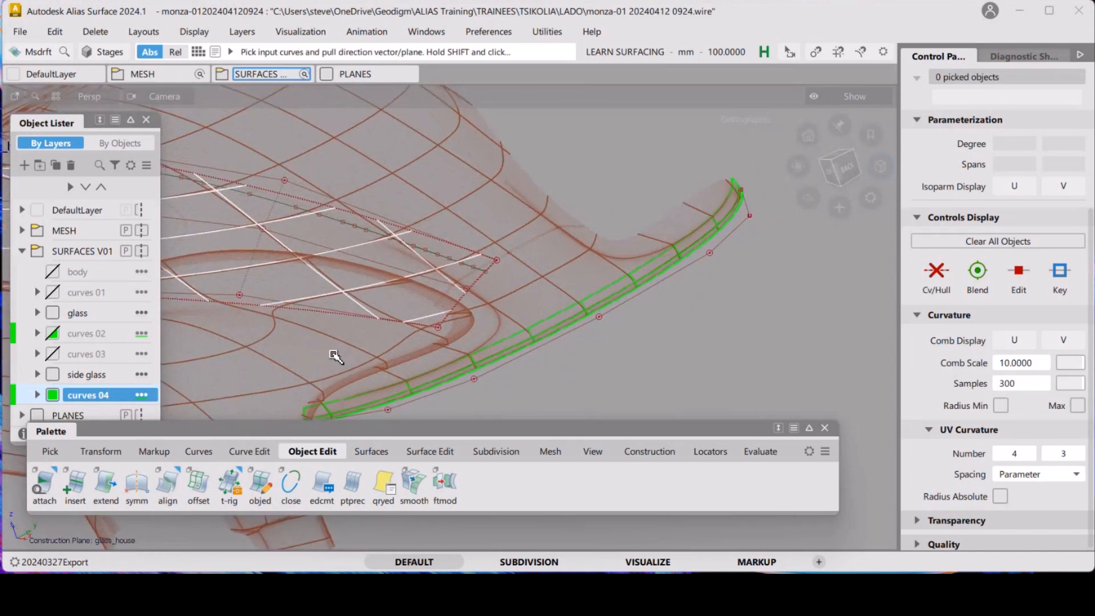
click(197, 455)
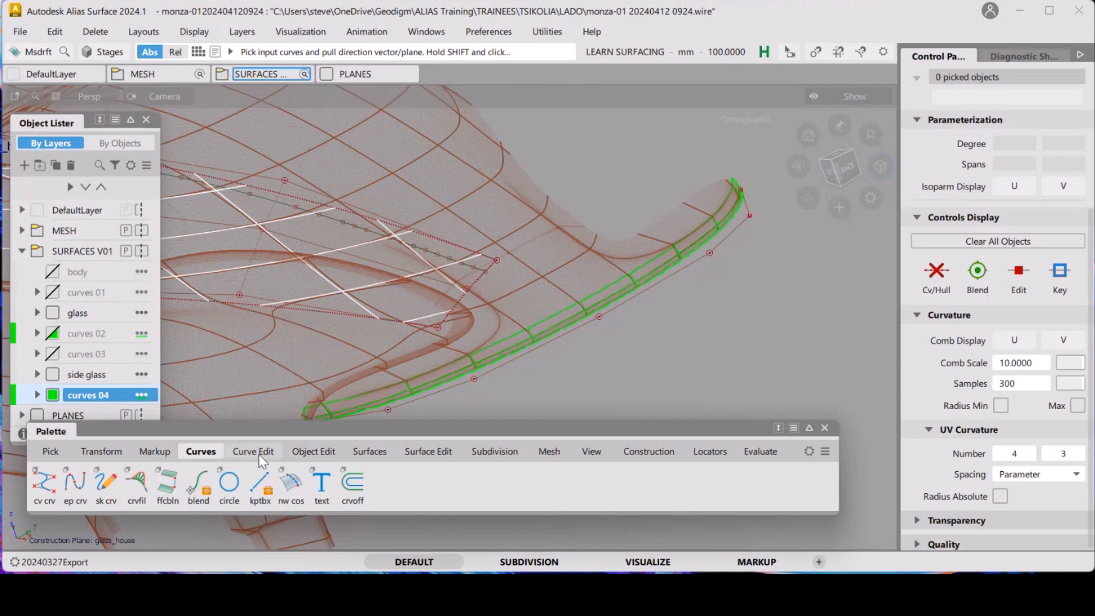
click(20, 37)
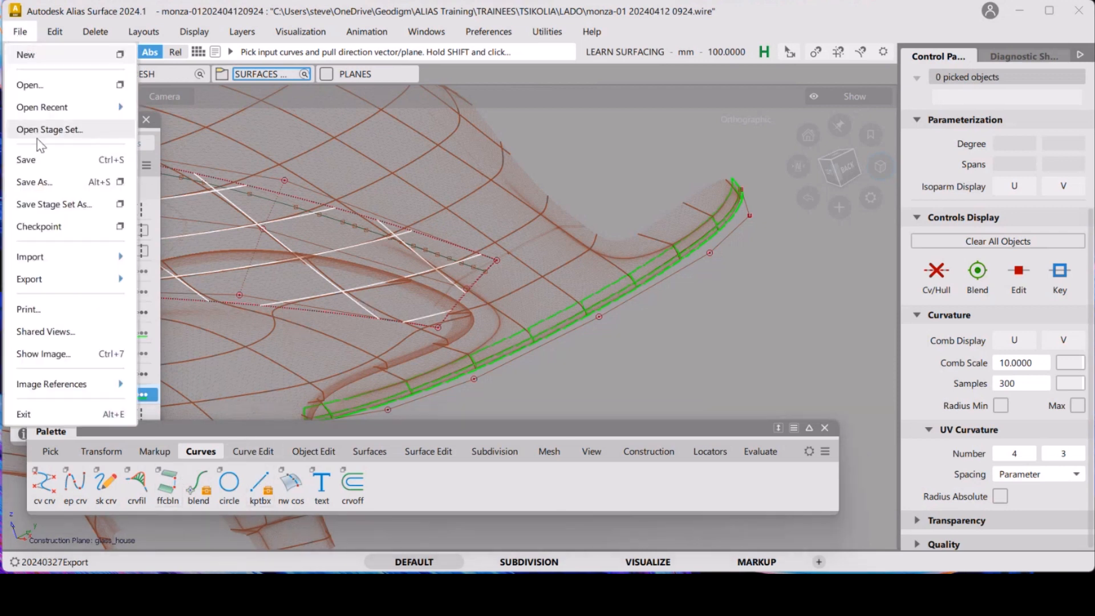
click(47, 179)
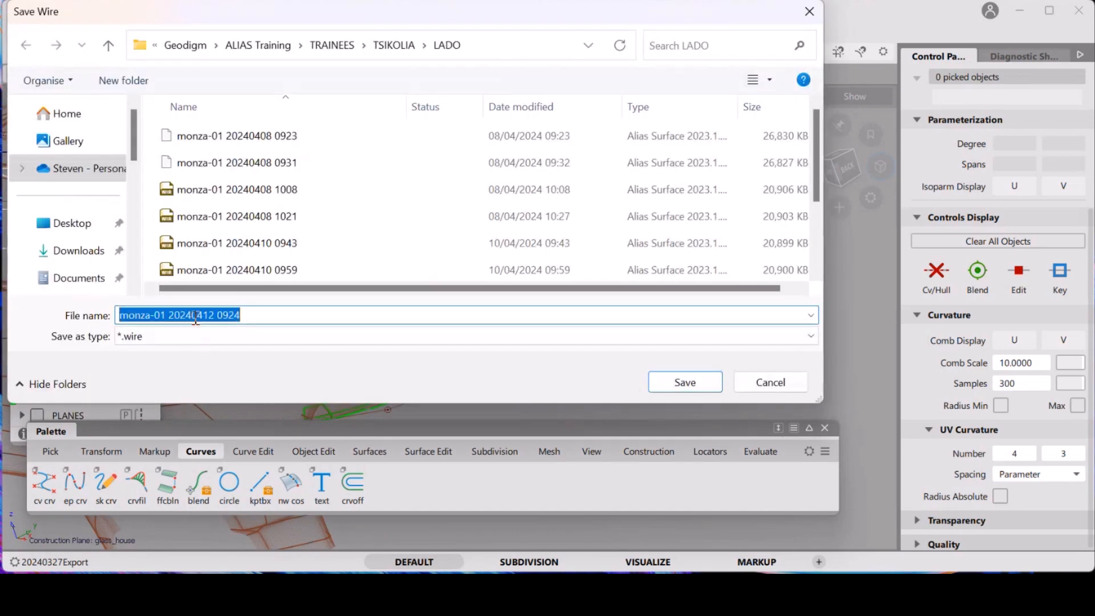
drag(231, 315, 278, 313)
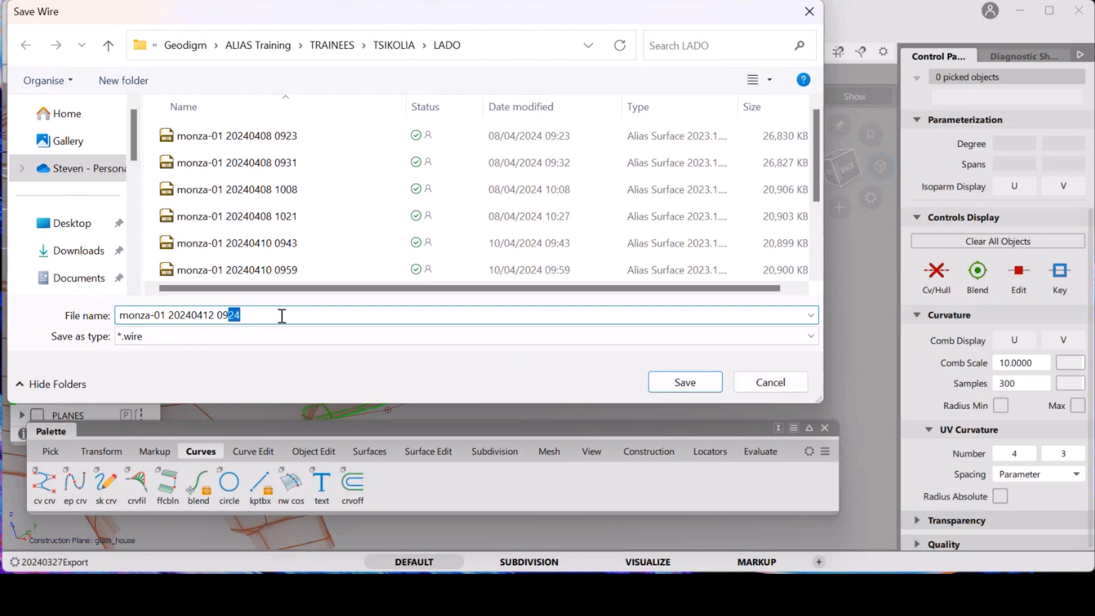
key(Return)
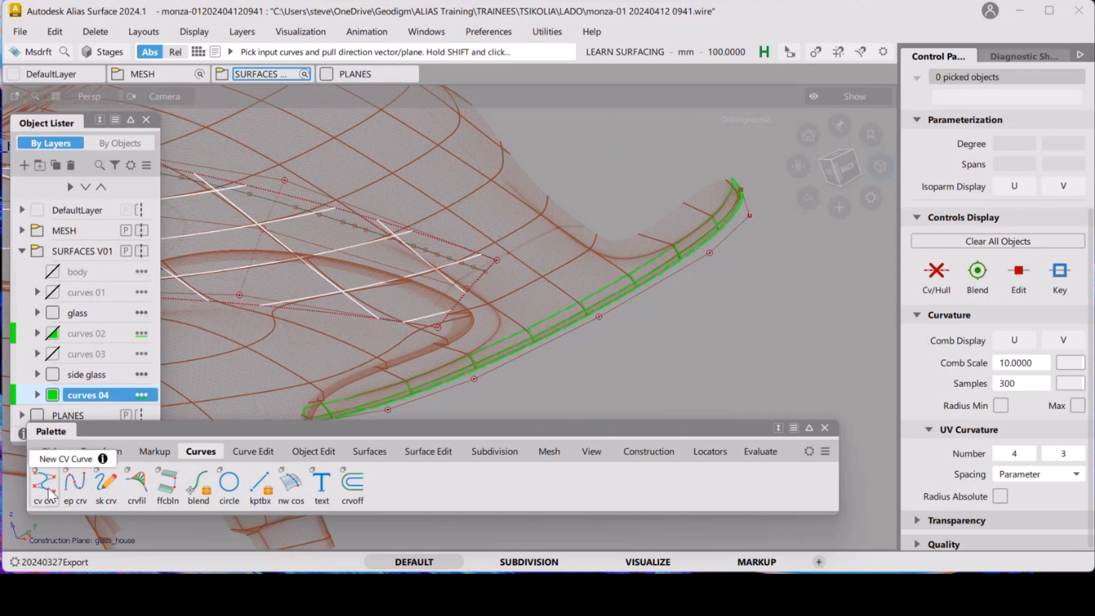
Draw a two-point CV curve from the upper glasshouse curve's end down to the green edge curve and raise its degree
double_click(48, 488)
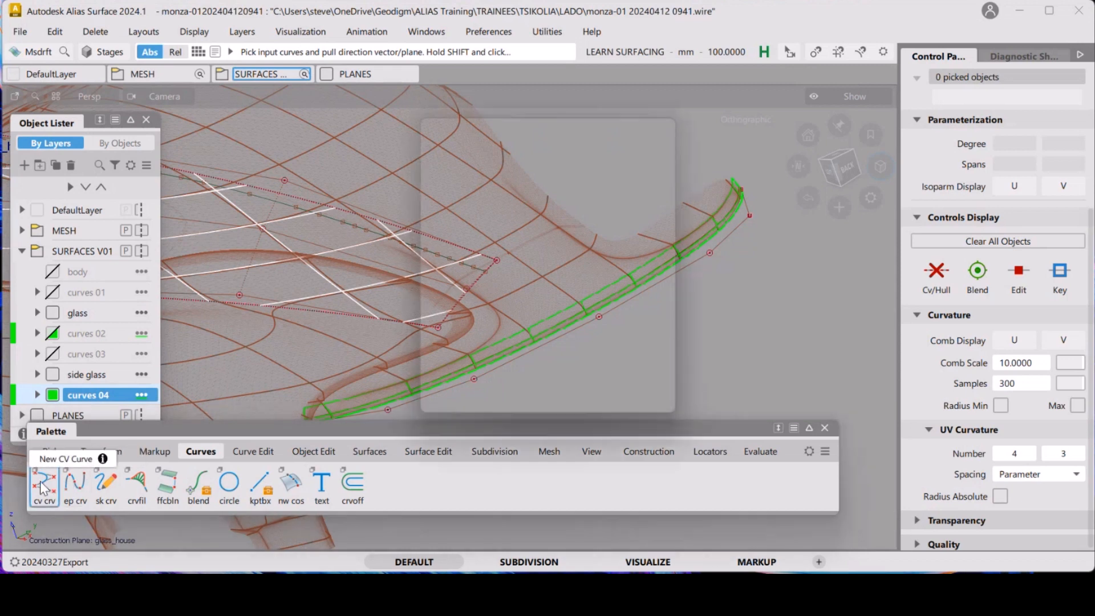
drag(591, 126, 842, 112)
click(847, 378)
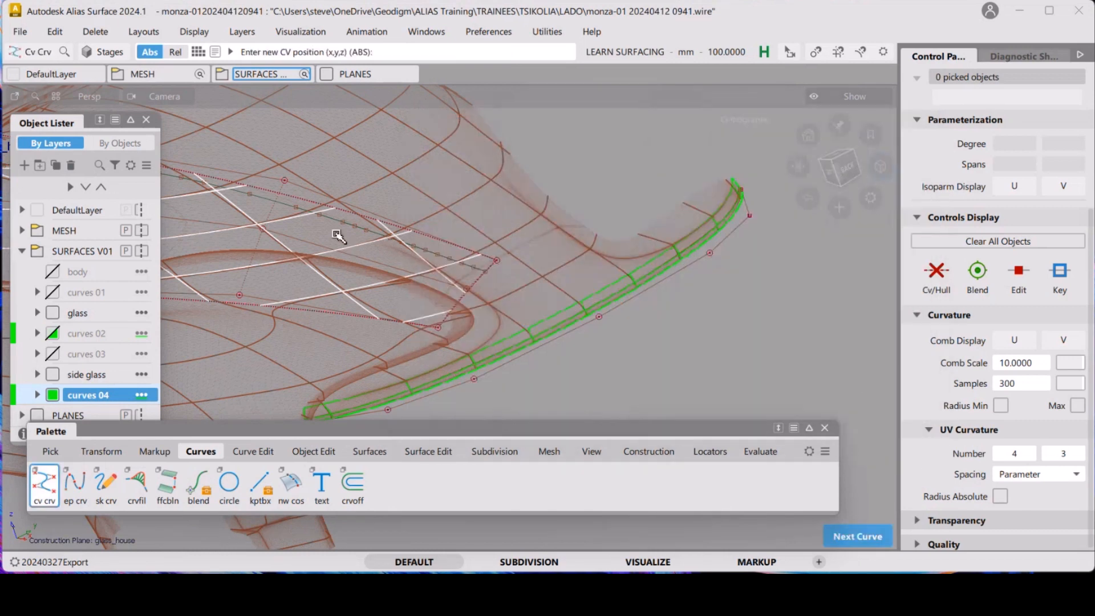
click(354, 225)
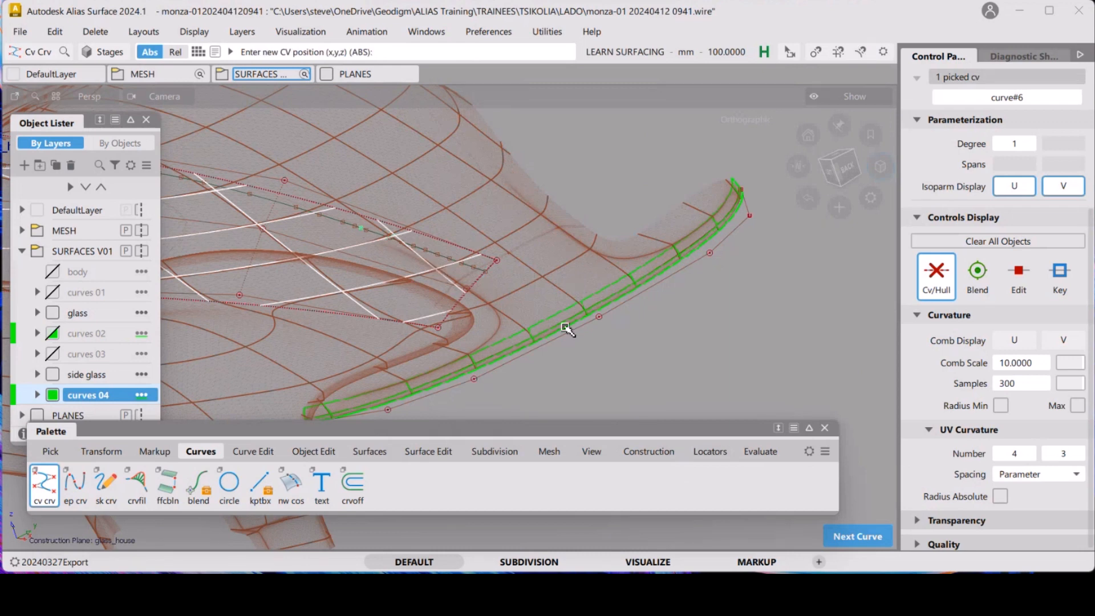
drag(502, 345, 422, 373)
alt+shift+drag(391, 264, 487, 276)
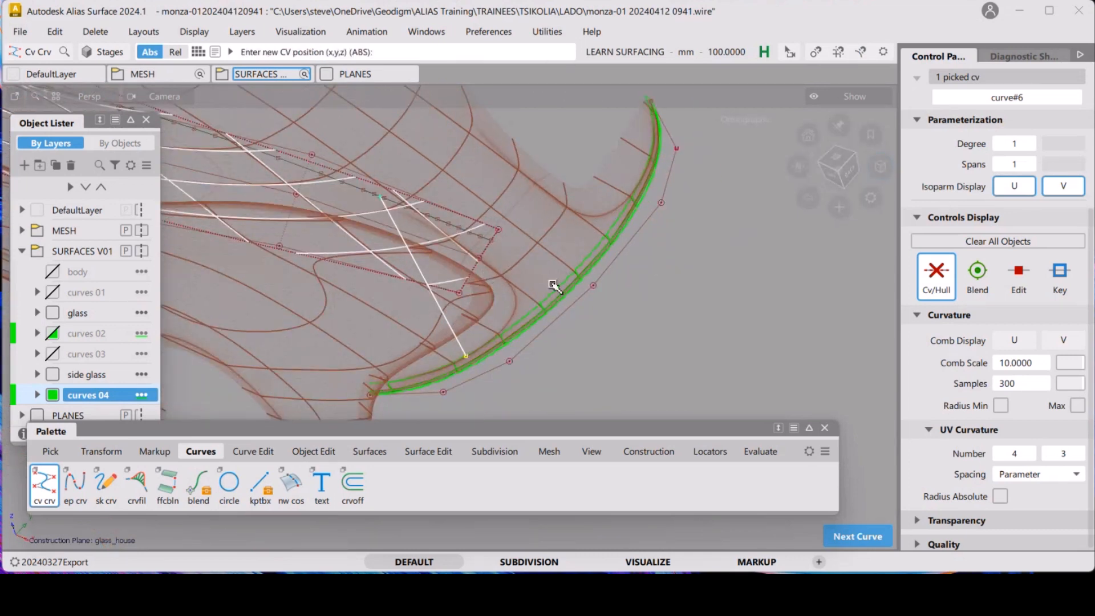
click(1029, 143)
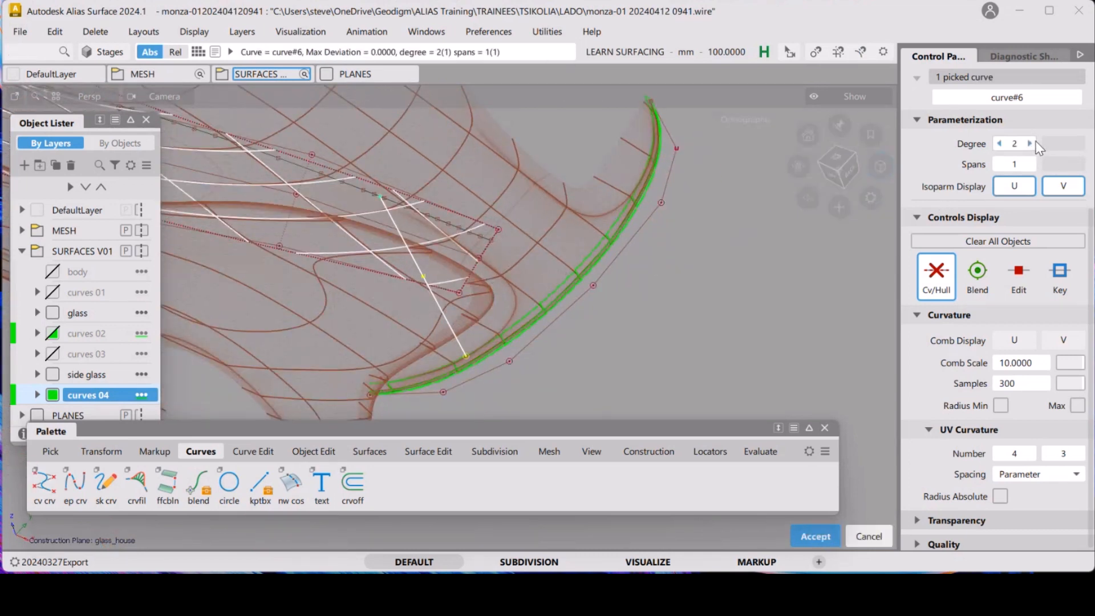
click(1030, 144)
click(633, 206)
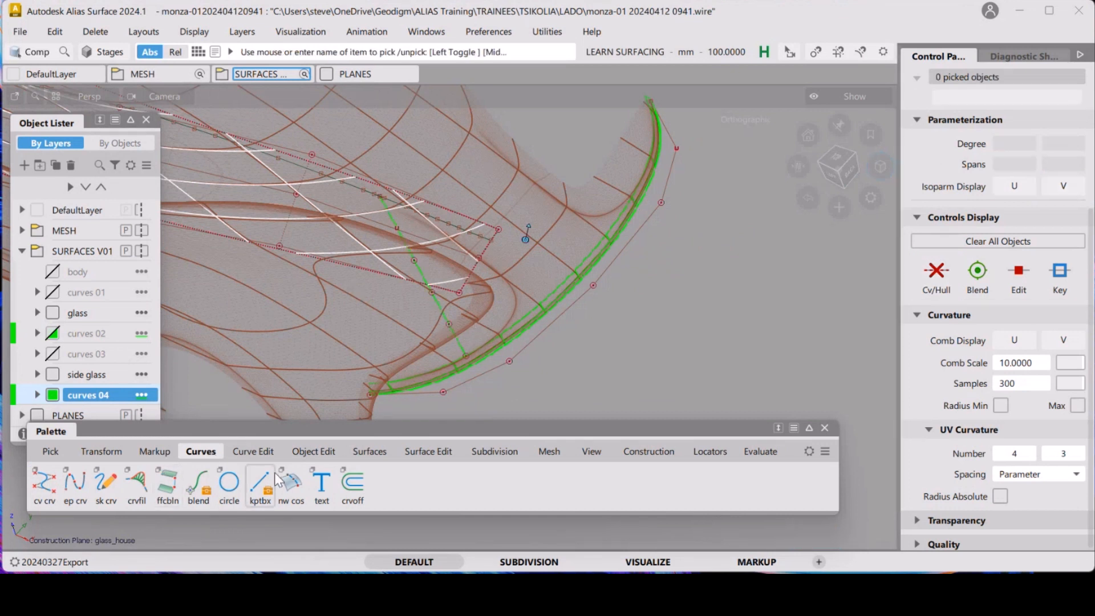
Align the new curve's lower end to the green edge curve with G2 continuity
click(314, 454)
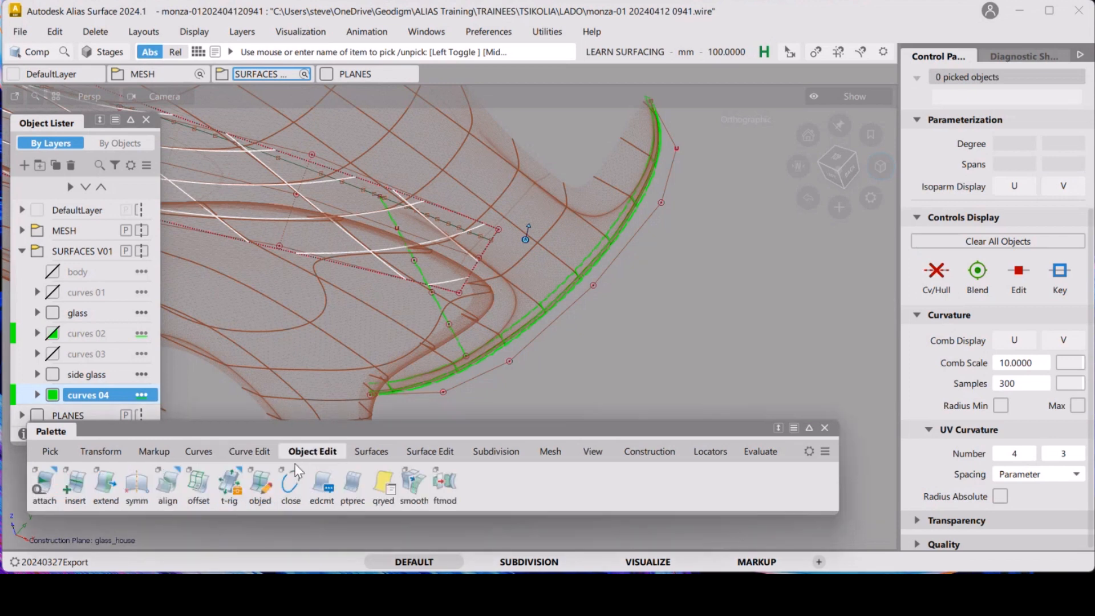
double_click(169, 486)
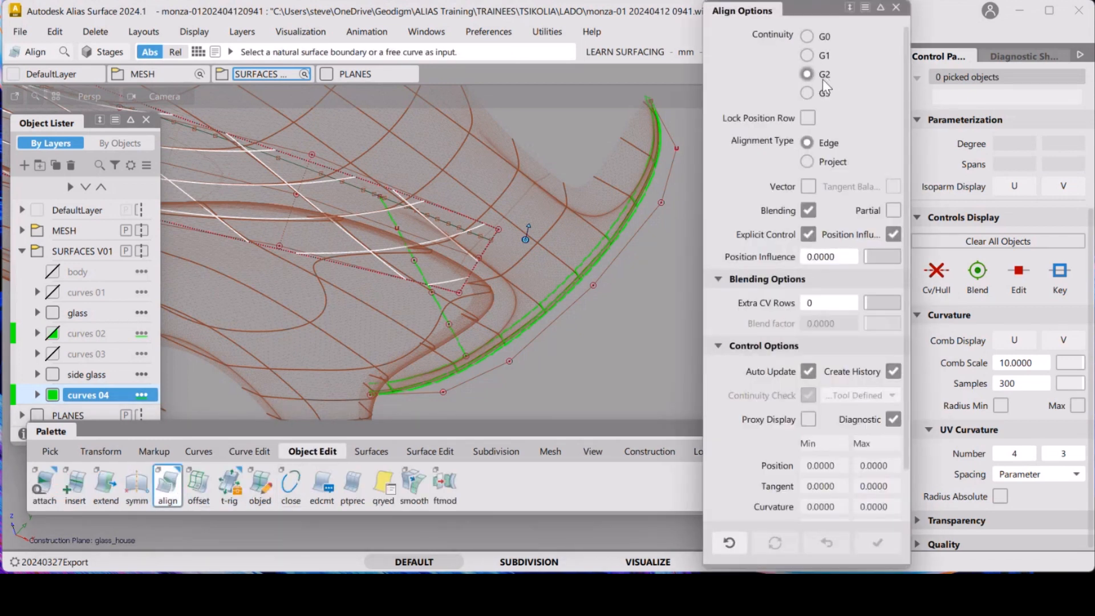
click(459, 345)
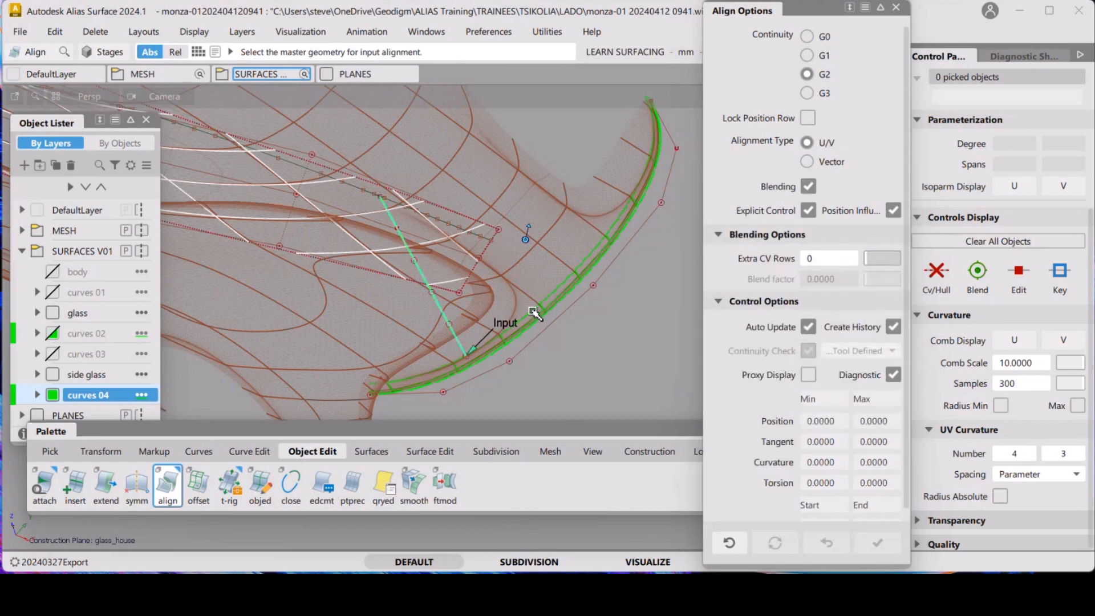
click(534, 312)
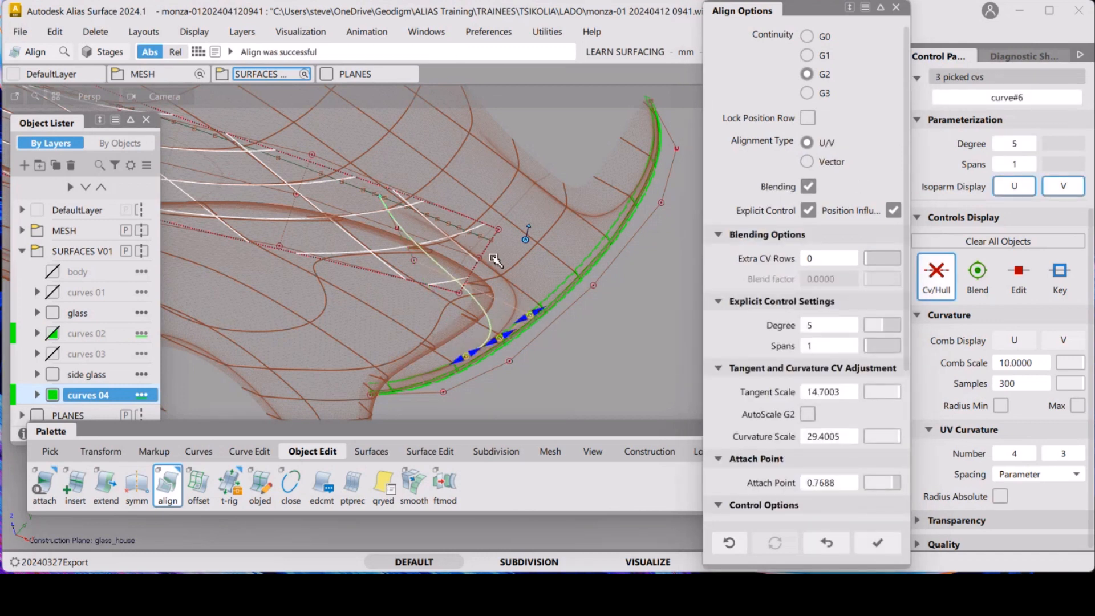
key(Escape)
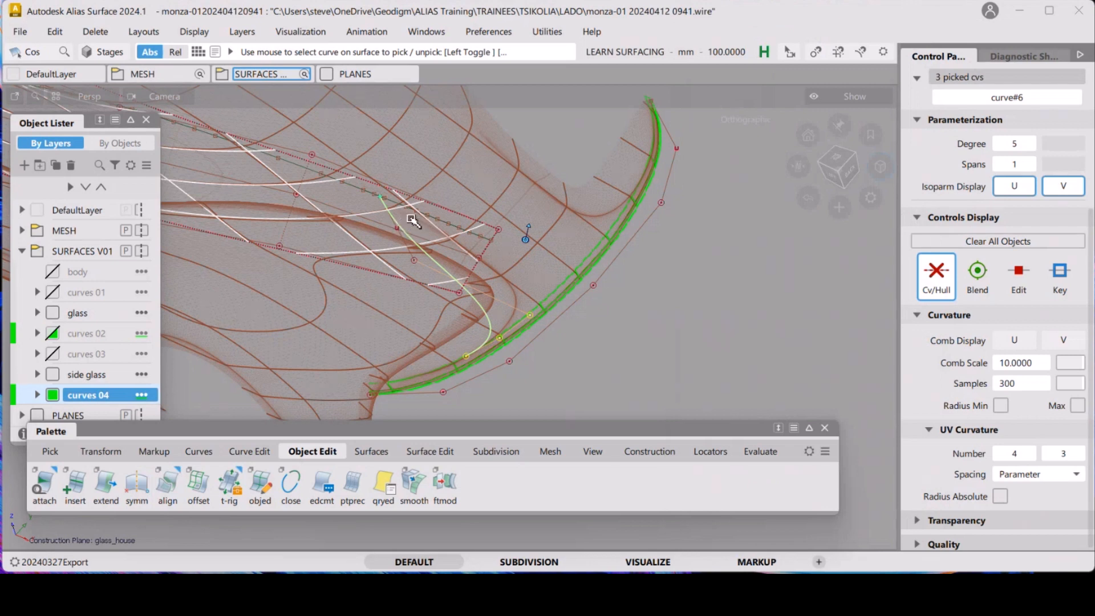
Align the curve's upper end with G2 continuity to the upper curve and adjust the tangent scales at both ends
click(168, 485)
click(402, 227)
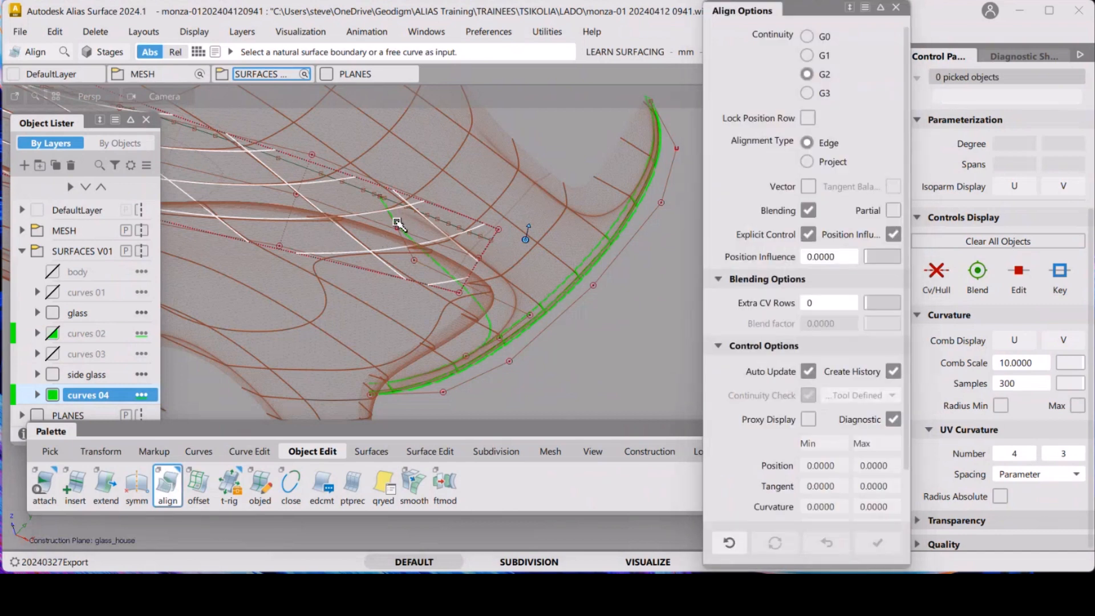
click(444, 223)
drag(452, 228, 505, 254)
drag(466, 227, 495, 232)
click(523, 341)
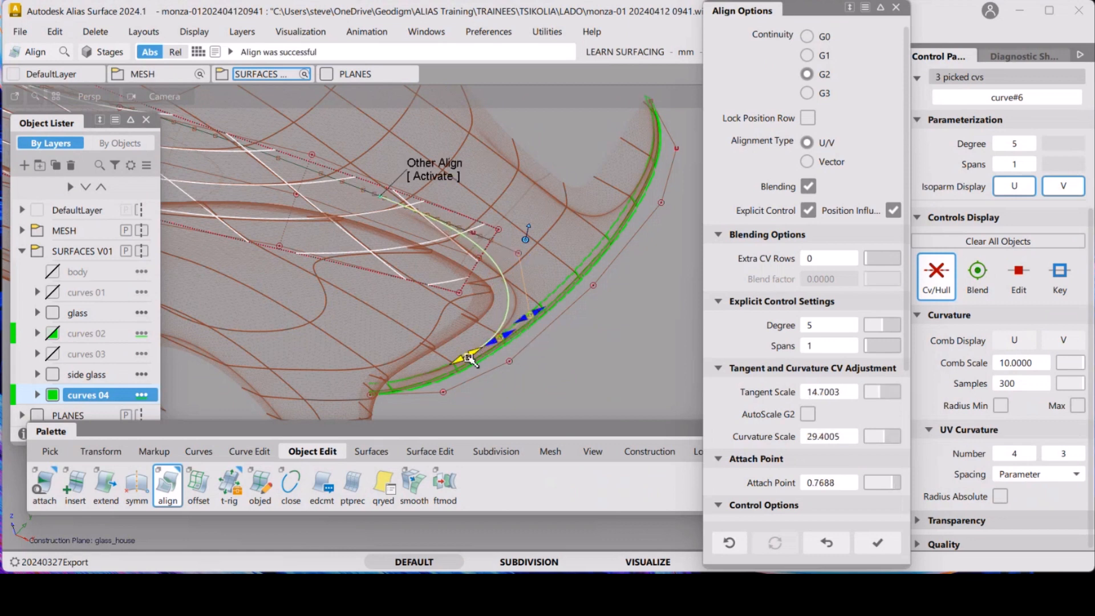
drag(460, 361, 516, 337)
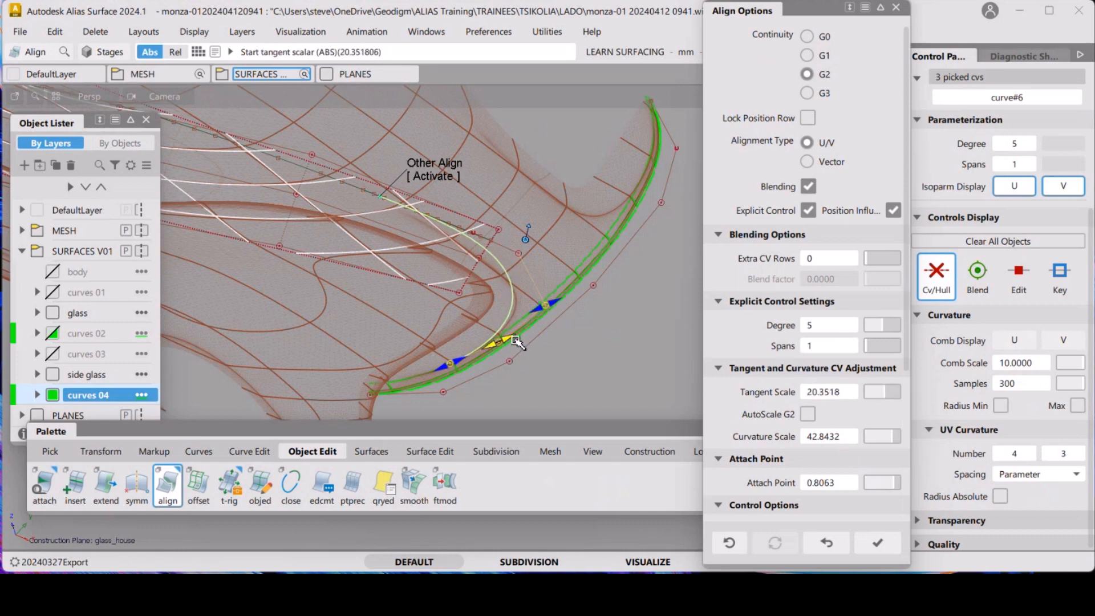
alt+shift+drag(476, 277, 479, 338)
mouse_move(432, 298)
alt+shift+mouse_down()
mouse_move(412, 320)
mouse_move(415, 292)
alt+shift+mouse_up()
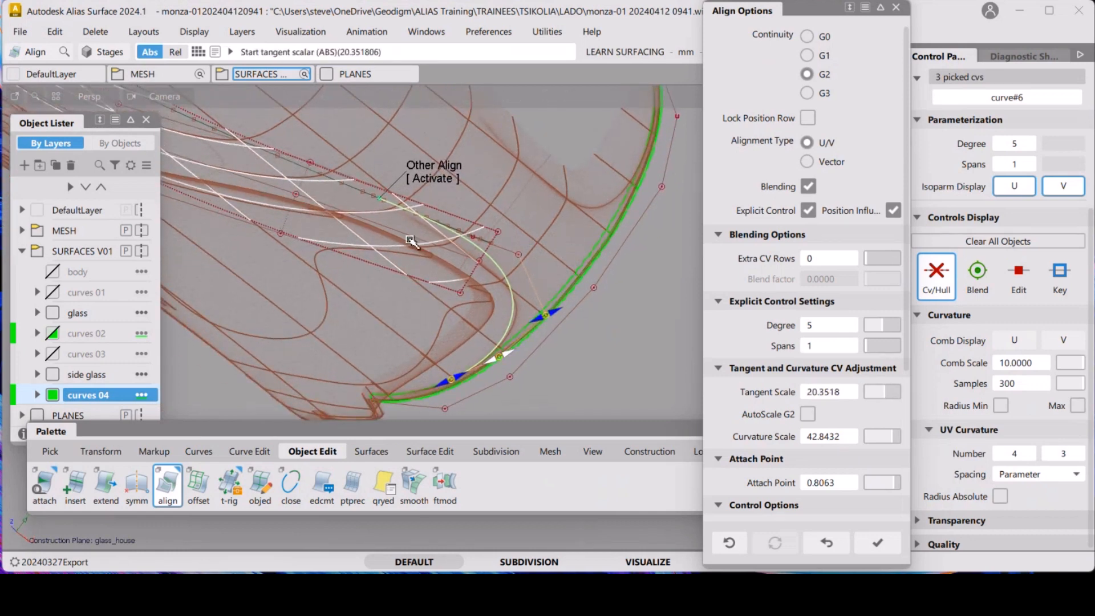
click(440, 175)
drag(386, 202, 342, 196)
drag(482, 240, 533, 261)
drag(446, 228, 456, 229)
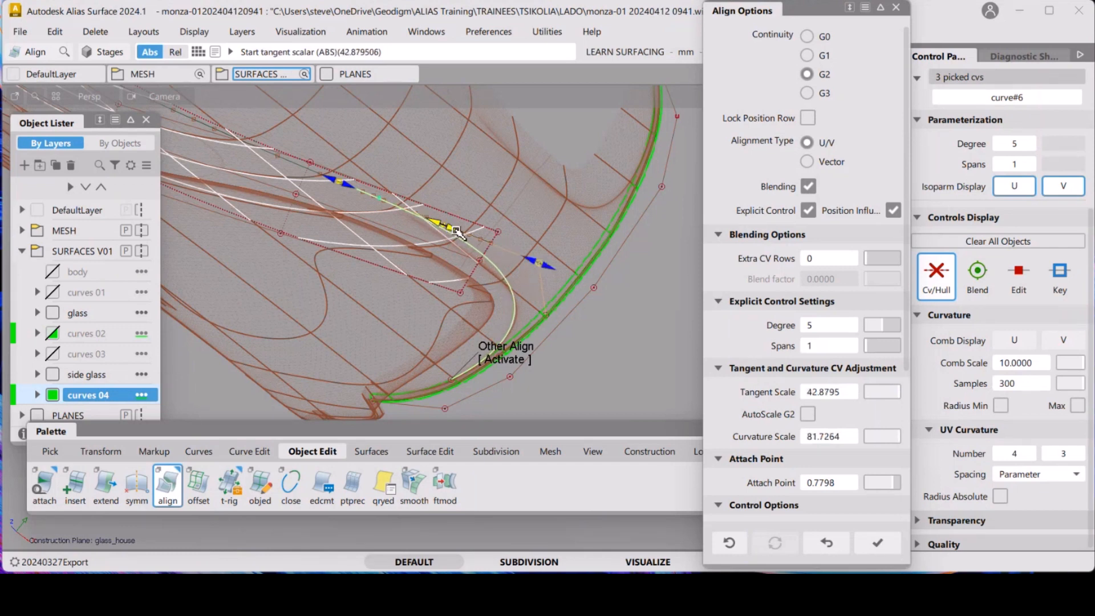
click(502, 361)
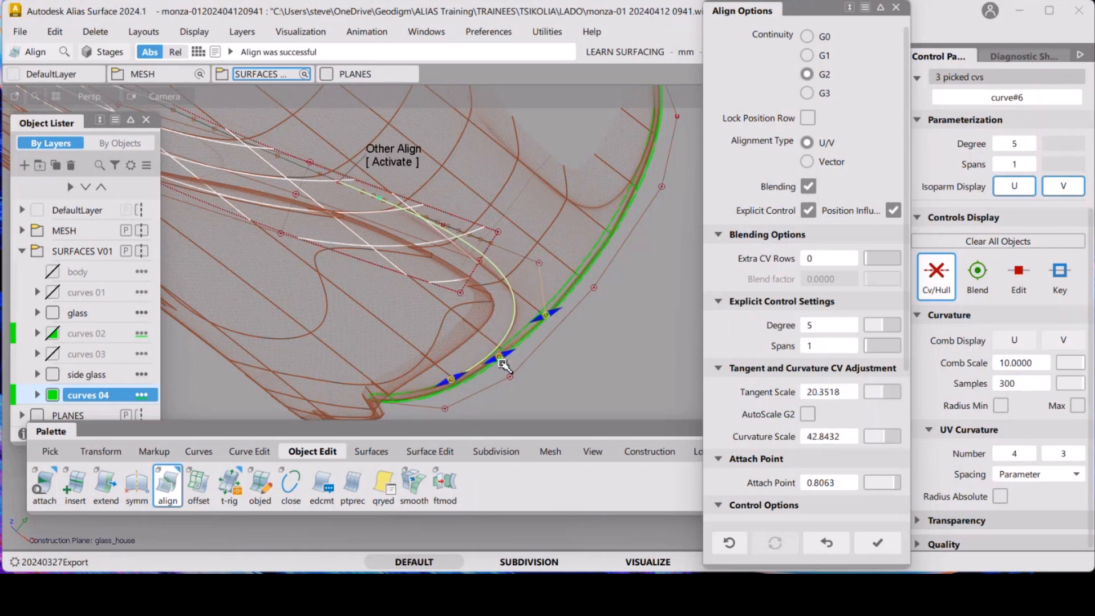
drag(512, 354, 515, 350)
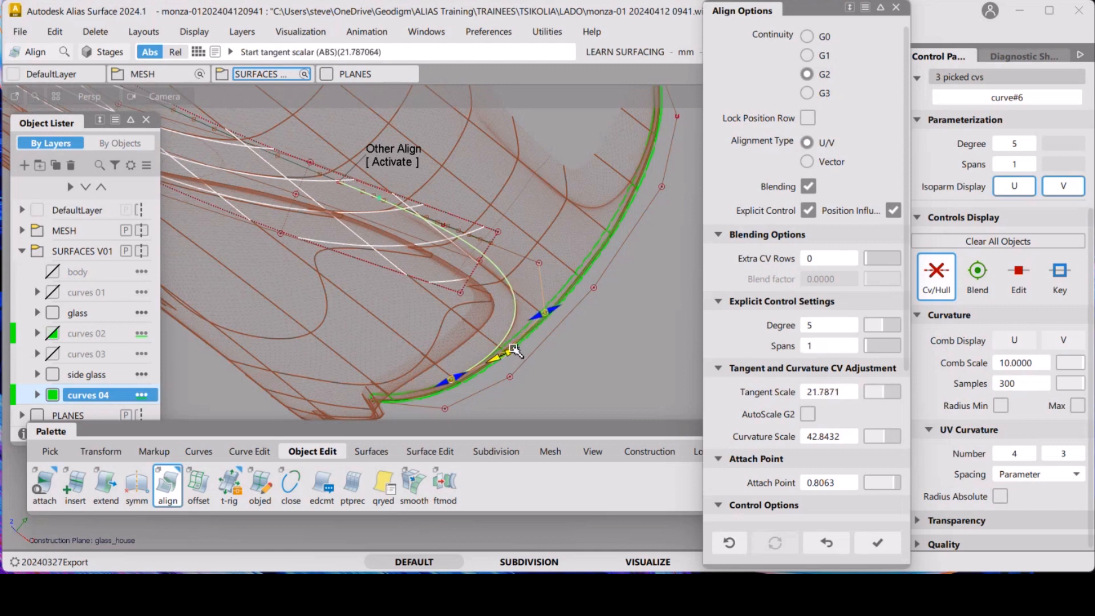
click(583, 319)
alt+shift+drag(528, 306, 523, 321)
click(493, 268)
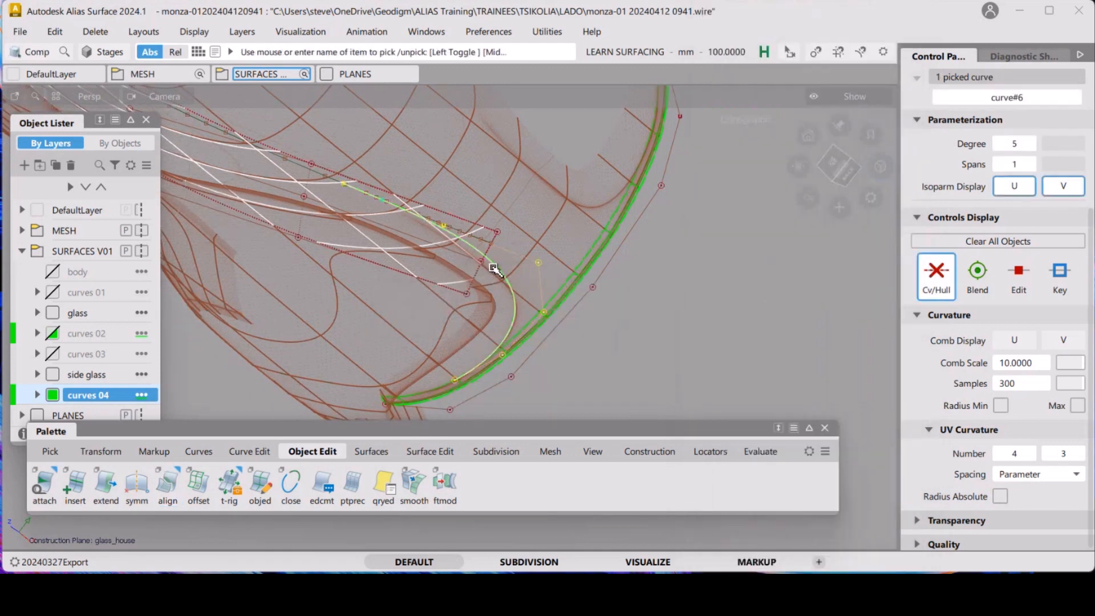
Delete the aligned curve together with its construction history
key(Delete)
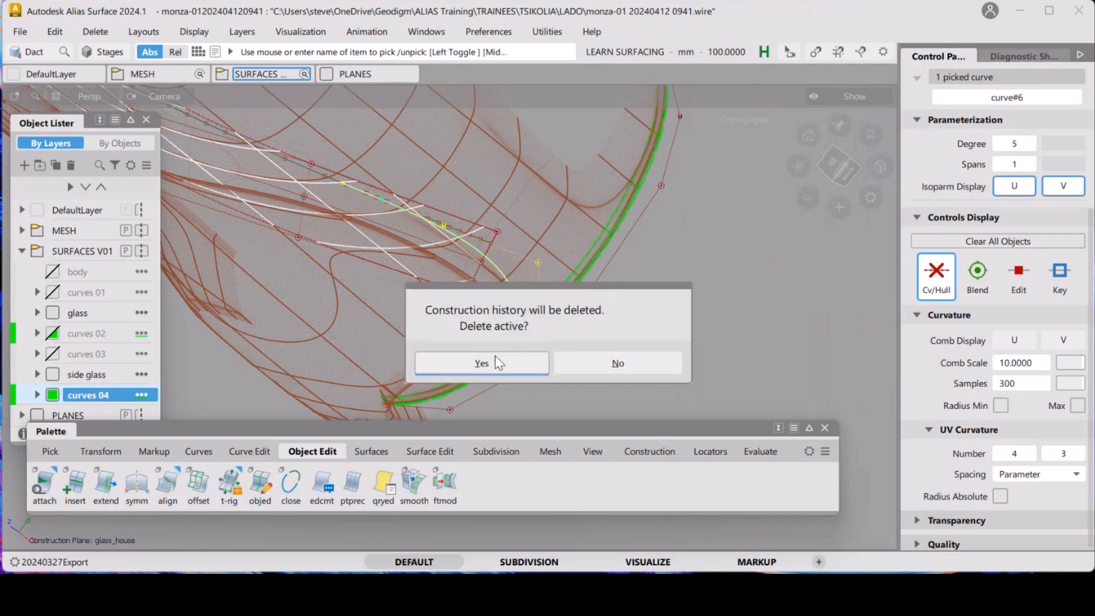
click(494, 357)
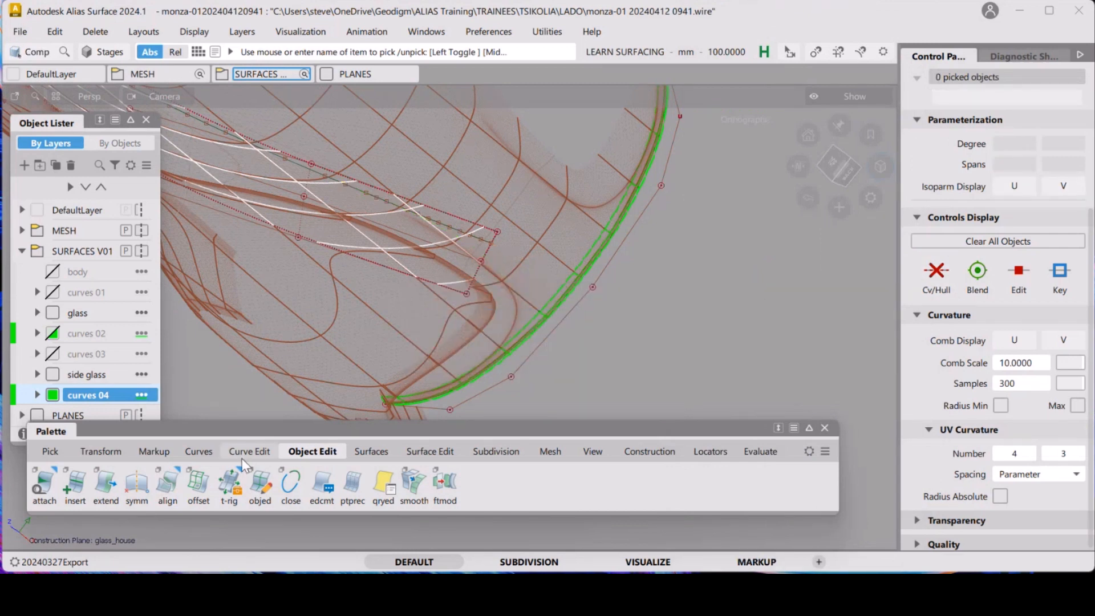
Start the EP Curve tool with uniform knot spacing and curve degree 5
click(207, 450)
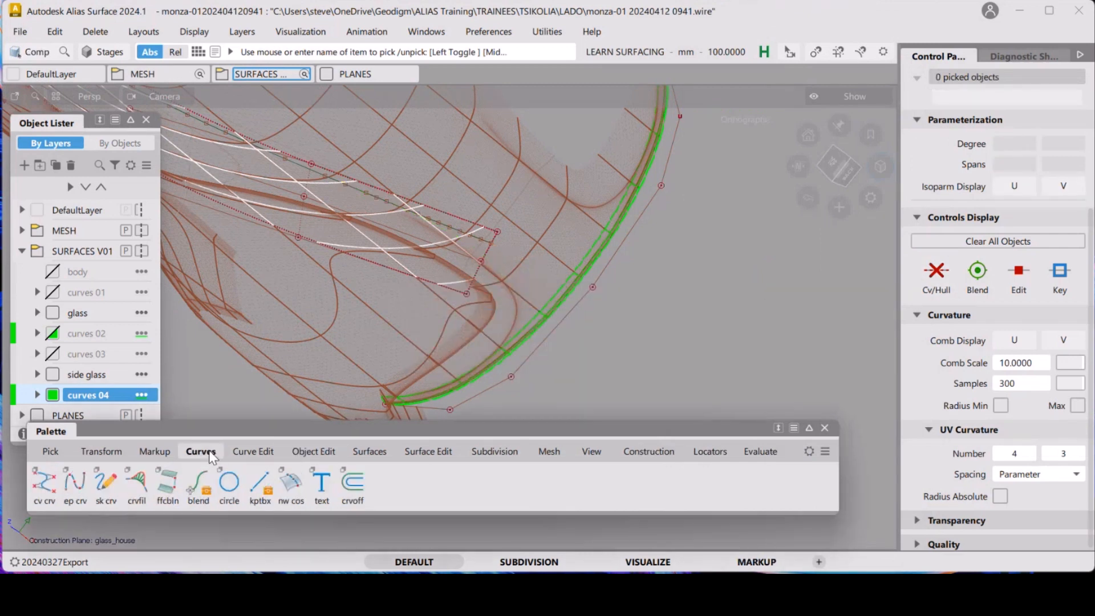
double_click(74, 485)
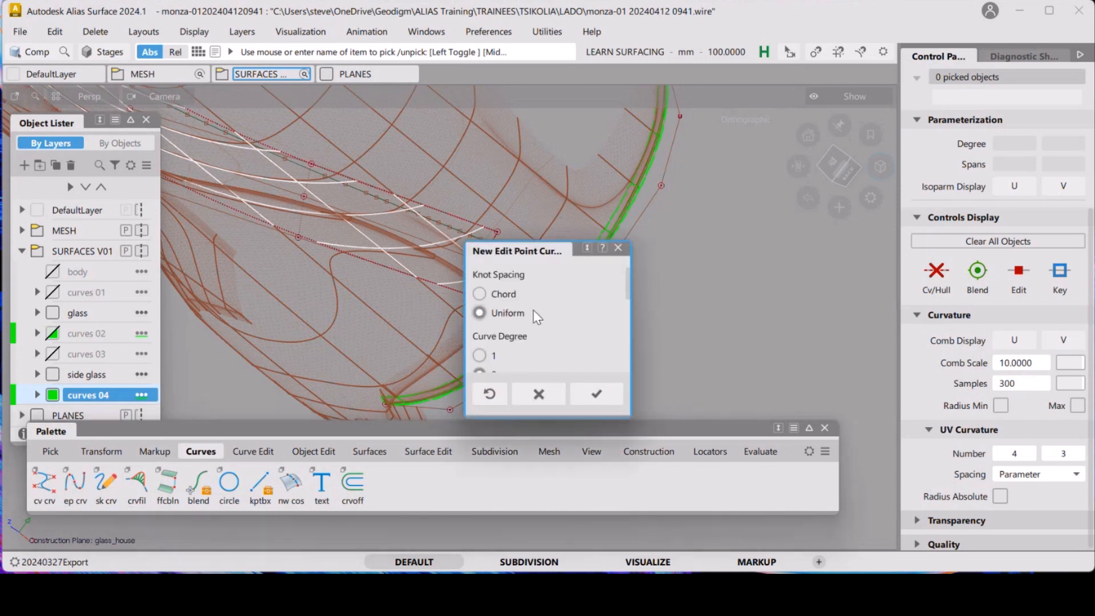
drag(630, 305, 679, 292)
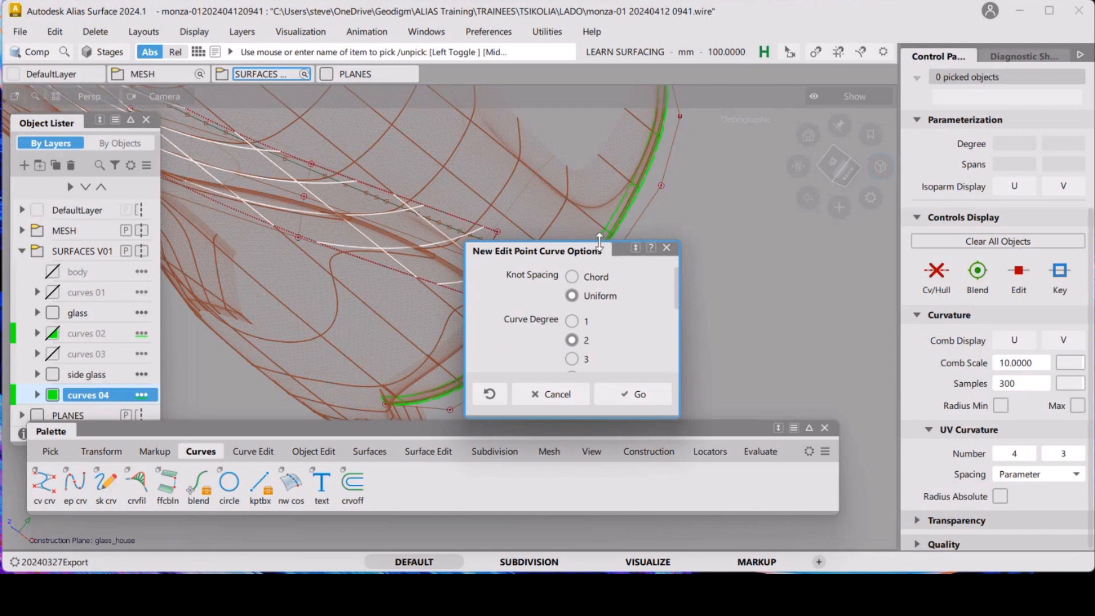
drag(599, 241, 599, 121)
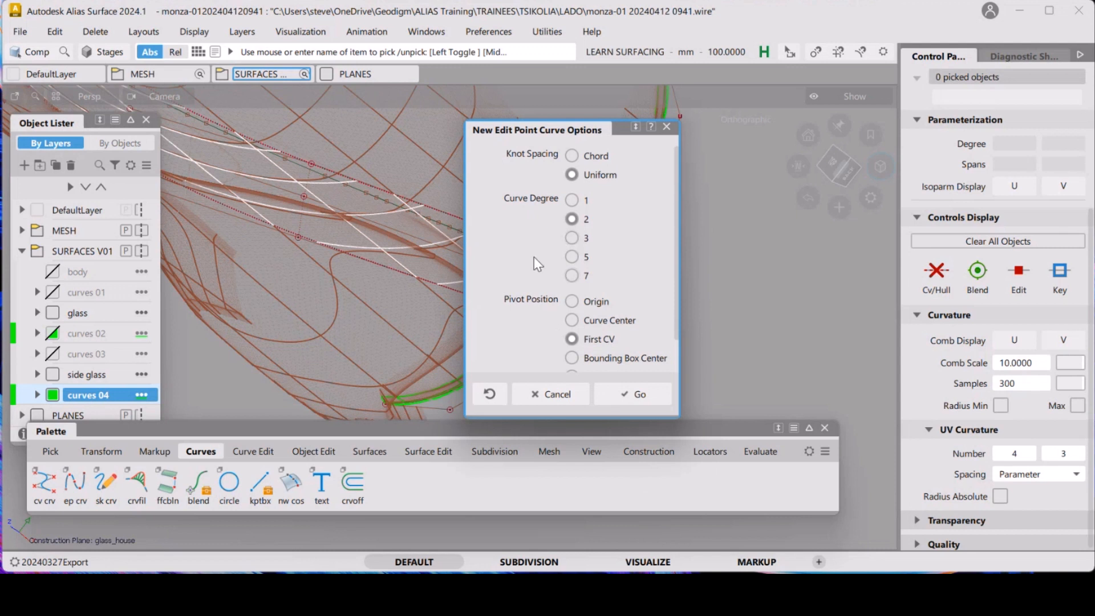
click(576, 258)
drag(581, 131, 769, 126)
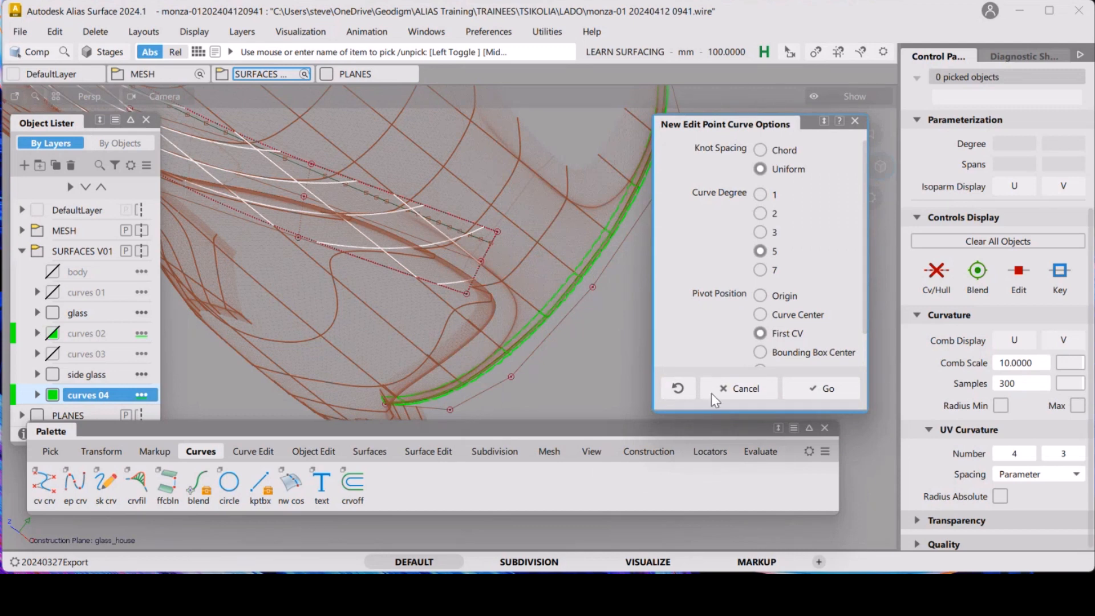
click(817, 385)
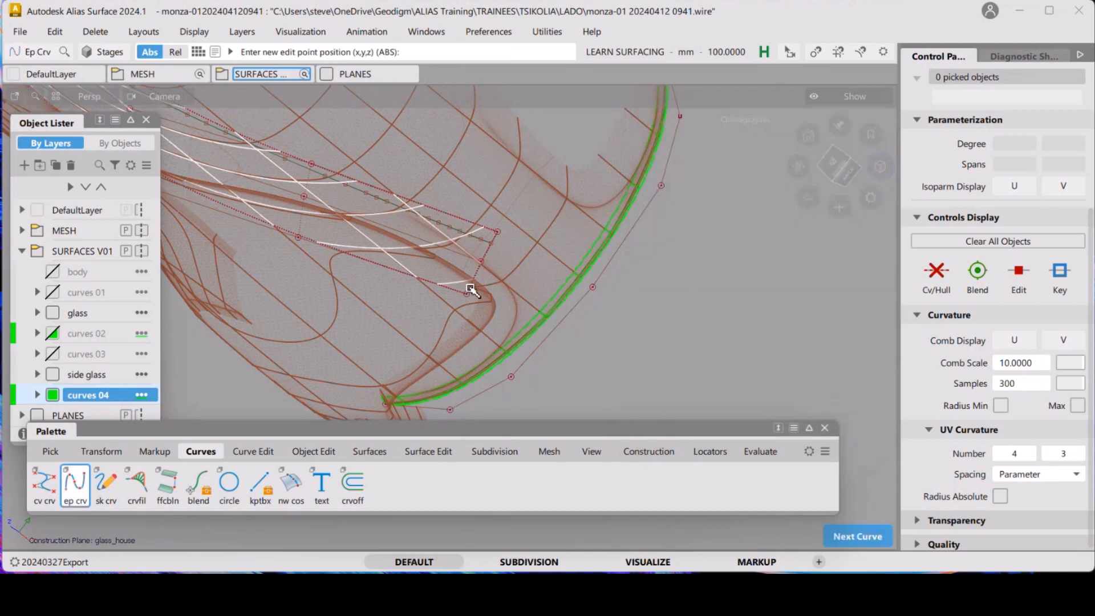
click(382, 200)
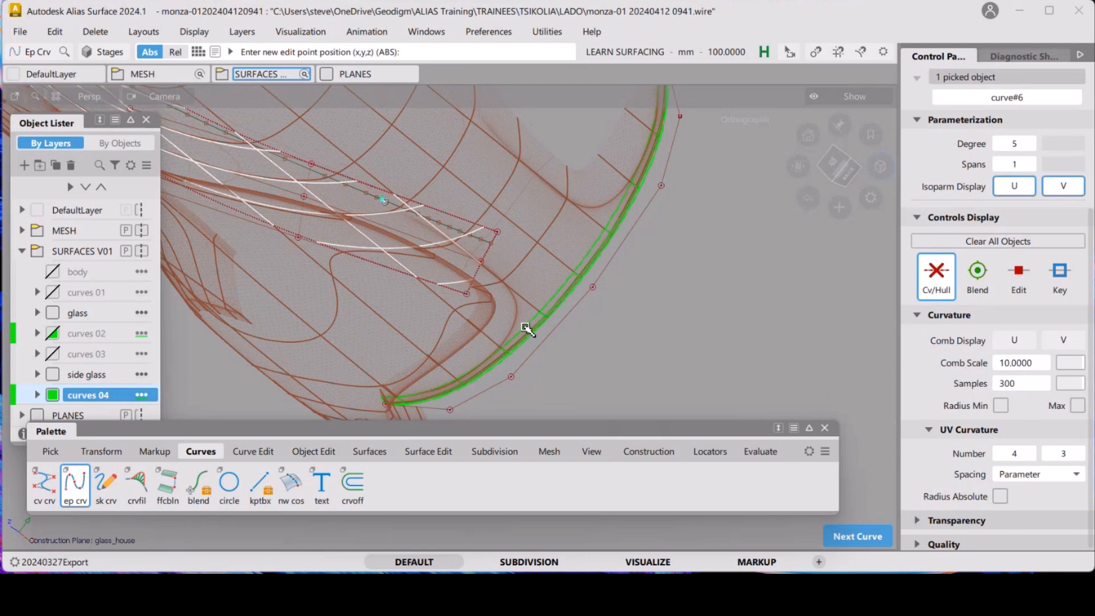
key(ctrl+z)
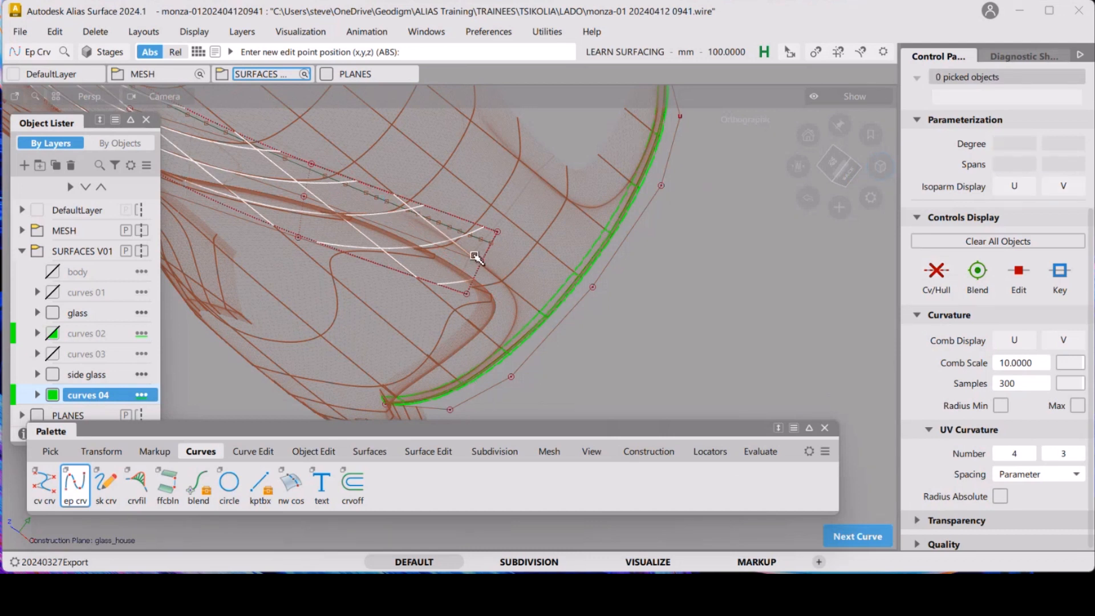
click(382, 199)
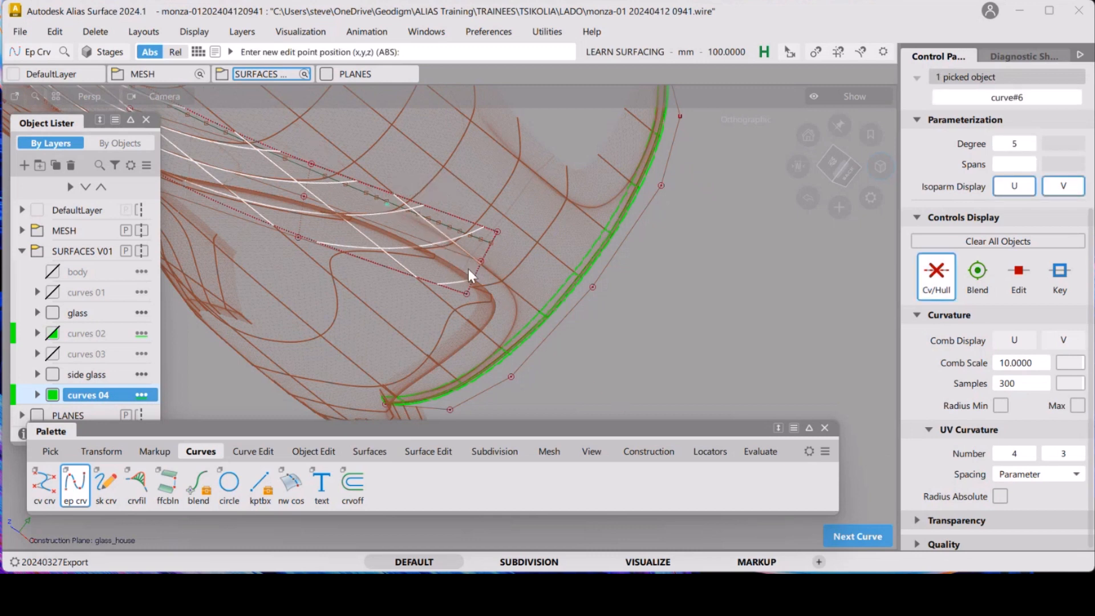
key(Delete)
click(522, 348)
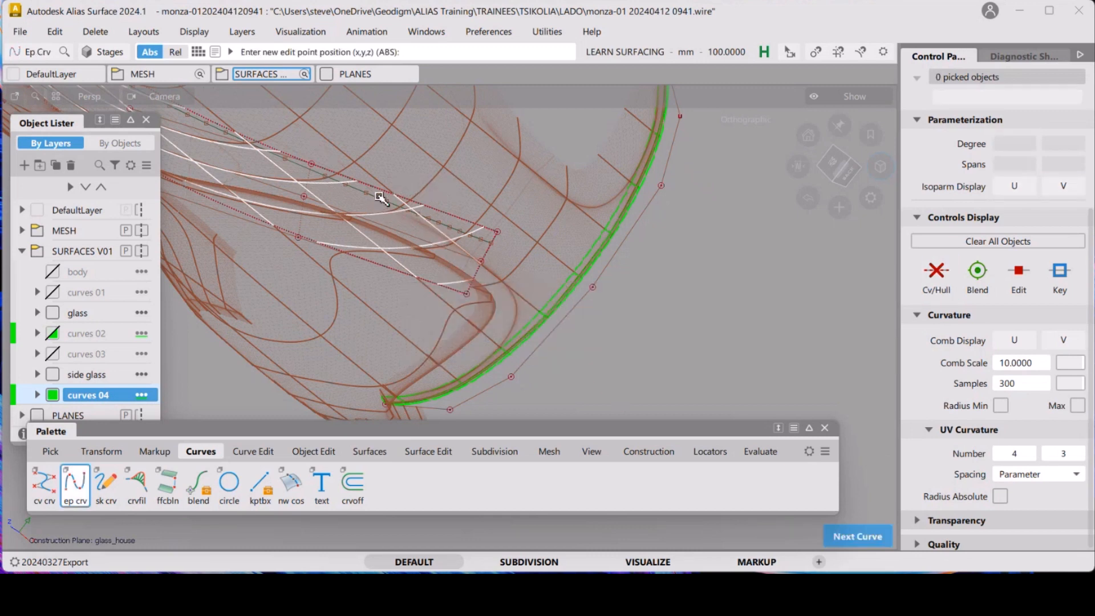
Draw an EP curve from the upper glasshouse curve down to the green edge curve
click(381, 198)
ctrl+alt+click(514, 344)
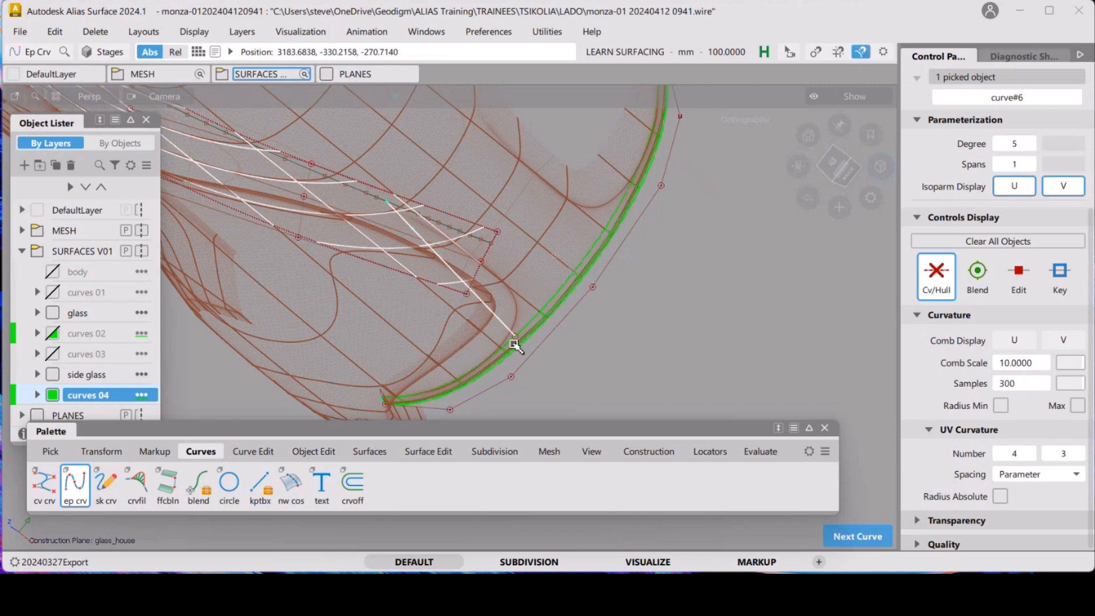
ctrl+alt+drag(514, 345, 448, 381)
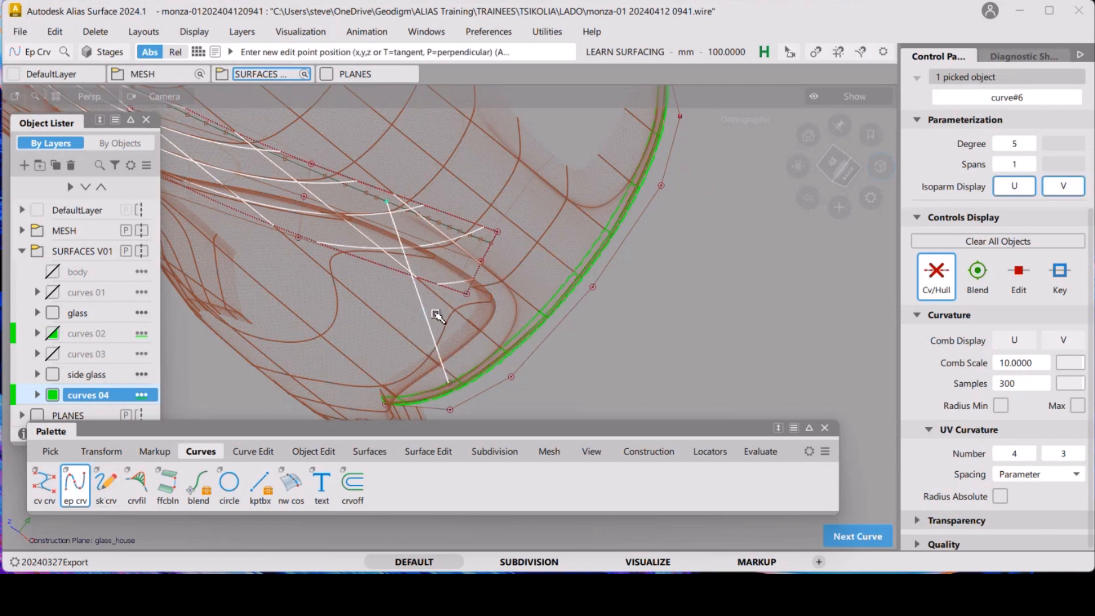
key(space)
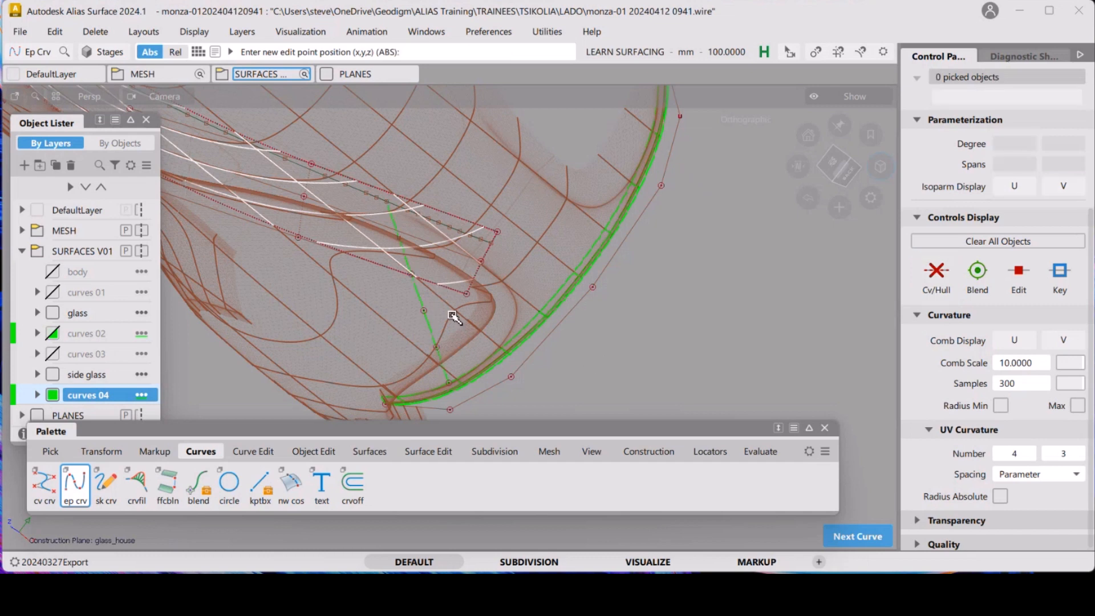
Align the new curve's upper end to the upper glasshouse curve with G2 continuity
click(298, 451)
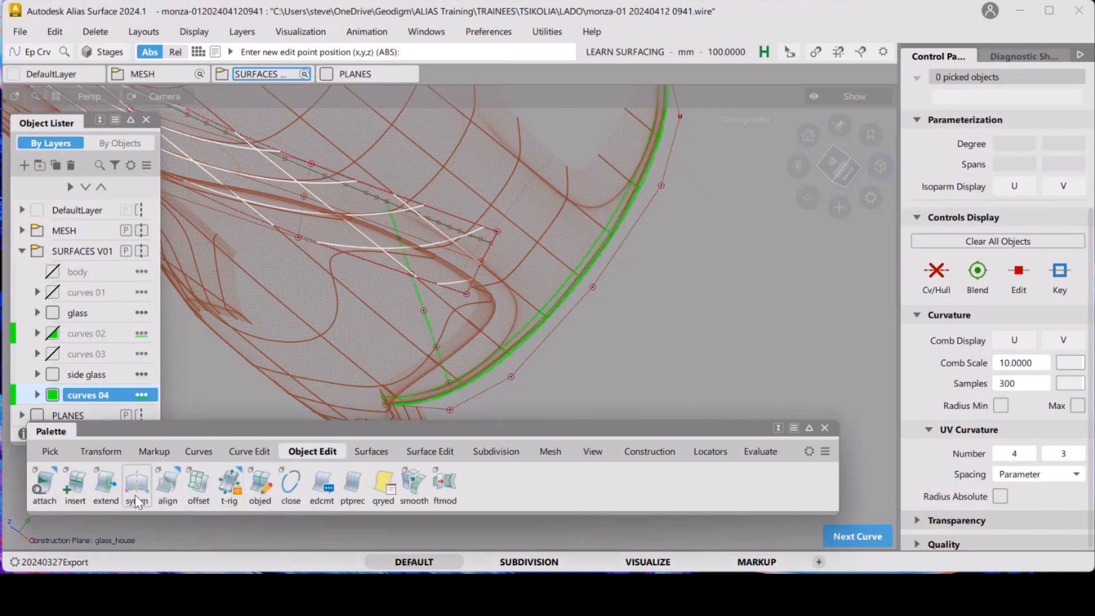
double_click(170, 480)
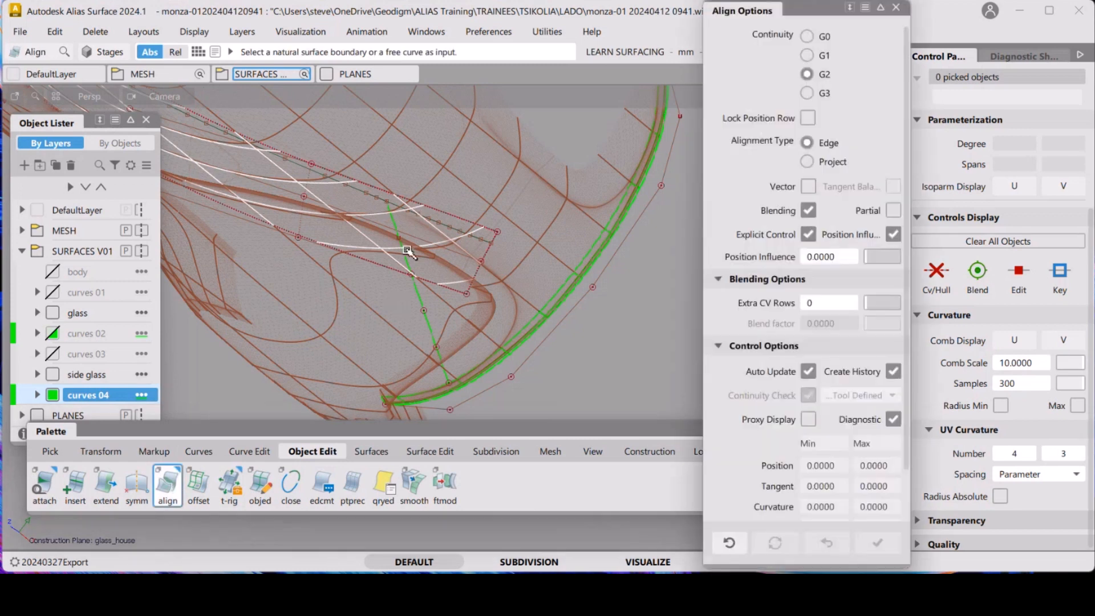
click(397, 224)
click(446, 374)
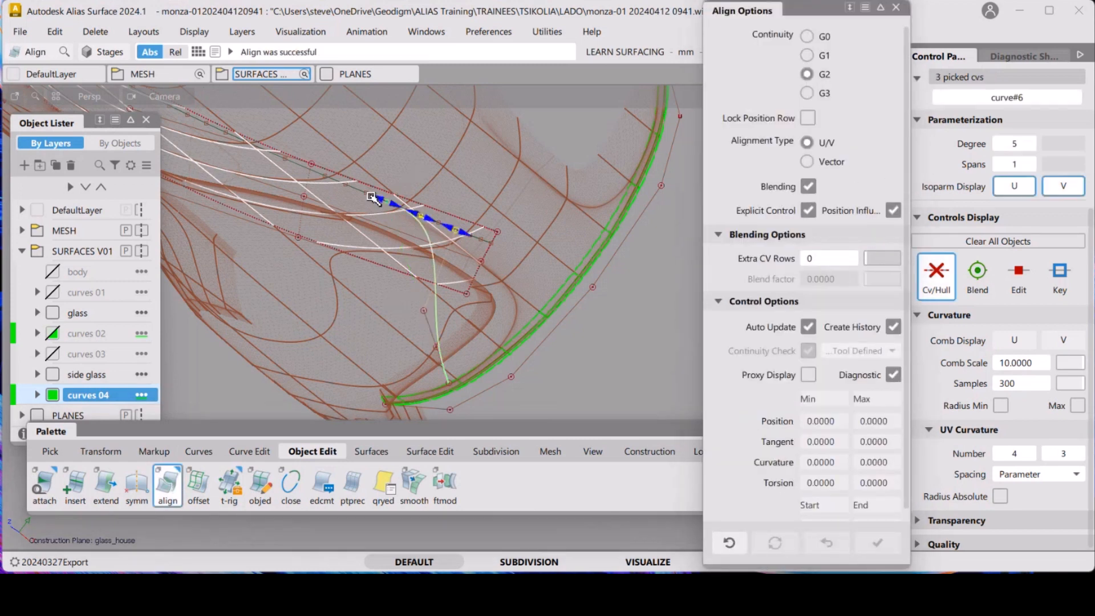
Align the curve's lower end to the green edge curve with G2 continuity and adjust its tangent scale
click(445, 376)
click(436, 388)
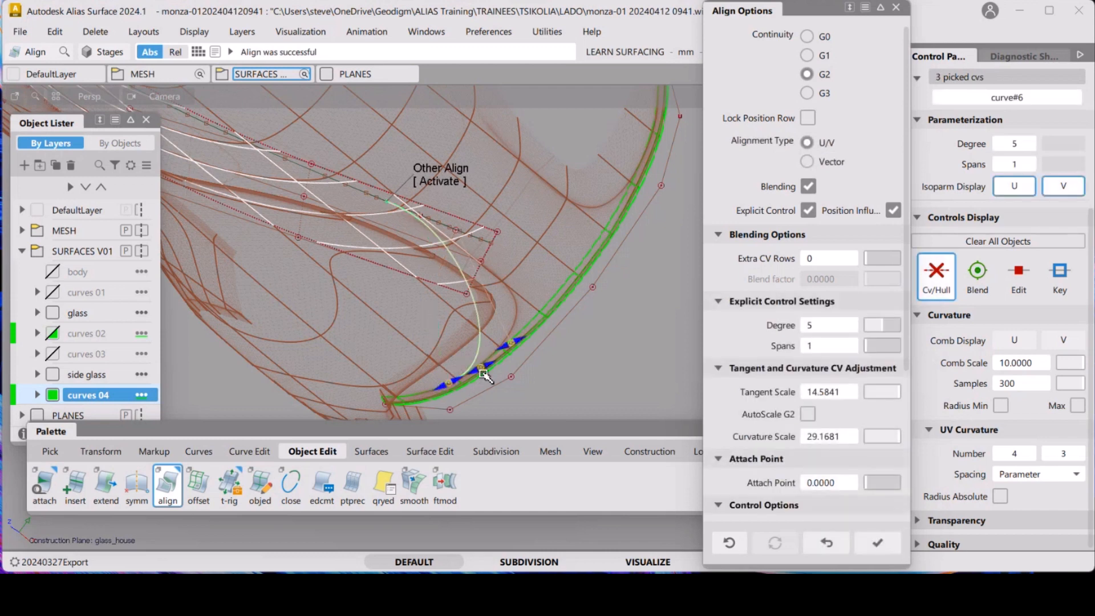
drag(484, 369, 553, 352)
click(577, 379)
Delete the aligned connecting curve
click(490, 339)
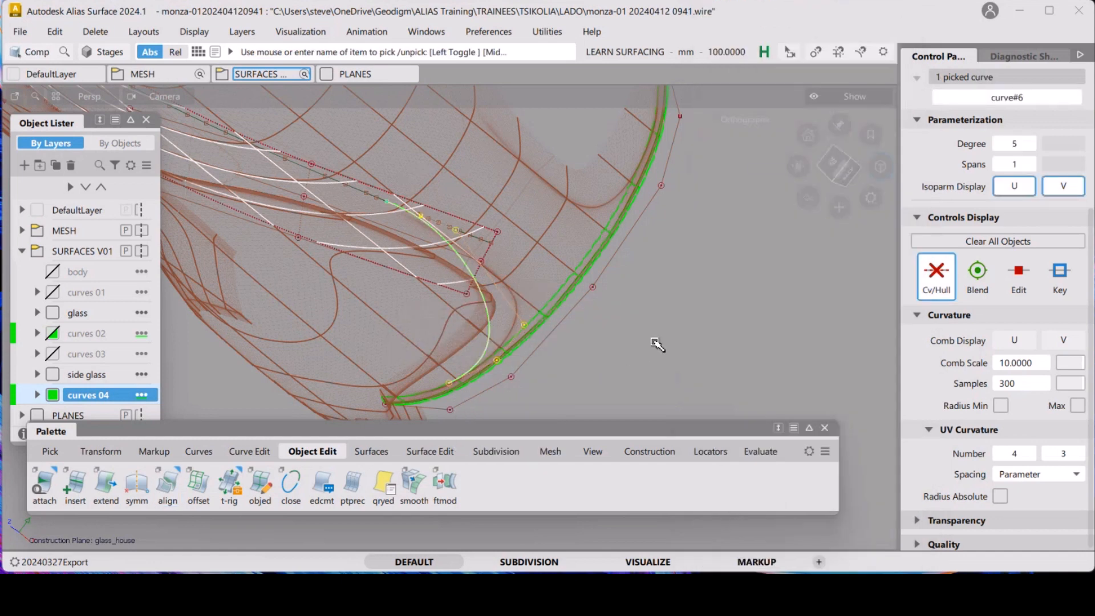
key(Delete)
click(478, 362)
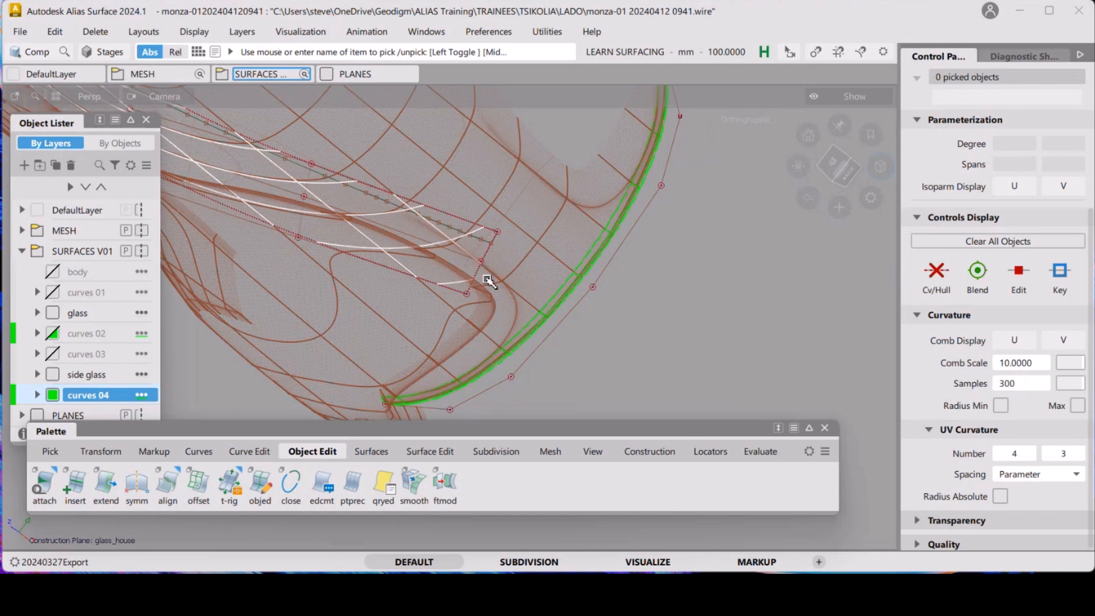
Open the Blend Curve Toolbox and reposition it above the viewport
click(202, 454)
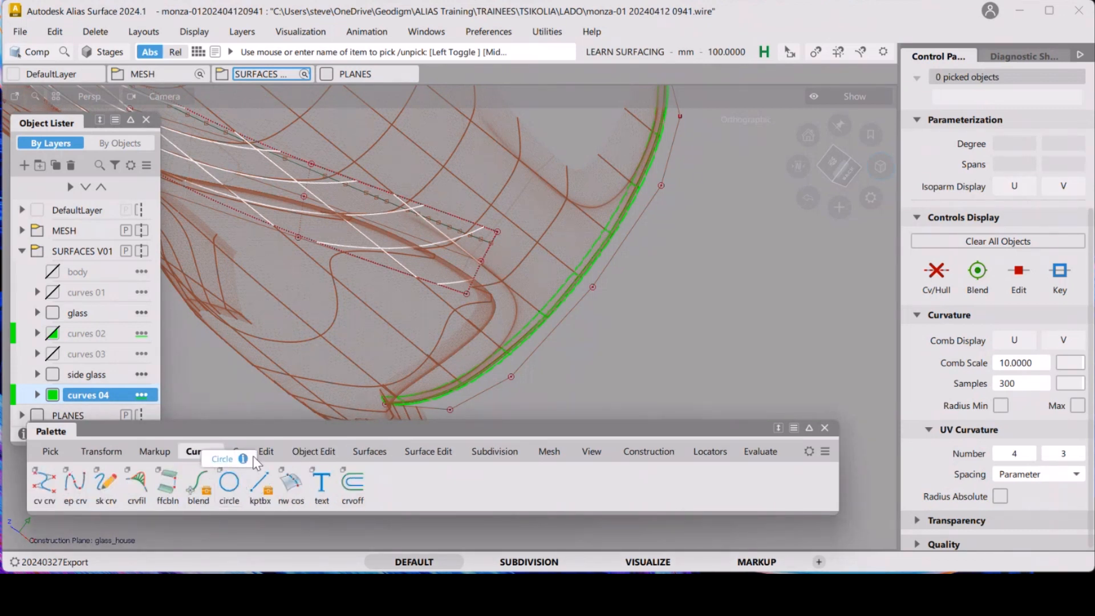
click(199, 485)
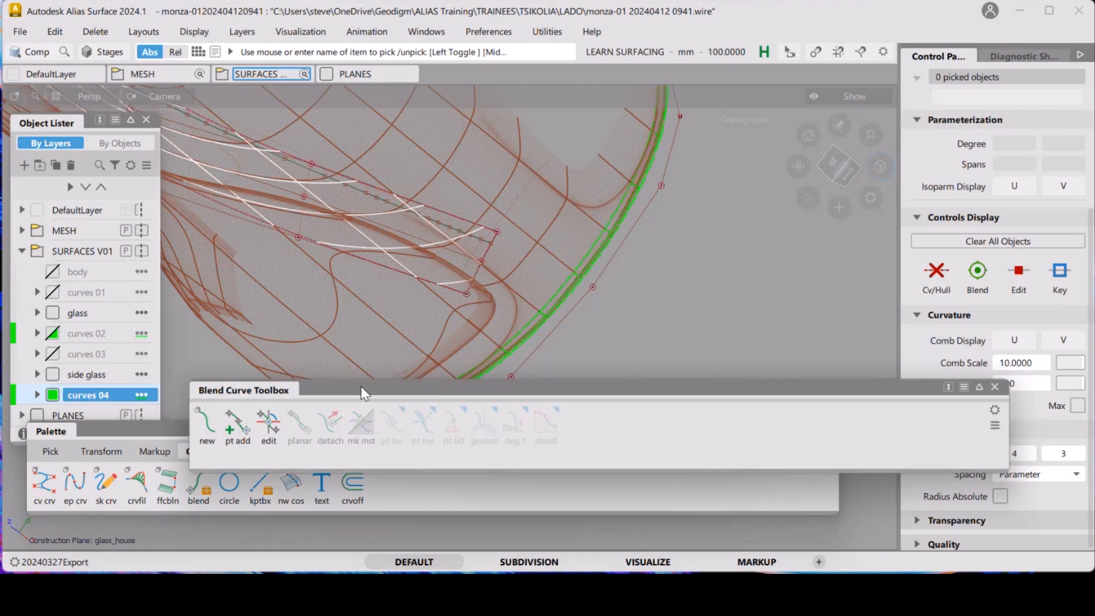
drag(363, 393, 237, 98)
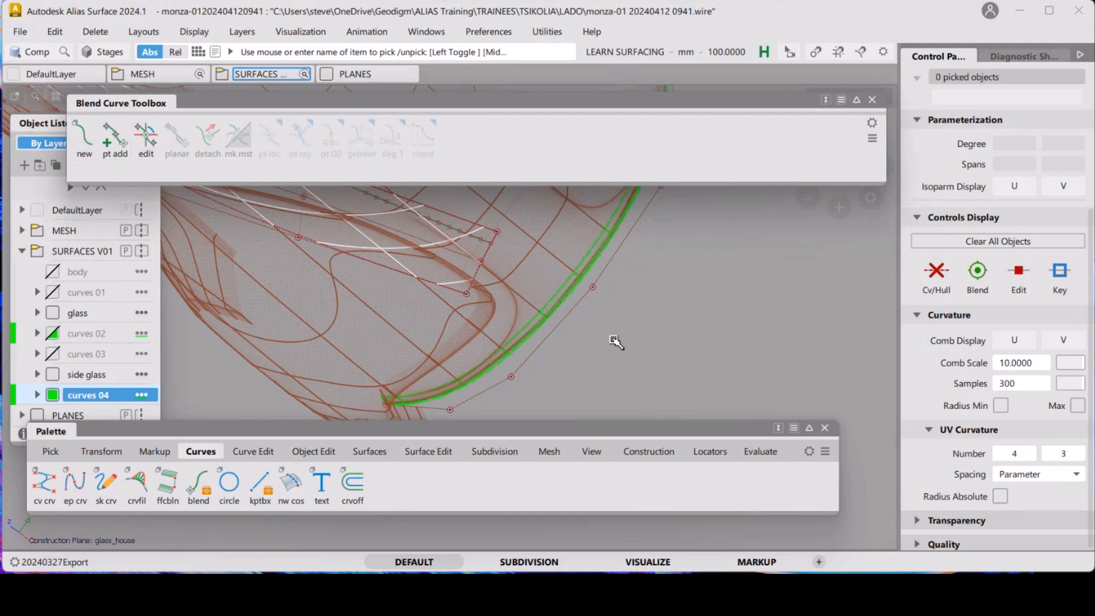
Start a new blend curve with uniform knot spacing, degree 5 and G2 curve-to-curve continuity
alt+shift+drag(591, 298, 480, 311)
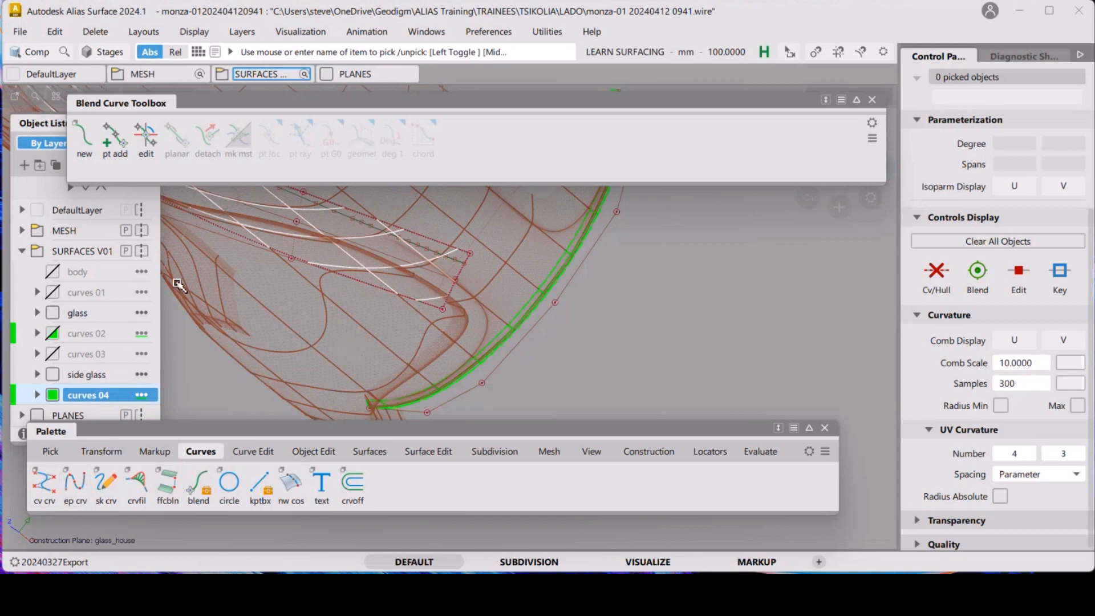
double_click(87, 142)
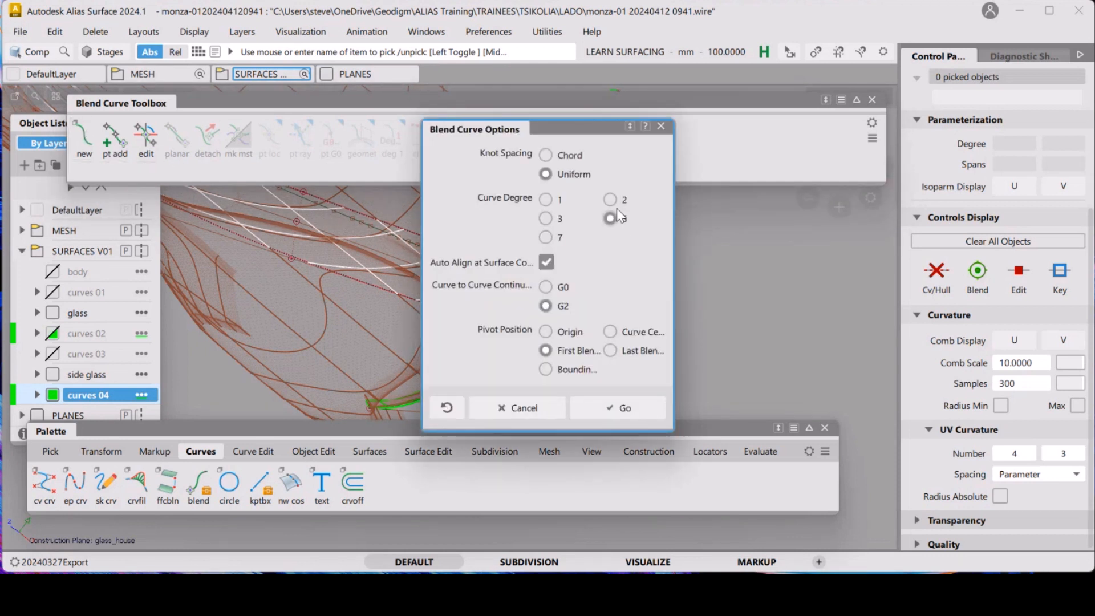
click(616, 408)
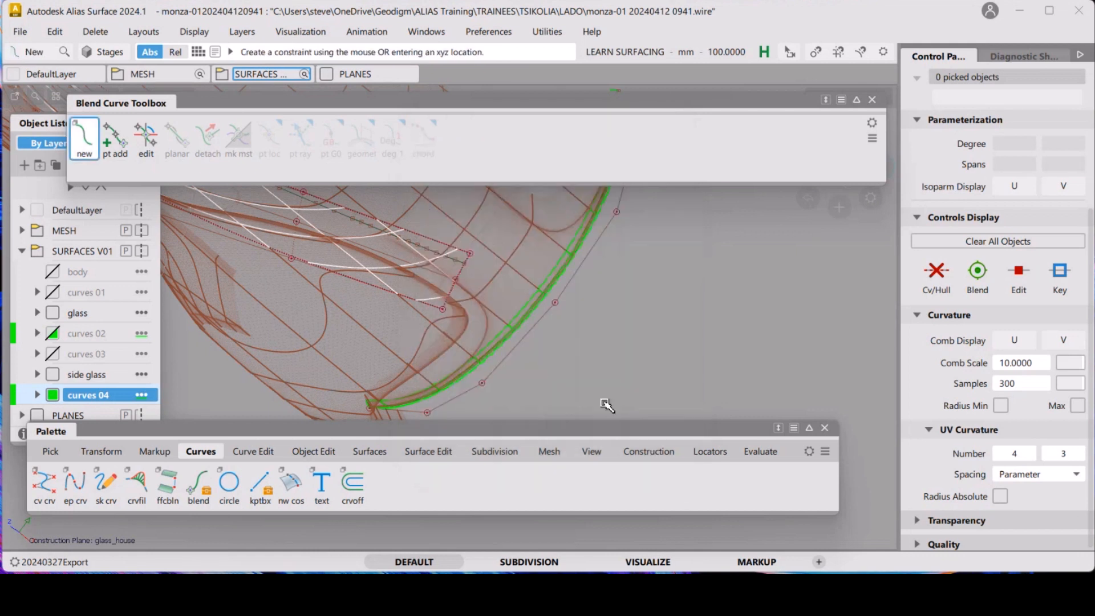
Create the blend curve from the upper glasshouse curve to the green edge surface boundary
ctrl+alt+click(455, 265)
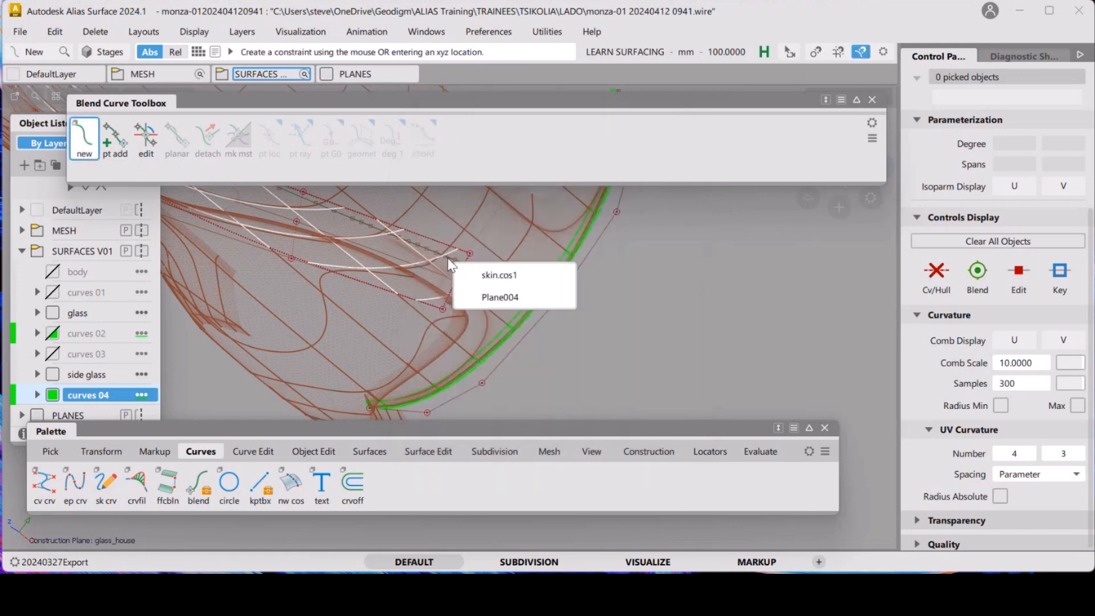
click(498, 275)
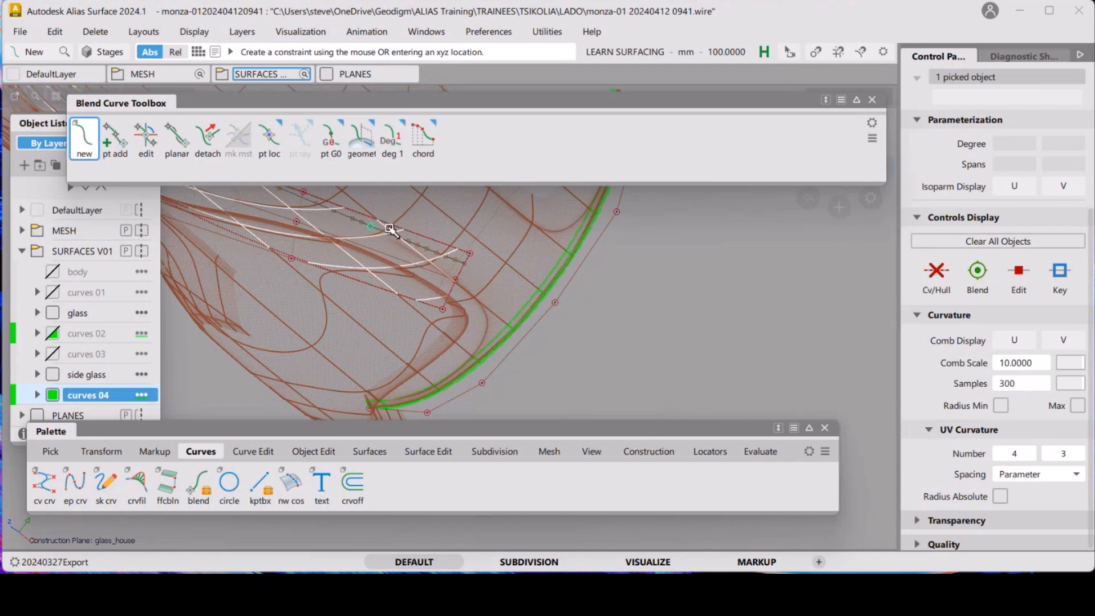
click(504, 340)
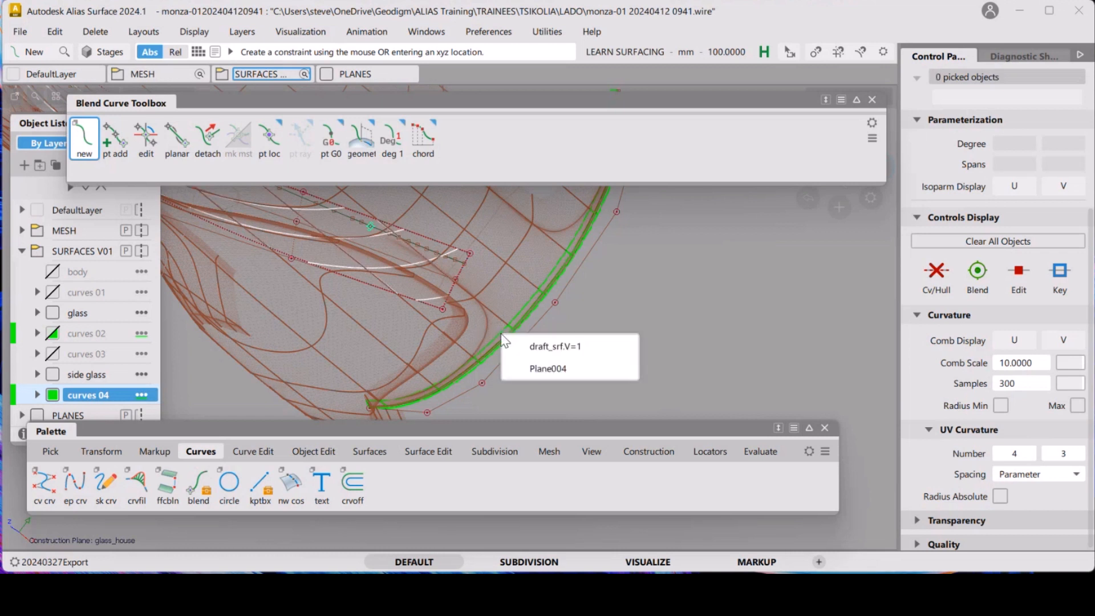
click(622, 346)
drag(622, 345, 433, 308)
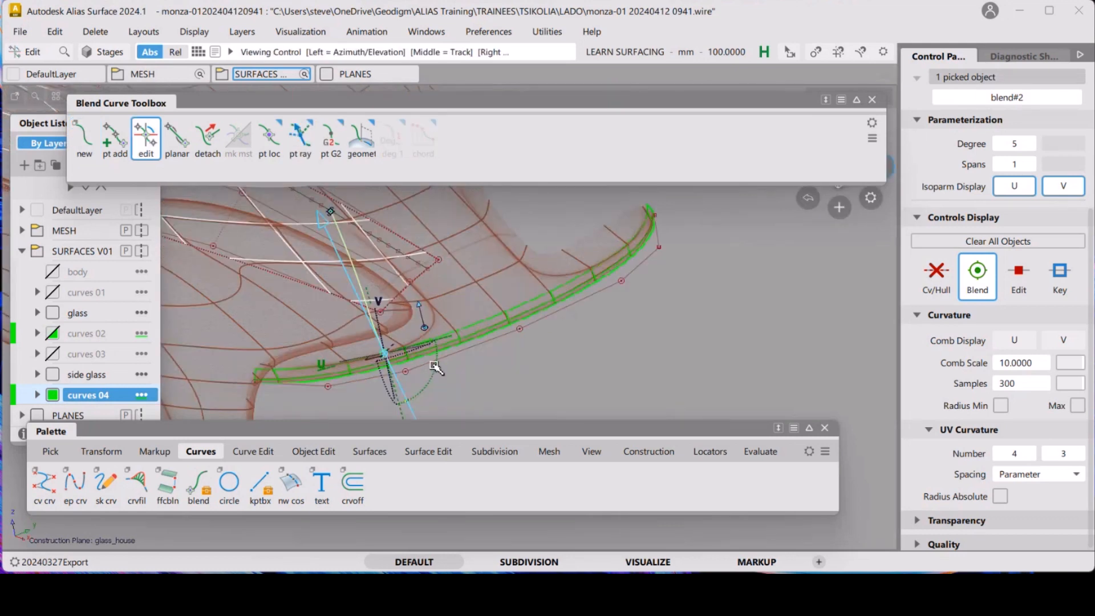
Adjust the tangent direction and curvature scale at the blend curve's upper end
alt+shift+drag(435, 366, 548, 279)
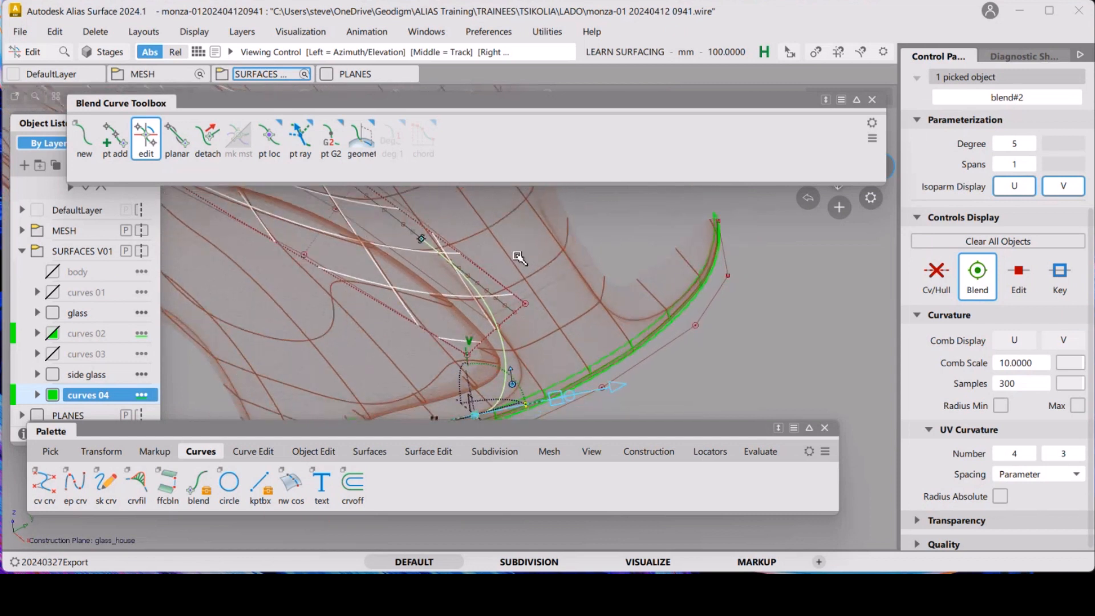
click(421, 239)
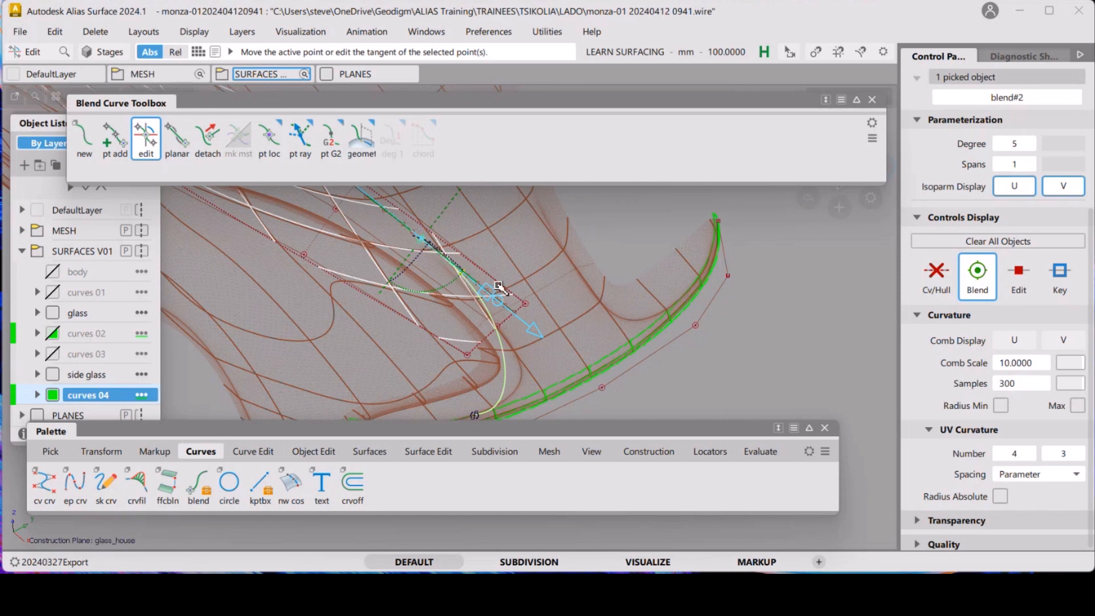
alt+shift+drag(500, 276, 598, 315)
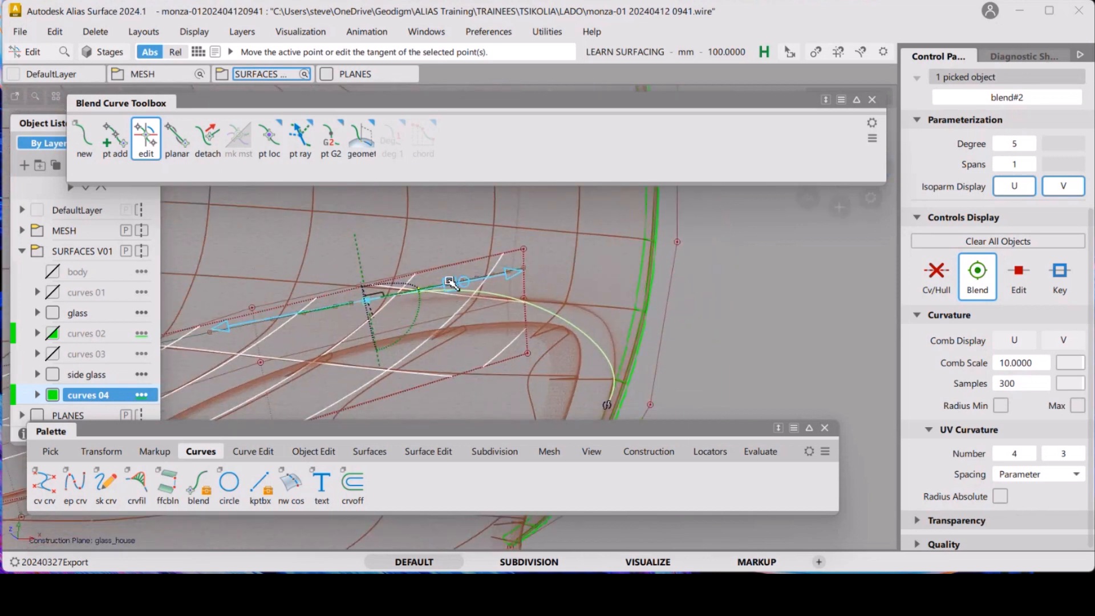
drag(449, 277, 478, 279)
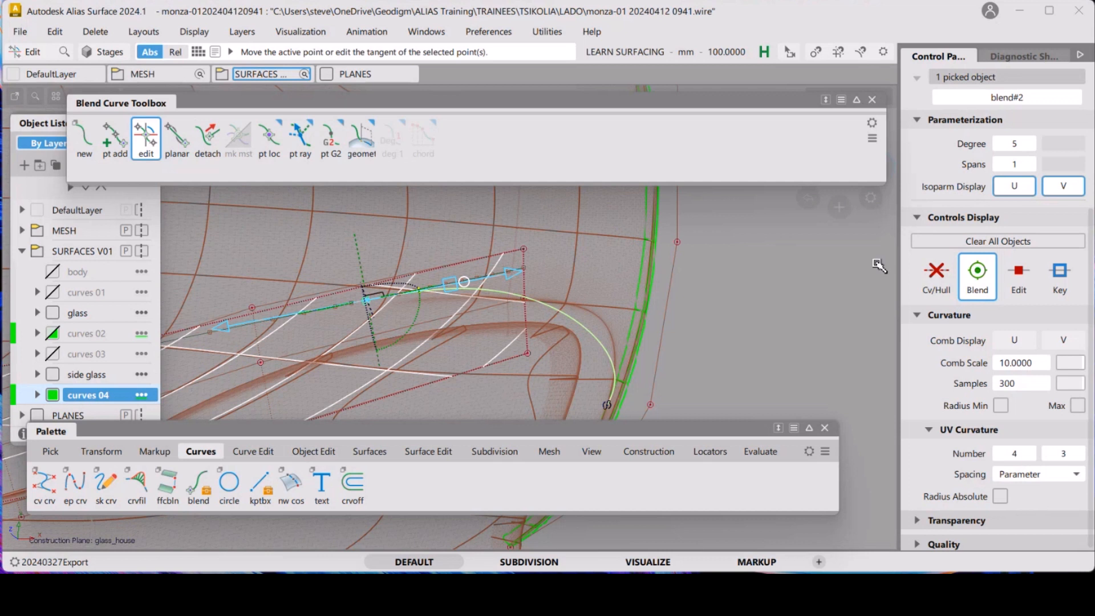
click(946, 281)
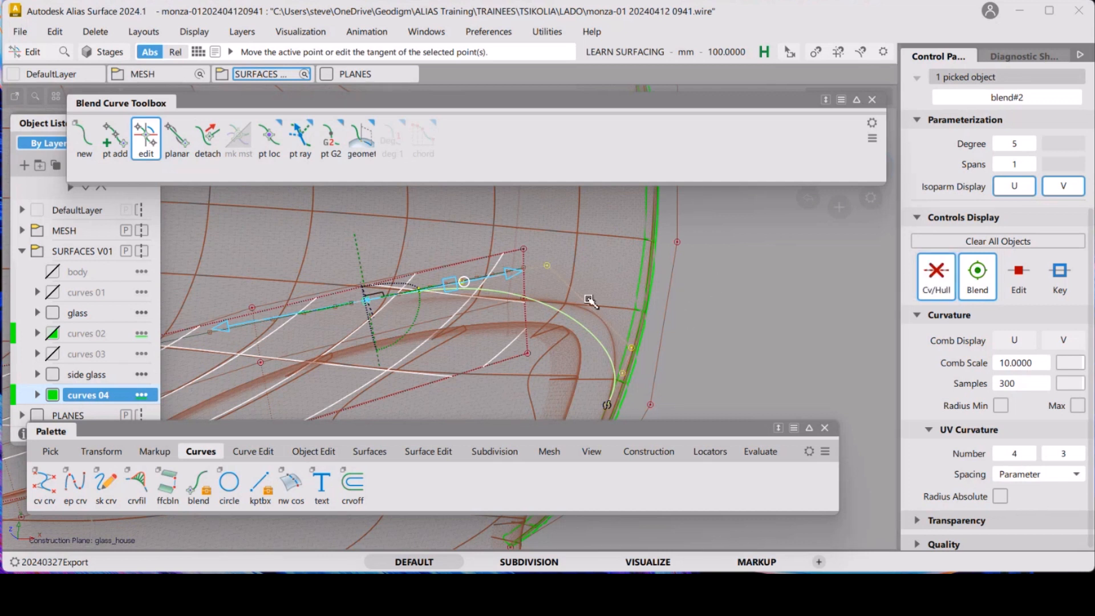
drag(467, 277, 695, 228)
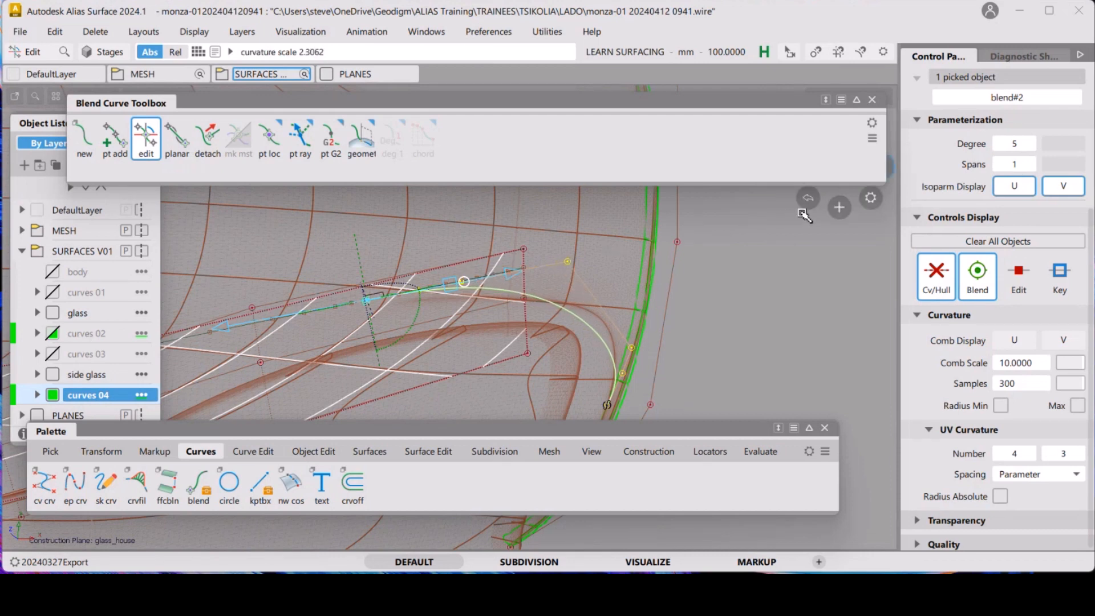
mouse_move(449, 282)
mouse_down()
mouse_move(523, 260)
mouse_move(454, 285)
mouse_up()
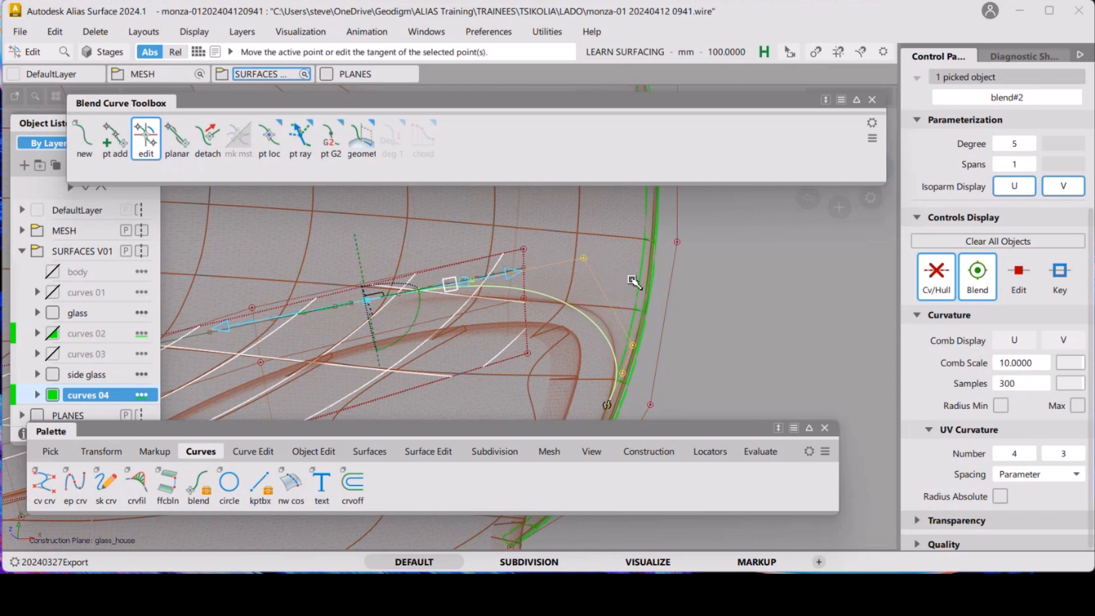
Adjust the tangent at the blend curve's lower end on the green edge curve
alt+shift+right_drag(633, 280, 645, 303)
alt+shift+middle_drag(645, 303, 637, 279)
click(582, 368)
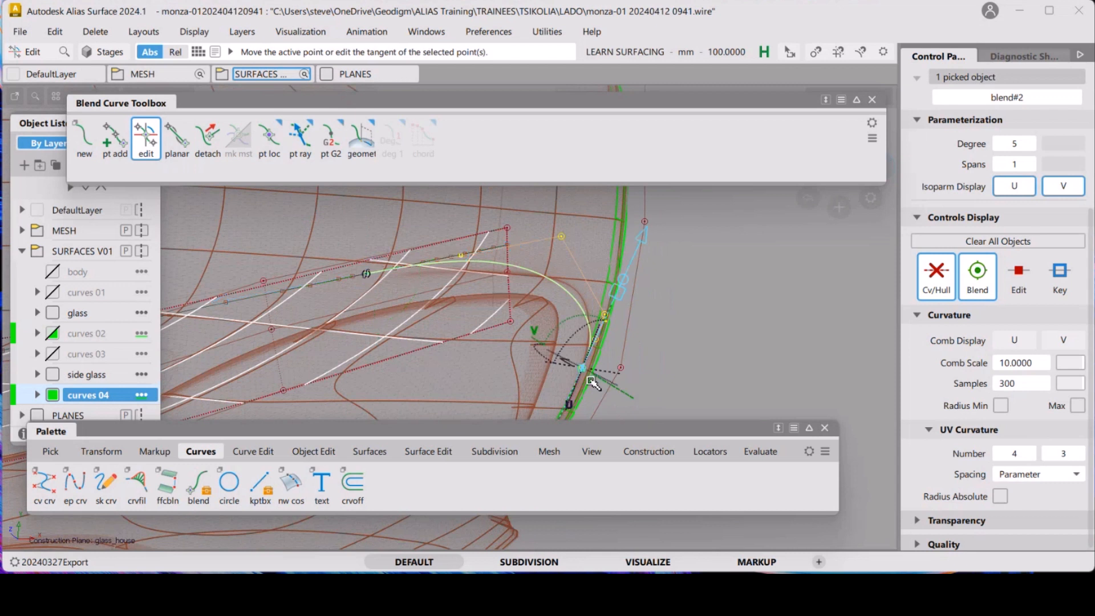
drag(623, 293, 675, 328)
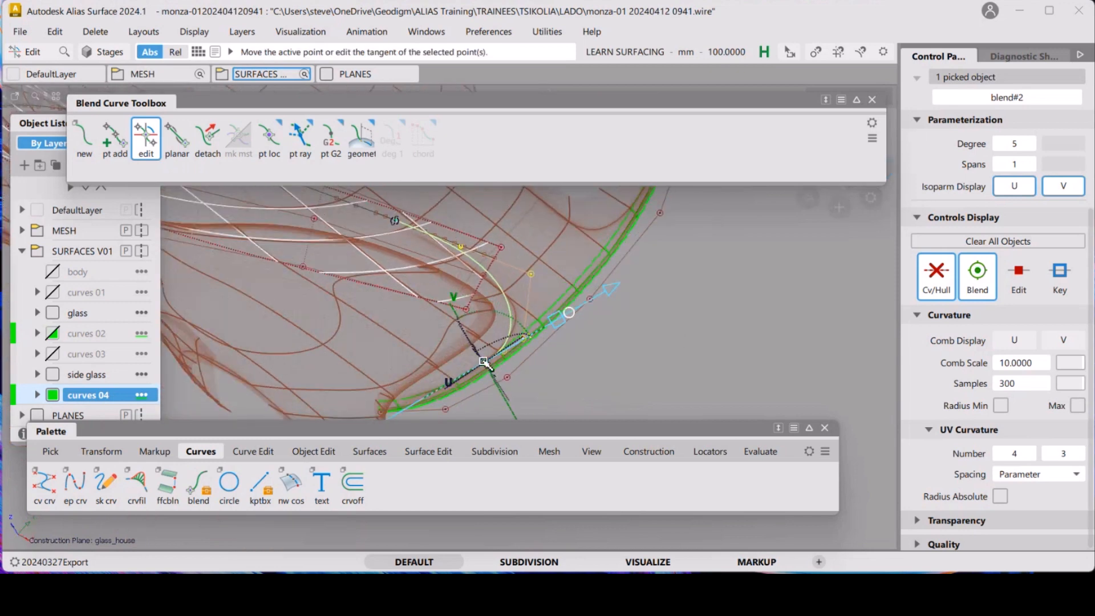
drag(487, 363, 462, 306)
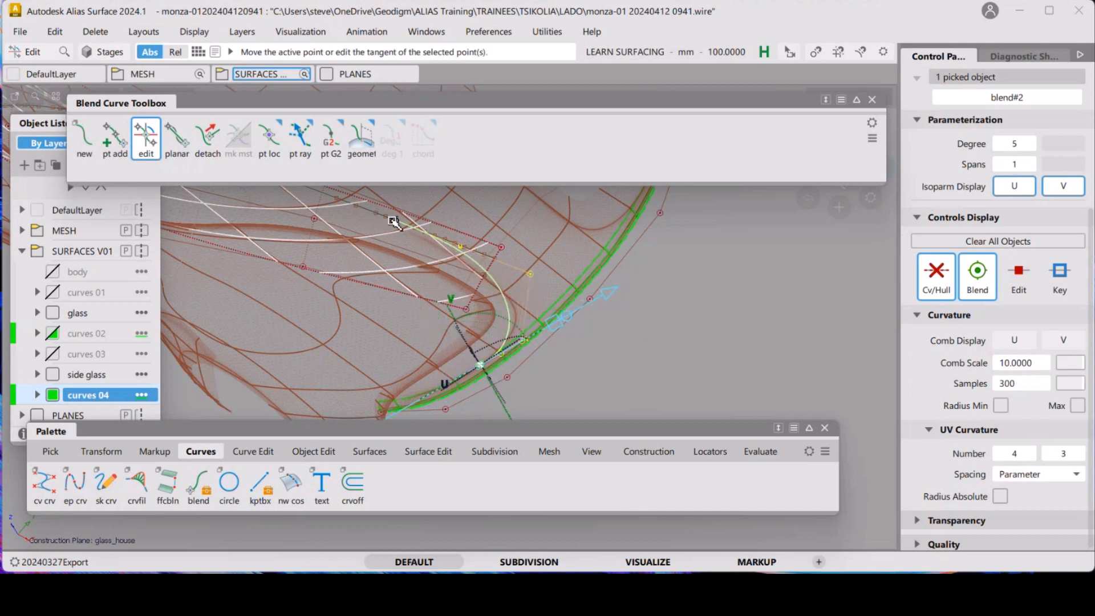
click(393, 221)
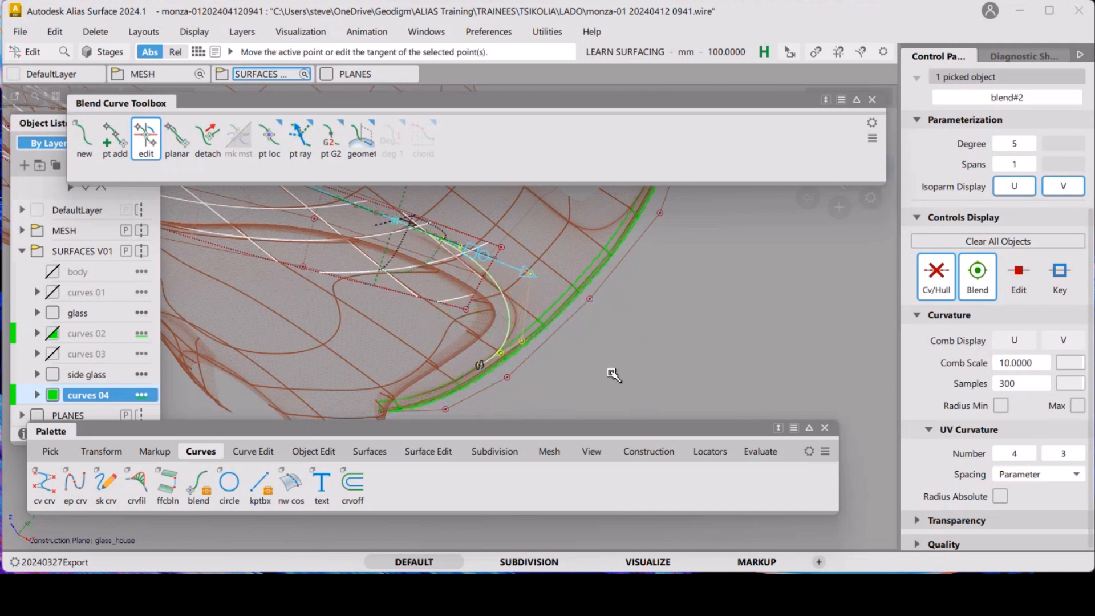
click(612, 321)
alt+shift+drag(611, 320, 525, 282)
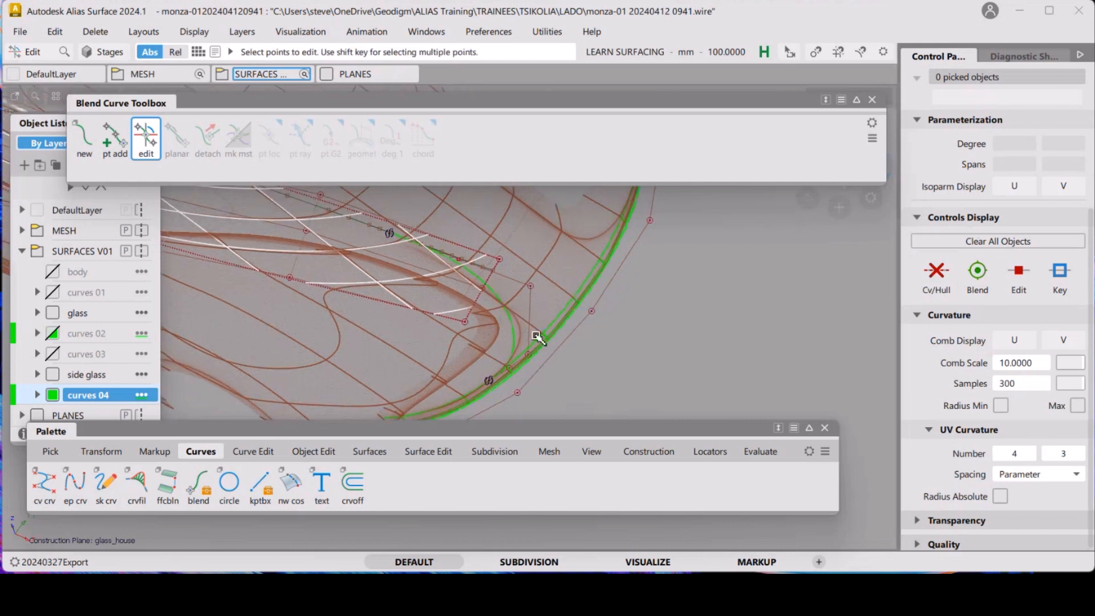
Delete the blend curve linking the upper glasshouse curve to the green edge curve
ctrl+shift+drag(535, 335, 587, 355)
click(511, 333)
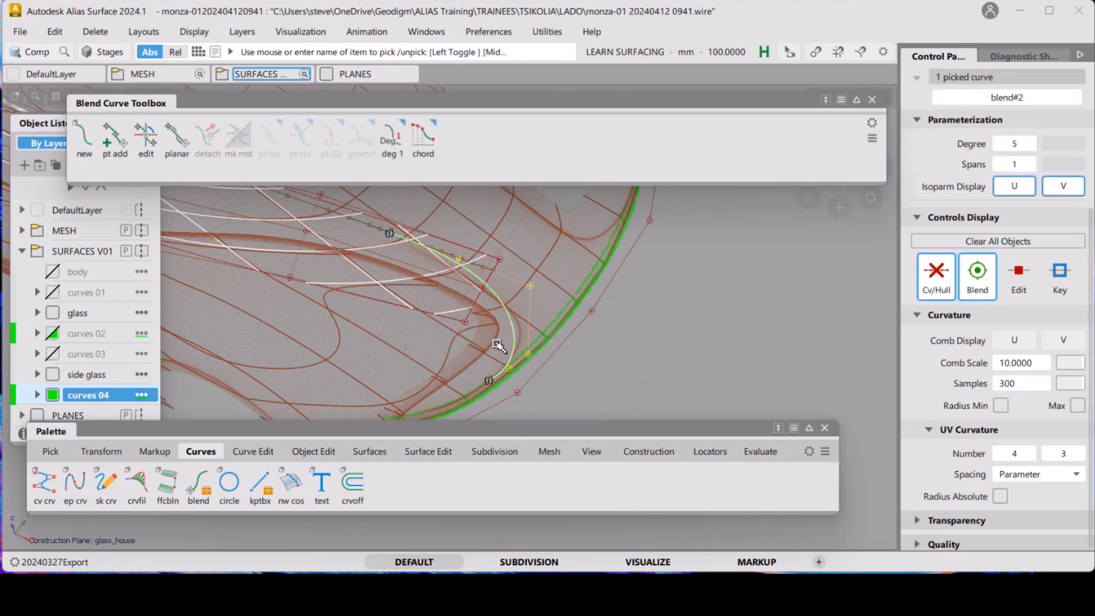
key(Delete)
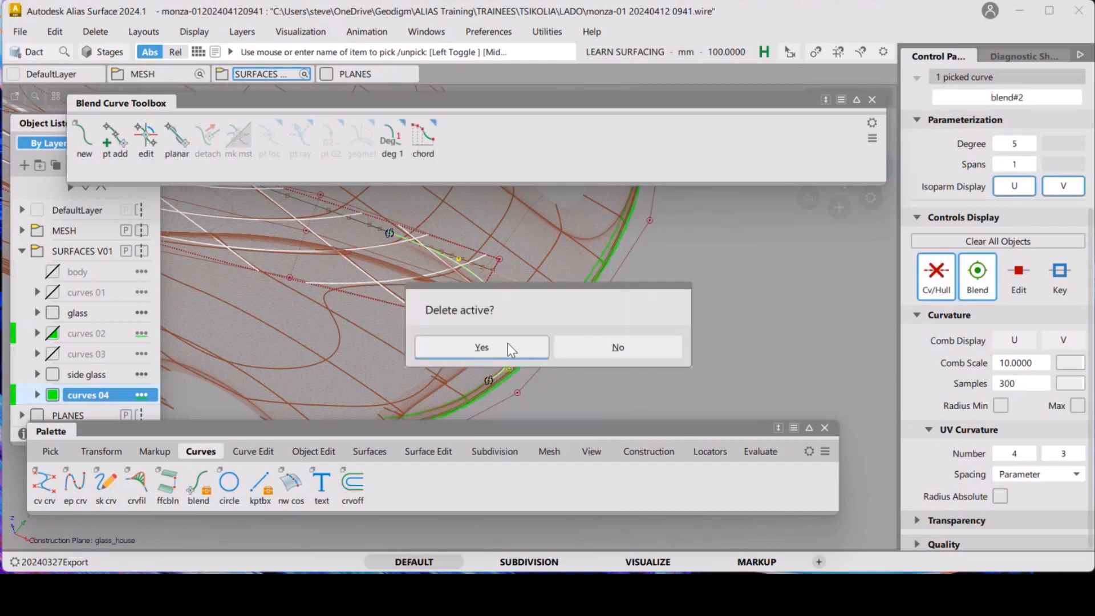
click(506, 346)
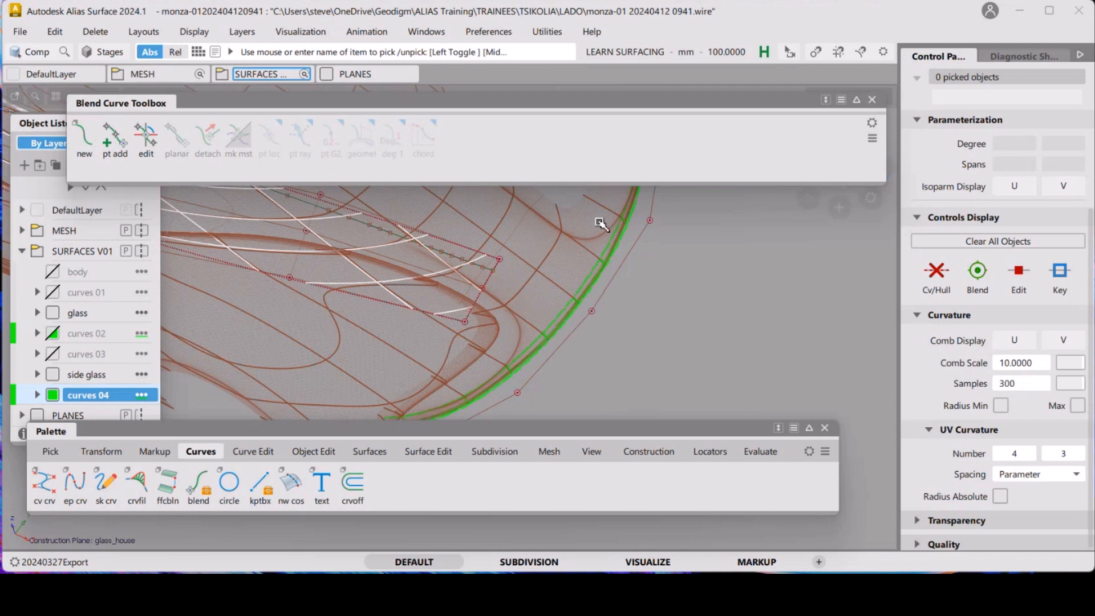
Draw a straight two-point EP curve from the green edge curve up to the upper glasshouse curve
click(872, 100)
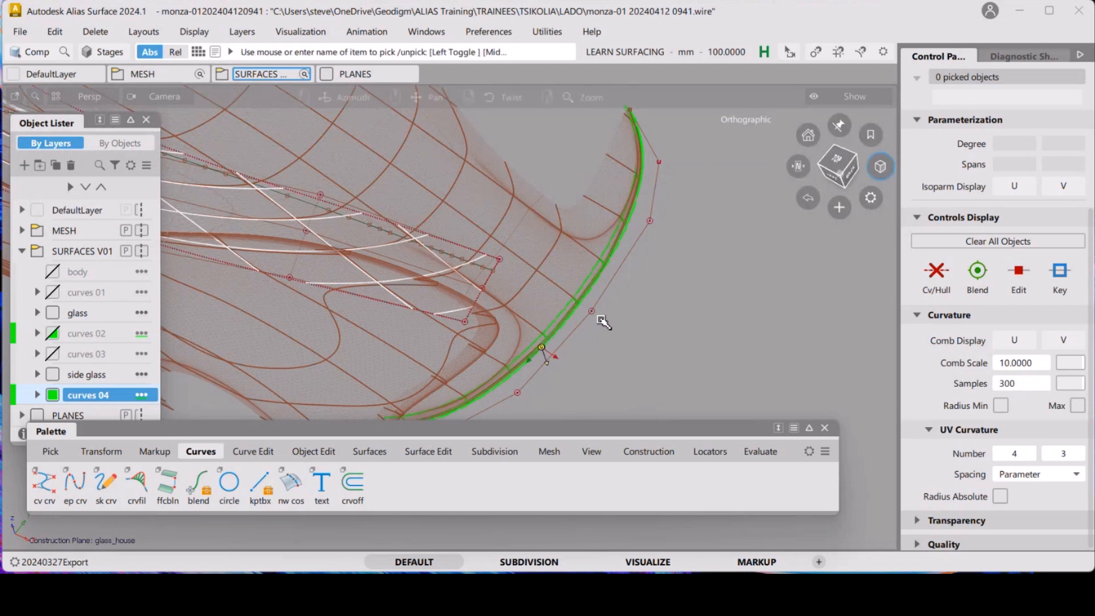
alt+shift+drag(599, 319, 539, 322)
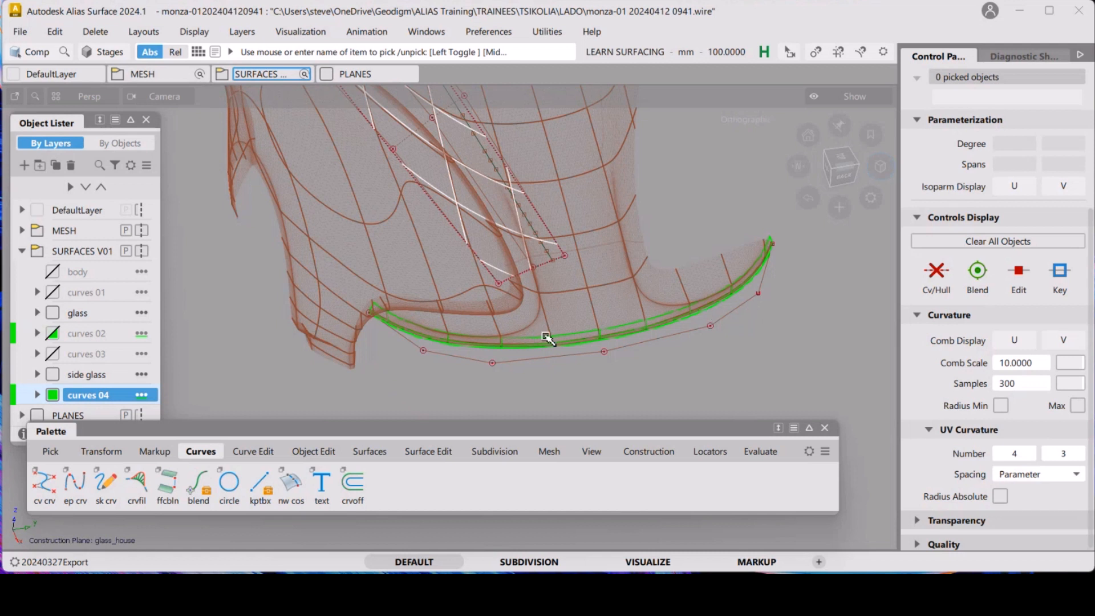
click(76, 483)
drag(532, 341, 467, 335)
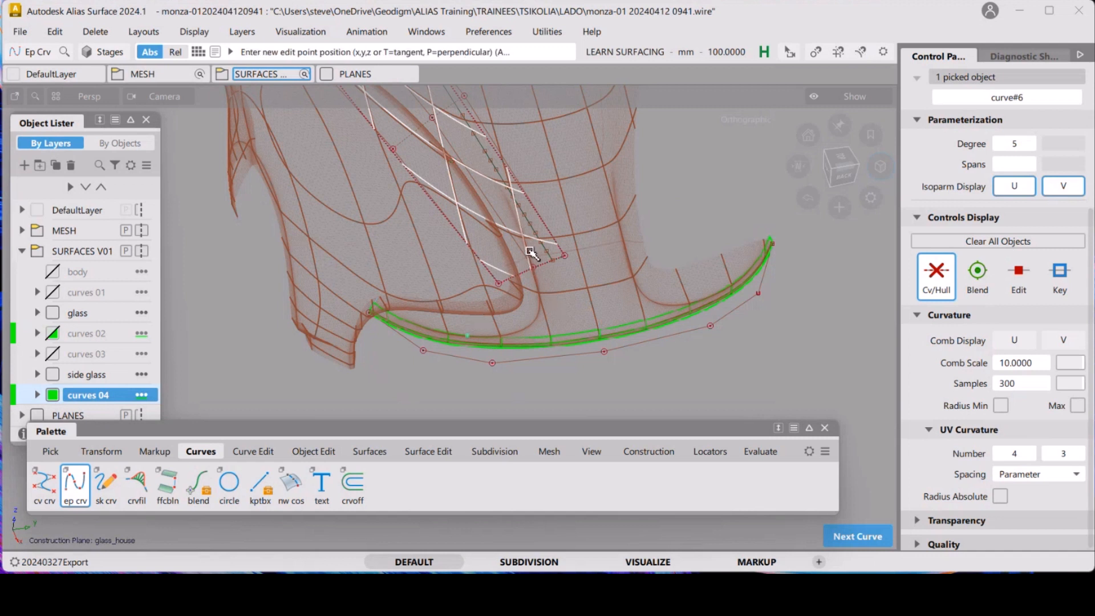
drag(537, 234, 499, 171)
Align the new curve's lower end to the green edge curve with G2 continuity
click(313, 452)
double_click(167, 482)
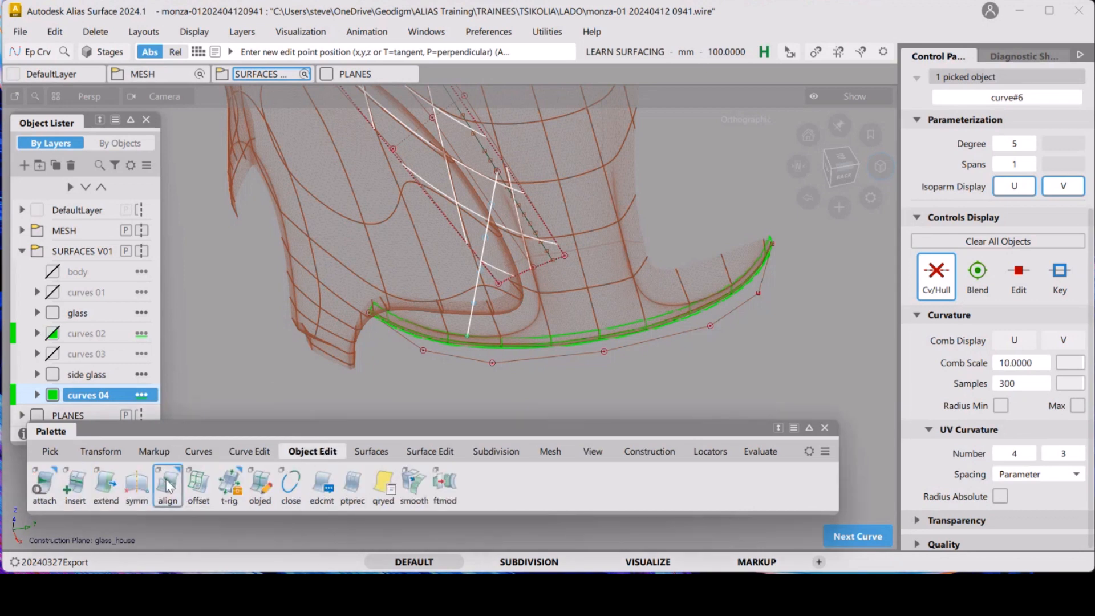
click(473, 326)
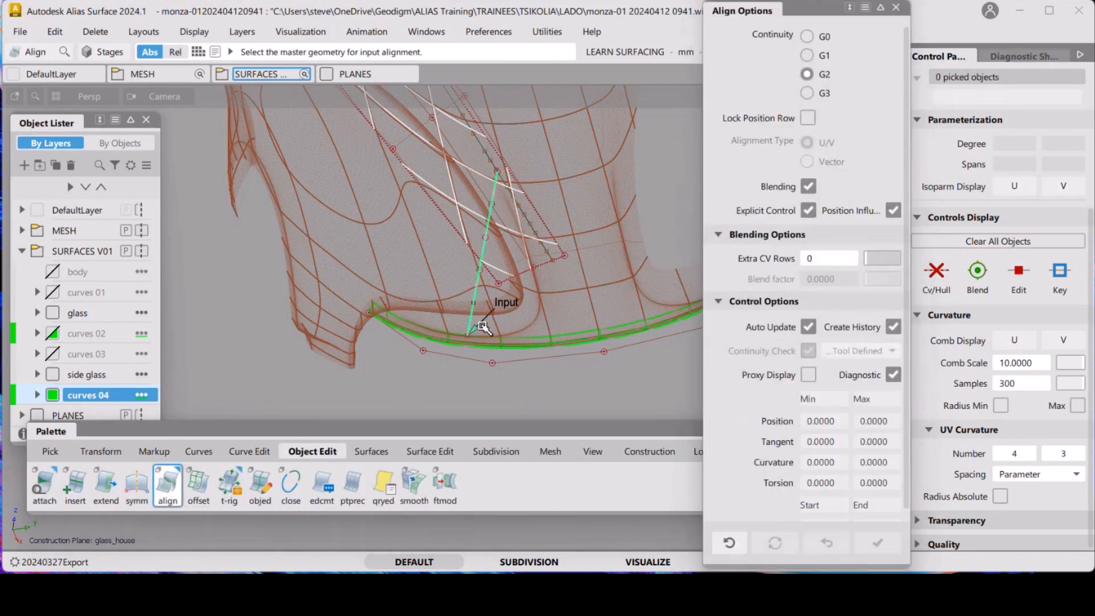
click(530, 342)
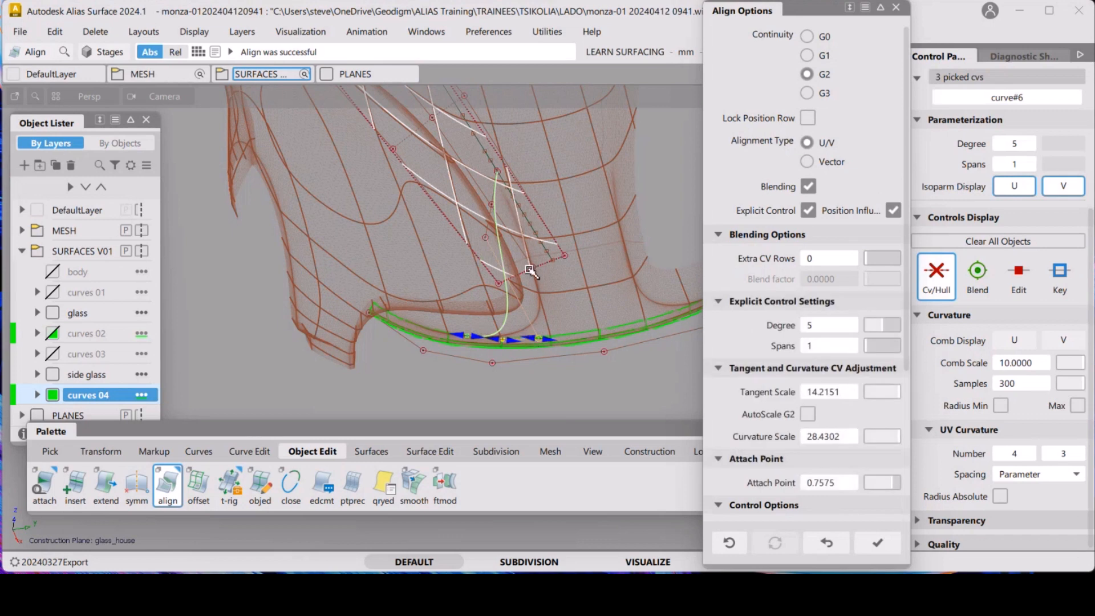
Align the new curve's upper end to the upper glasshouse curve with G2 and adjust its tangent scale
click(497, 200)
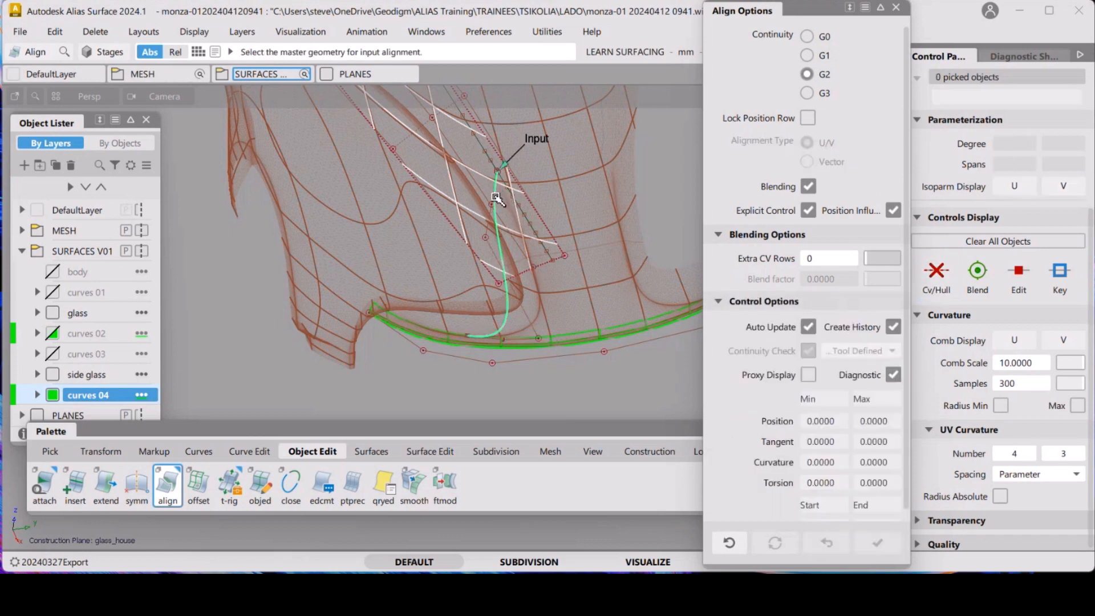
click(492, 167)
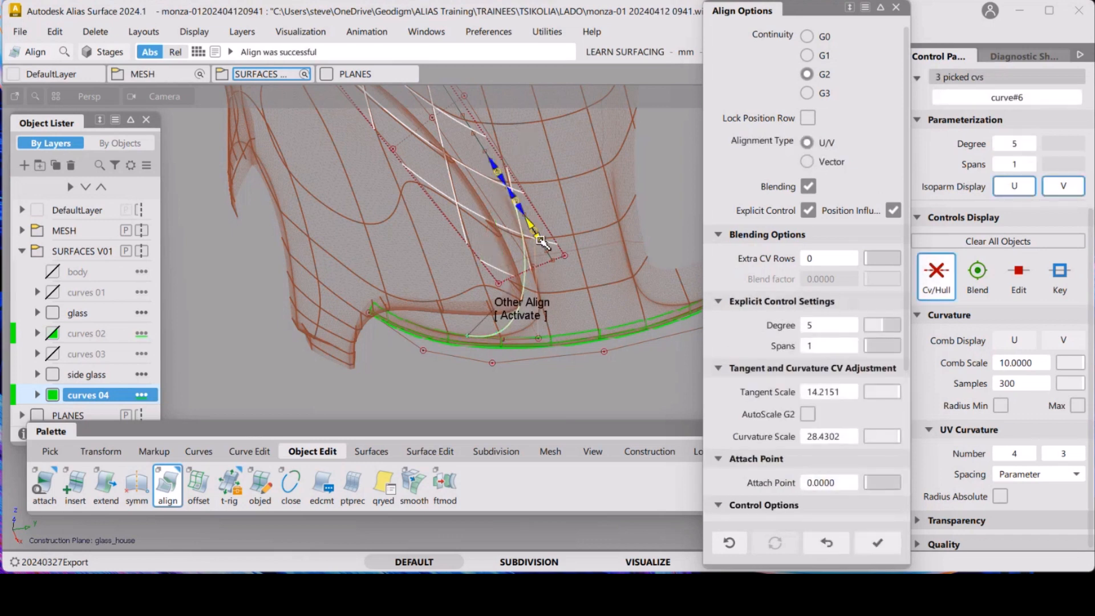
drag(540, 241, 561, 267)
drag(522, 213, 534, 229)
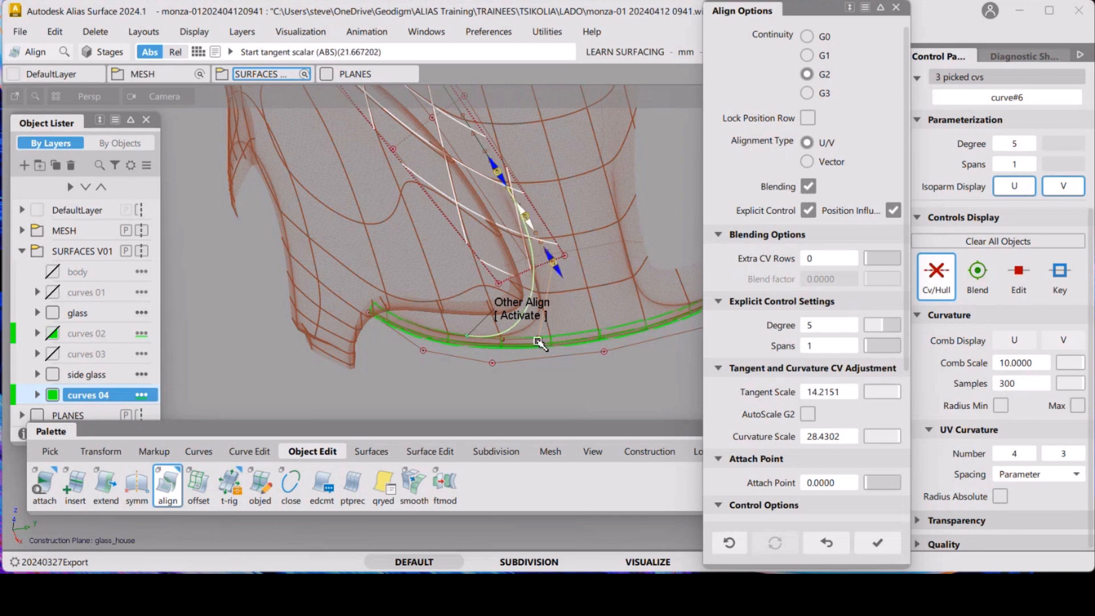
Adjust the tangent and curvature scale at the curve's lower end on the green edge curve
click(521, 319)
drag(553, 342, 527, 344)
alt+shift+drag(488, 270, 500, 287)
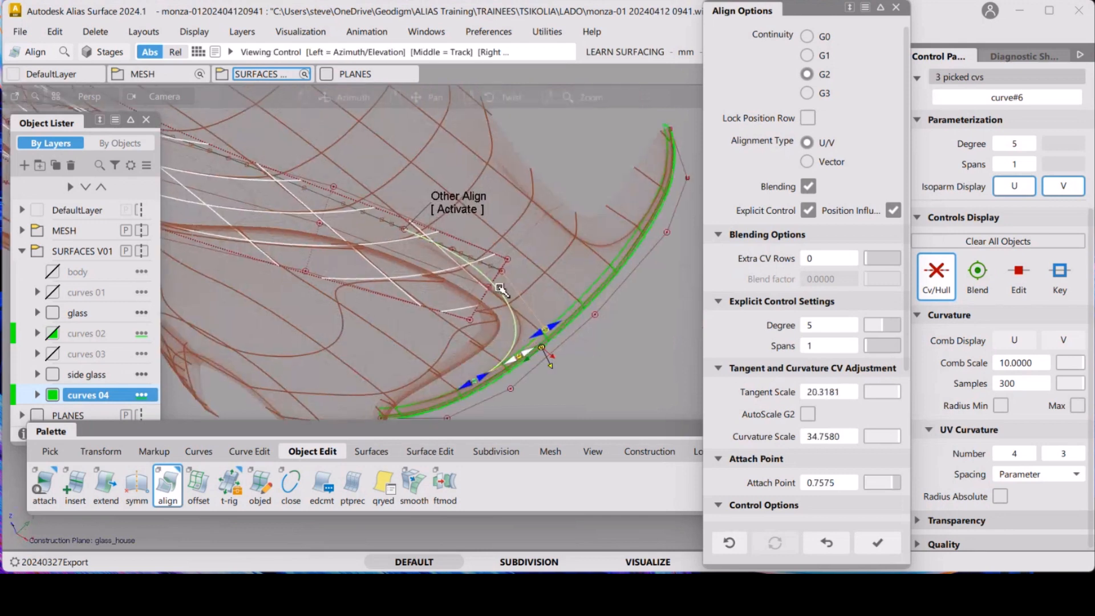
alt+shift+right_drag(500, 288, 618, 266)
alt+shift+drag(618, 266, 571, 258)
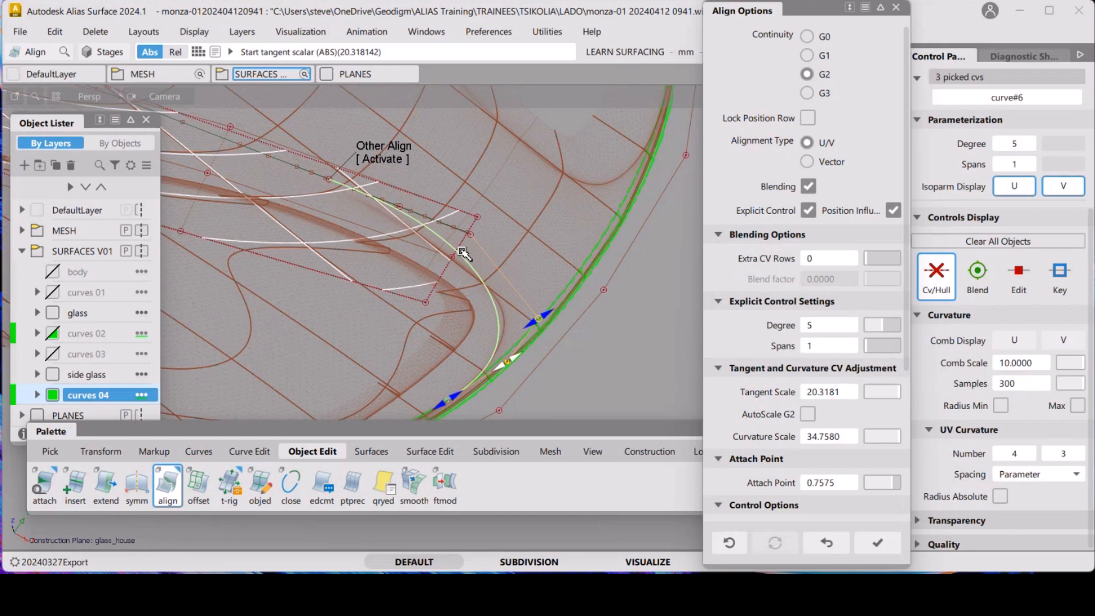
Adjust the upper end's tangent scale to about 30.8 and its attach point to about 0.80
click(400, 163)
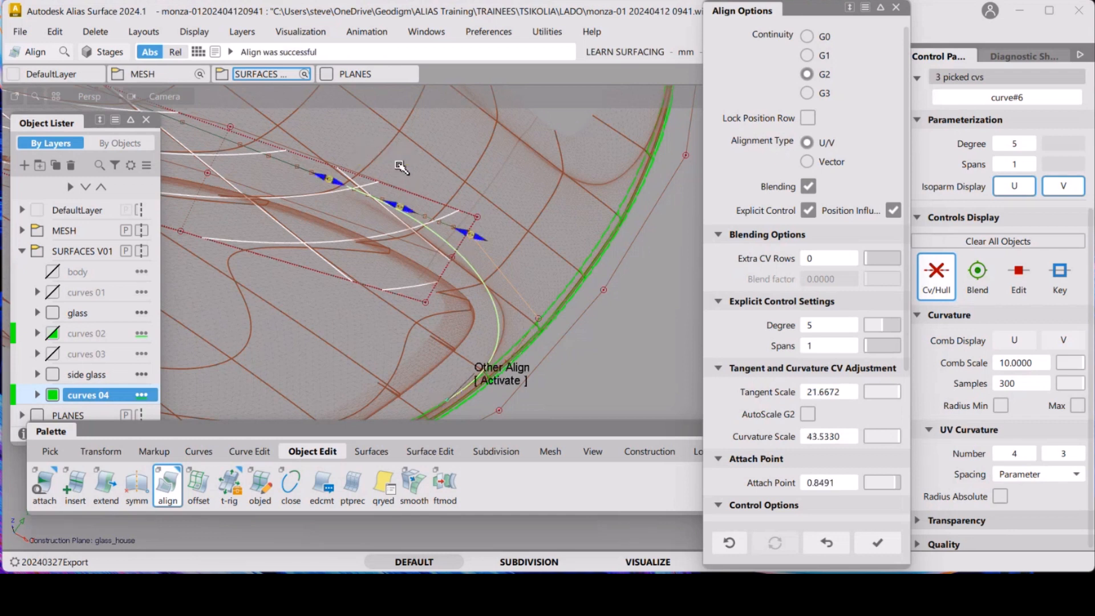
drag(400, 208, 406, 211)
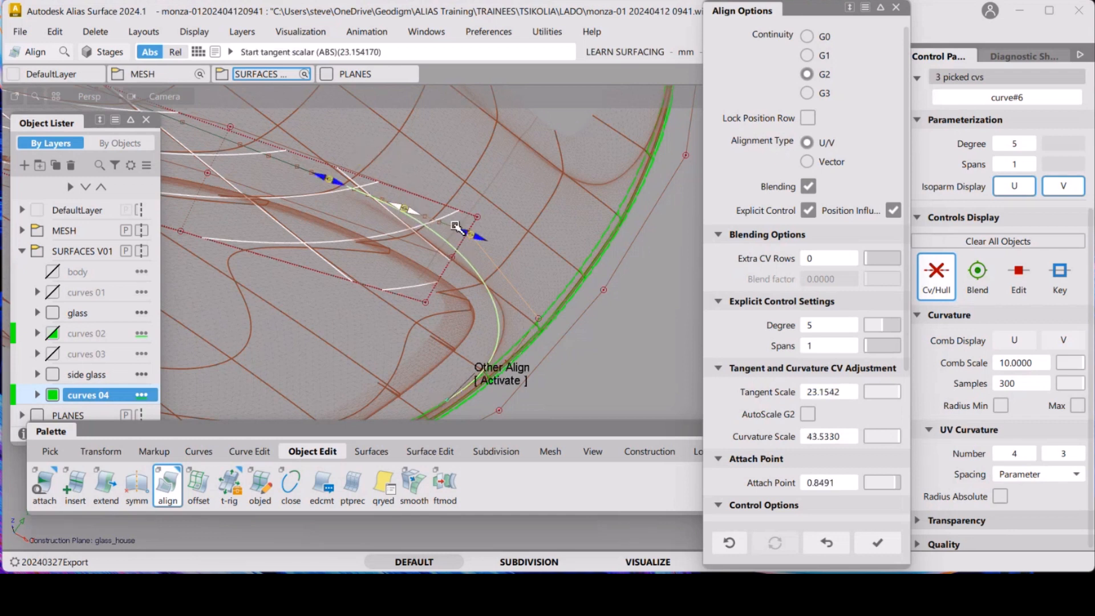
drag(336, 183, 279, 164)
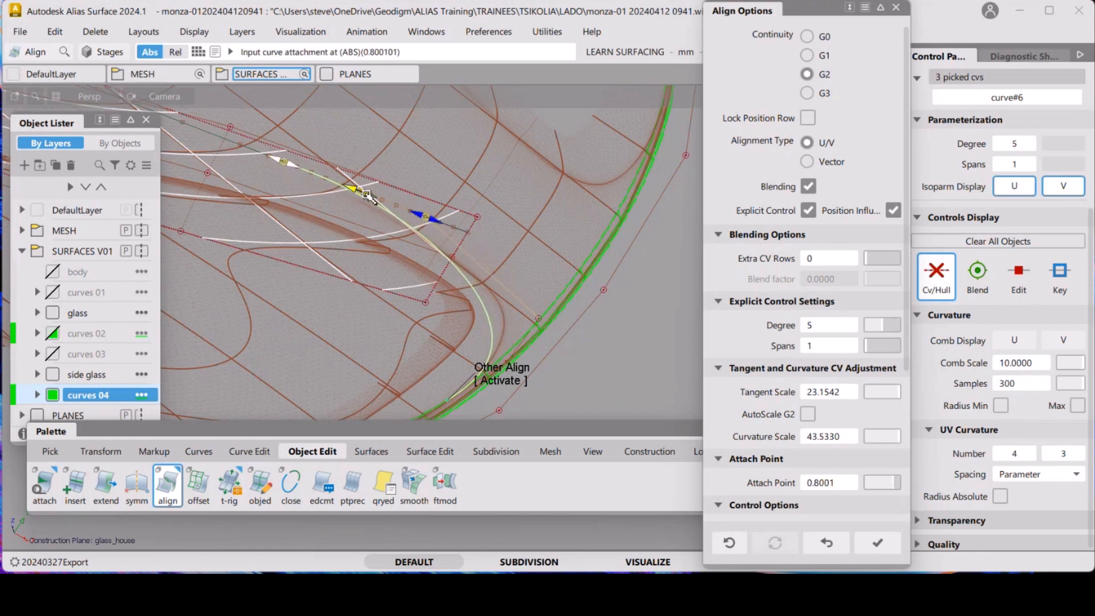
drag(442, 227, 378, 202)
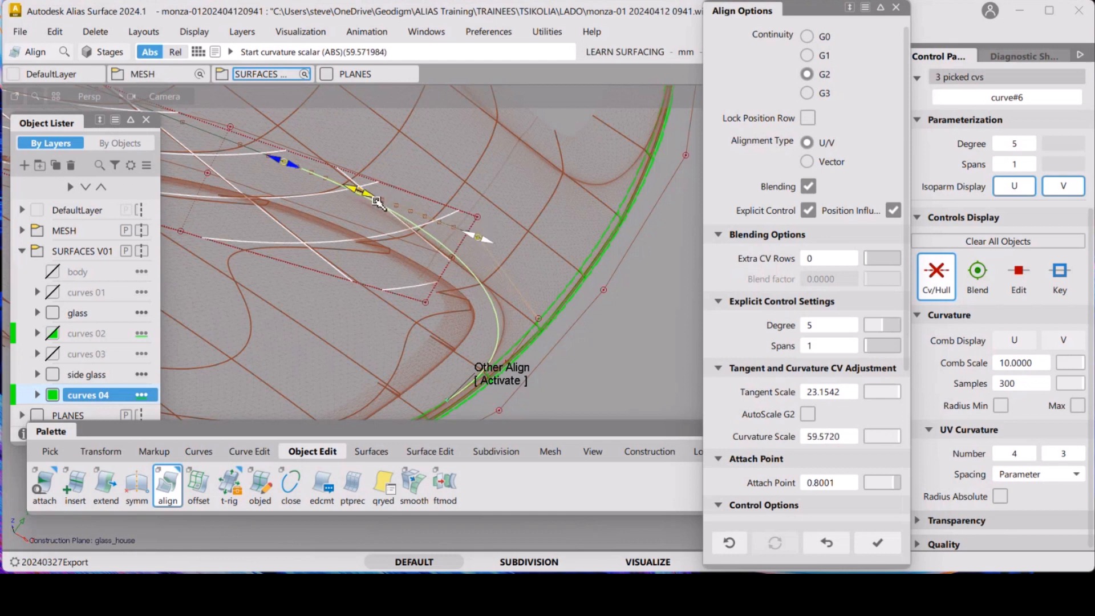
Adjust the lower end's tangent scale to about 24.8, curvature scale to about 46.9 and attach point to about 0.805
click(501, 380)
alt+shift+right_drag(555, 249, 564, 266)
alt+shift+middle_drag(564, 267, 541, 202)
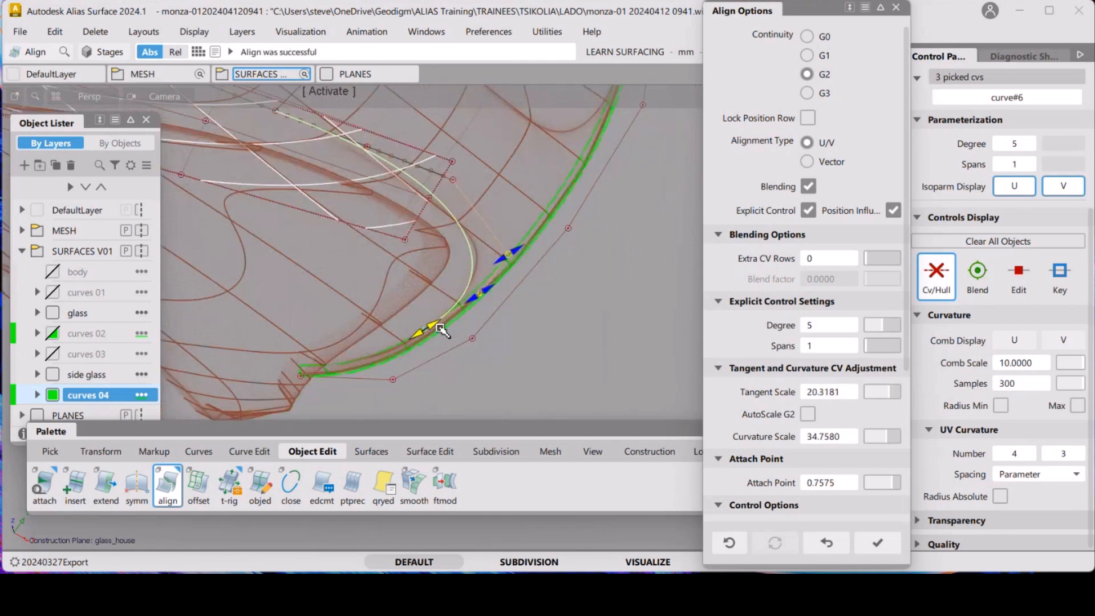
drag(477, 294, 486, 286)
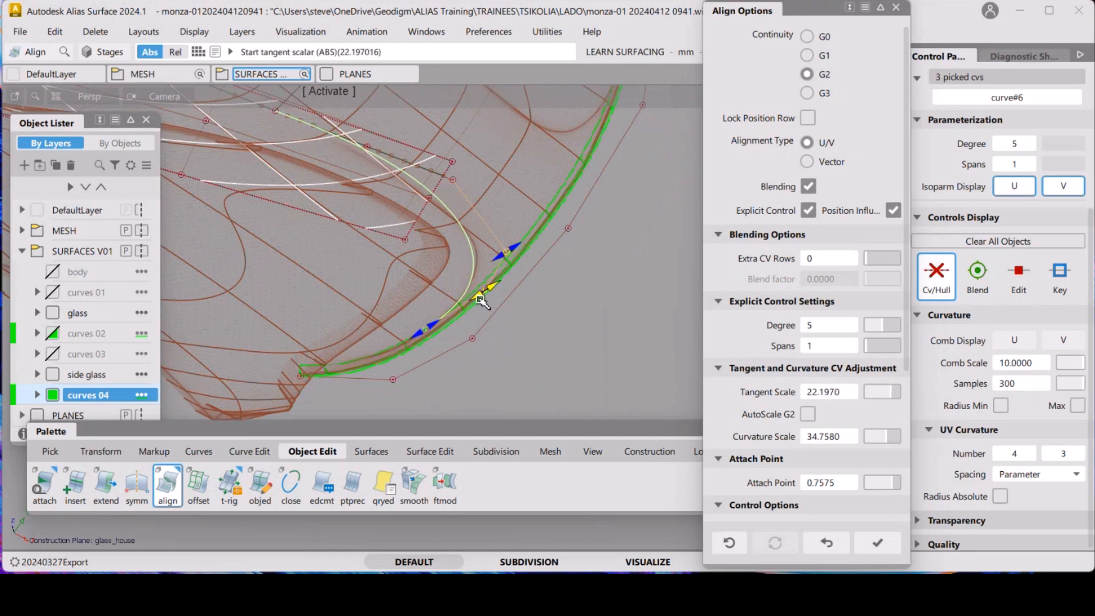
drag(435, 326, 453, 322)
drag(485, 275, 524, 270)
drag(477, 308, 502, 186)
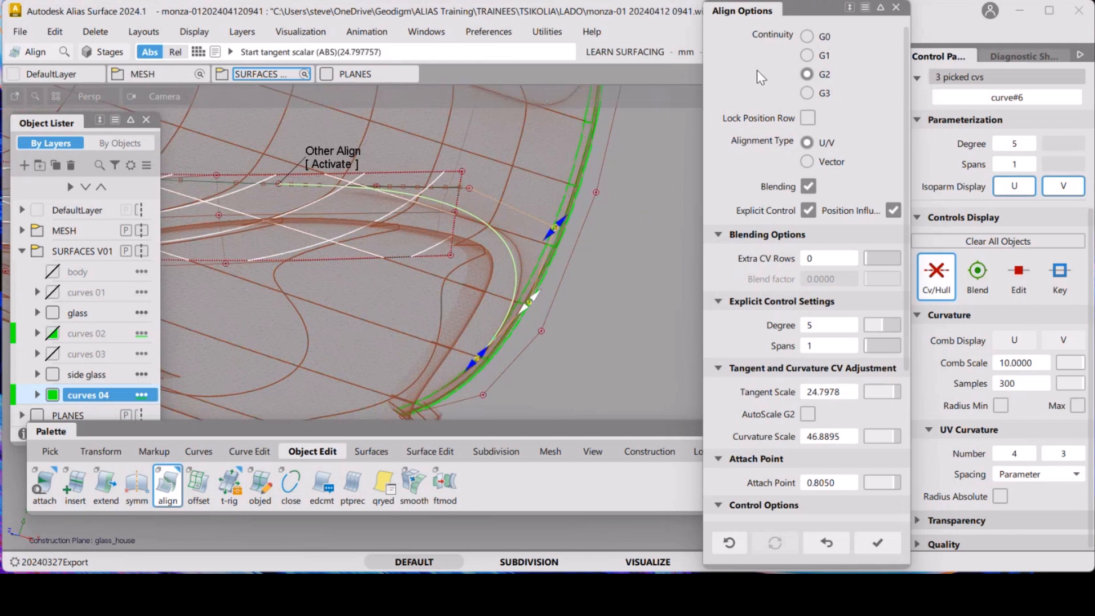
Adjust the upper end's curvature and tangent scales to about 74.9 and 38.6, then finish the alignment
click(896, 8)
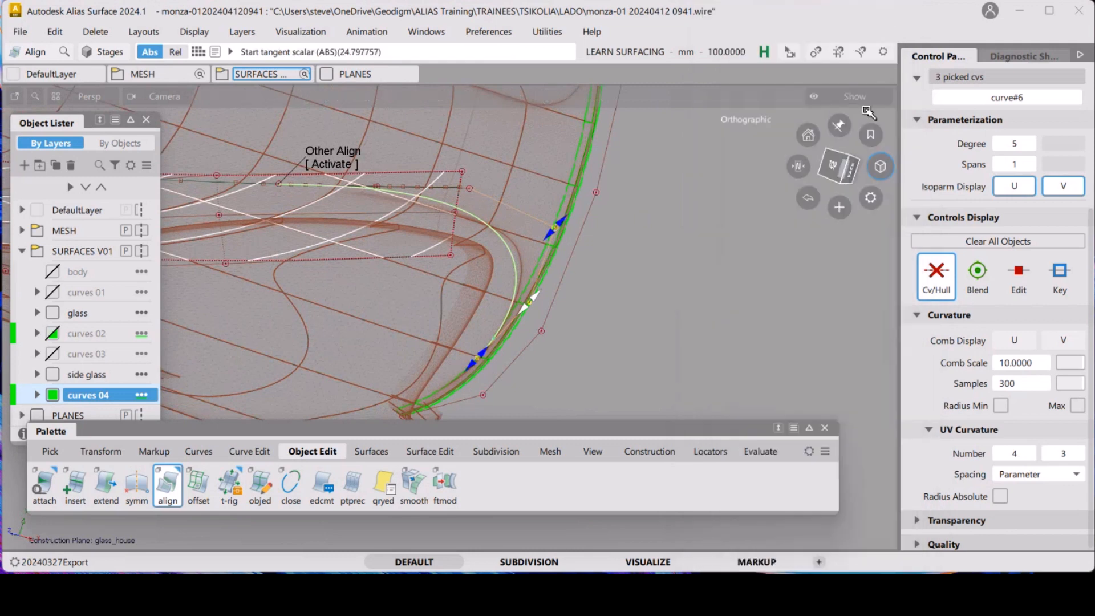
click(836, 165)
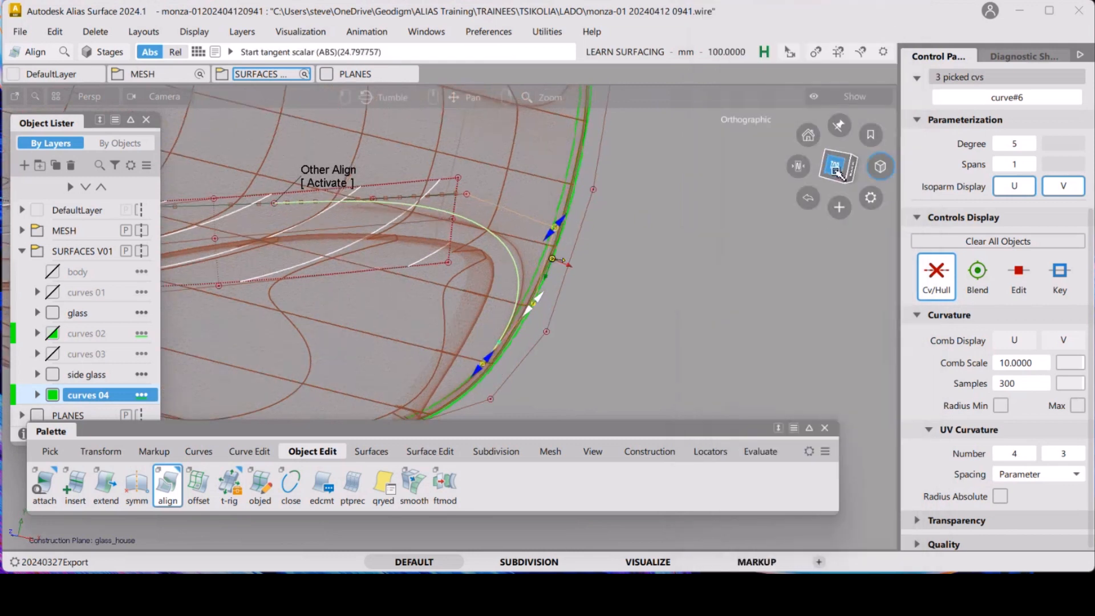
alt+shift+drag(590, 283, 439, 249)
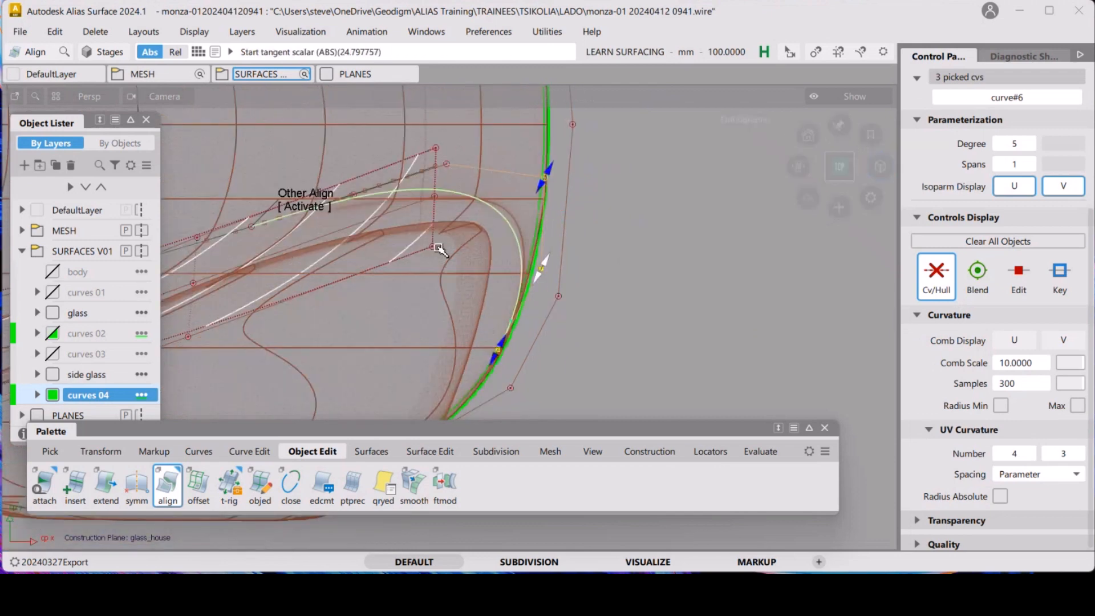
click(263, 227)
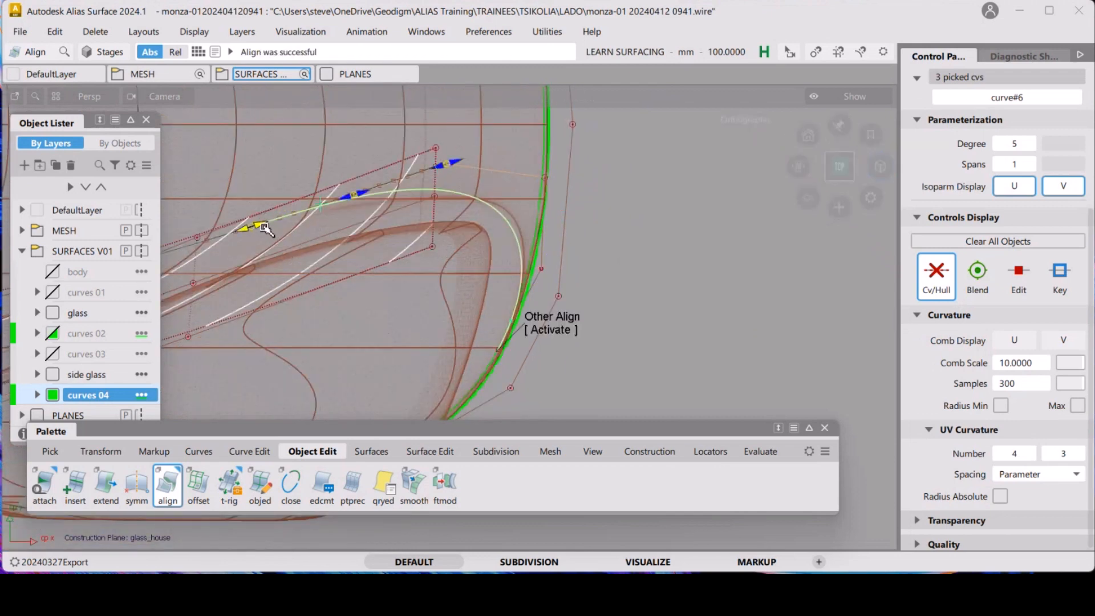
drag(266, 229, 474, 148)
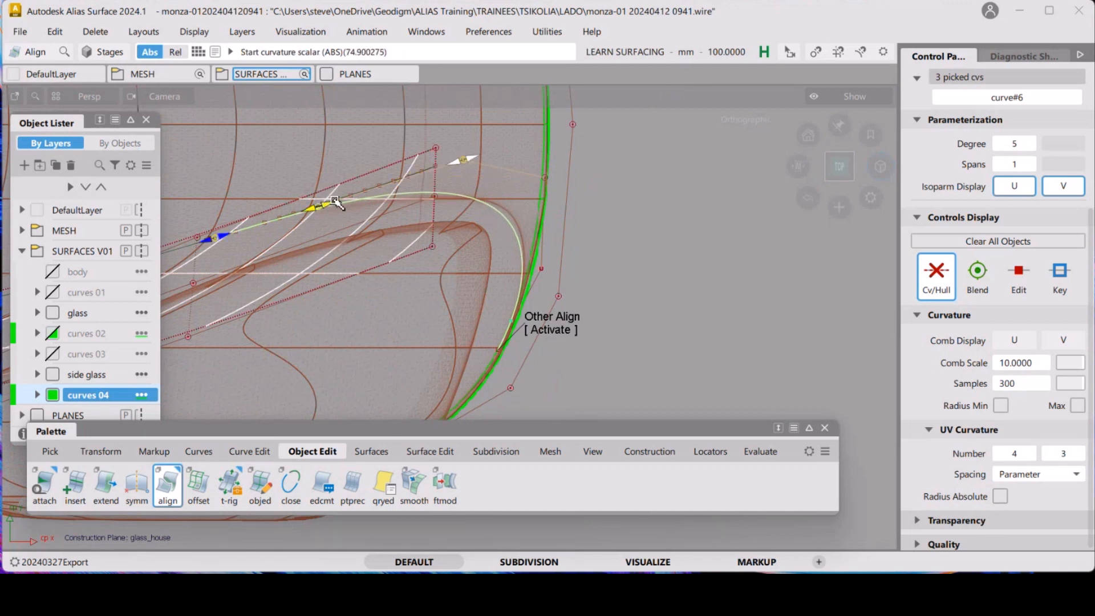
drag(333, 201, 354, 190)
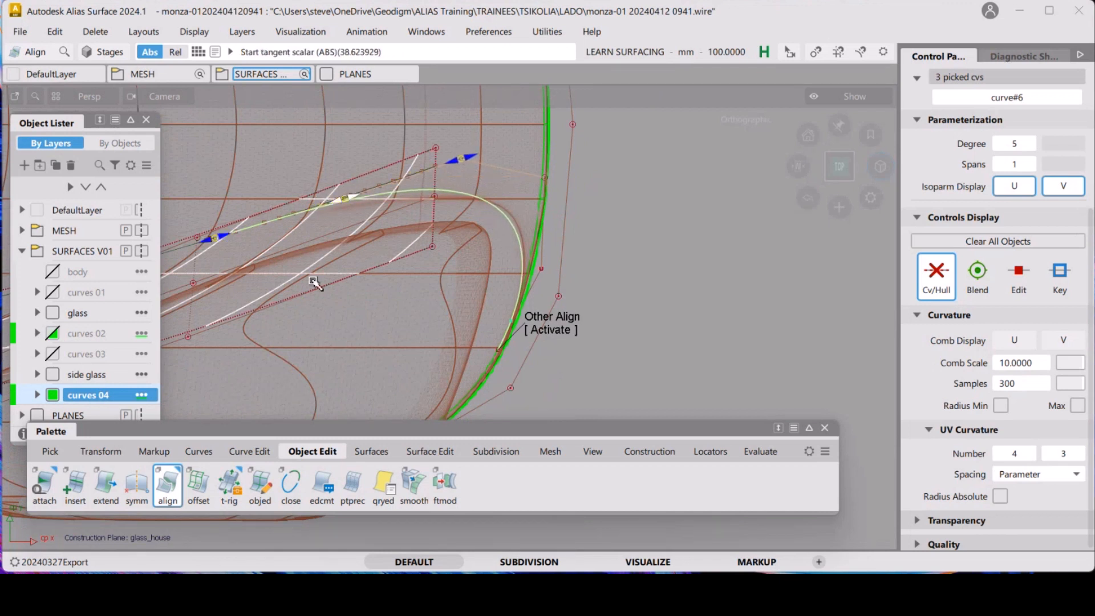
alt+shift+right_drag(450, 230, 444, 256)
alt+shift+middle_drag(445, 257, 417, 200)
alt+shift+right_drag(436, 192, 435, 262)
alt+shift+middle_drag(435, 261, 409, 279)
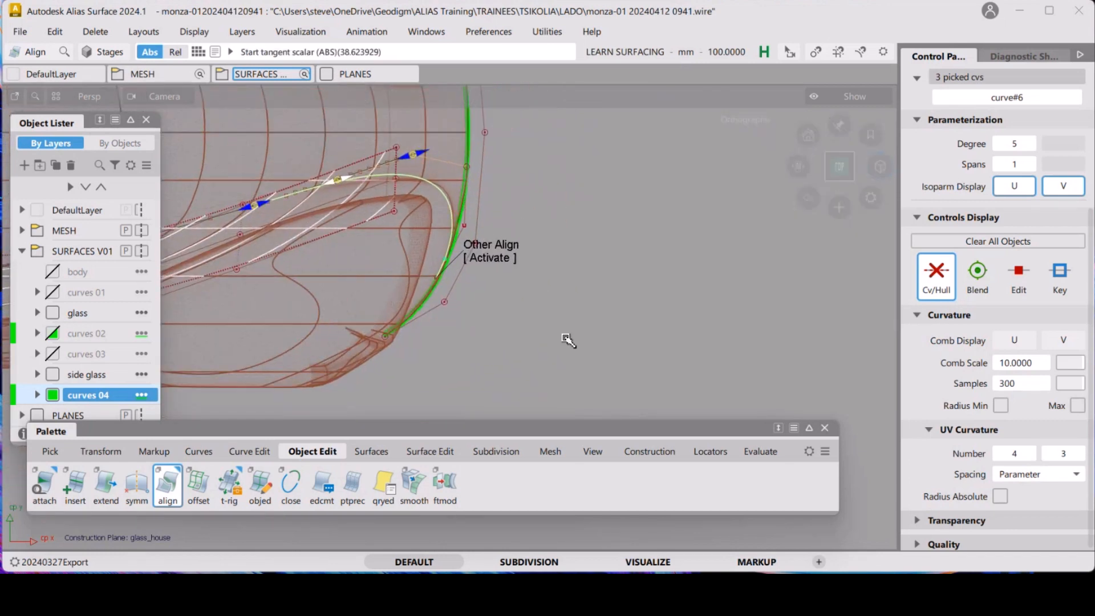
click(588, 285)
alt+shift+right_drag(587, 269, 595, 298)
alt+shift+middle_drag(595, 298, 476, 300)
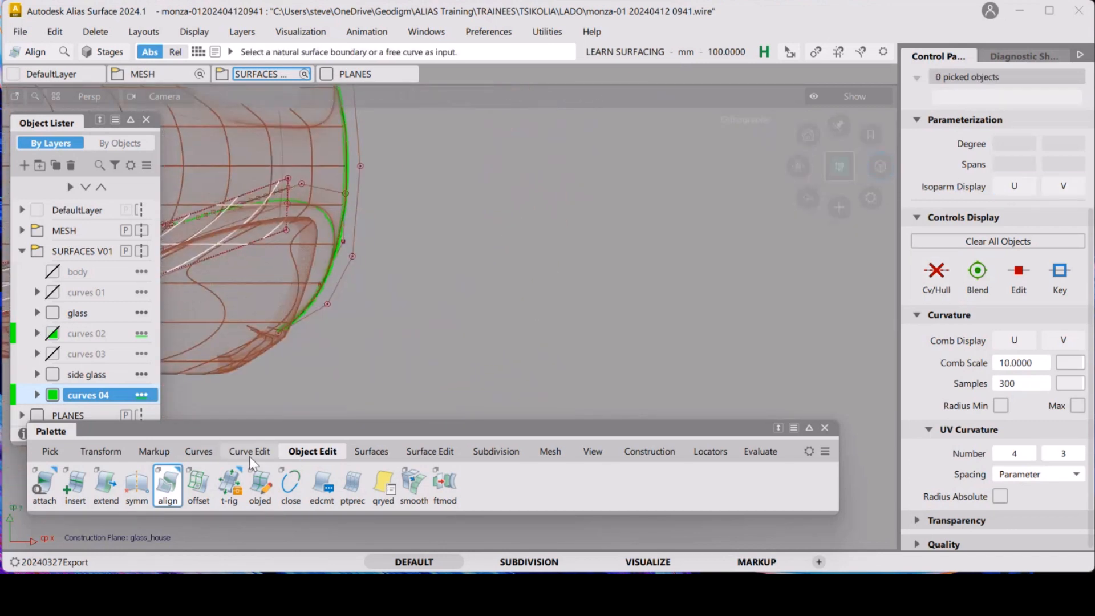
click(201, 454)
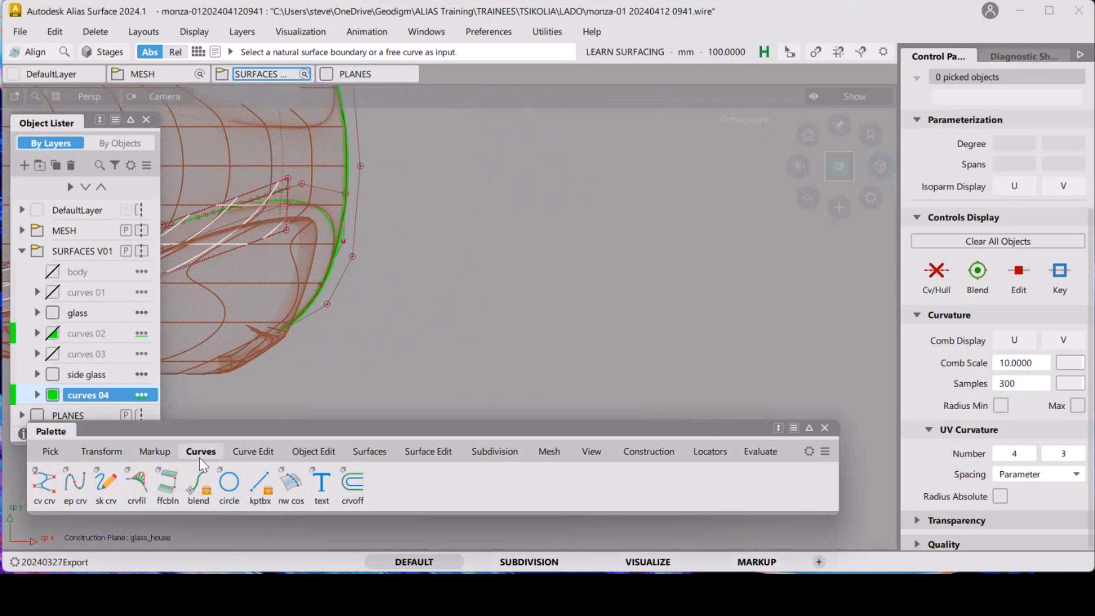
click(22, 31)
click(43, 180)
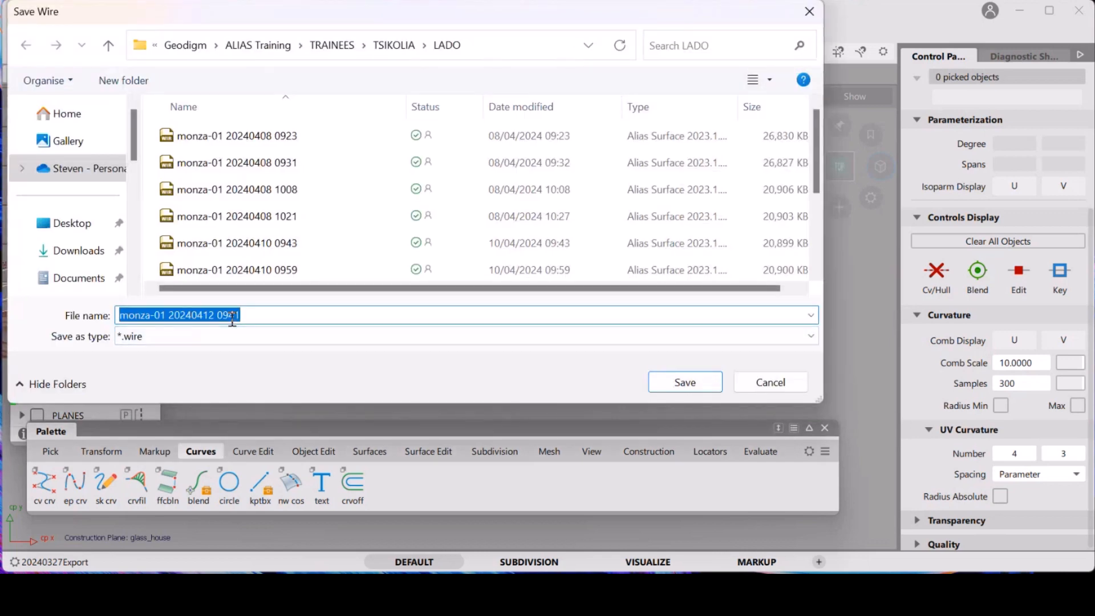
drag(230, 317, 253, 315)
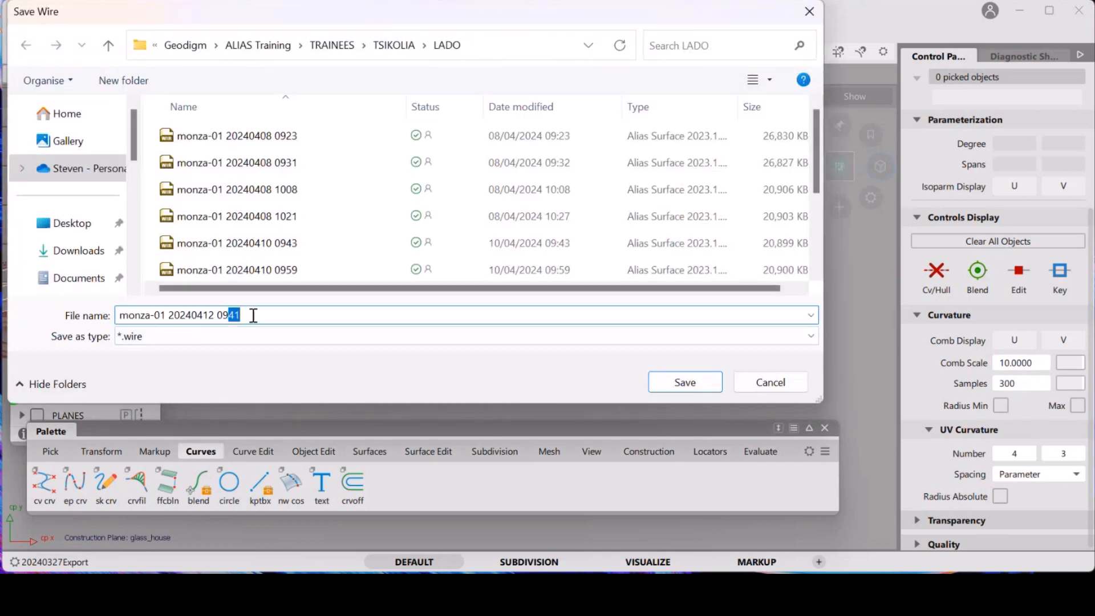
text(50)
key(Return)
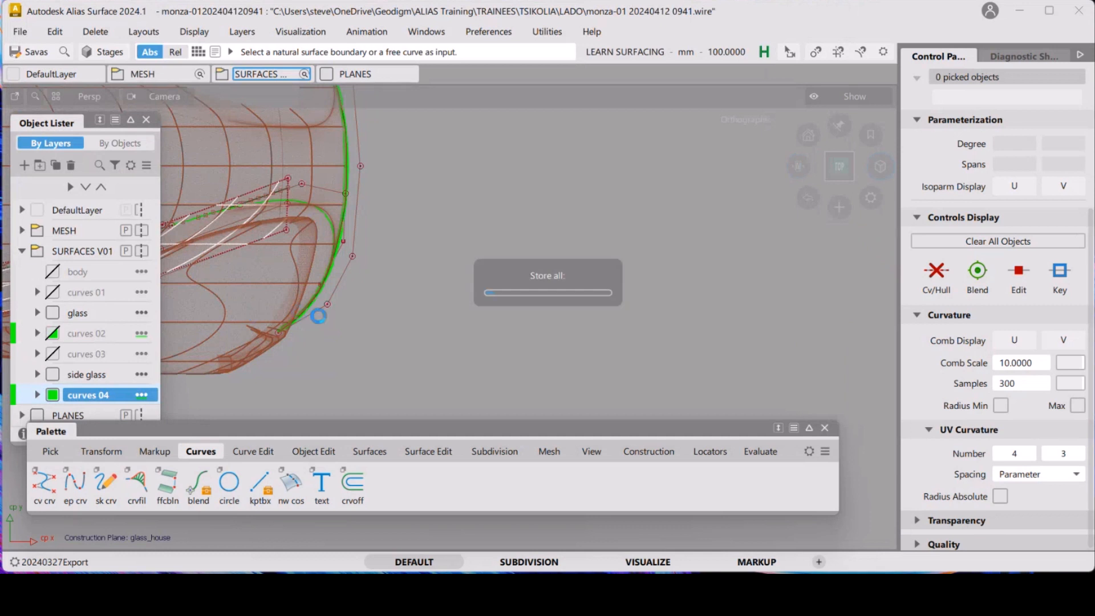
Draw a new degree-5 CV curve with six CVs, rising from a start point, arching over and turning down
ctrl+shift+drag(489, 350, 432, 281)
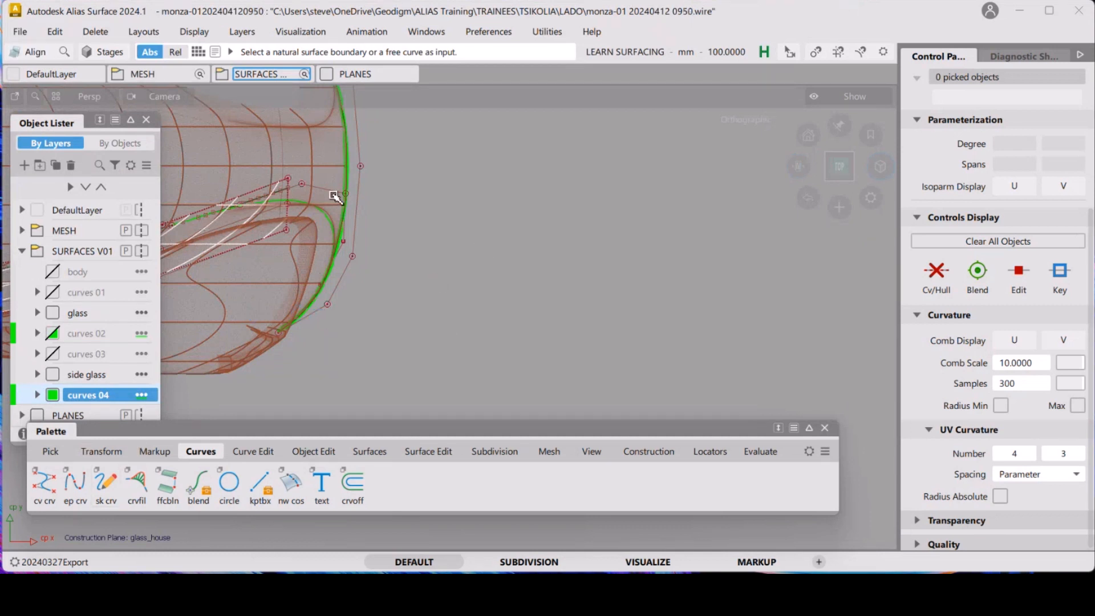
double_click(44, 485)
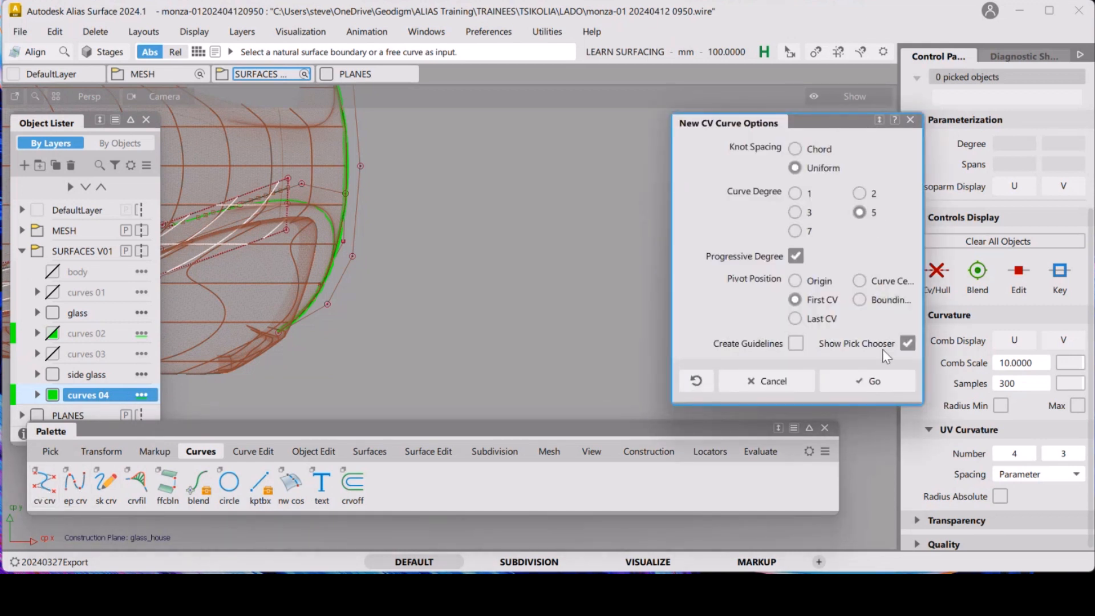
click(420, 316)
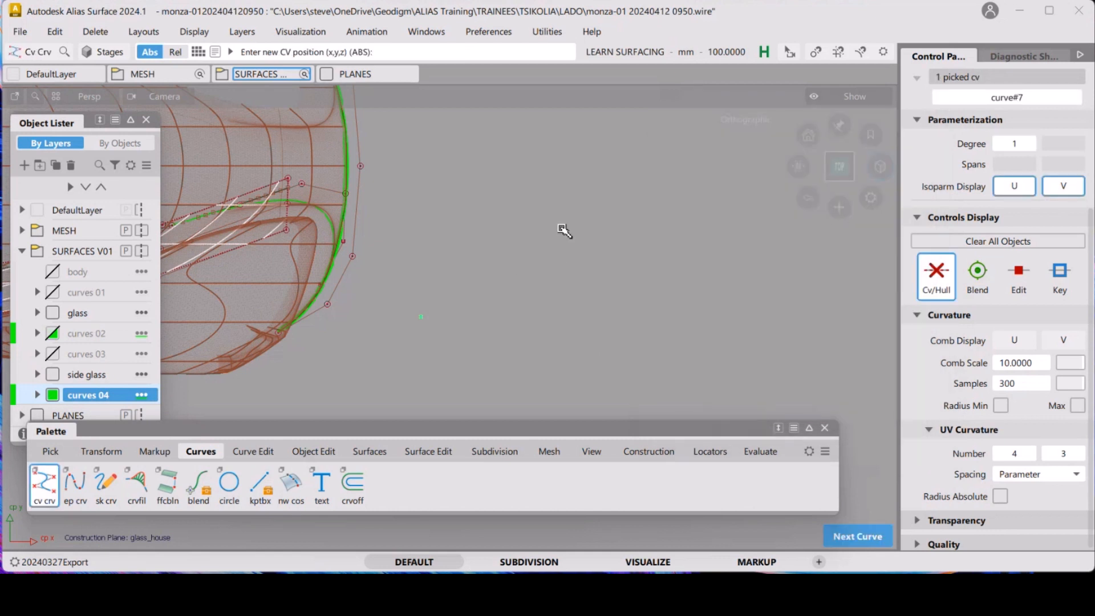
click(492, 262)
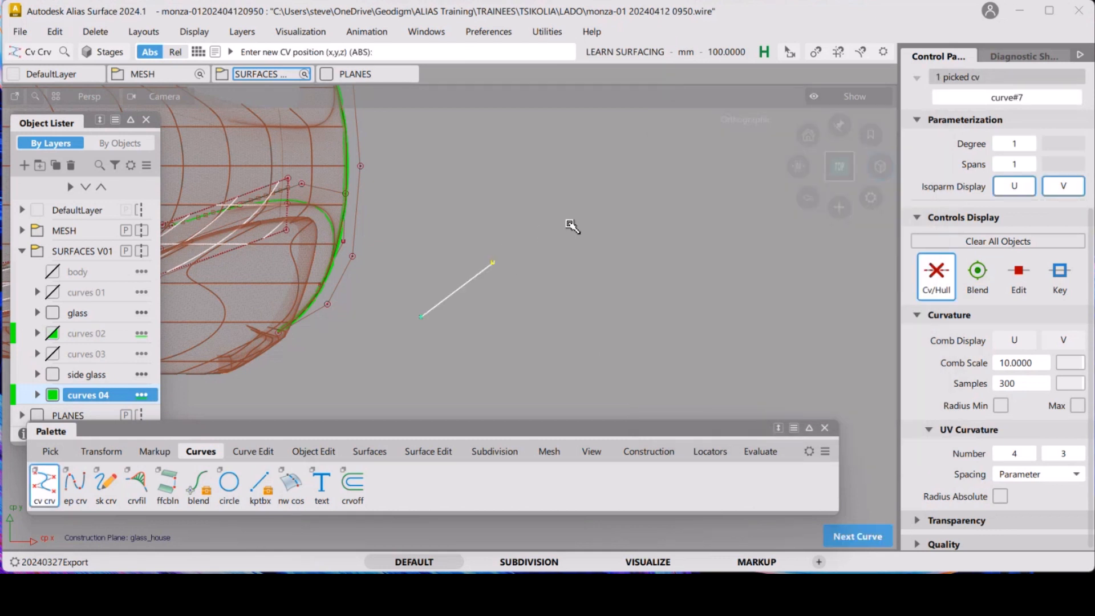
click(565, 219)
click(633, 242)
click(633, 320)
click(641, 411)
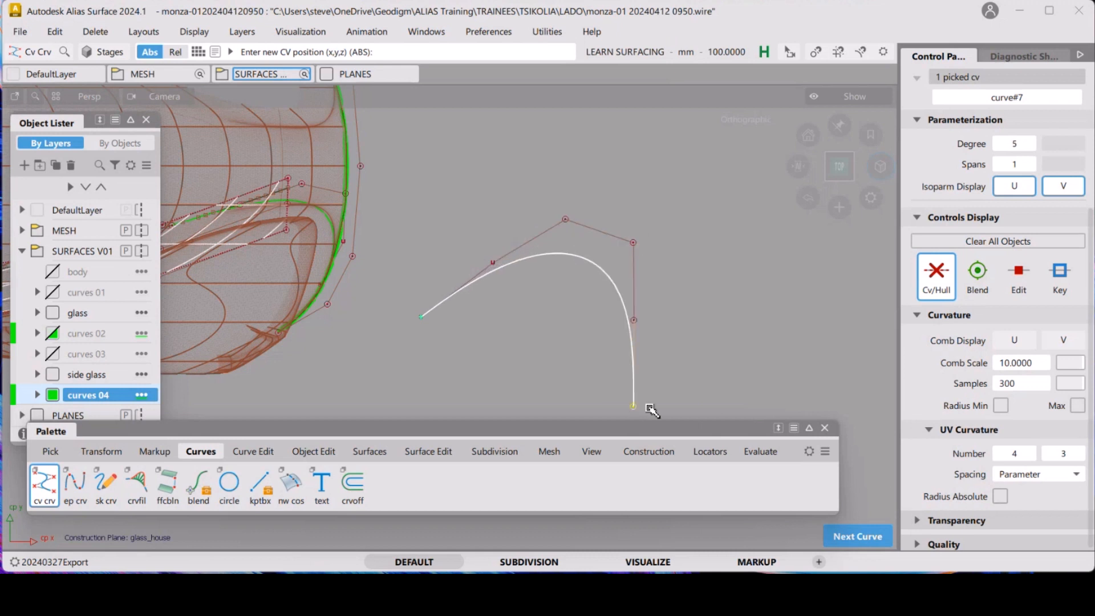
alt+shift+drag(712, 320, 661, 350)
key(Escape)
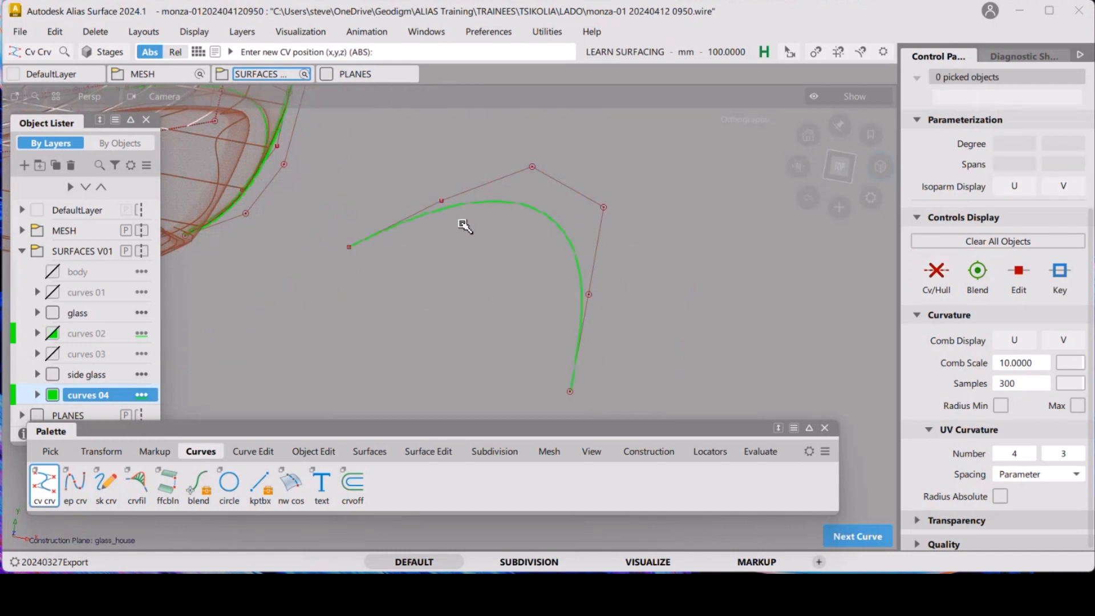
Extend both ends of the new curve as straight tangent lines, crossing above the curve's arch
alt+shift+right_drag(463, 226, 363, 228)
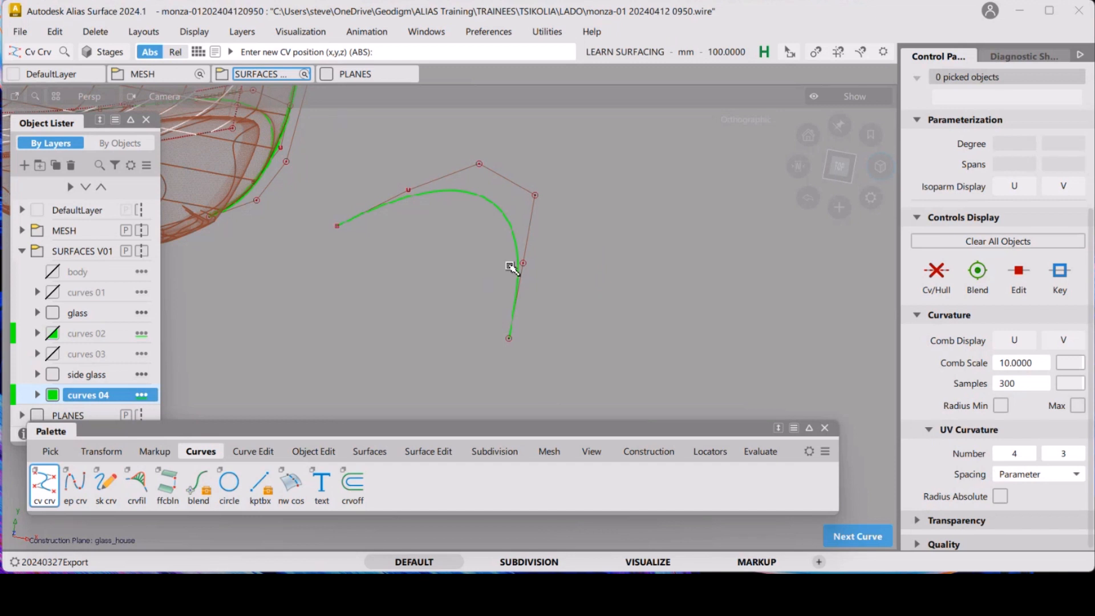
alt+shift+drag(568, 291, 518, 276)
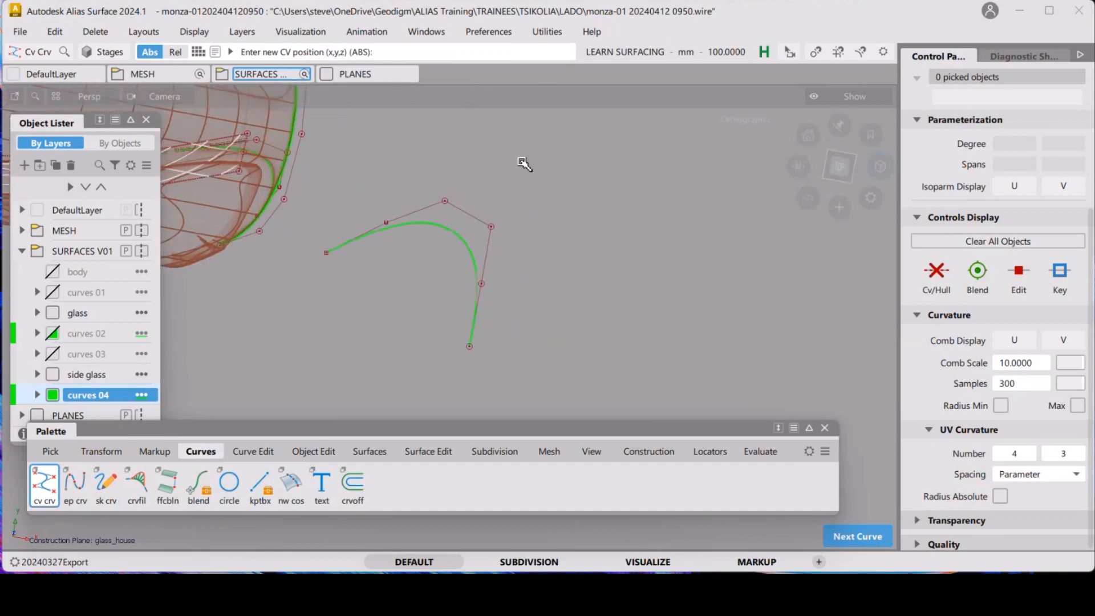
click(325, 252)
click(382, 220)
key(e)
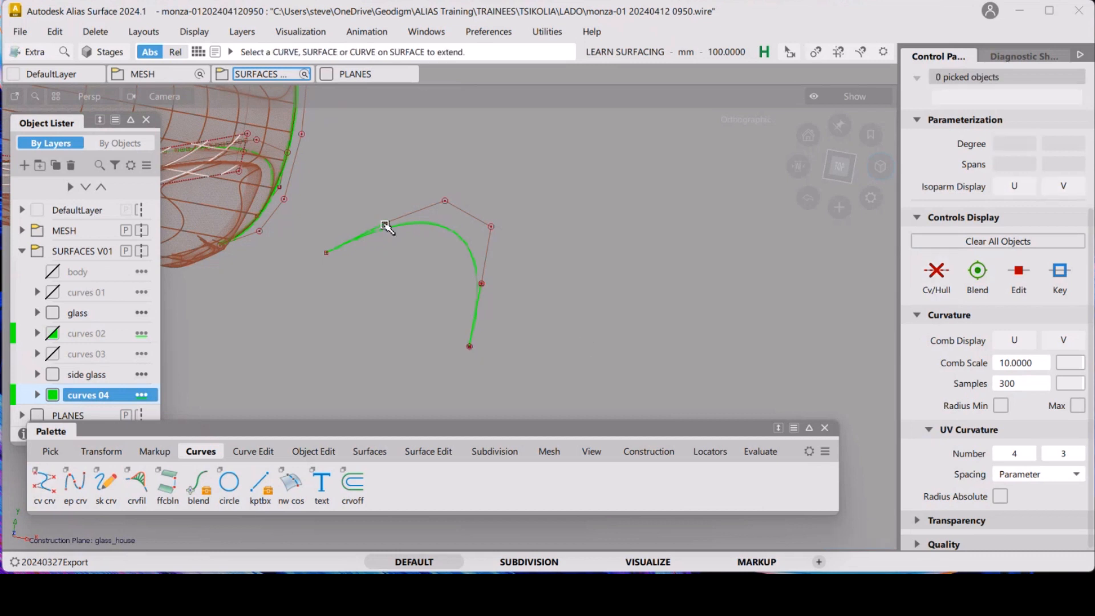
click(386, 226)
click(422, 237)
drag(422, 237, 590, 217)
click(481, 288)
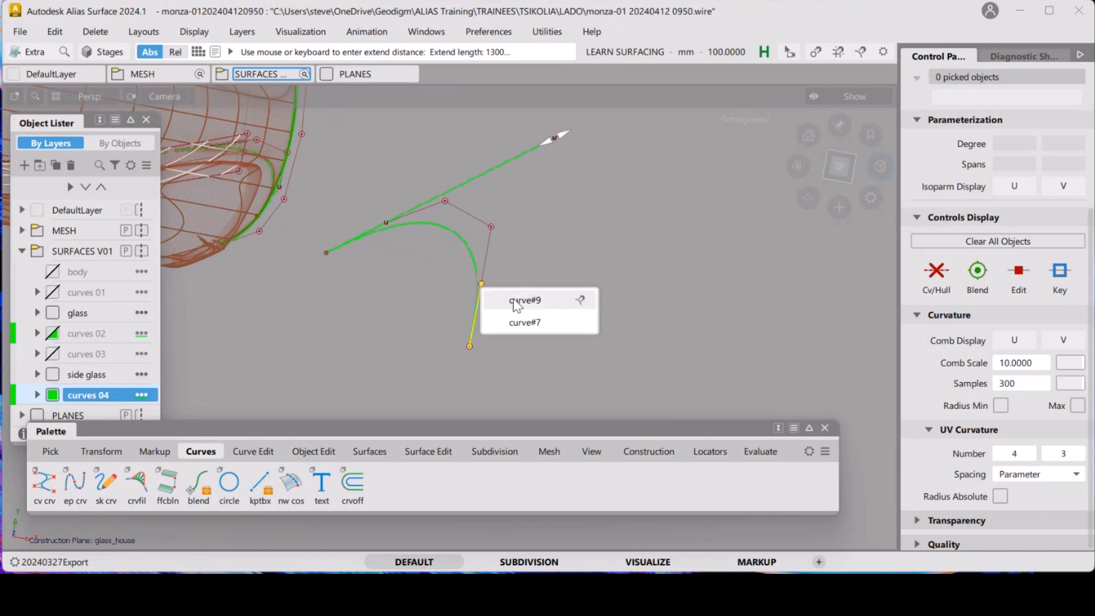
click(578, 299)
mouse_move(572, 254)
mouse_down()
mouse_move(618, 270)
mouse_move(596, 248)
mouse_up()
ctrl+shift+drag(583, 239, 595, 311)
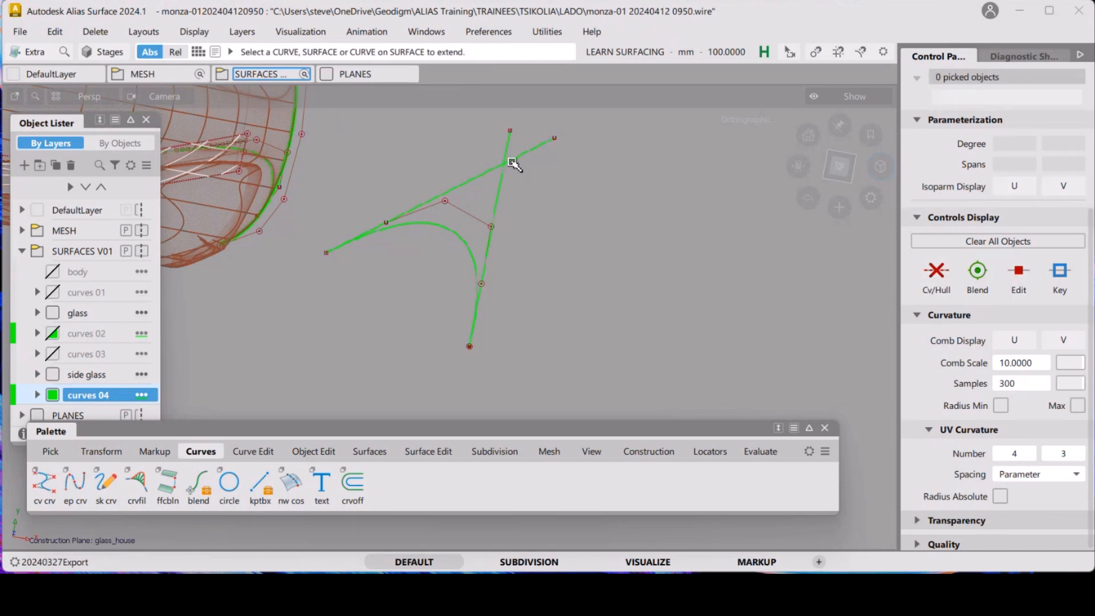
Move the curve's CV next to the lower end onto the vertical extension line
alt+shift+right_drag(547, 254, 544, 221)
alt+shift+middle_drag(545, 221, 531, 225)
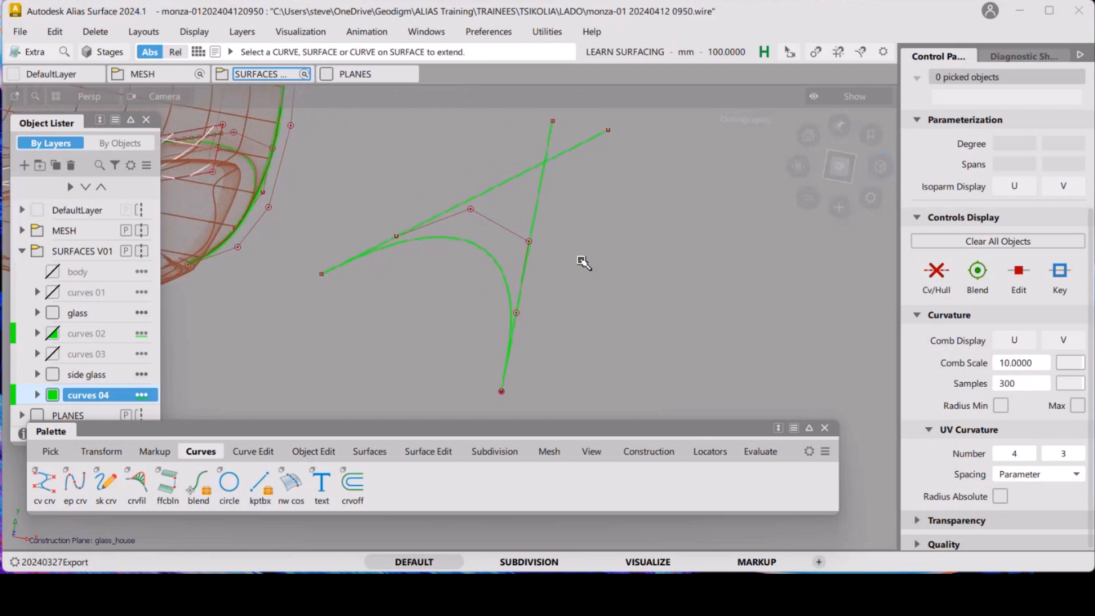
ctrl+shift+drag(581, 259, 621, 280)
drag(569, 155, 536, 175)
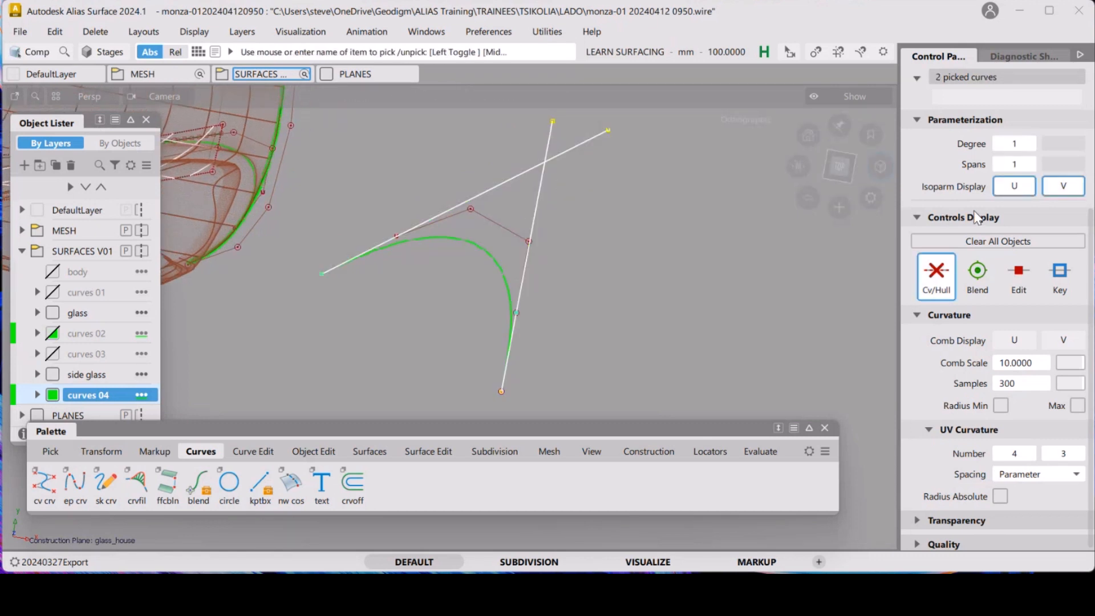
click(933, 283)
ctrl+shift+drag(647, 282, 627, 214)
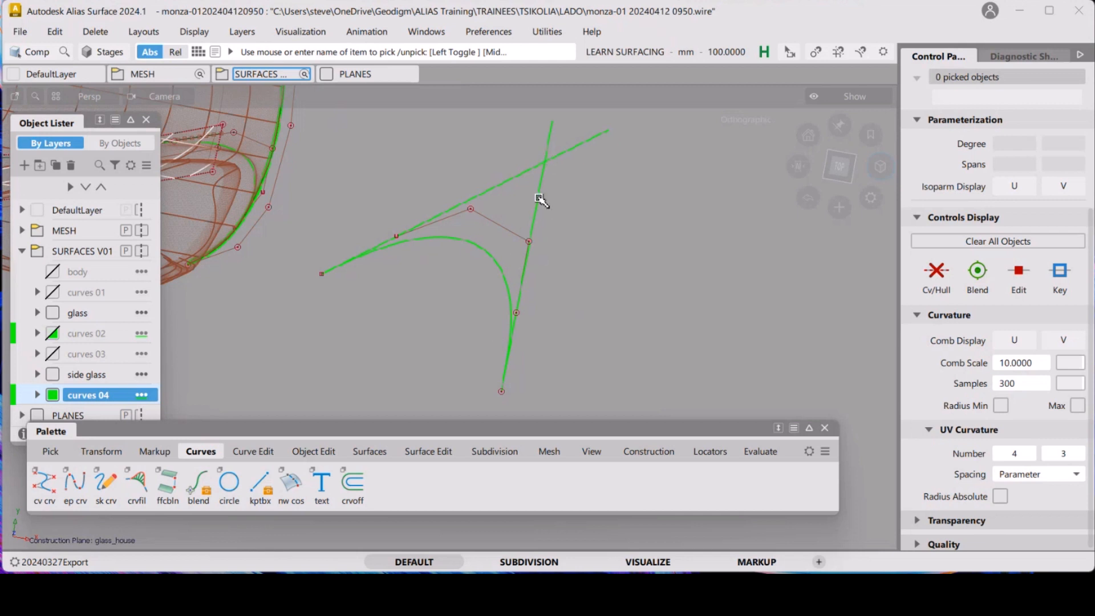
ctrl+shift+drag(579, 260, 641, 261)
click(522, 250)
ctrl+shift+right_drag(602, 255, 611, 217)
drag(635, 308, 660, 211)
click(840, 172)
alt+shift+right_drag(649, 218, 584, 211)
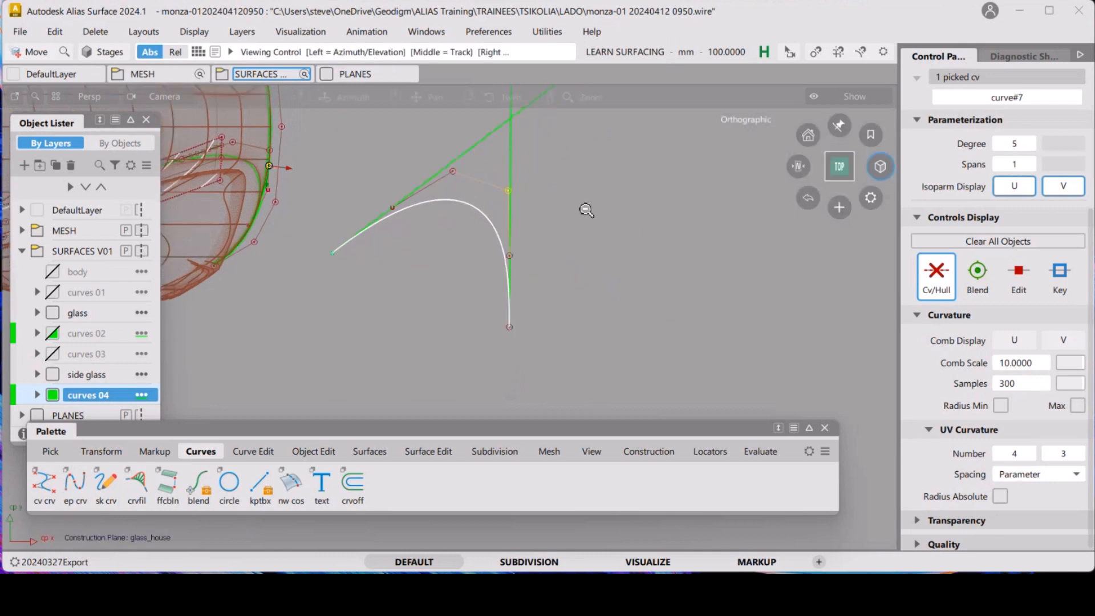
alt+shift+middle_drag(584, 207, 587, 269)
drag(616, 314, 556, 304)
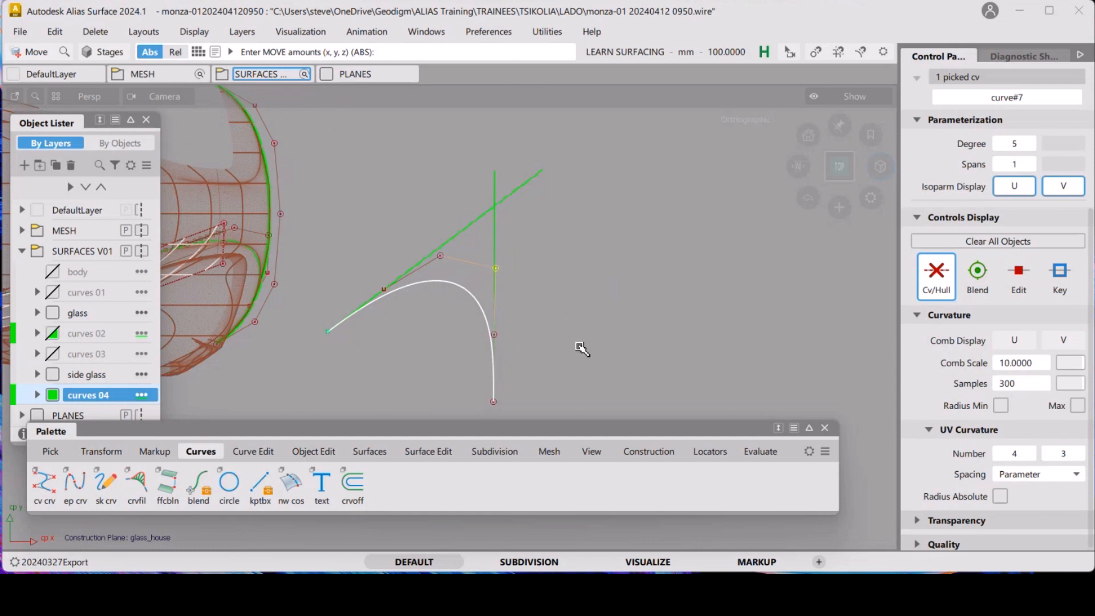
ctrl+shift+drag(585, 306, 529, 220)
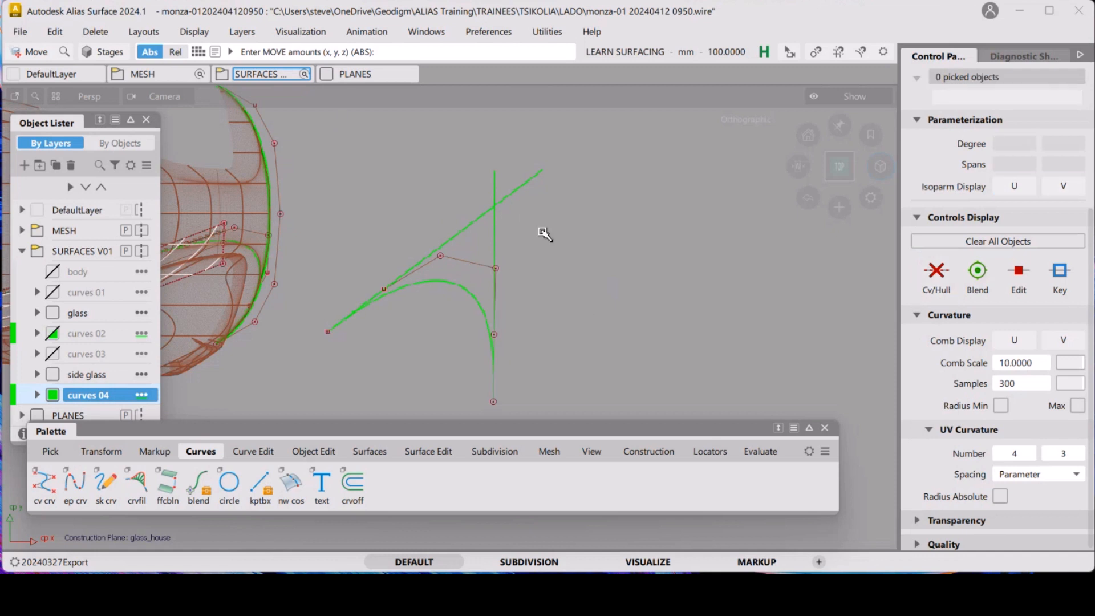
alt+shift+right_drag(587, 273, 584, 247)
alt+shift+middle_drag(584, 247, 586, 226)
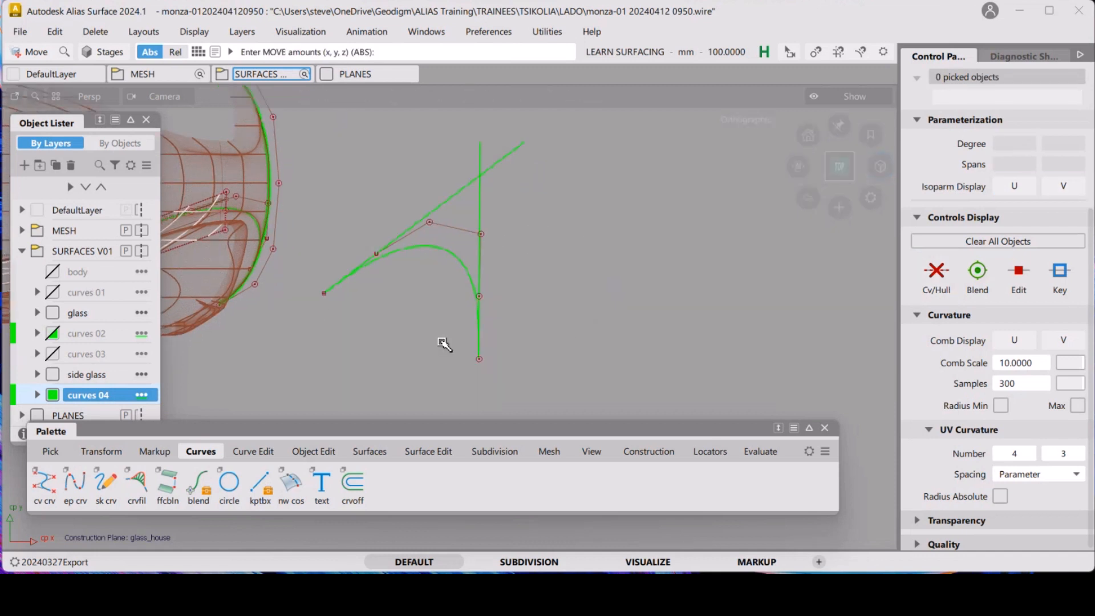
Align the curve's start G2 to the upper extension line, with tangent scale about -51.4 and curvature scale about -99.2
click(313, 452)
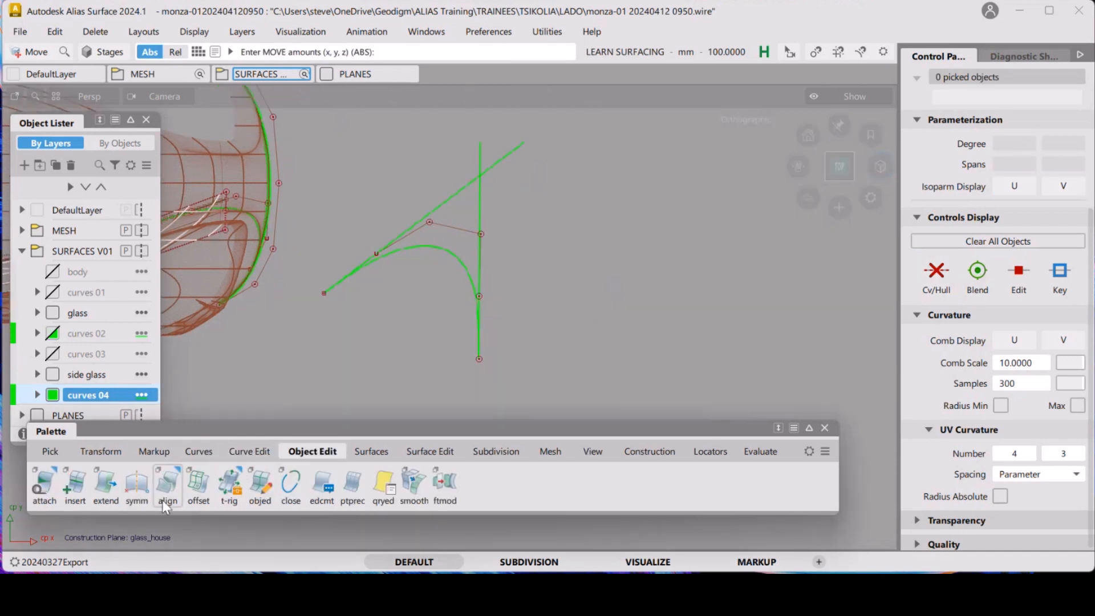
click(166, 486)
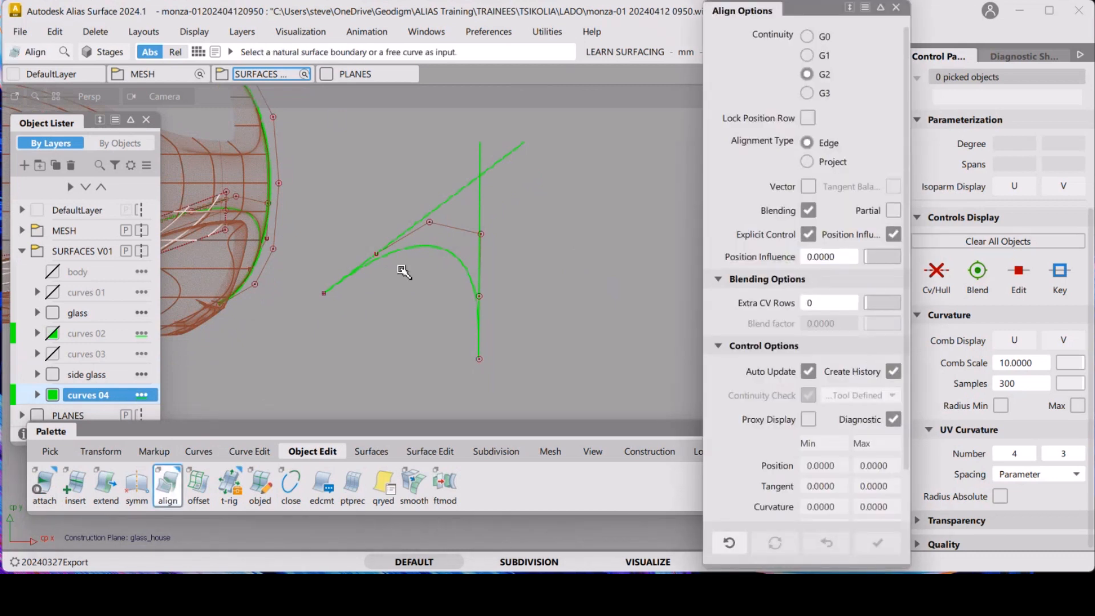
click(399, 249)
click(456, 197)
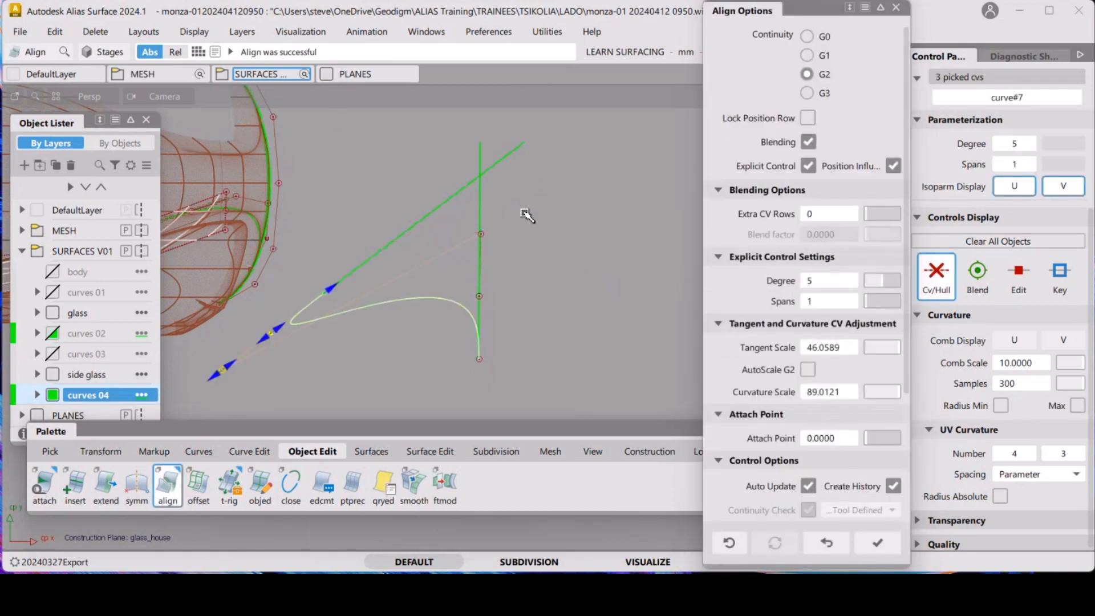
drag(268, 345, 384, 299)
drag(224, 371, 469, 231)
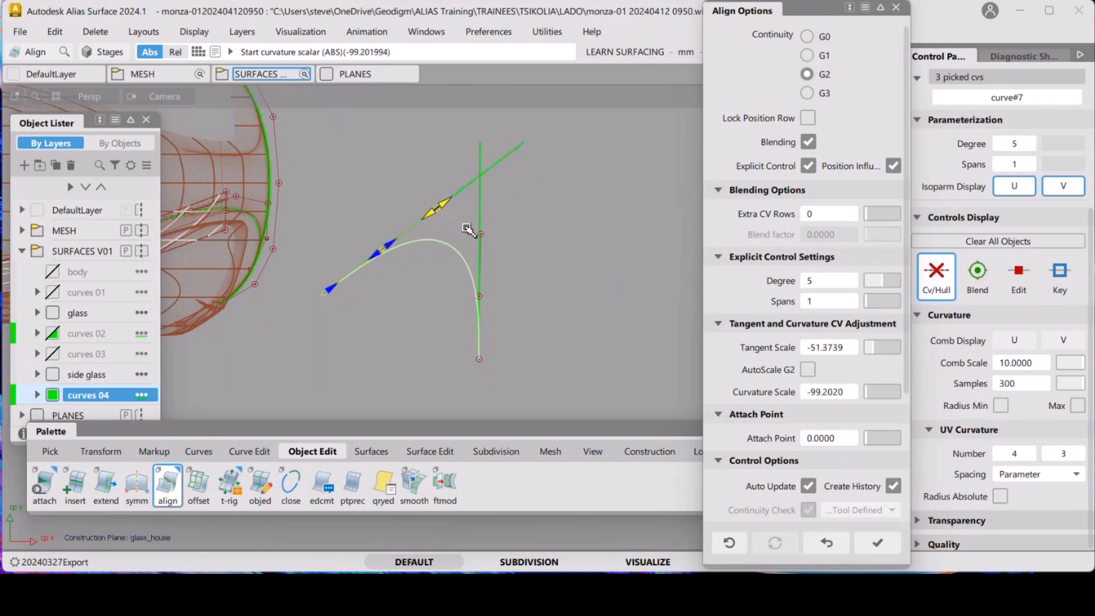
click(545, 331)
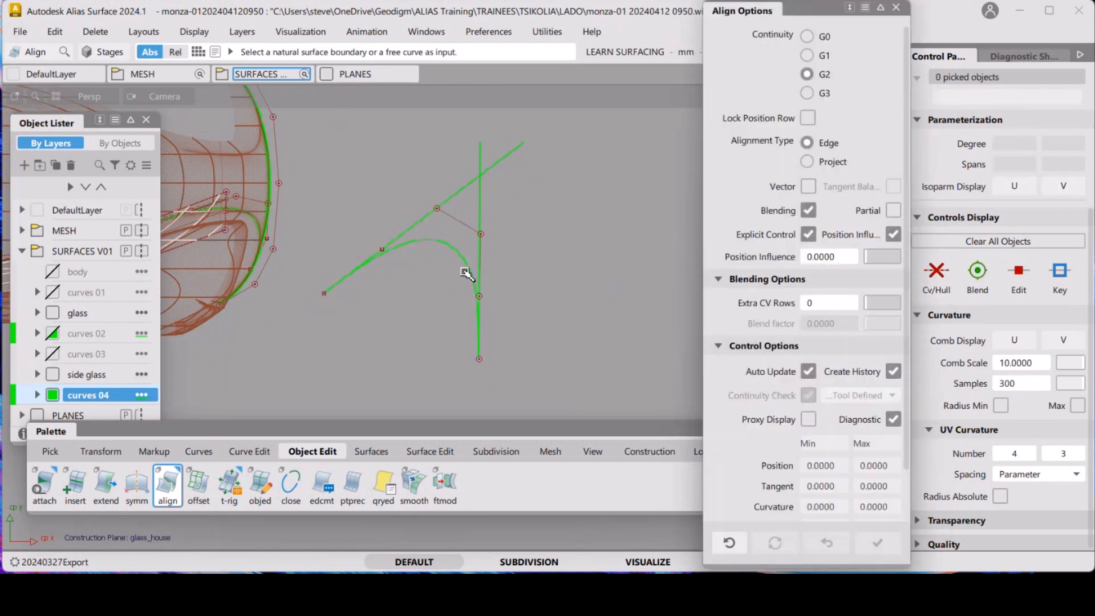
Align the curve's lower end G2 to the vertical extension line, with tangent scale about -46.8 and curvature scale about -82.9
click(464, 273)
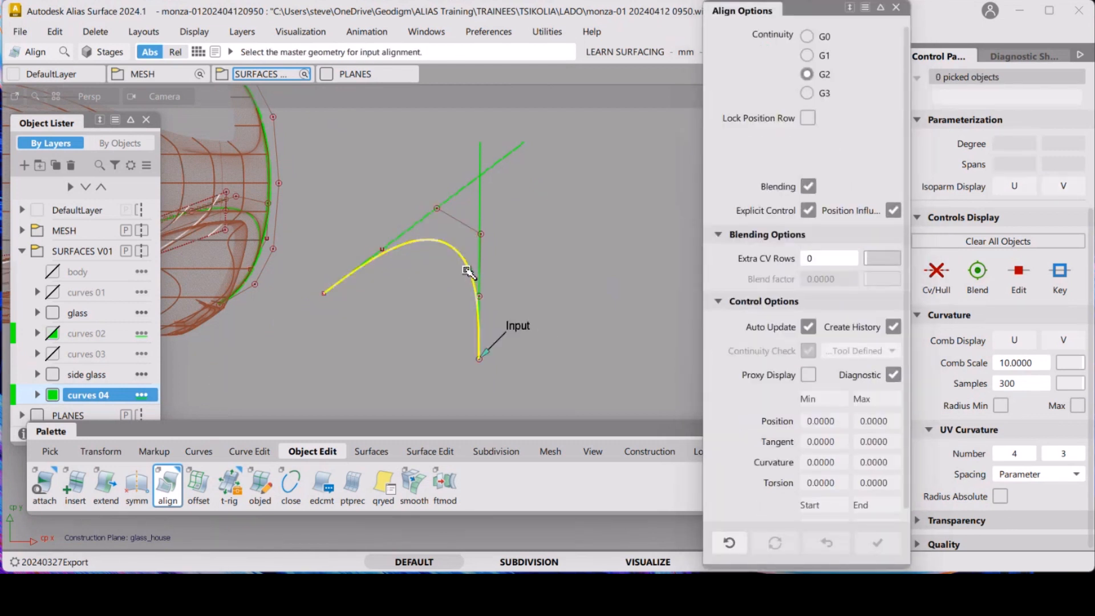
click(484, 216)
alt+shift+drag(556, 307, 544, 252)
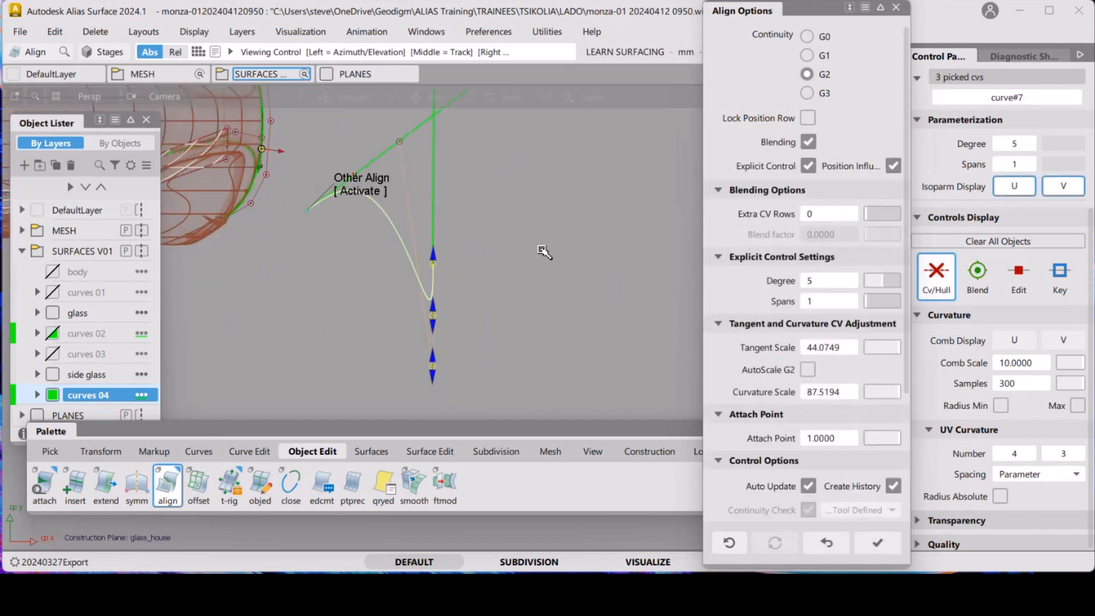
drag(434, 318, 463, 313)
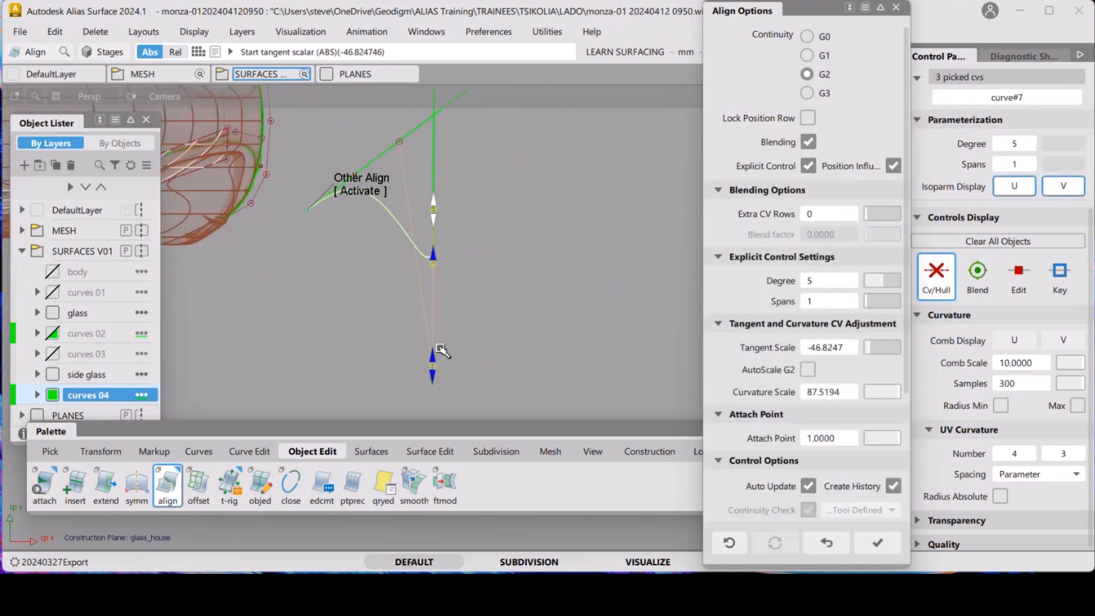
drag(431, 358, 482, 155)
ctrl+shift+drag(528, 318, 539, 184)
alt+shift+drag(538, 285, 409, 234)
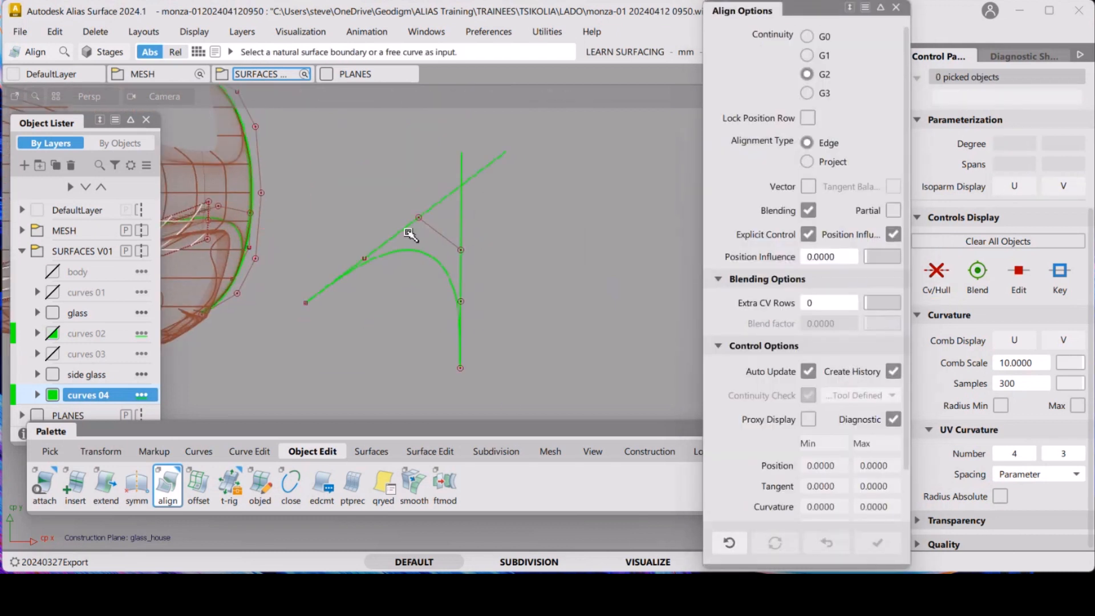
Reopen the alignment history and set the lower end's tangent scale to about -55.9 and curvature scale to about -100.3
key(ctrl+q)
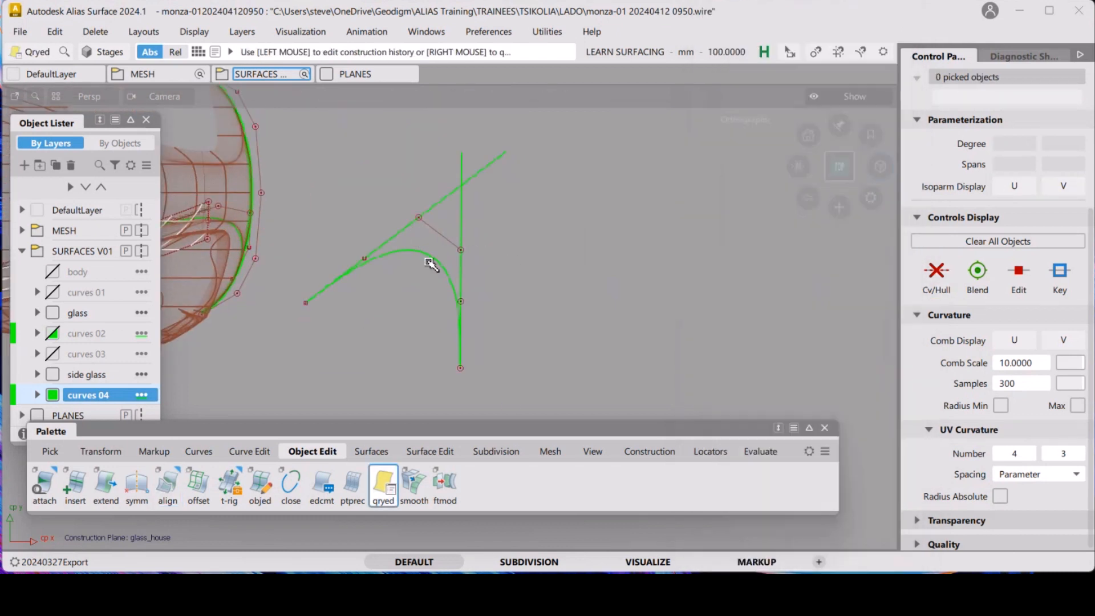
click(436, 264)
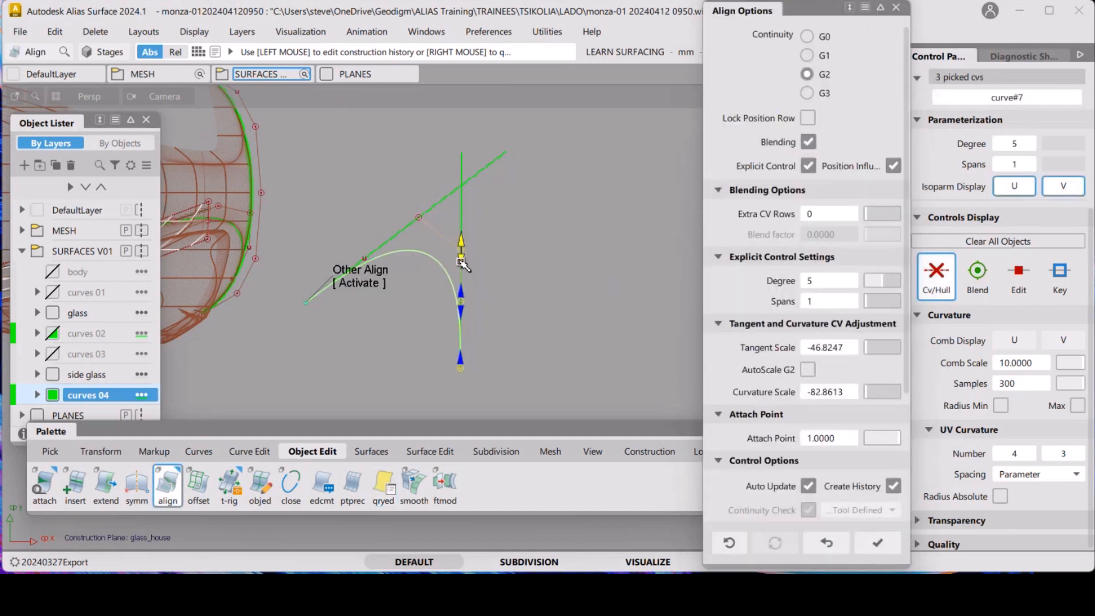
drag(471, 229, 506, 244)
drag(468, 297, 476, 286)
drag(460, 236, 461, 234)
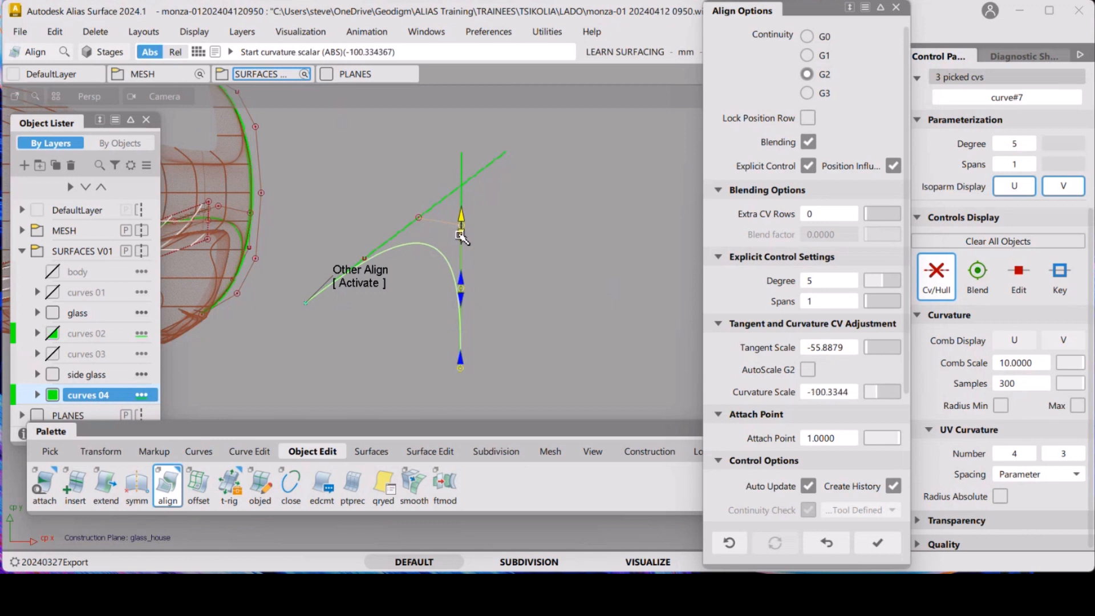
Switch to the curve's upper start end and adjust its curvature scale to about -105.7
click(352, 279)
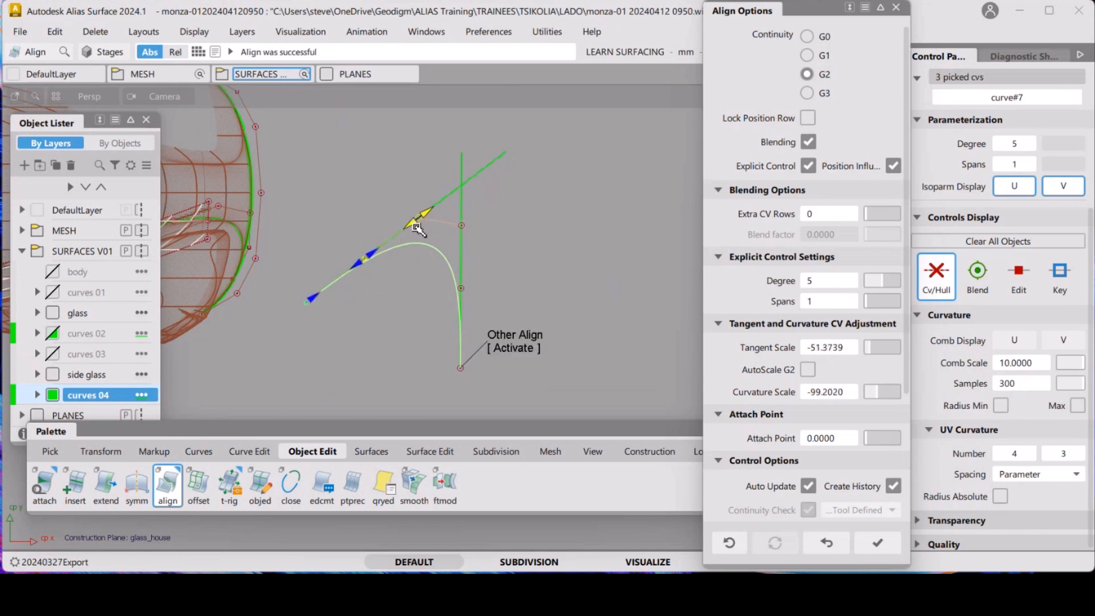
drag(413, 226, 509, 183)
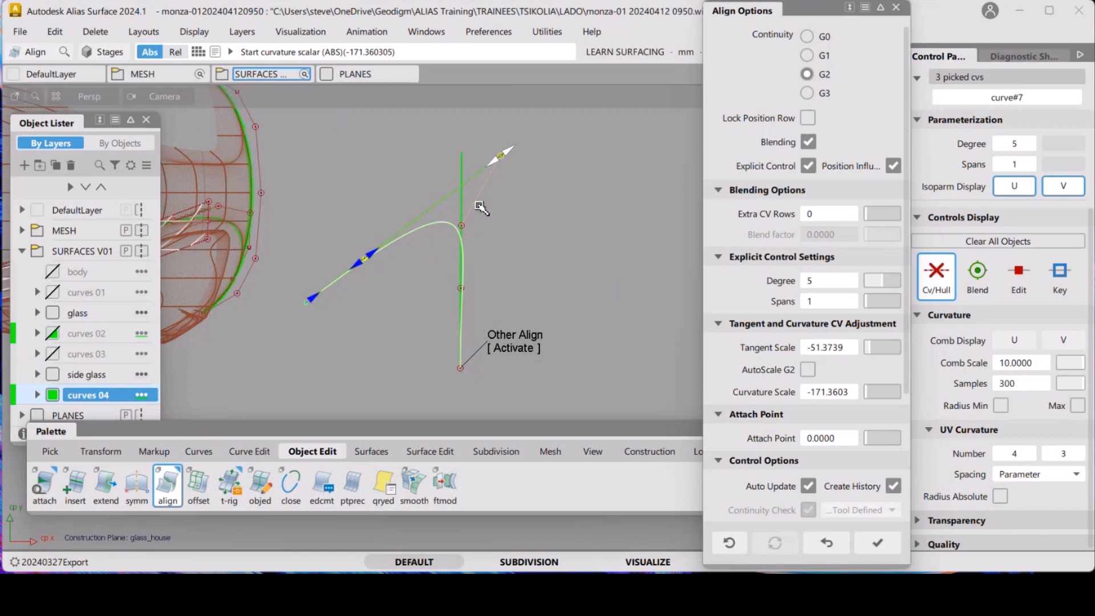
drag(496, 162, 425, 209)
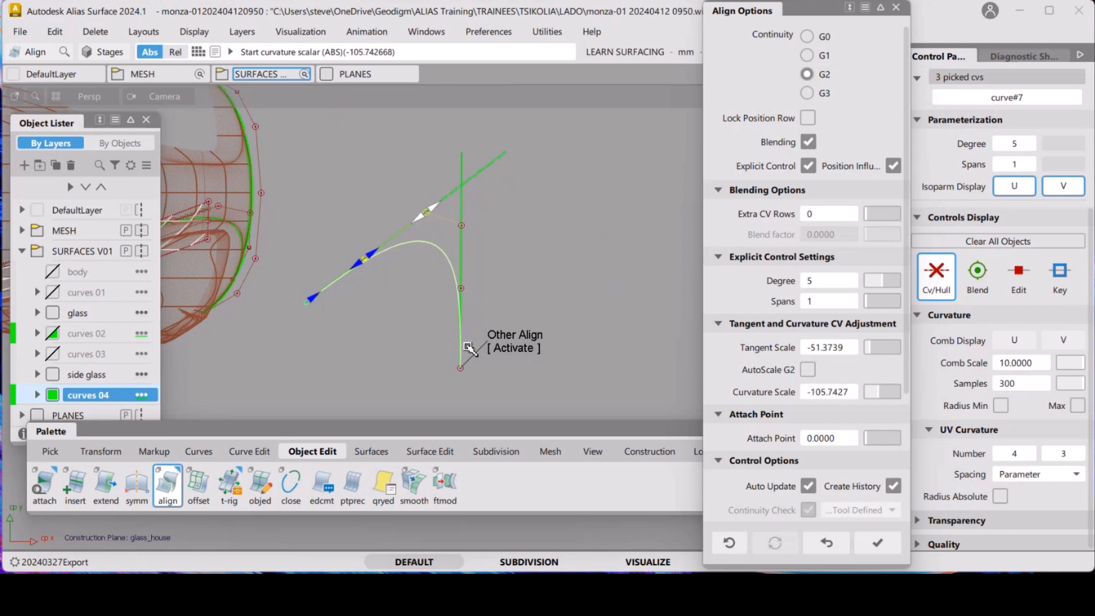
Switch to the lower end and adjust its curvature scale to about -105.1 and tangent scale to about -28.6
click(511, 350)
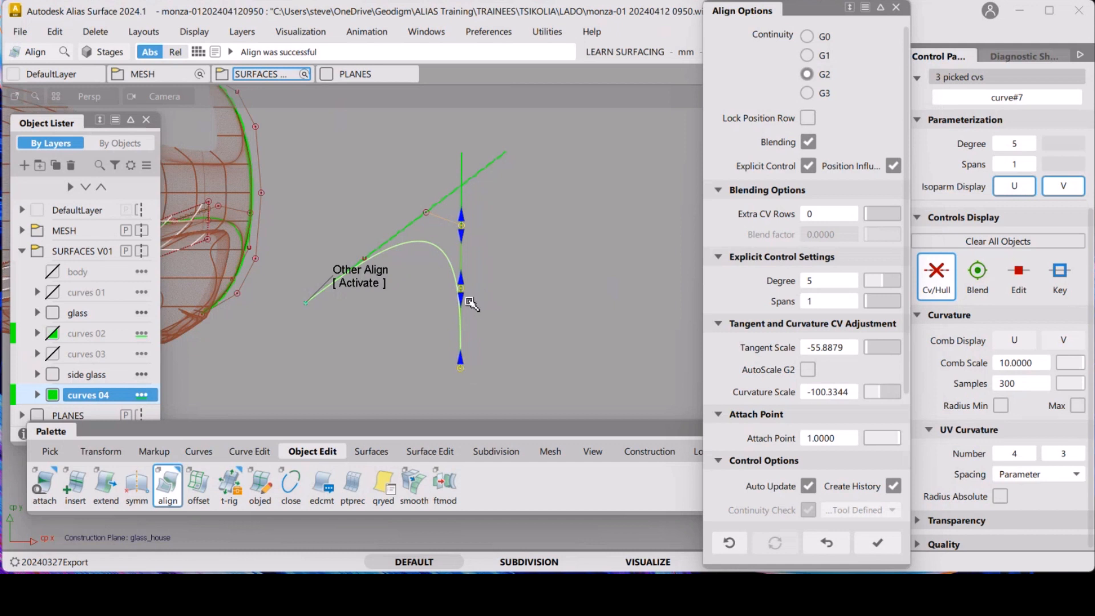
drag(464, 223, 463, 218)
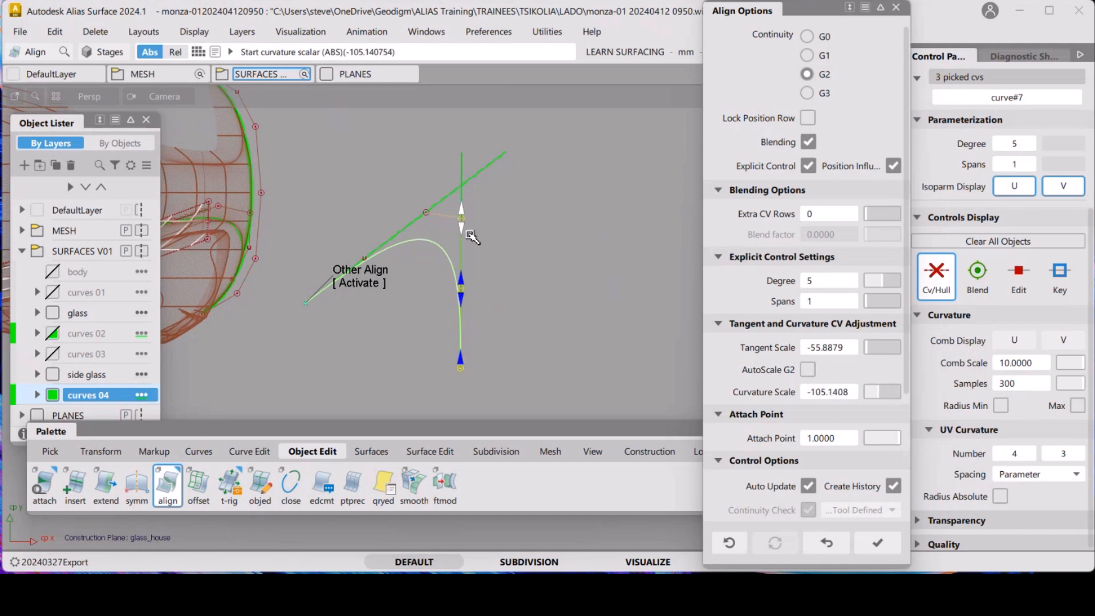
drag(461, 287, 463, 287)
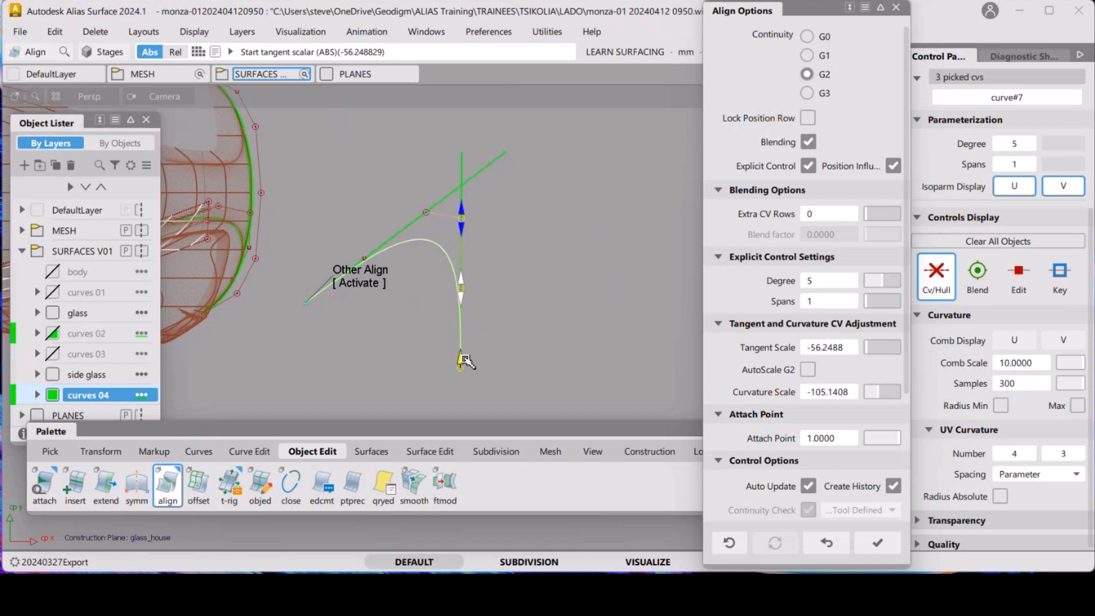
drag(463, 301, 463, 327)
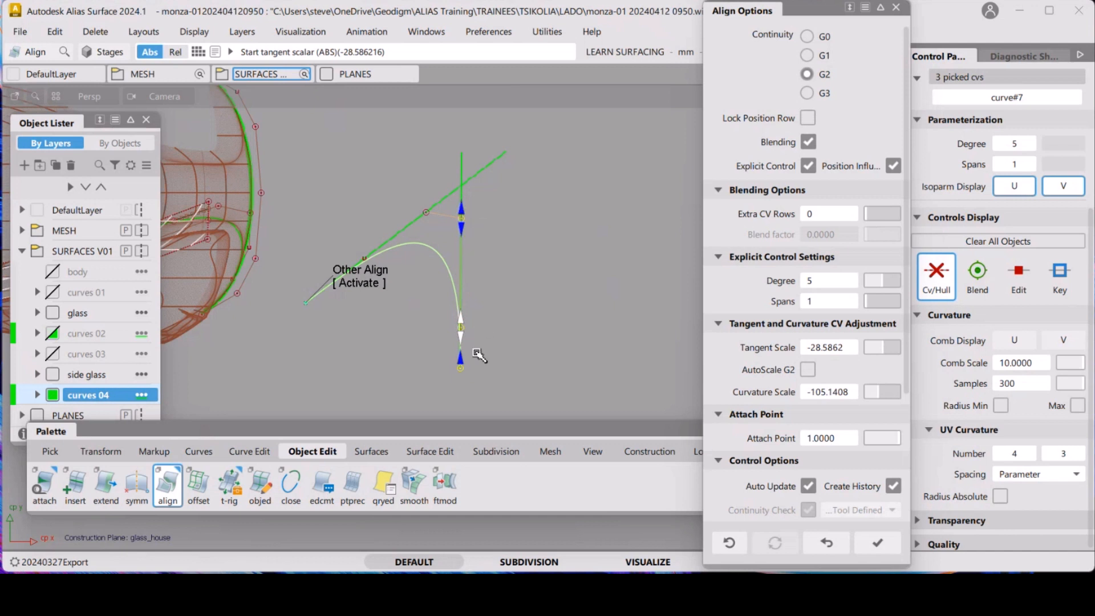
Switch to the start end and set its tangent scale to about -56.9 and curvature scale to about -130.1
click(360, 282)
drag(359, 267, 337, 279)
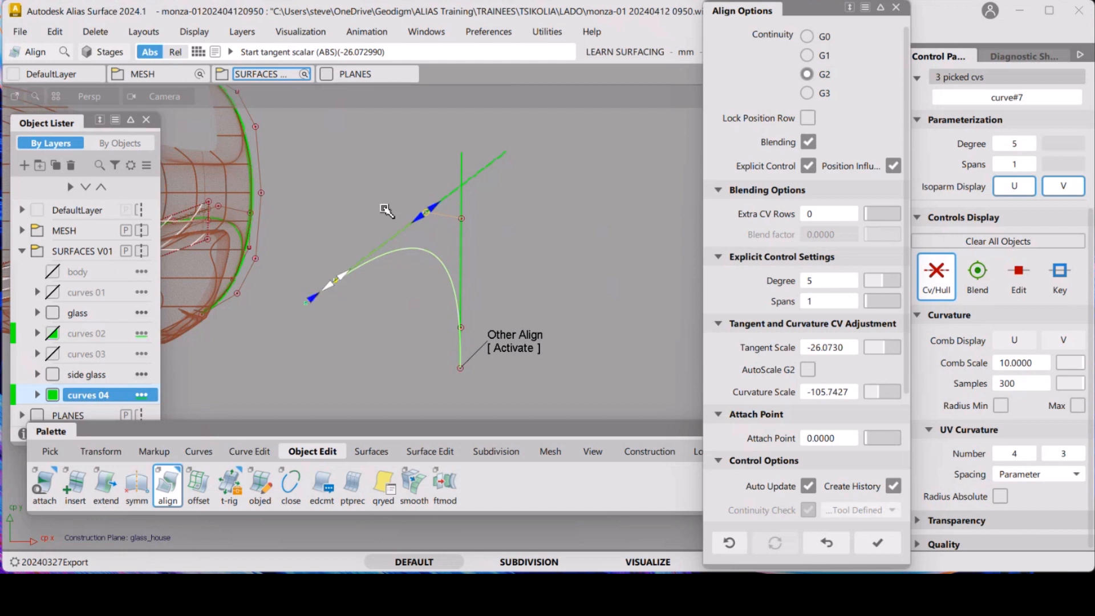
drag(342, 277, 363, 260)
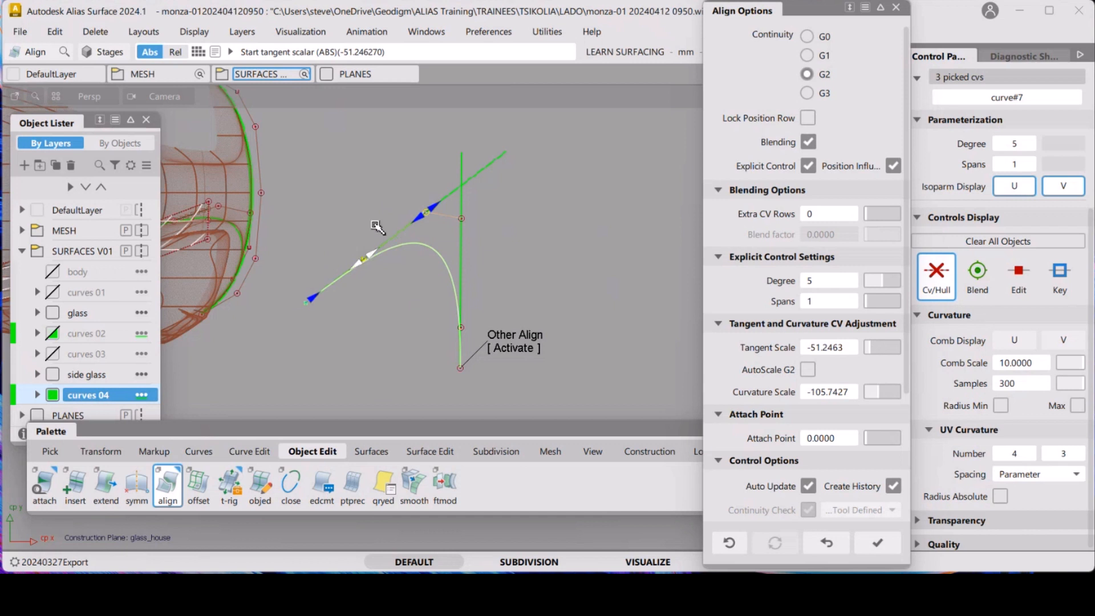
mouse_move(420, 220)
mouse_down()
mouse_move(412, 226)
mouse_move(432, 213)
mouse_up()
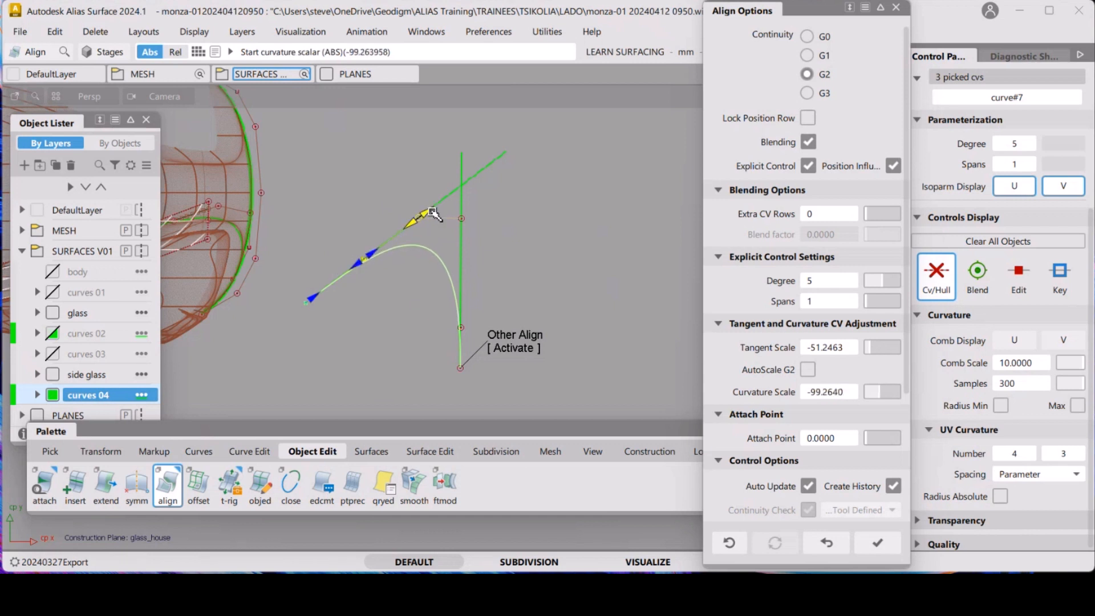
drag(374, 253, 413, 224)
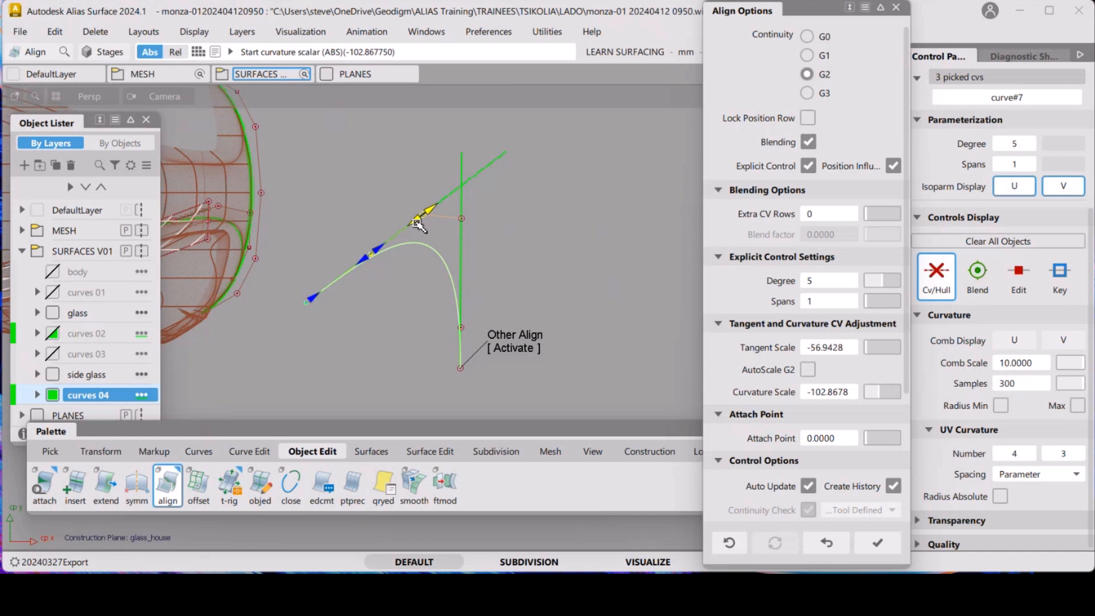
drag(415, 223, 456, 191)
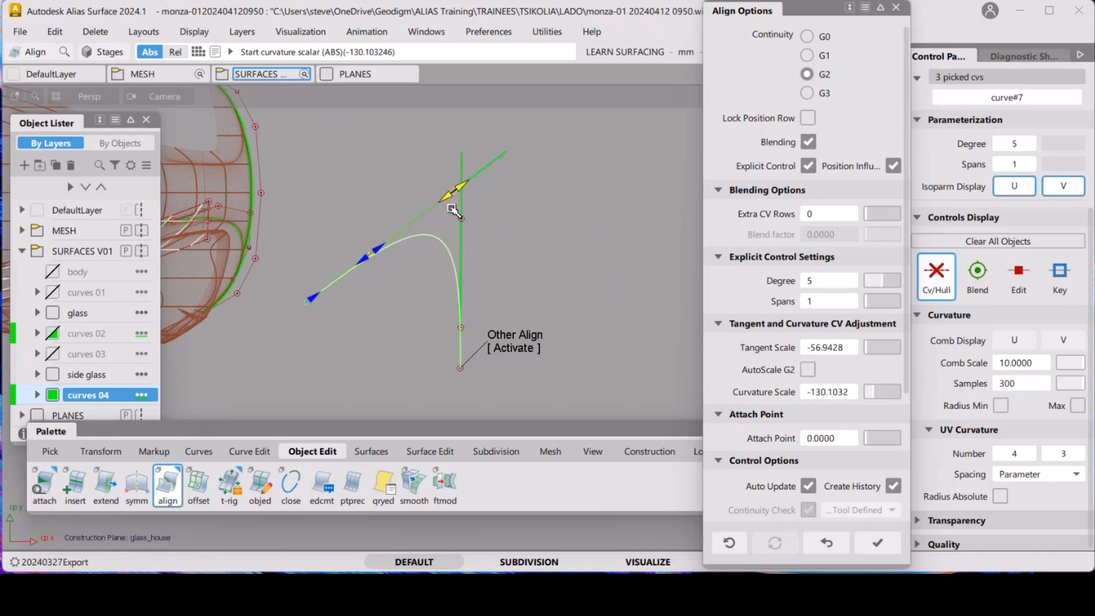
Switch to the lower end and set its curvature scale to about -122.9 and tangent scale to about -67.6
click(505, 345)
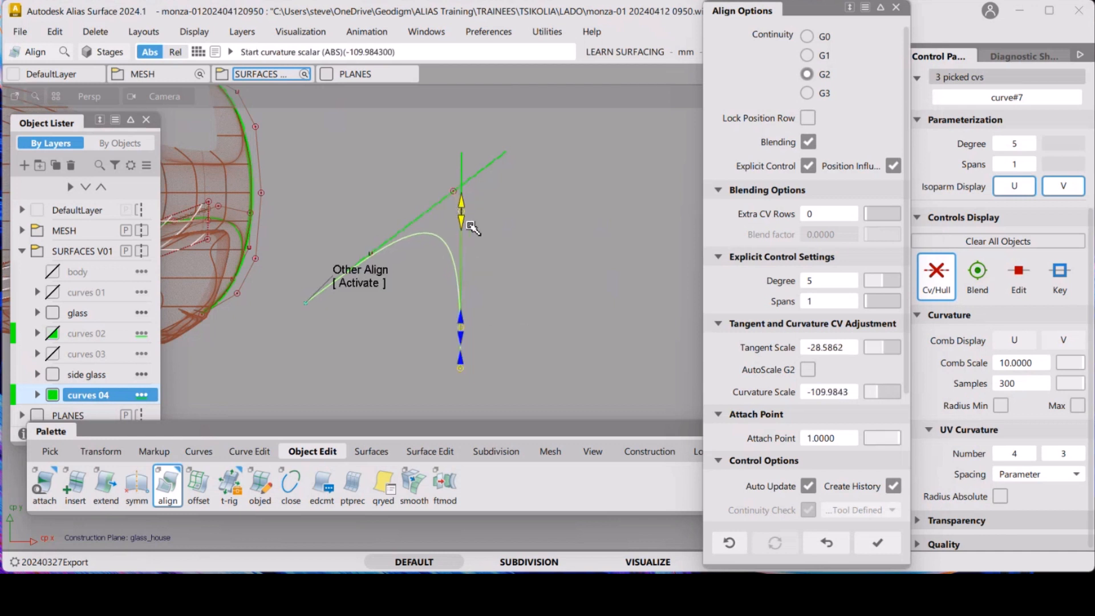
drag(478, 214, 464, 201)
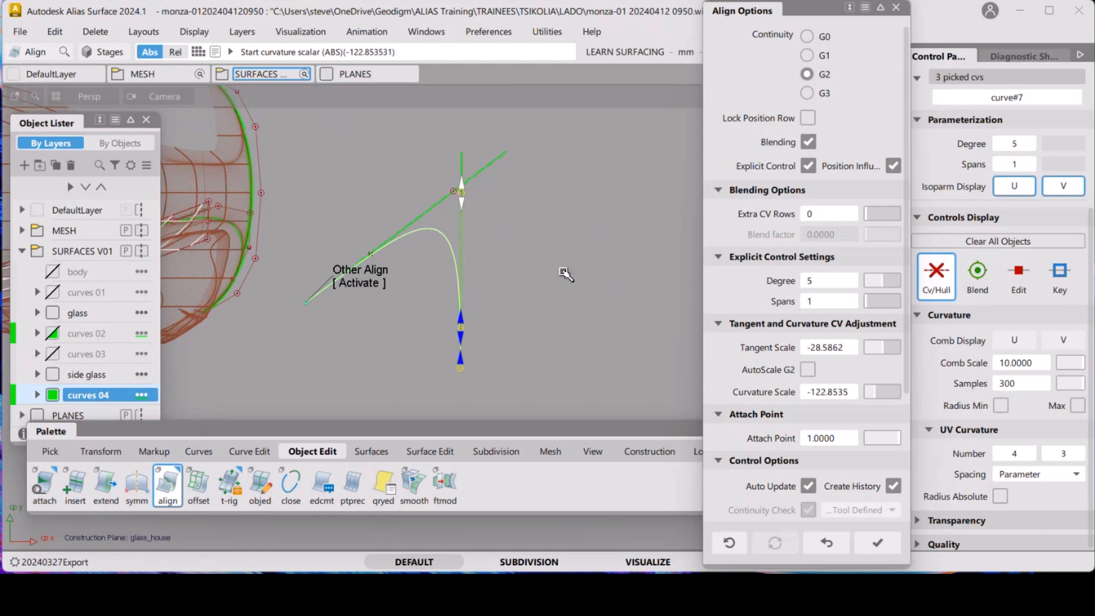
drag(460, 322, 461, 272)
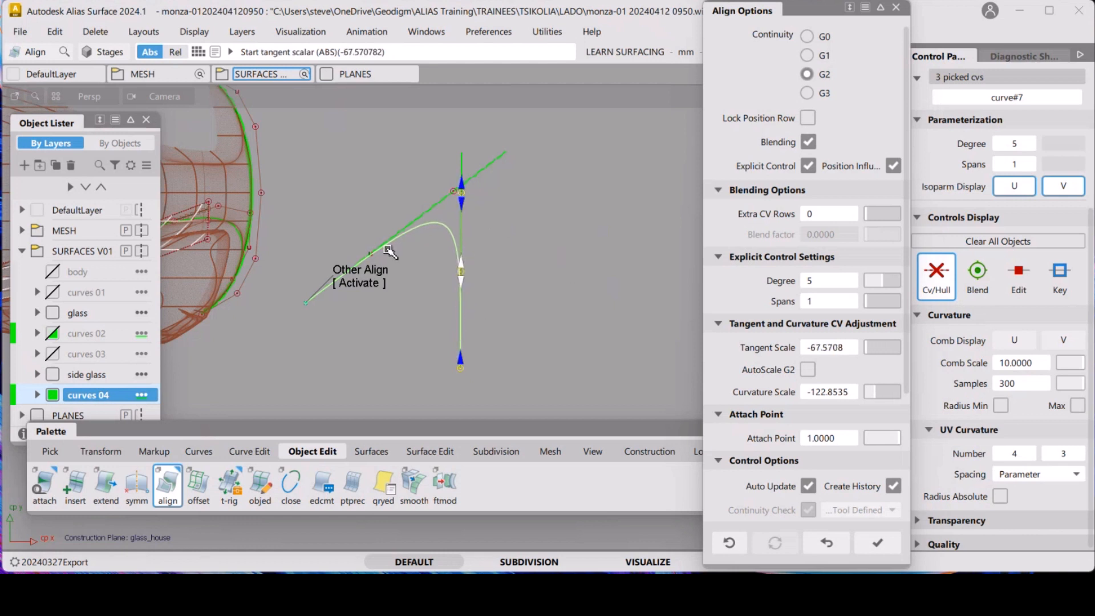
Switch to the start end, lengthen its tangent scale to about -77.9, and reactivate the lower end
click(379, 272)
drag(382, 253, 393, 235)
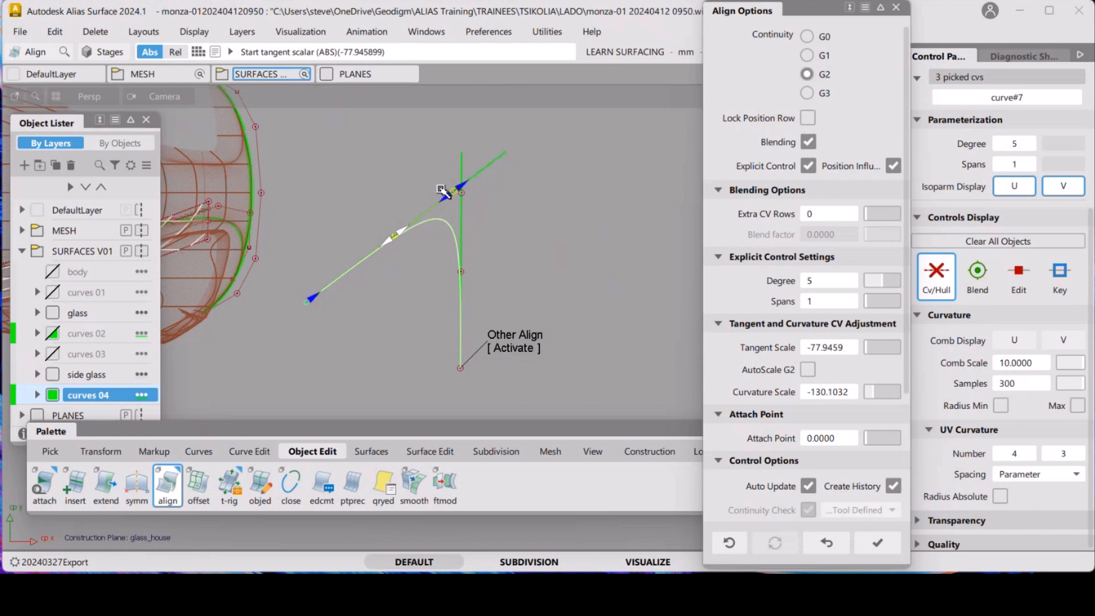
drag(406, 229, 465, 309)
click(516, 348)
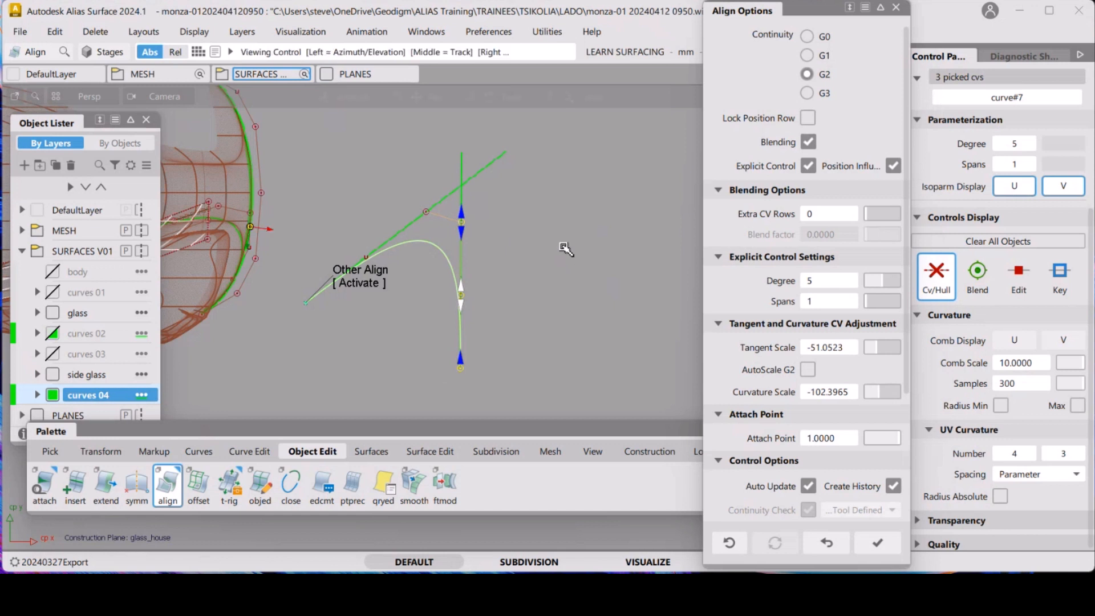
Finish the G2 alignment of the new curve and leave the alignment history
mouse_move(576, 257)
alt+shift+mouse_down()
mouse_move(591, 259)
mouse_move(578, 238)
alt+shift+mouse_up()
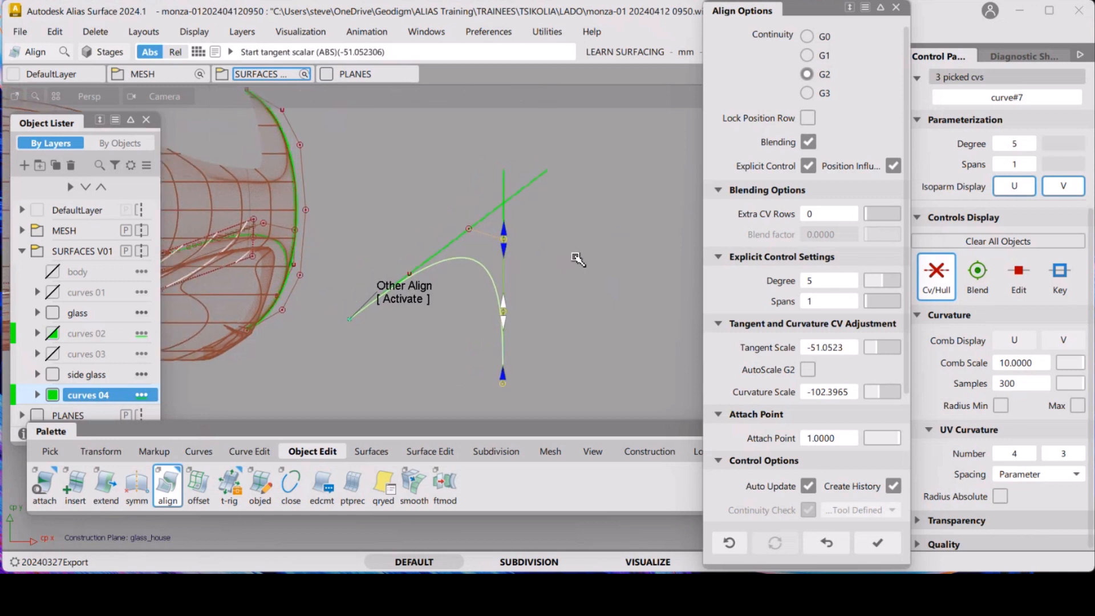
alt+shift+drag(579, 221, 533, 213)
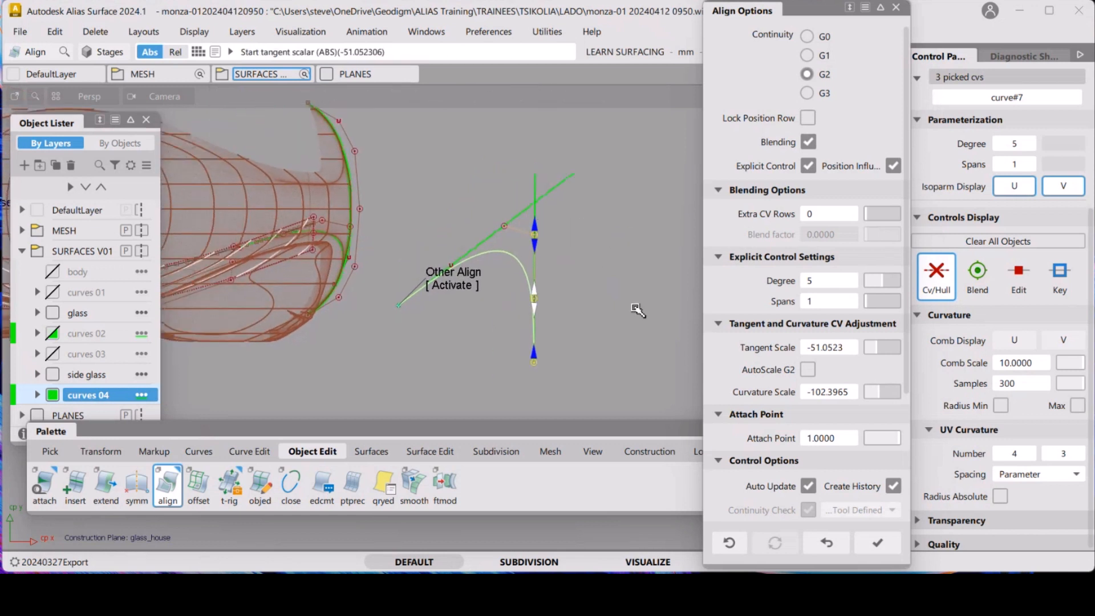
click(620, 248)
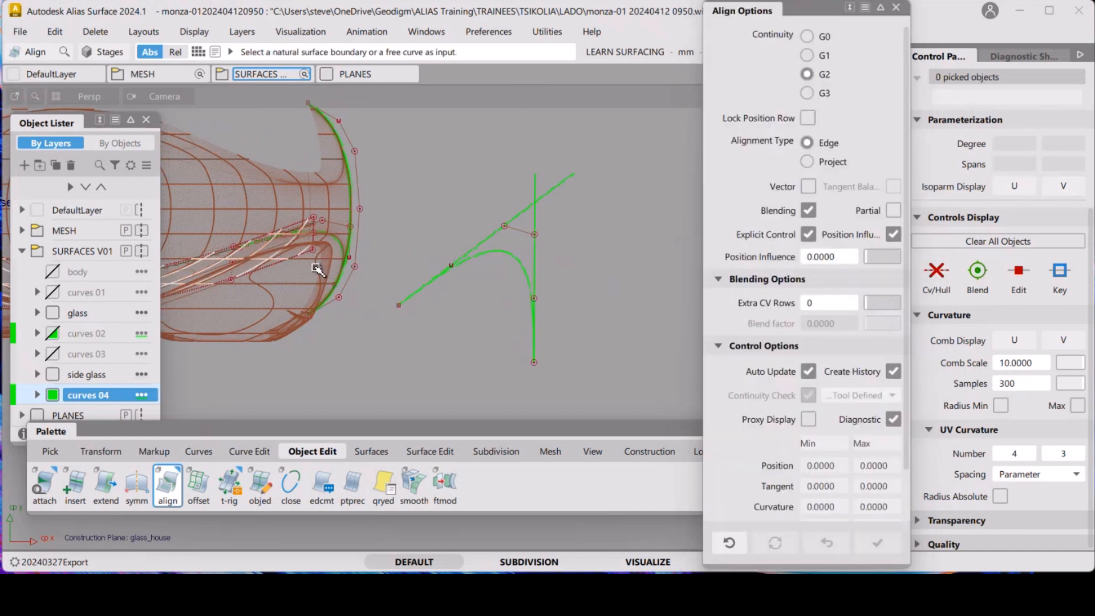
Select the glass-edge surfaces and the rebuilt curve and toggle their CV/hull display to inspect them
drag(321, 267, 291, 293)
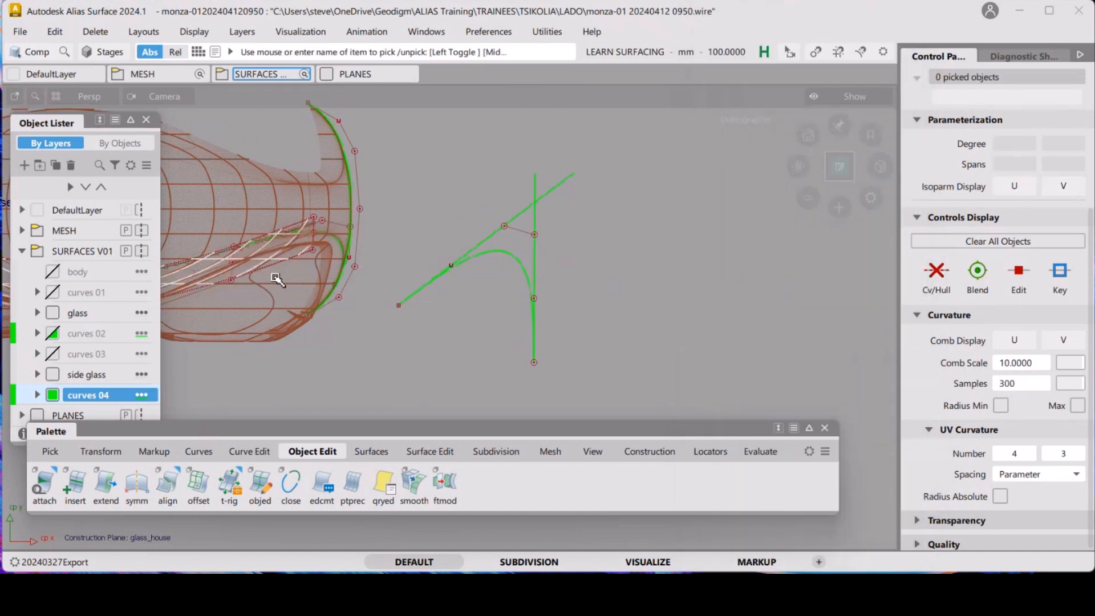
click(319, 271)
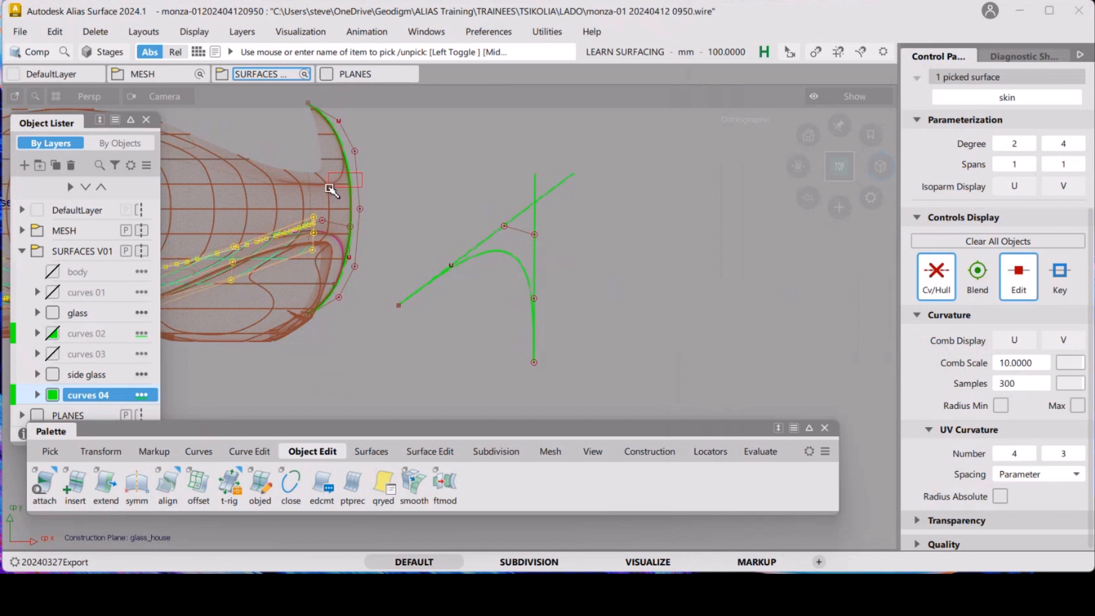
click(345, 184)
click(934, 276)
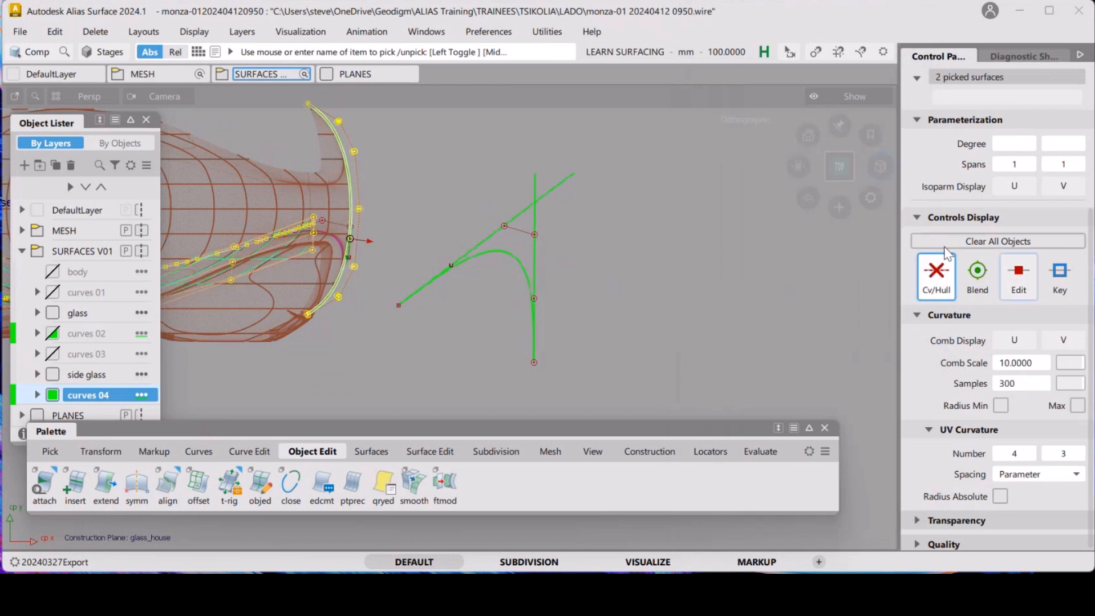
ctrl+shift+drag(396, 245, 397, 159)
click(348, 181)
click(936, 275)
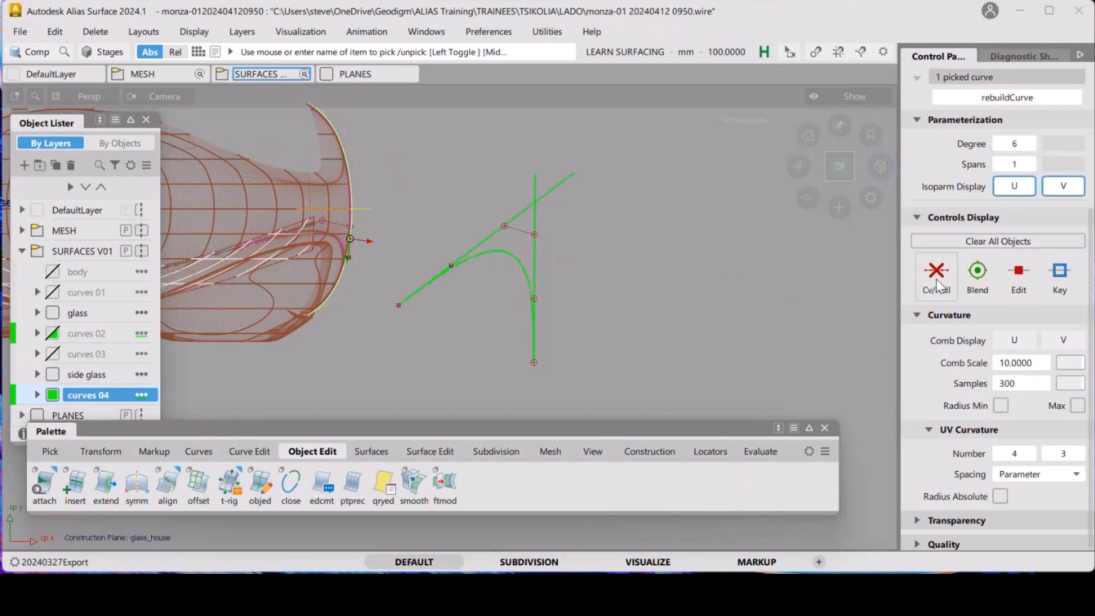
ctrl+shift+drag(525, 305, 522, 245)
alt+shift+middle_drag(426, 240, 625, 257)
alt+shift+right_drag(564, 280, 618, 210)
alt+shift+middle_drag(618, 210, 494, 166)
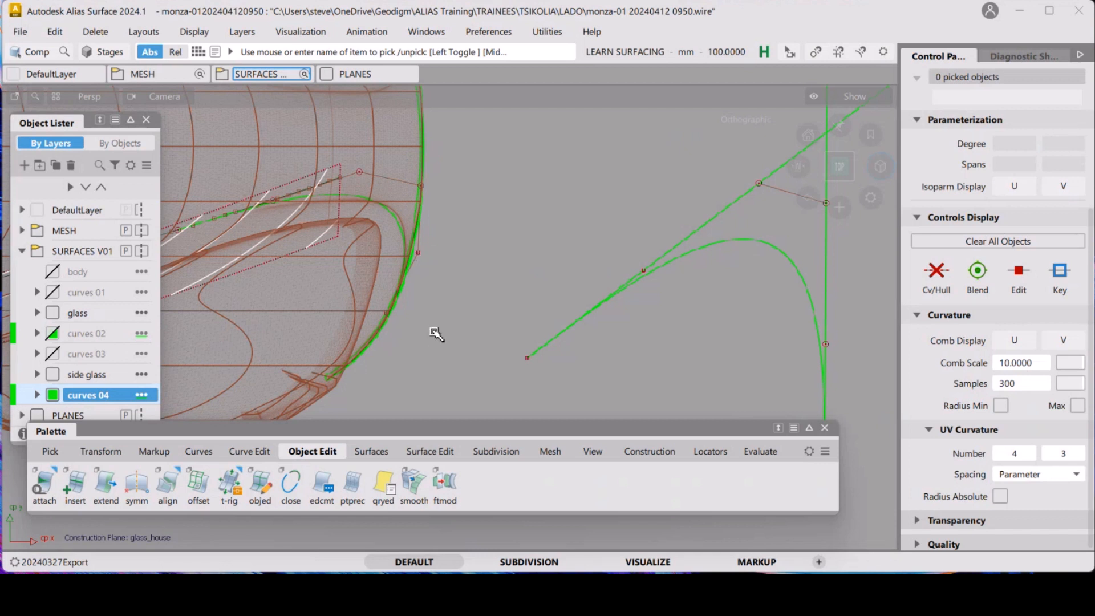
key(space)
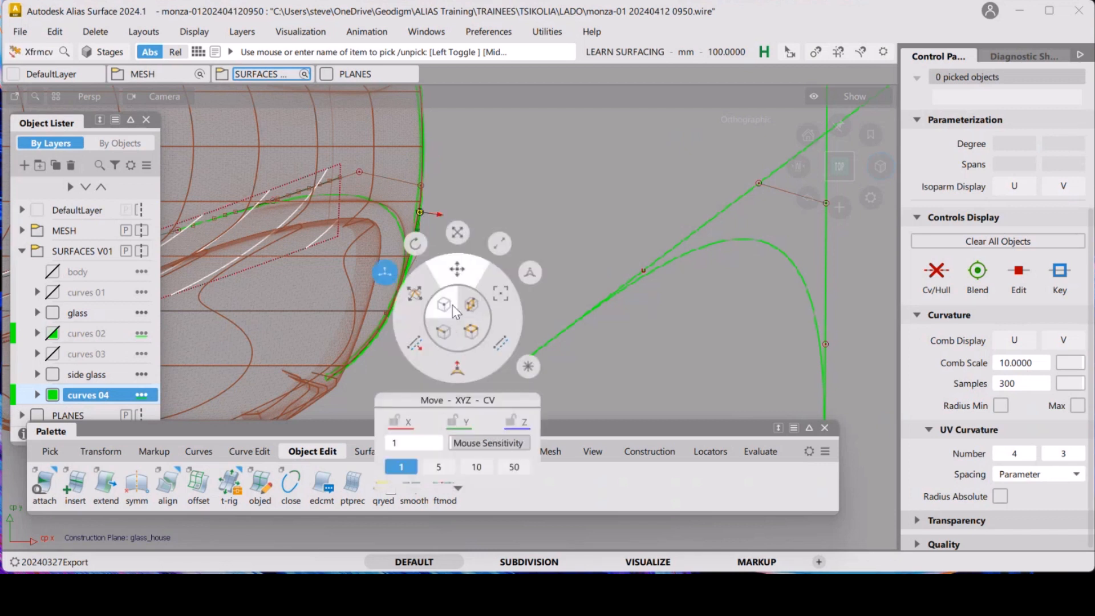
click(415, 255)
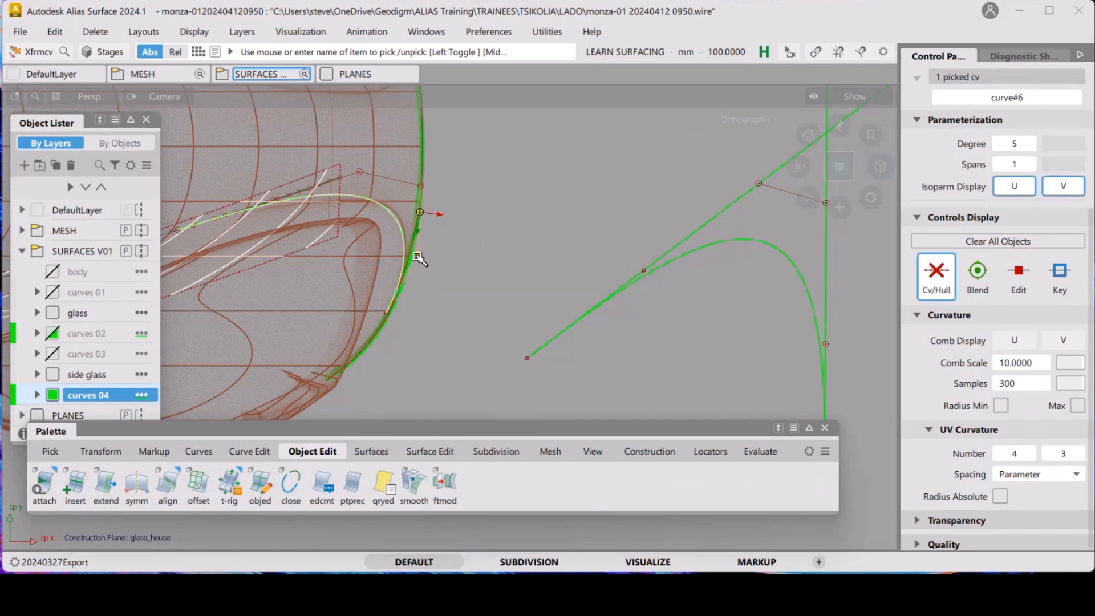
drag(418, 257, 390, 308)
key(ctrl+z)
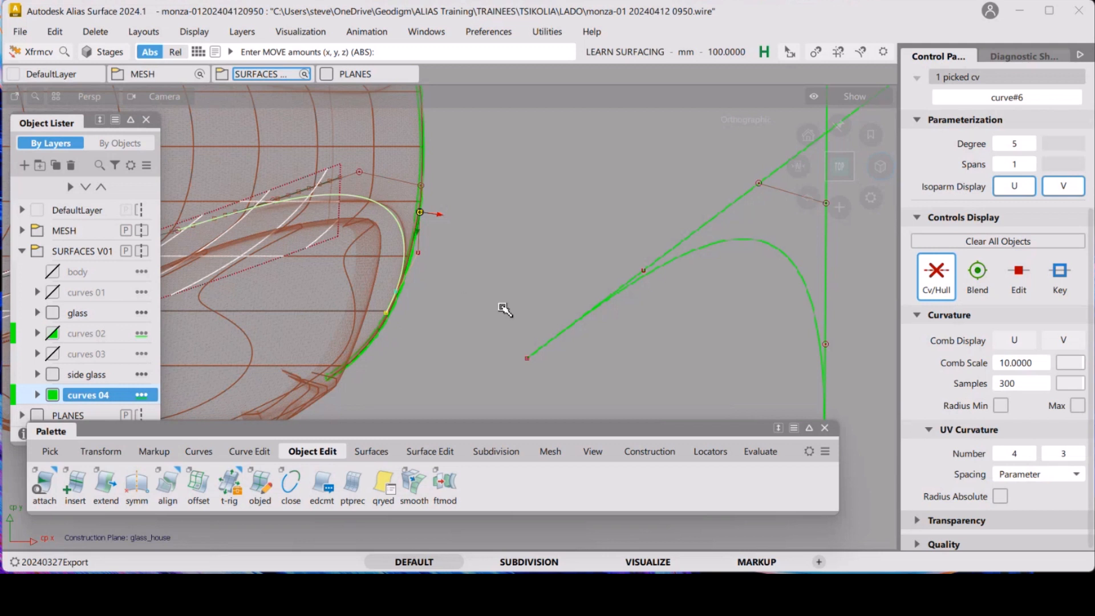
Reopen the alignment history of the curve meeting the glass edge and set its curvature scale to about 49.3
click(449, 303)
key(q)
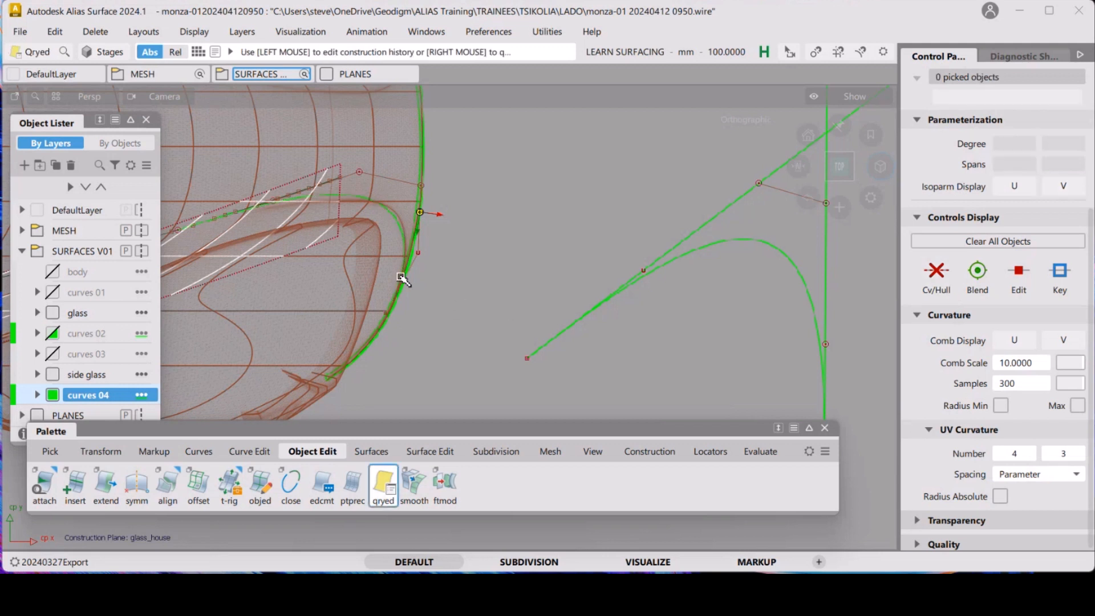
click(399, 233)
scroll(533, 311, up, 3)
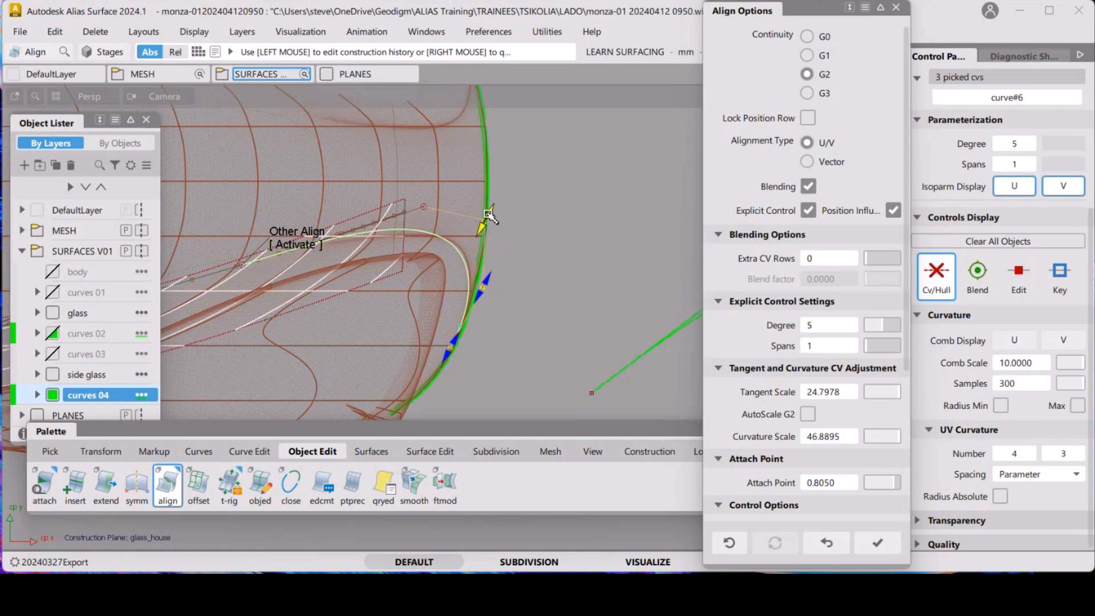
drag(492, 214, 540, 153)
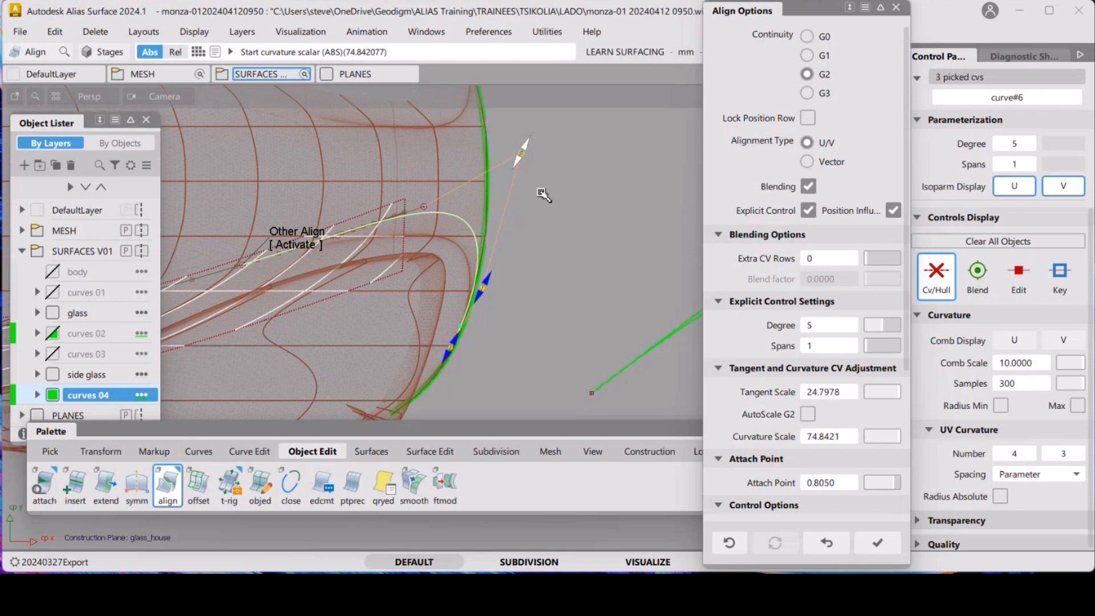
drag(518, 166, 507, 238)
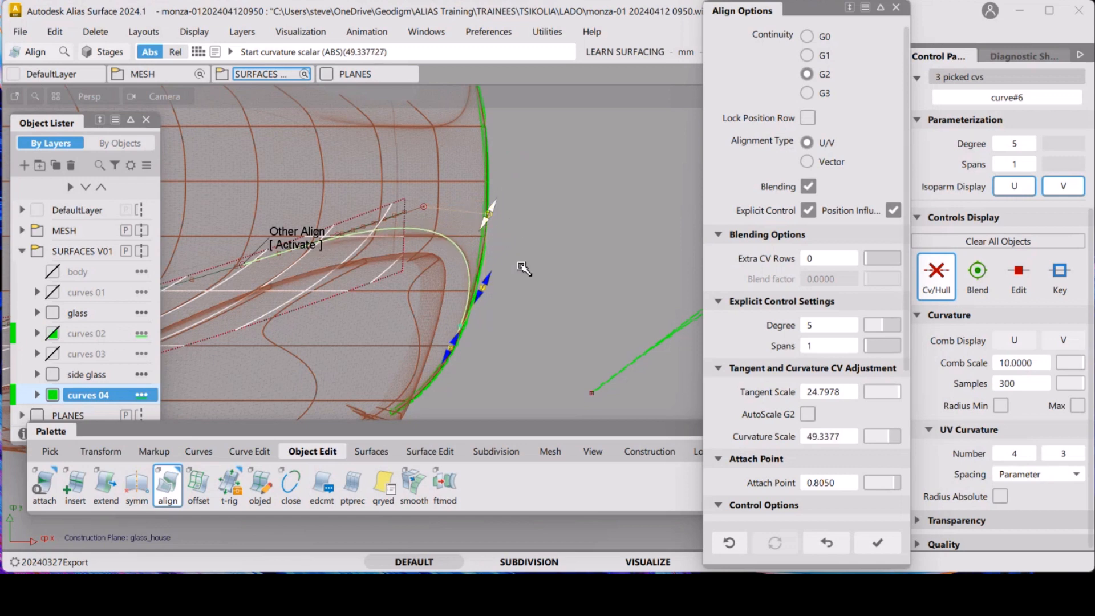
Refine the glass-edge end of the alignment: tangent scale about 29.0, curvature scale about 49.4, attach point about 0.805
alt+shift+right_drag(536, 281, 569, 235)
alt+shift+middle_drag(569, 235, 665, 169)
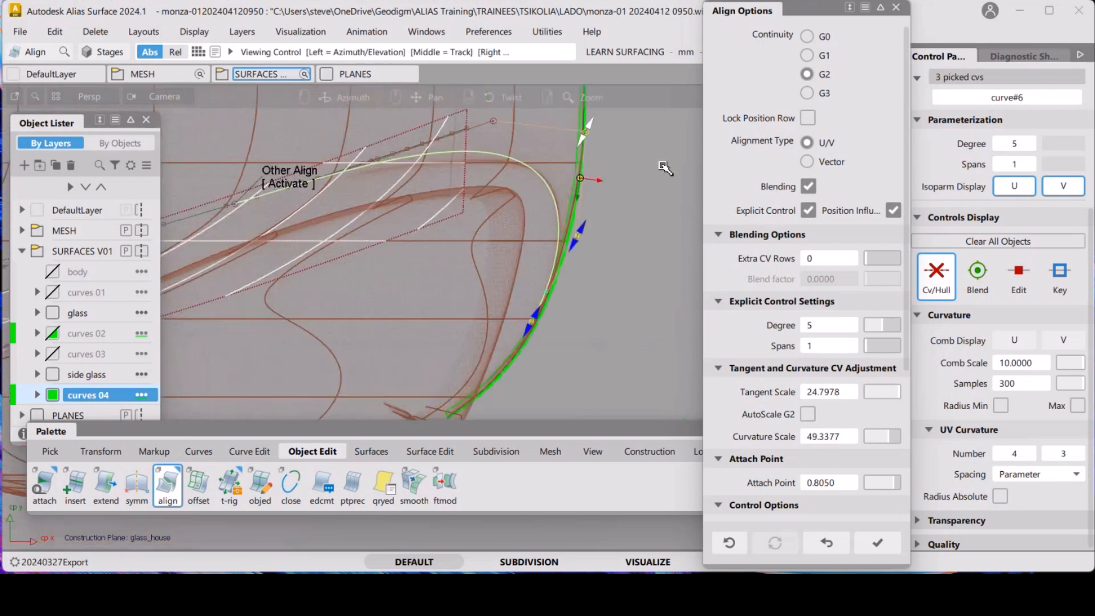
alt+shift+right_drag(664, 169, 632, 186)
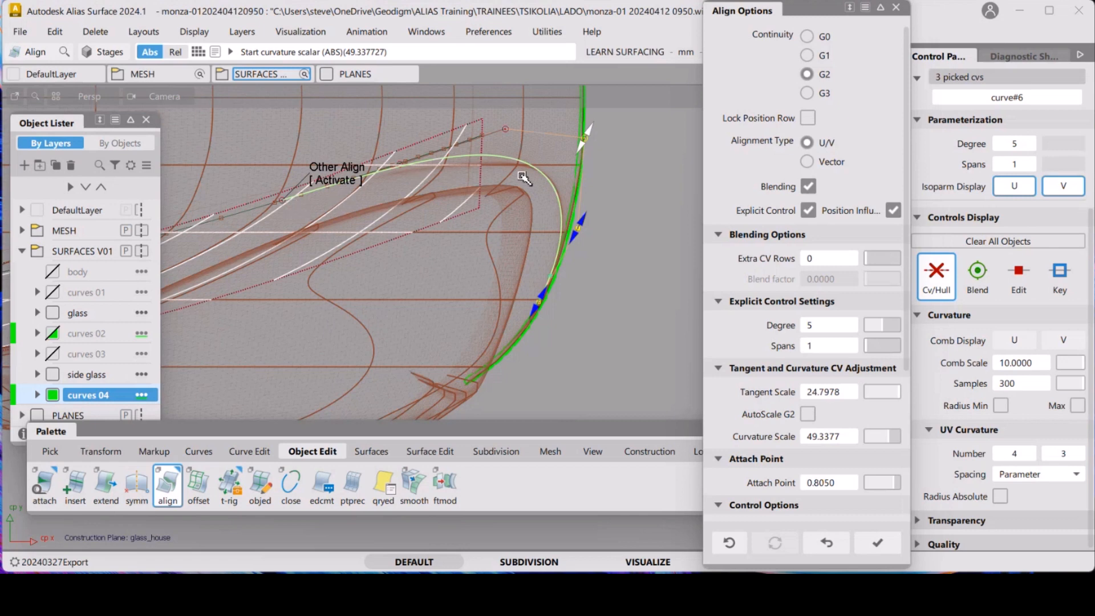
click(349, 181)
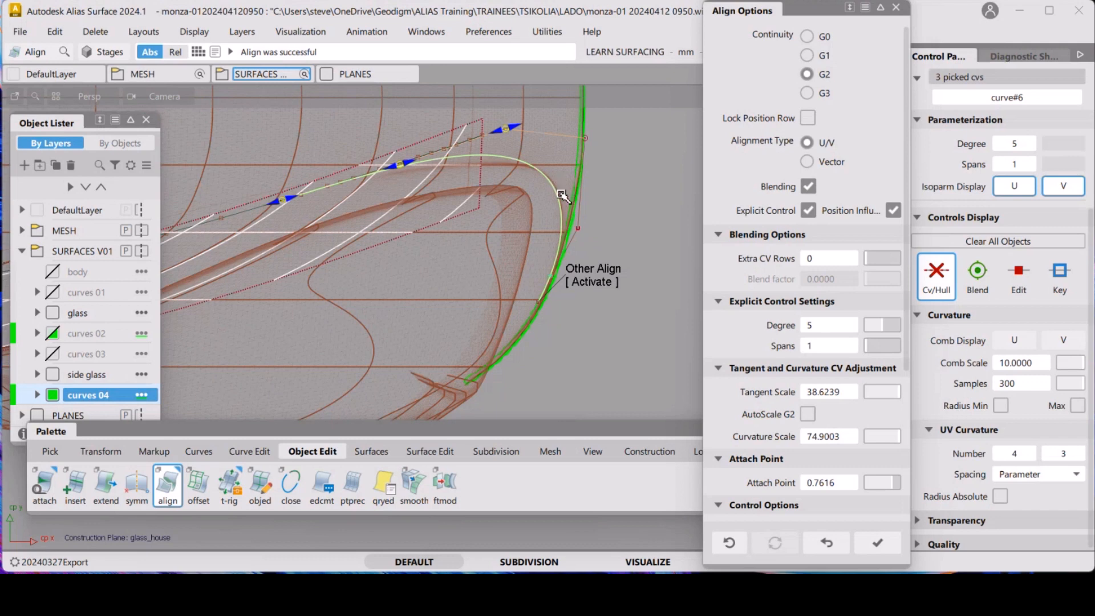
click(606, 276)
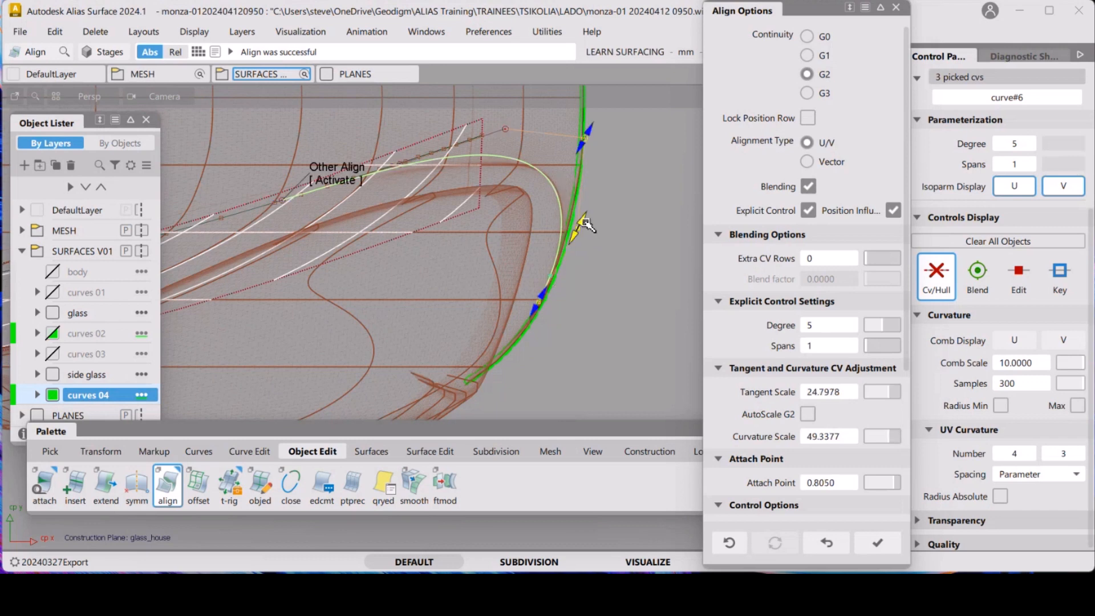
drag(589, 228, 587, 222)
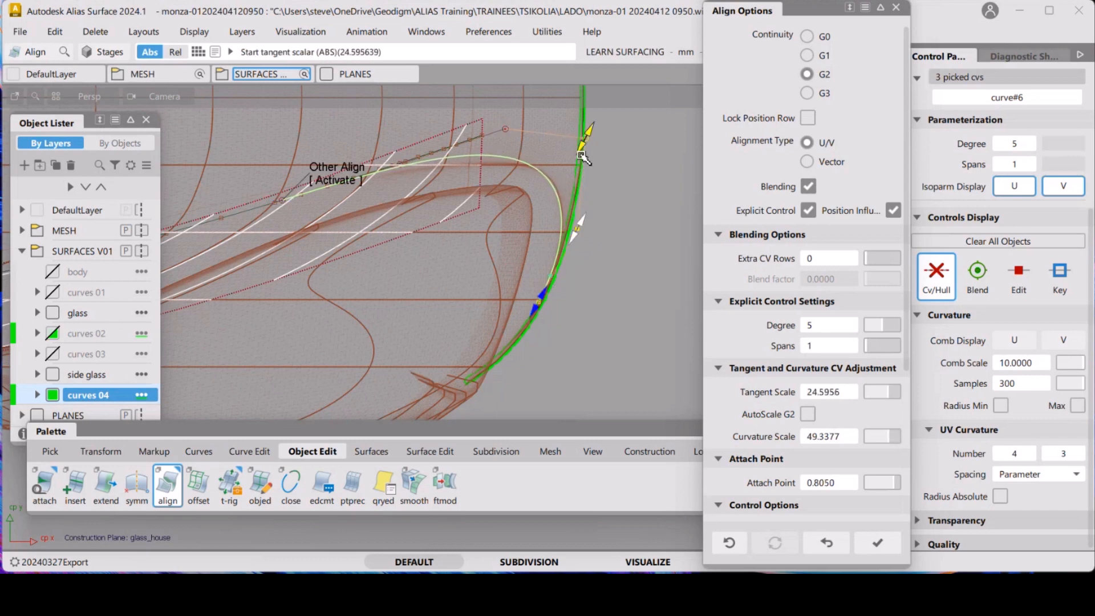
drag(587, 150, 601, 155)
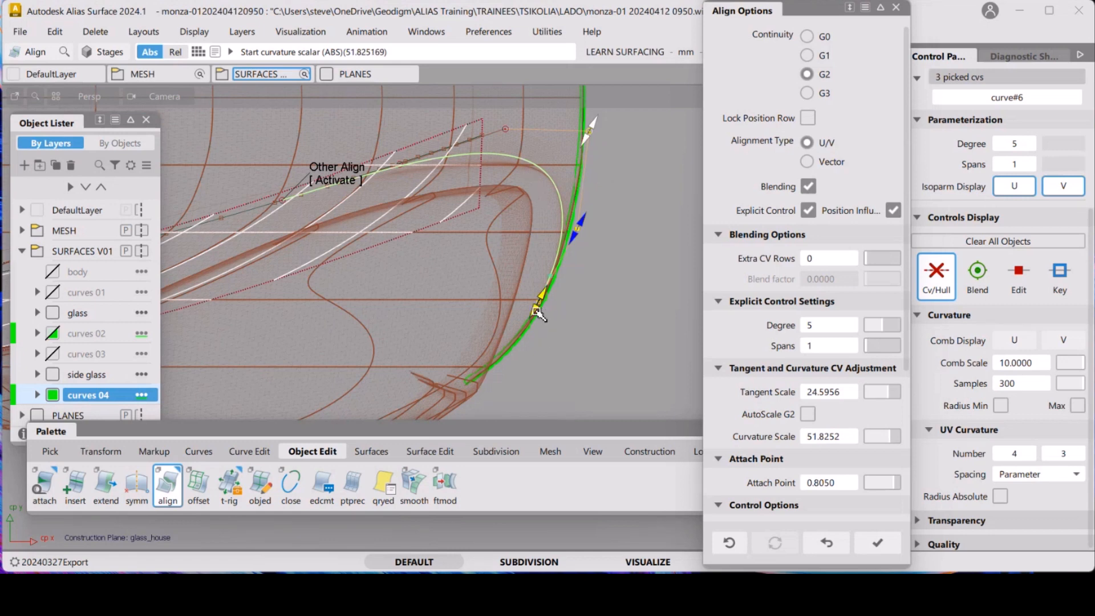
drag(536, 312, 579, 237)
mouse_move(577, 146)
mouse_down()
mouse_move(586, 121)
mouse_move(596, 149)
mouse_up()
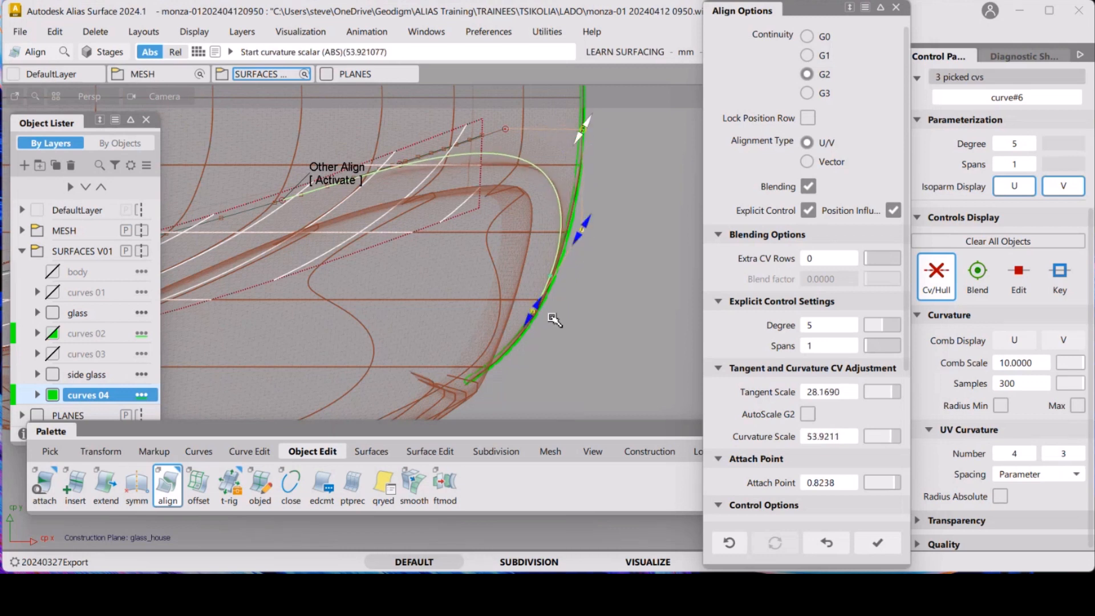
drag(546, 308, 551, 299)
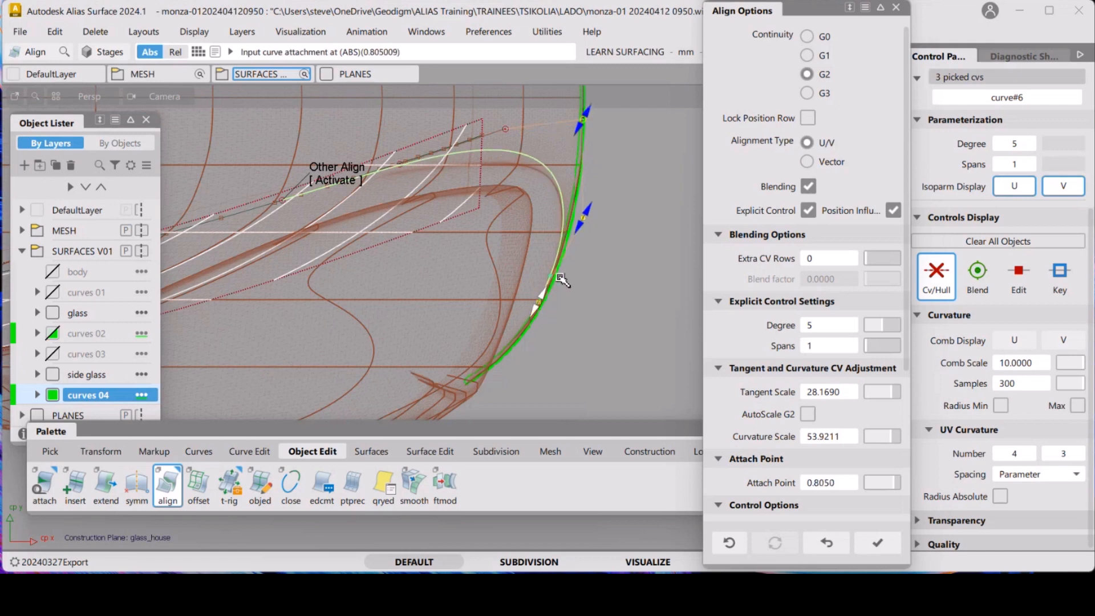
drag(580, 137, 577, 155)
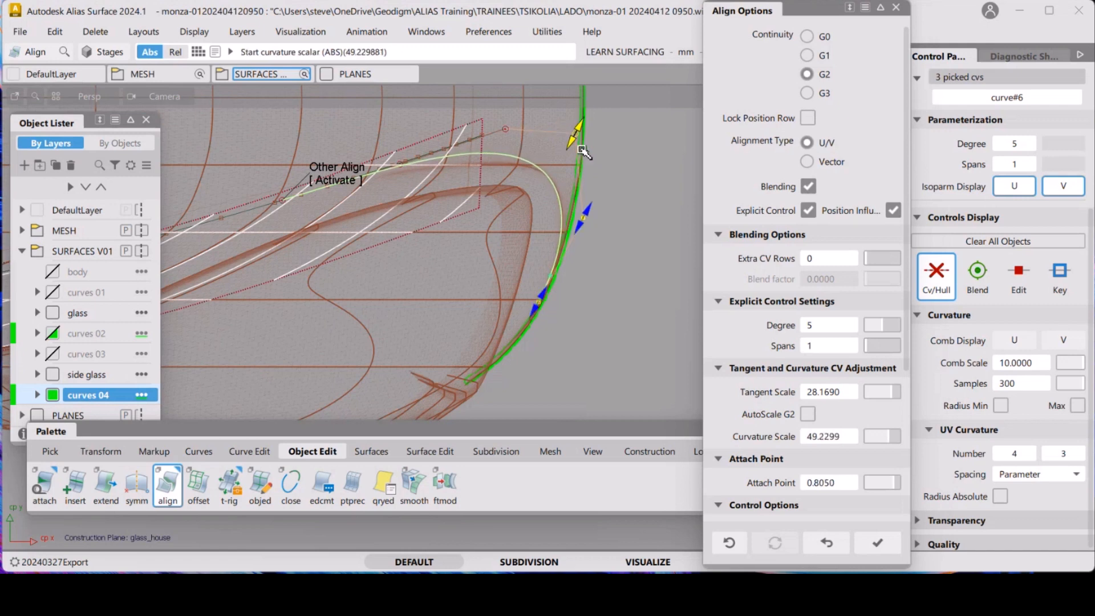
drag(577, 228, 581, 231)
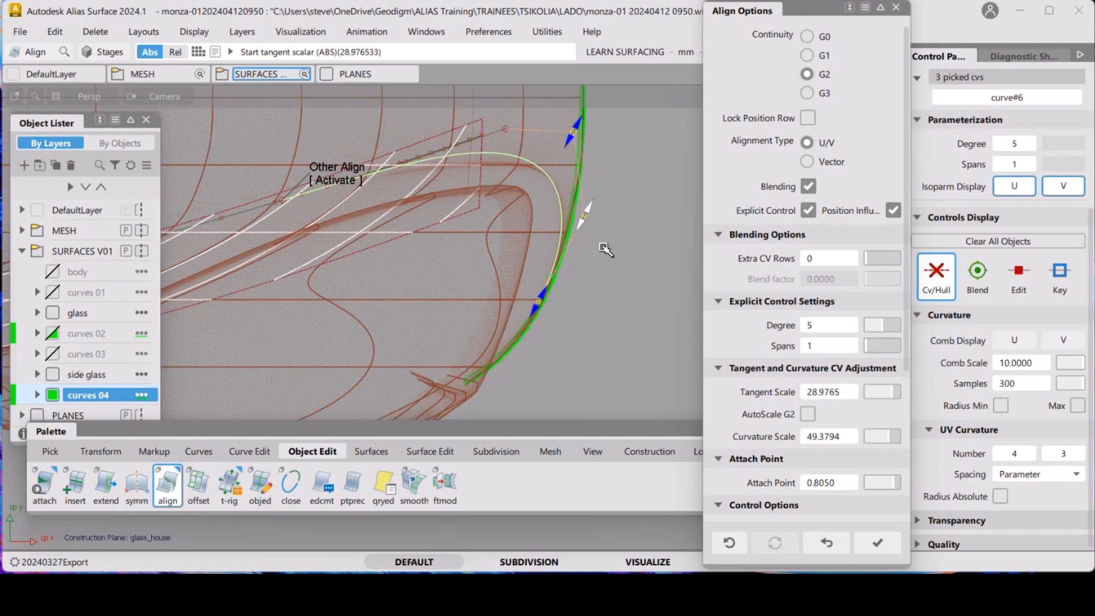
Switch to the other aligned end, set its attach point to about 0.696, tangent scale about 43.0, curvature about 93.8, and exit
click(341, 182)
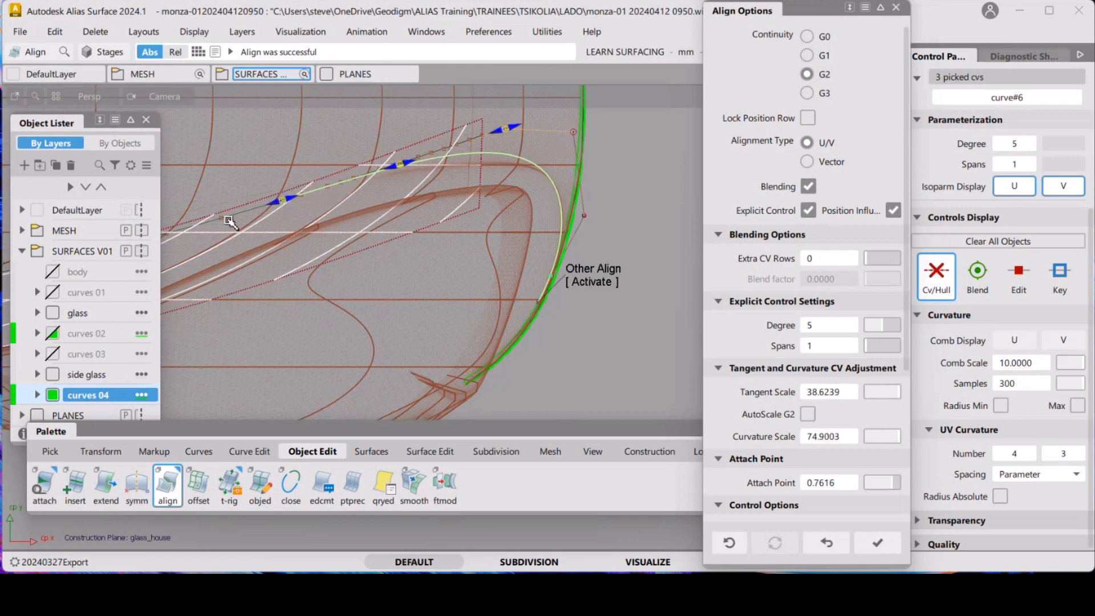
alt+shift+drag(351, 227, 285, 243)
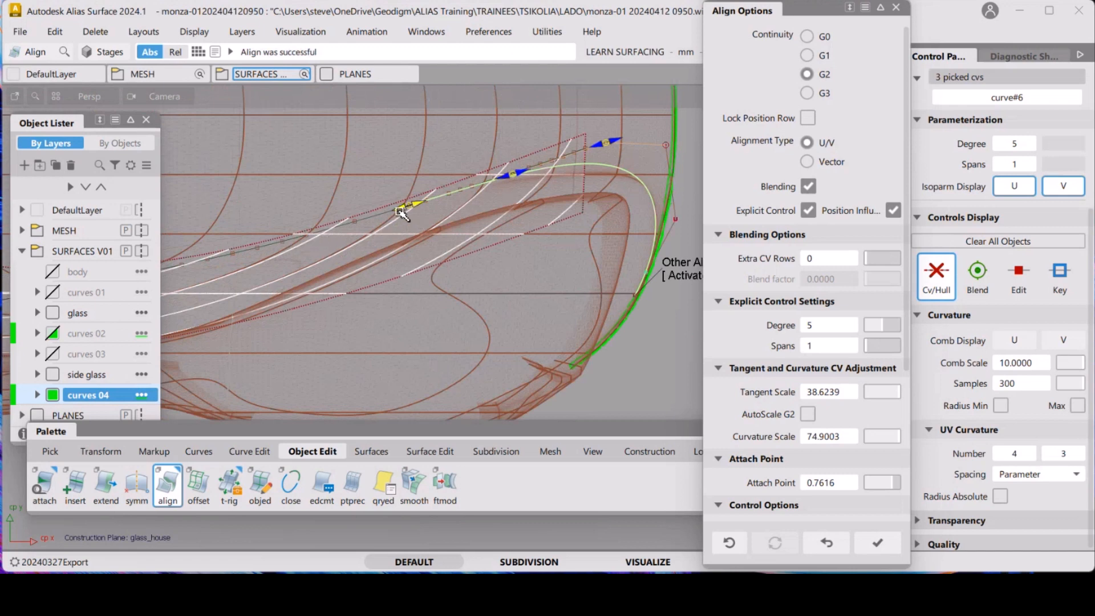
drag(401, 210, 352, 227)
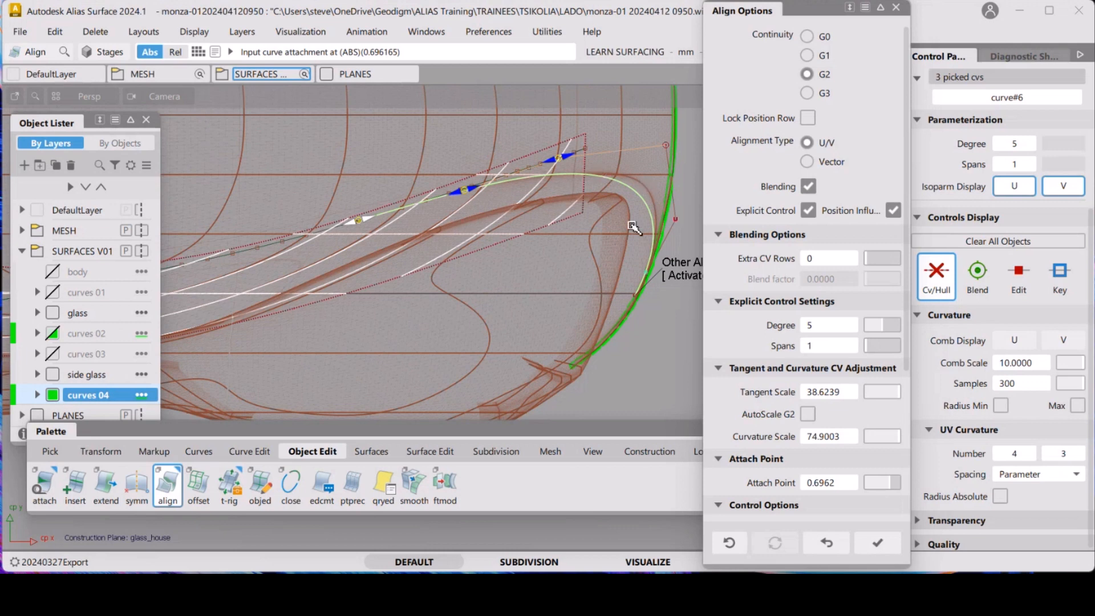
alt+shift+middle_drag(581, 257, 447, 313)
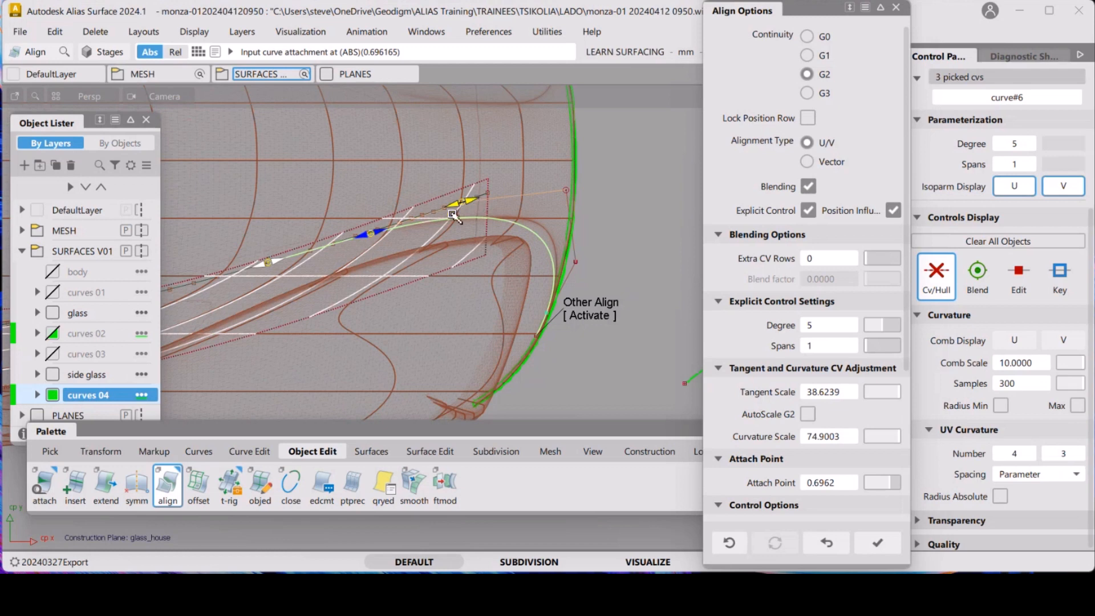
drag(482, 207, 402, 227)
drag(519, 190, 523, 189)
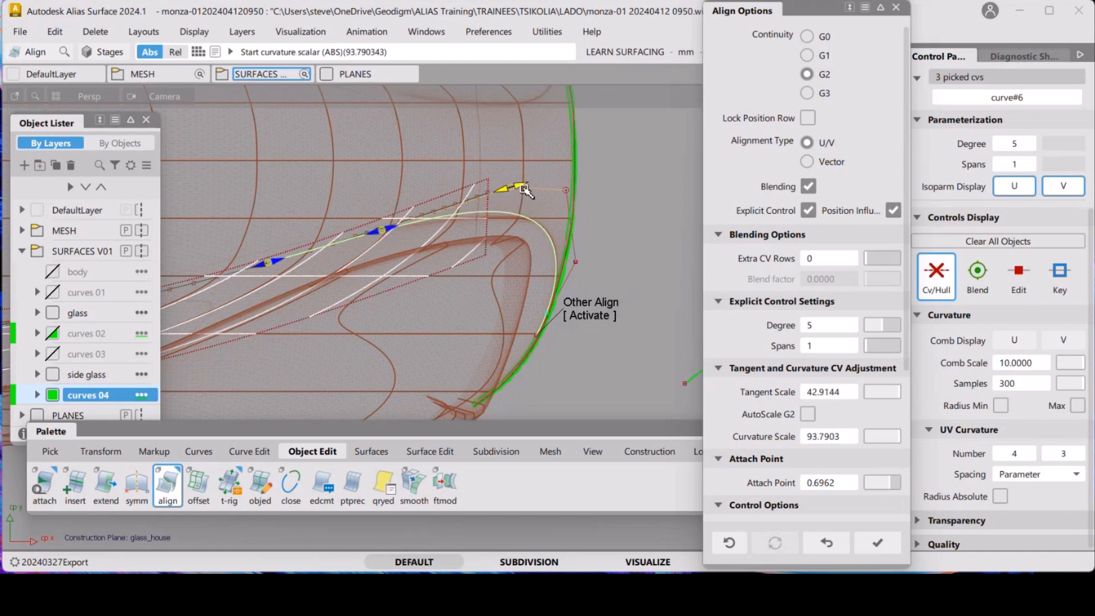
drag(395, 230, 383, 230)
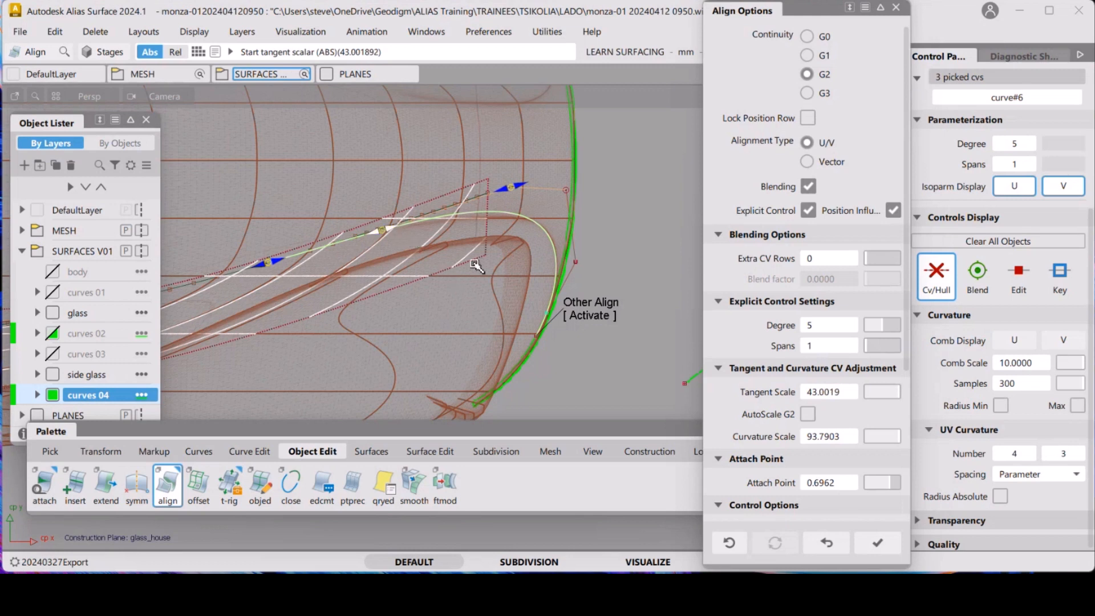
ctrl+shift+click(393, 278)
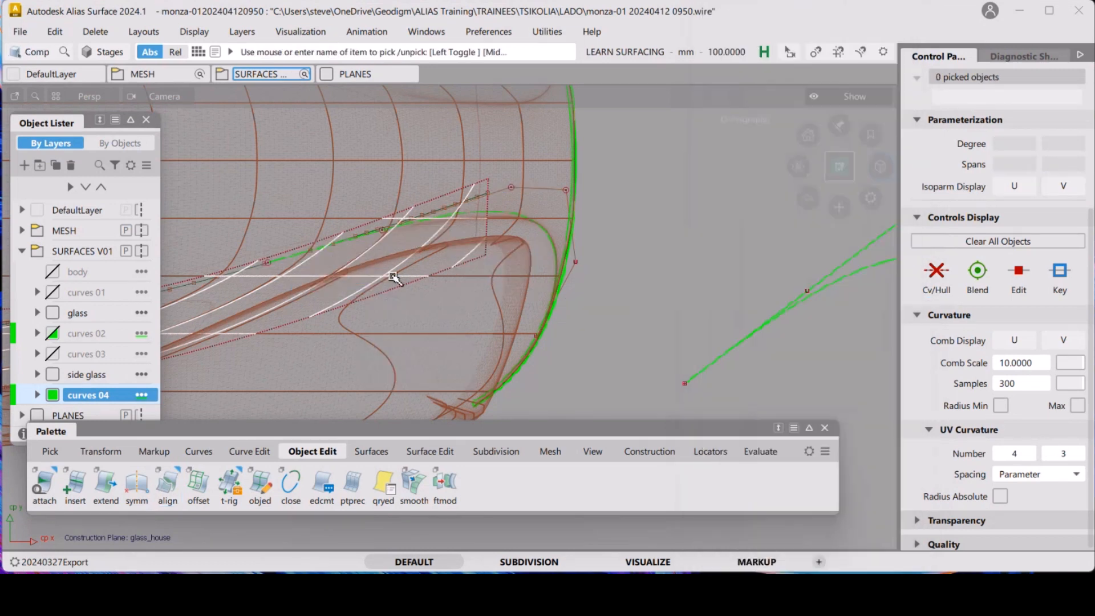
Select the skin surface, turn on its CV/hull display, and clear the selection
click(412, 305)
alt+shift+middle_drag(428, 303, 530, 293)
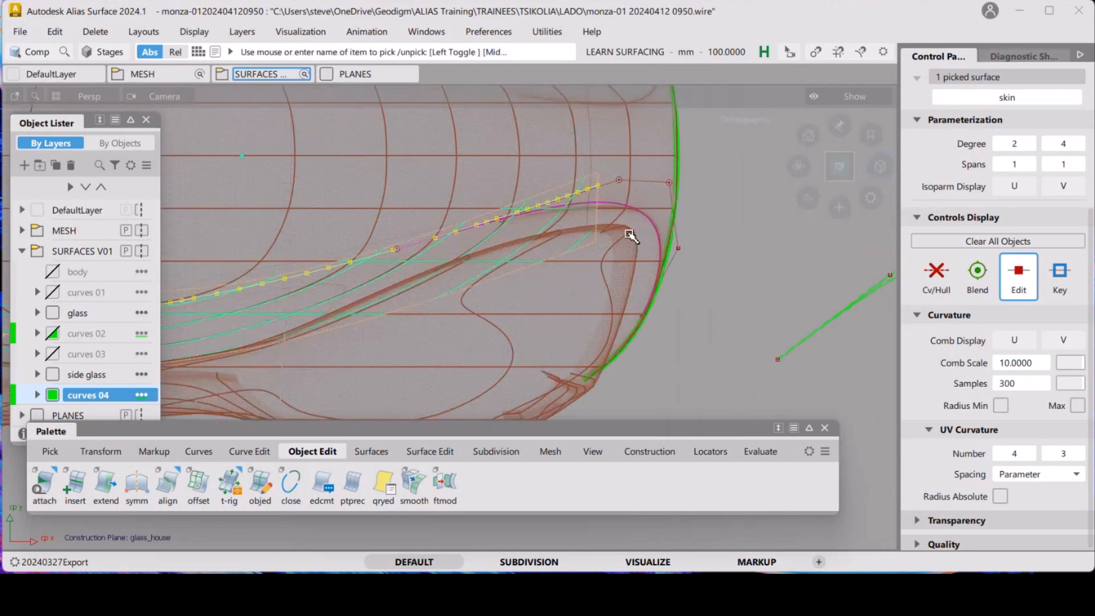
click(938, 276)
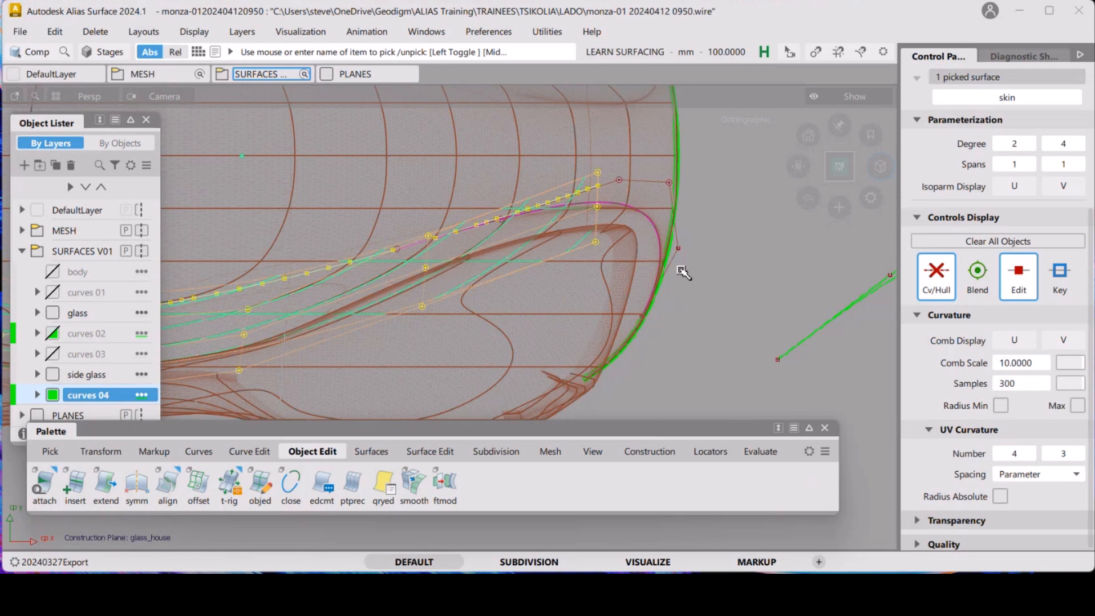
click(708, 295)
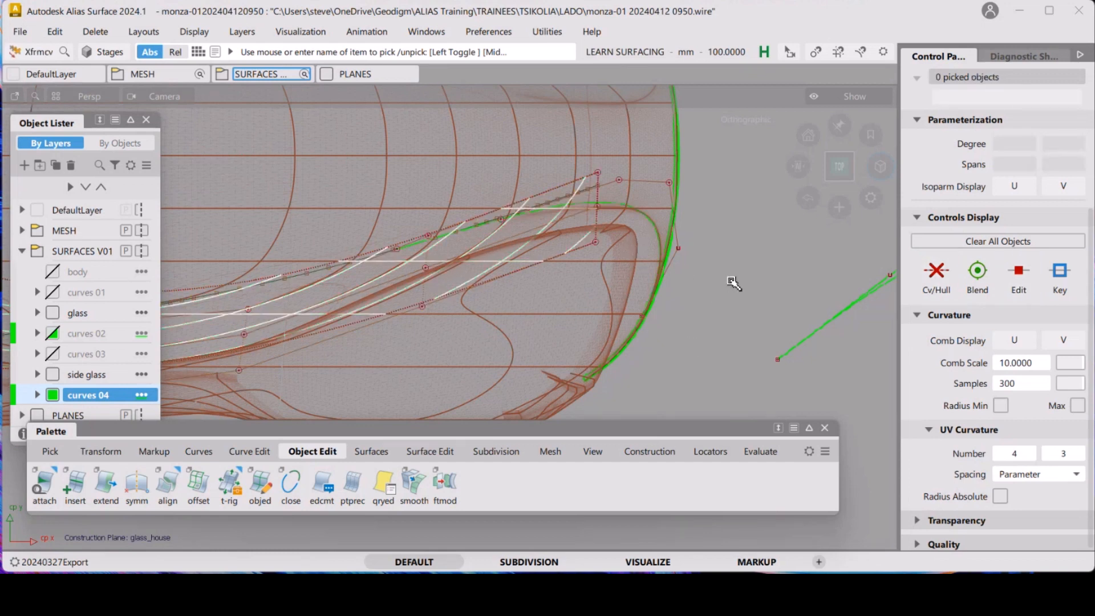
Move three of the skin surface's CVs about 10.8 mm in Y with the CV transform tool
right_click(731, 279)
click(744, 271)
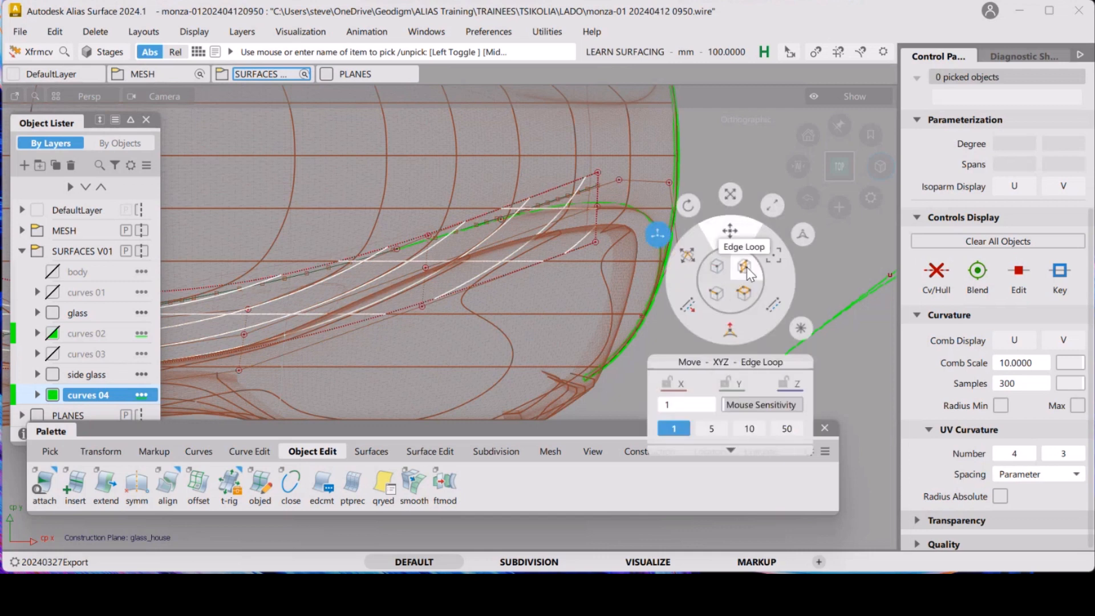
click(598, 222)
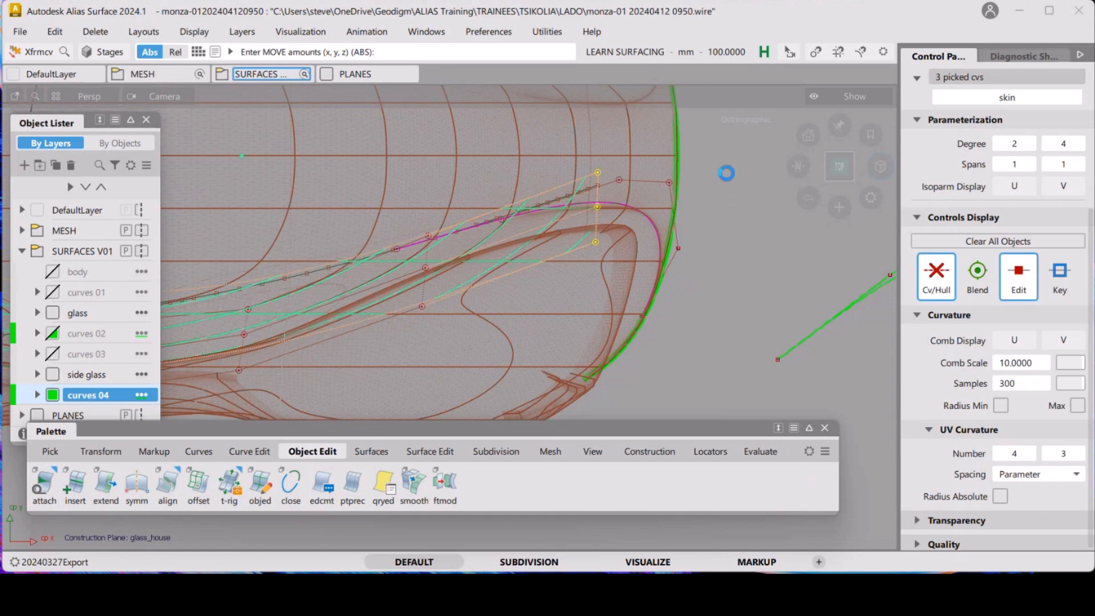
right_drag(726, 173, 728, 191)
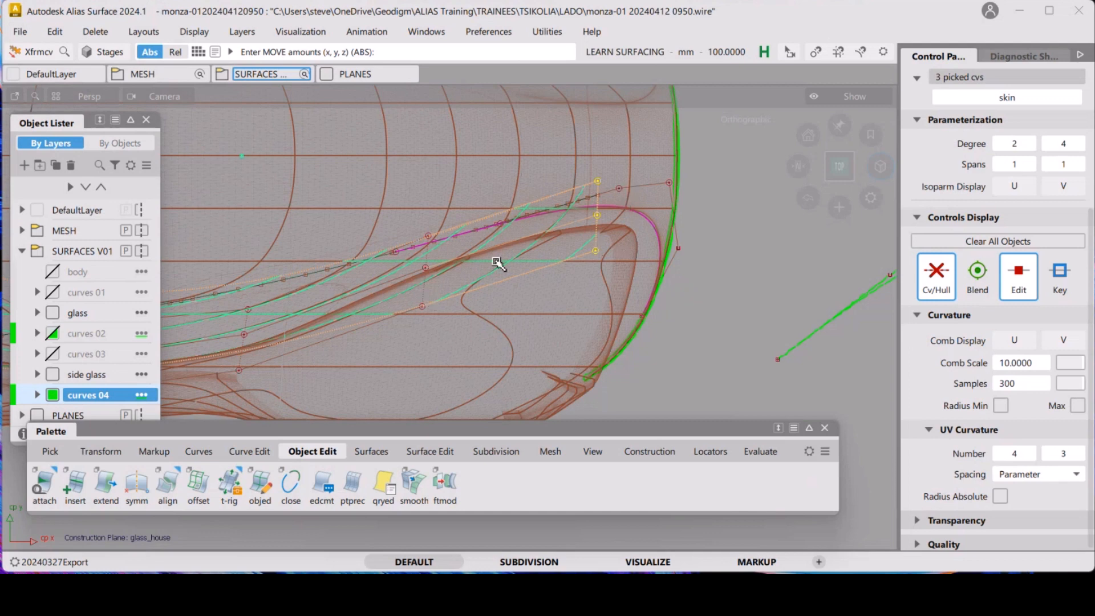
click(424, 292)
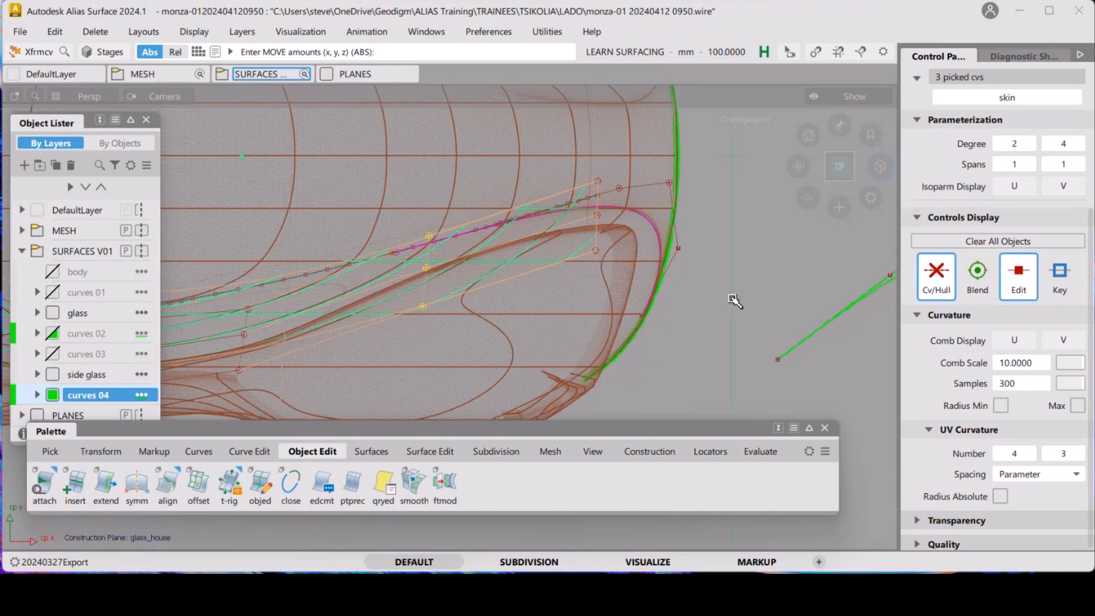
right_drag(734, 301, 740, 294)
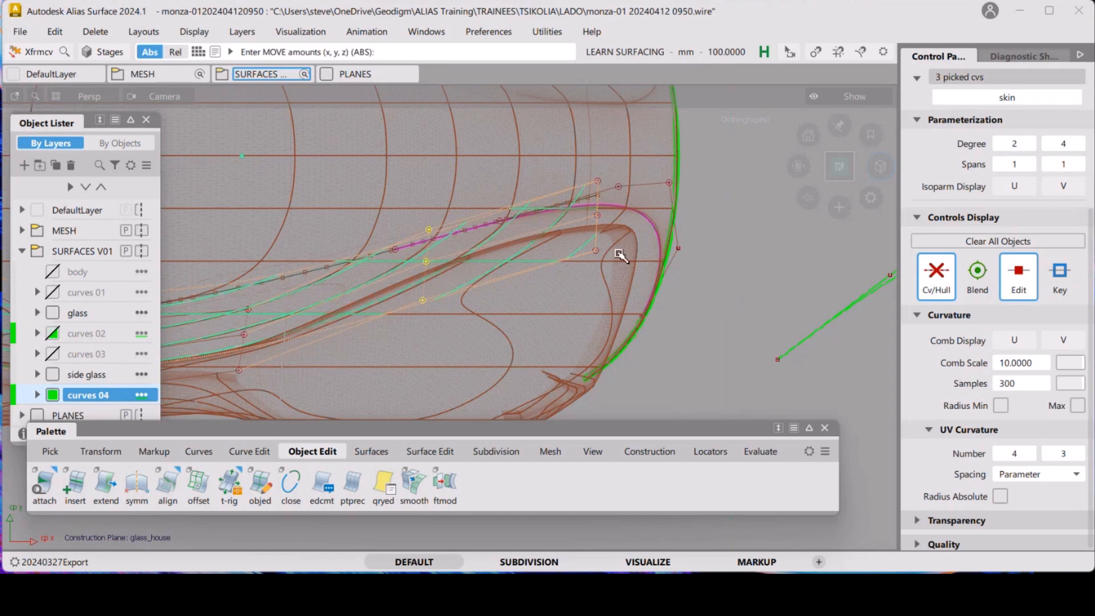
click(599, 233)
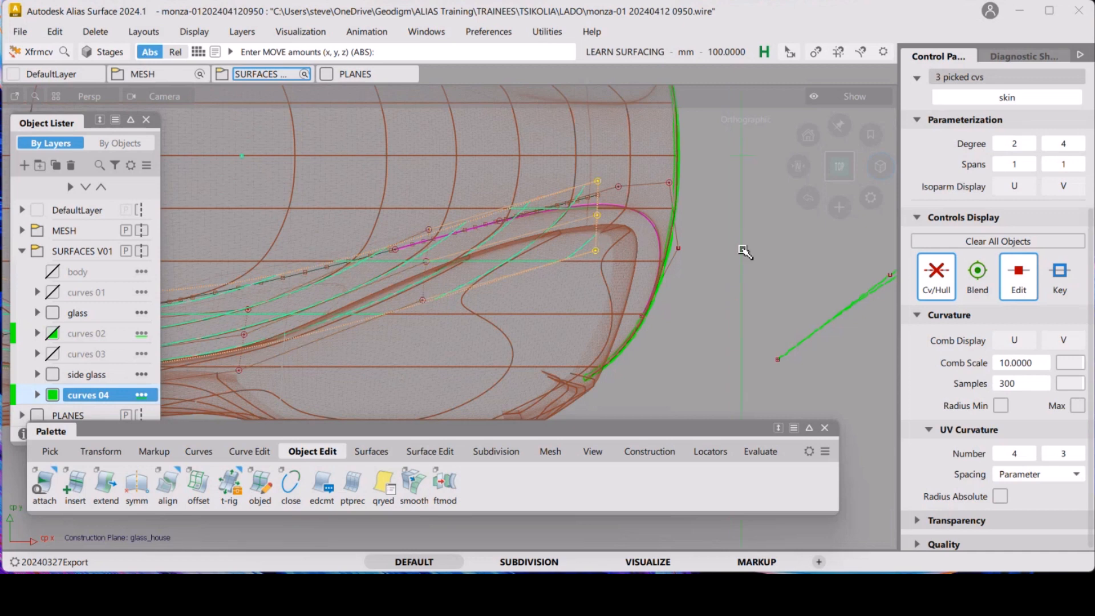
right_drag(743, 250, 744, 248)
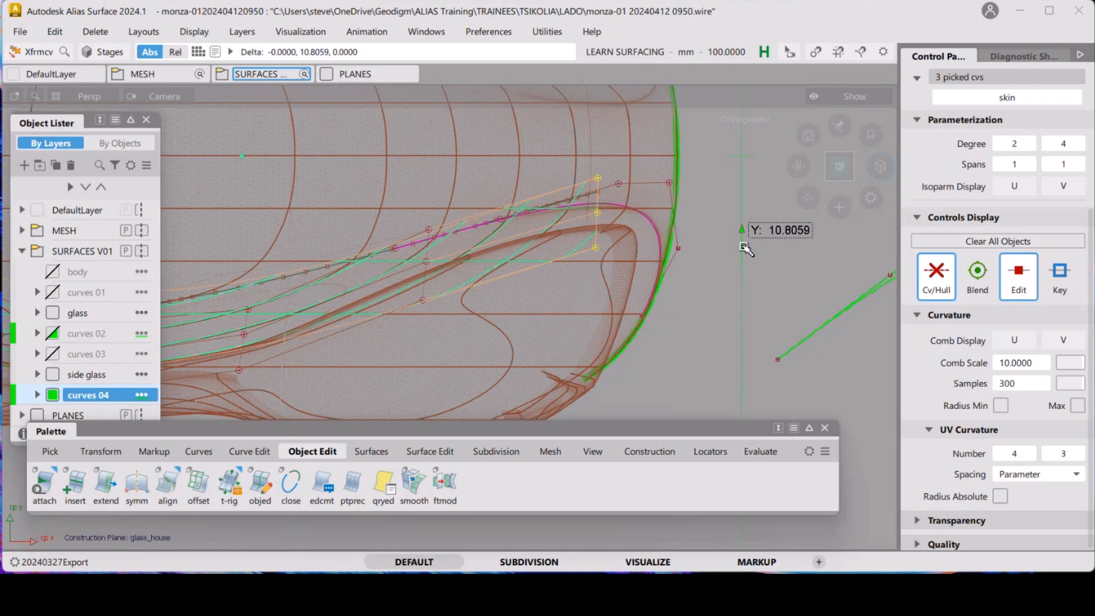
right_drag(744, 248, 747, 249)
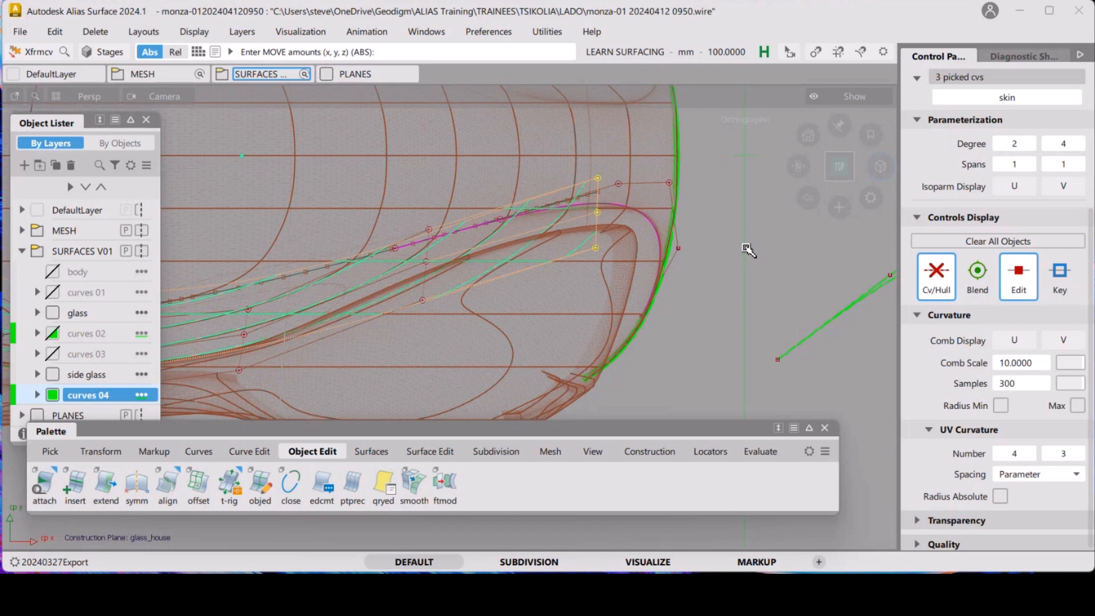
ctrl+shift+drag(741, 295, 732, 207)
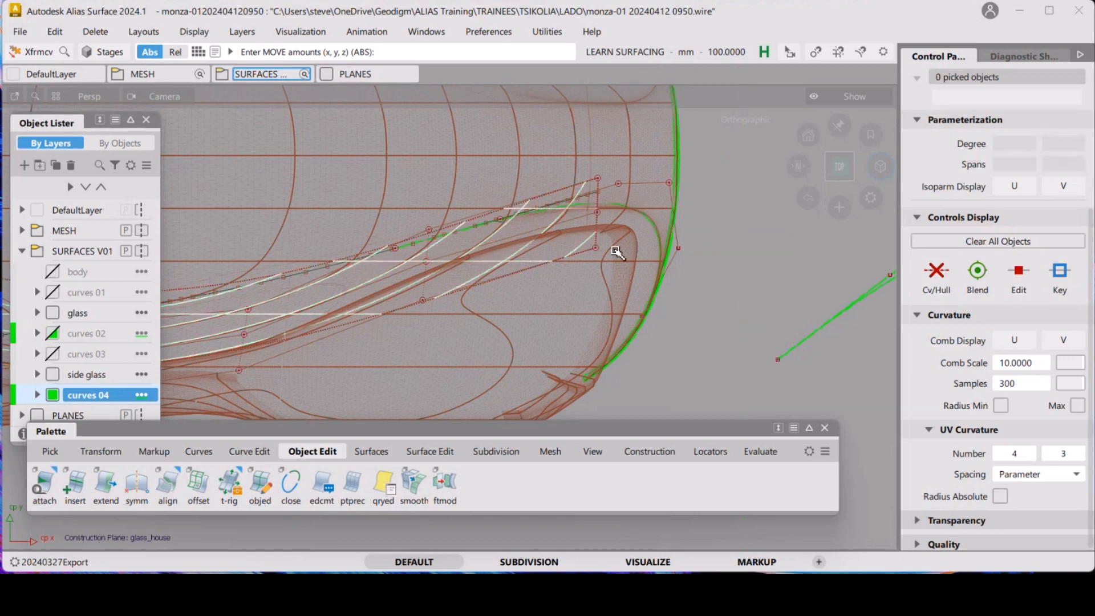
Select the skin surface again and turn off its CV/hull display
ctrl+shift+drag(547, 237, 520, 252)
click(532, 261)
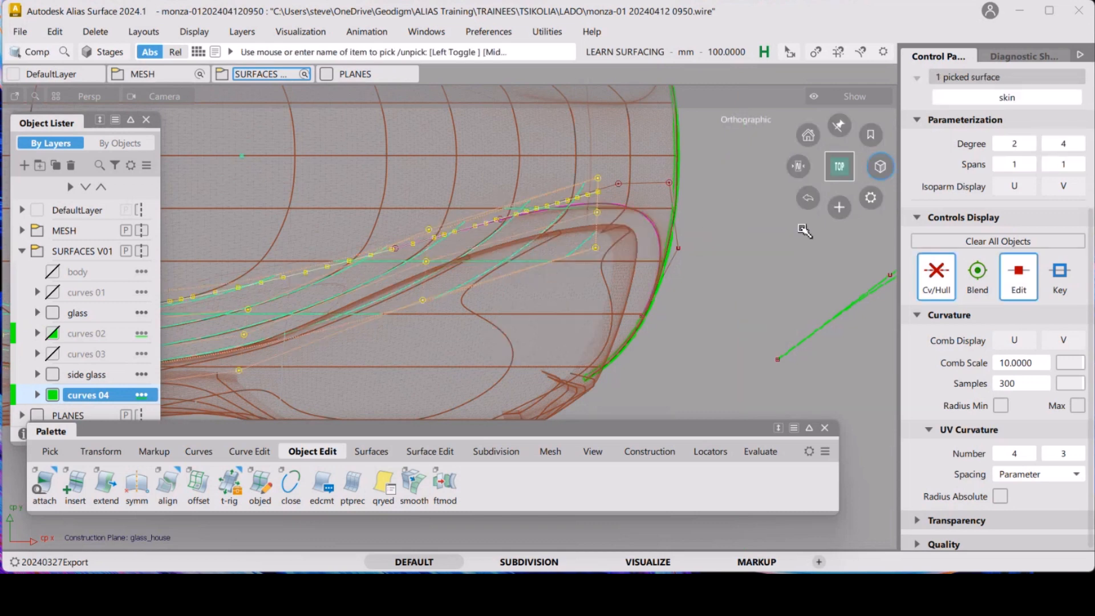
click(928, 292)
Reopen the curve's G2 alignment and adjust its end: attach point about 0.683, tangent scale about 51.4, curvature about 98.0
ctrl+shift+drag(800, 255, 628, 221)
click(622, 205)
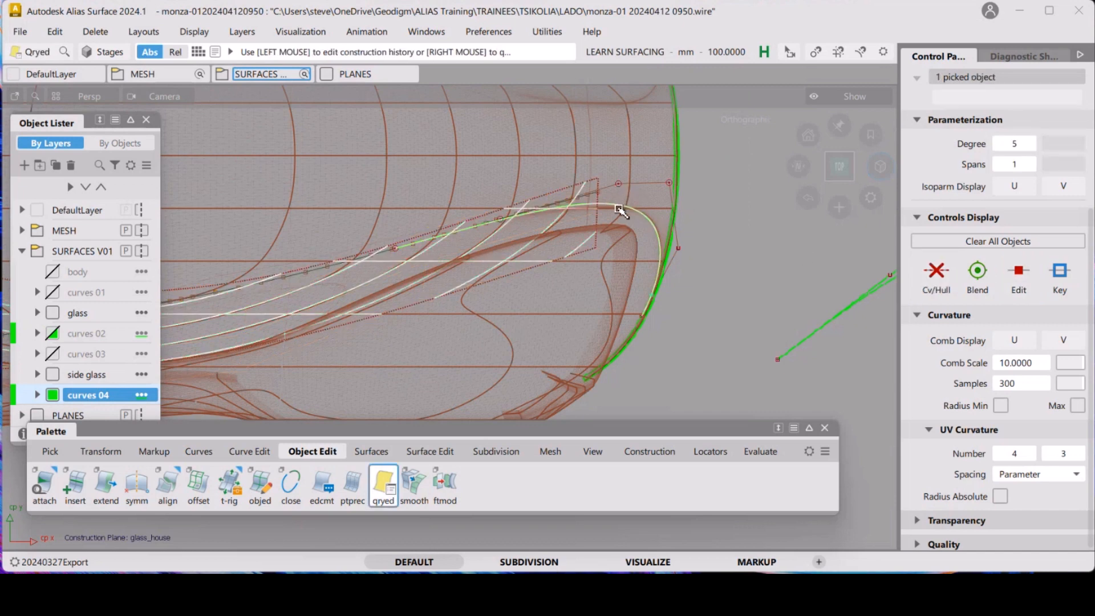
click(465, 240)
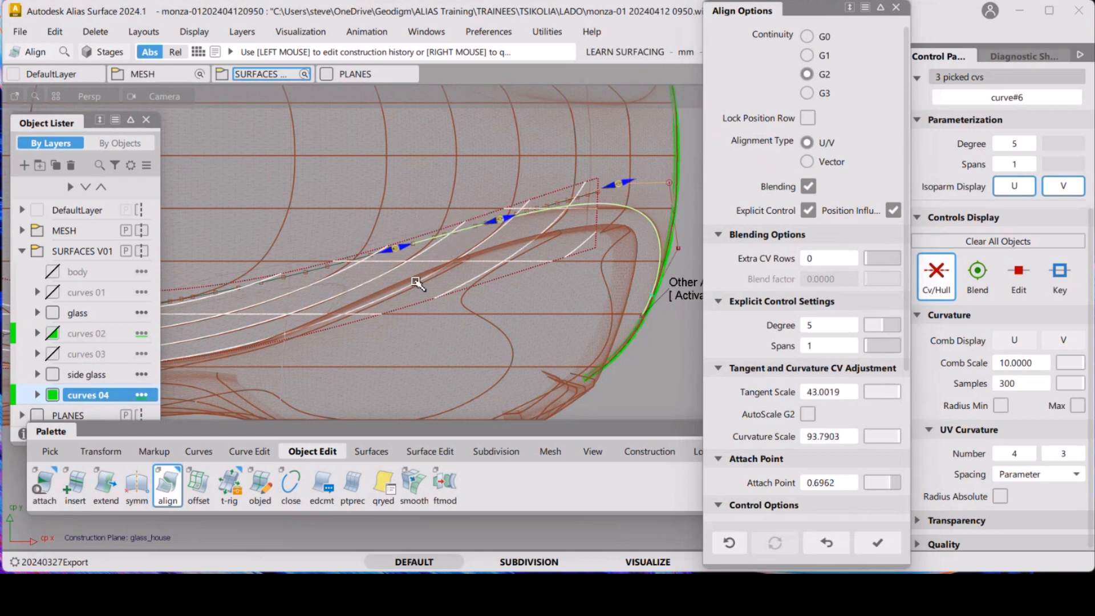
alt+shift+middle_drag(556, 248, 288, 267)
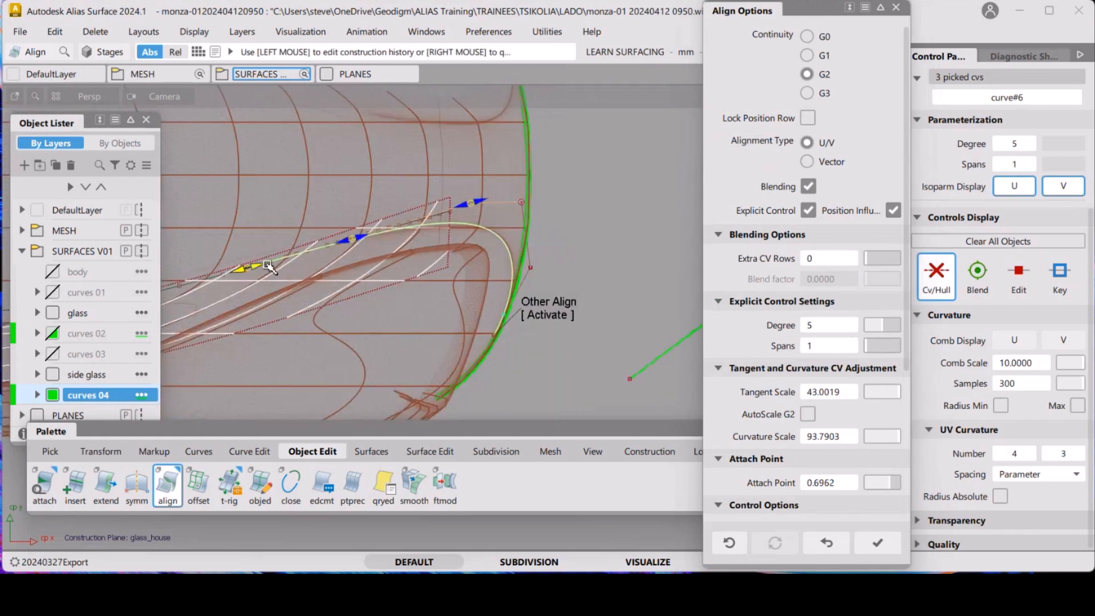
drag(265, 267, 280, 266)
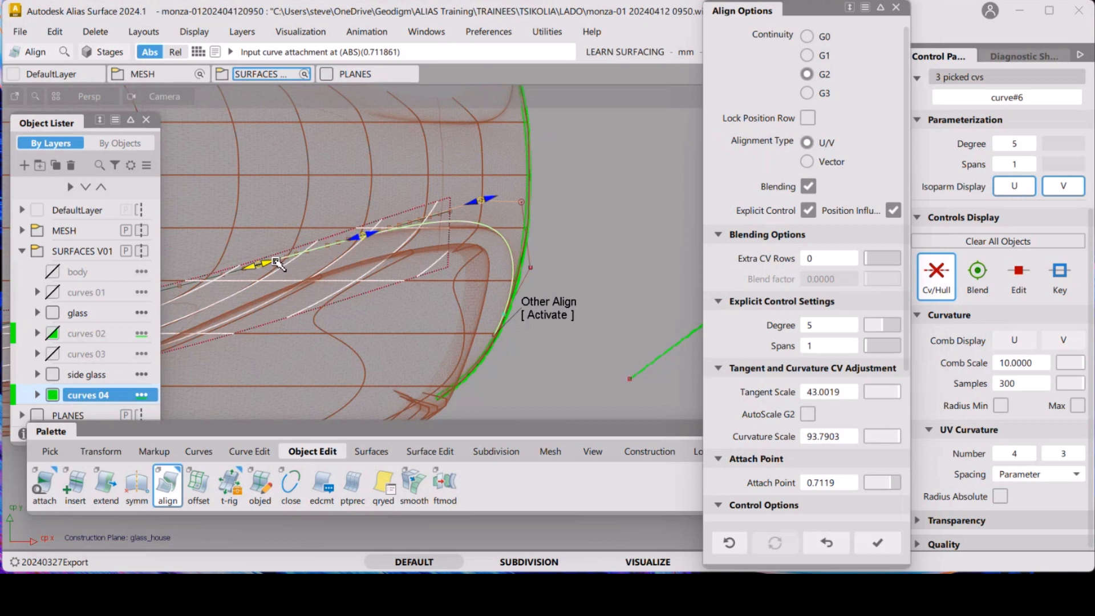
drag(377, 237, 385, 236)
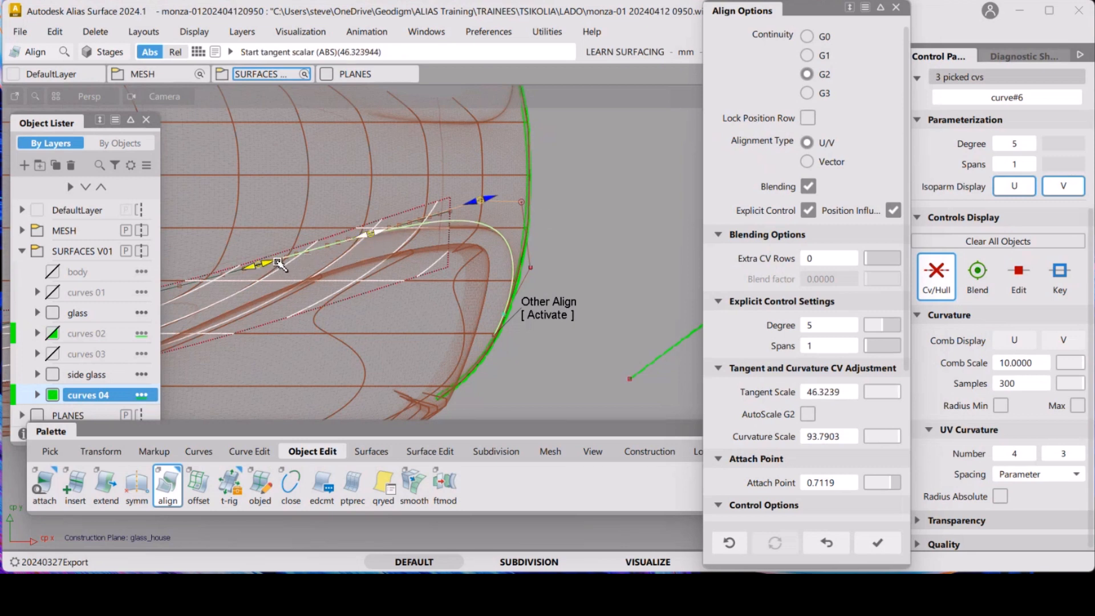
drag(278, 263, 255, 266)
mouse_move(364, 239)
mouse_down()
mouse_move(376, 238)
mouse_move(305, 251)
mouse_move(379, 237)
mouse_move(360, 256)
mouse_move(374, 251)
mouse_up()
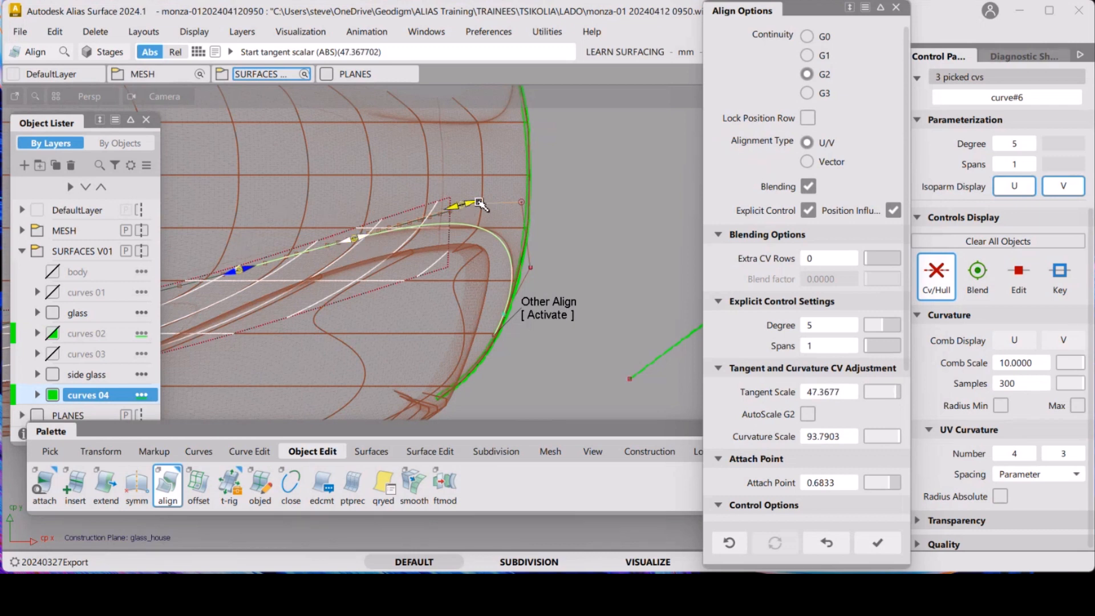
drag(478, 204, 484, 206)
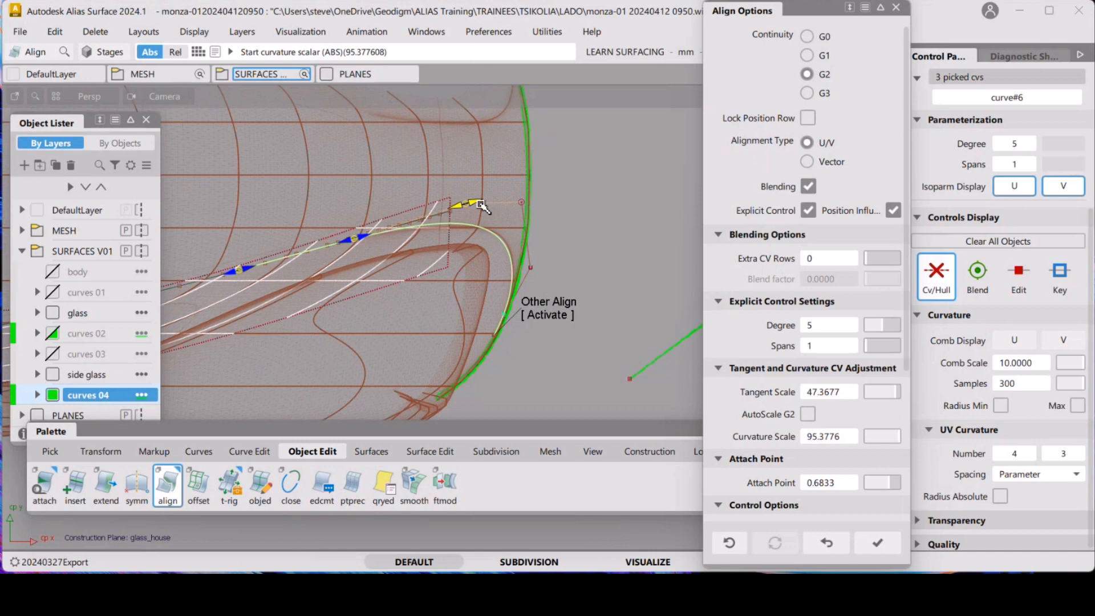
drag(367, 240, 375, 236)
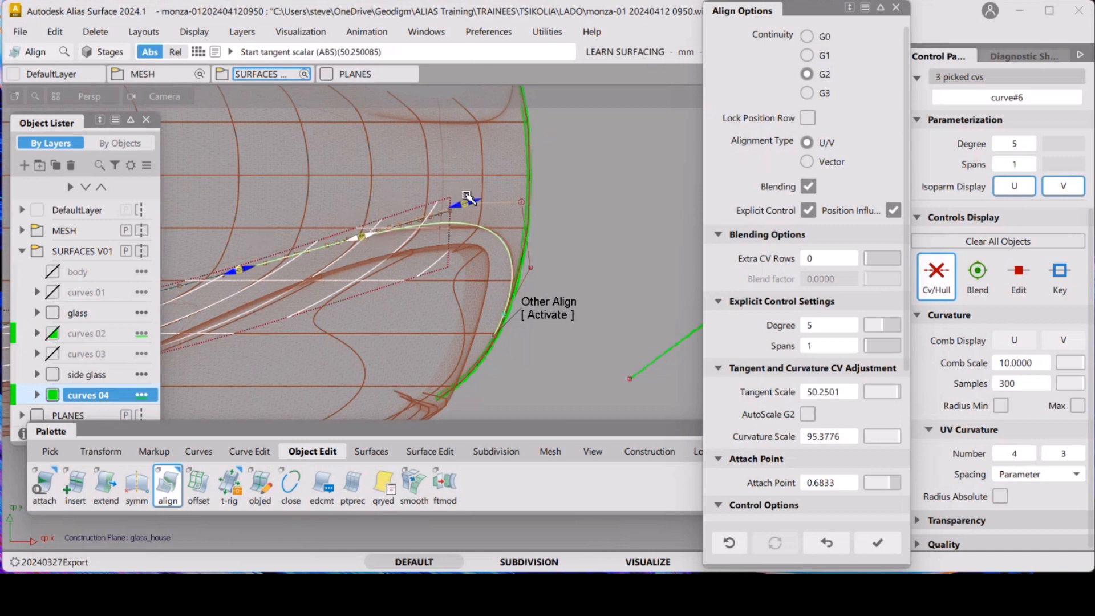
drag(478, 204, 483, 206)
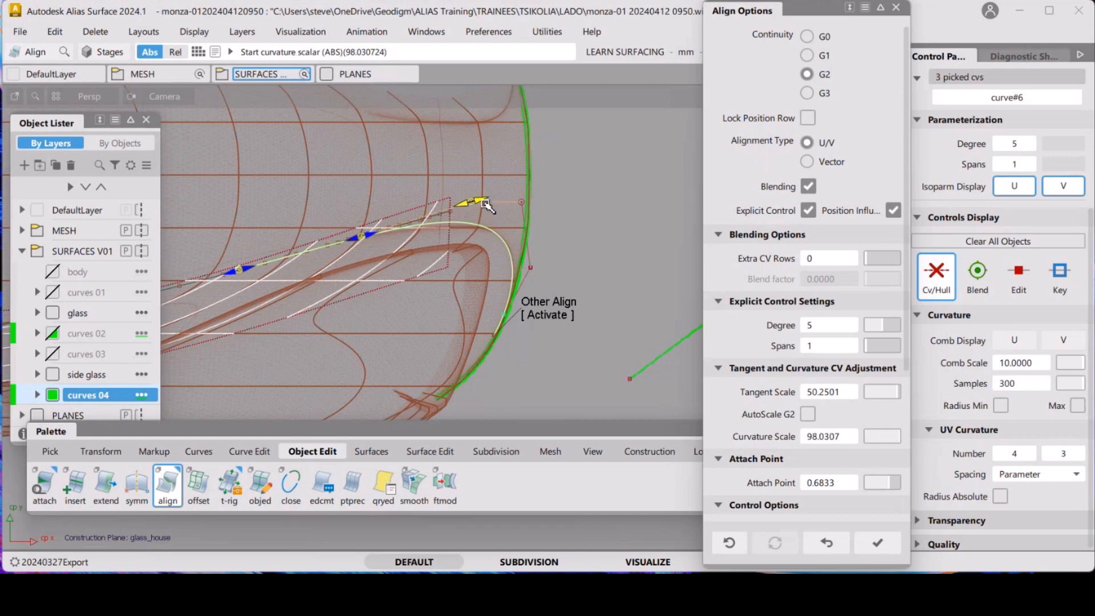
drag(374, 235, 379, 236)
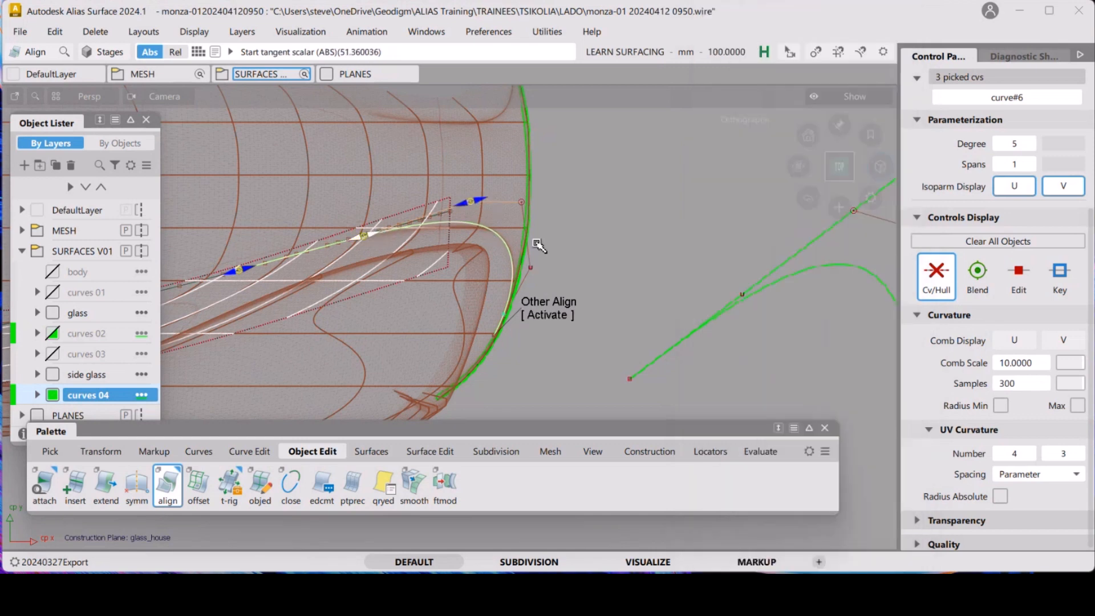
ctrl+shift+drag(535, 244, 584, 261)
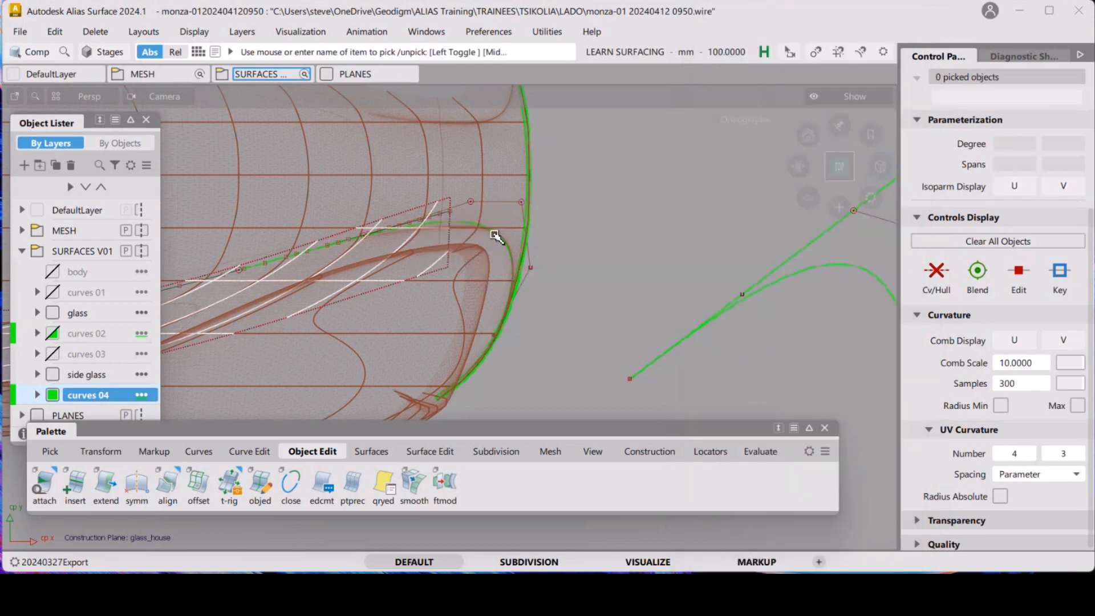
Select the curve and display its U curvature comb at a comb scale of 7, then clear the selection
click(498, 238)
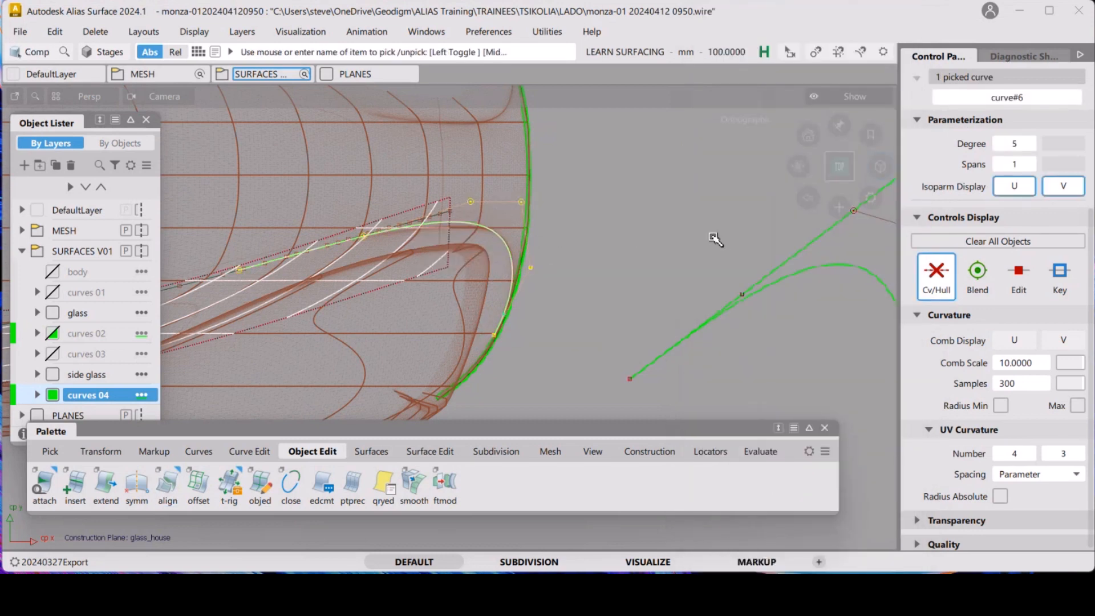
click(1019, 339)
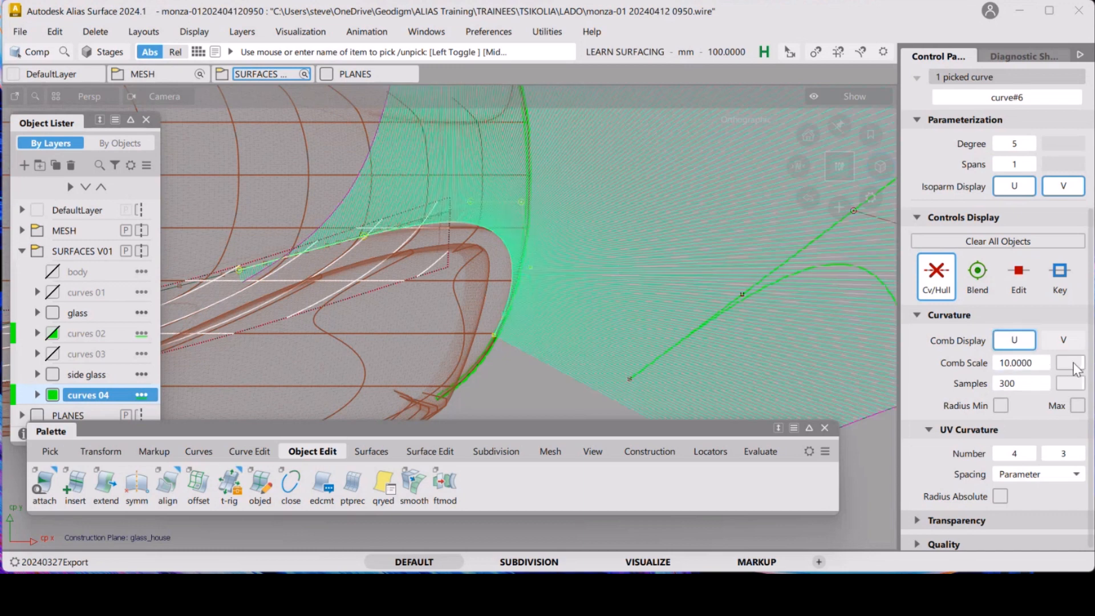
drag(1076, 368, 1079, 367)
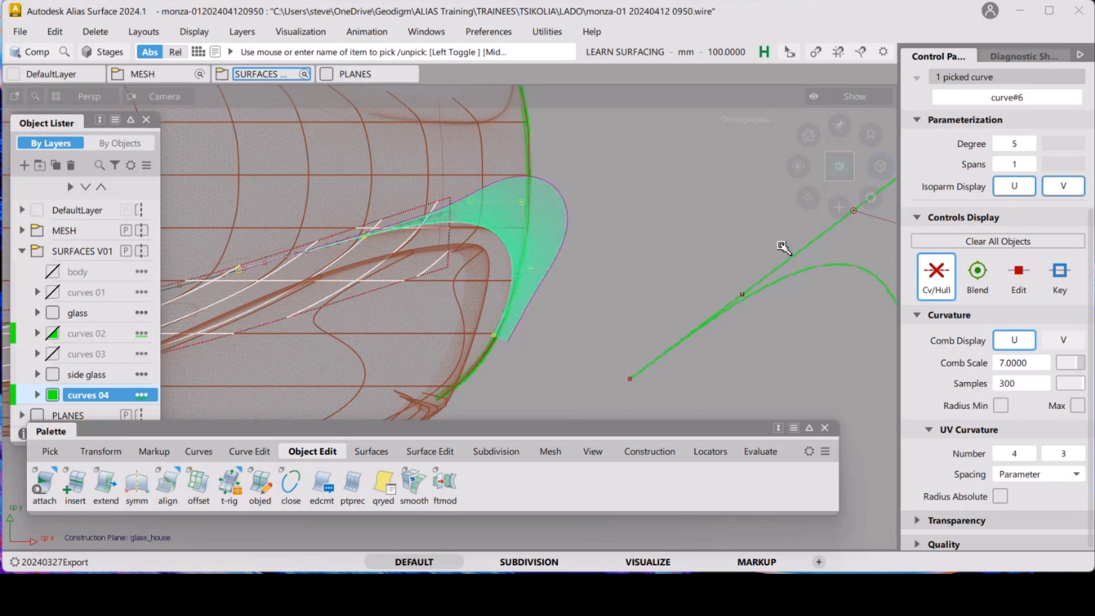
click(636, 298)
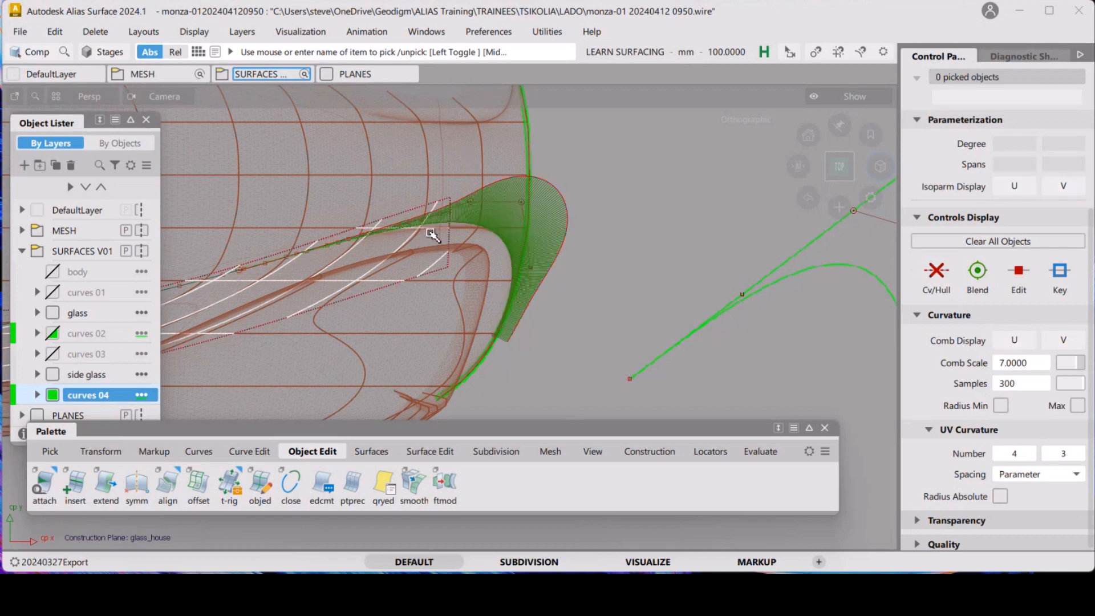
Reopen the alignment, hide the curvature comb, and set curvature scale about 100.2 and tangent scale about 47.8 before exiting
ctrl+shift+drag(430, 233, 475, 251)
click(487, 235)
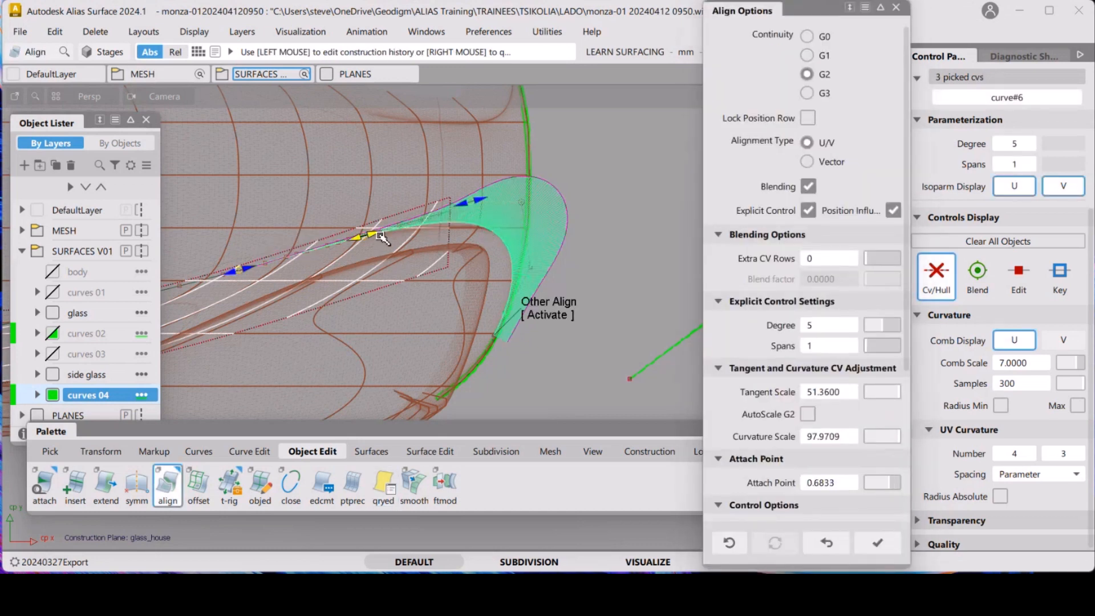
drag(381, 235, 420, 244)
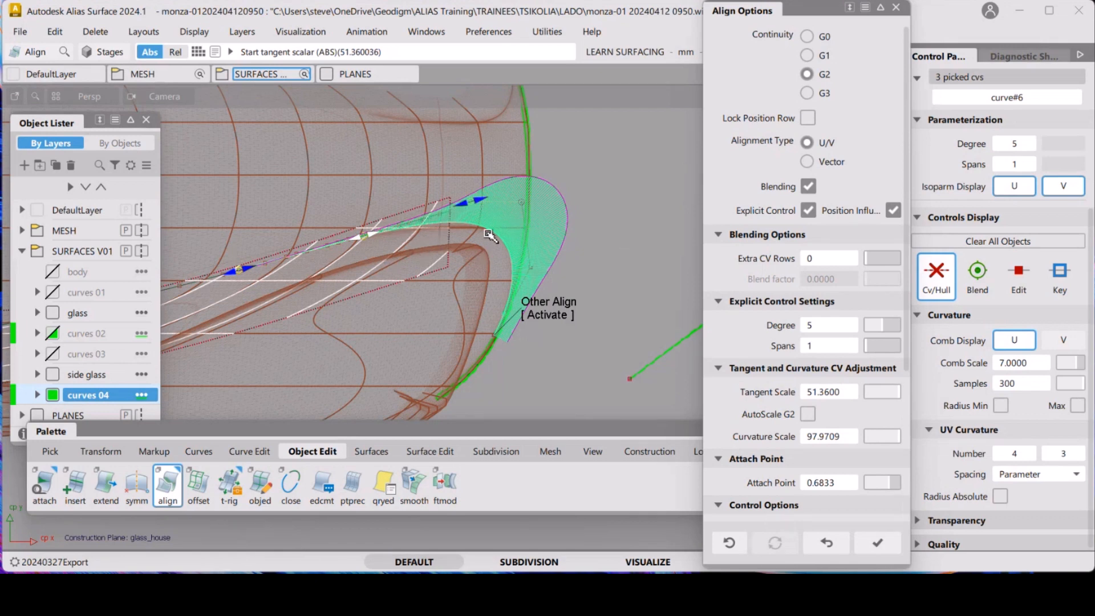
click(1014, 340)
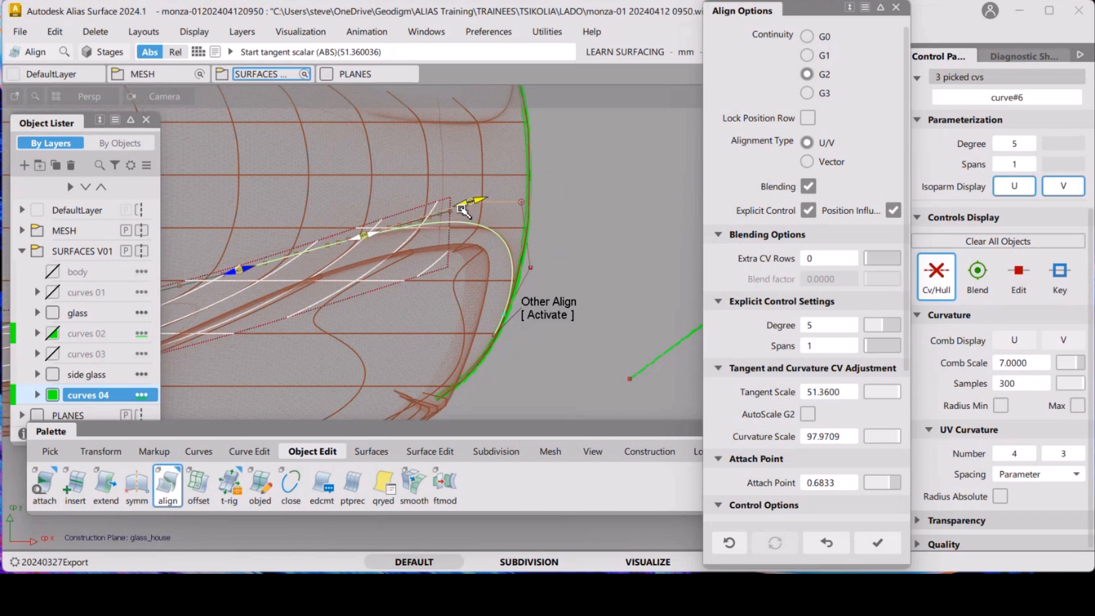
drag(460, 208, 458, 209)
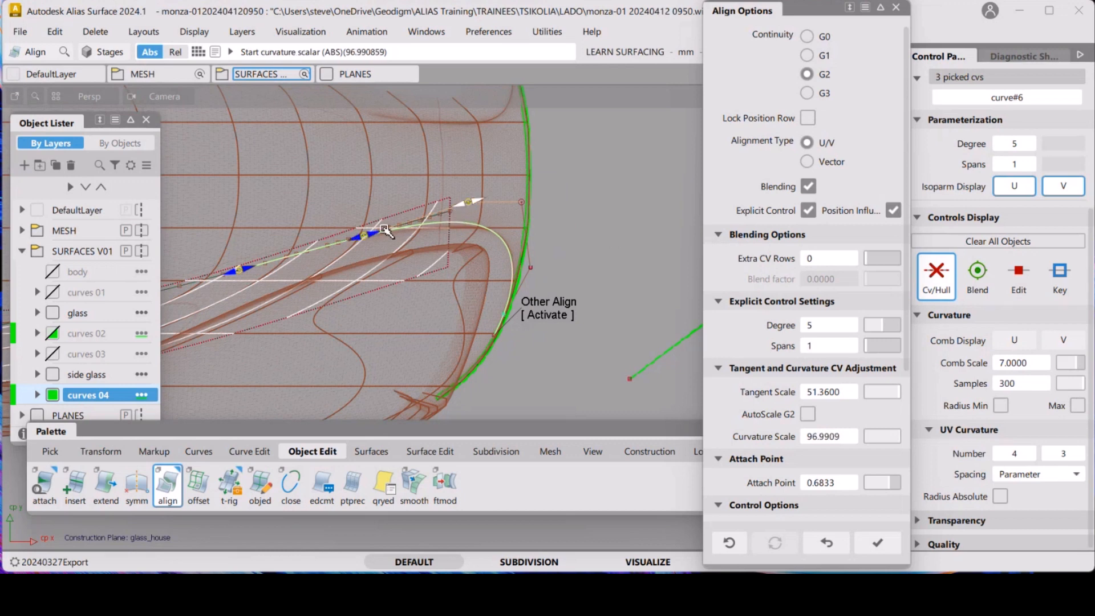
drag(379, 233, 368, 236)
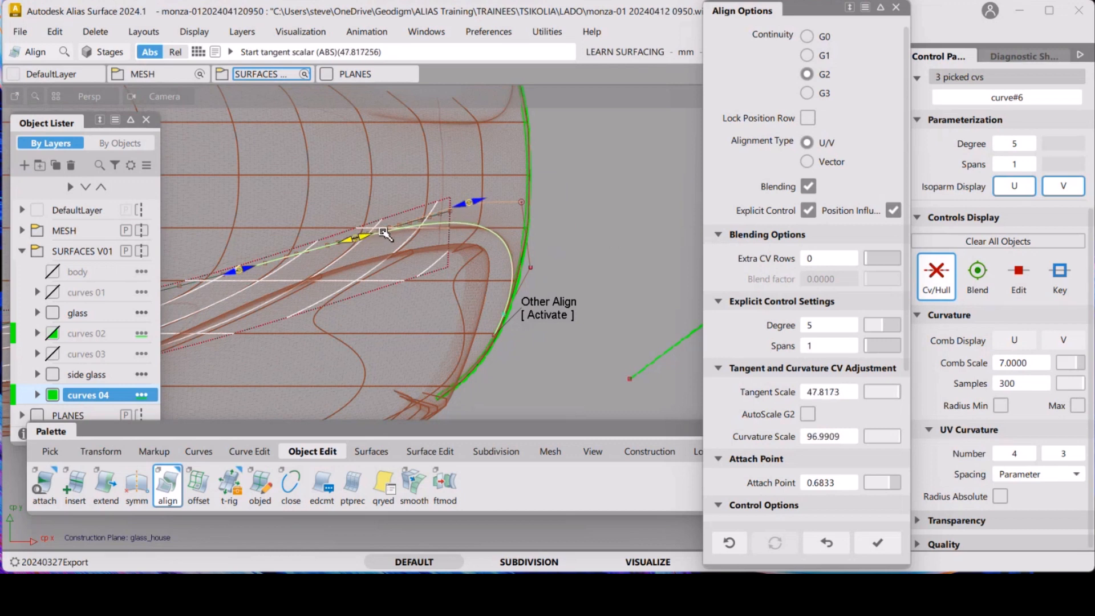
drag(458, 210, 468, 214)
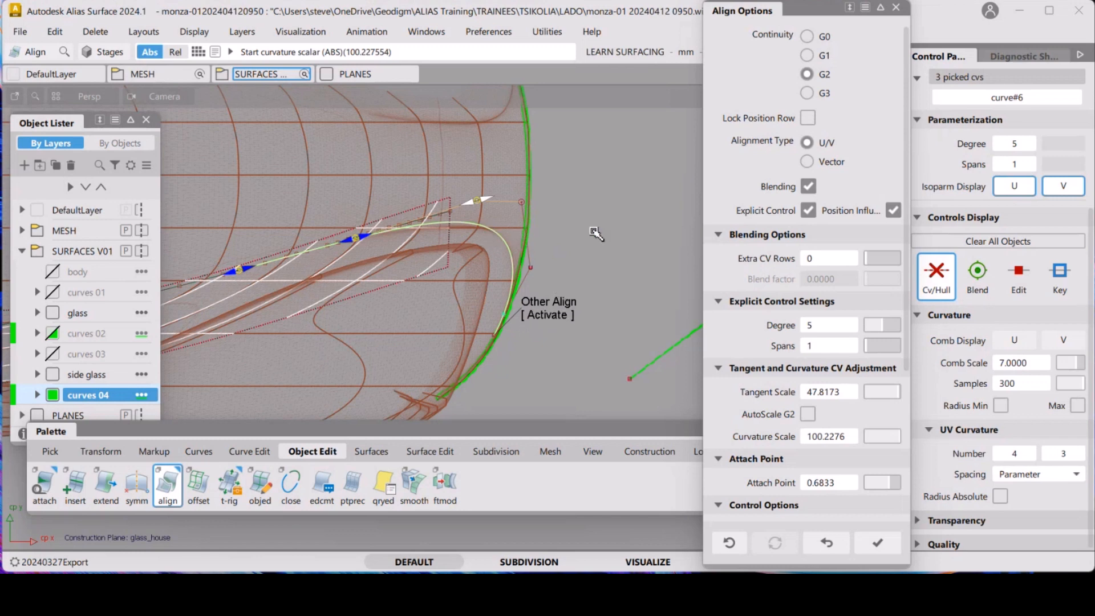
click(603, 265)
Select skin surface CVs near the glass corner and move them with the CV transform tool at sensitivity 5
ctrl+shift+drag(422, 239, 387, 258)
click(538, 271)
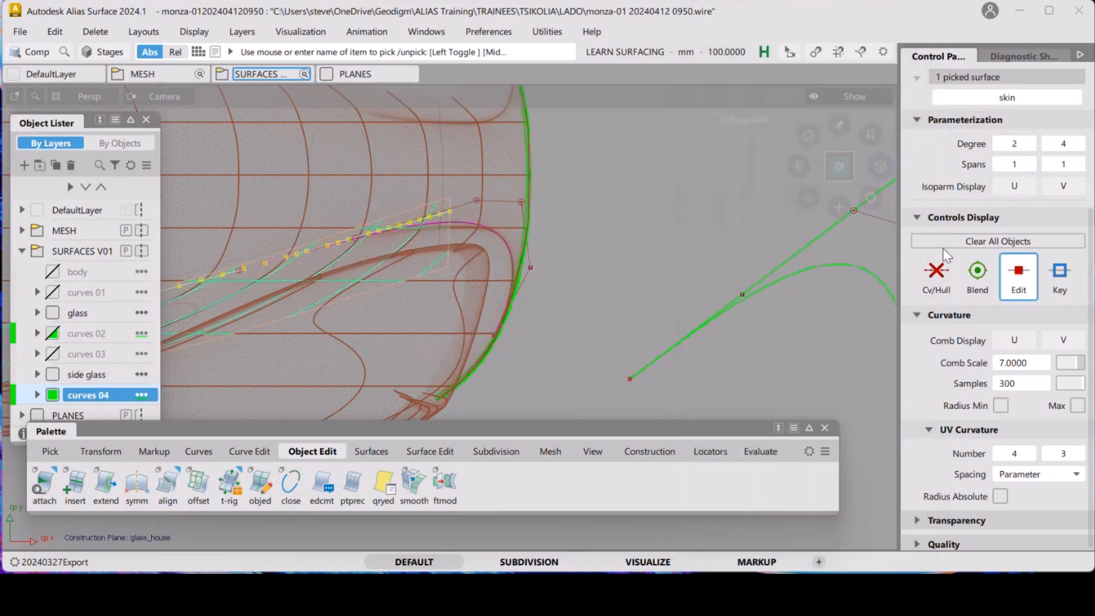
key(ctrl+t)
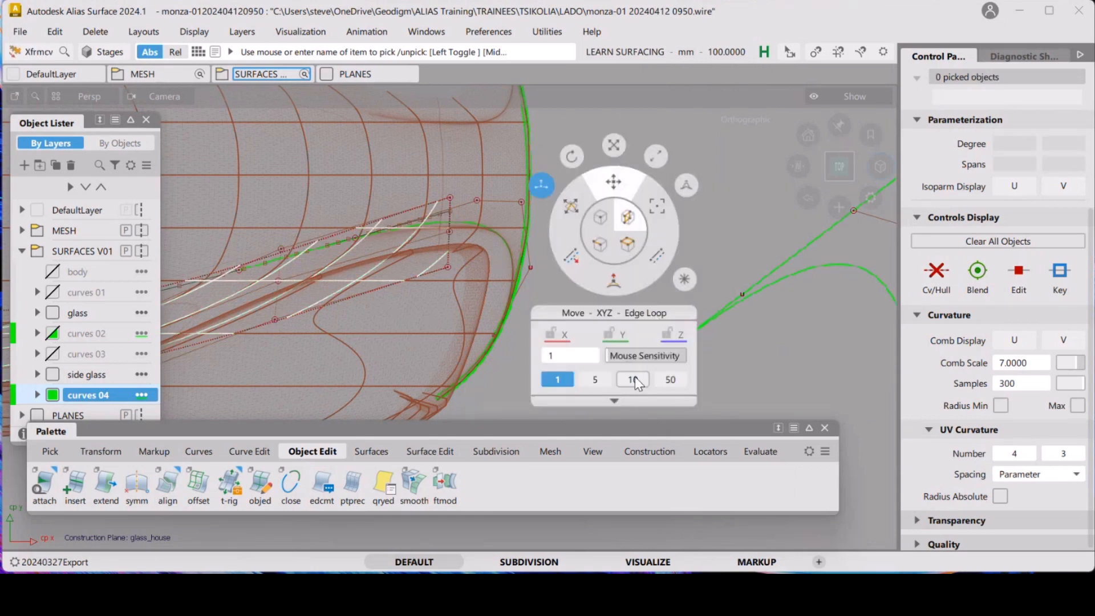
click(600, 378)
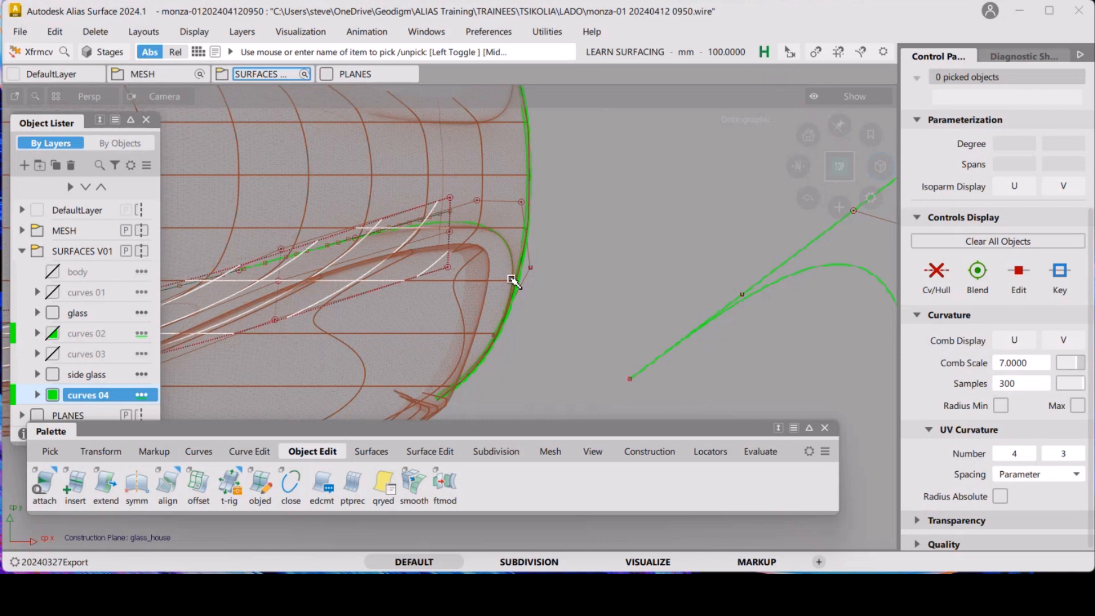
click(448, 245)
alt+shift+right_drag(631, 310, 627, 256)
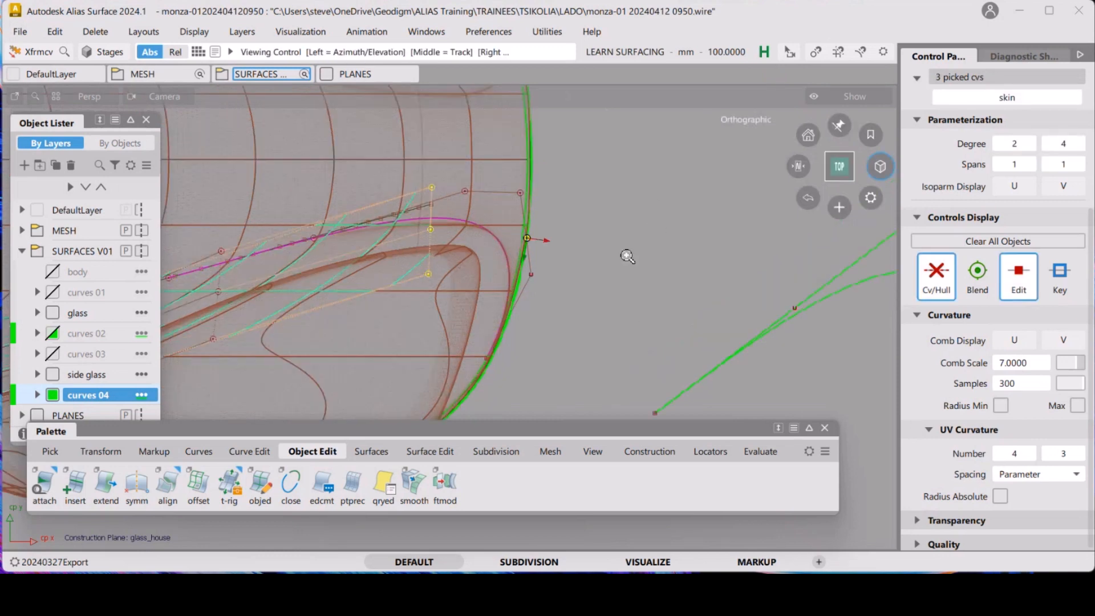
alt+shift+middle_drag(627, 256, 691, 253)
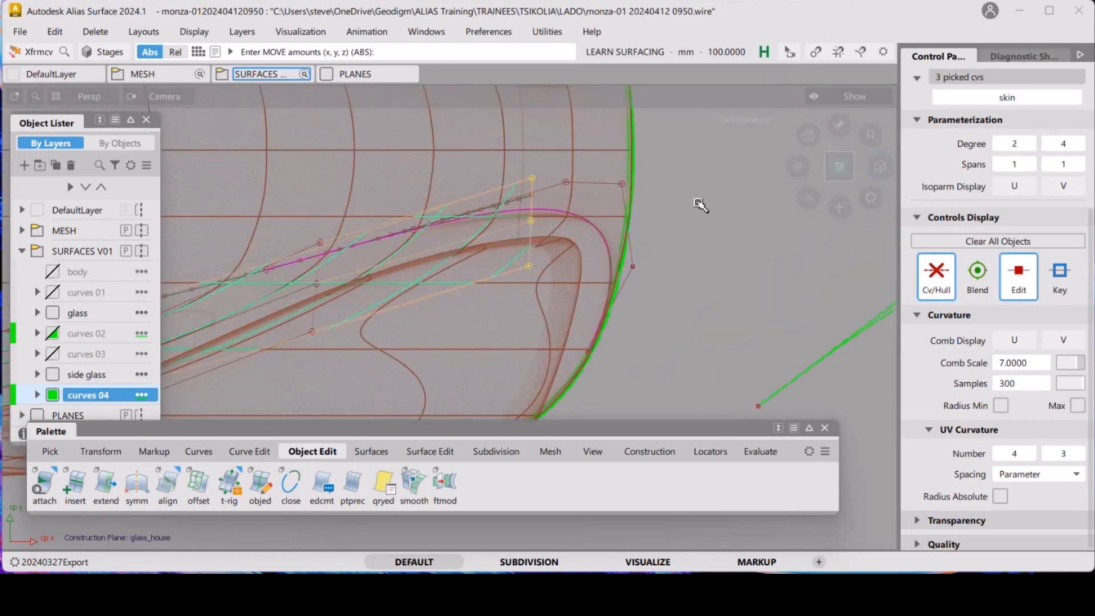
right_drag(719, 180, 731, 240)
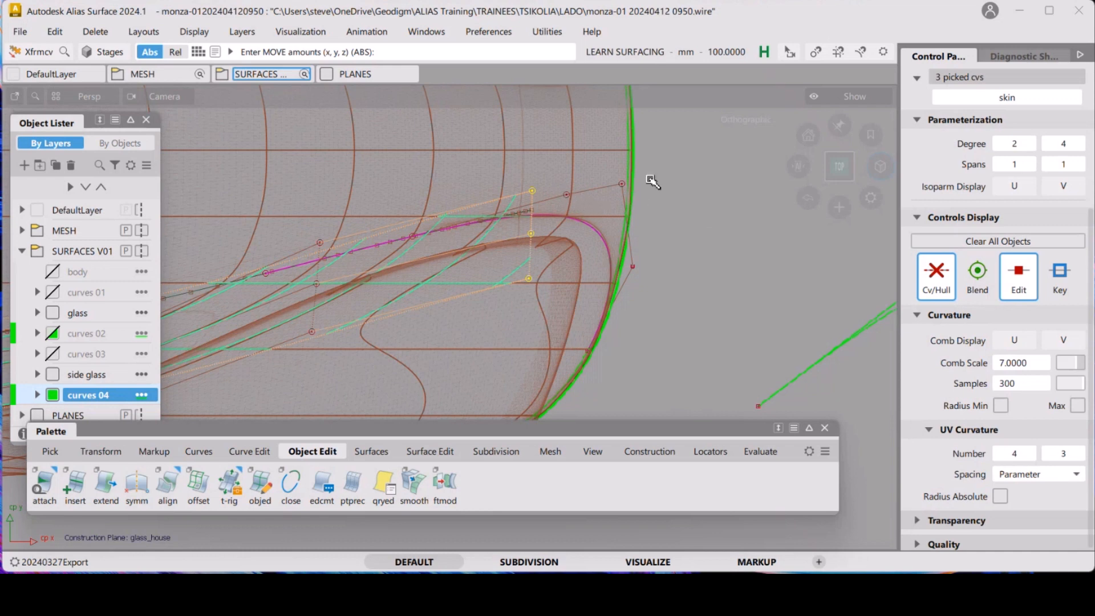
click(313, 322)
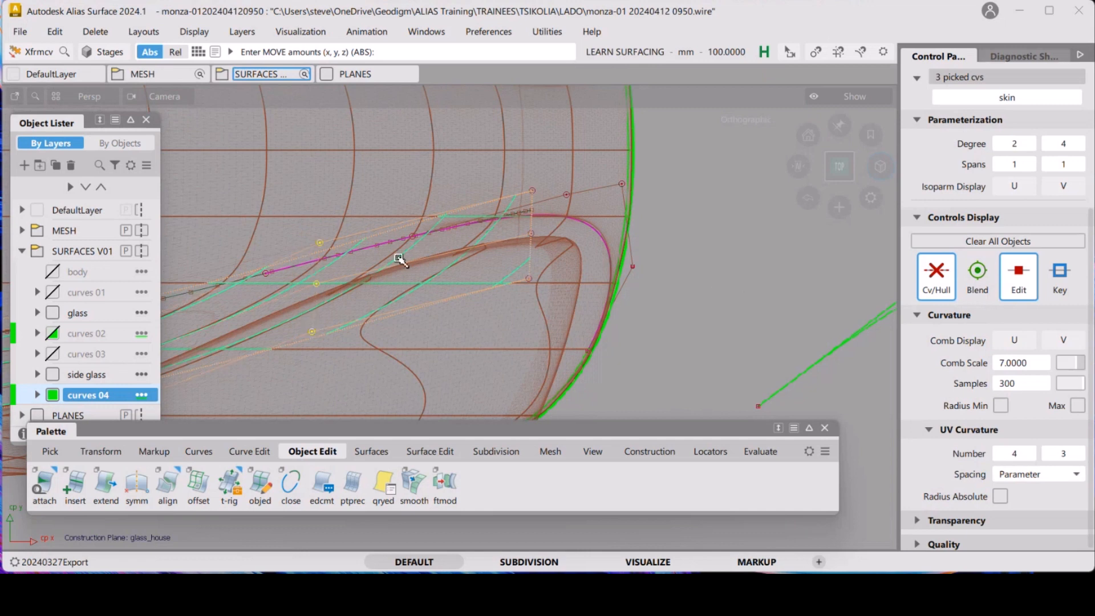
right_drag(716, 277, 746, 218)
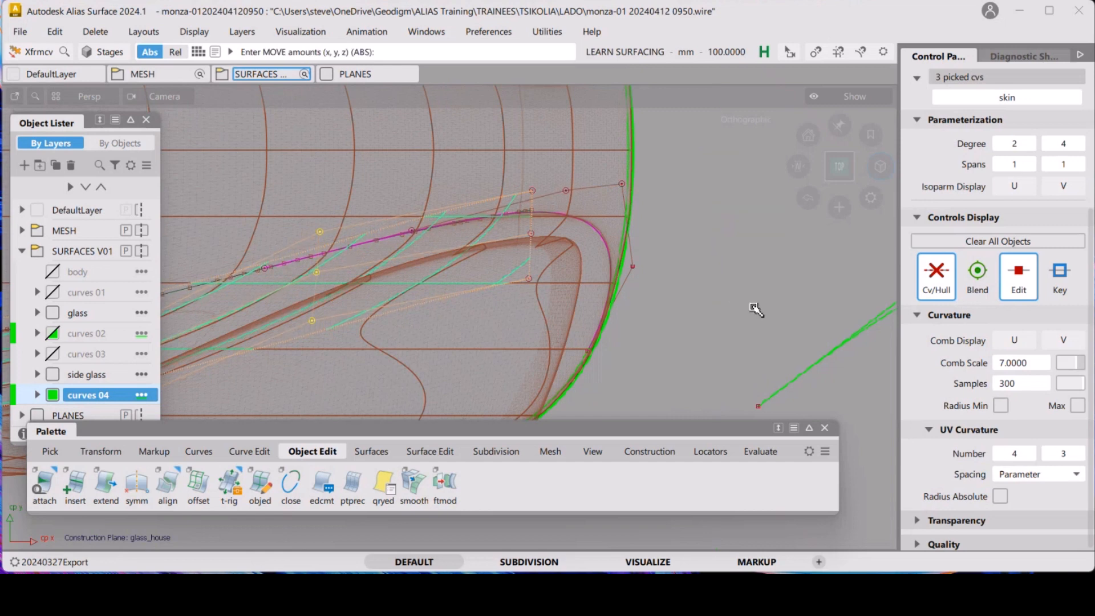
ctrl+shift+drag(752, 306, 749, 278)
ctrl+shift+drag(619, 281, 580, 301)
Select the skin surface and turn off its CV/hull display
click(521, 290)
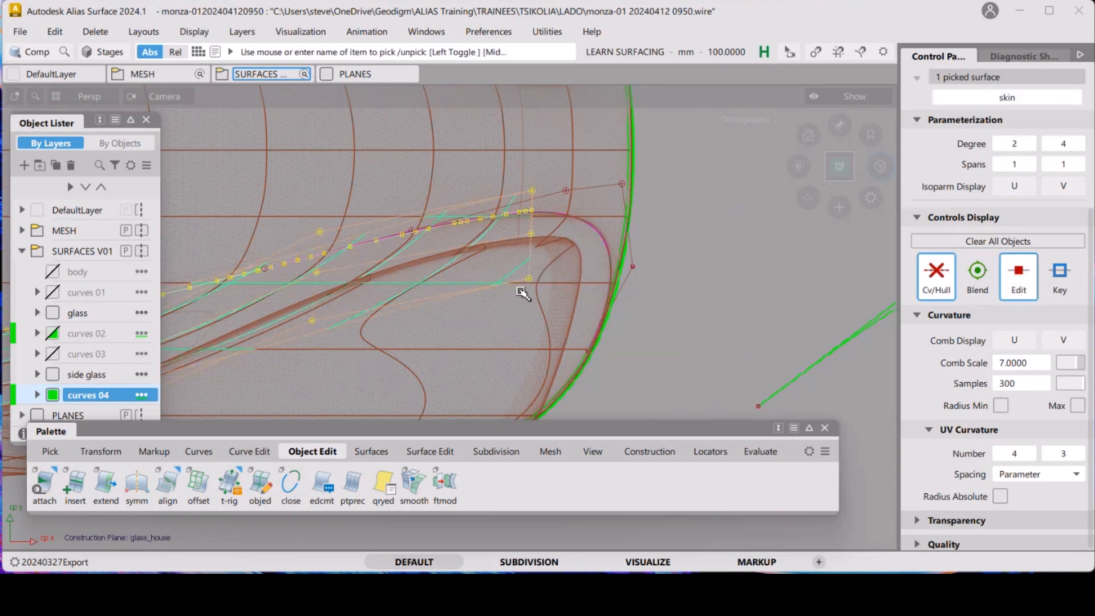
click(950, 259)
ctrl+shift+drag(782, 287, 779, 260)
ctrl+shift+middle_drag(697, 248, 649, 255)
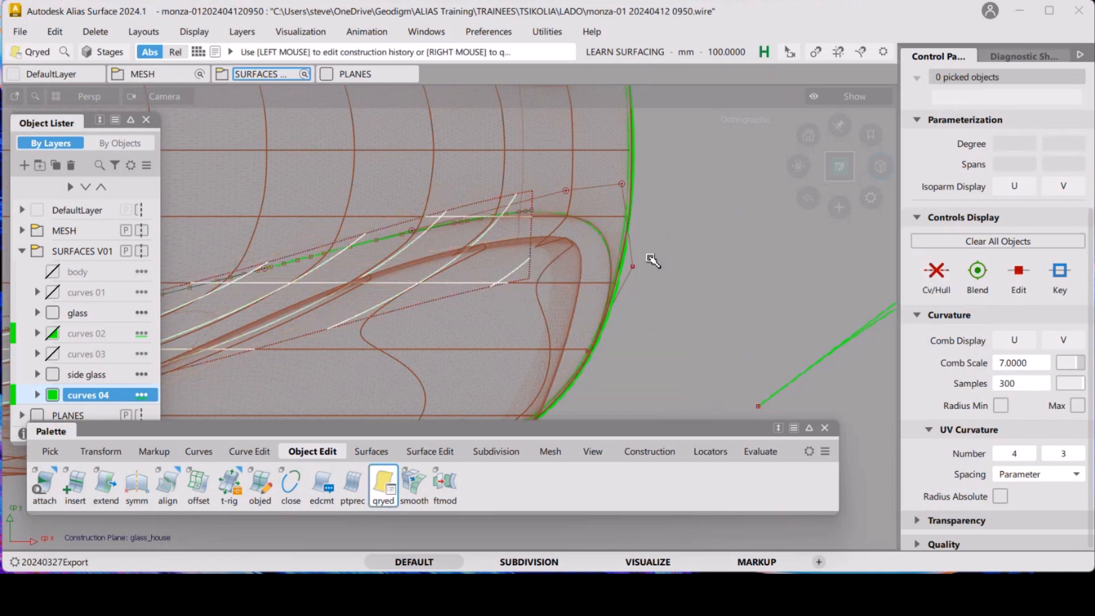
Reopen the curve's G2 alignment and slide its attach point along the green glass-edge curve to about 0.844
click(594, 234)
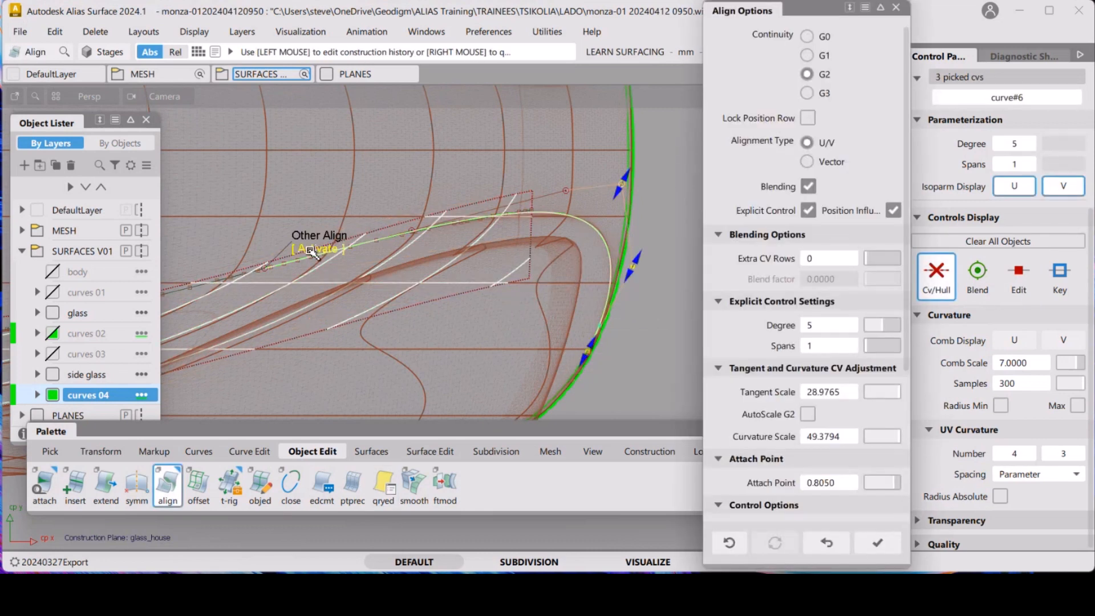
click(314, 249)
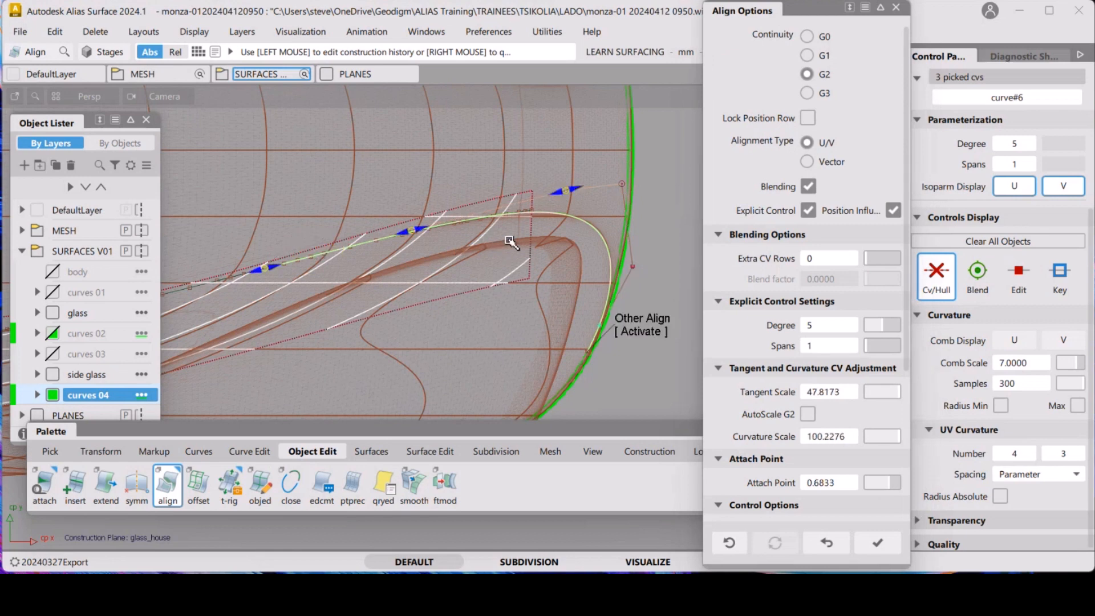
key(alt+shift)
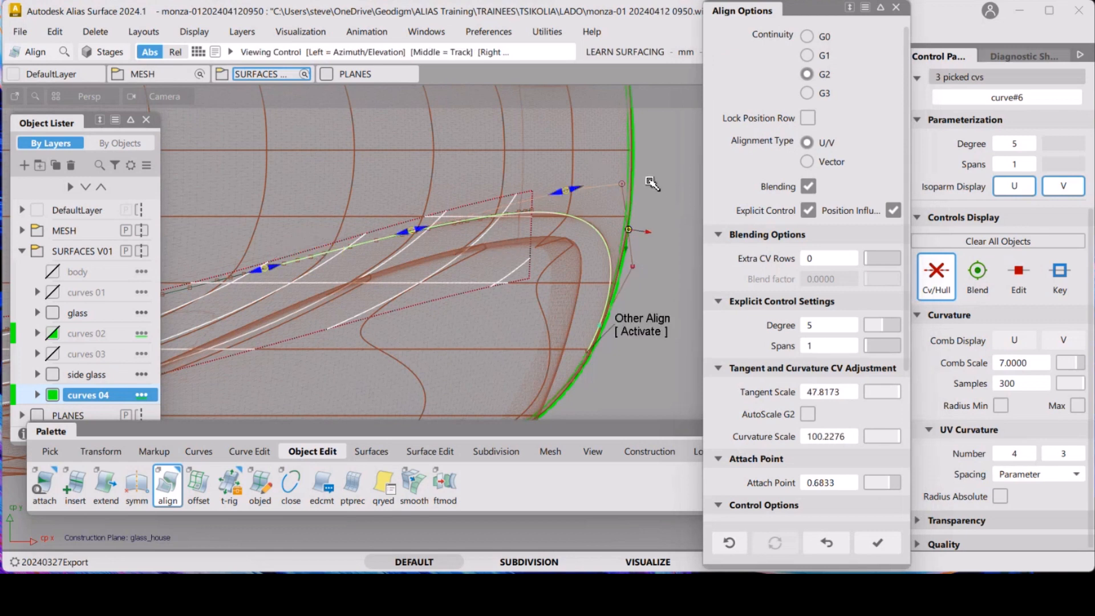
alt+shift+right_drag(654, 191, 661, 195)
alt+shift+middle_drag(662, 196, 631, 152)
alt+shift+right_drag(631, 151, 652, 166)
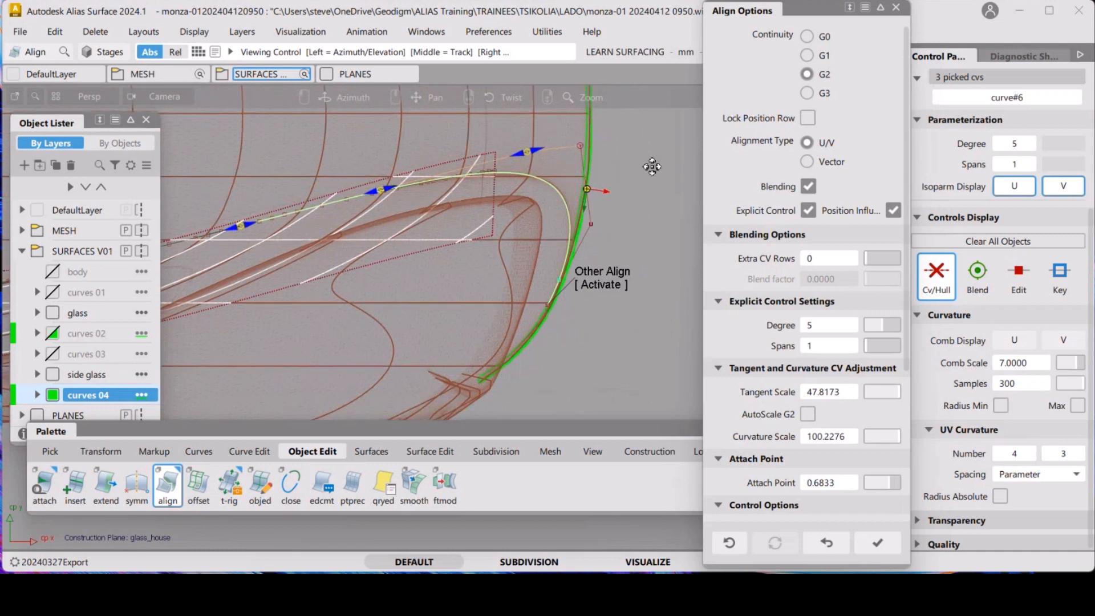
alt+shift+middle_drag(652, 166, 657, 179)
alt+shift+right_drag(655, 178, 642, 204)
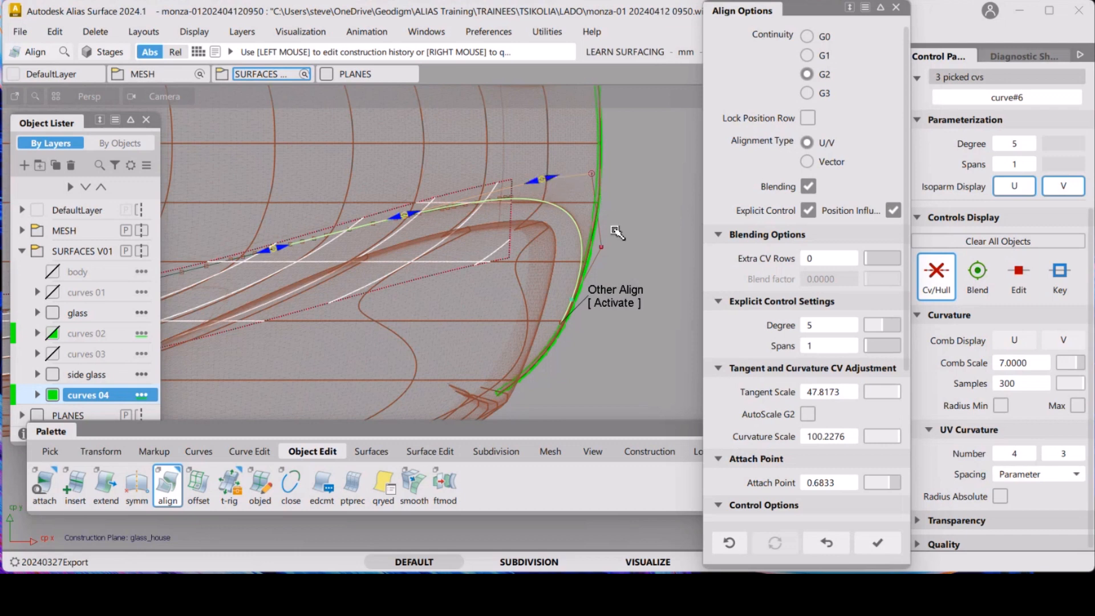
click(612, 305)
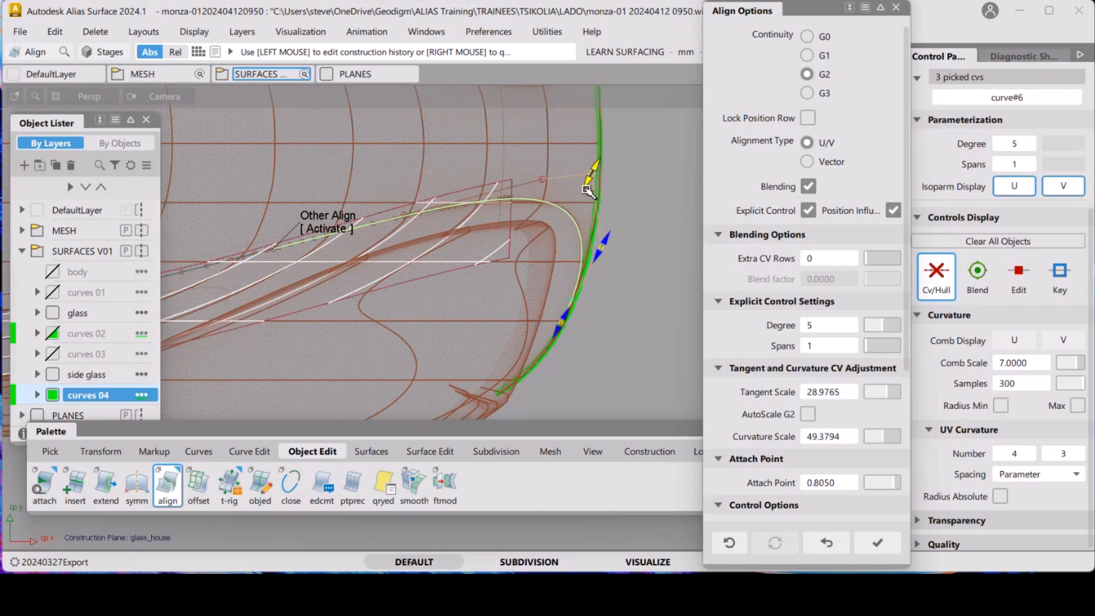
drag(587, 190, 550, 338)
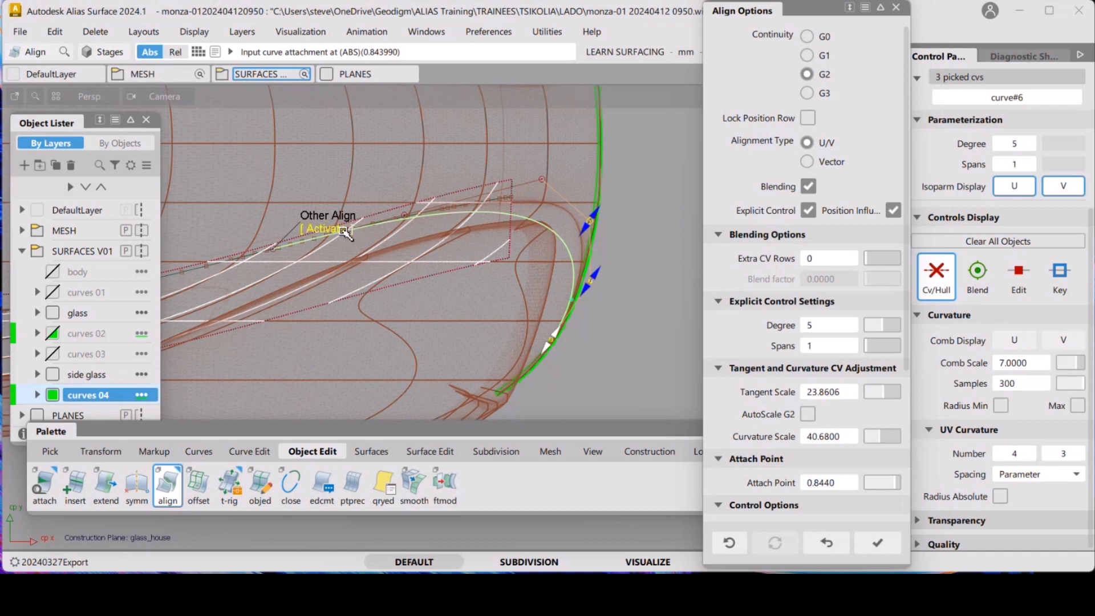
Activate the other alignment end and drag its tangent and curvature handles to about 53.6 and 111.4
click(341, 228)
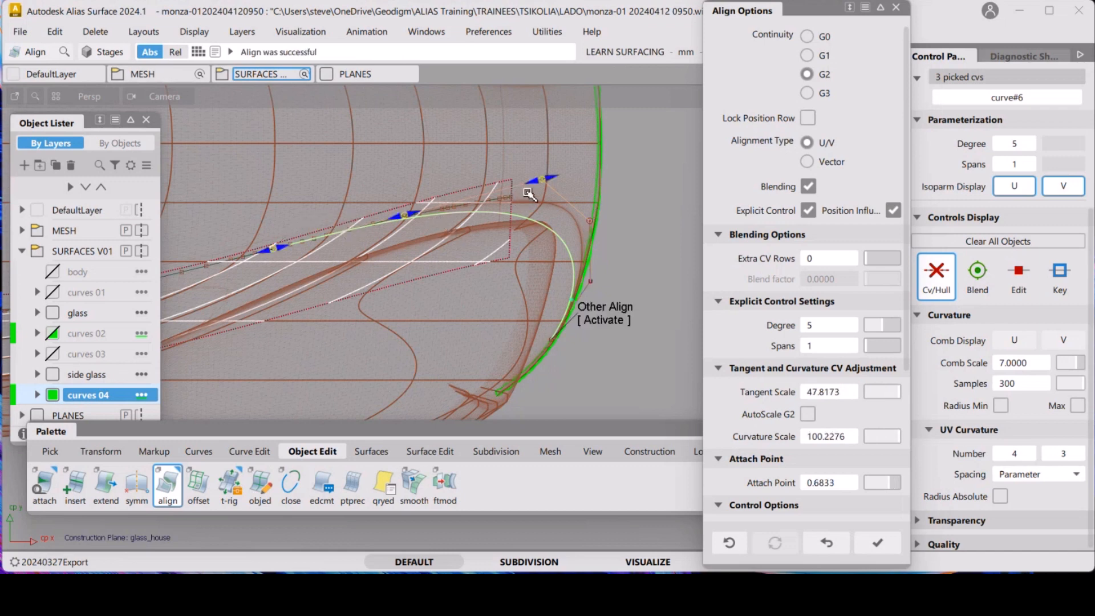
mouse_move(536, 181)
mouse_down()
mouse_move(569, 166)
mouse_move(552, 179)
mouse_up()
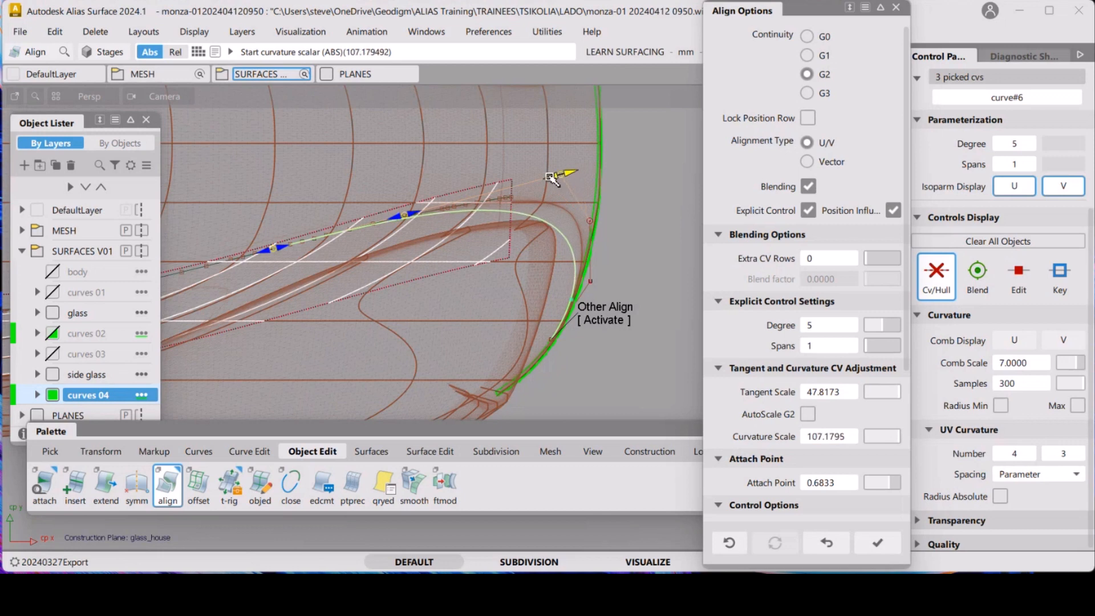
drag(421, 217, 605, 198)
Fine-tune the upper alignment end: tangent scale about 56.6, attach point about 0.728, curvature scale about 103.1
click(618, 320)
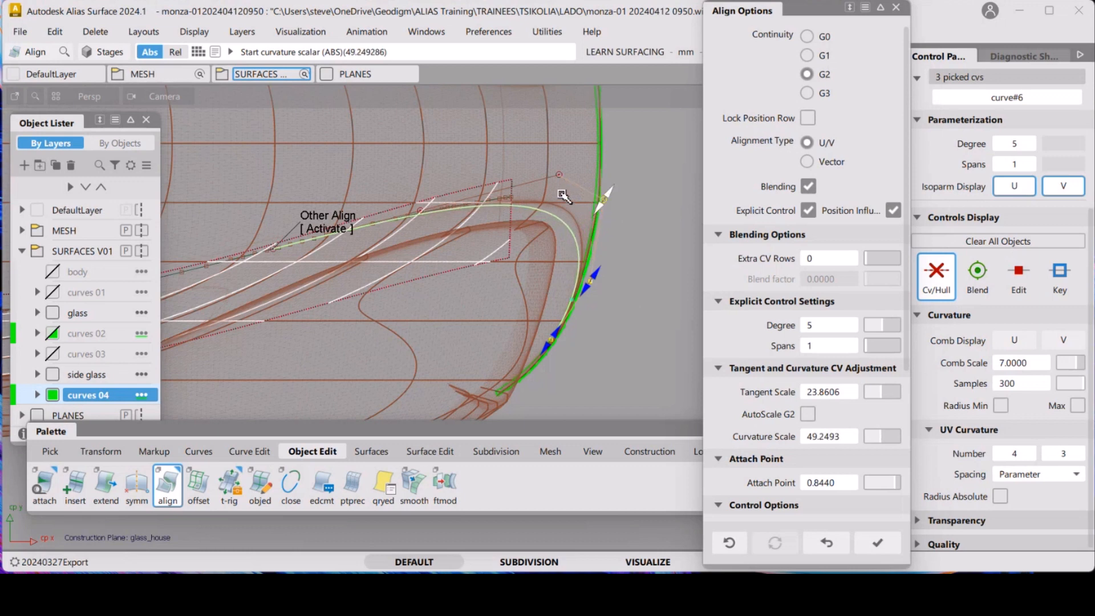
click(328, 223)
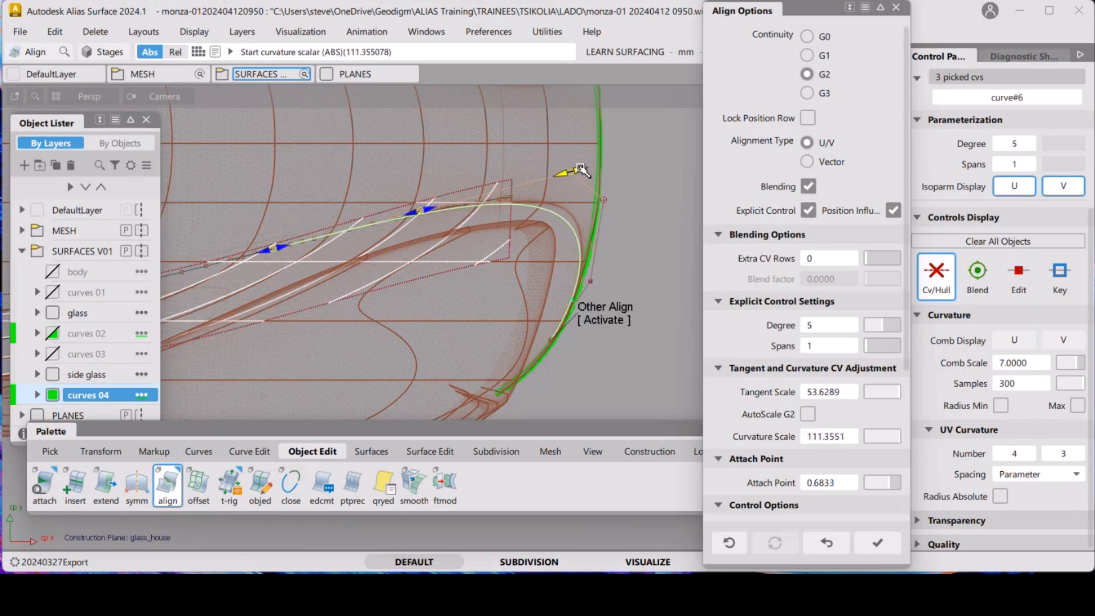
drag(433, 211, 474, 232)
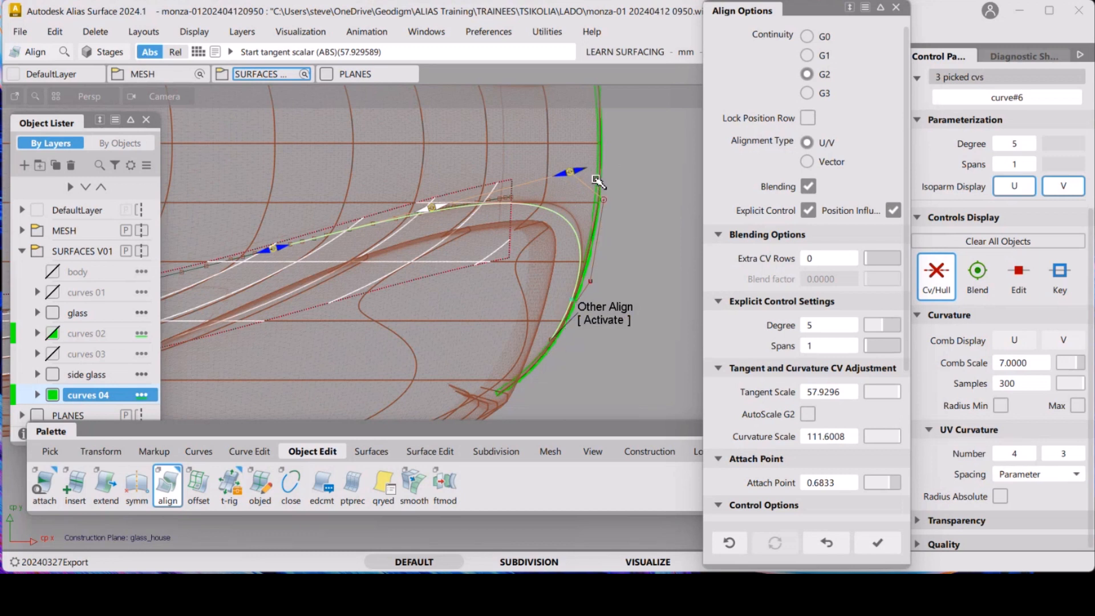
drag(447, 209, 455, 222)
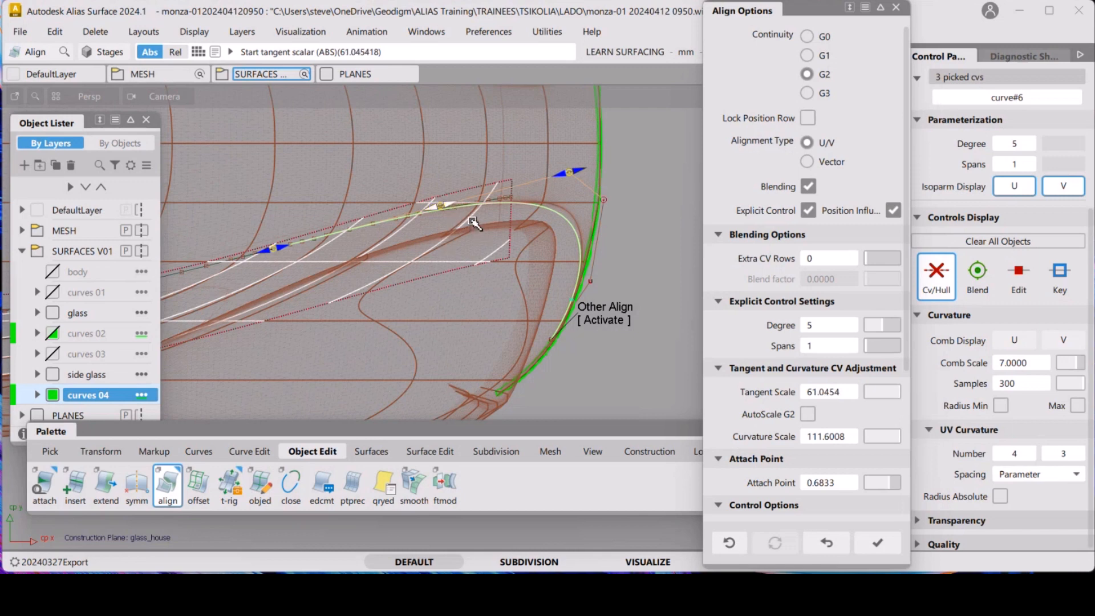
drag(282, 251, 322, 243)
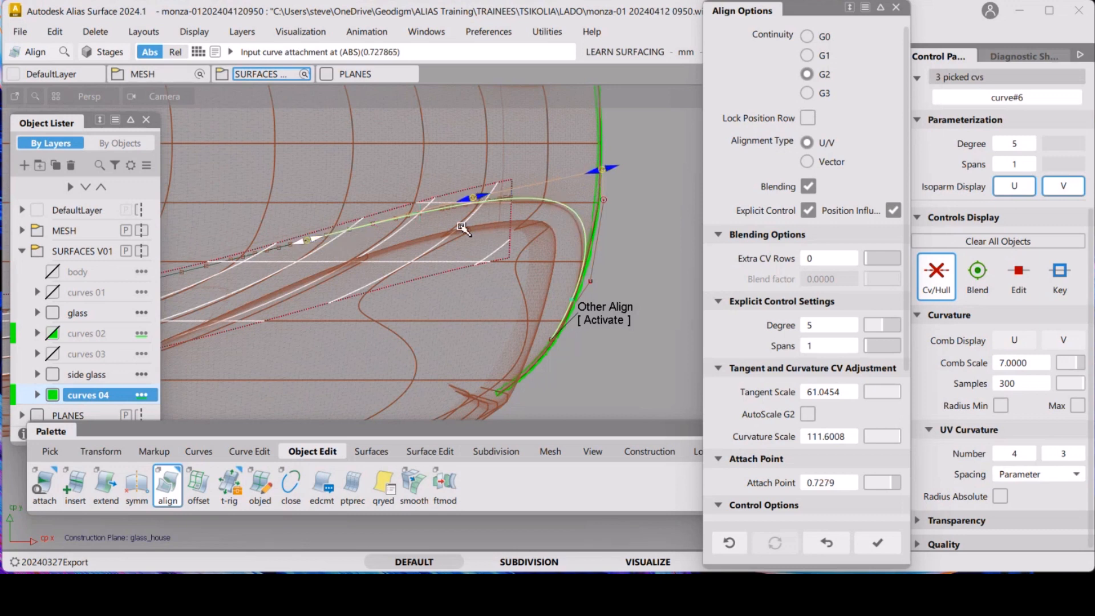
drag(476, 197, 463, 200)
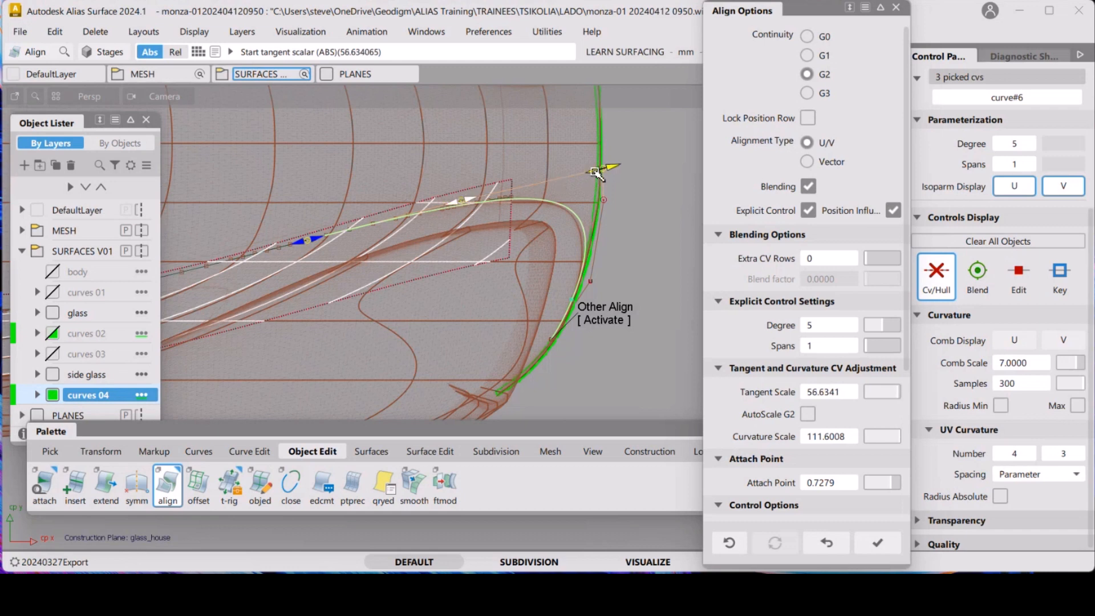
drag(595, 174, 572, 180)
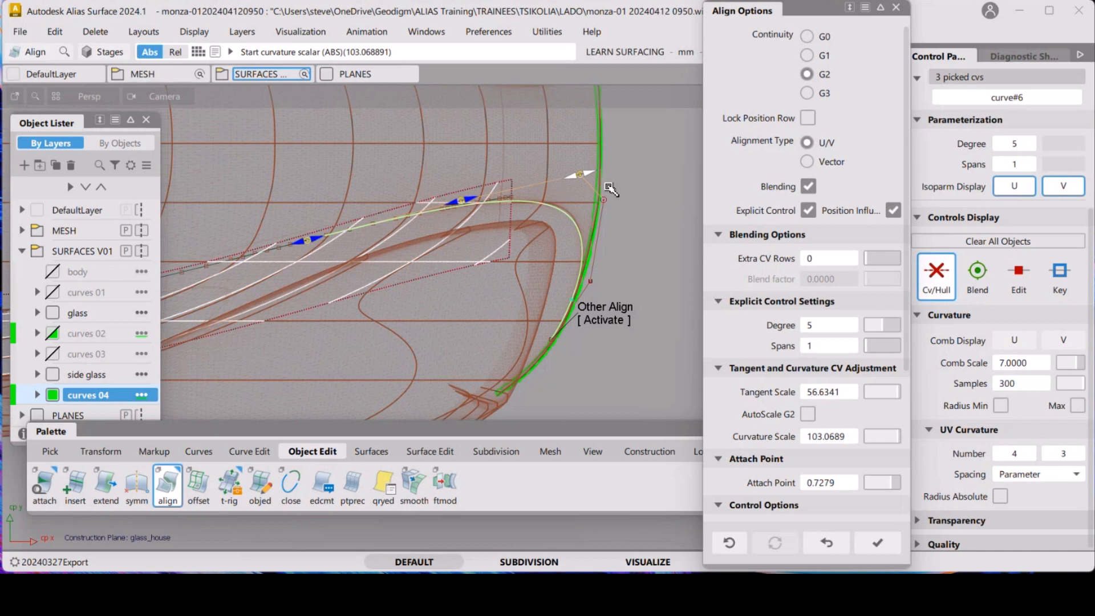
Switch to the glass-edge alignment and set its tangent scale about 27.3 and curvature scale about 50.5
click(609, 318)
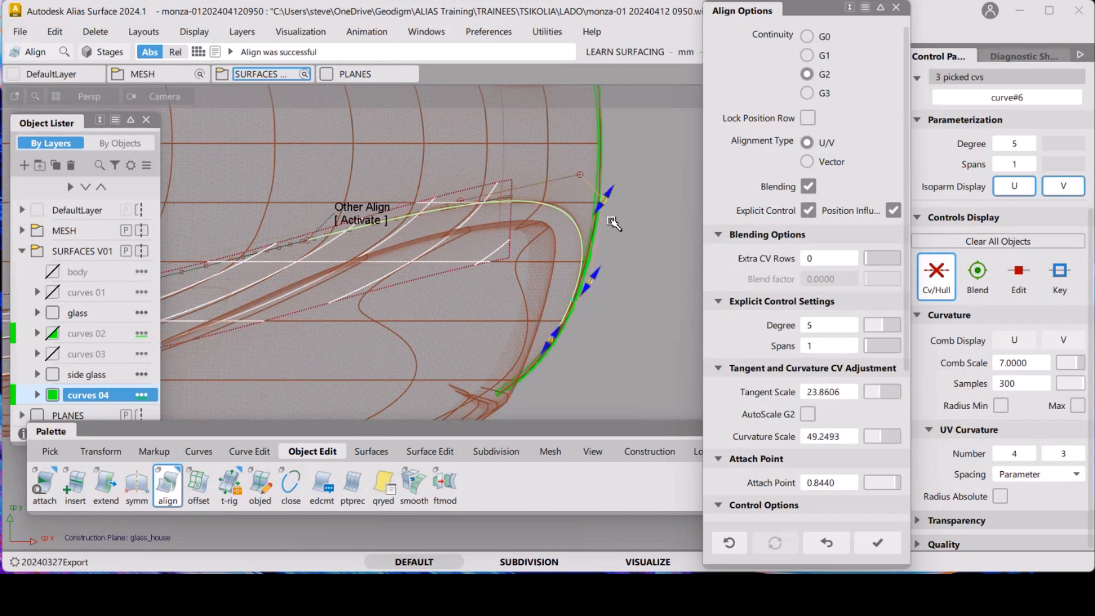
drag(598, 277, 603, 266)
drag(593, 210, 595, 207)
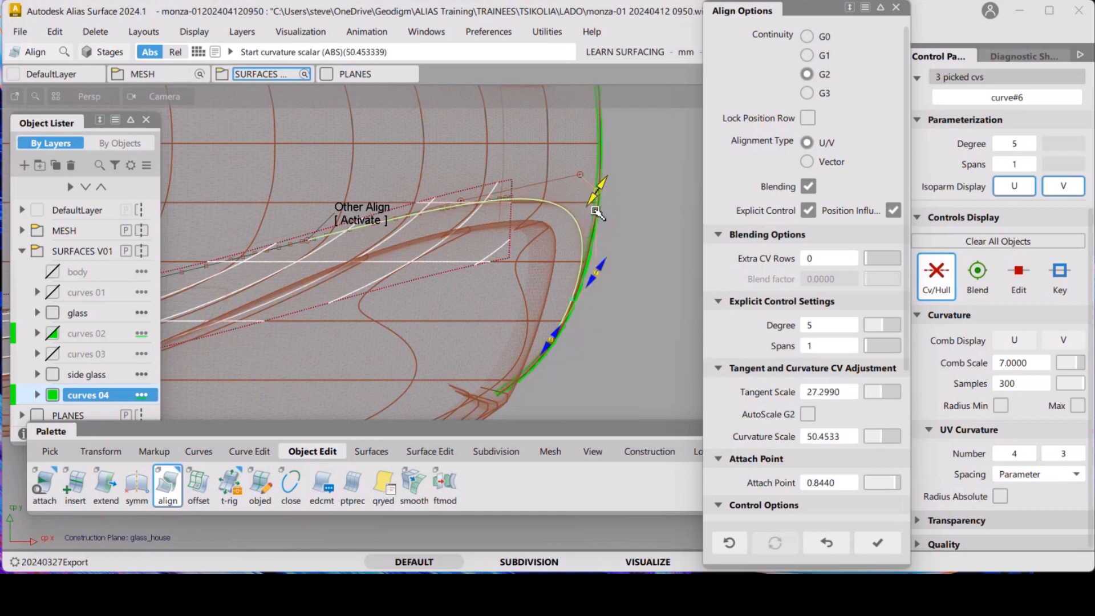
Return to the upper alignment end and trim its curvature scale to about 102.5
click(359, 217)
drag(576, 176, 575, 180)
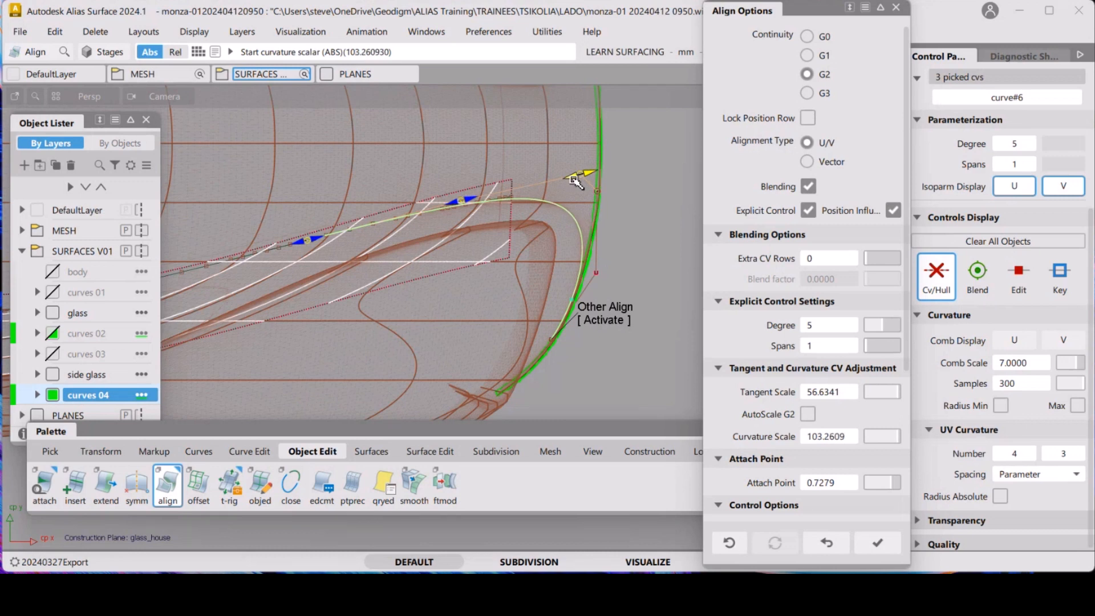
drag(574, 180, 570, 178)
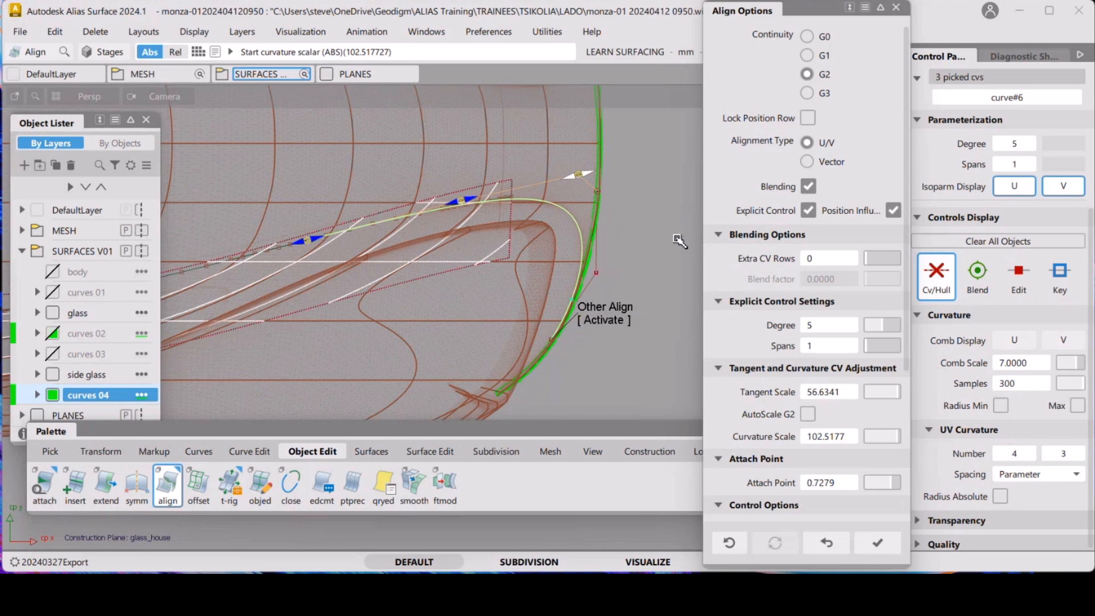
Finish the alignment, then select and delete the three white construction lines near the glass edge, accepting removal of their construction history
click(630, 243)
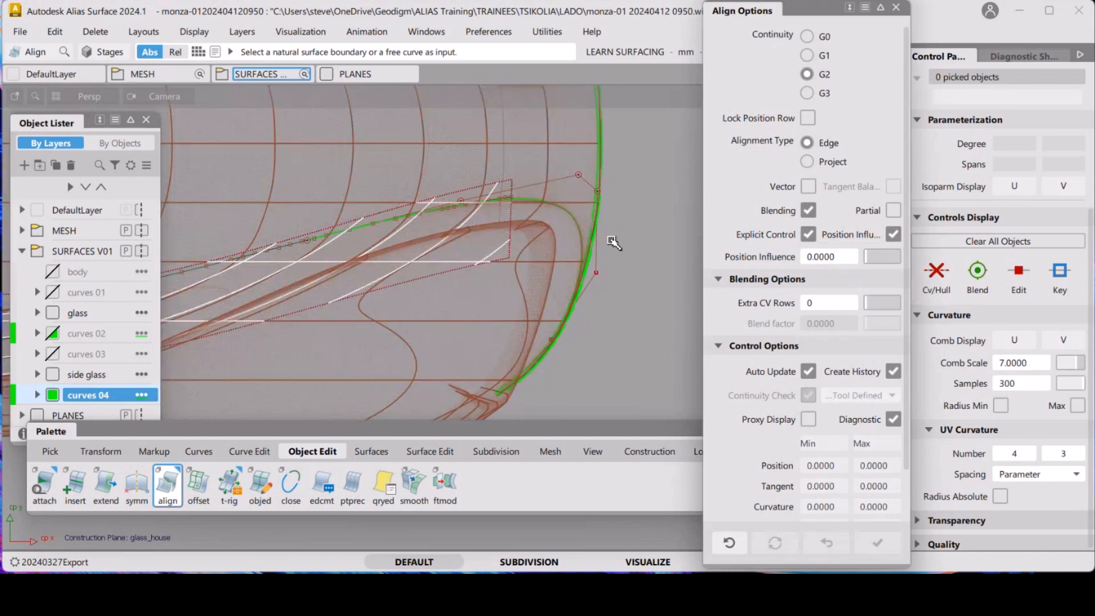
mouse_move(613, 238)
alt+shift+mouse_down()
mouse_move(547, 196)
mouse_move(500, 206)
mouse_move(616, 227)
alt+shift+mouse_up()
alt+shift+middle_drag(616, 228, 464, 268)
ctrl+shift+drag(465, 240, 582, 293)
key(Delete)
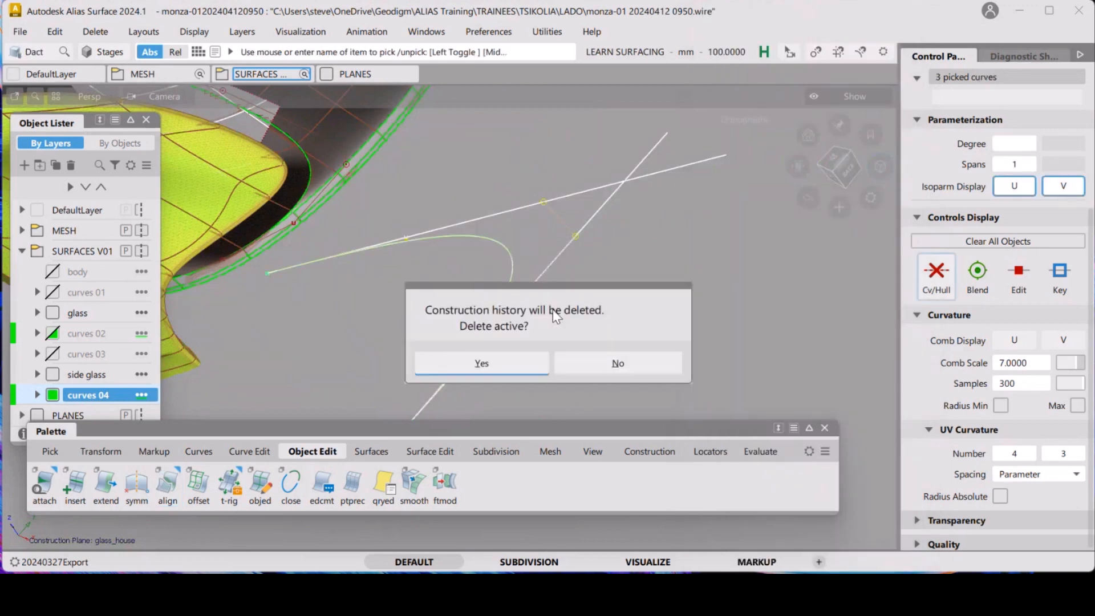
click(510, 365)
alt+shift+drag(510, 365, 434, 260)
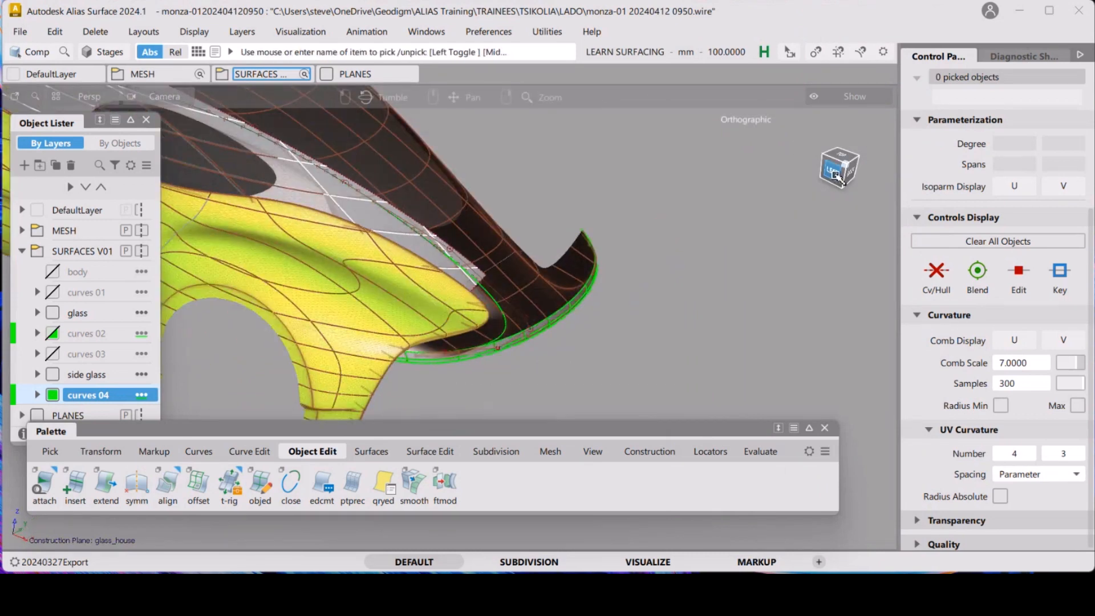
click(810, 198)
alt+shift+right_drag(511, 340, 472, 241)
ctrl+shift+drag(527, 248, 348, 225)
click(565, 294)
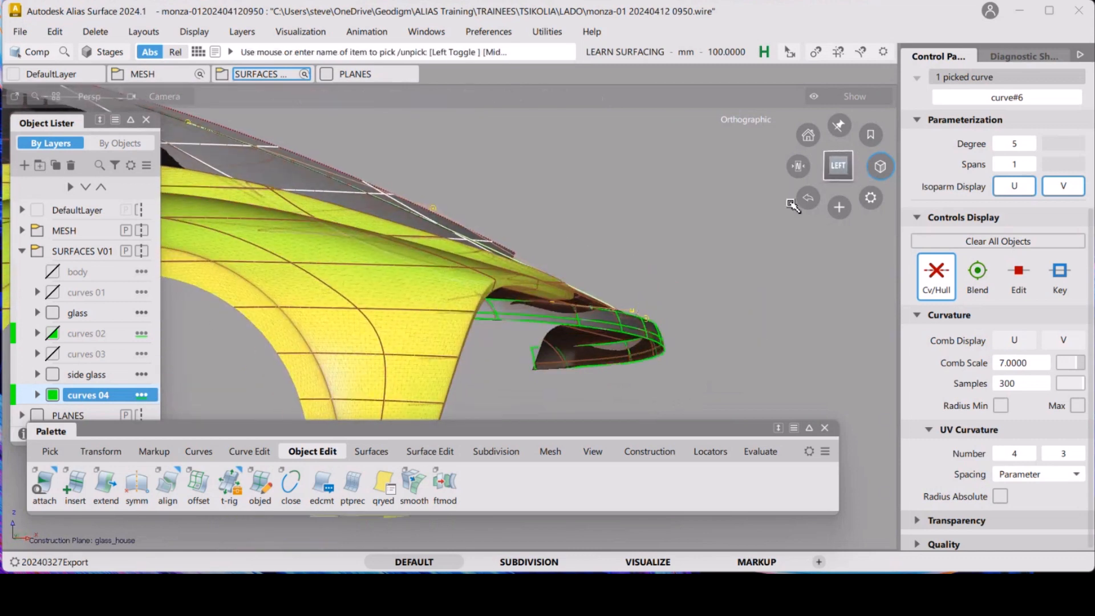
click(838, 168)
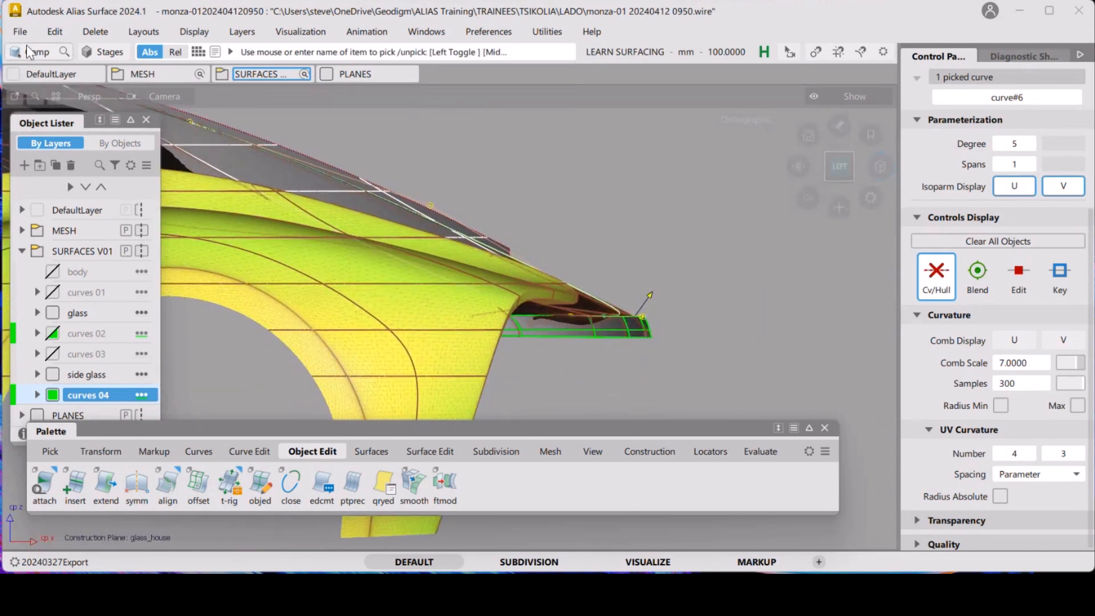
click(29, 33)
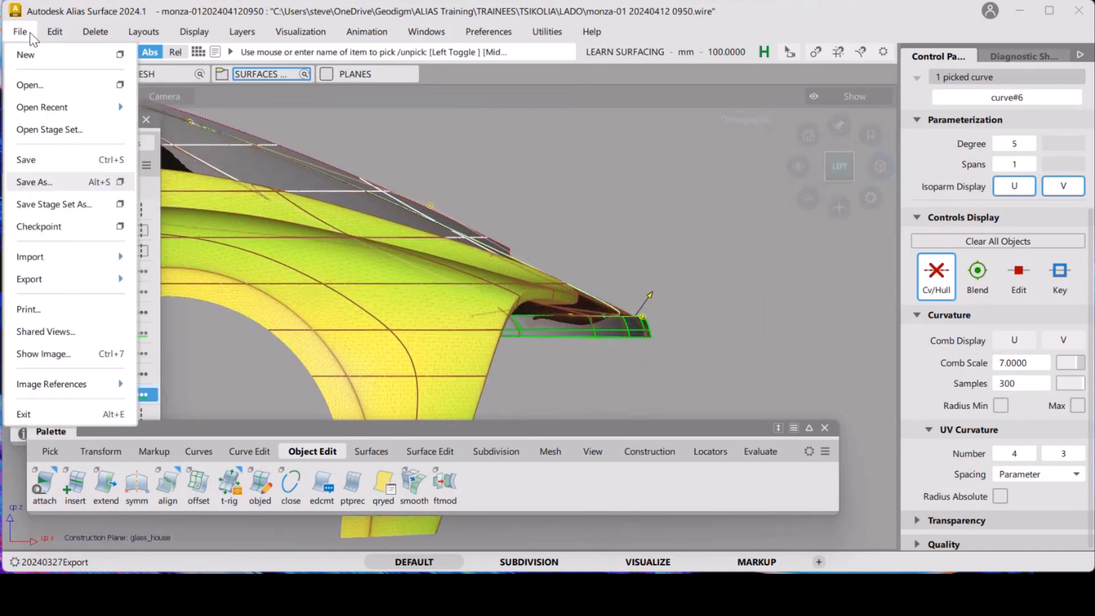
click(36, 183)
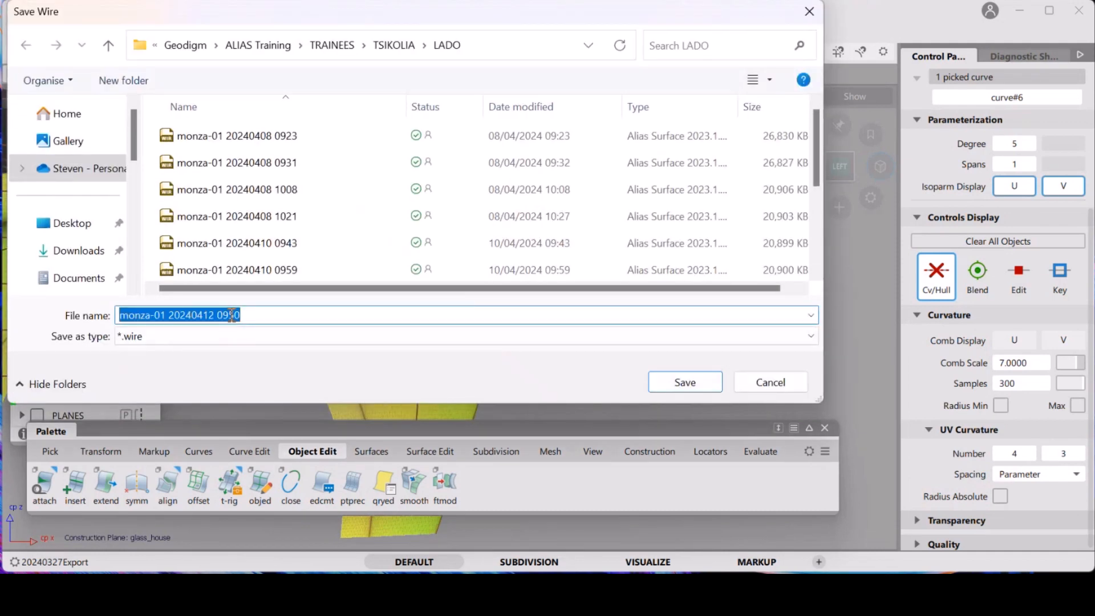
double_click(220, 315)
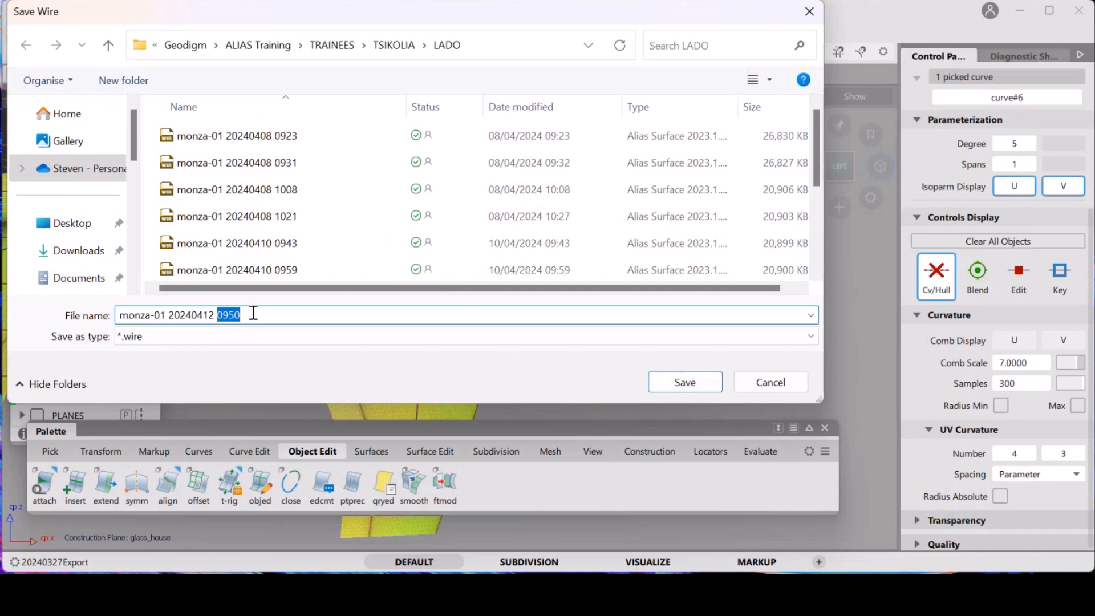
text(1004)
key(Return)
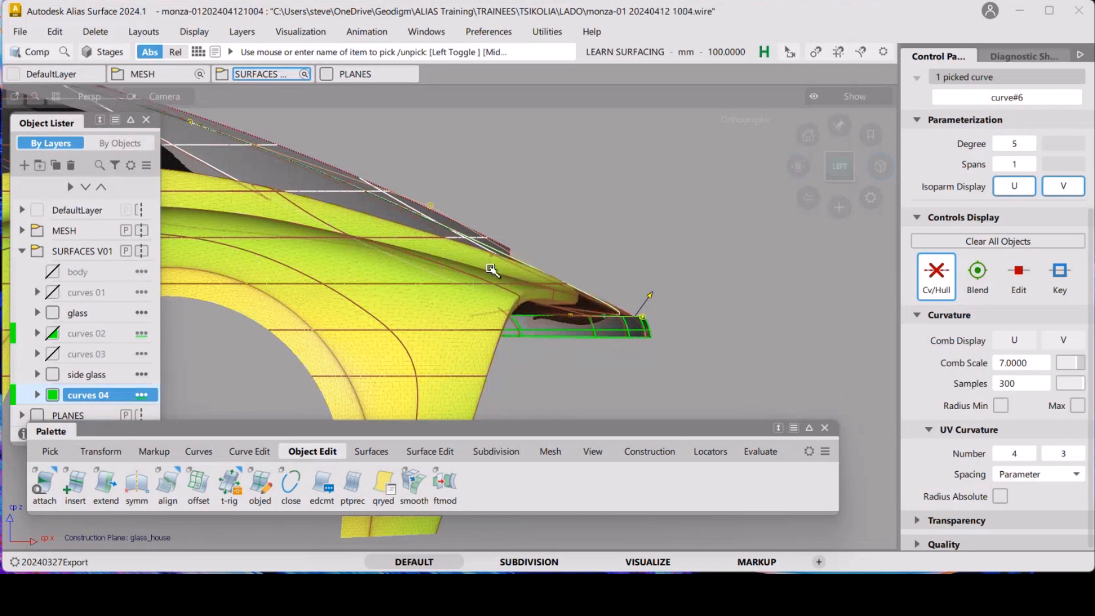
Deselect everything and make all hidden objects visible again
click(606, 286)
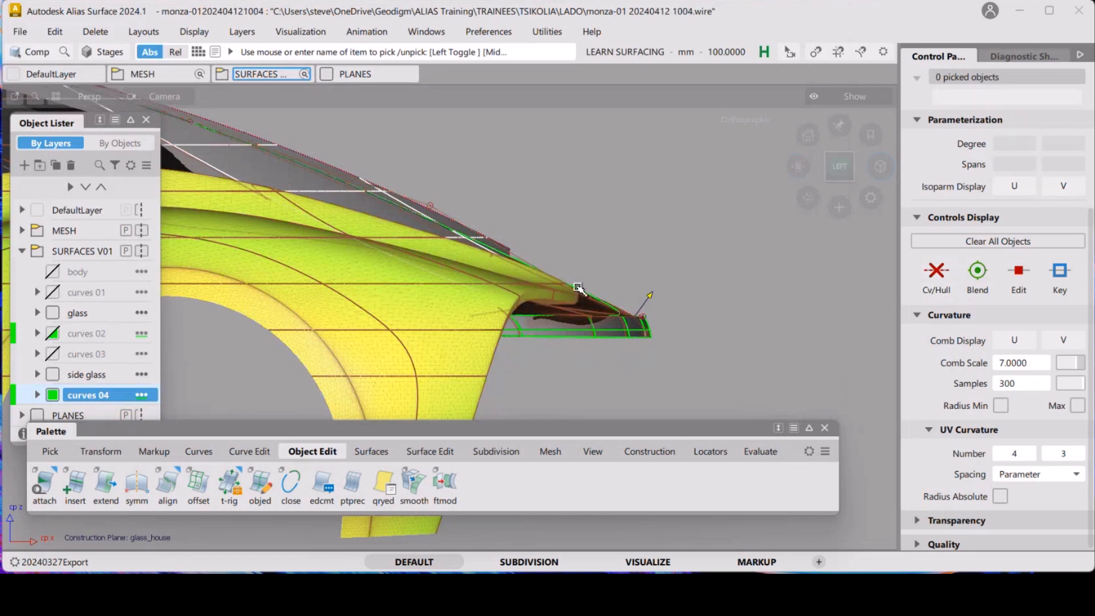
alt+shift+drag(576, 238, 540, 250)
alt+shift+drag(412, 264, 787, 277)
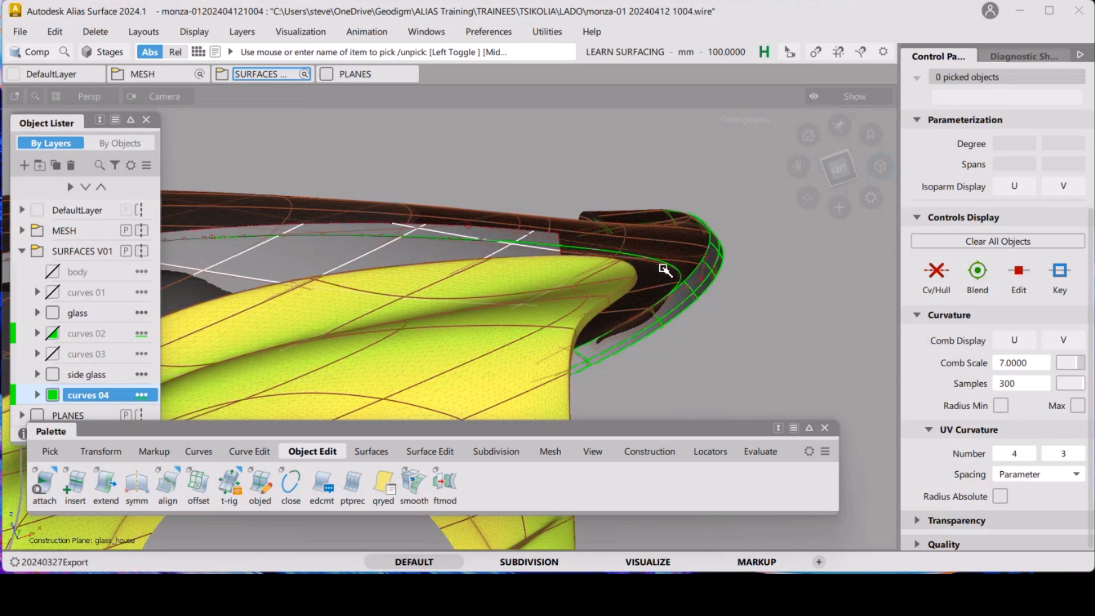
mouse_move(641, 255)
alt+shift+mouse_down()
mouse_move(648, 313)
mouse_move(640, 237)
mouse_move(655, 302)
mouse_move(682, 315)
mouse_move(655, 252)
alt+shift+mouse_up()
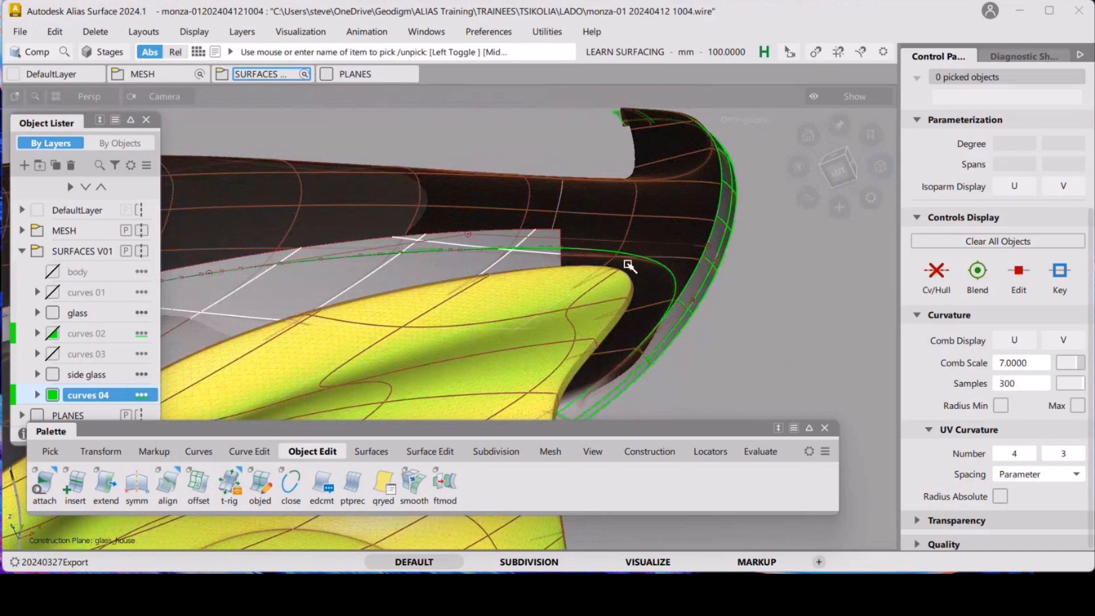
alt+shift+drag(637, 272, 582, 253)
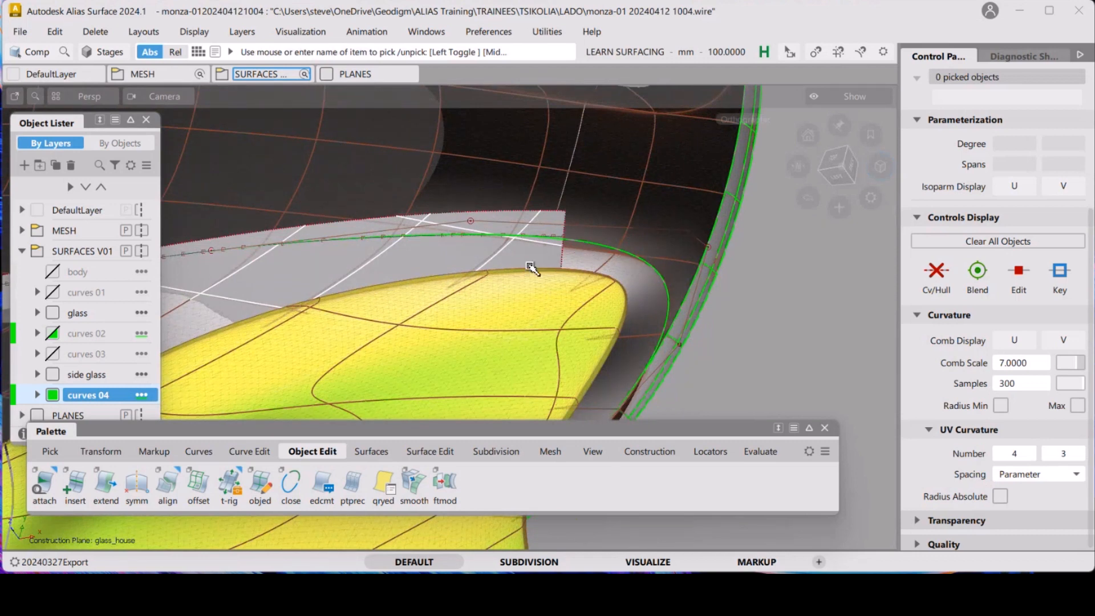
mouse_move(593, 252)
alt+shift+mouse_down()
mouse_move(542, 257)
mouse_move(599, 238)
mouse_move(557, 244)
mouse_move(484, 311)
mouse_move(396, 269)
mouse_move(473, 295)
mouse_move(342, 256)
mouse_move(332, 298)
mouse_move(496, 305)
alt+shift+mouse_up()
key(s)
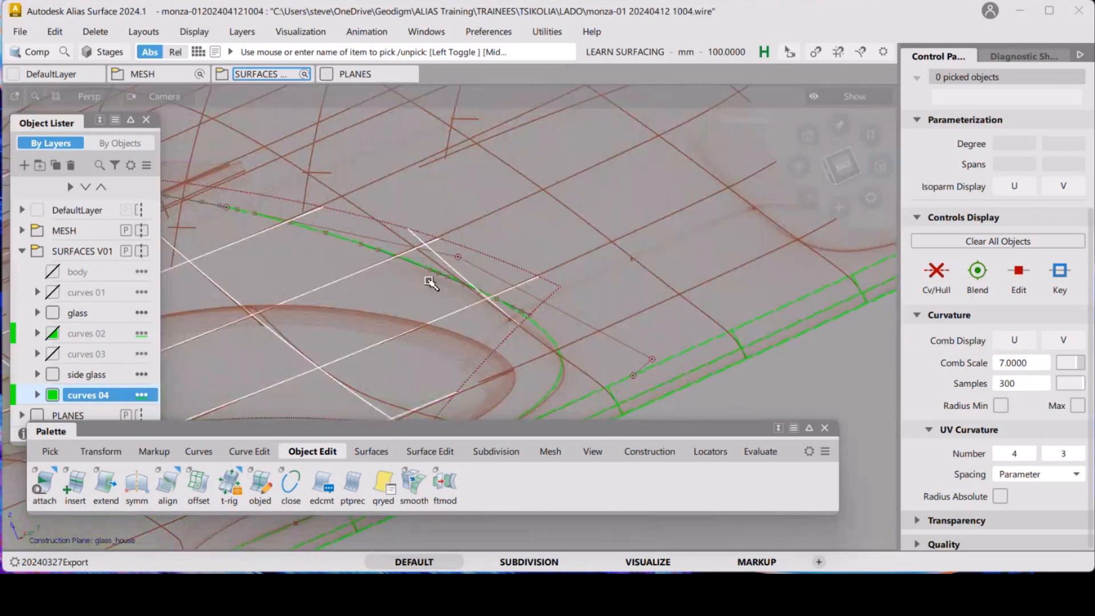
alt+shift+middle_drag(435, 237, 462, 191)
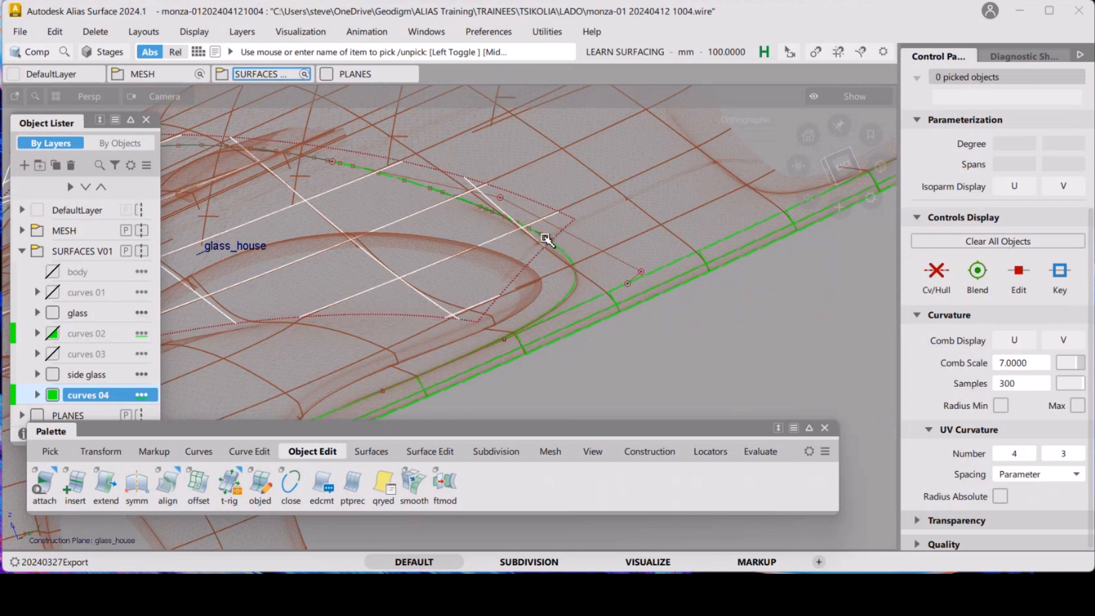
alt+shift+drag(546, 240, 506, 207)
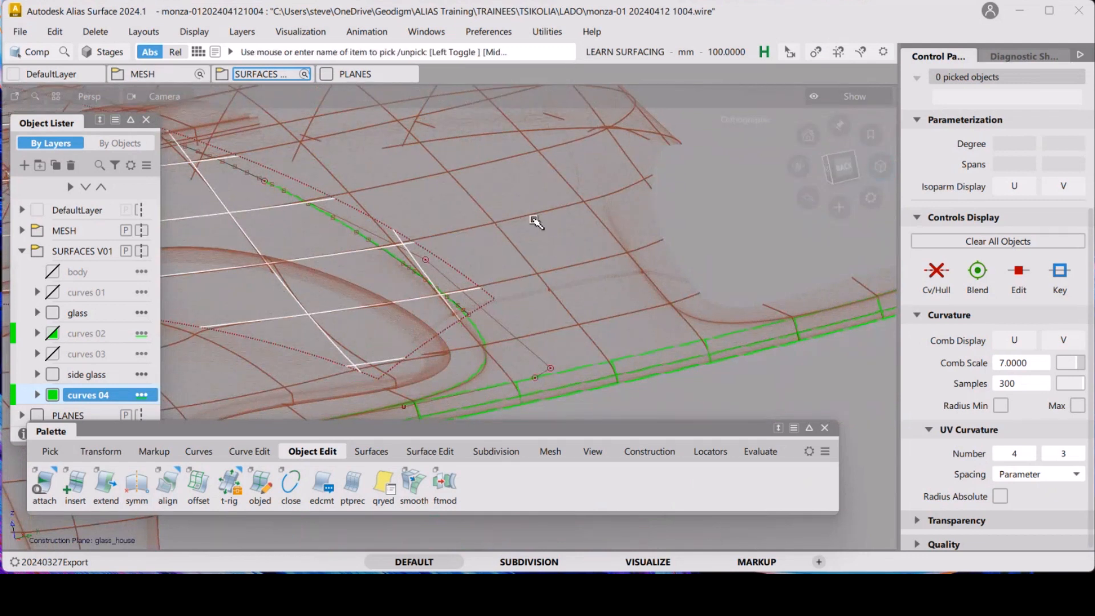
click(186, 35)
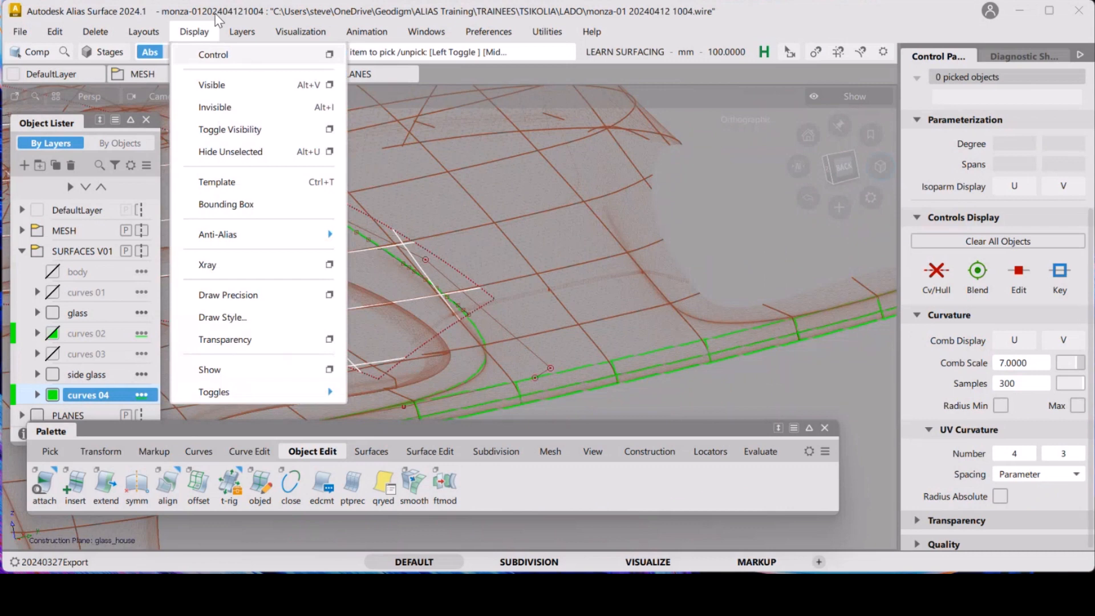
click(221, 91)
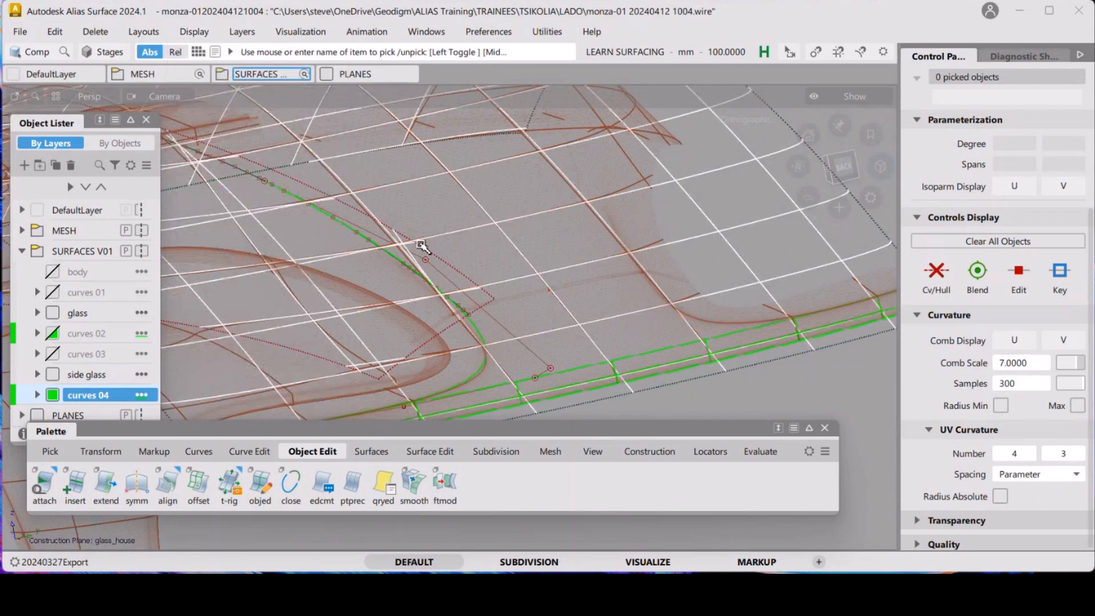
Orbit around the glasshouse to examine the construction curves and surfaces against the scan mesh
alt+shift+right_drag(509, 270, 510, 137)
mouse_move(479, 242)
alt+shift+mouse_down()
mouse_move(469, 221)
mouse_move(499, 245)
mouse_move(383, 240)
alt+shift+mouse_up()
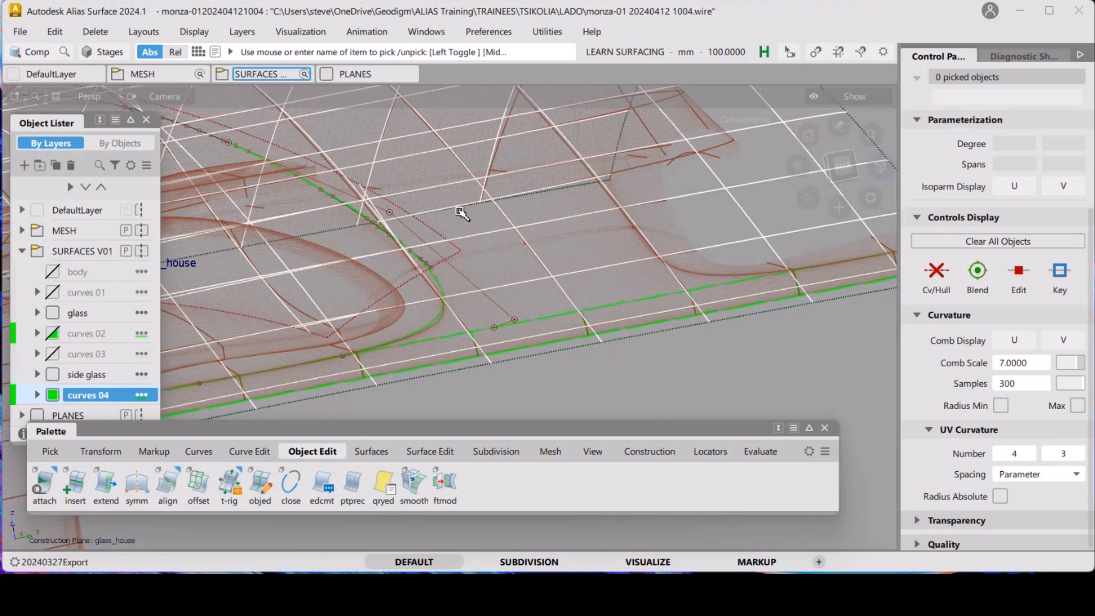
alt+shift+drag(422, 260, 539, 247)
alt+shift+middle_drag(539, 247, 542, 223)
alt+shift+drag(516, 240, 362, 208)
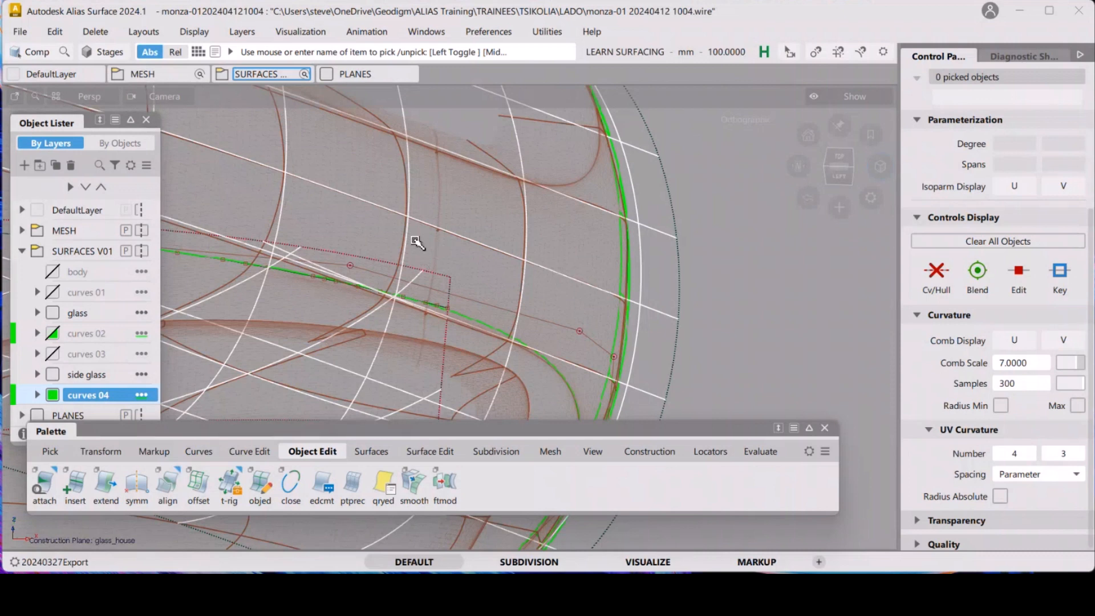
alt+shift+drag(420, 241, 623, 250)
click(559, 265)
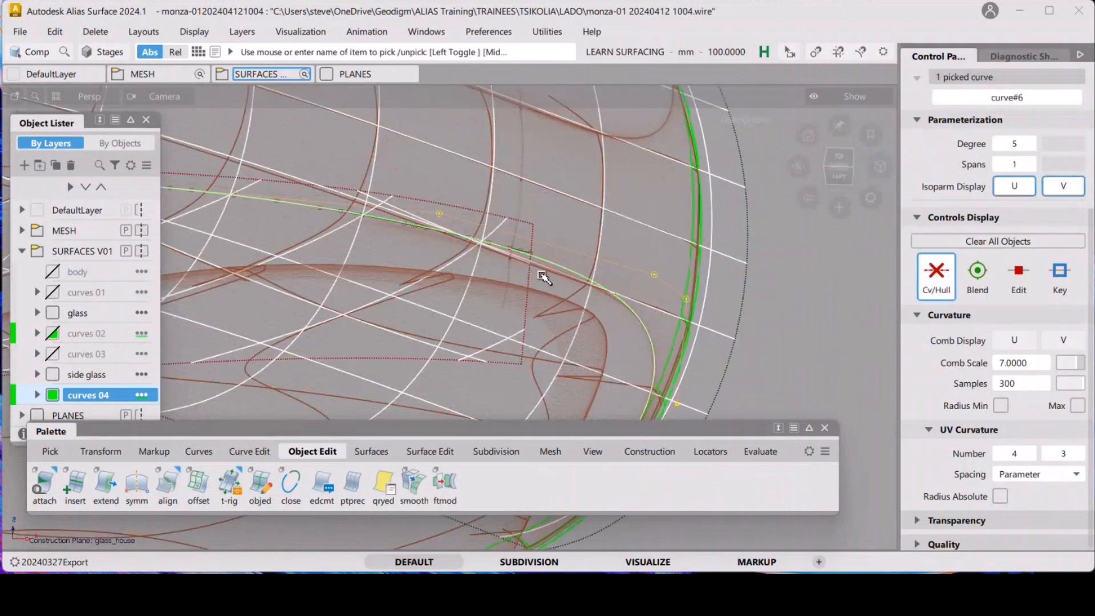
alt+shift+drag(416, 221, 341, 202)
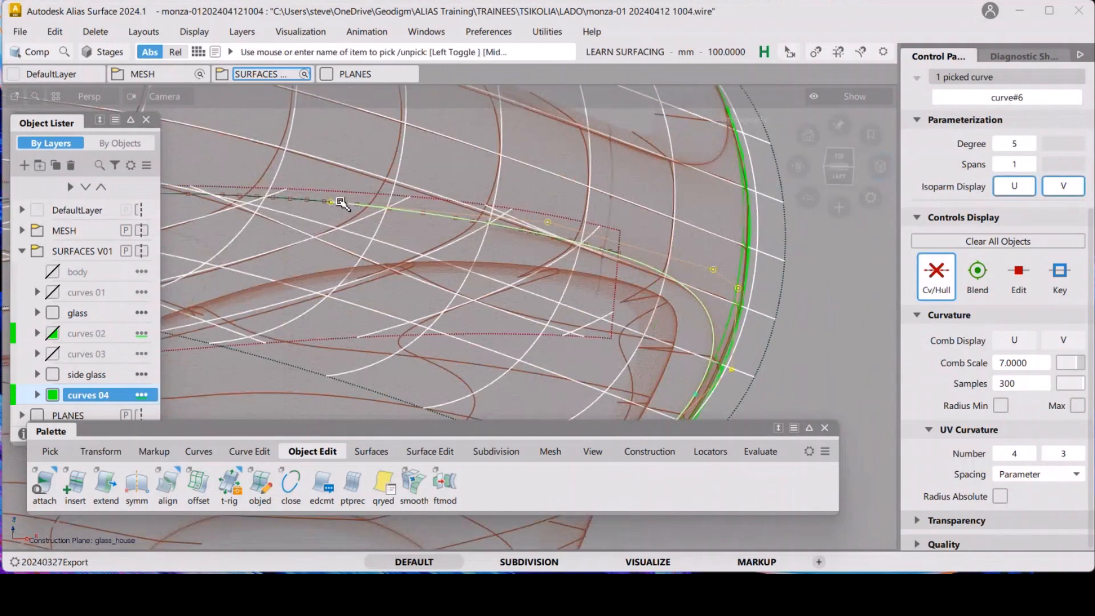
alt+shift+drag(451, 164, 411, 188)
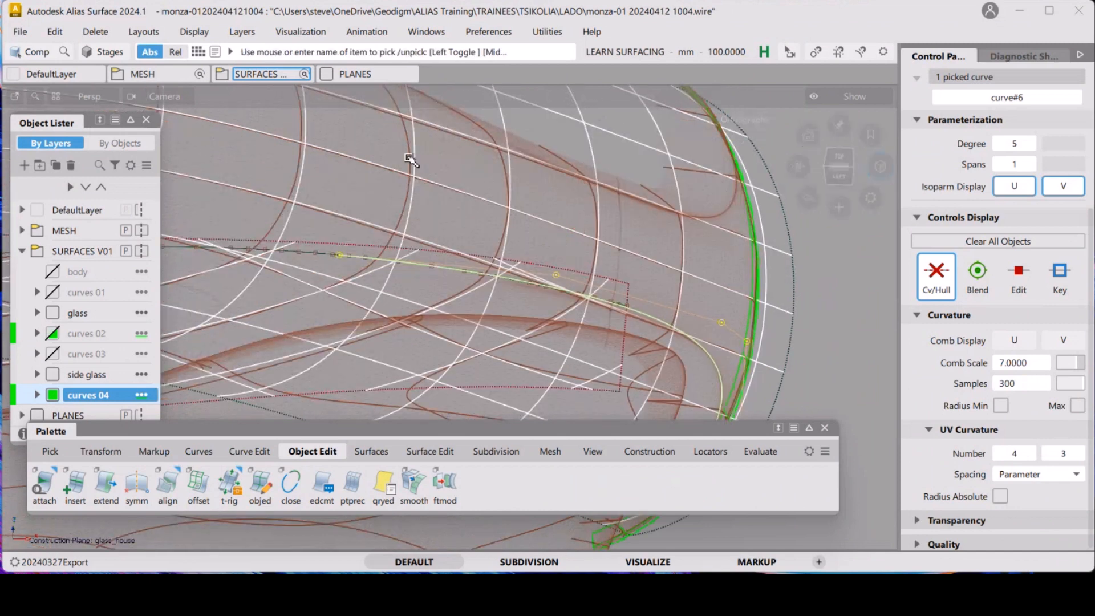
key(alt+shift)
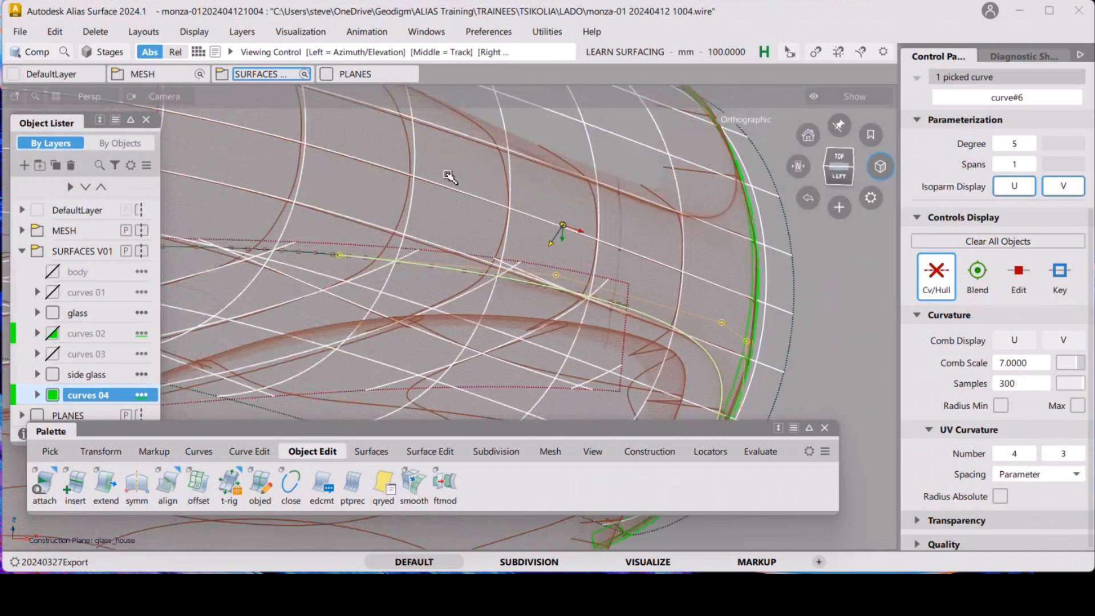
alt+shift+drag(451, 177, 444, 197)
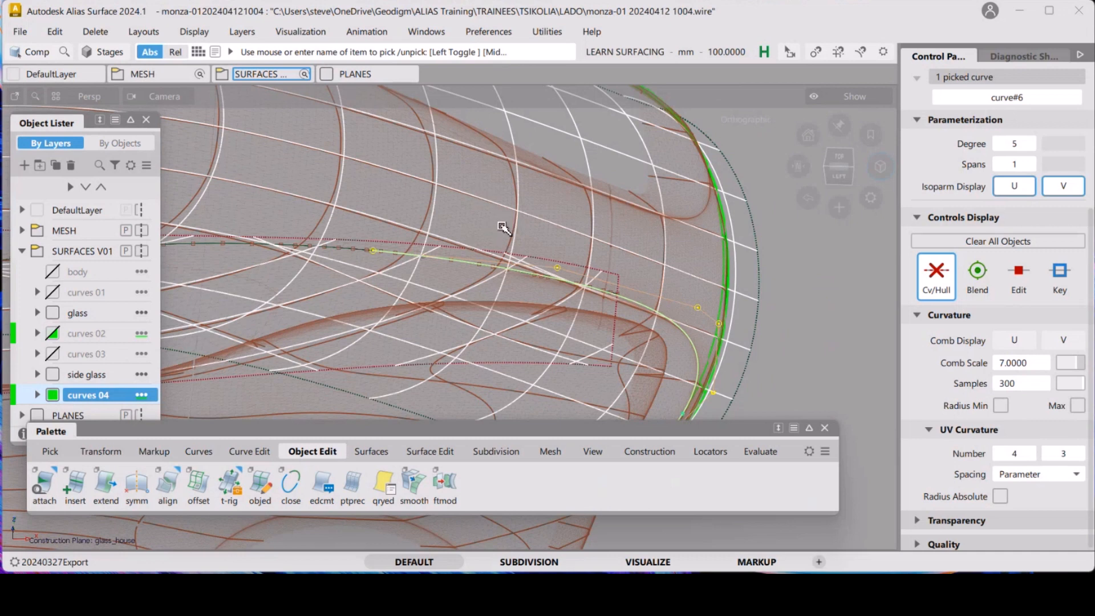
ctrl+shift+drag(454, 298, 481, 215)
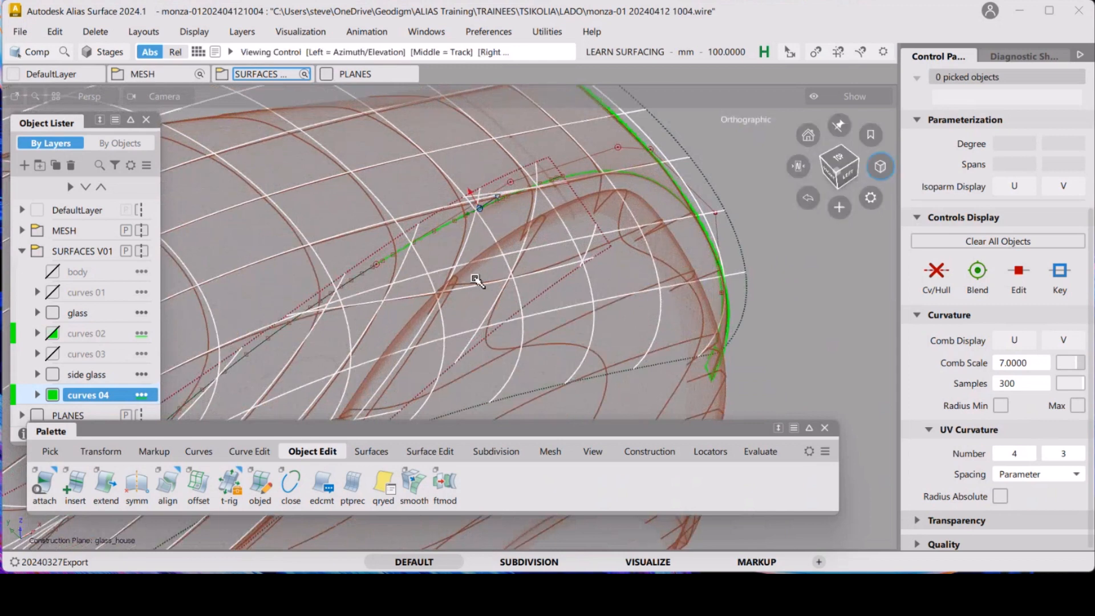
alt+shift+drag(475, 279, 645, 254)
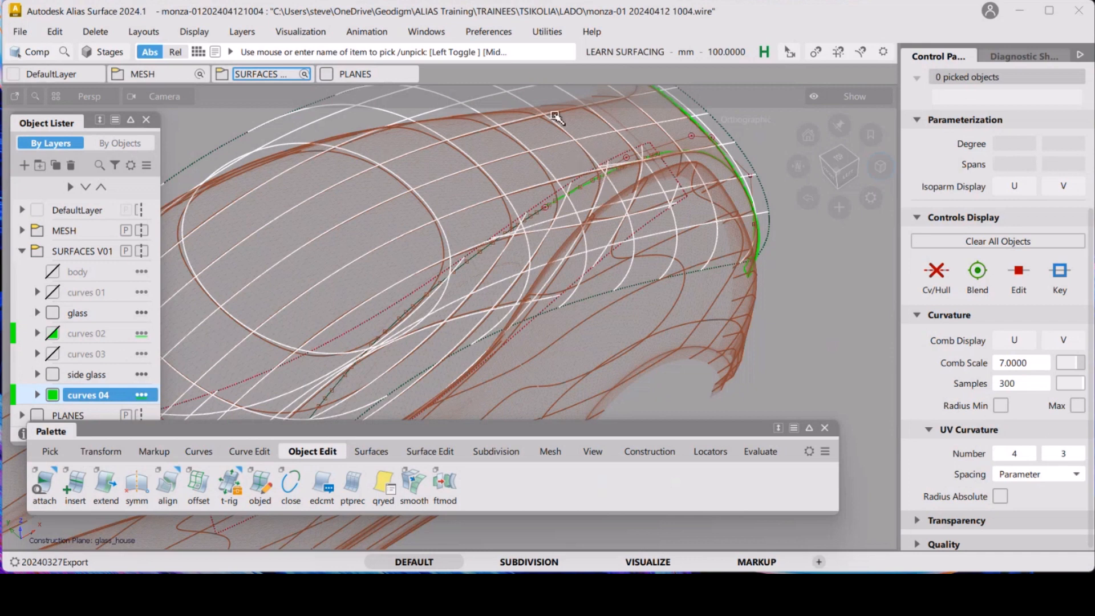
alt+shift+drag(595, 183, 497, 209)
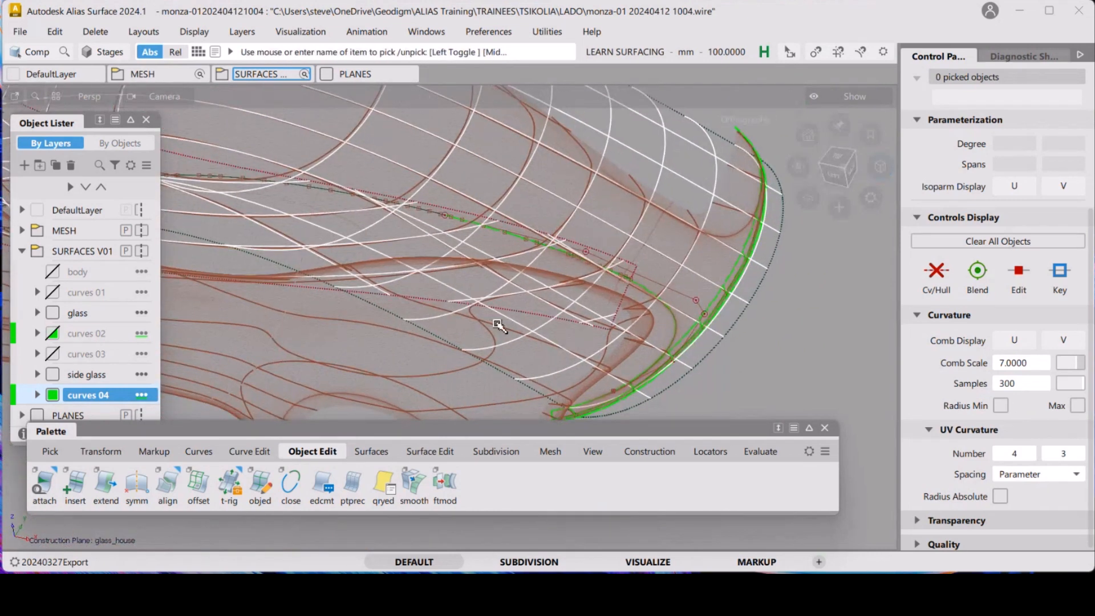
mouse_move(488, 336)
alt+shift+mouse_down()
mouse_move(395, 273)
mouse_move(410, 325)
mouse_move(397, 207)
alt+shift+mouse_up()
alt+shift+right_drag(435, 279, 377, 370)
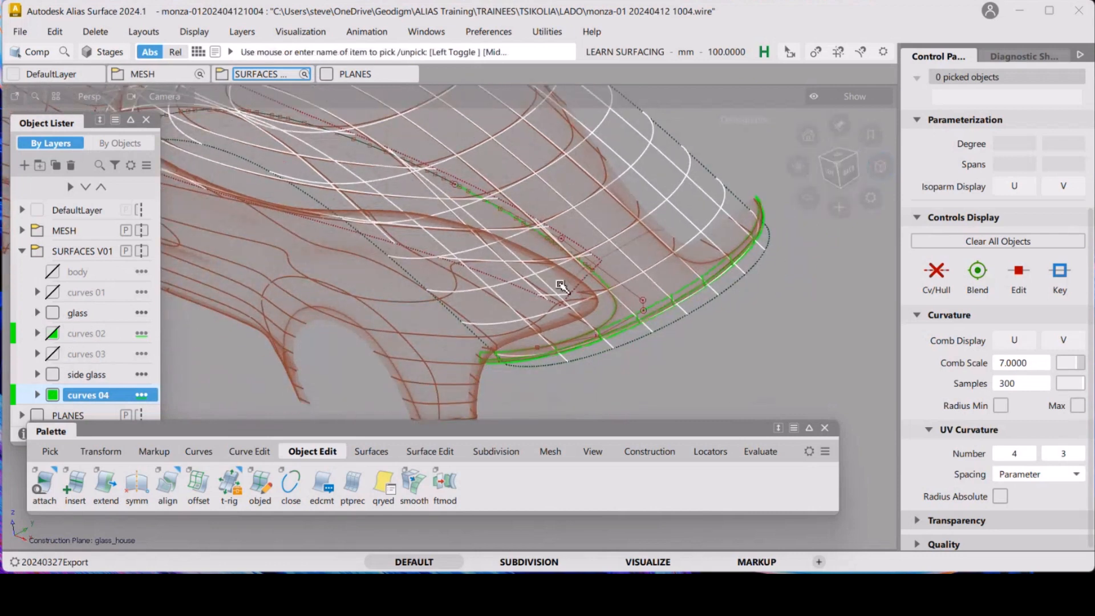
ctrl+shift+drag(562, 285, 505, 303)
Rename the glass layer to TOP
double_click(81, 313)
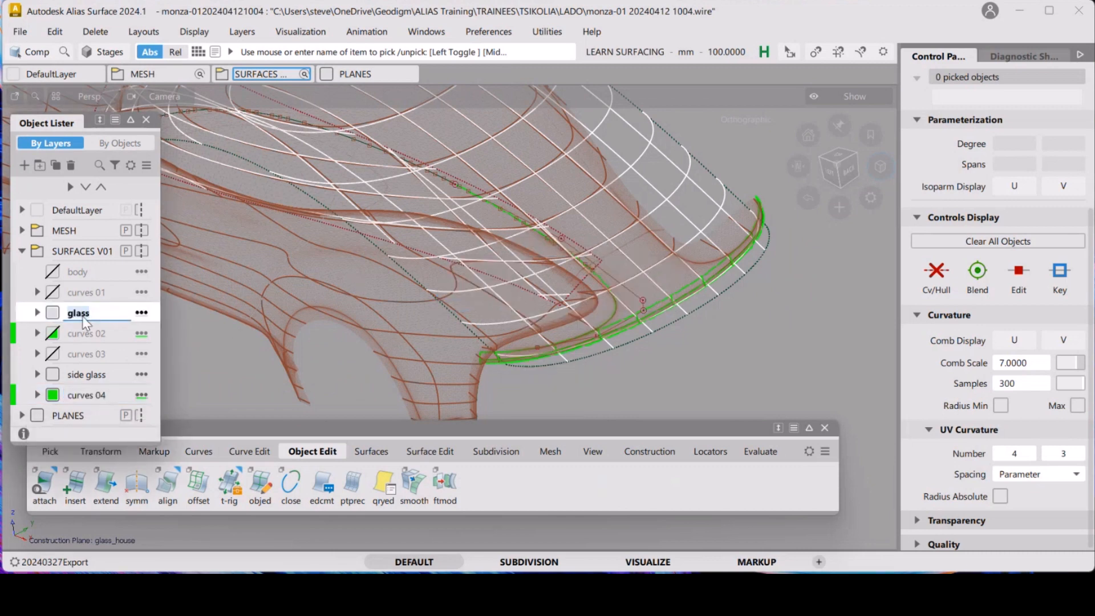
text(TOP)
key(Return)
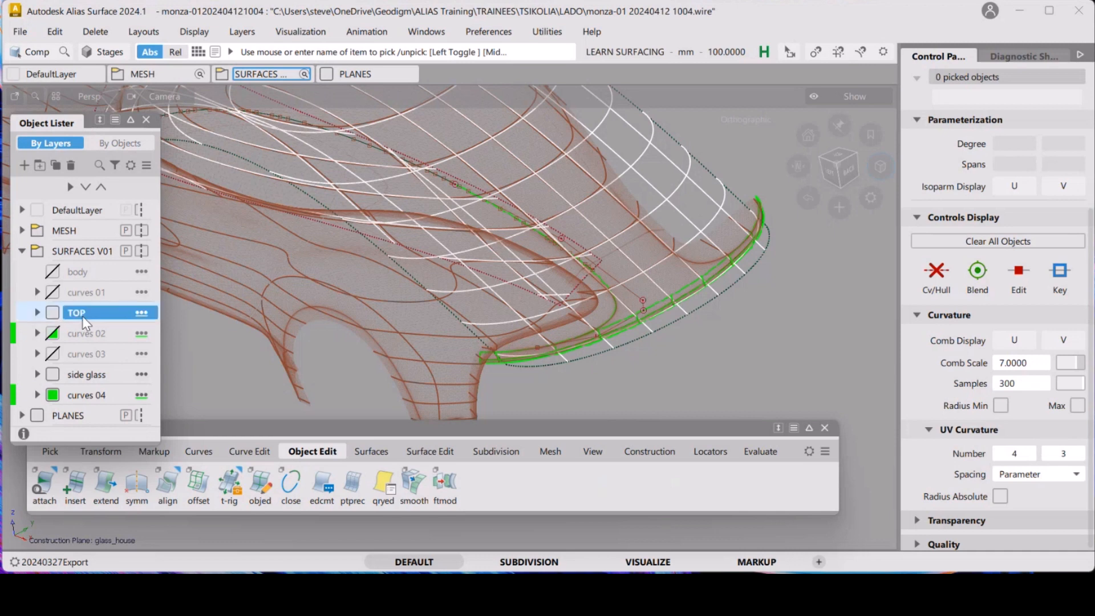
Select the two top glasshouse surfaces and assign them to the TOP layer
ctrl+shift+drag(667, 329, 645, 345)
click(667, 319)
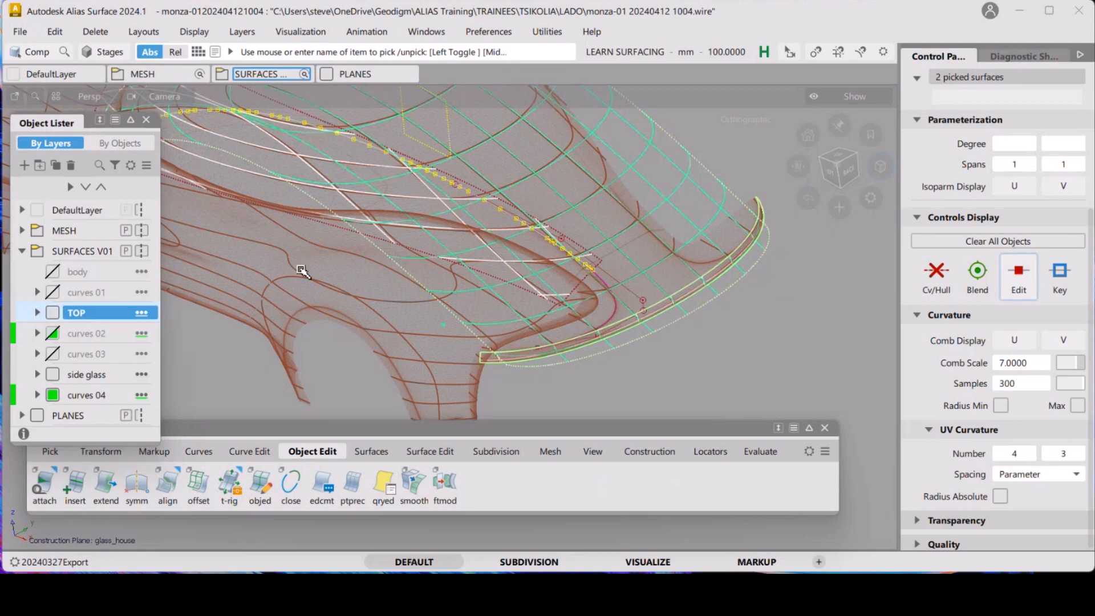
right_click(103, 317)
click(188, 209)
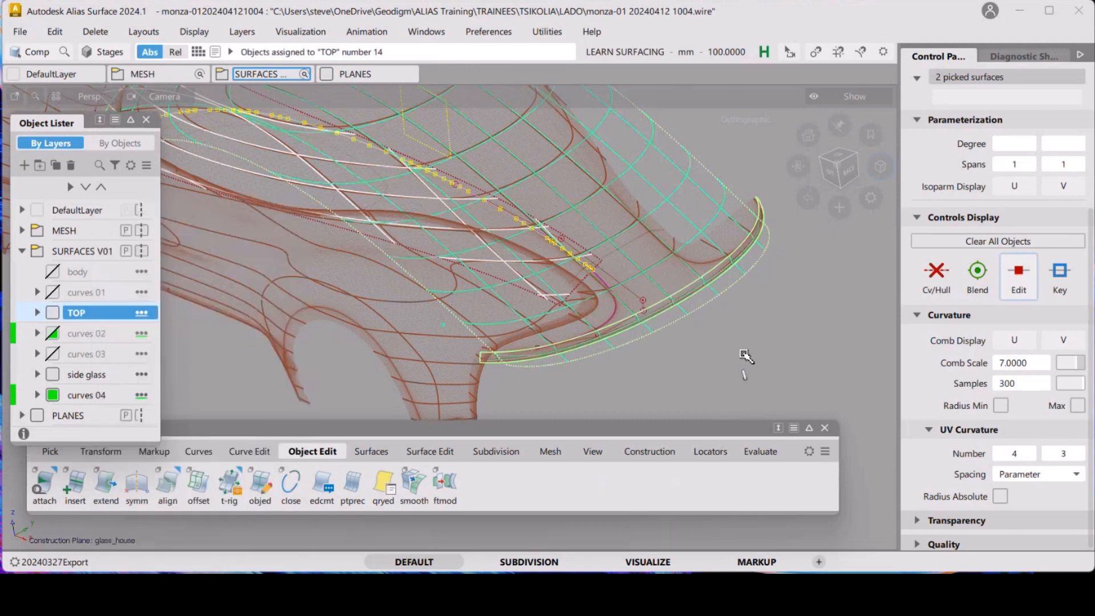
click(724, 312)
Set the TOP layer's display colour to blue
alt+shift+drag(591, 340, 359, 339)
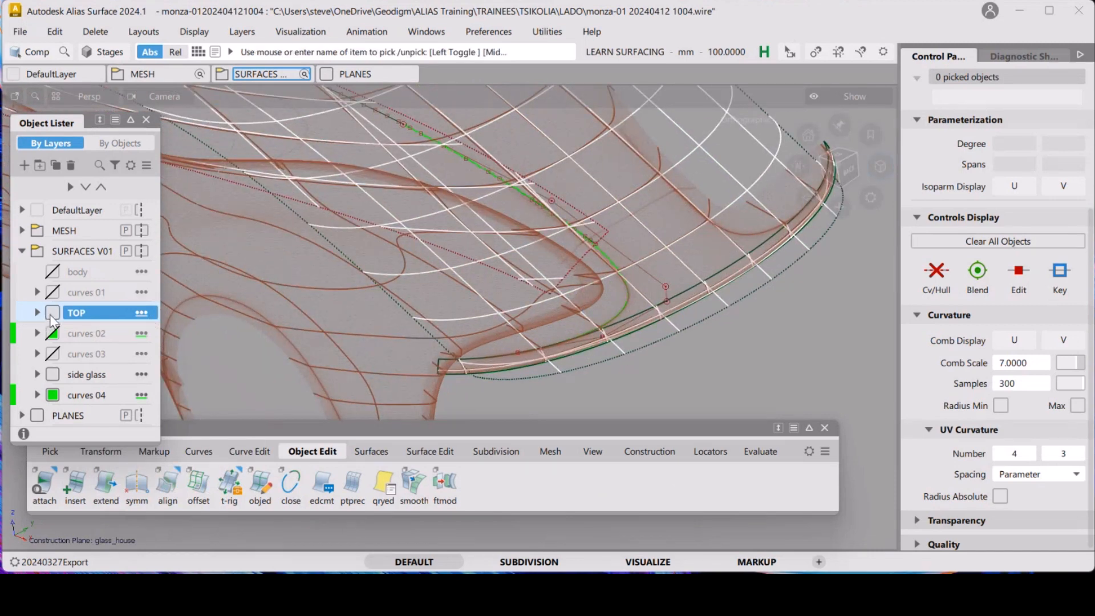
click(52, 313)
click(165, 340)
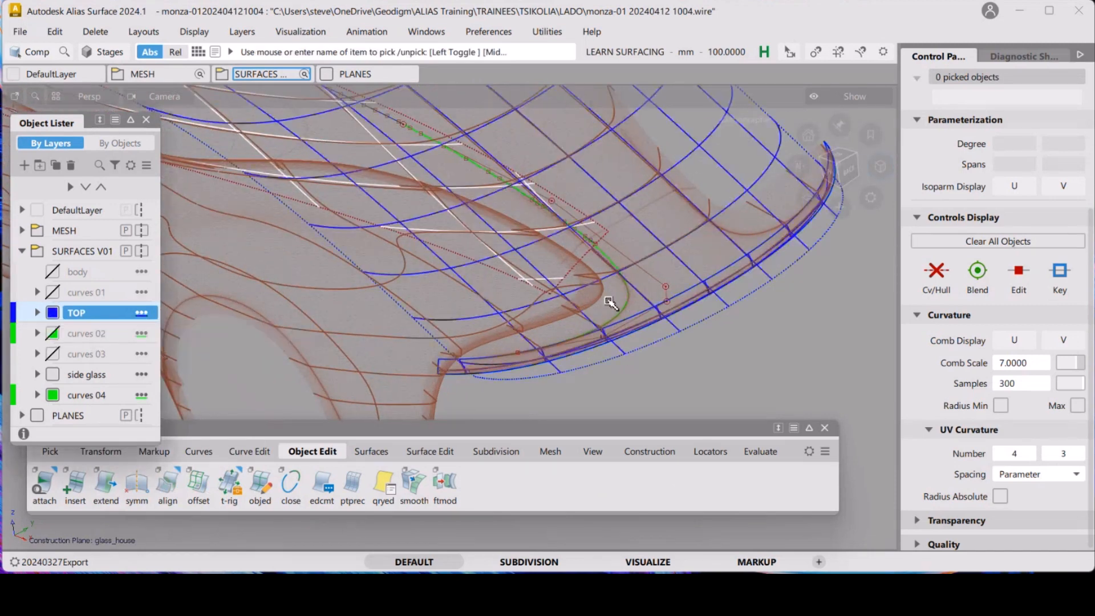
Orbit and zoom in on the rear edge of the glasshouse surfaces to examine them against the scan mesh
click(732, 342)
alt+shift+drag(732, 342, 393, 202)
click(733, 277)
scroll(530, 245, down, 5)
scroll(524, 328, down, 3)
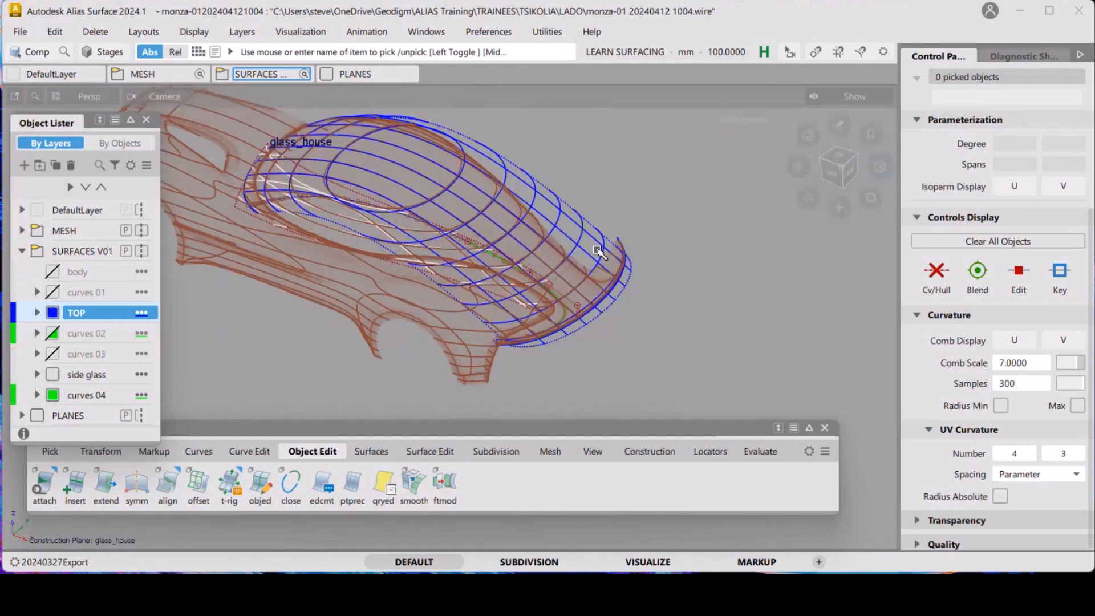
scroll(628, 304, up, 5)
mouse_move(627, 304)
alt+shift+mouse_down()
mouse_move(654, 288)
mouse_move(626, 289)
alt+shift+mouse_up()
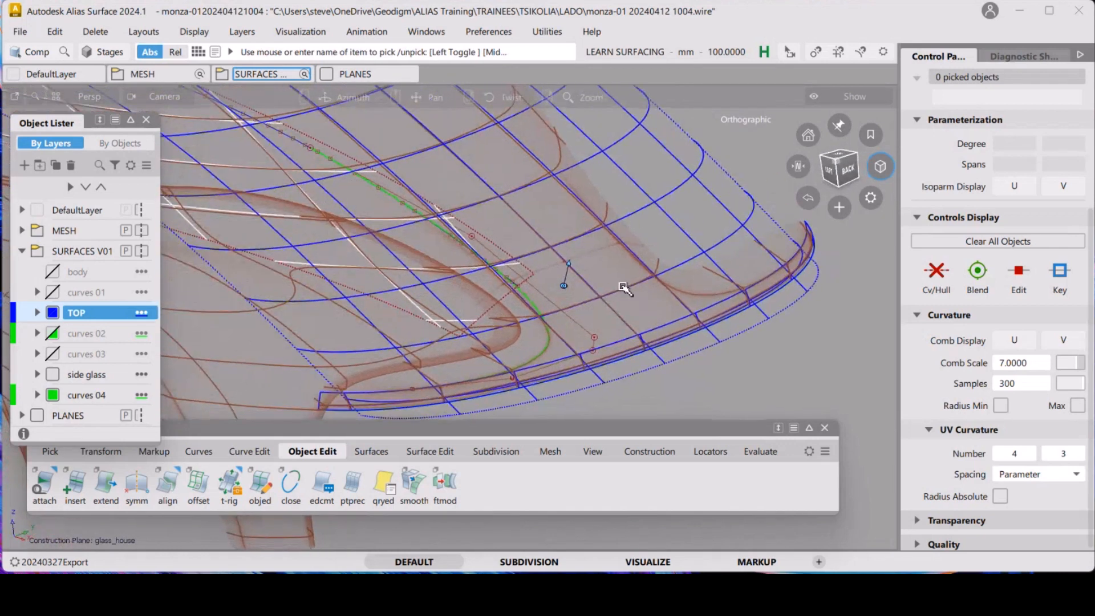
alt+shift+drag(598, 255, 418, 205)
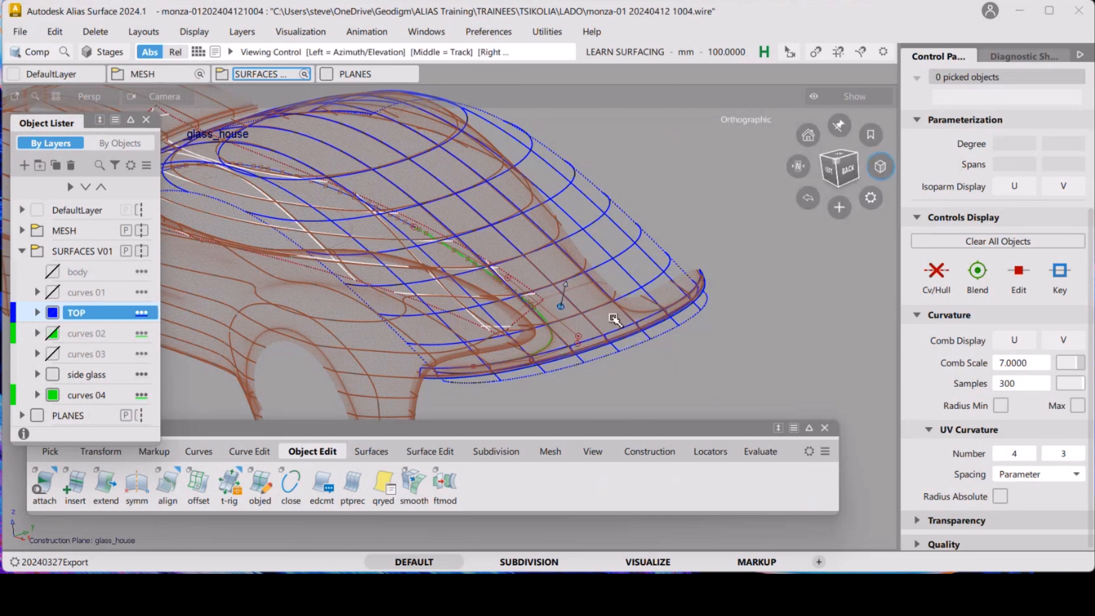
mouse_move(643, 344)
alt+shift+mouse_down()
mouse_move(667, 337)
mouse_move(618, 289)
mouse_move(560, 312)
mouse_move(576, 315)
mouse_move(489, 291)
mouse_move(631, 232)
mouse_move(663, 280)
mouse_move(615, 266)
mouse_move(620, 354)
alt+shift+mouse_up()
alt+shift+right_drag(620, 355, 619, 278)
alt+shift+middle_drag(618, 278, 566, 227)
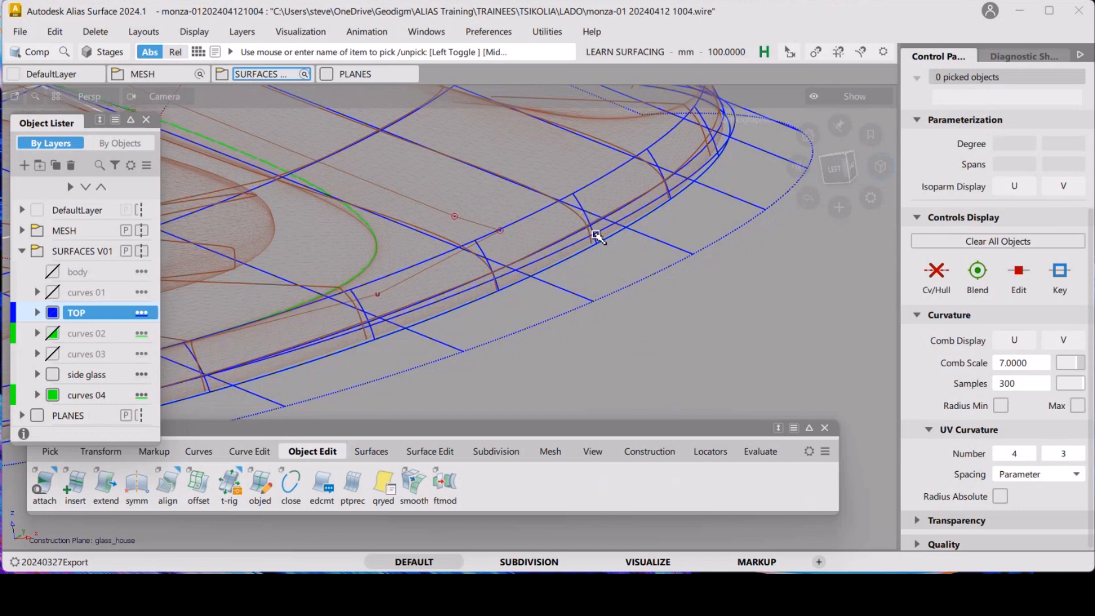
alt+shift+drag(556, 259, 486, 241)
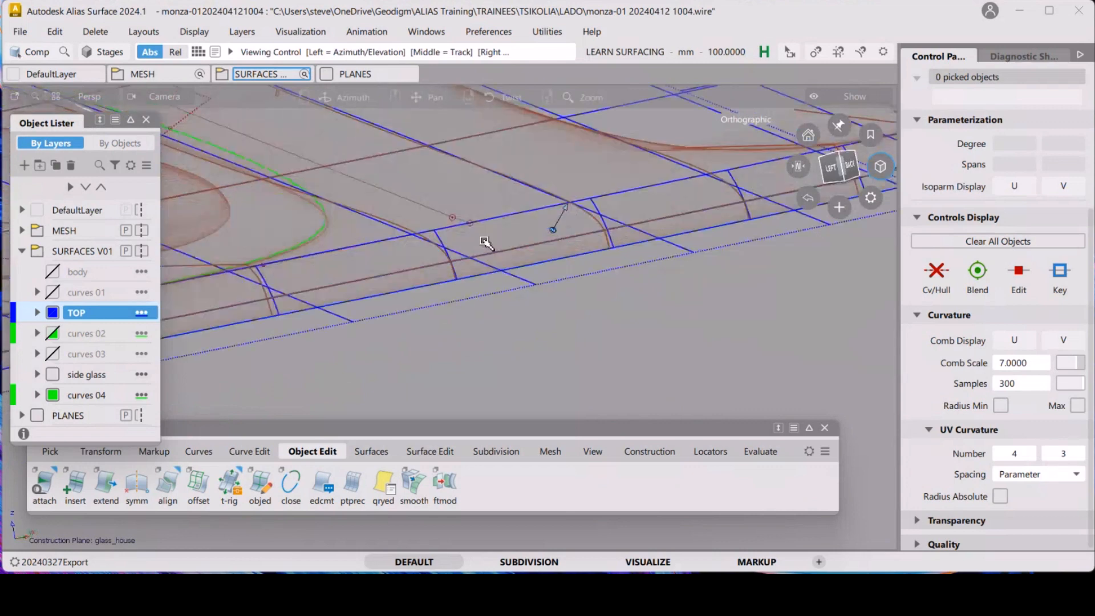
ctrl+shift+drag(496, 317, 497, 346)
Isolate the scan mesh and inspect the rear glasshouse section from the back view, then undo the hiding
click(460, 190)
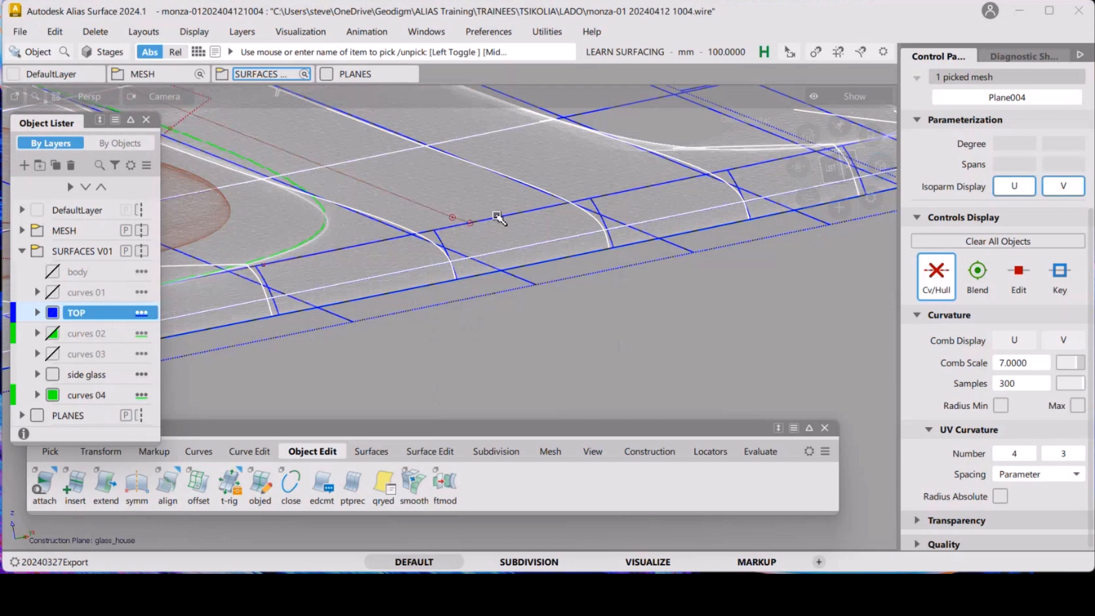
key(alt+h)
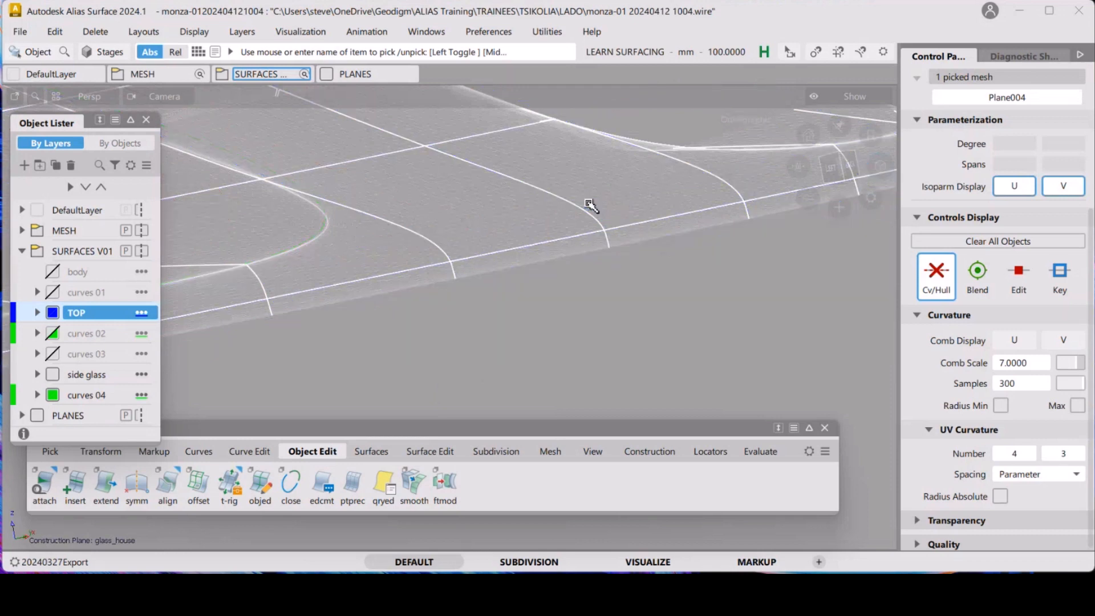
alt+shift+click(849, 164)
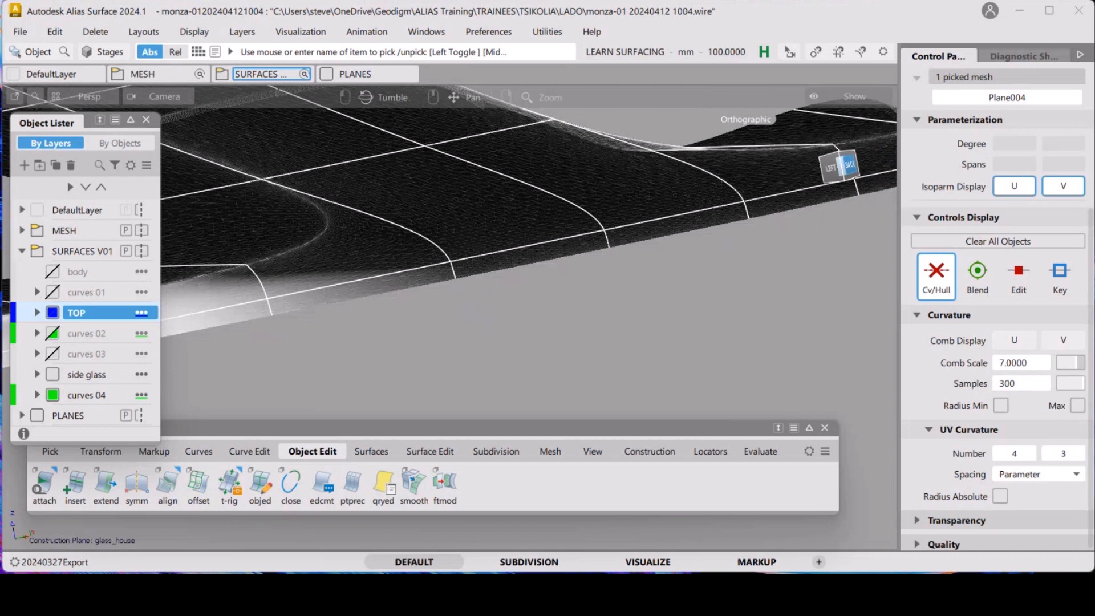
alt+shift+right_drag(667, 174, 574, 317)
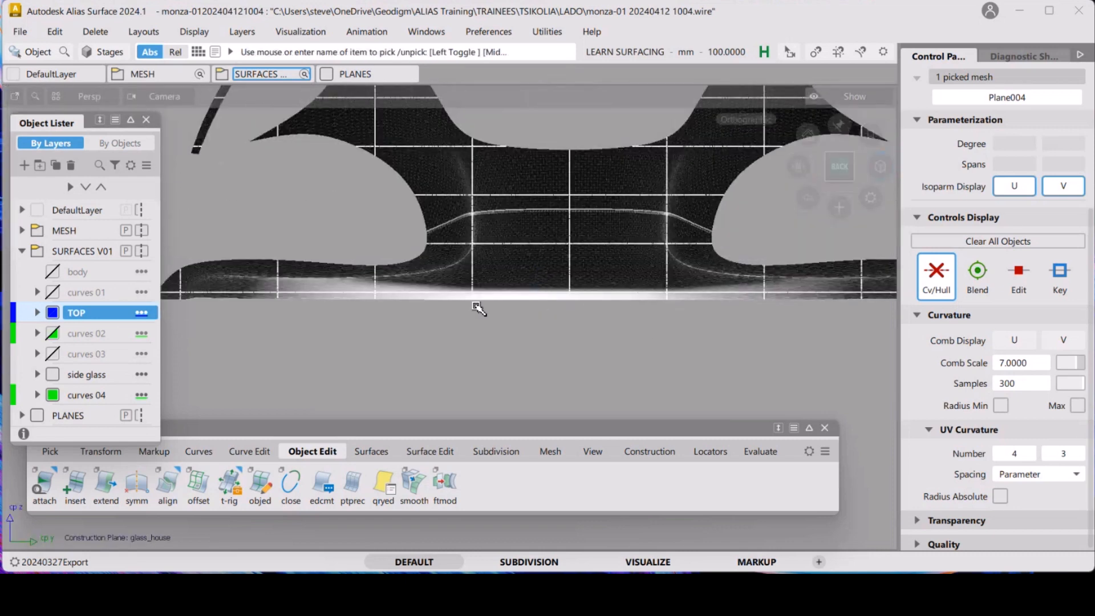
alt+shift+click(569, 295)
alt+shift+drag(584, 349, 607, 275)
click(602, 286)
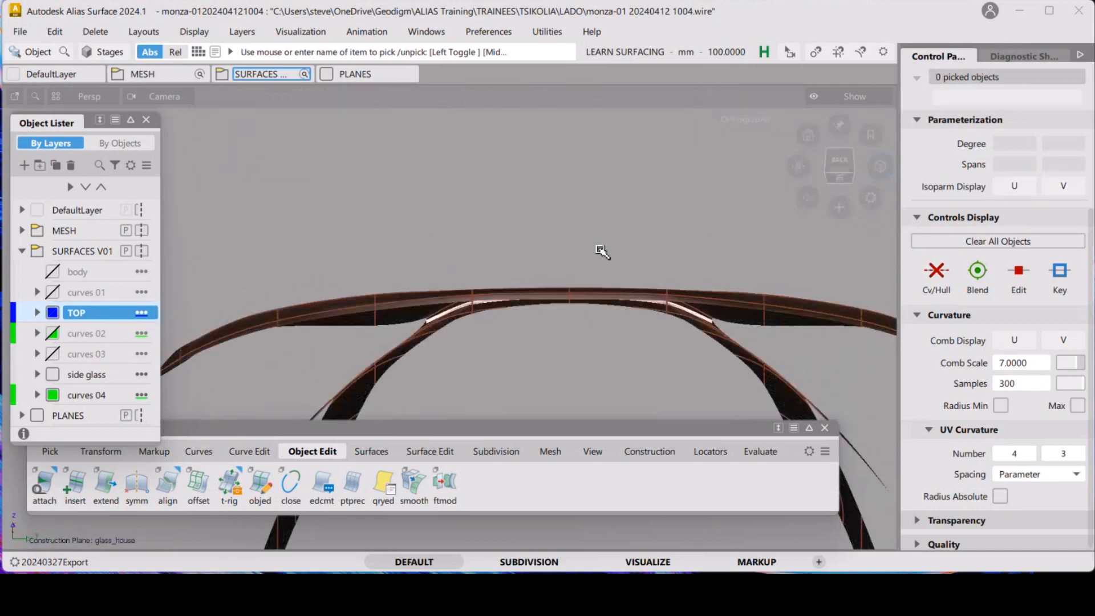
key(alt+shift)
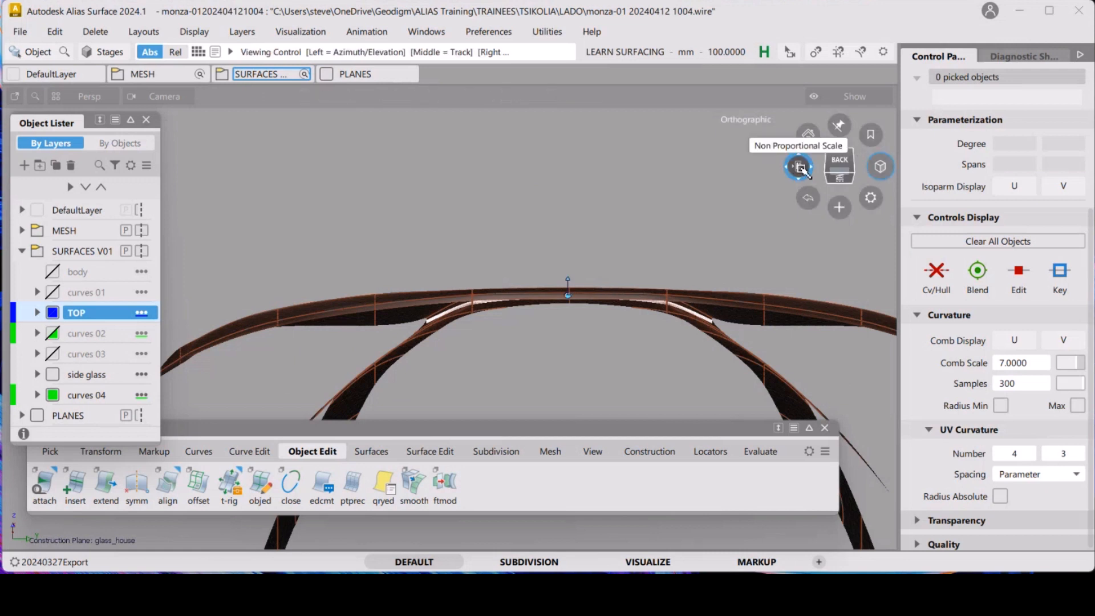
mouse_move(800, 167)
alt+shift+mouse_down()
mouse_move(838, 137)
mouse_move(801, 168)
alt+shift+mouse_up()
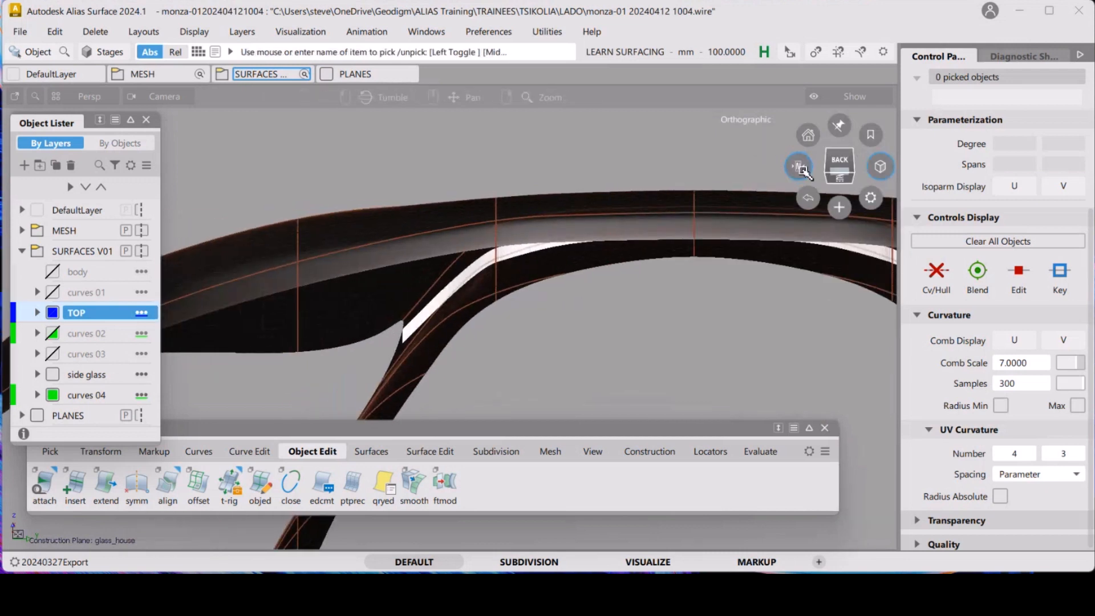
key(alt+shift)
mouse_move(516, 172)
alt+shift+right_down()
mouse_move(607, 188)
mouse_move(603, 215)
alt+shift+right_up()
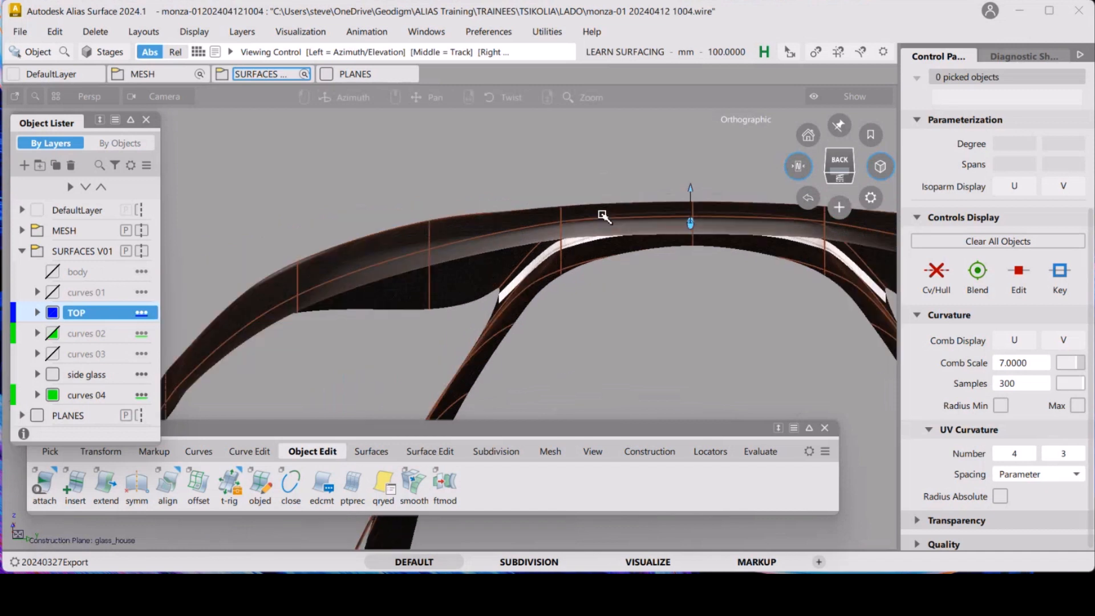
alt+shift+middle_drag(603, 215, 549, 246)
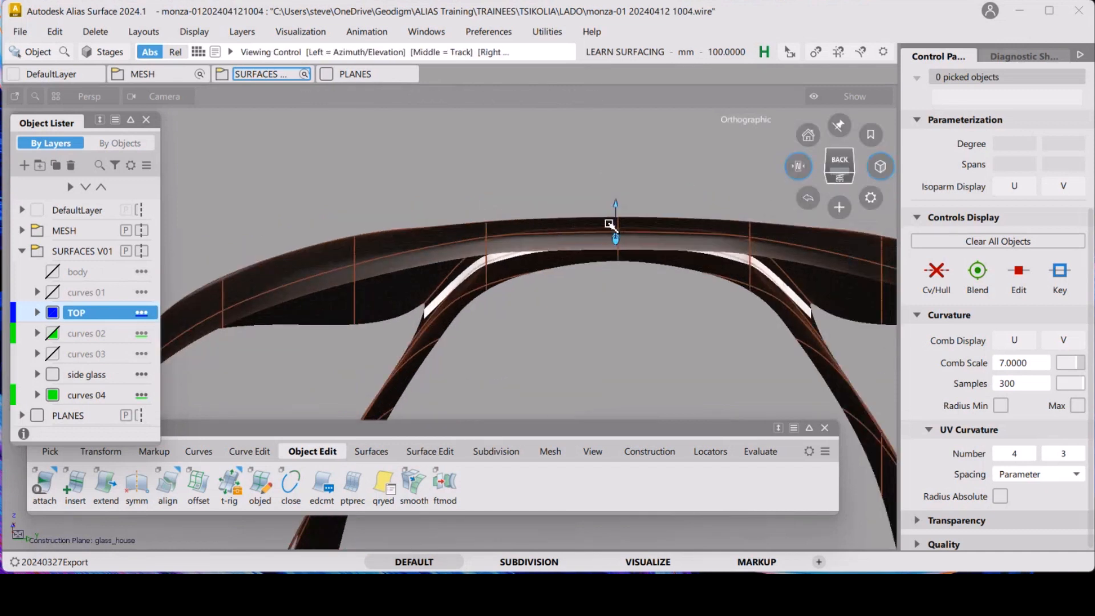
mouse_move(609, 224)
alt+shift+mouse_down()
mouse_move(609, 211)
mouse_move(610, 236)
mouse_move(609, 225)
alt+shift+mouse_up()
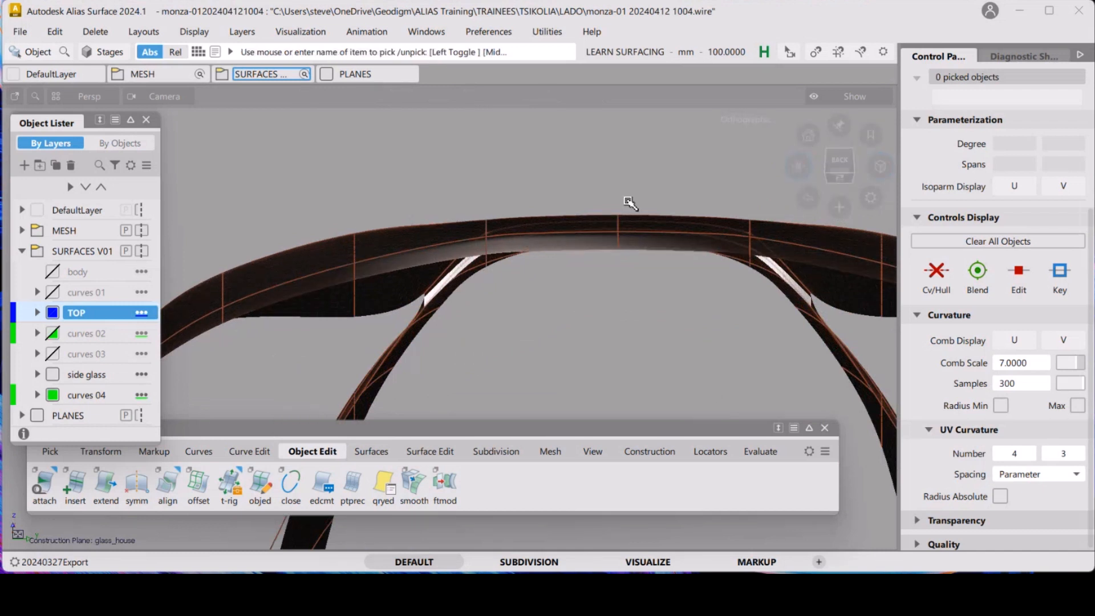
key(ctrl+z)
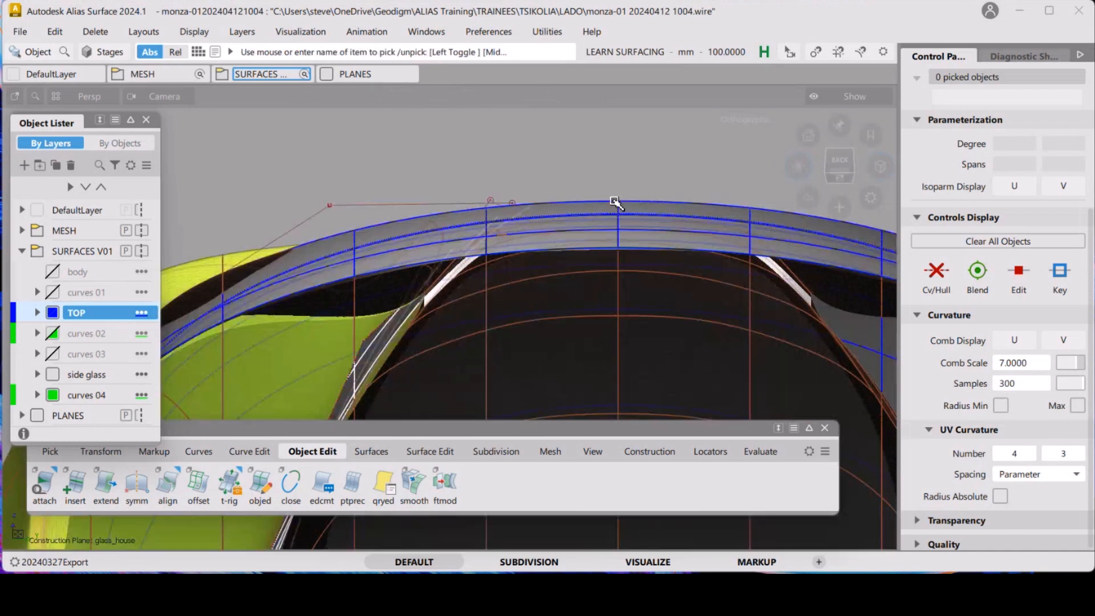
Select the draft surface together with the scan mesh and isolate them to compare their fit
ctrl+shift+drag(519, 220, 492, 230)
click(533, 207)
click(564, 220)
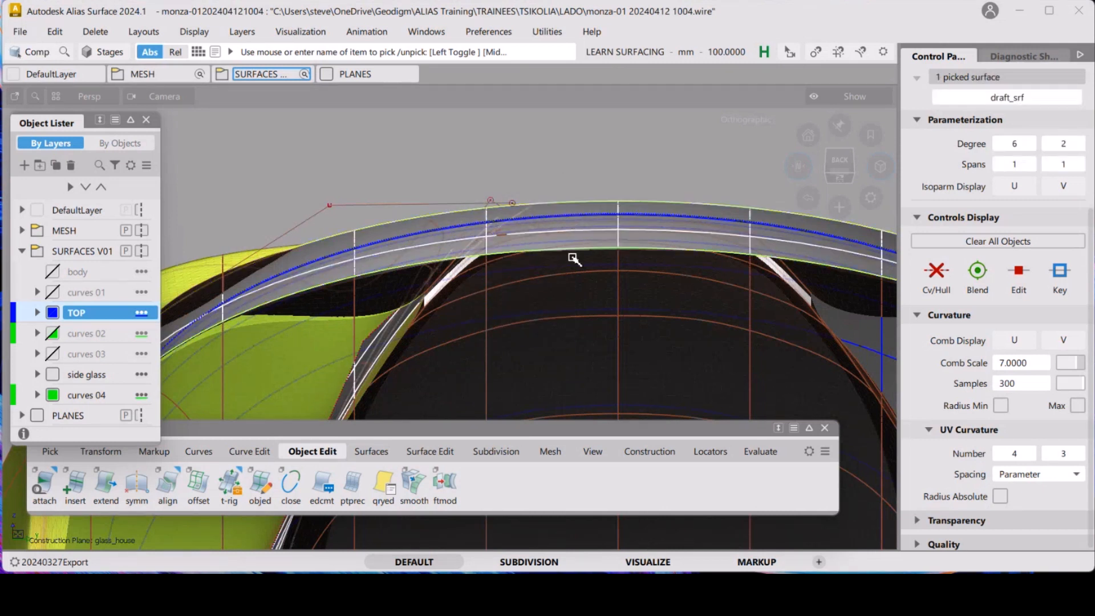
ctrl+shift+drag(573, 258, 577, 297)
click(575, 295)
key(alt+h)
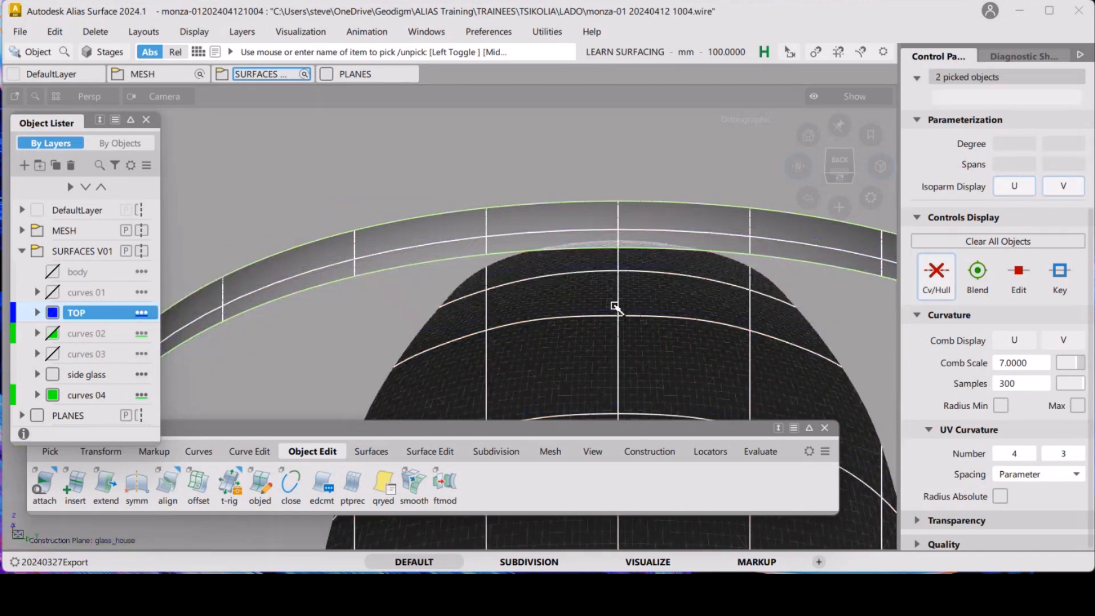
key(alt+v)
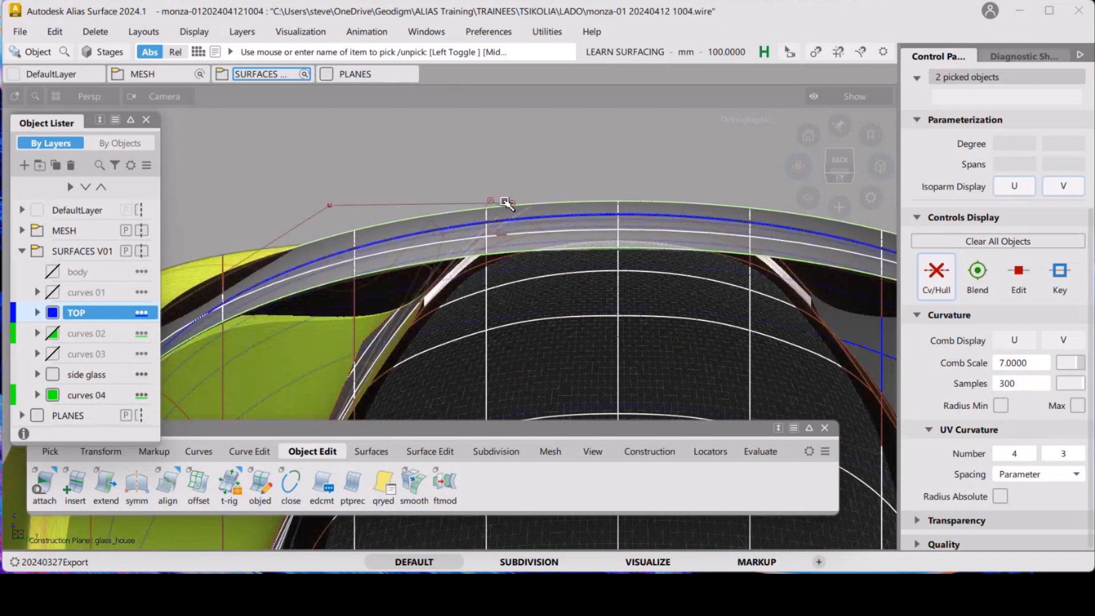
Add a rear surface to the selection, isolate the three objects and examine the rear flange from the back view
alt+shift+drag(506, 202, 525, 302)
click(524, 171)
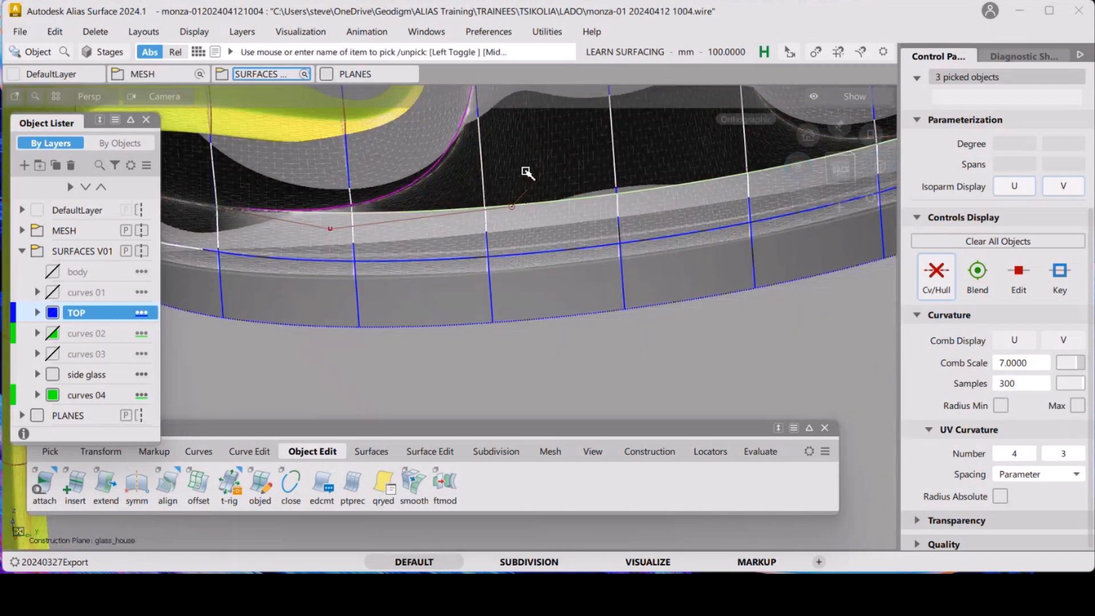
key(alt+h)
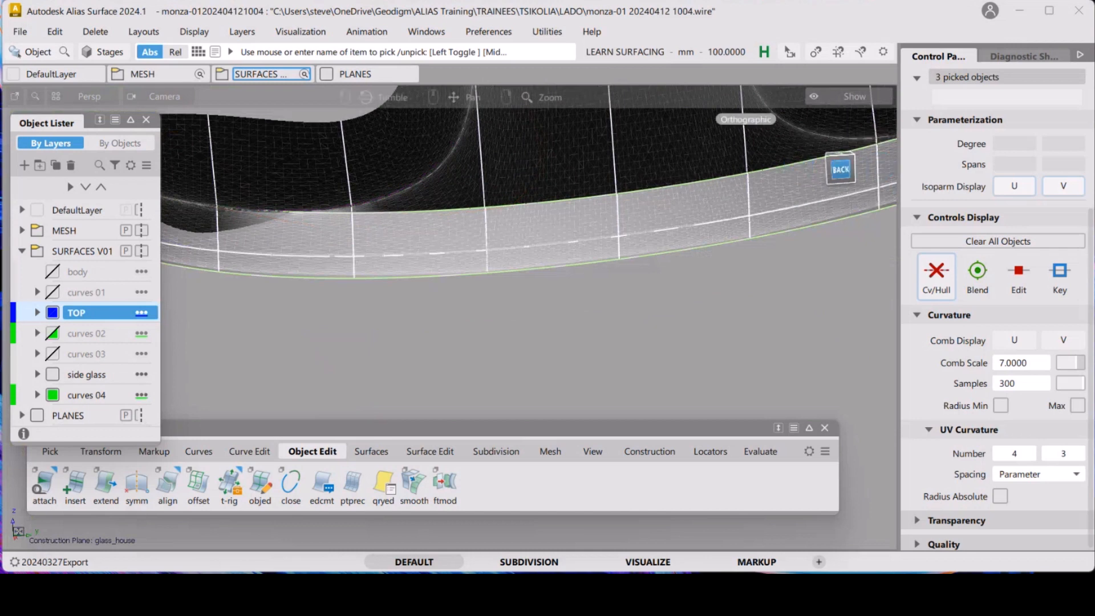
click(839, 169)
alt+shift+drag(681, 262, 680, 196)
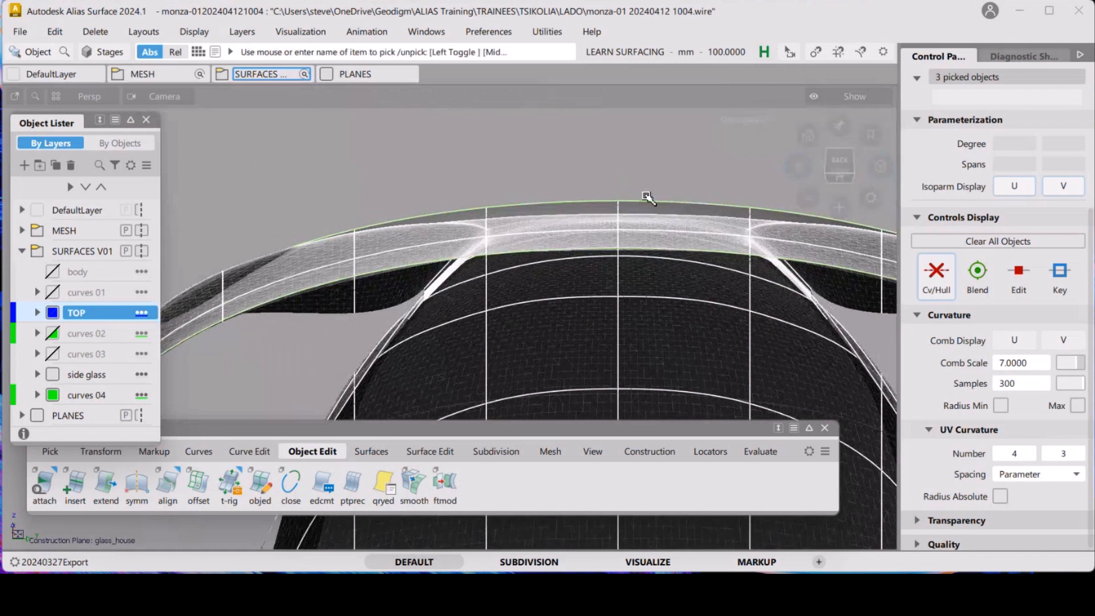
alt+shift+drag(618, 220, 618, 200)
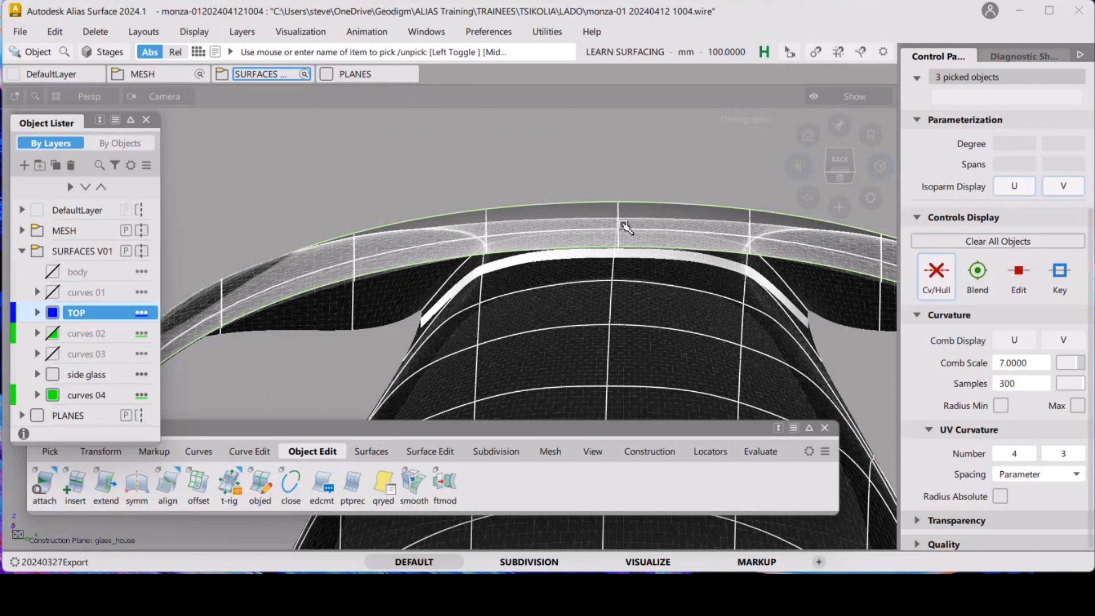
mouse_move(622, 225)
alt+shift+mouse_down()
mouse_move(620, 208)
mouse_move(622, 219)
alt+shift+mouse_up()
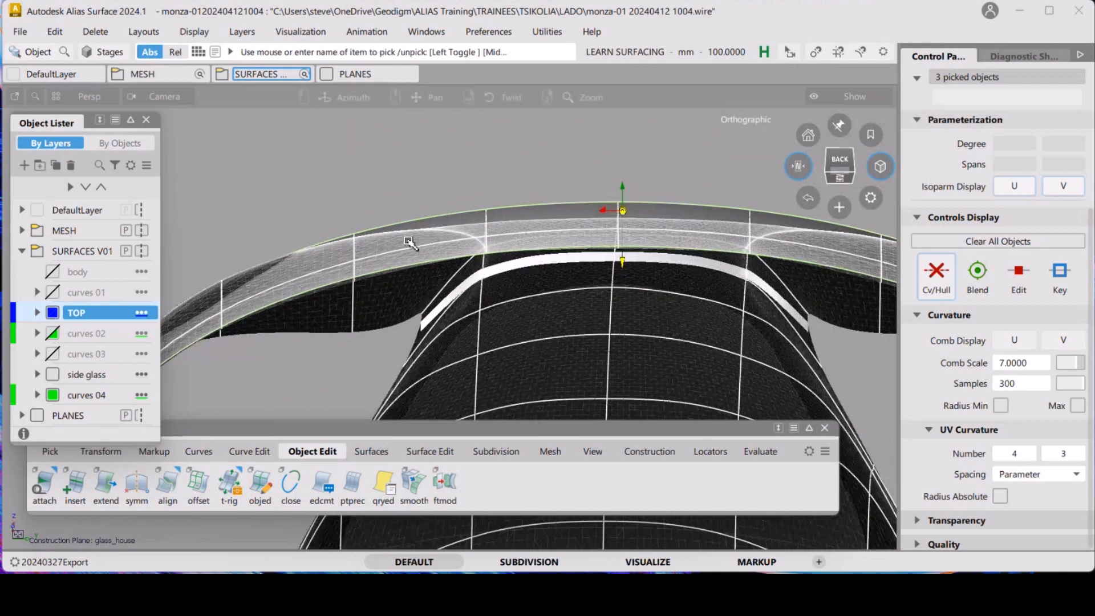
mouse_move(501, 220)
alt+shift+mouse_down()
mouse_move(518, 234)
mouse_move(529, 208)
mouse_move(525, 278)
mouse_move(532, 239)
mouse_move(513, 284)
mouse_move(565, 249)
mouse_move(581, 261)
alt+shift+mouse_up()
ctrl+shift+drag(631, 300, 635, 212)
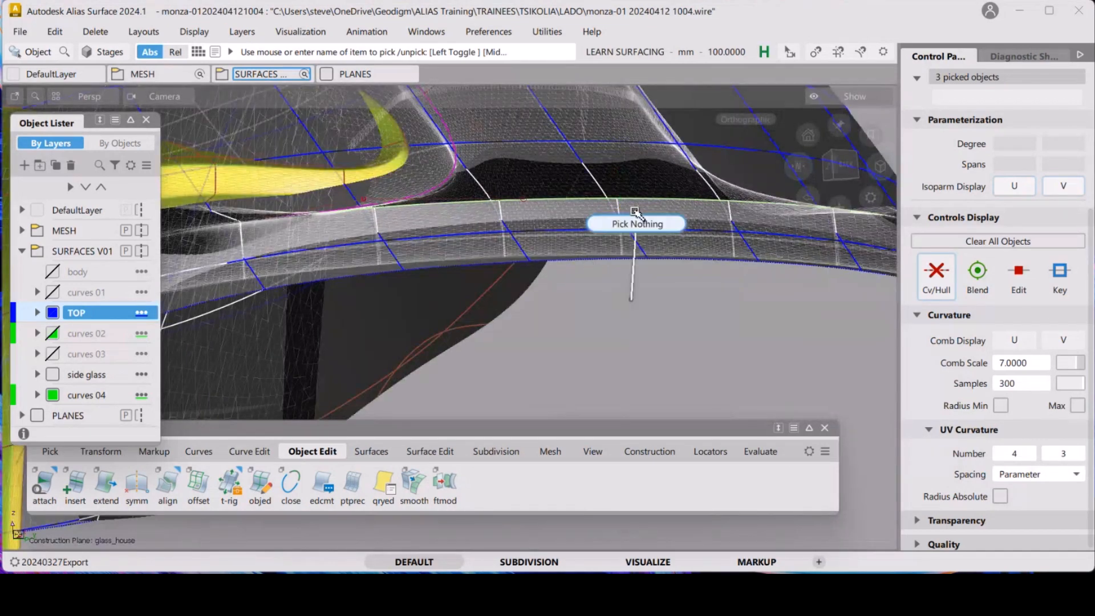
mouse_move(495, 191)
alt+shift+mouse_down()
mouse_move(655, 230)
mouse_move(579, 244)
alt+shift+mouse_up()
ctrl+shift+right_drag(609, 232, 643, 277)
alt+shift+drag(643, 278, 559, 288)
click(798, 169)
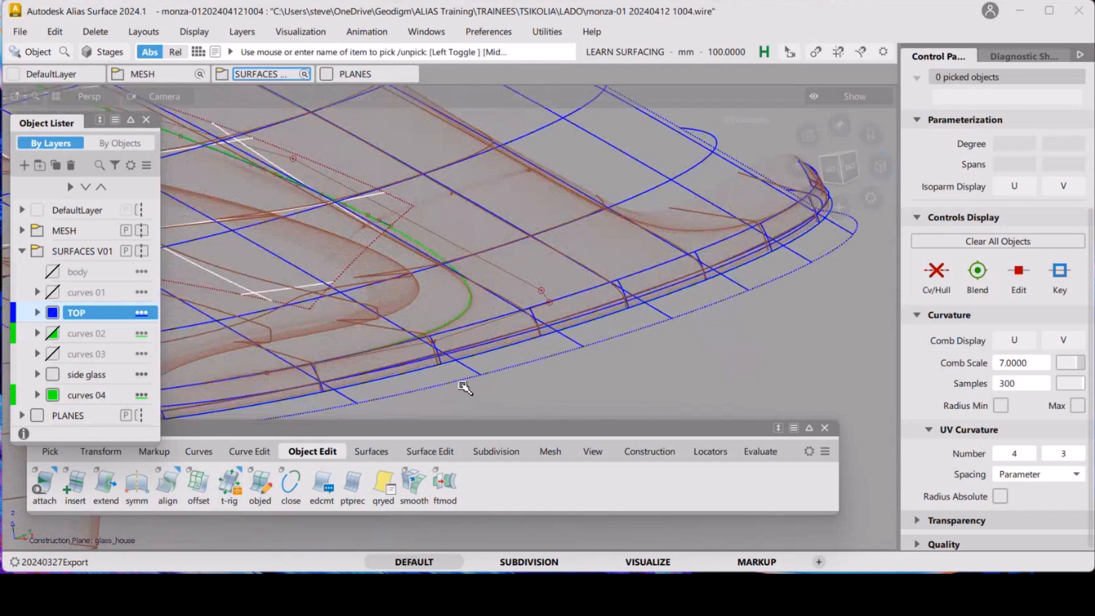
Reopen the draft surface's Multi-surface Draft and shorten its length to about 41 mm
alt+shift+drag(440, 337, 535, 313)
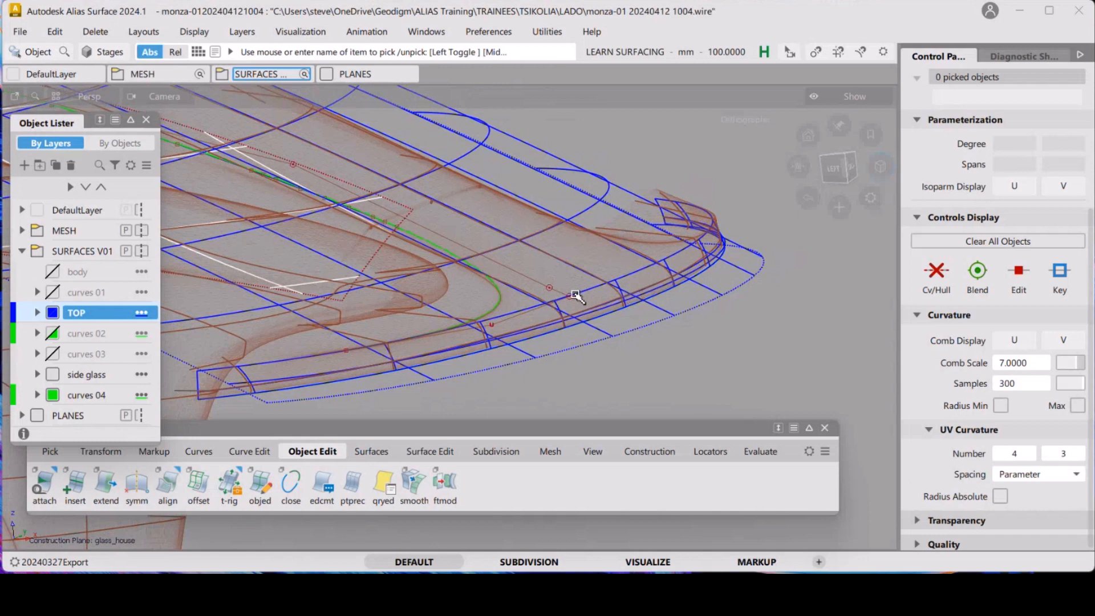
click(596, 295)
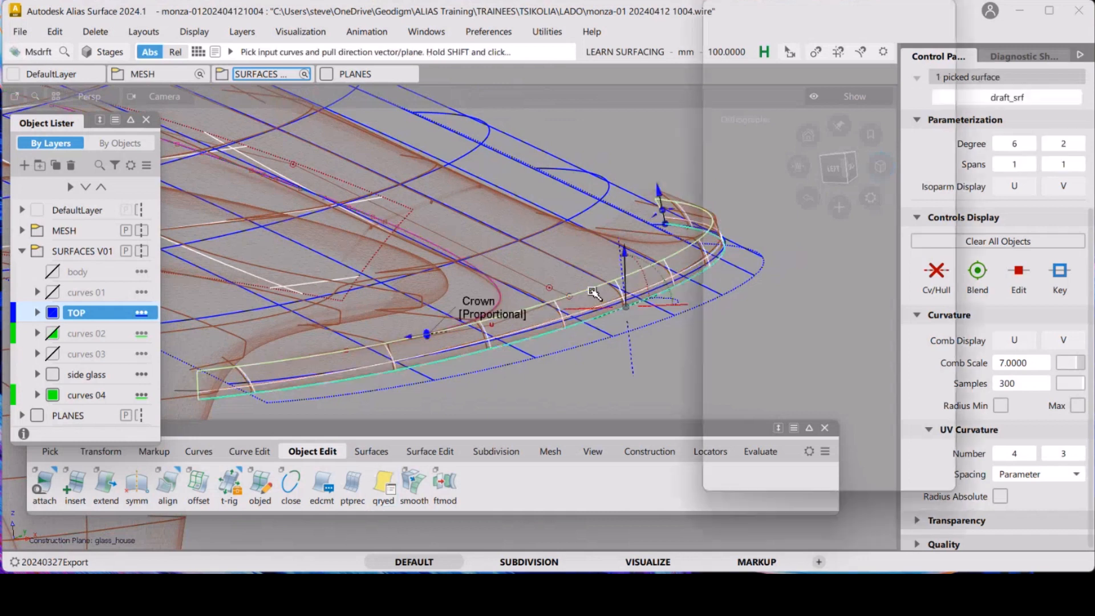
alt+shift+right_drag(566, 225, 593, 207)
alt+shift+middle_drag(593, 208, 510, 240)
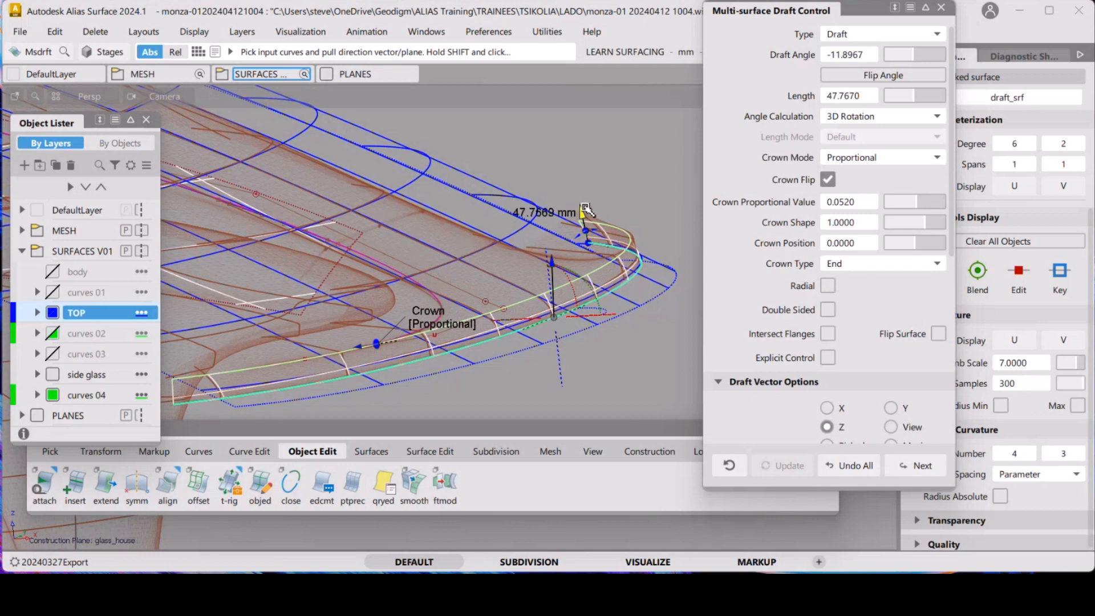
alt+shift+drag(622, 295, 623, 243)
alt+shift+middle_drag(623, 243, 502, 185)
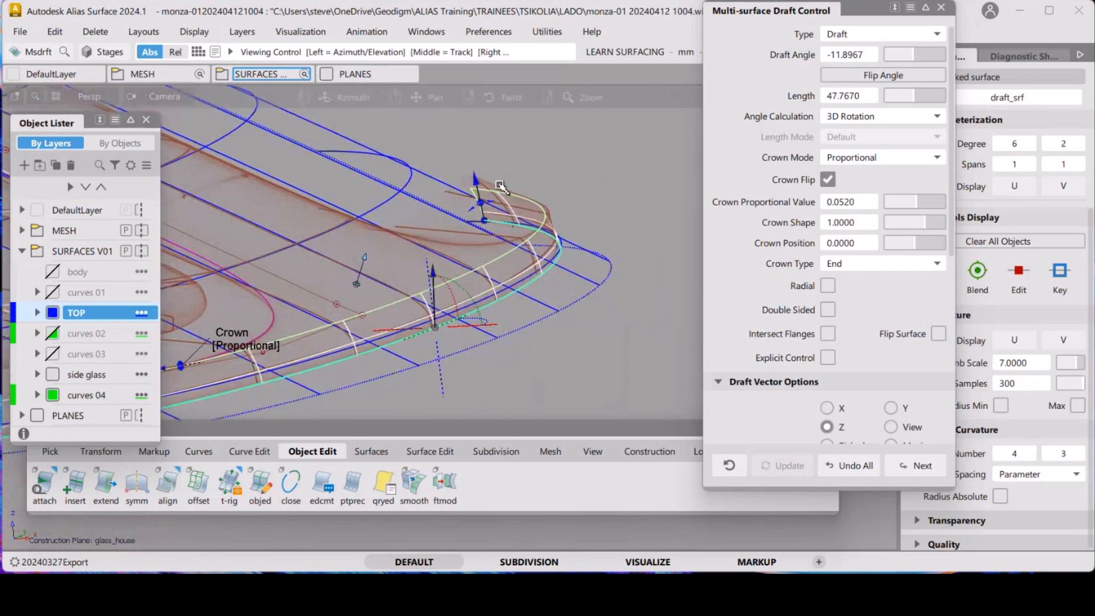
alt+shift+drag(497, 168, 507, 178)
alt+shift+middle_drag(506, 178, 582, 159)
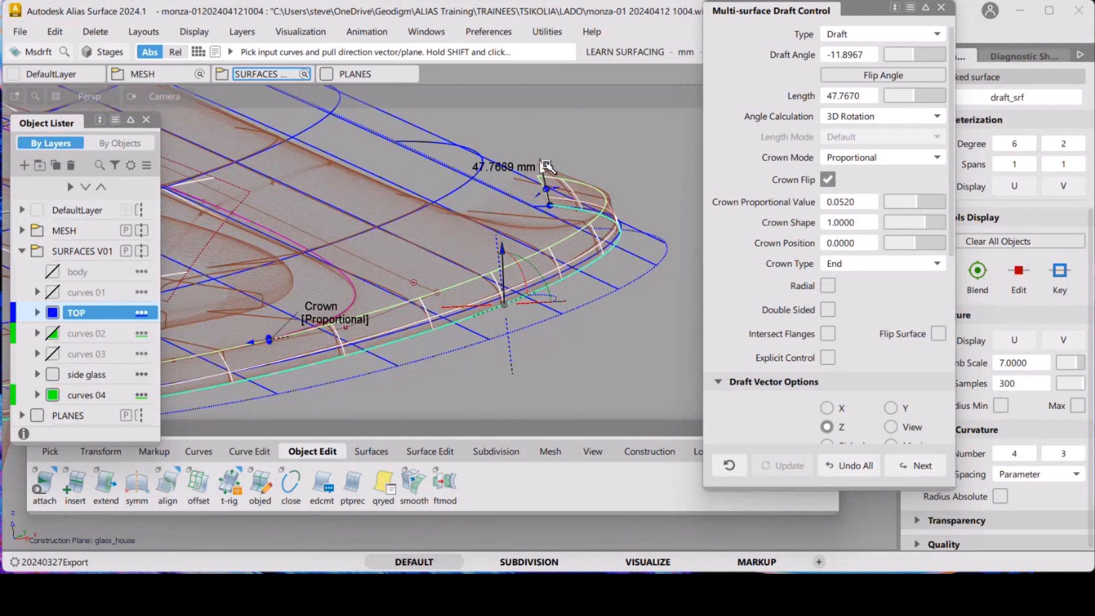
drag(546, 166, 551, 170)
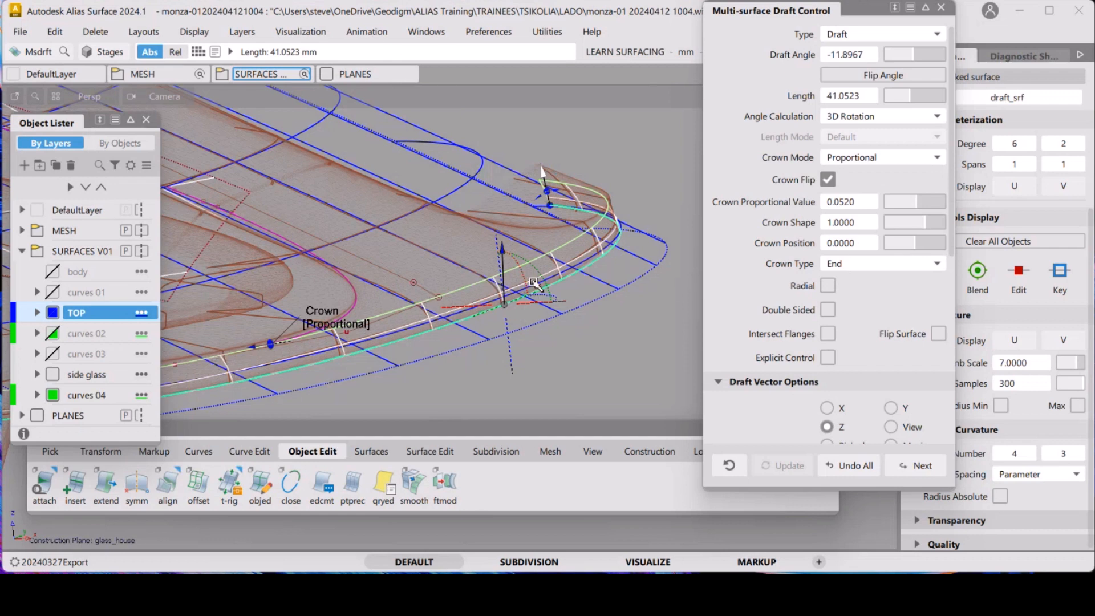
key(shift+alt)
mouse_move(536, 271)
alt+shift+mouse_down()
mouse_move(588, 271)
mouse_move(586, 293)
alt+shift+mouse_up()
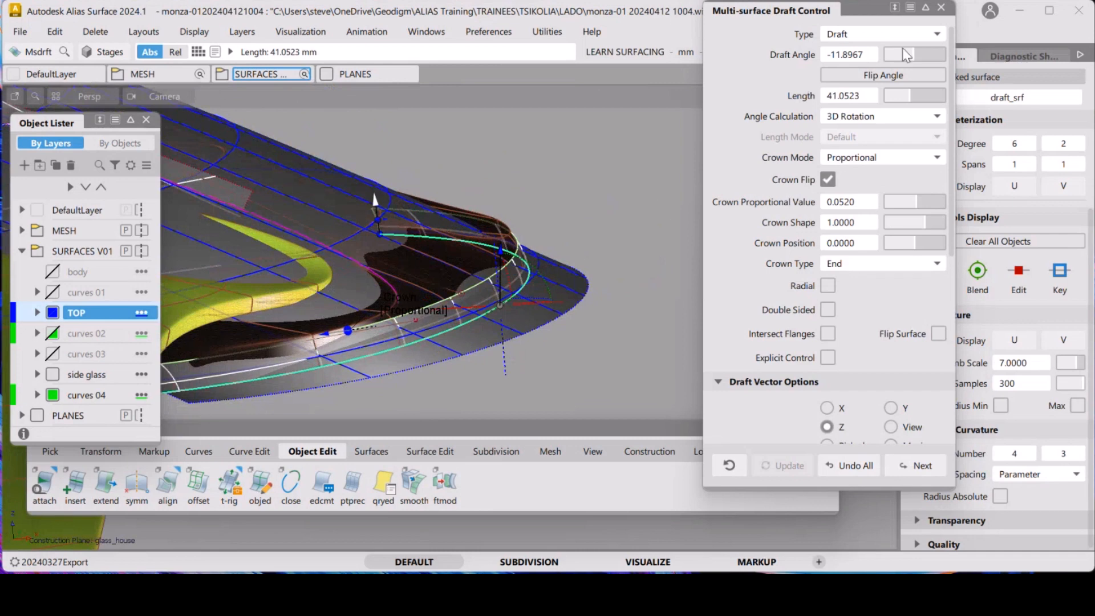
click(941, 8)
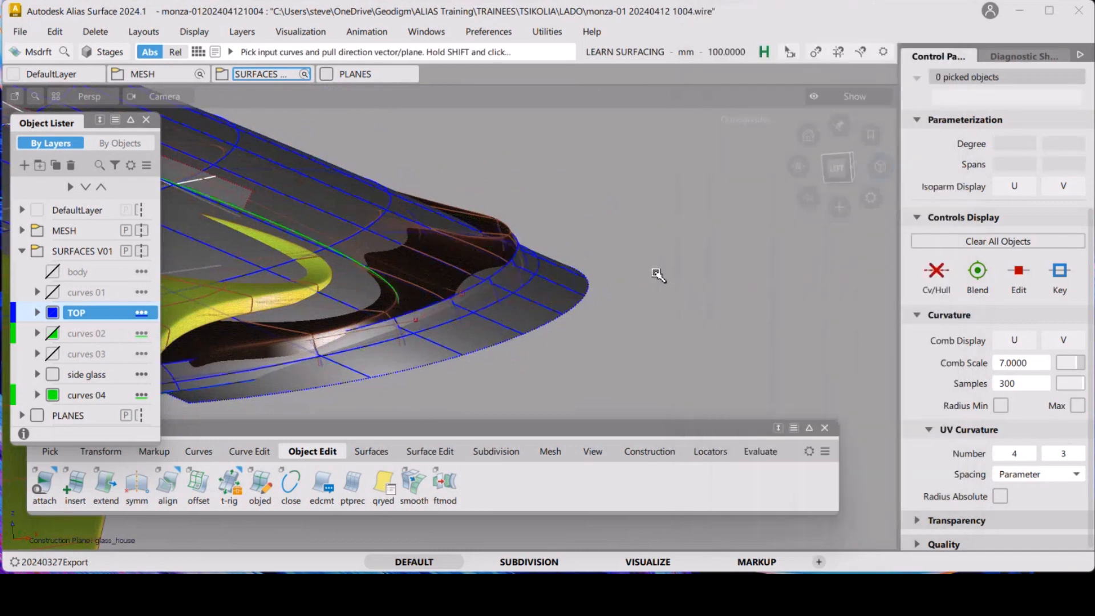
scroll(645, 285, up, 3)
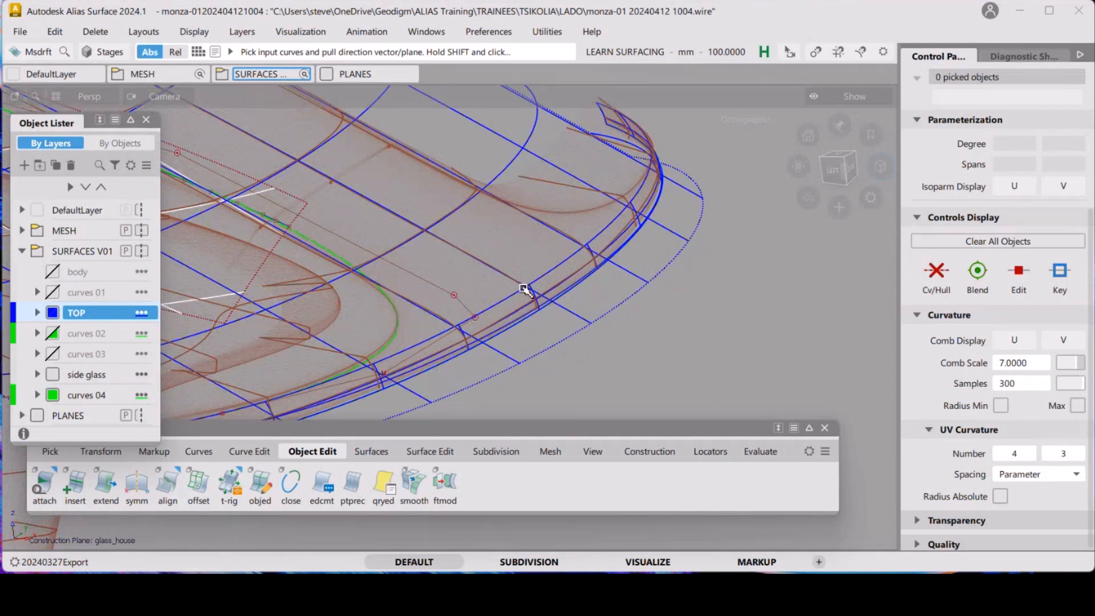
Switch off the Y- and Z-axis aligned cross sections in the Cross Section Editor
alt+shift+drag(513, 272, 587, 280)
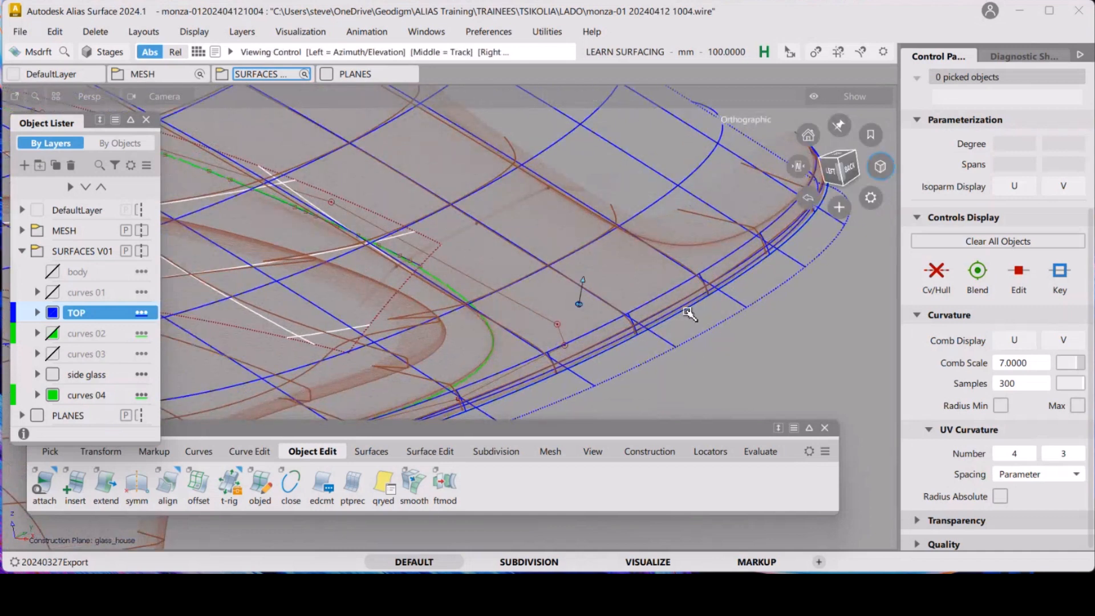
alt+shift+drag(655, 320, 399, 148)
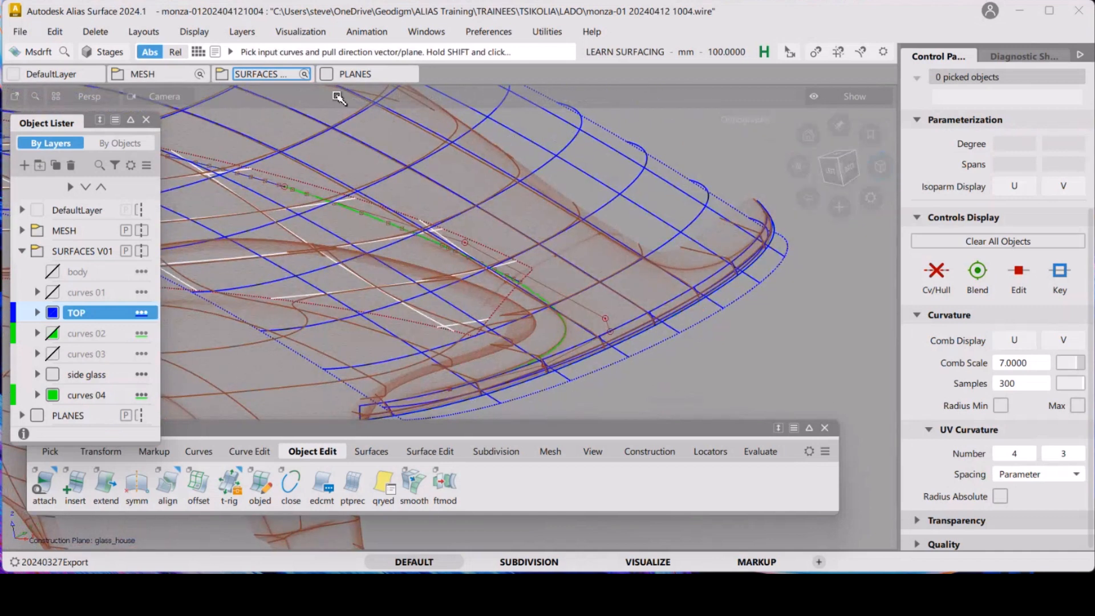
click(426, 31)
click(478, 238)
click(756, 329)
click(756, 353)
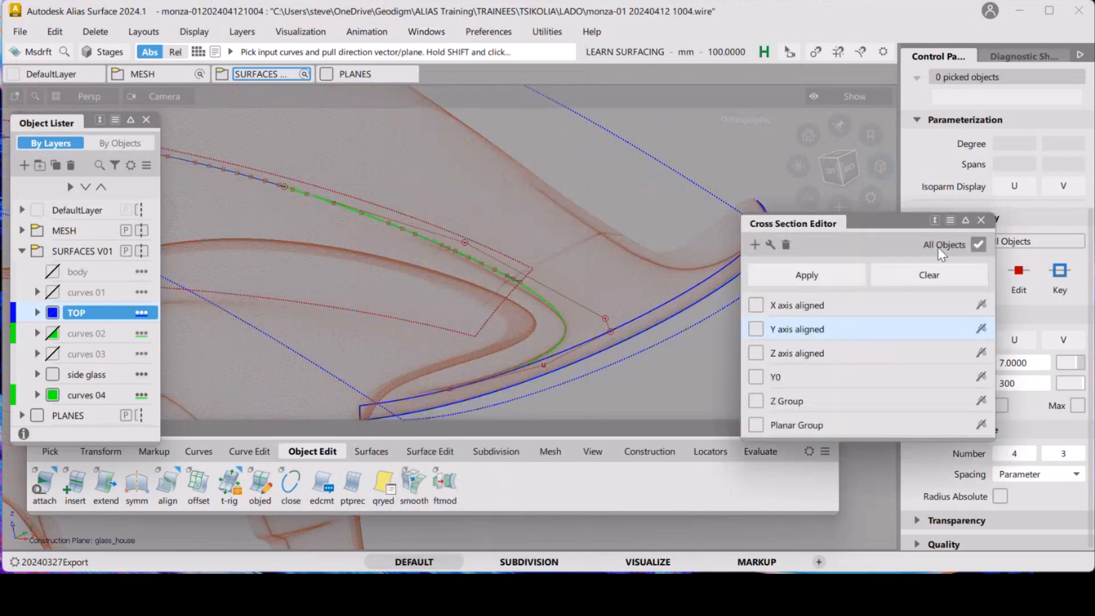
click(980, 220)
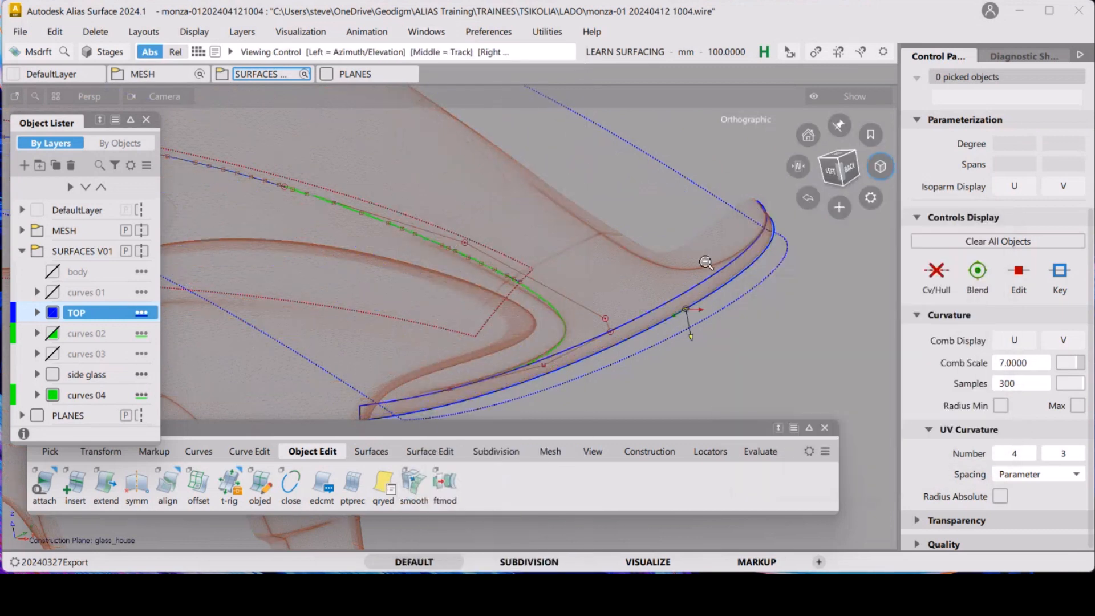
Create a new layer in the SURFACES V01 folder and name it ORIGS
alt+shift+drag(633, 268, 642, 296)
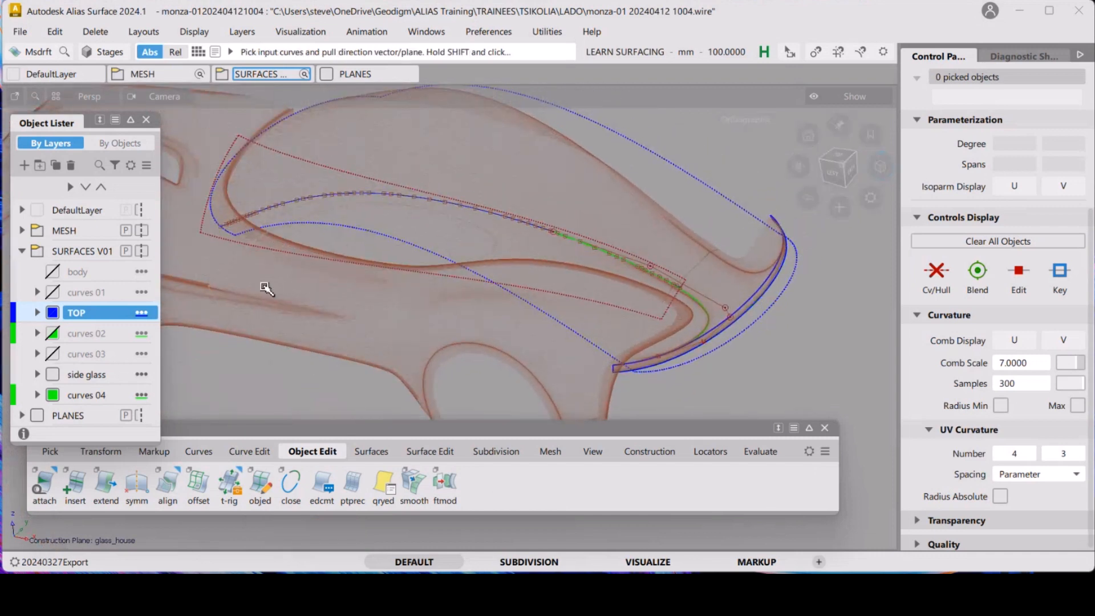
right_click(67, 253)
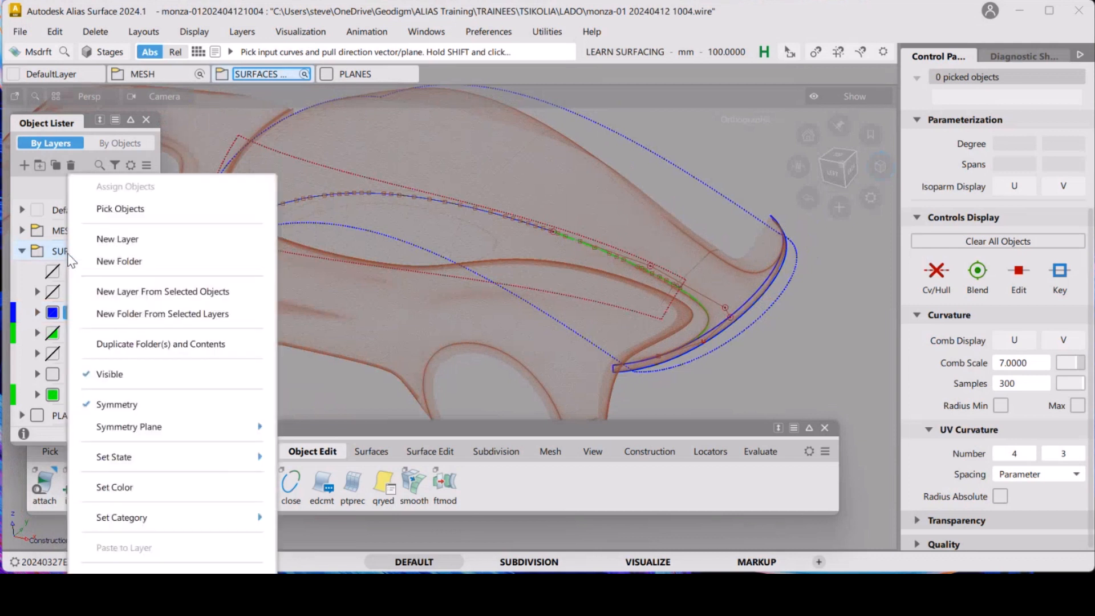
click(119, 244)
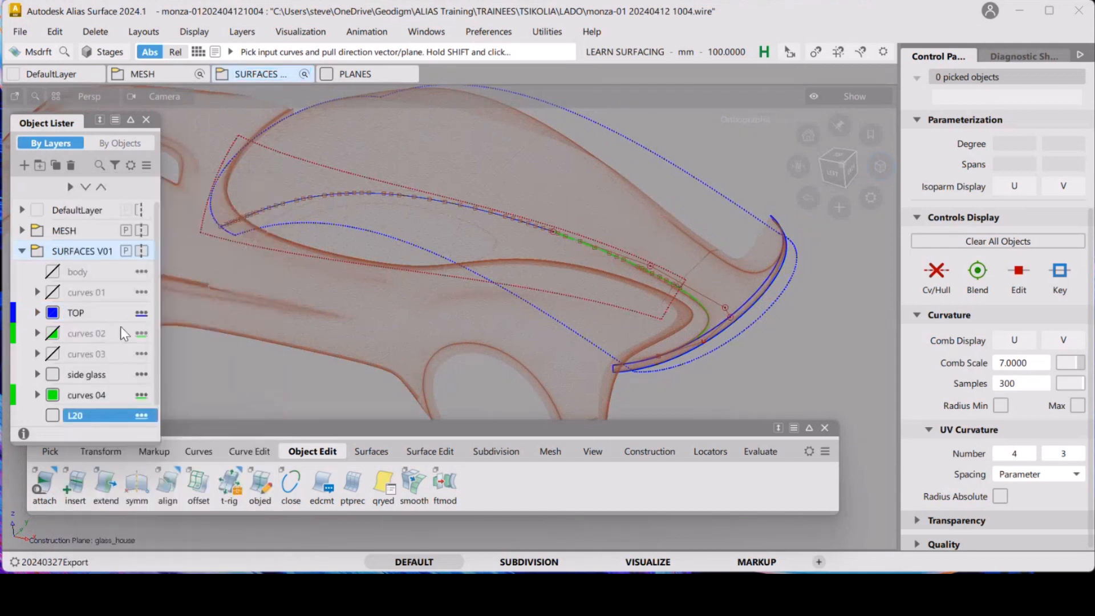
double_click(82, 420)
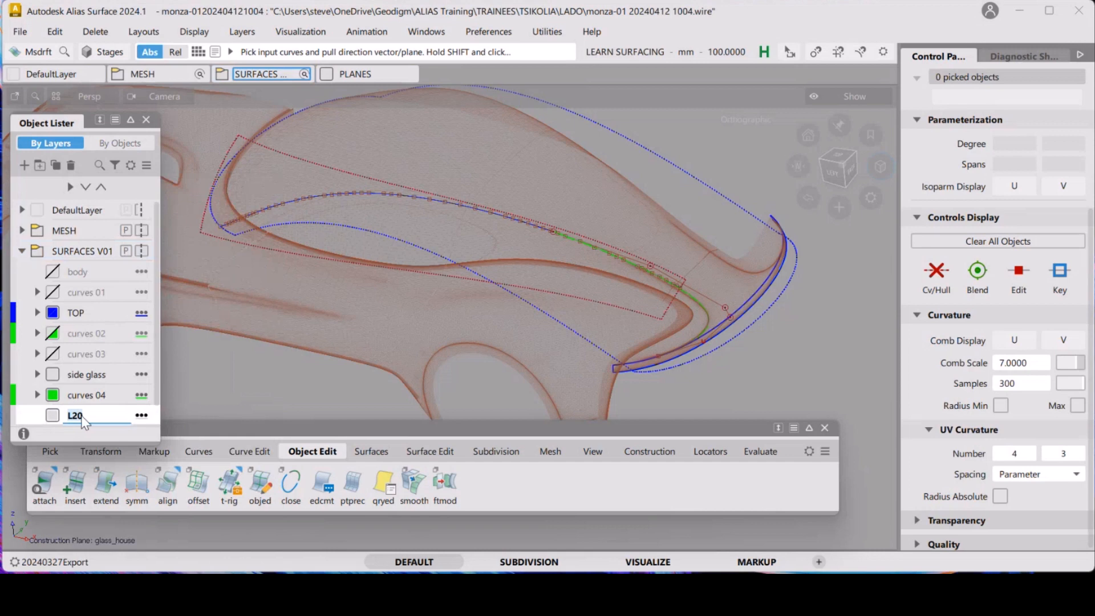
text(ORIGS)
key(Return)
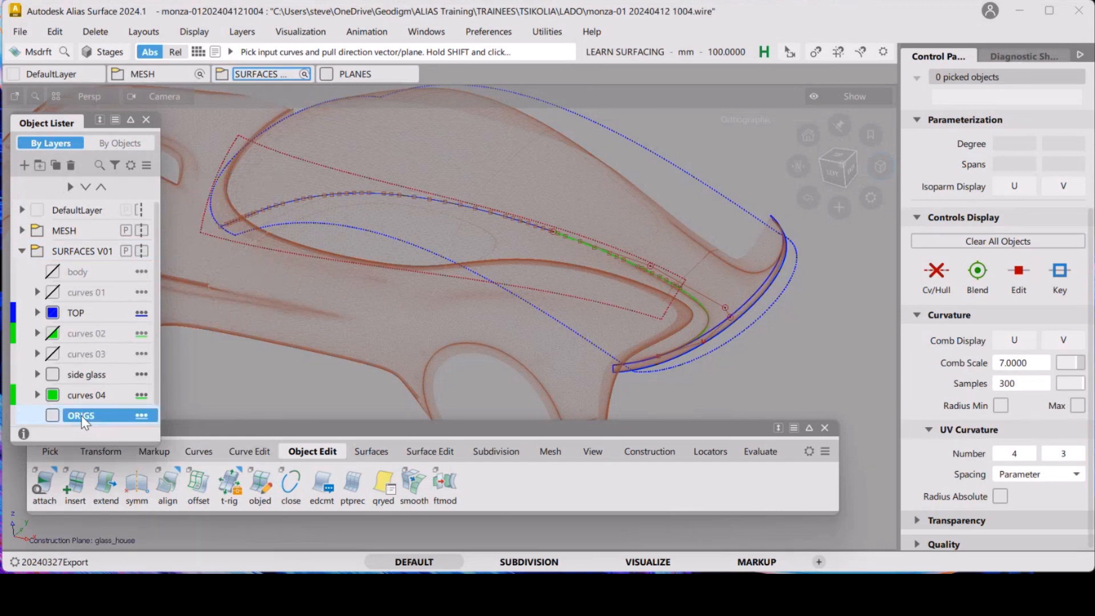
Assign the rail surface to the ORIGS layer
ctrl+shift+drag(787, 261, 771, 291)
click(782, 304)
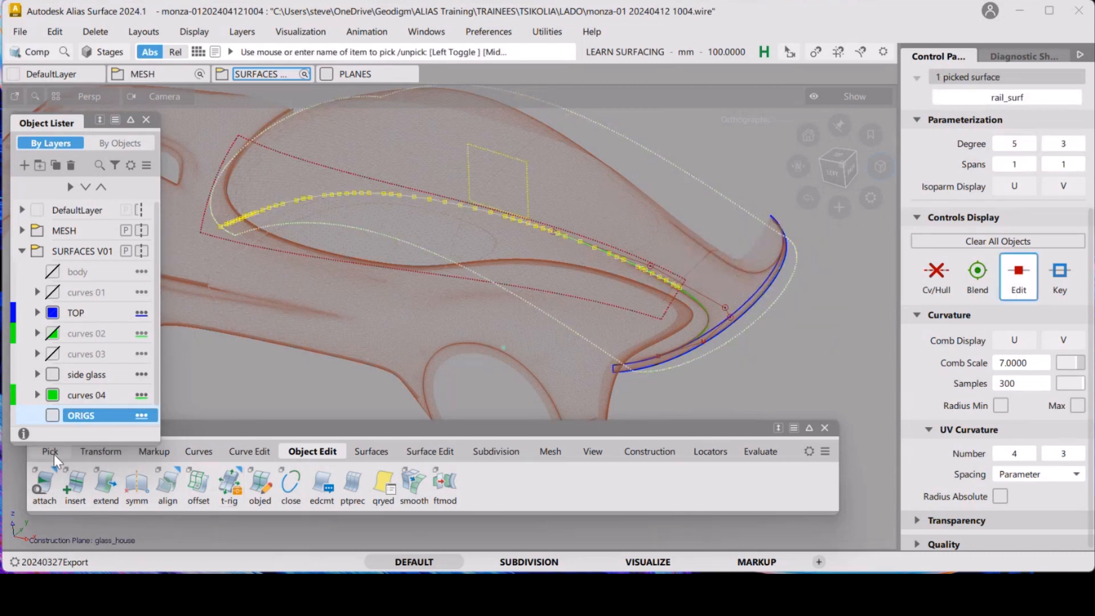
right_click(80, 425)
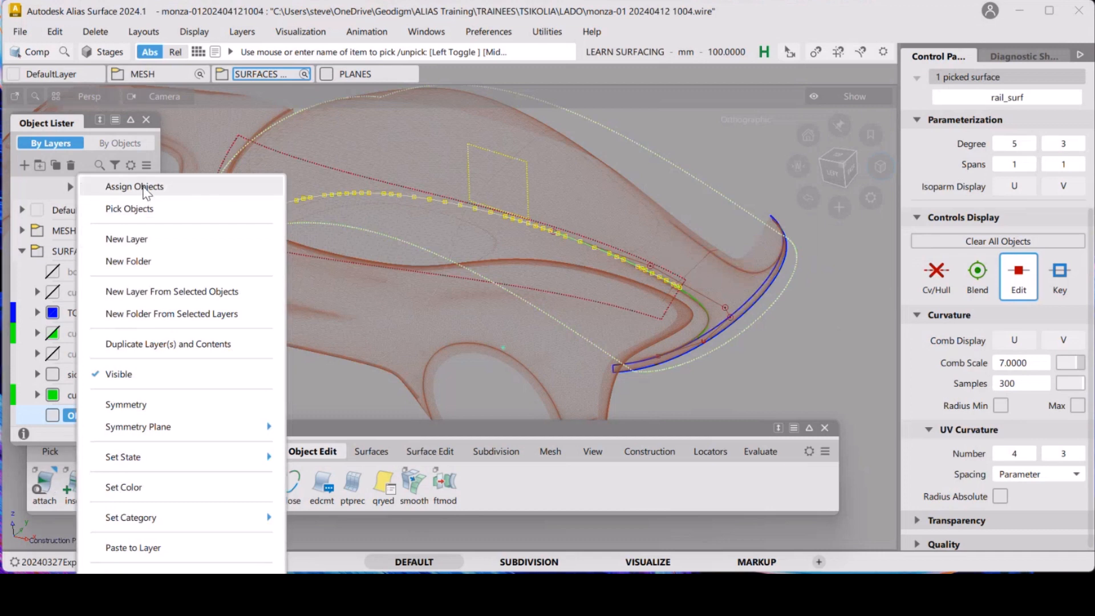
click(153, 184)
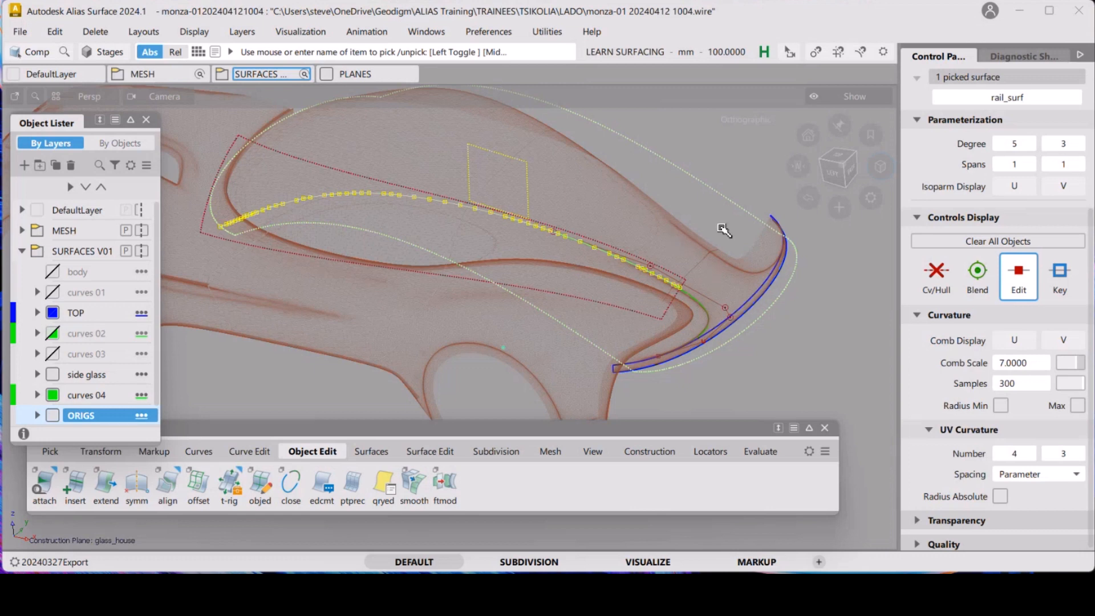
Orbit around the glasshouse side to examine the surfaces against the scan mesh
click(822, 316)
alt+shift+drag(678, 237, 675, 240)
alt+shift+middle_drag(675, 239, 682, 267)
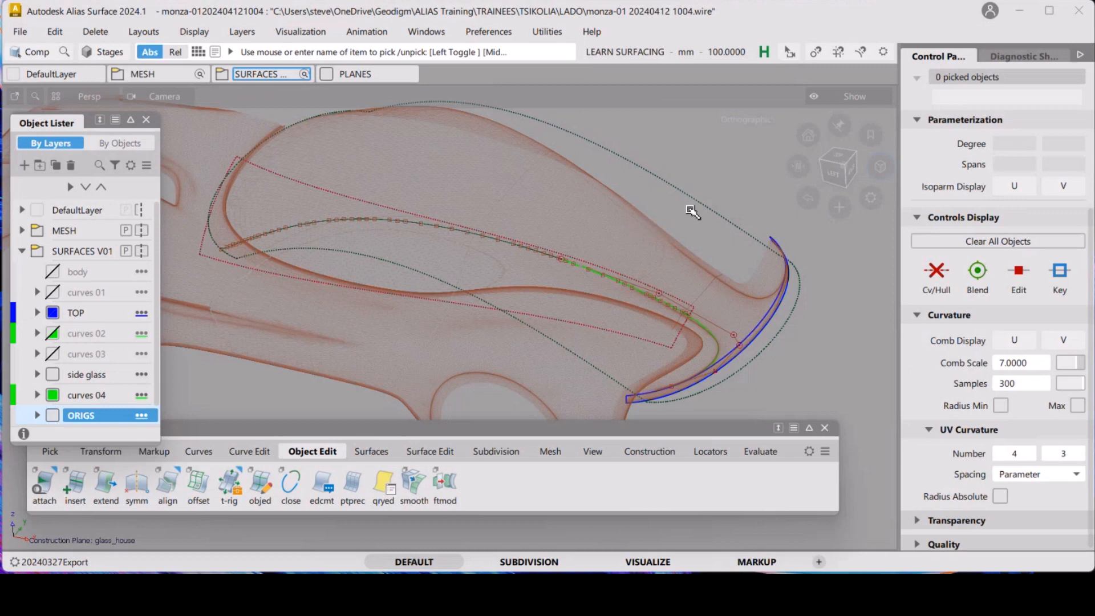
ctrl+shift+drag(710, 216, 655, 195)
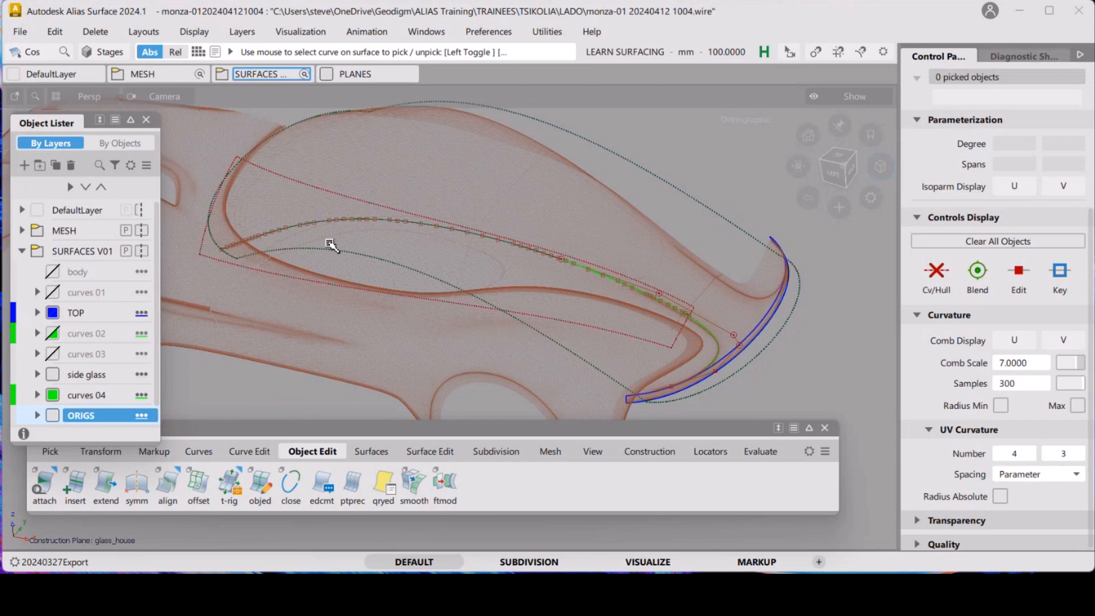
alt+shift+drag(720, 256, 633, 308)
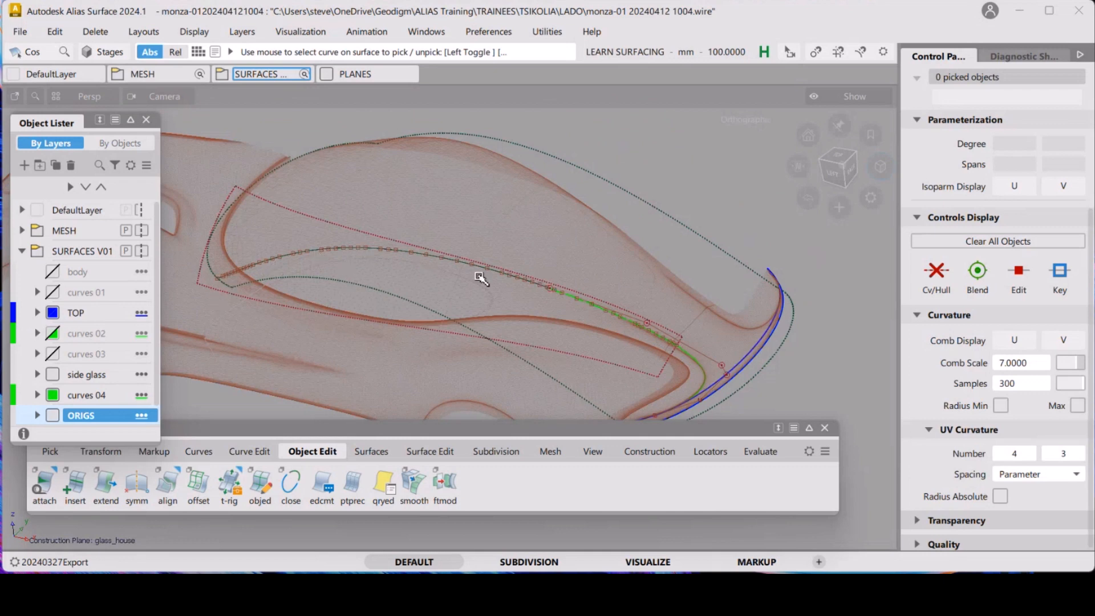
mouse_move(650, 302)
alt+shift+mouse_down()
mouse_move(564, 304)
mouse_move(630, 311)
mouse_move(584, 301)
mouse_move(632, 255)
mouse_move(667, 297)
mouse_move(687, 279)
mouse_move(634, 291)
alt+shift+mouse_up()
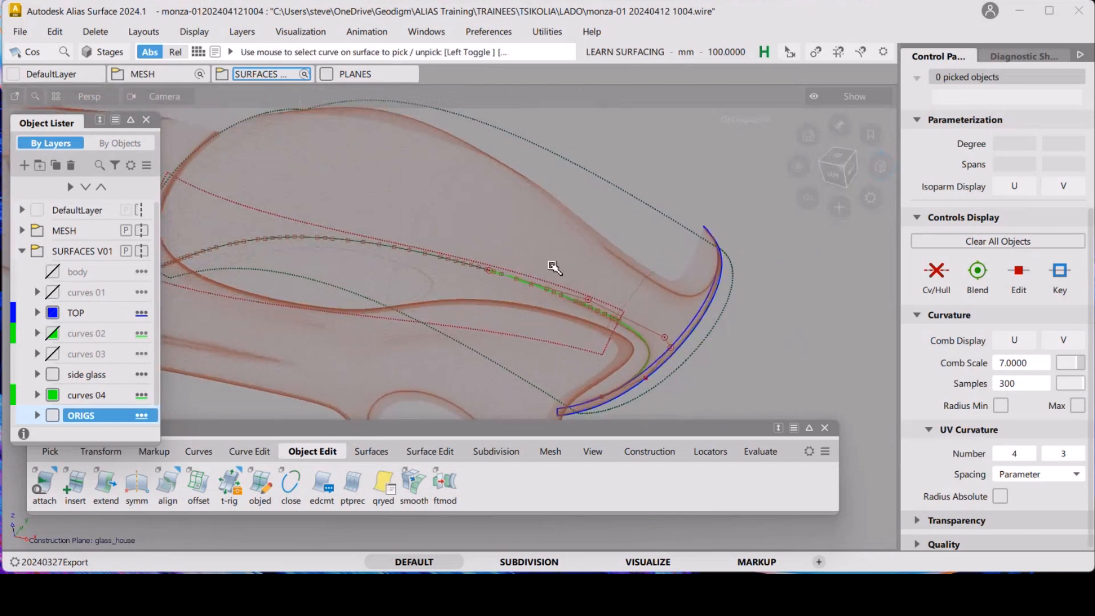
alt+shift+drag(630, 310, 429, 256)
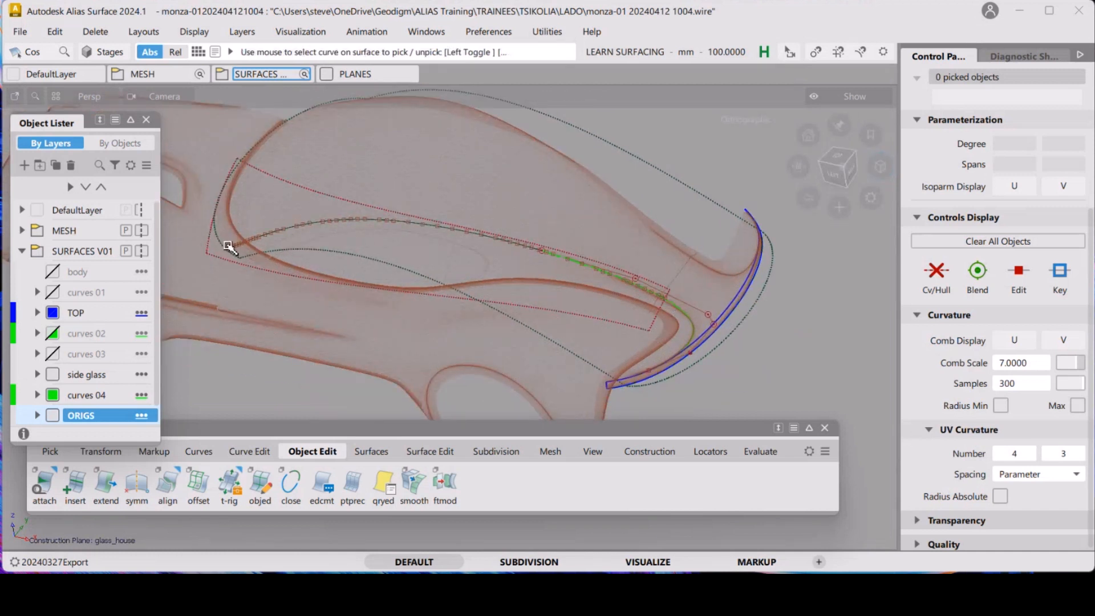
alt+shift+drag(247, 244, 473, 278)
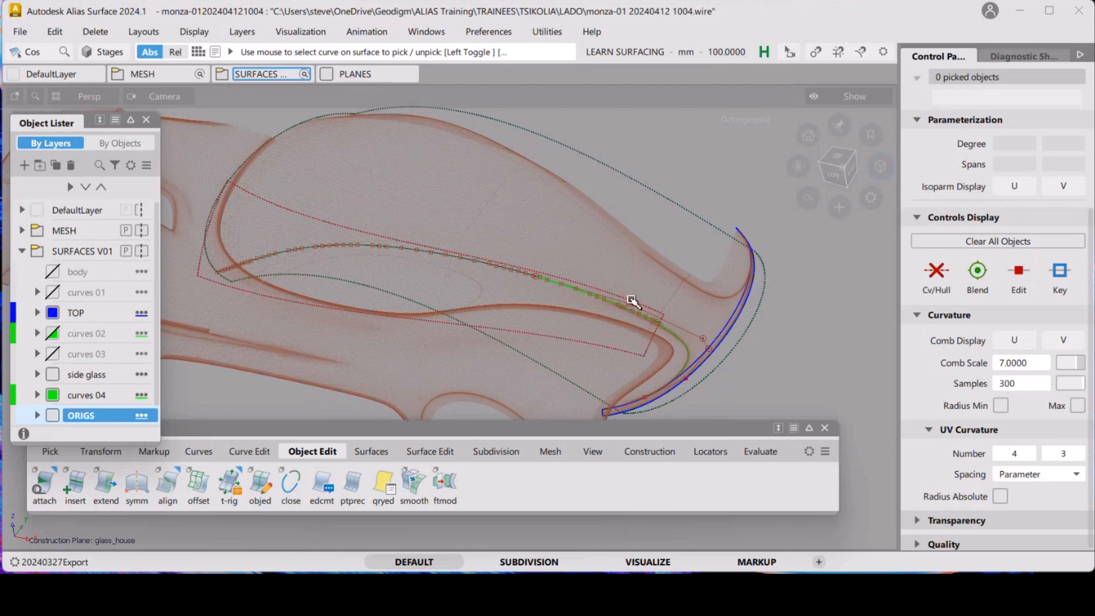
ctrl+shift+drag(758, 364, 756, 315)
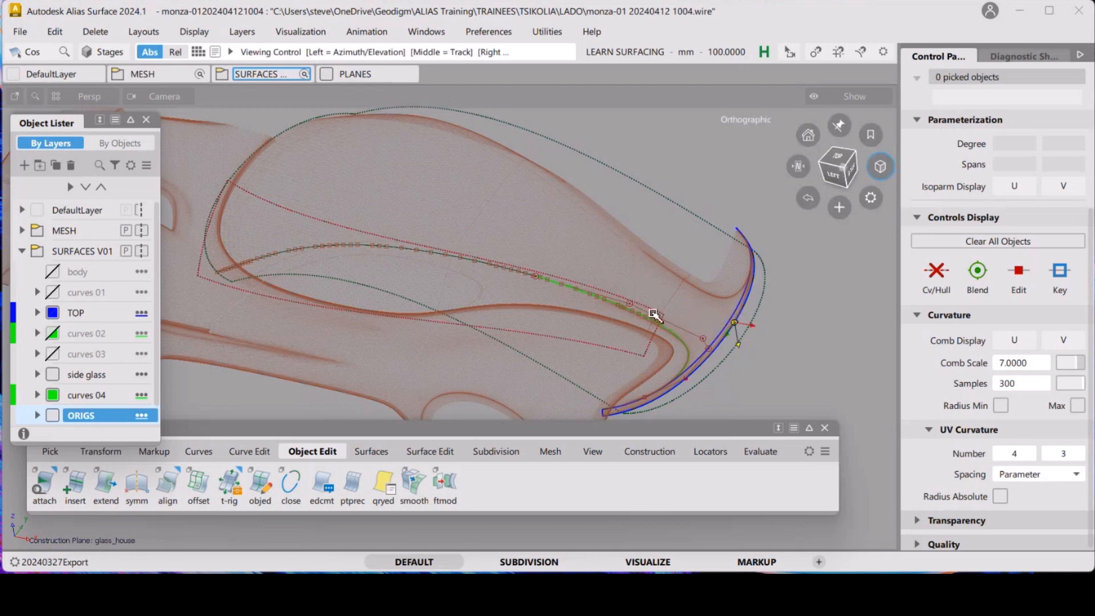
alt+shift+drag(653, 315, 696, 301)
alt+shift+right_drag(696, 300, 725, 328)
alt+shift+drag(726, 327, 694, 311)
alt+shift+middle_drag(713, 319, 670, 327)
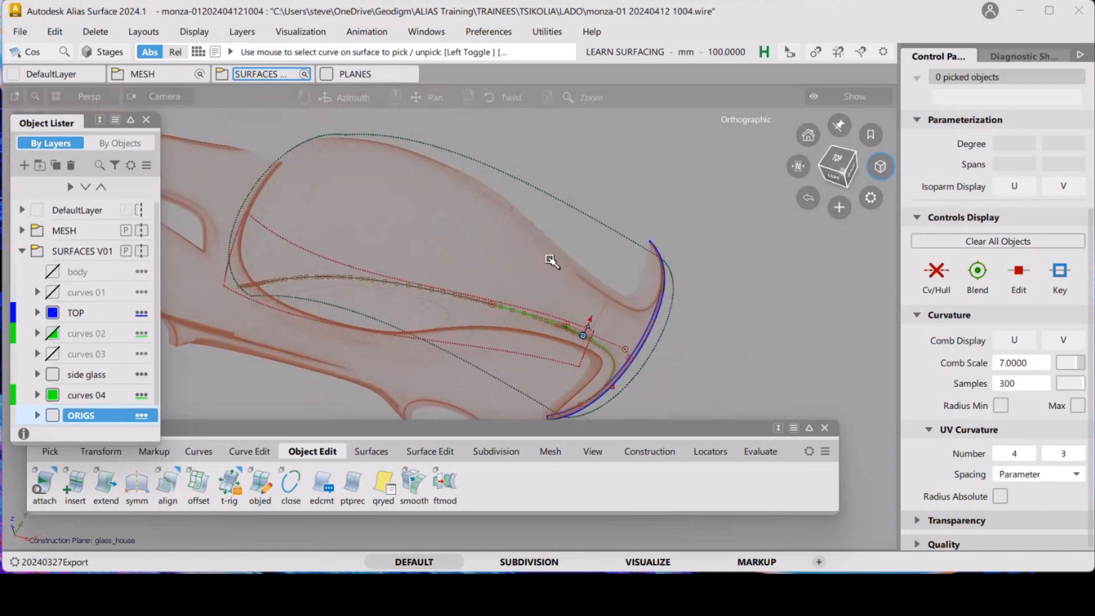
alt+shift+drag(555, 264, 607, 254)
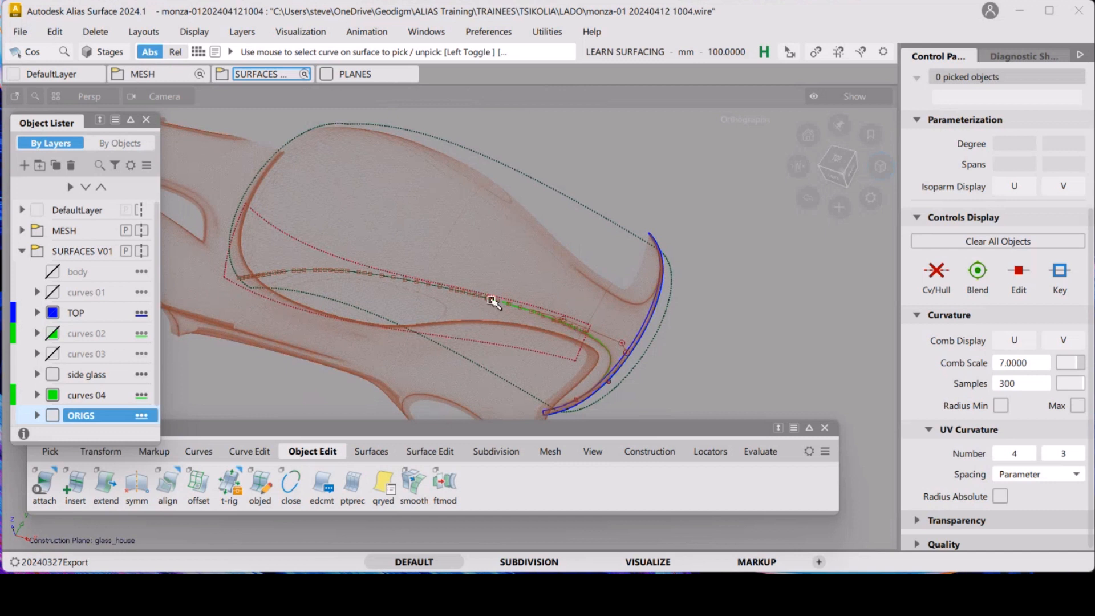
ctrl+shift+drag(493, 301, 541, 340)
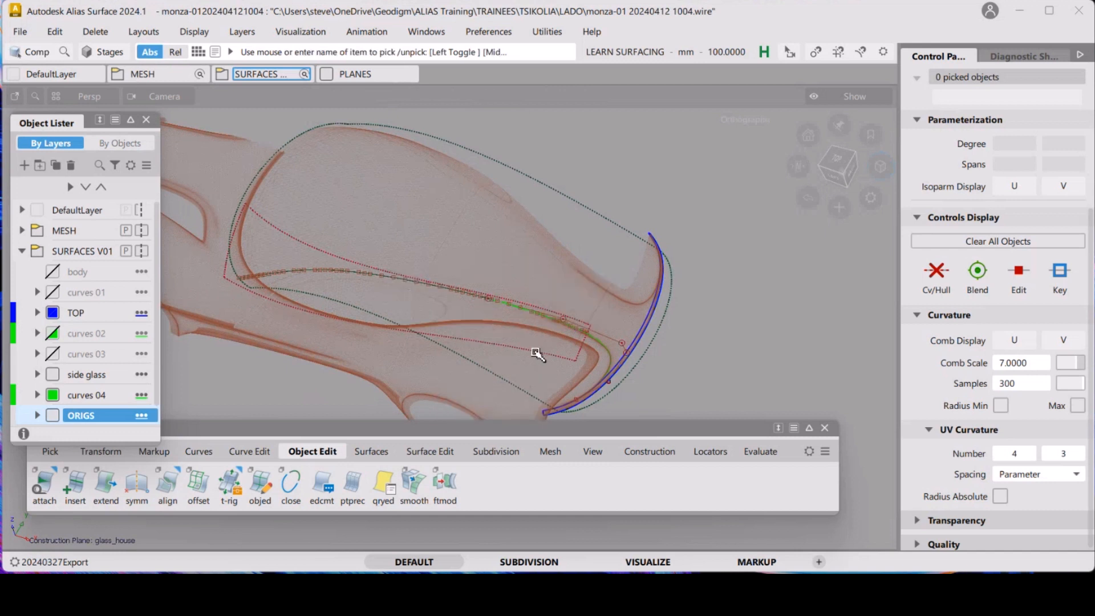
Mirror-duplicate the side skin surface across the XZ plane
click(536, 353)
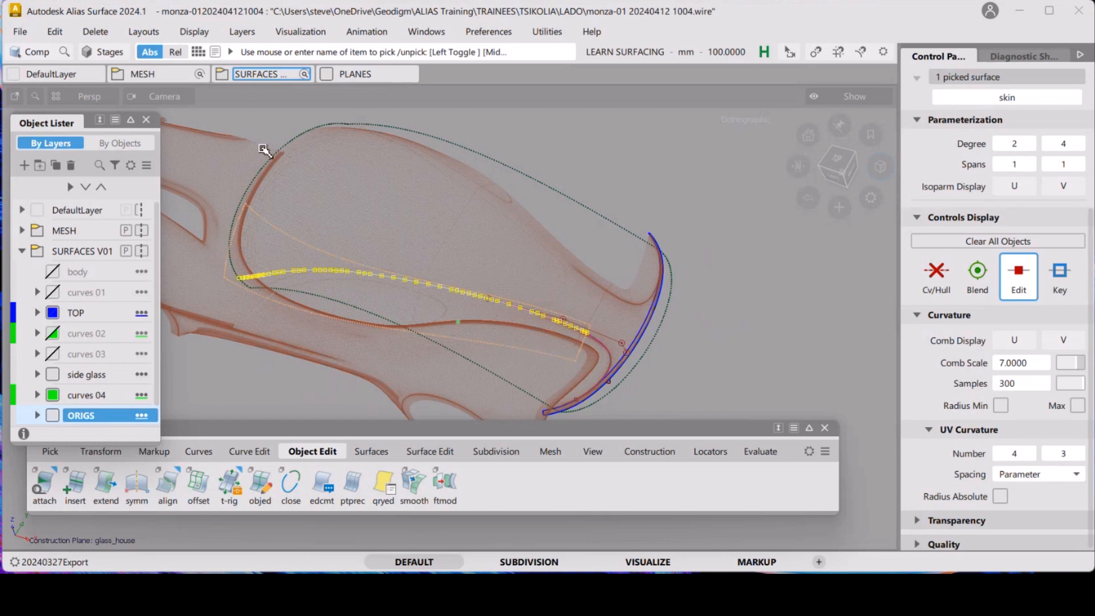
click(55, 32)
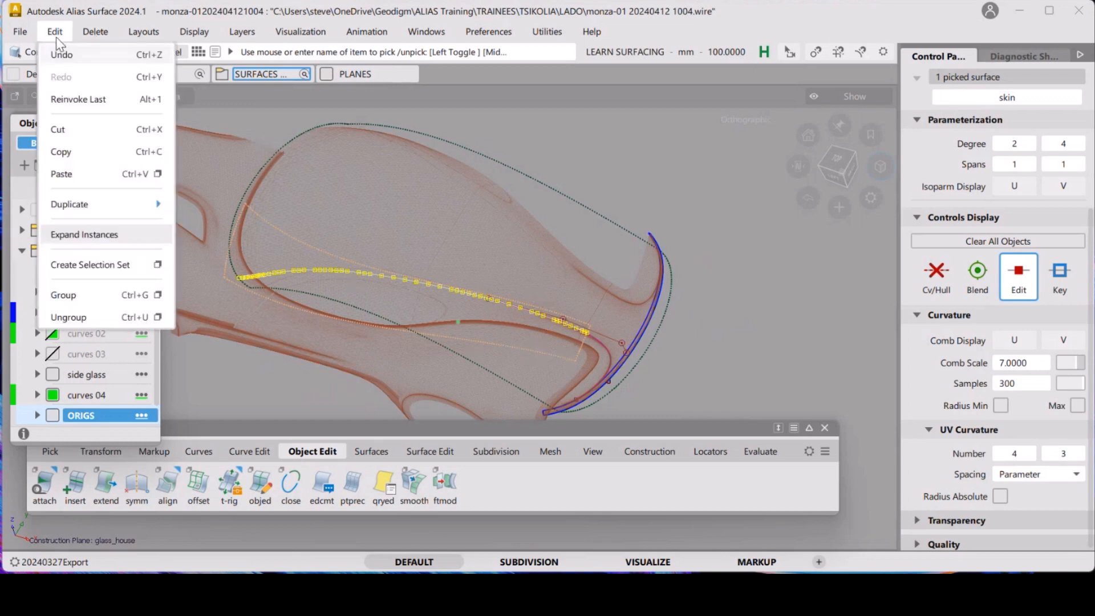
mouse_move(162, 207)
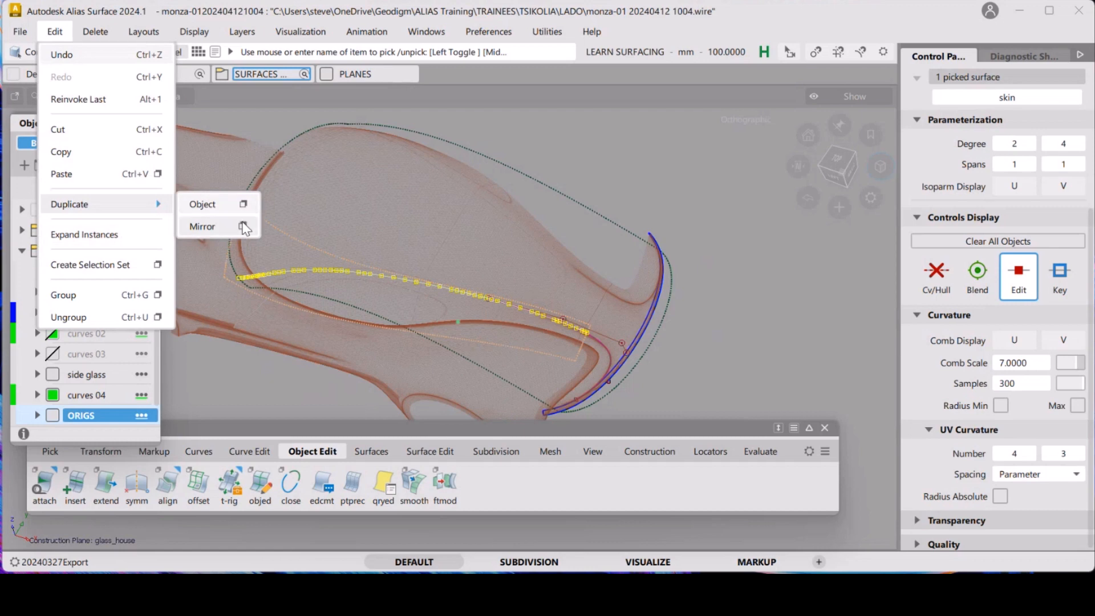
click(269, 225)
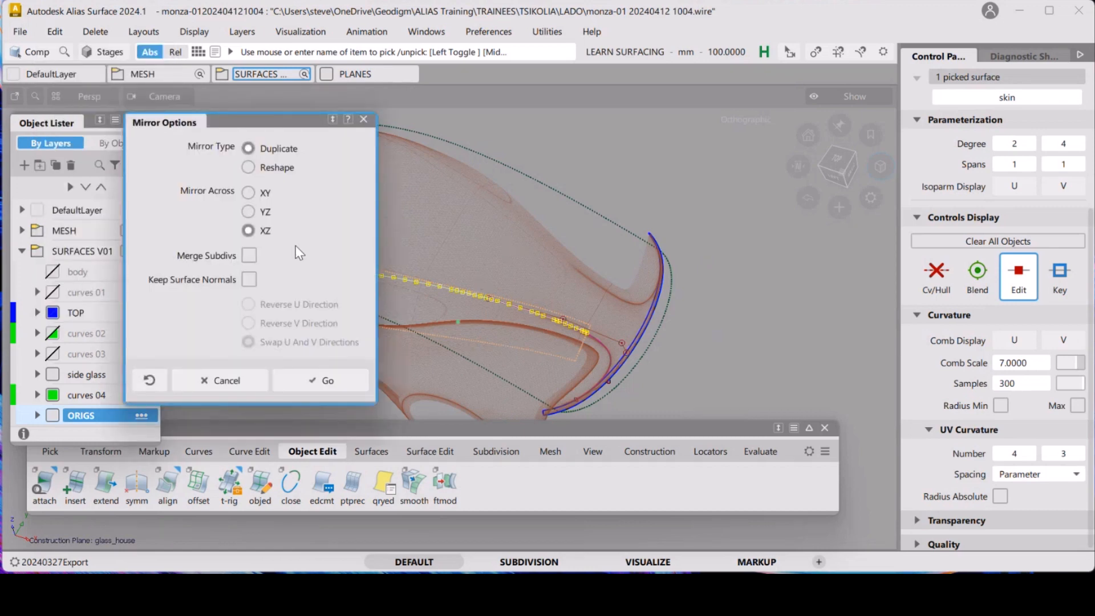
click(339, 378)
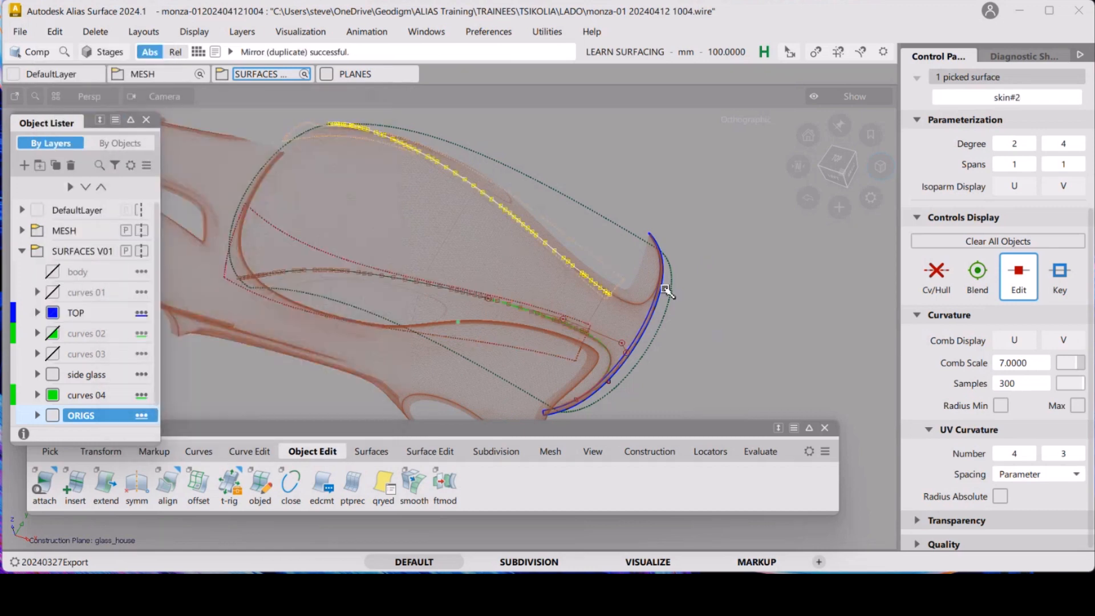
Delete the curve-on-surface carried over onto the mirrored skin surface
ctrl+shift+drag(522, 254, 501, 210)
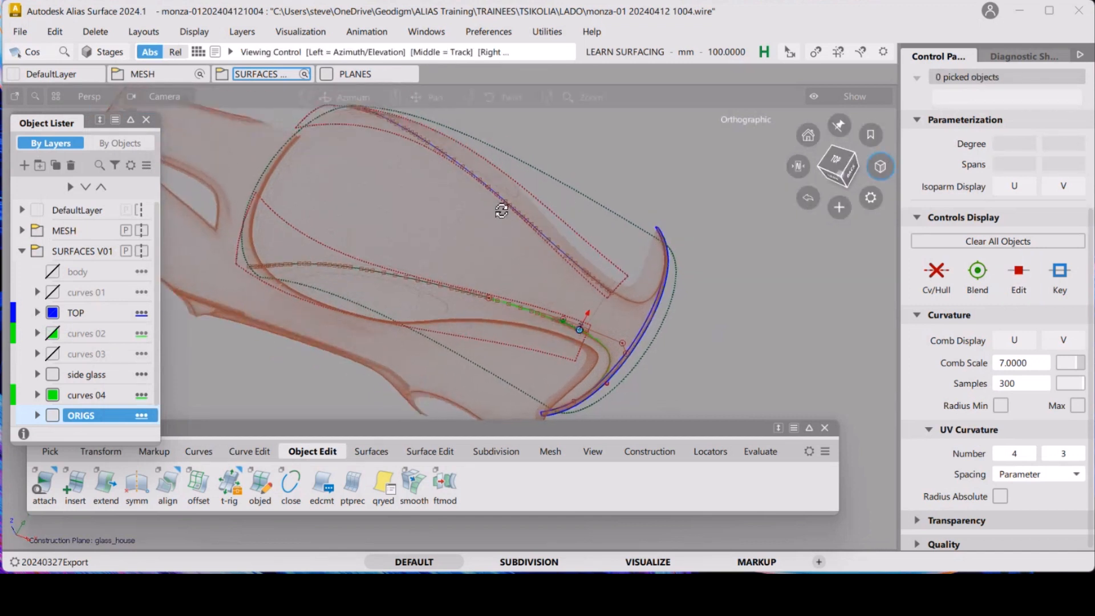
alt+shift+middle_drag(514, 238, 515, 264)
ctrl+shift+drag(437, 223, 399, 203)
click(465, 201)
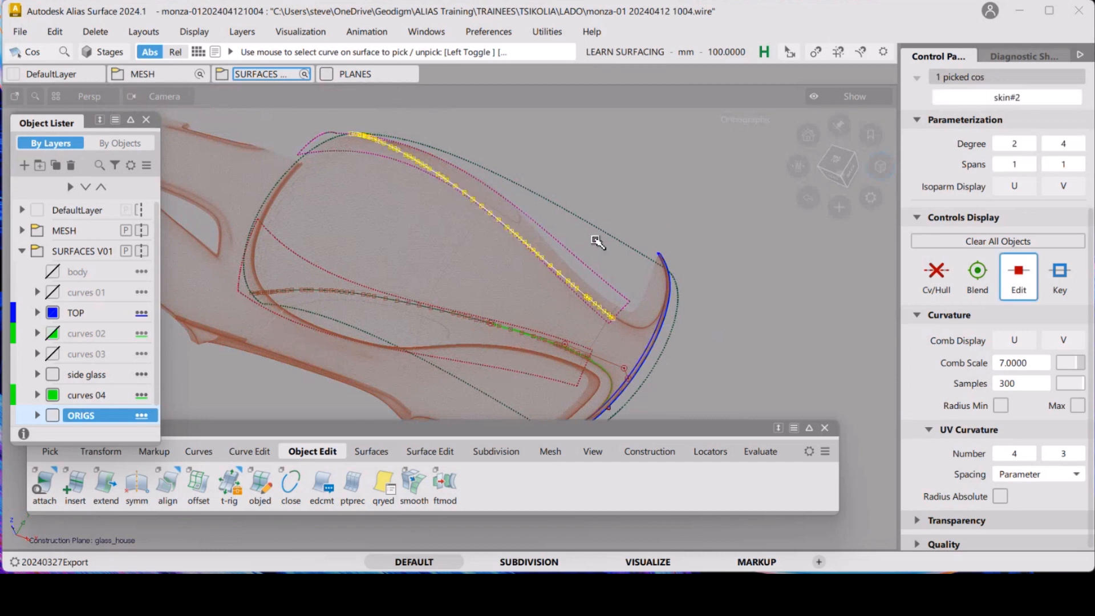
key(Delete)
Intersect the rail surface with the skin surface, creating curves on both surfaces
click(512, 350)
ctrl+shift+drag(648, 295, 637, 231)
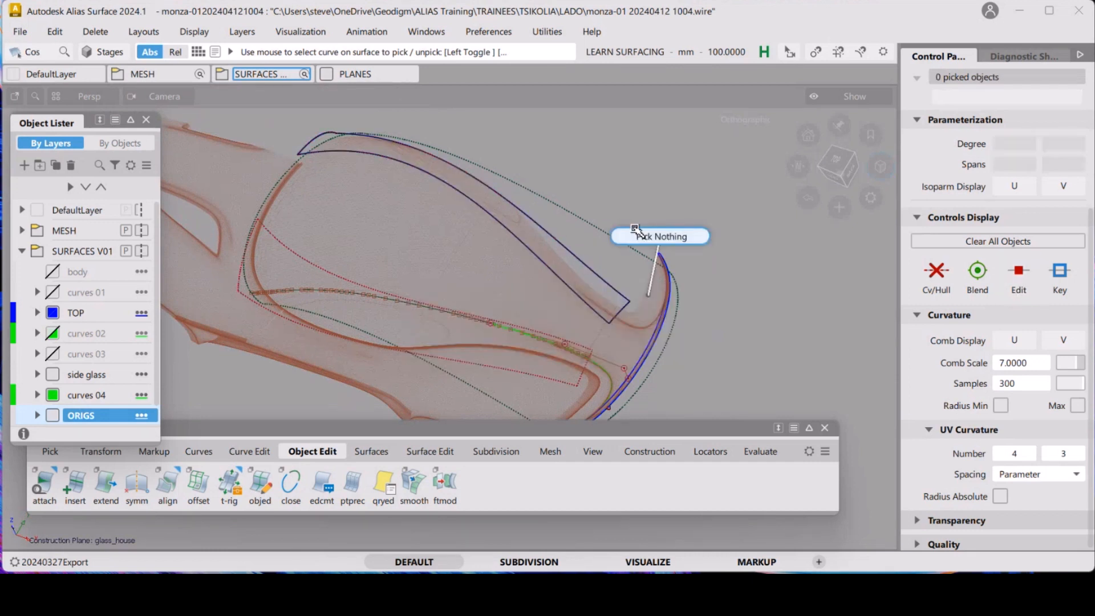
ctrl+shift+drag(452, 237, 452, 269)
click(563, 211)
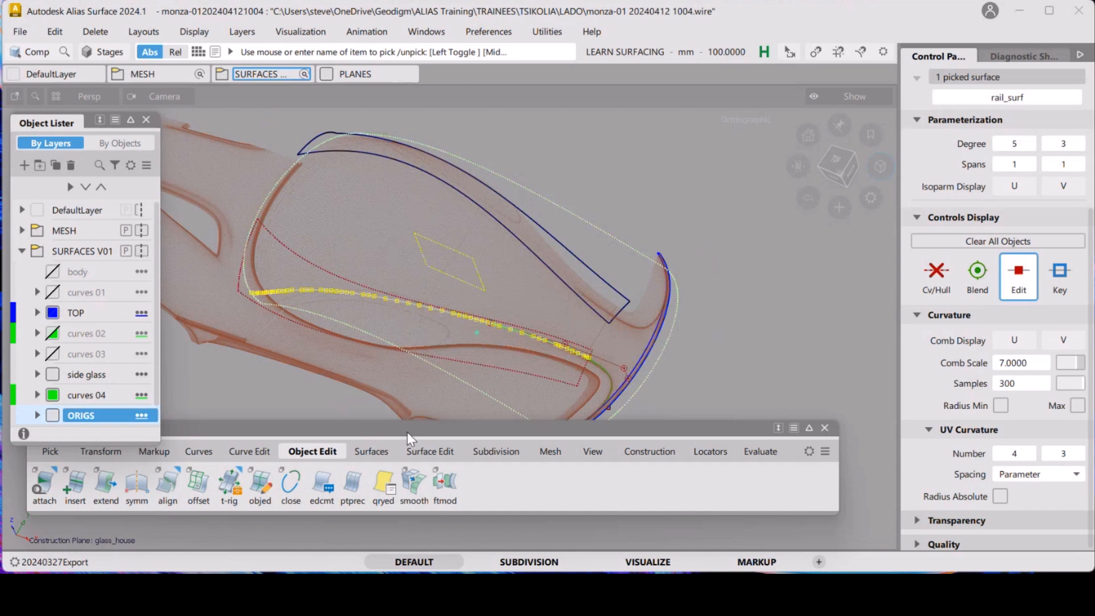
click(413, 452)
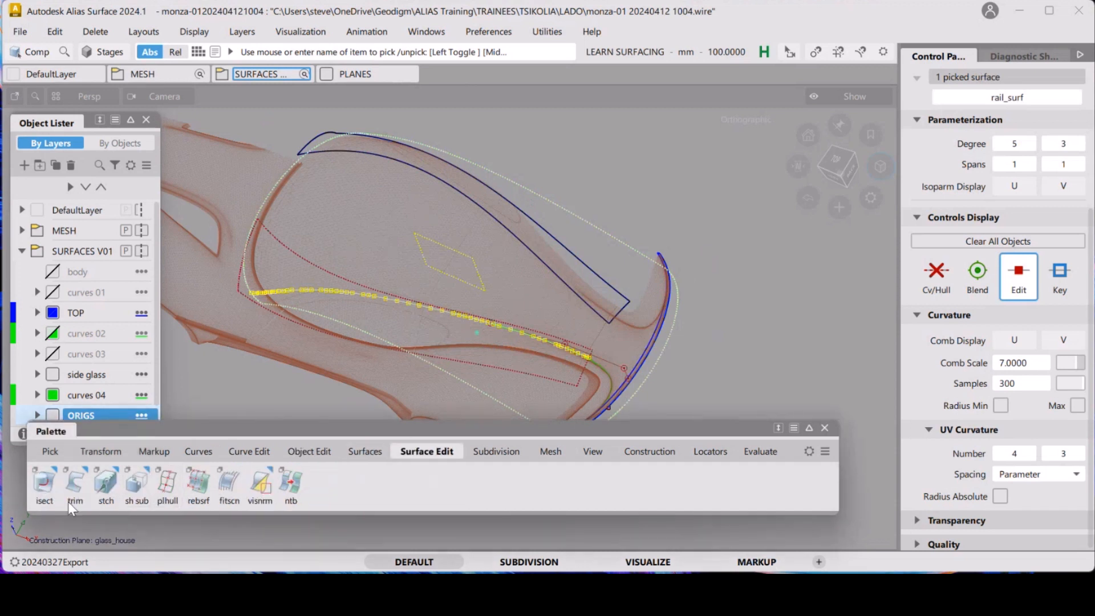
double_click(47, 484)
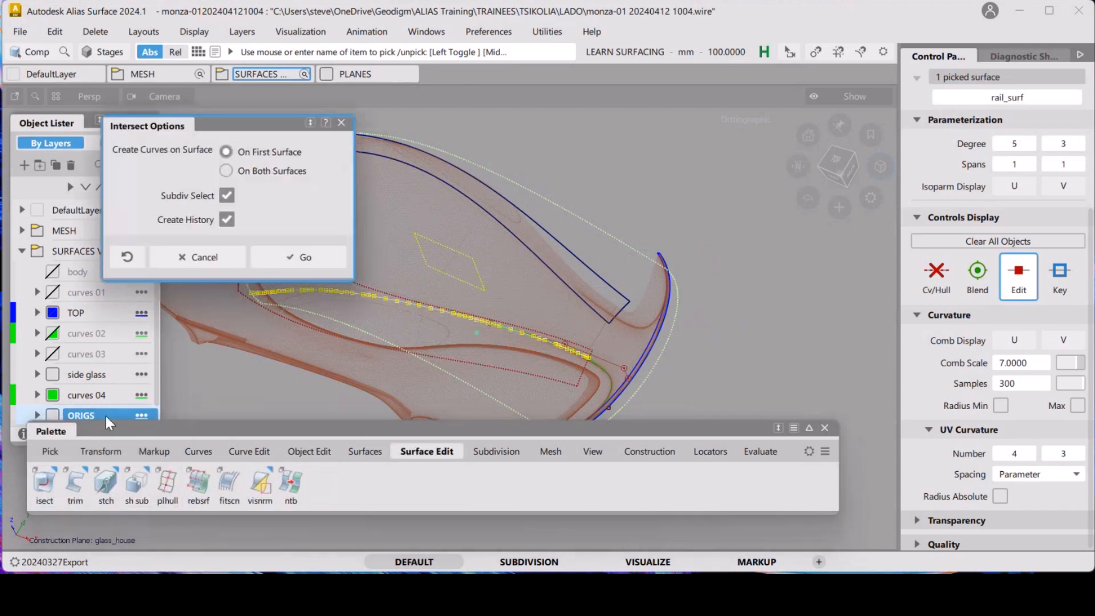
click(277, 175)
click(308, 259)
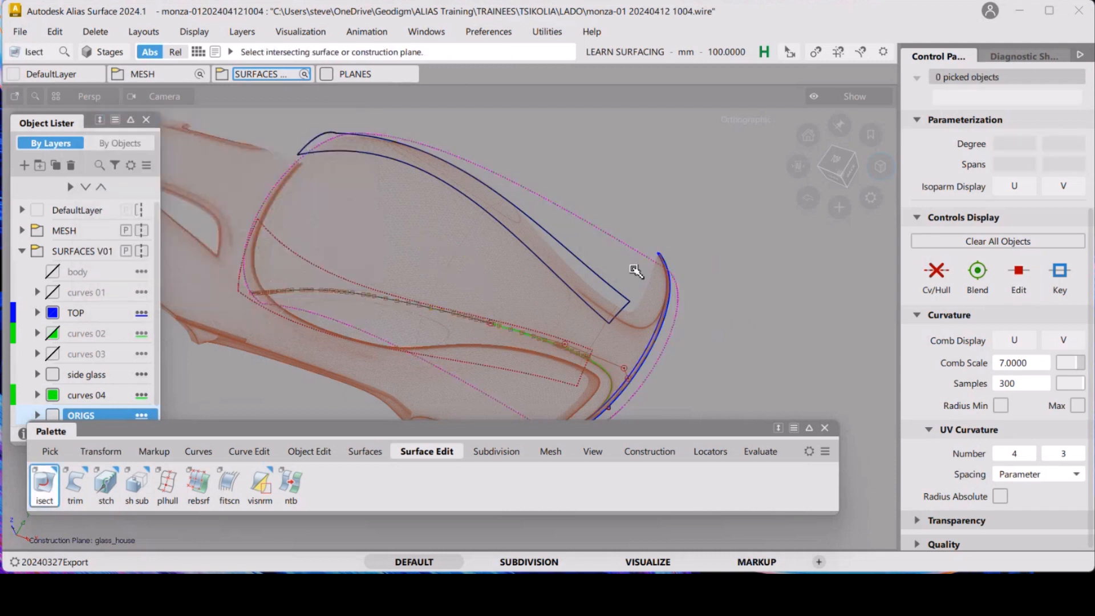
click(599, 274)
click(739, 273)
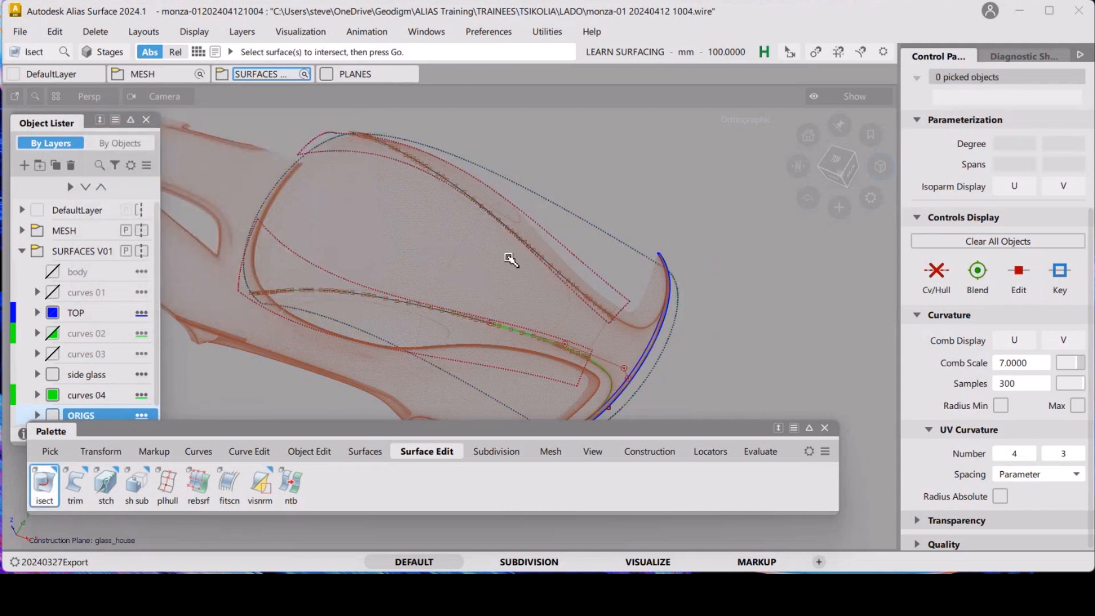
In top view, draw a straight degree-1 CV line across the glasshouse rear, snapping its end onto the skin's curve on surface
alt+shift+drag(508, 254, 519, 264)
click(836, 165)
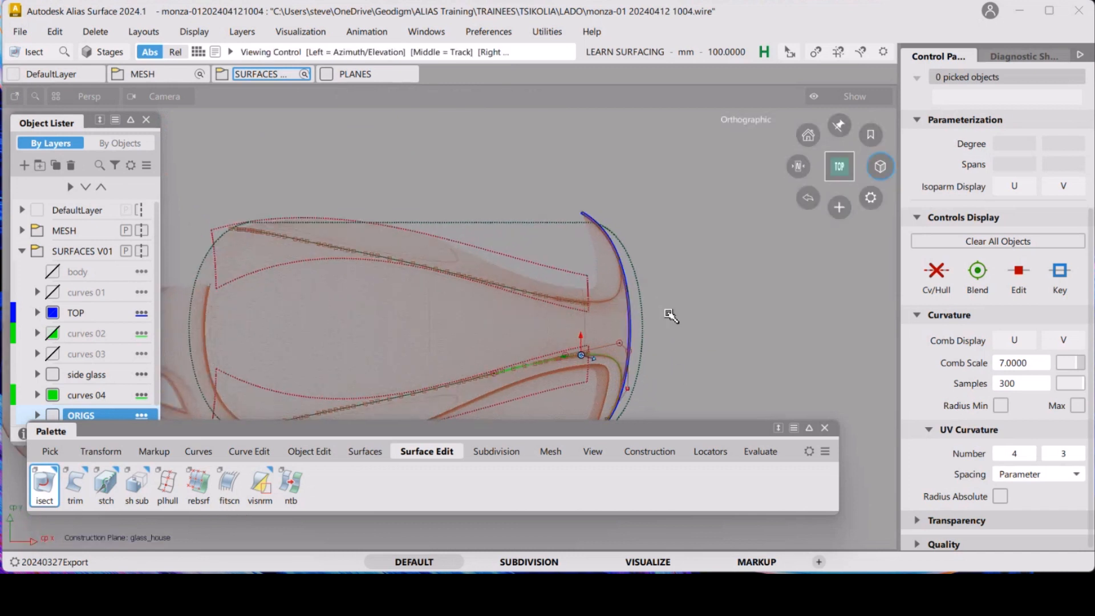
alt+shift+middle_drag(664, 313, 701, 211)
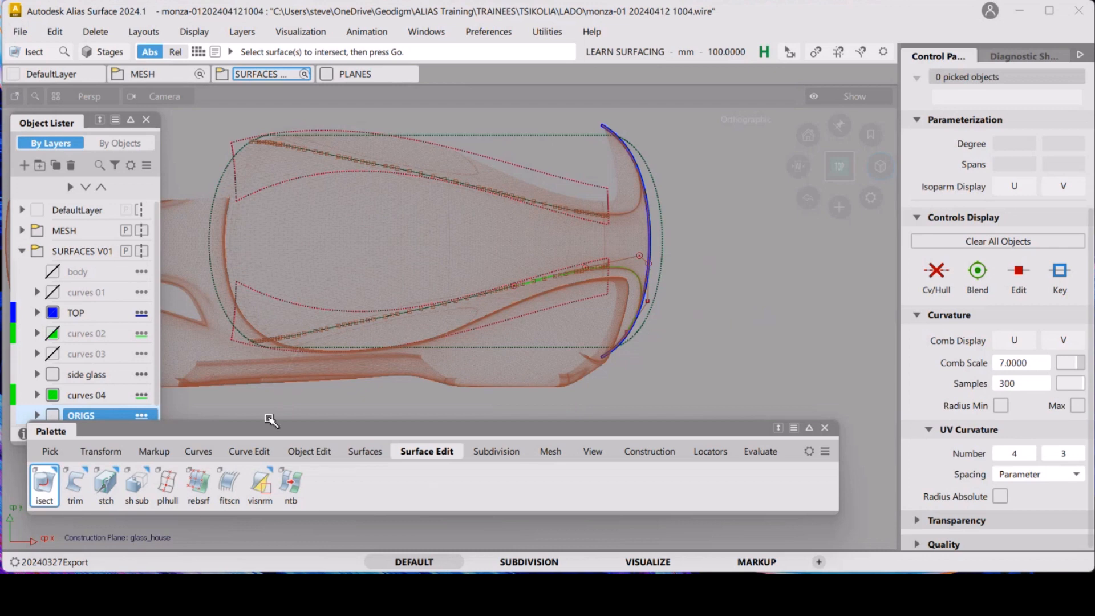
click(209, 450)
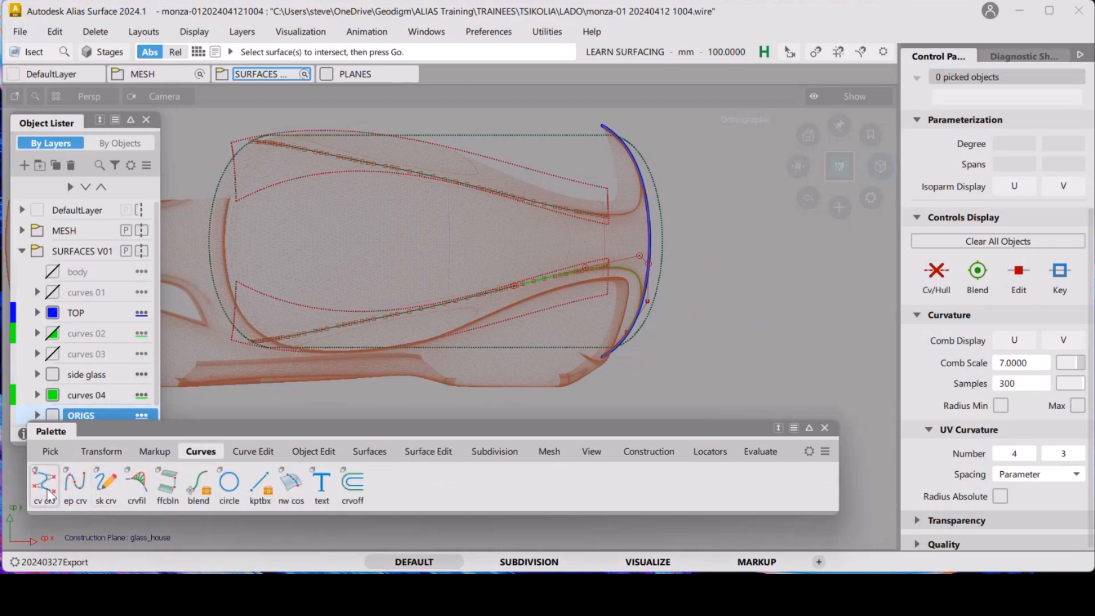
click(45, 489)
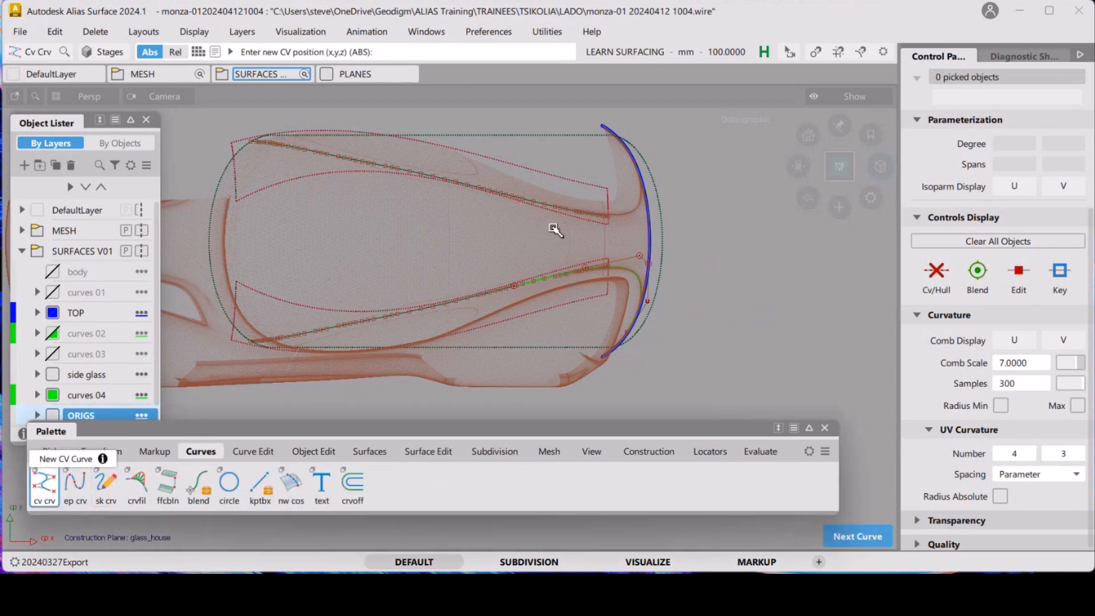
ctrl+click(582, 213)
click(701, 227)
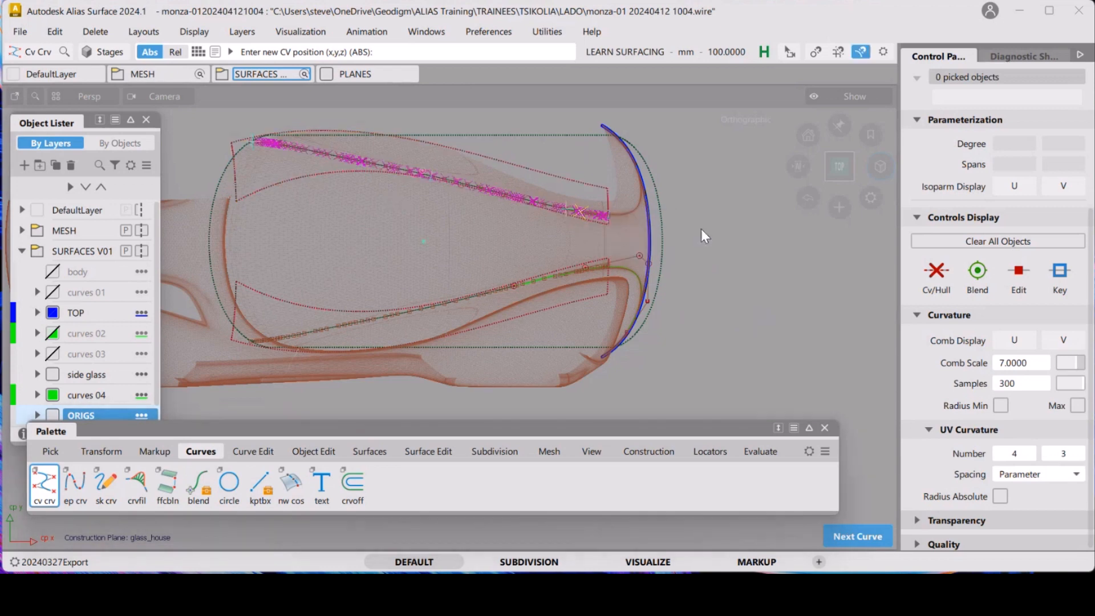
ctrl+click(598, 269)
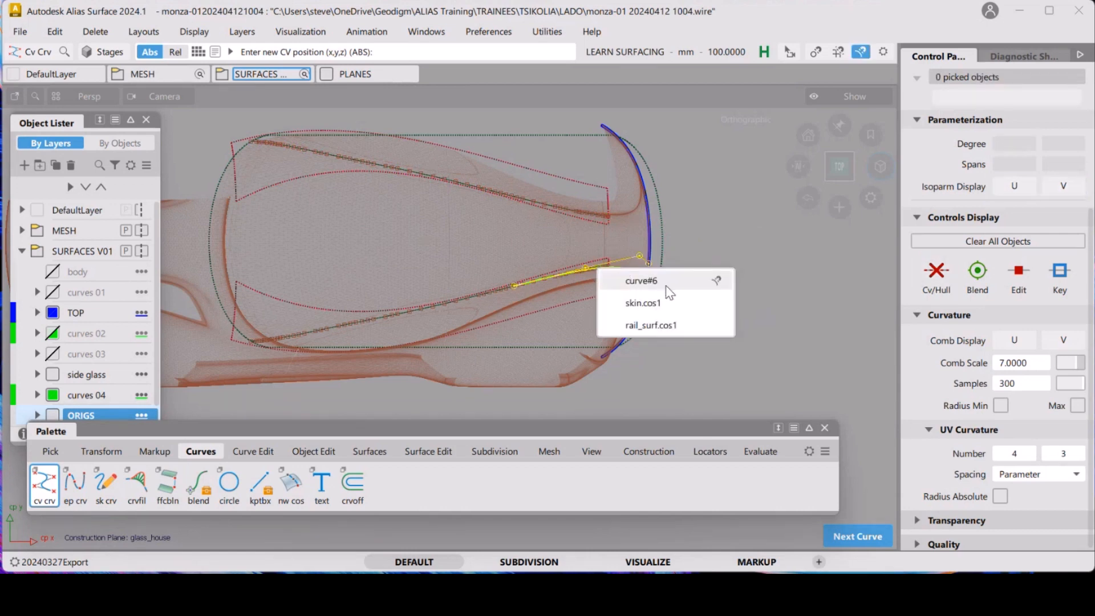
click(719, 308)
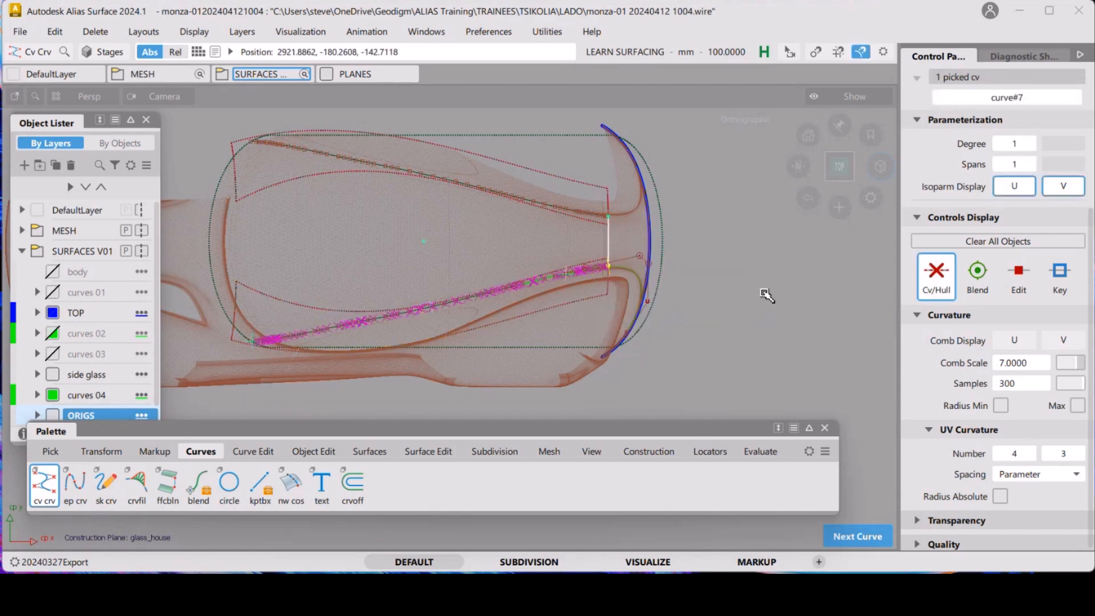
ctrl+shift+drag(774, 349, 749, 232)
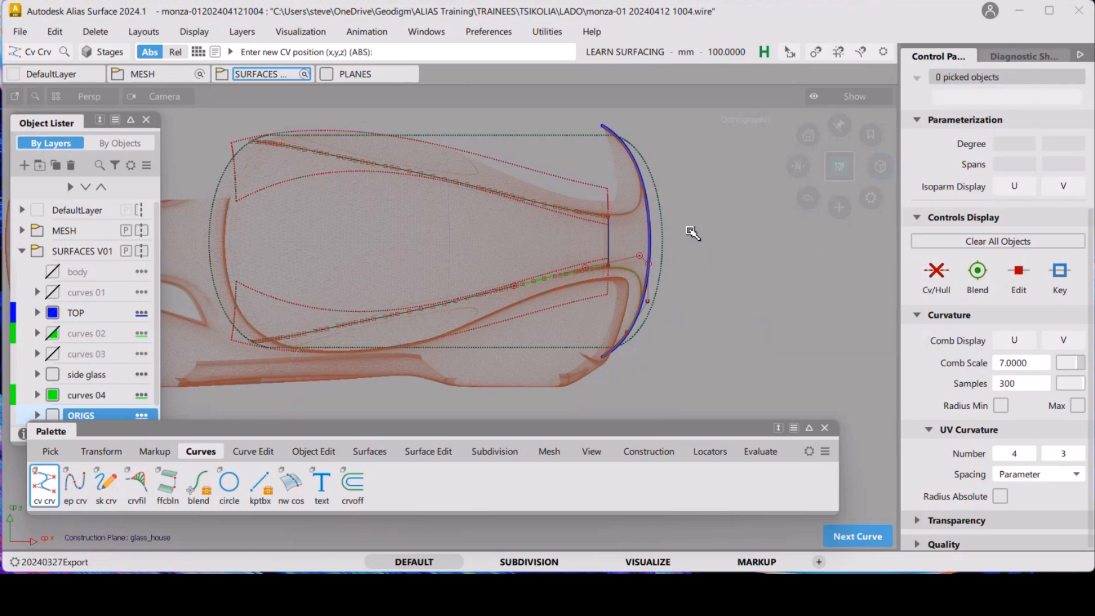
mouse_move(601, 267)
alt+shift+mouse_down()
mouse_move(600, 191)
mouse_move(675, 226)
mouse_move(611, 229)
mouse_move(632, 258)
alt+shift+mouse_up()
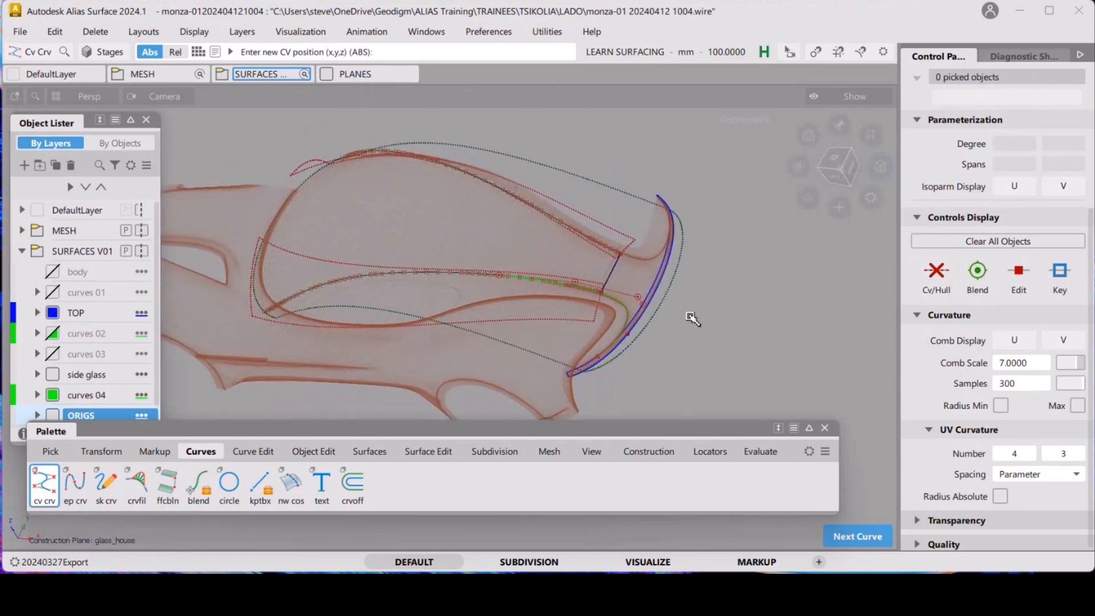
ctrl+shift+drag(376, 227, 346, 245)
click(553, 201)
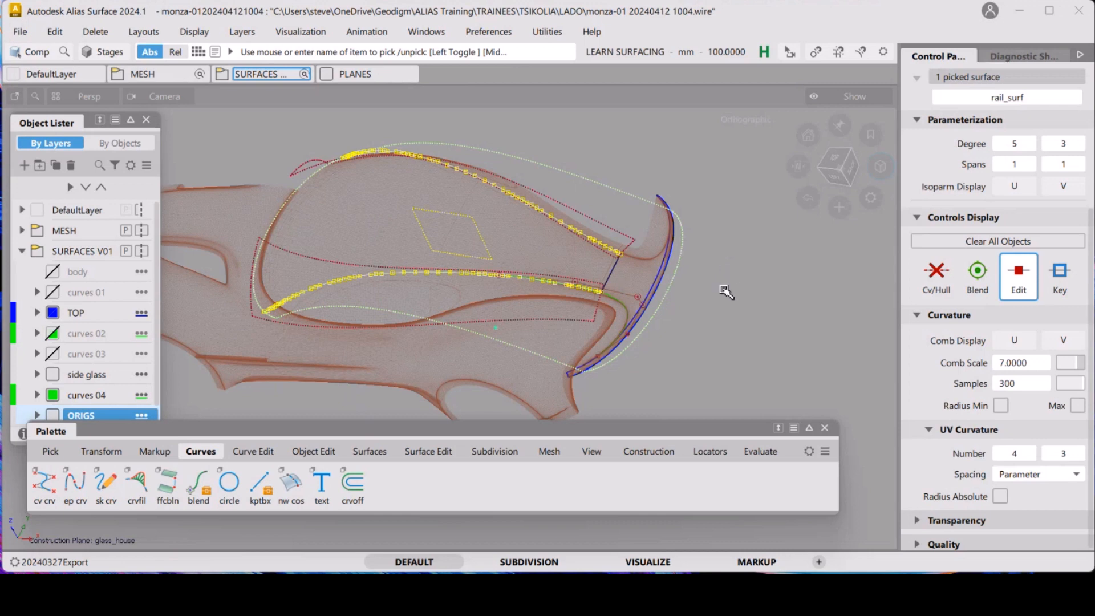
click(712, 388)
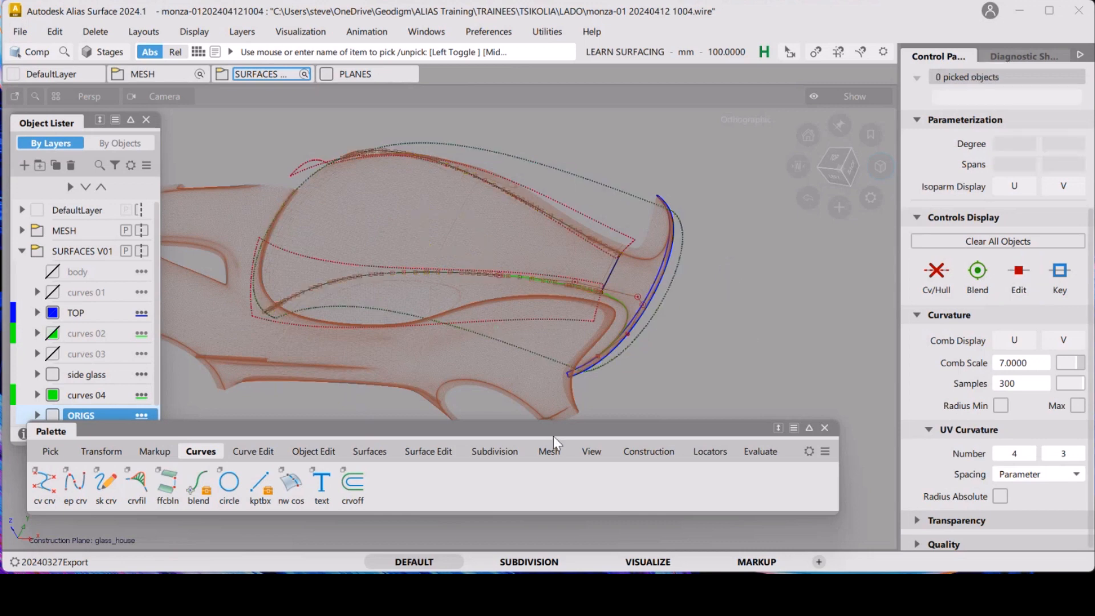
click(443, 451)
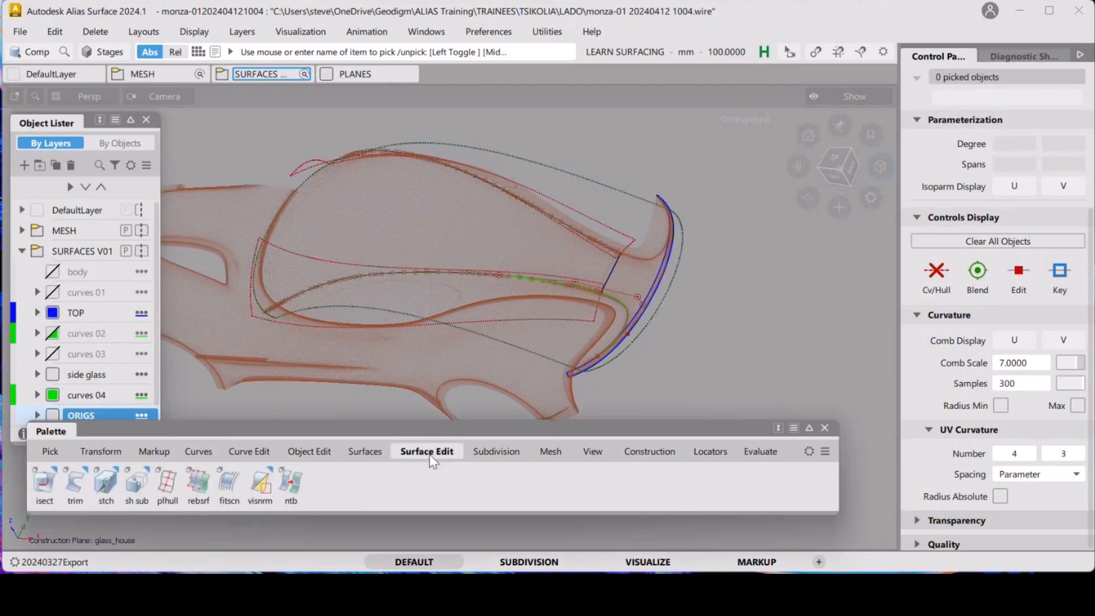
double_click(76, 485)
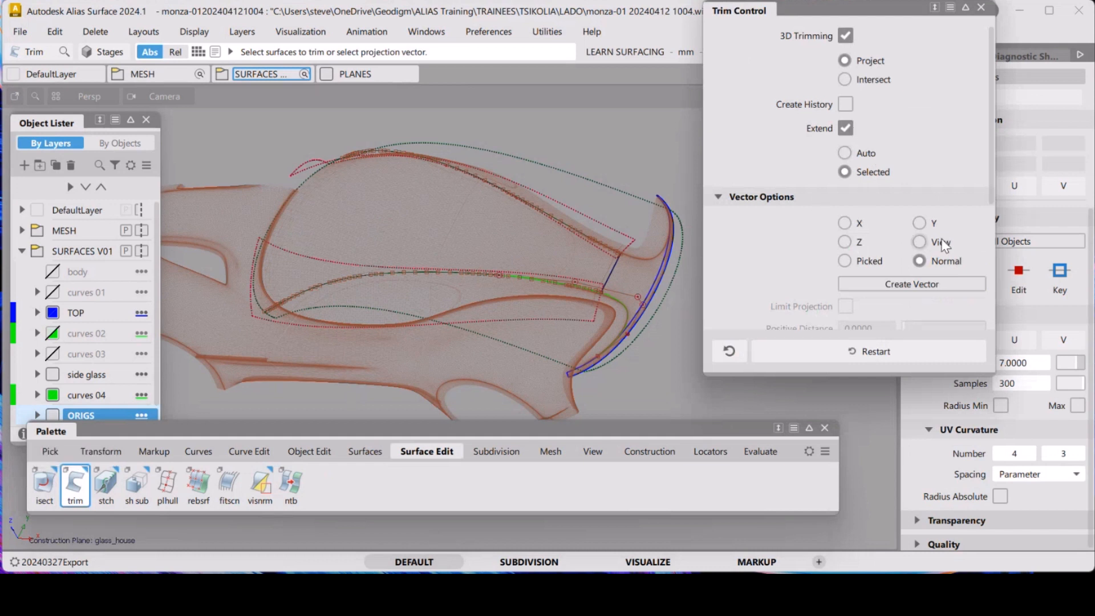
click(859, 241)
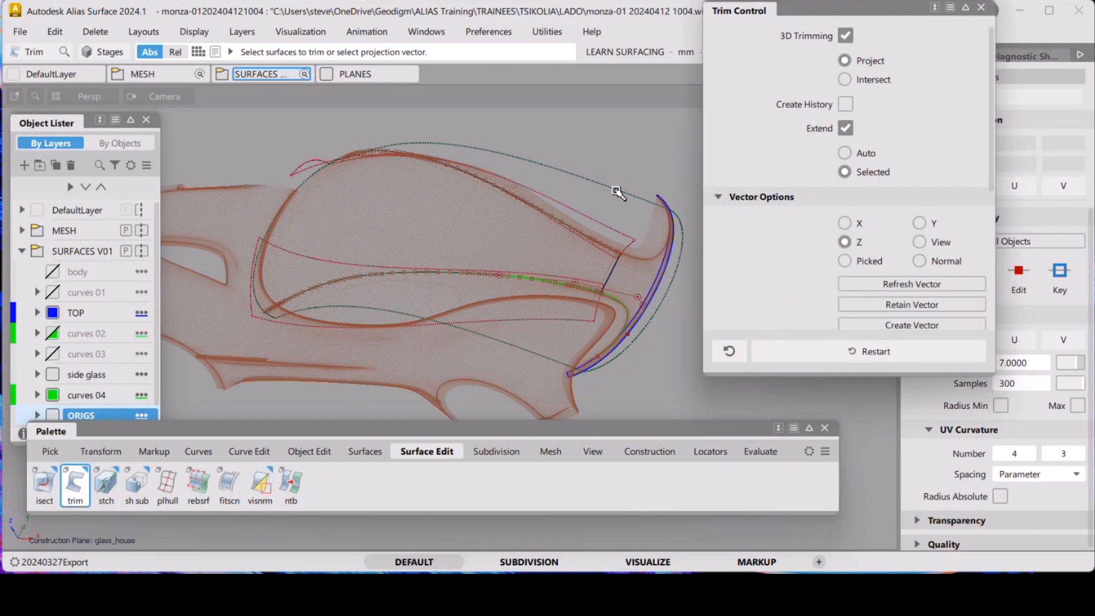
click(646, 242)
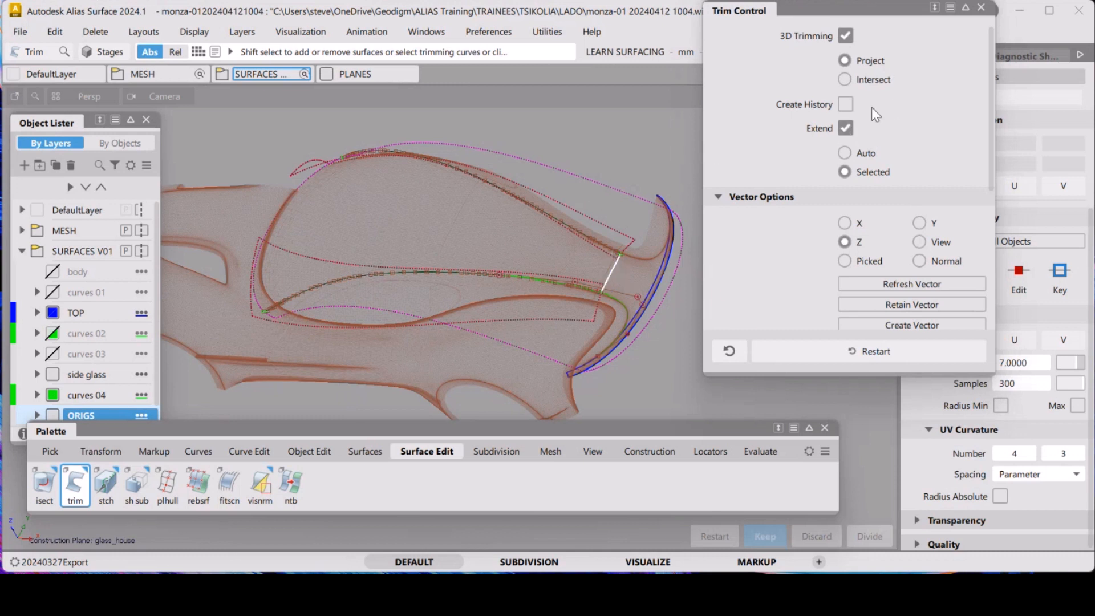
scroll(893, 102, down, 6)
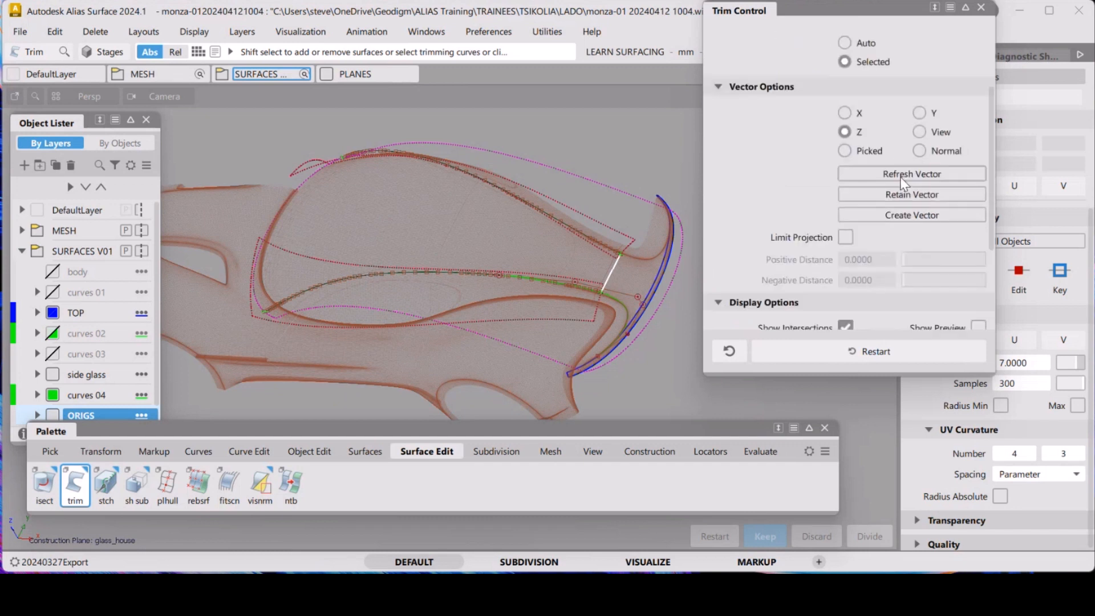
scroll(901, 214, up, 6)
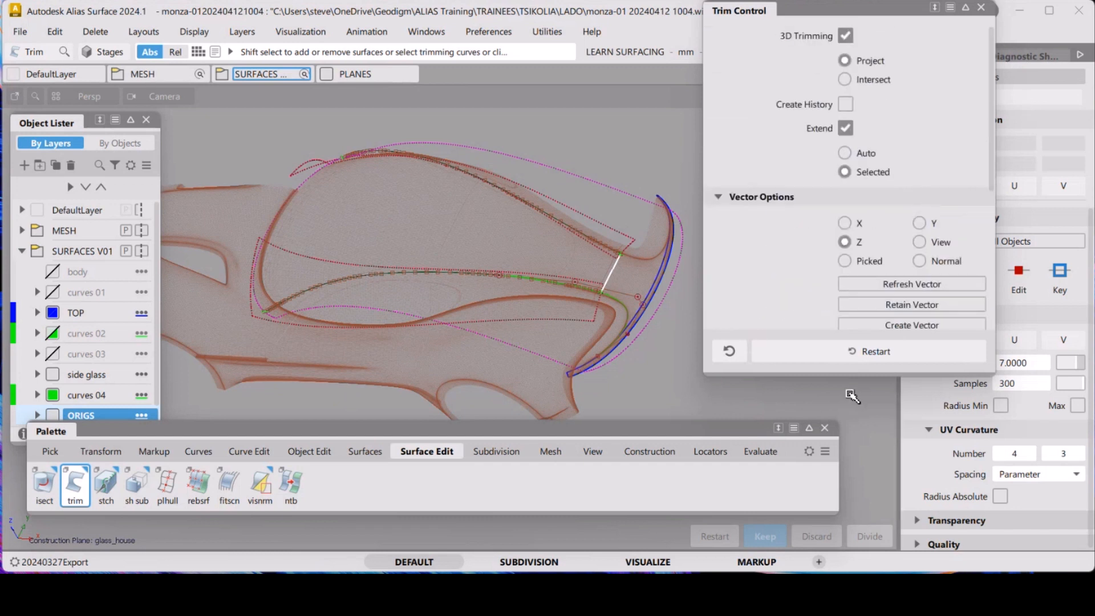
drag(858, 374, 888, 561)
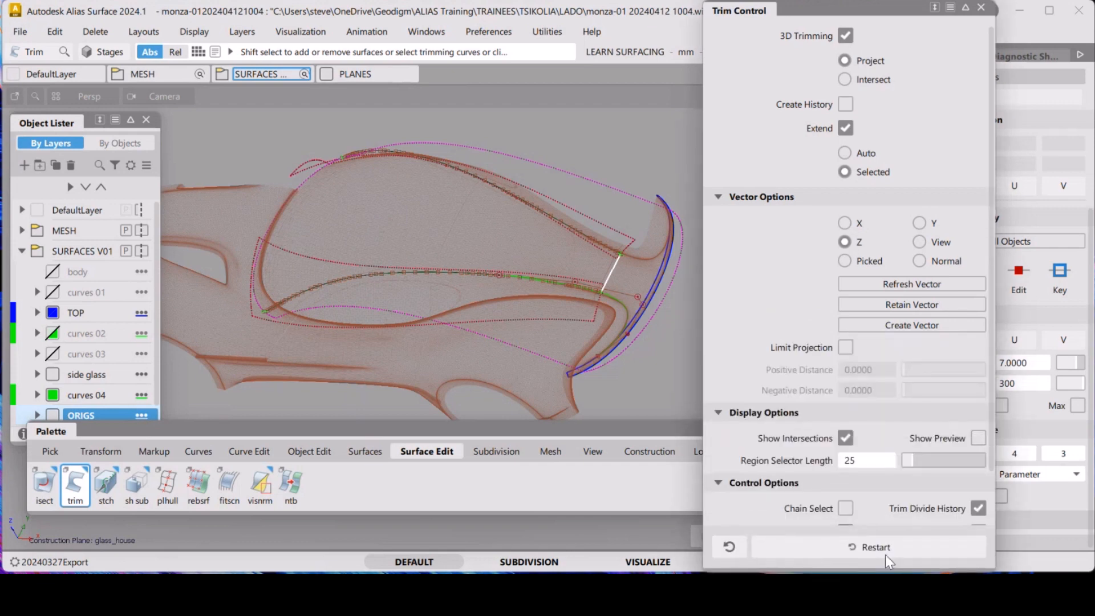
click(845, 35)
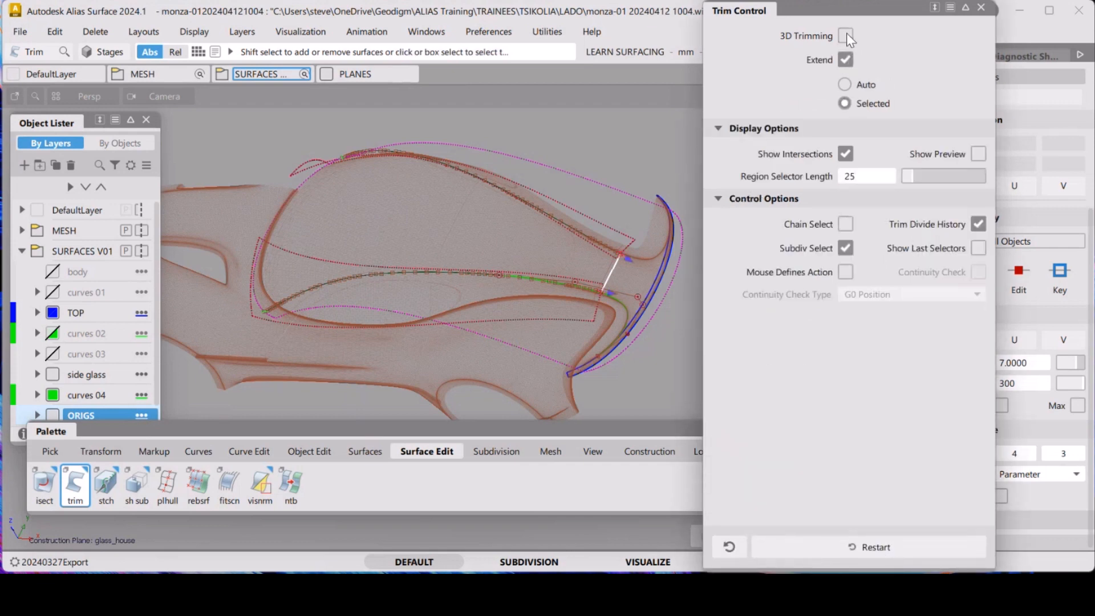
click(981, 8)
Paste a duplicate copy of the rail surface
ctrl+shift+drag(611, 195, 590, 209)
click(593, 188)
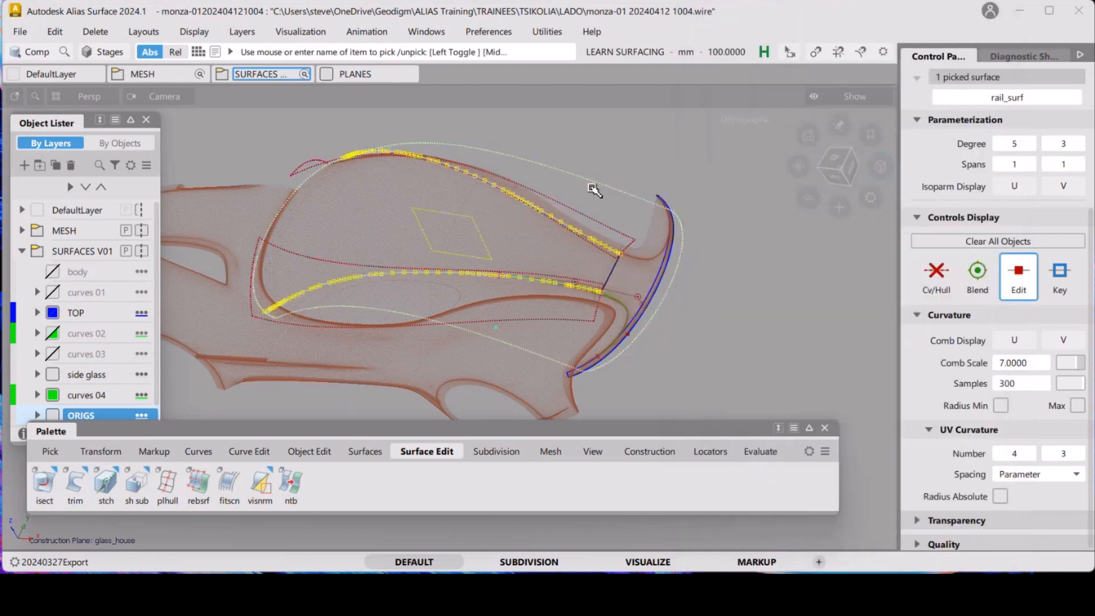
key(ctrl+v)
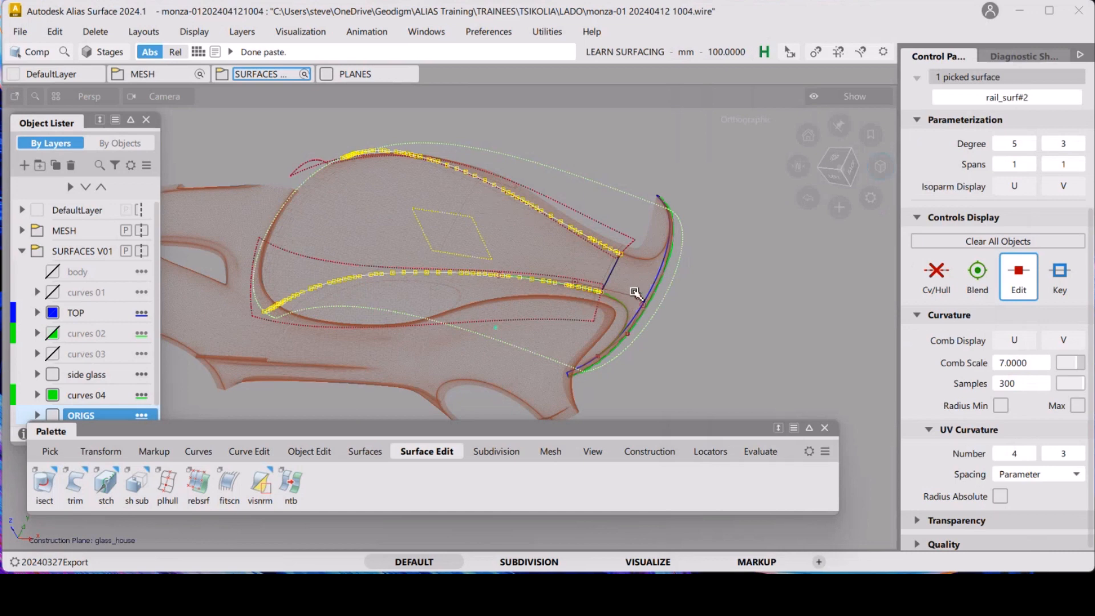
Project the new line onto the duplicated rail surface along Z as a curve on surface
key(ctrl+shift+d)
double_click(44, 481)
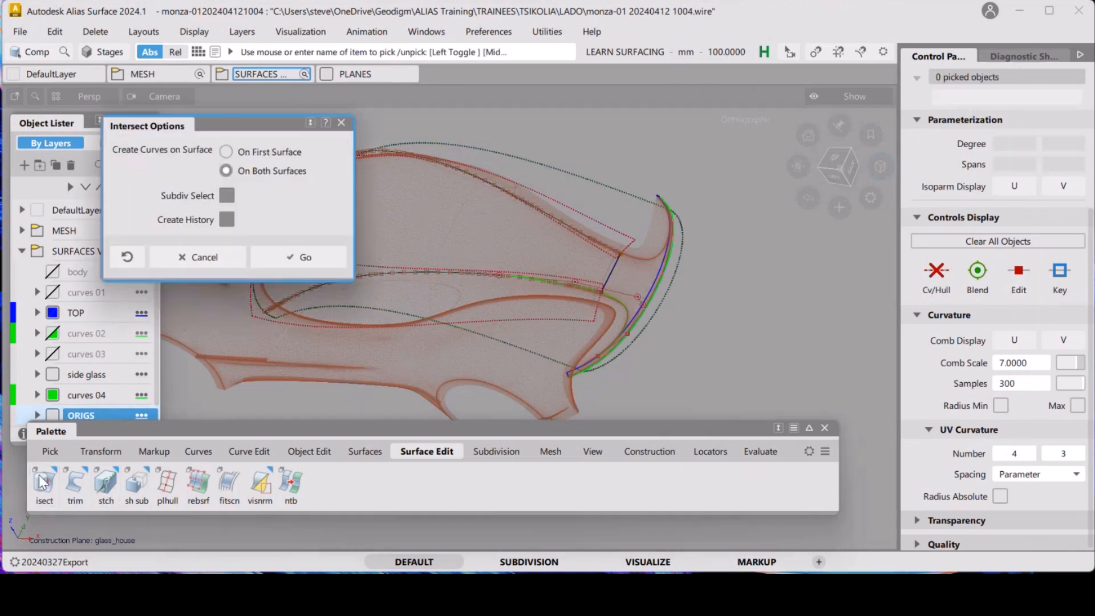
click(341, 123)
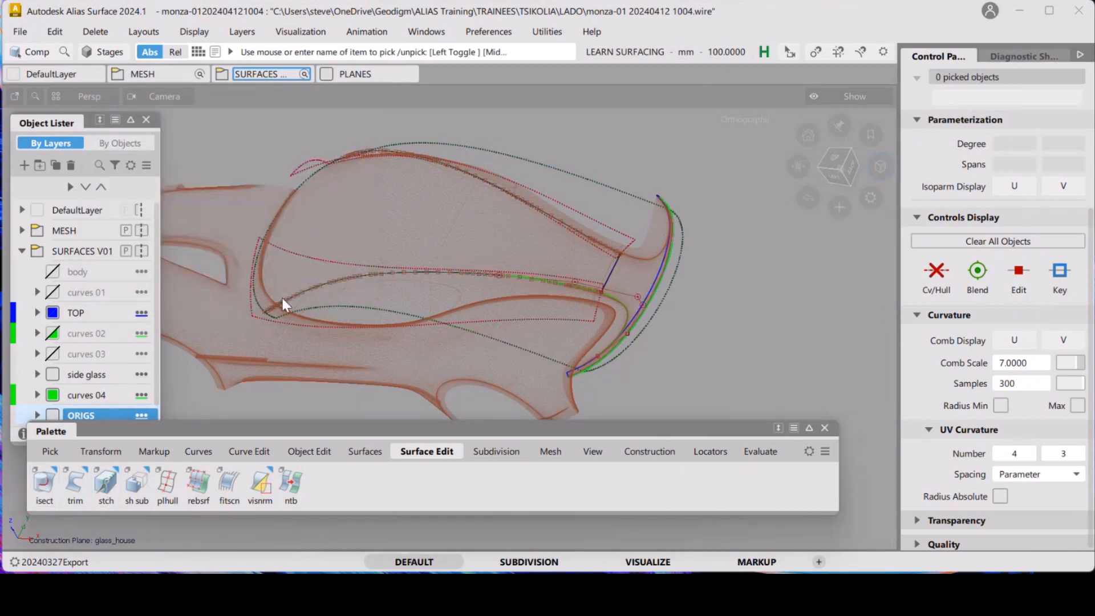
drag(41, 495, 80, 517)
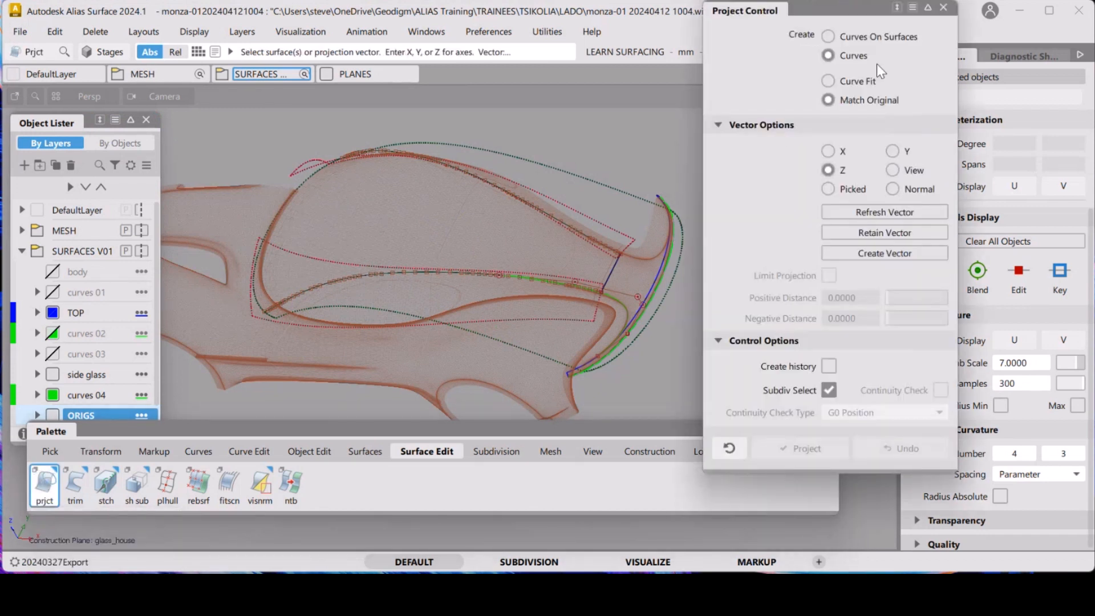
click(853, 36)
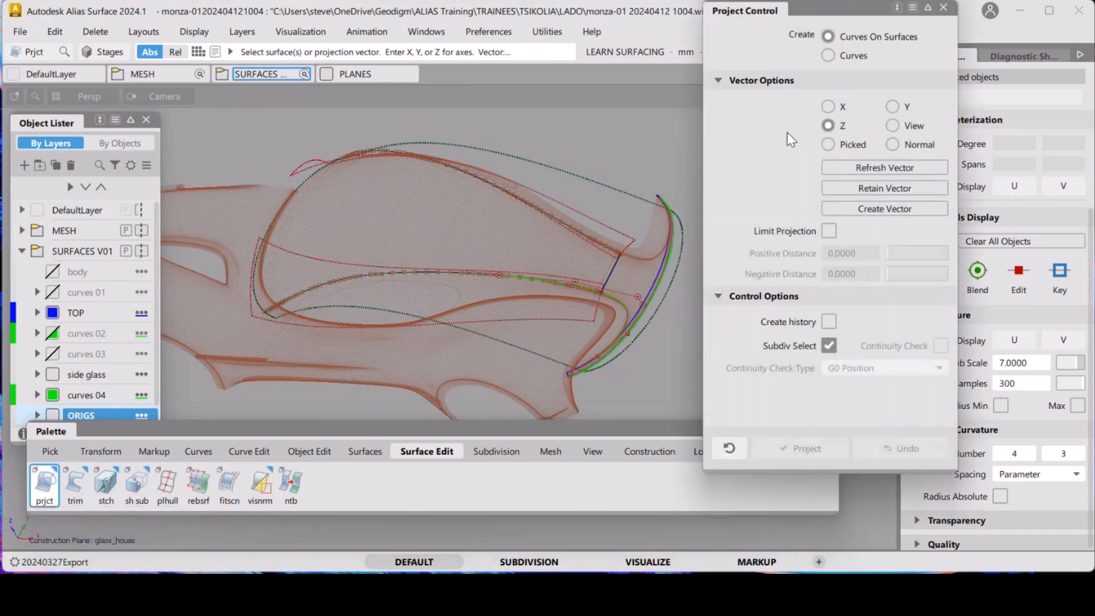
click(630, 197)
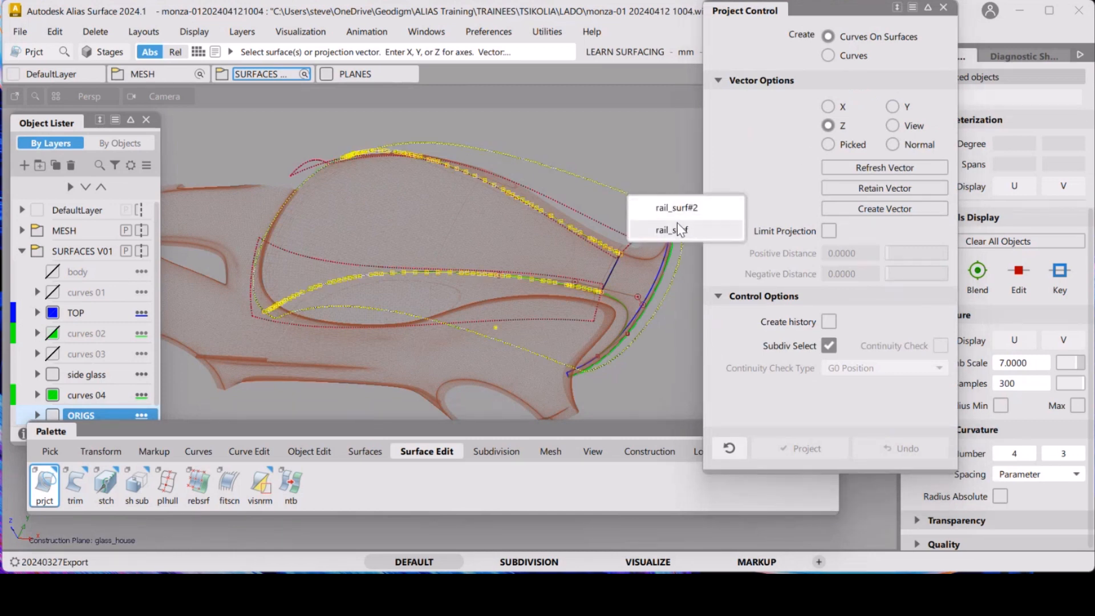
click(687, 208)
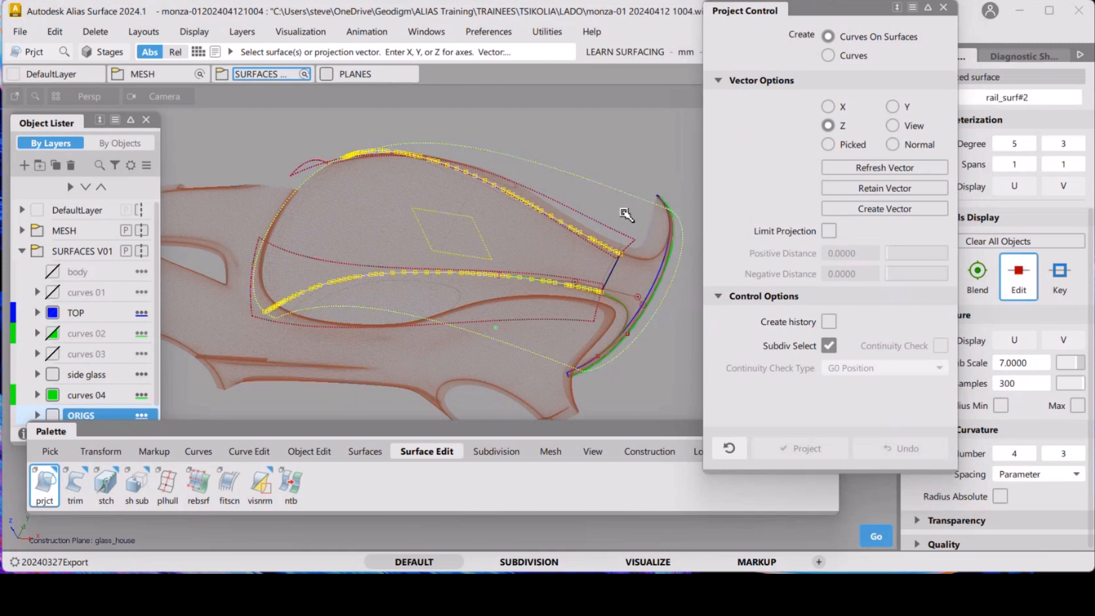
click(610, 276)
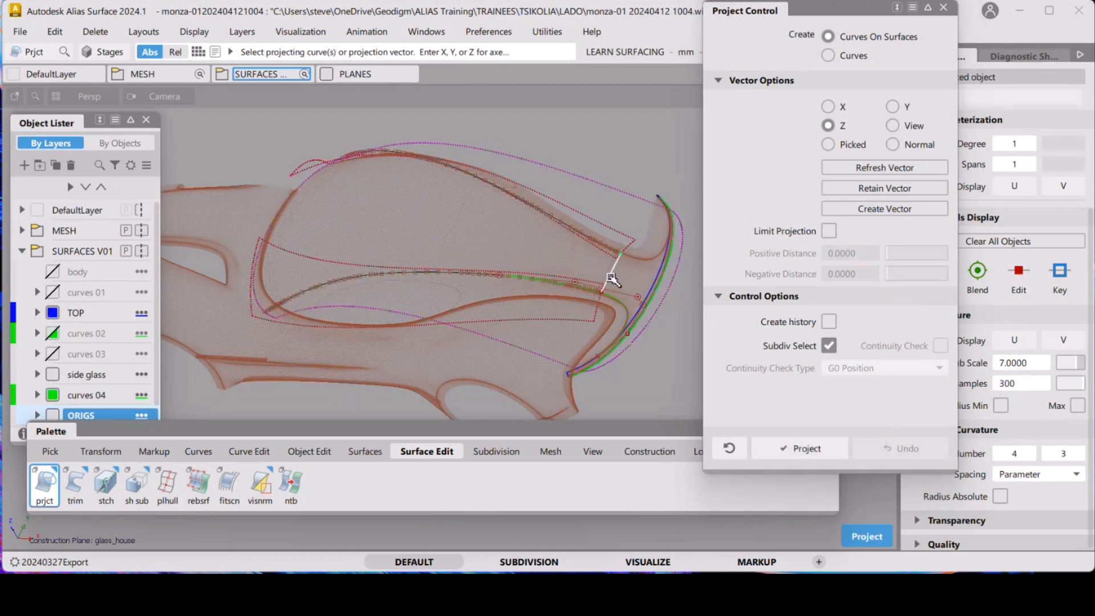
key(space)
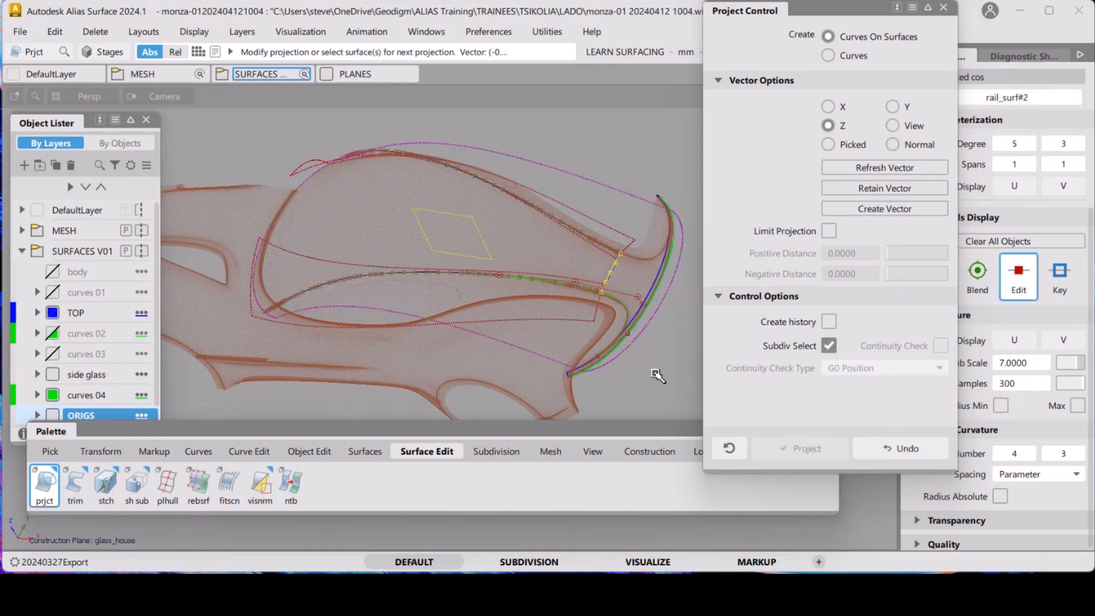
Select the duplicated rail surface and assign it to the TOP layer
ctrl+shift+drag(651, 376, 645, 276)
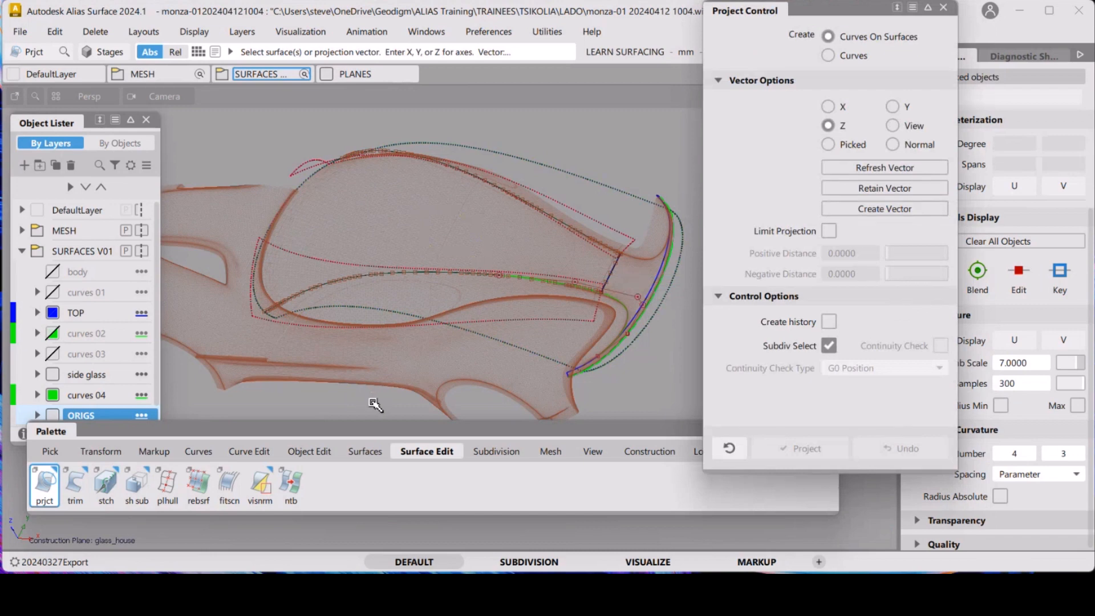
ctrl+shift+drag(568, 178, 622, 296)
click(614, 273)
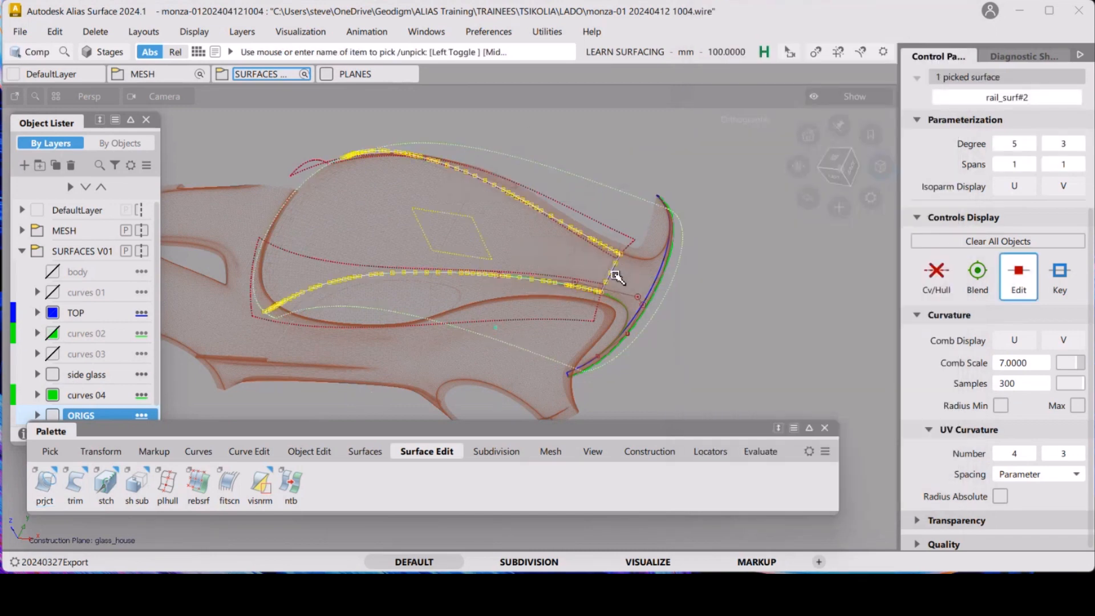
ctrl+shift+drag(721, 334, 705, 259)
ctrl+shift+drag(585, 246, 563, 263)
click(584, 178)
click(624, 192)
right_click(73, 313)
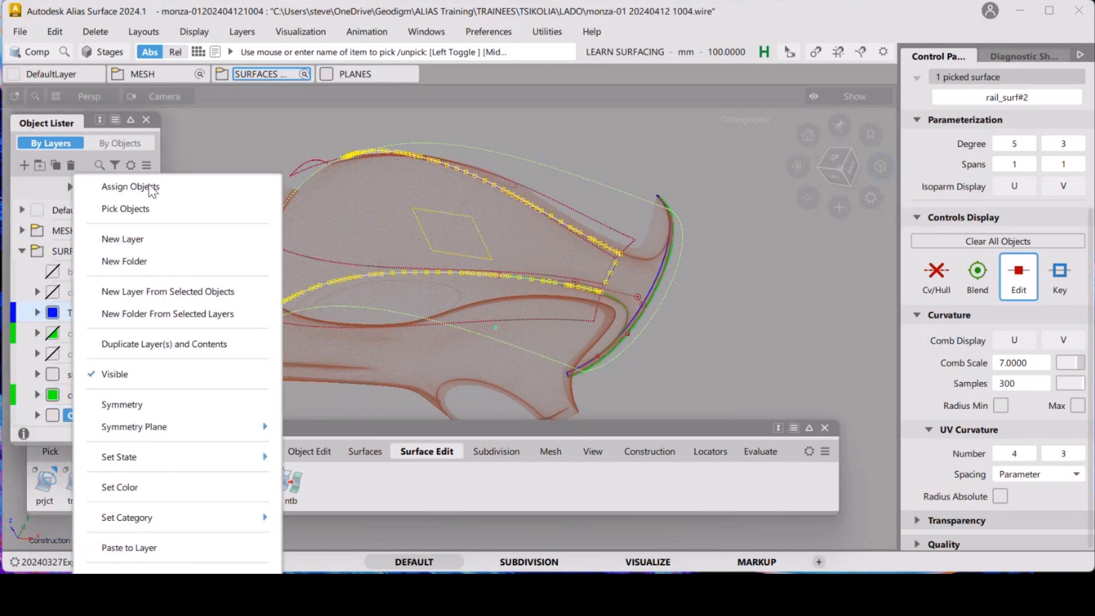
click(153, 187)
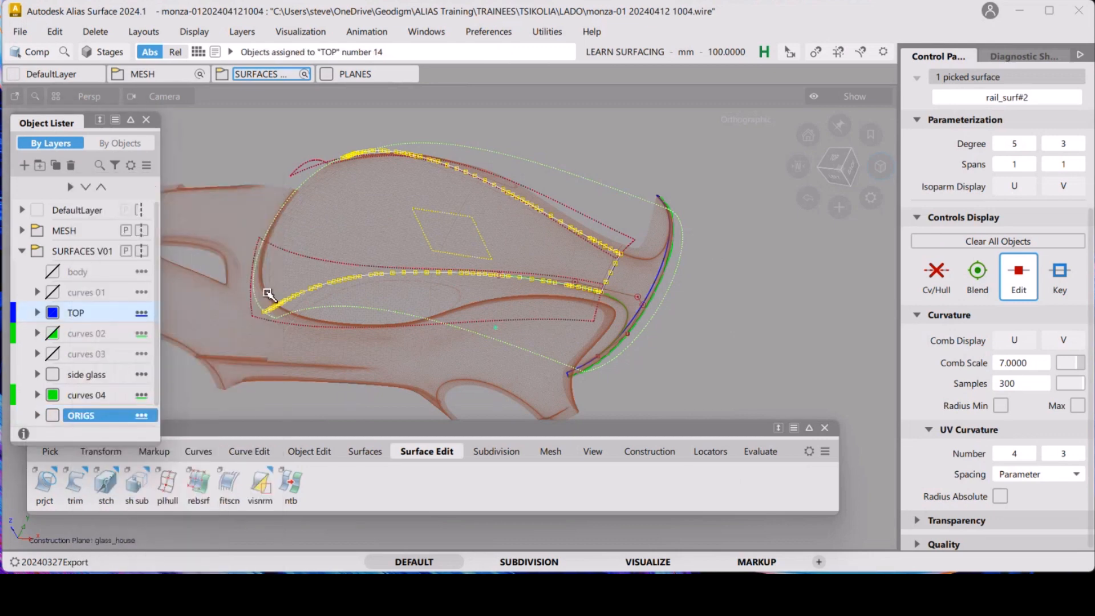
Hide the ORIGS layer and show the TOP layer's contents
ctrl+shift+drag(304, 314, 291, 200)
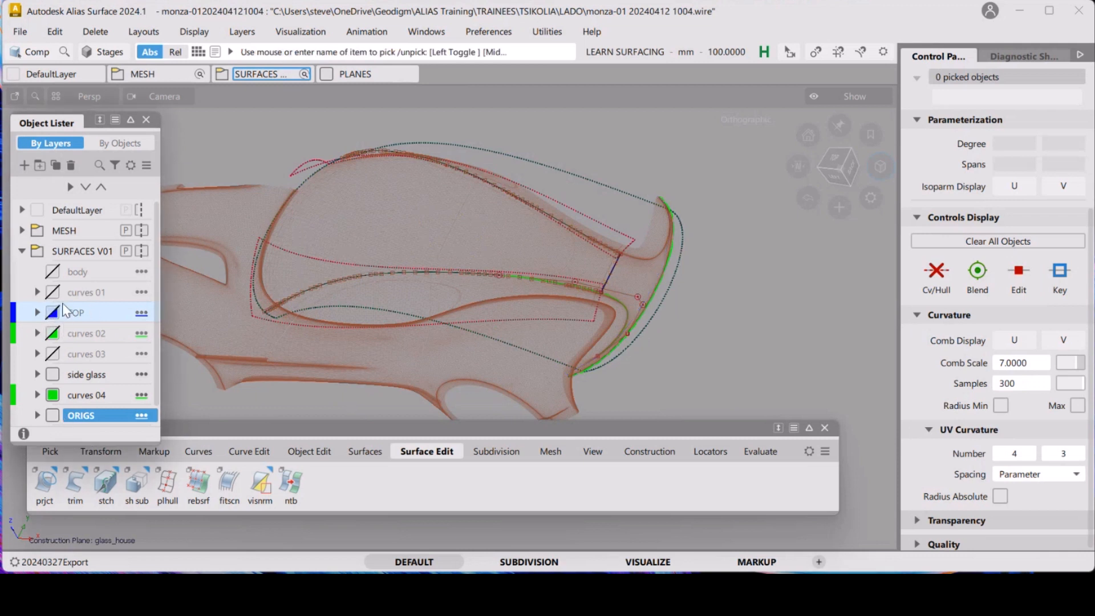
click(55, 415)
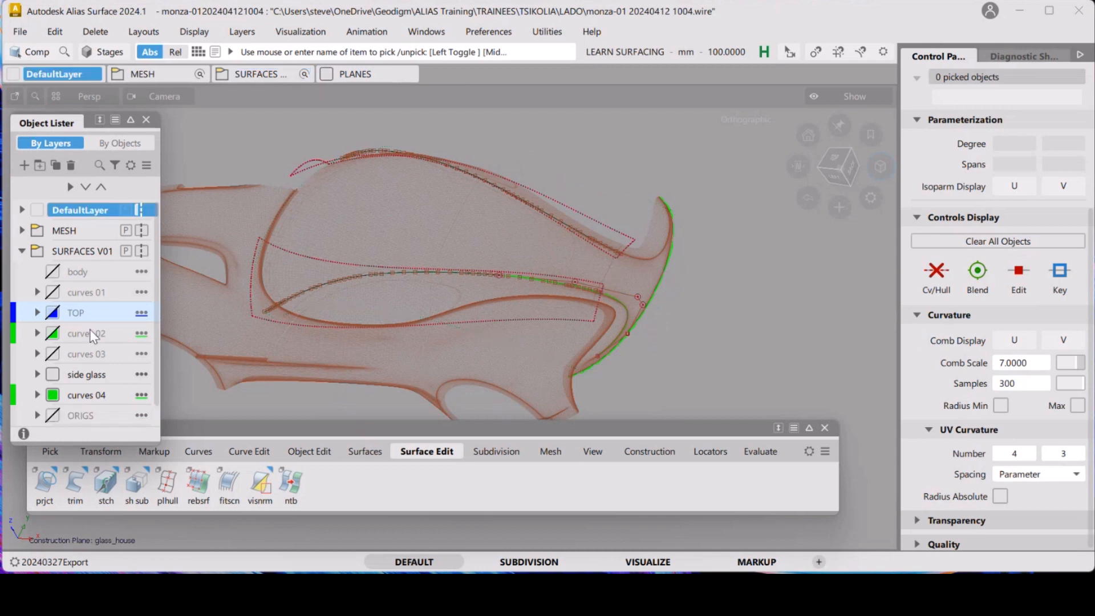
click(52, 313)
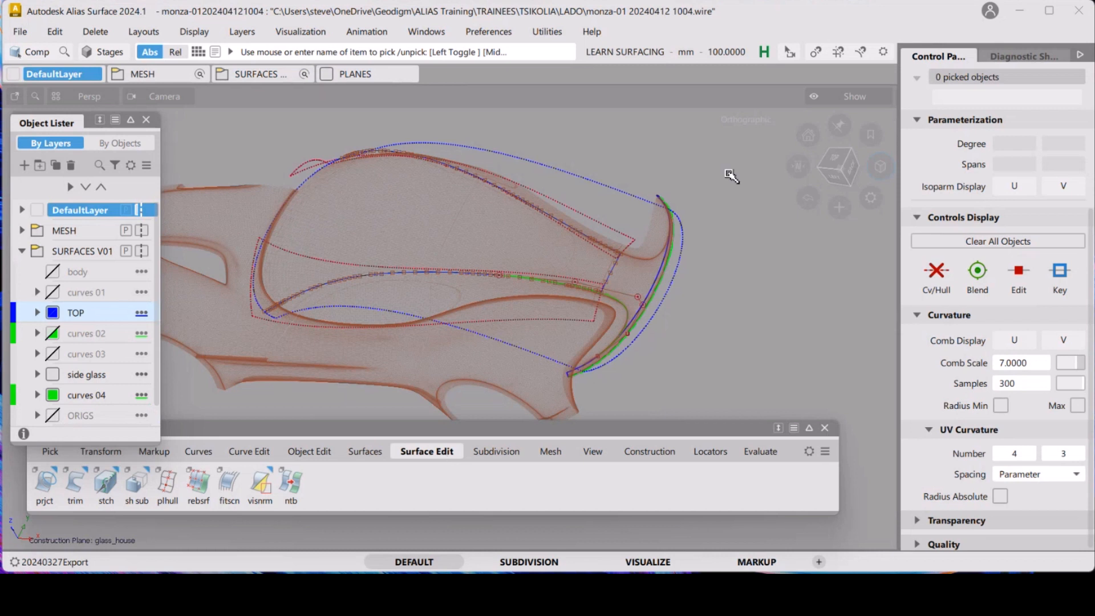
Trim the duplicated rail surface along its curves on surface, keeping the glasshouse top region
ctrl+shift+drag(692, 212, 632, 203)
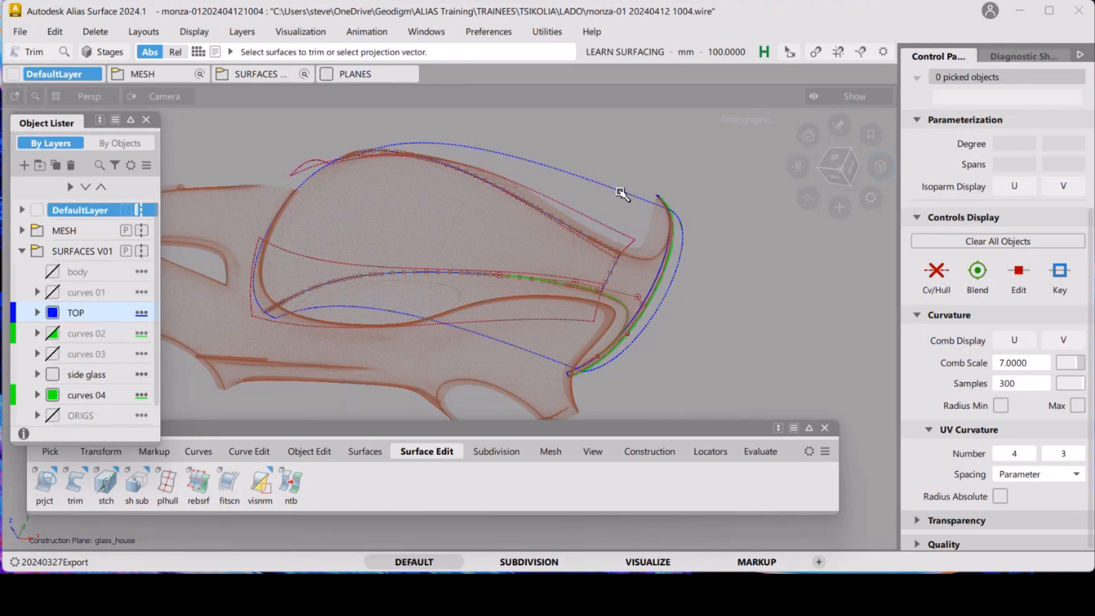
click(621, 194)
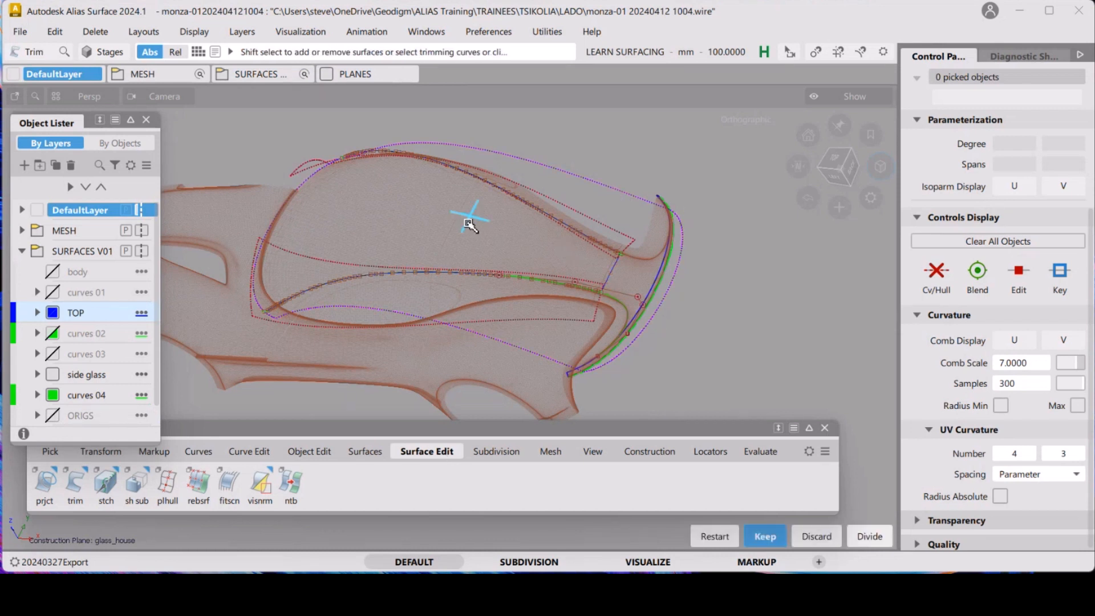
key(space)
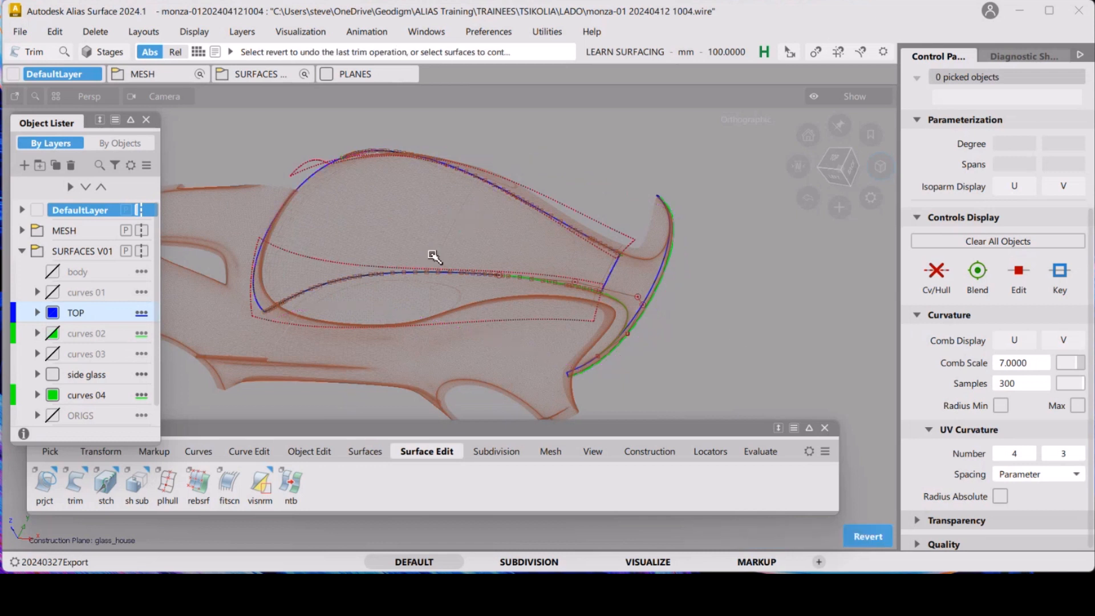
Apply Trim Convert to the trimmed top surface to turn it into an untrimmed surface
ctrl+shift+drag(735, 334, 712, 251)
ctrl+shift+drag(627, 304, 583, 318)
click(611, 281)
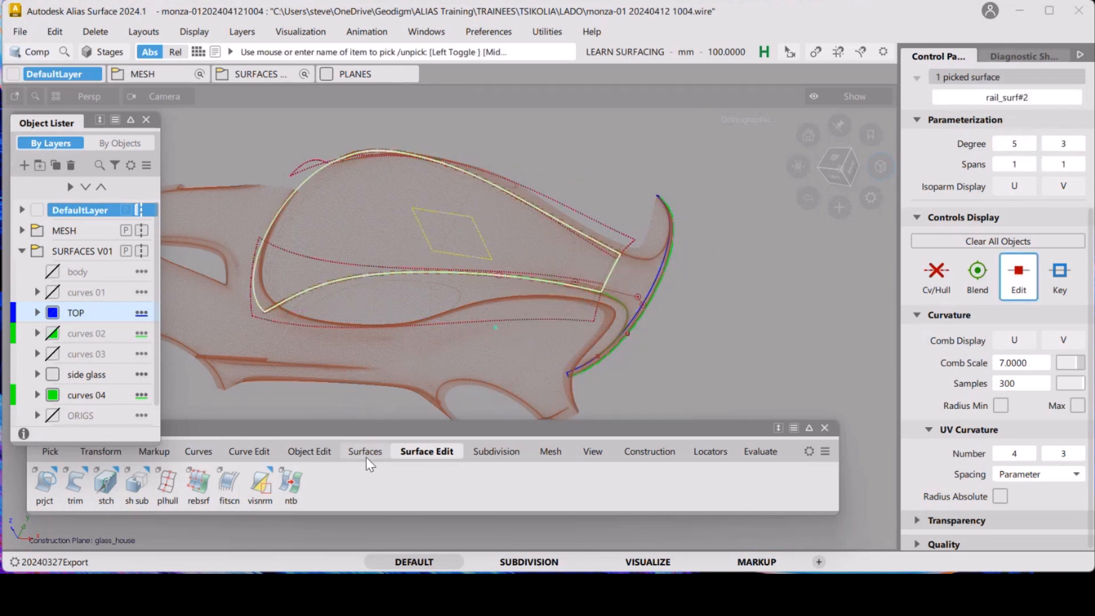
click(81, 488)
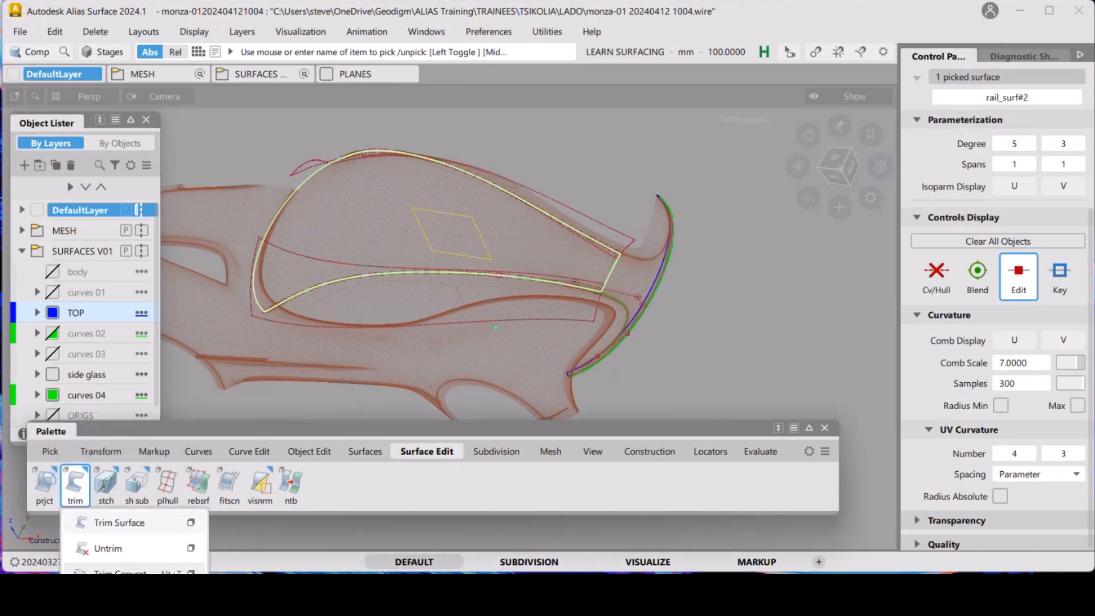
click(191, 573)
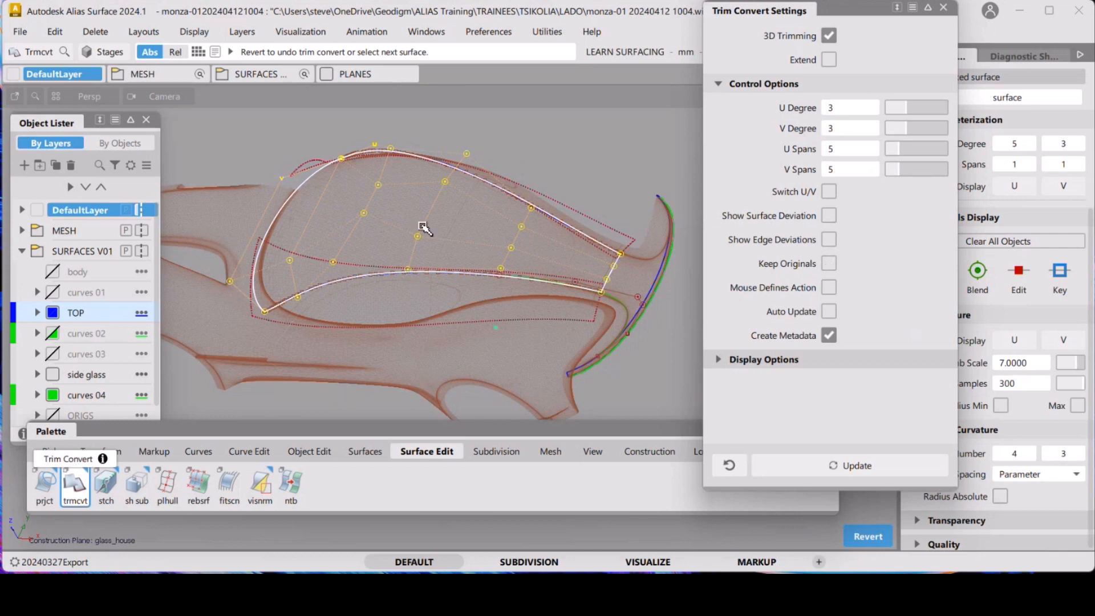
click(943, 7)
Inspect the converted top surface in top view with the ORIGS layer shown for comparison
click(880, 166)
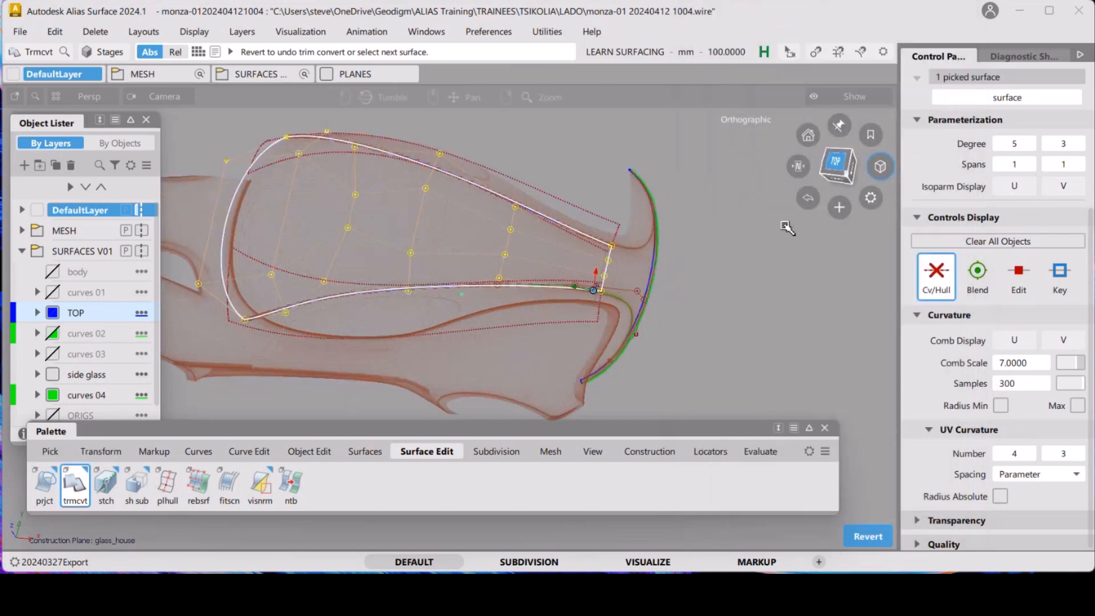
ctrl+shift+drag(727, 337, 711, 275)
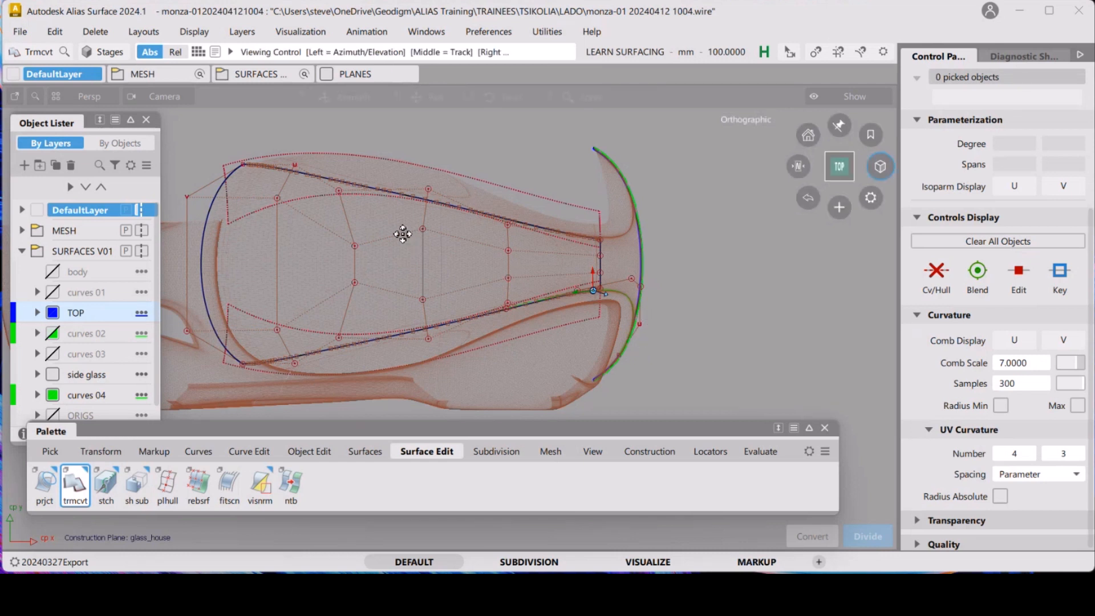
alt+shift+middle_drag(401, 234, 448, 299)
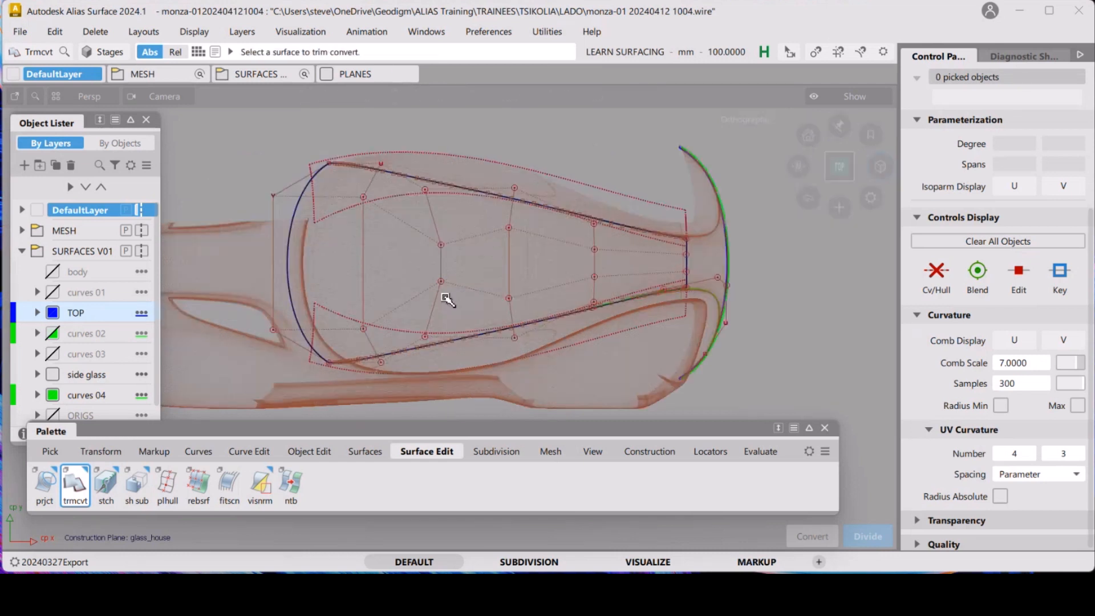
click(52, 416)
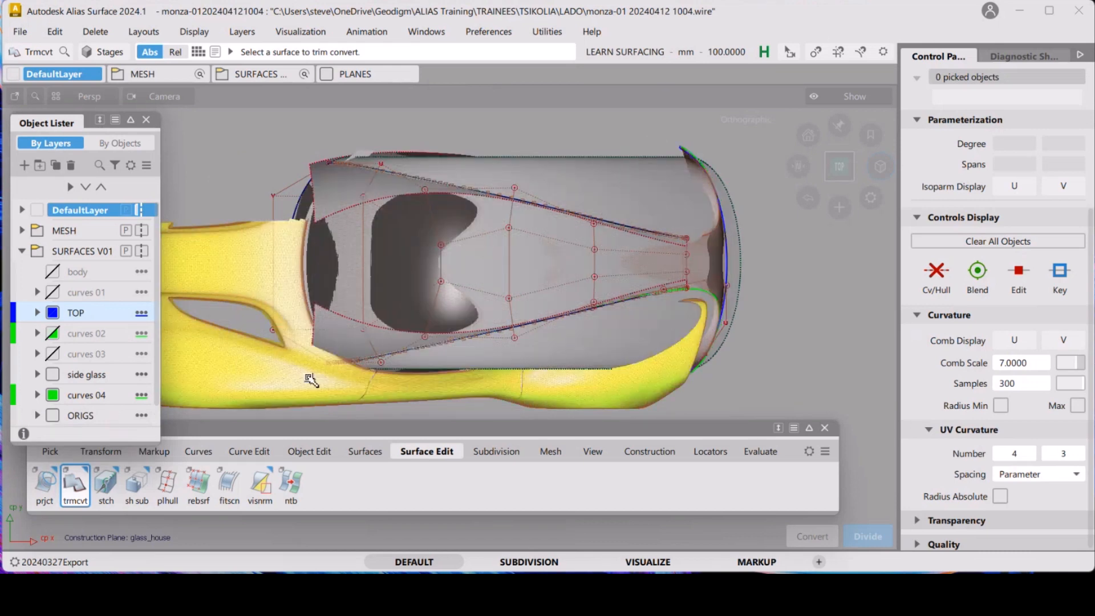
click(50, 415)
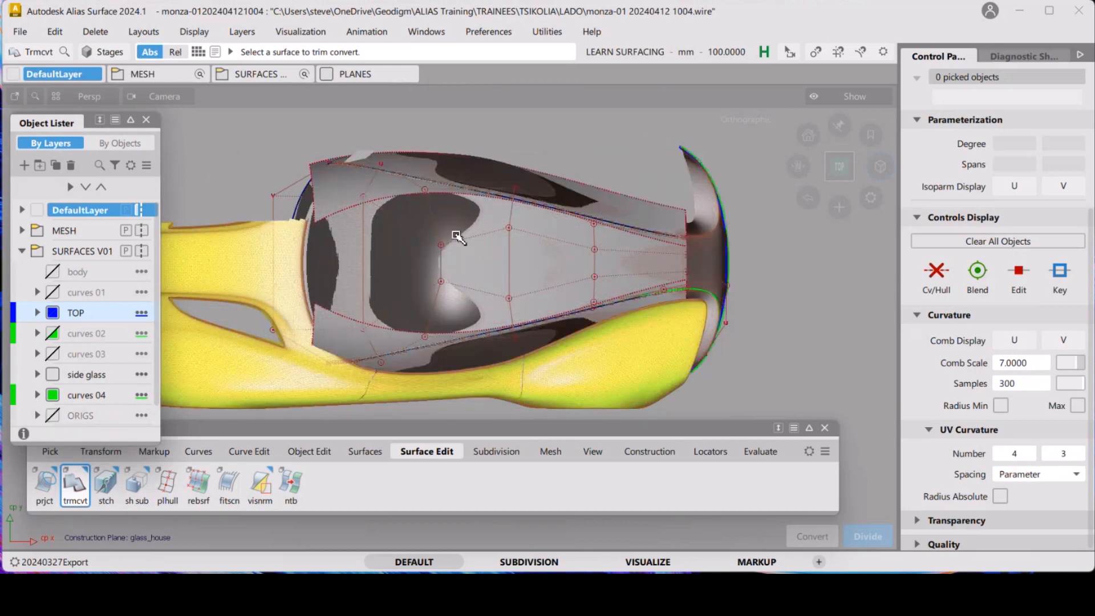